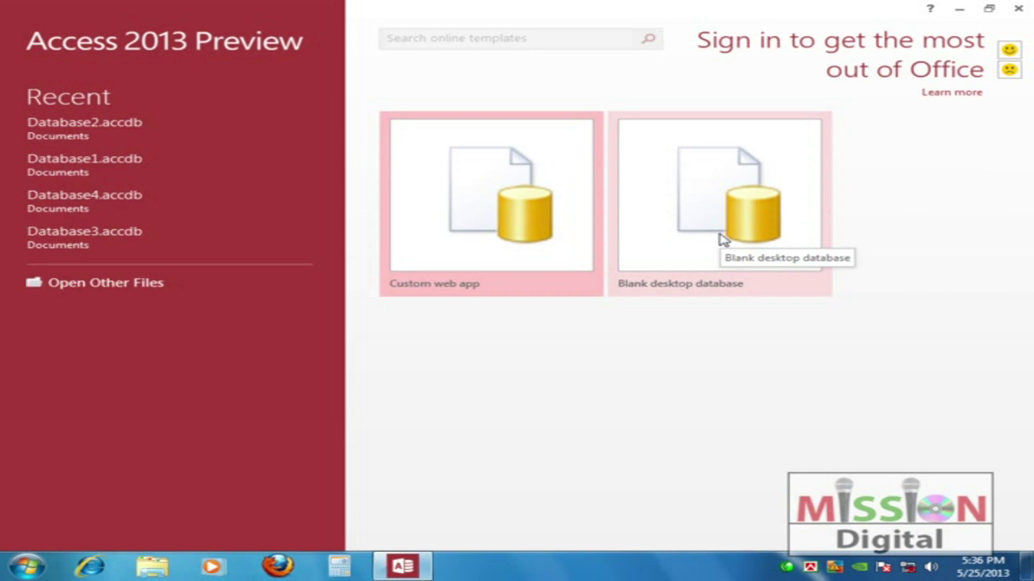
Create a blank desktop database named DataBase01 in the Documents library
click(710, 236)
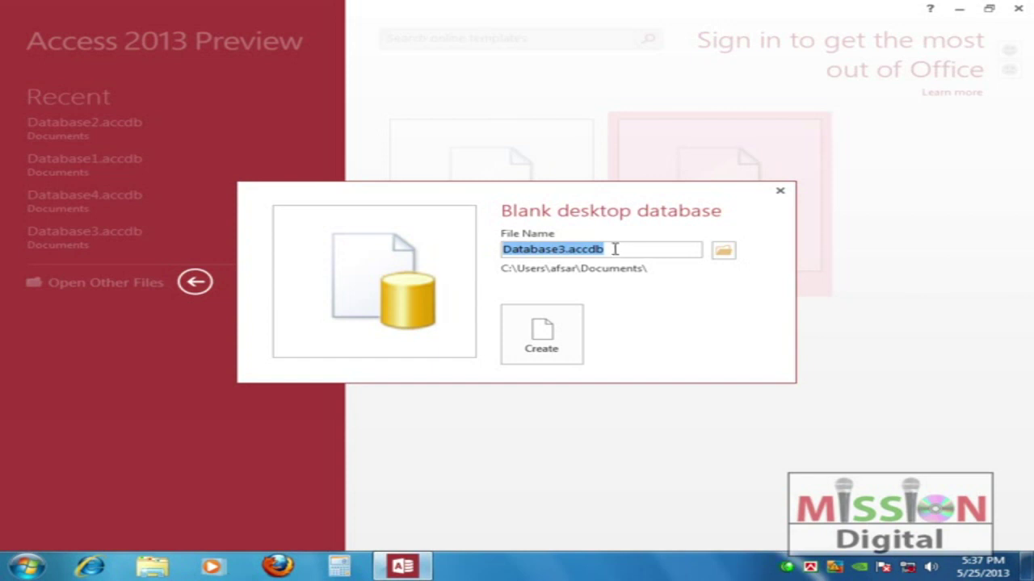
click(725, 254)
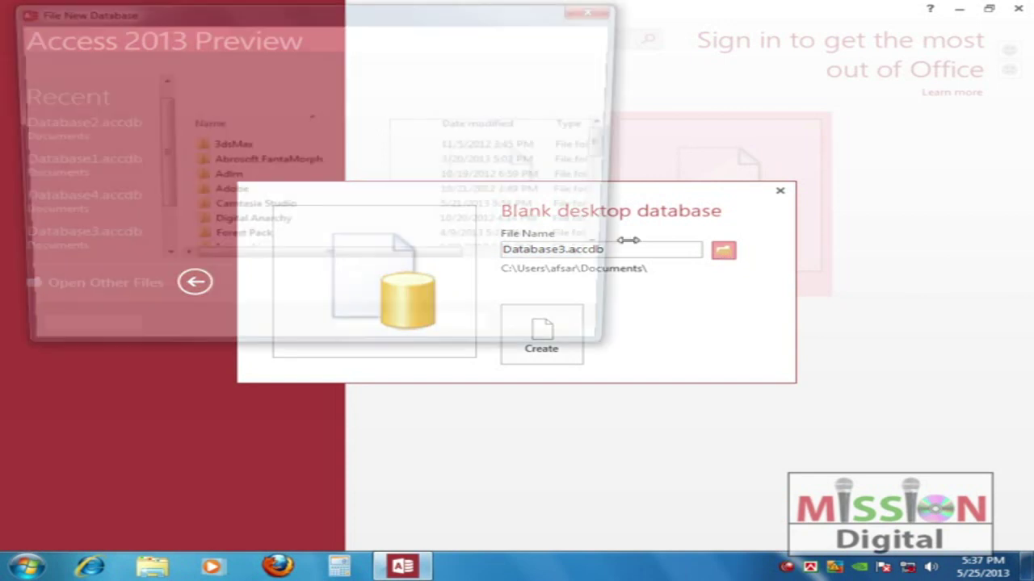
mouse_move(162, 143)
mouse_down()
mouse_move(161, 187)
mouse_move(162, 138)
mouse_up()
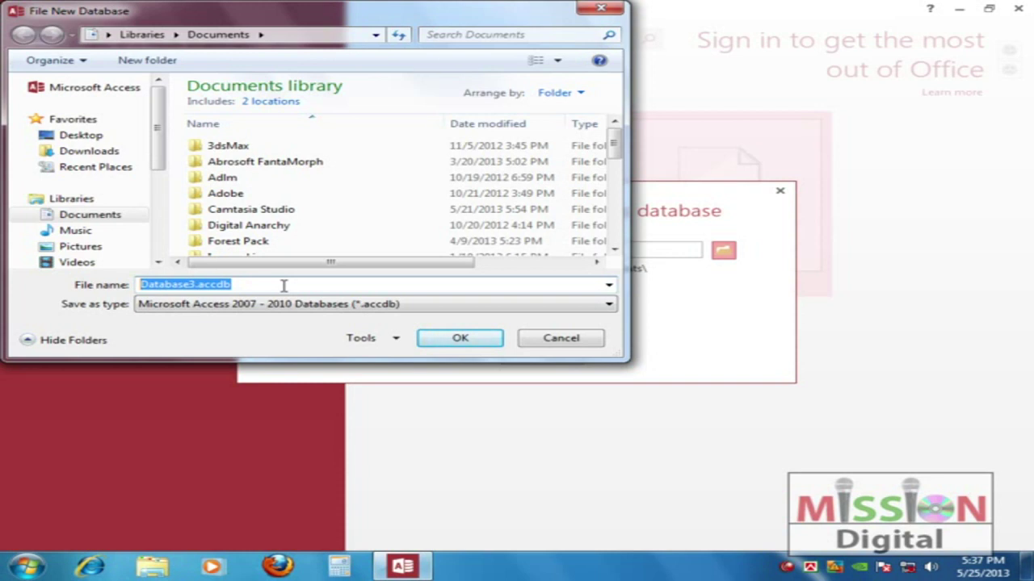
text(DataB)
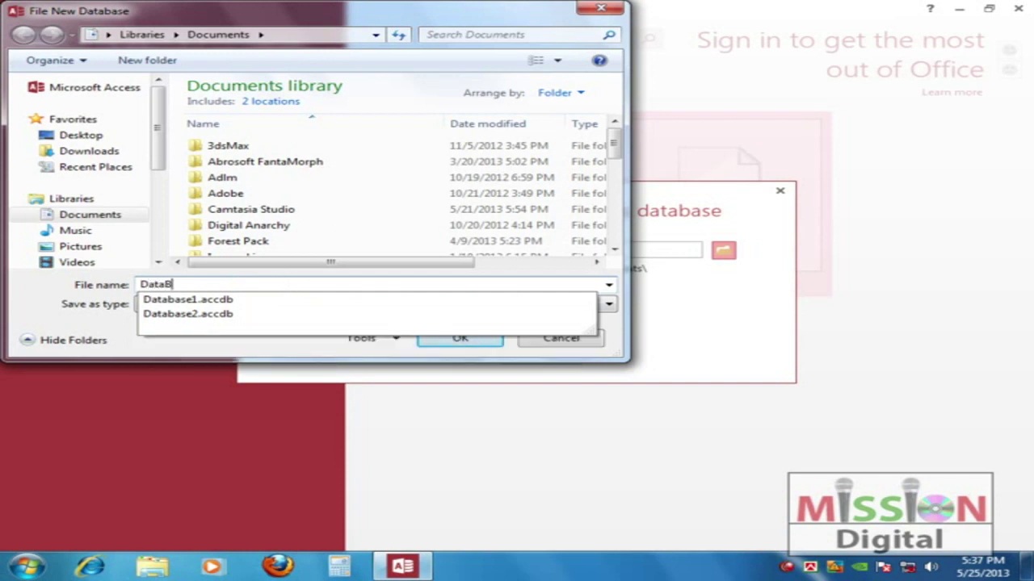
text(ase01)
click(466, 342)
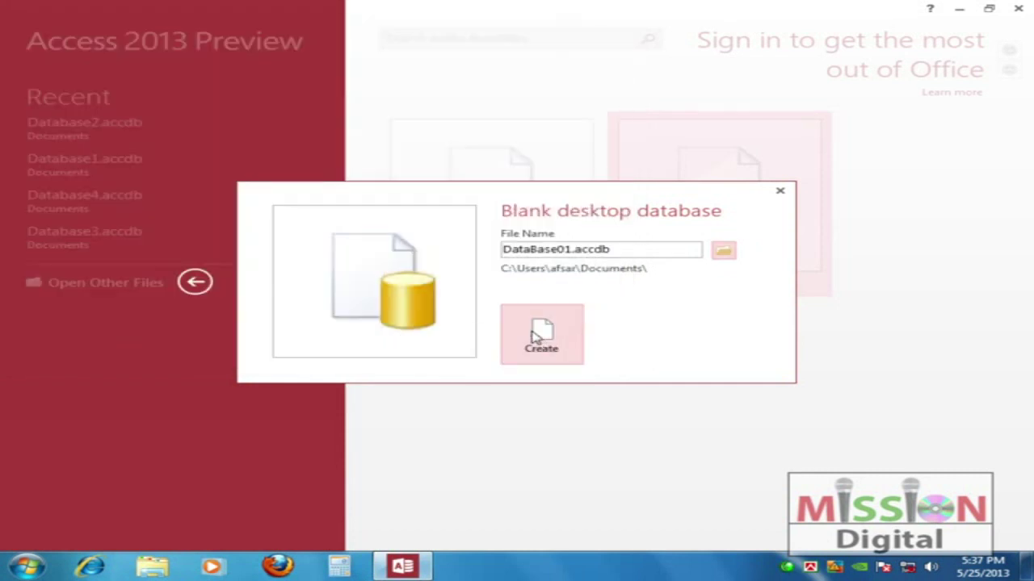
click(547, 331)
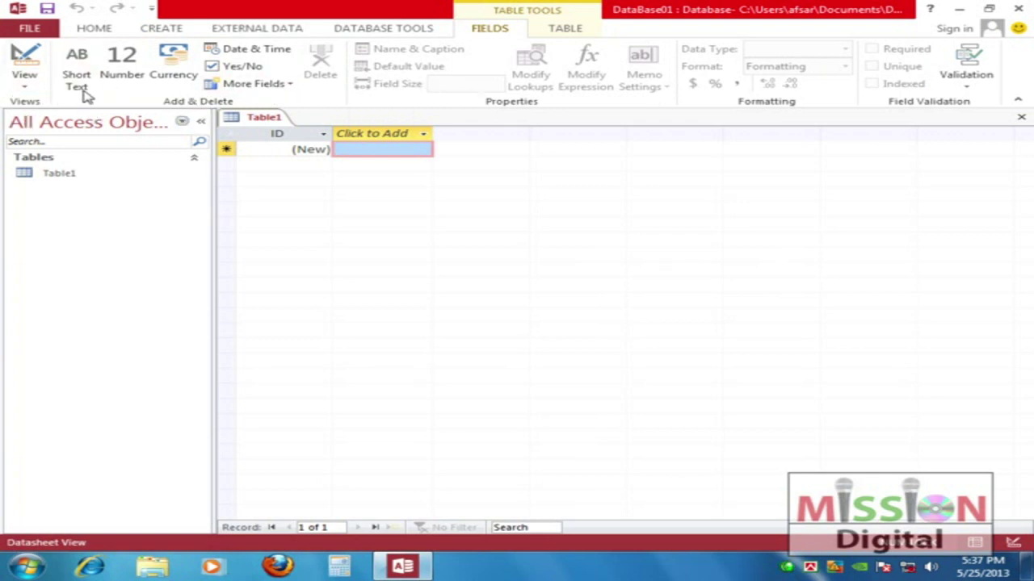
click(91, 29)
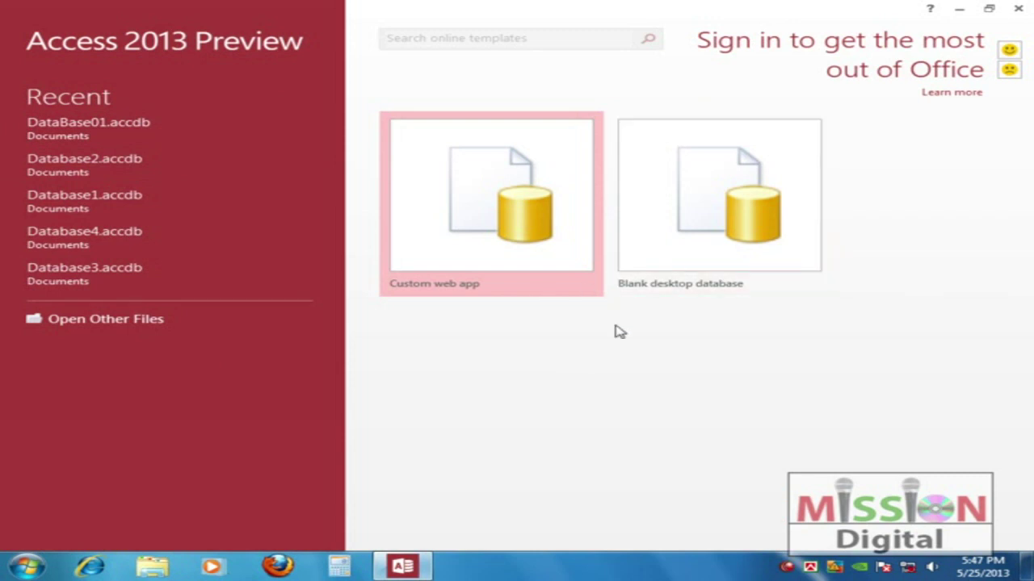
Create the blank desktop database again in the Documents library, with Database01 as its file name
click(701, 214)
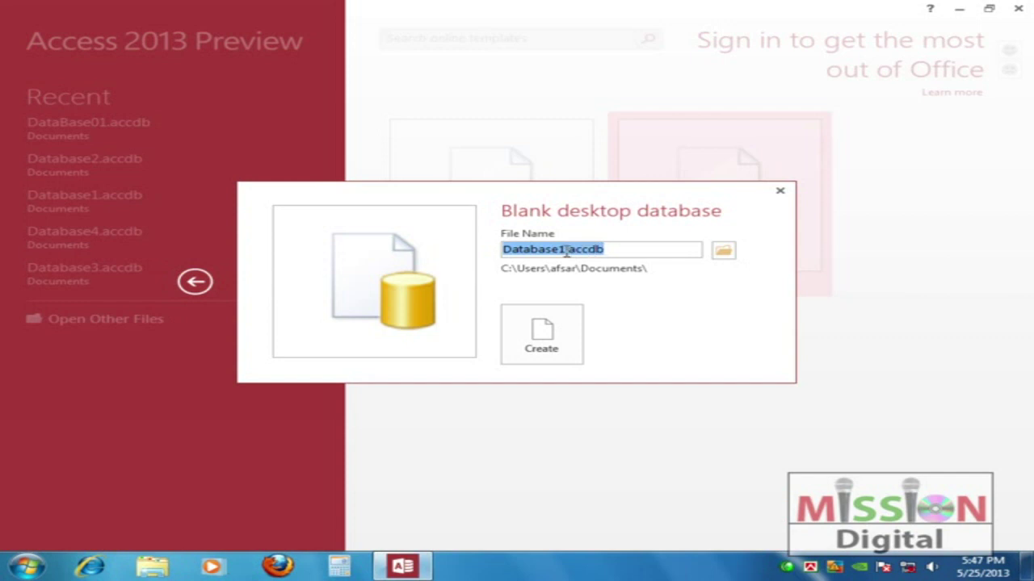
click(633, 251)
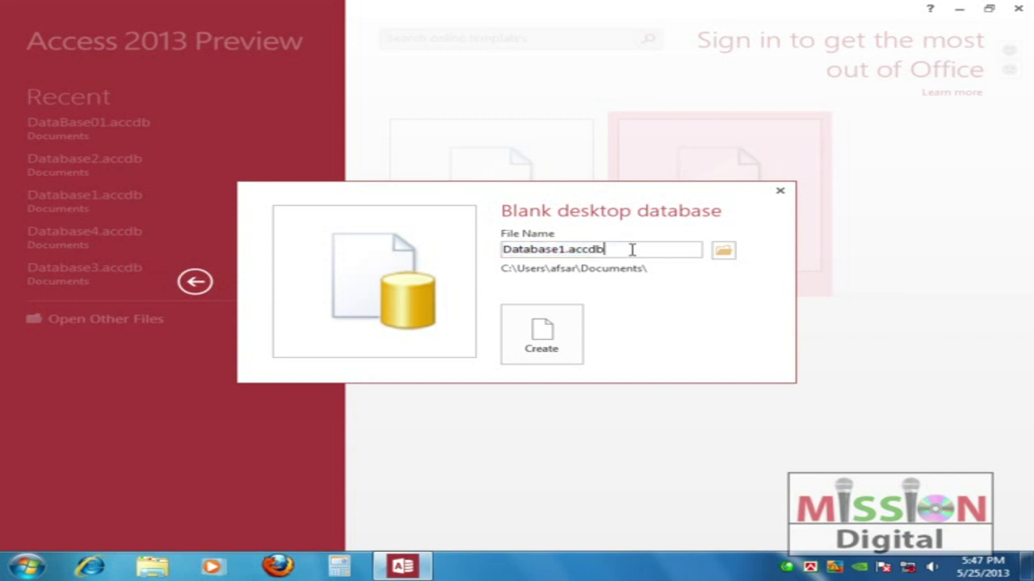
click(724, 250)
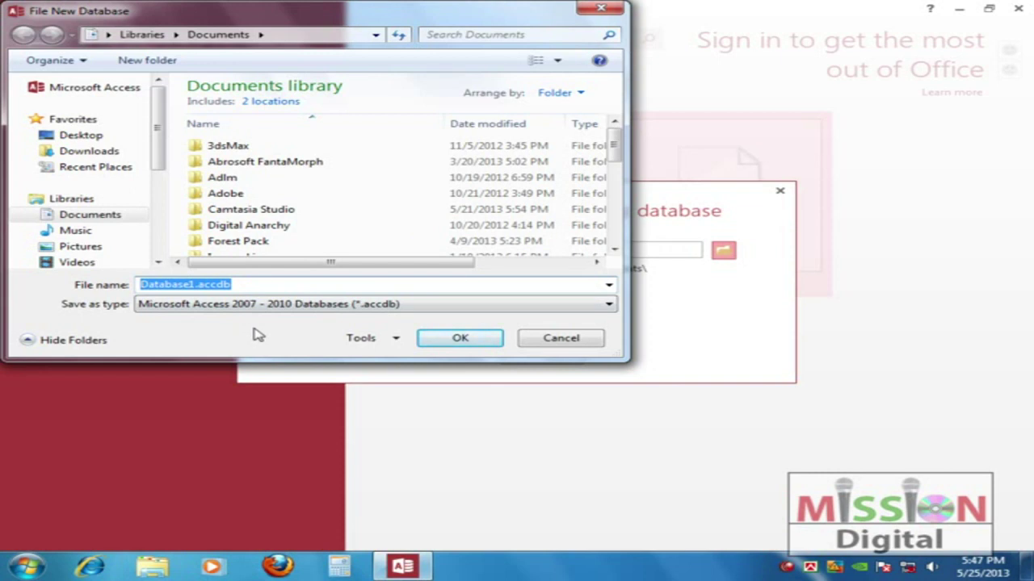
text(Data)
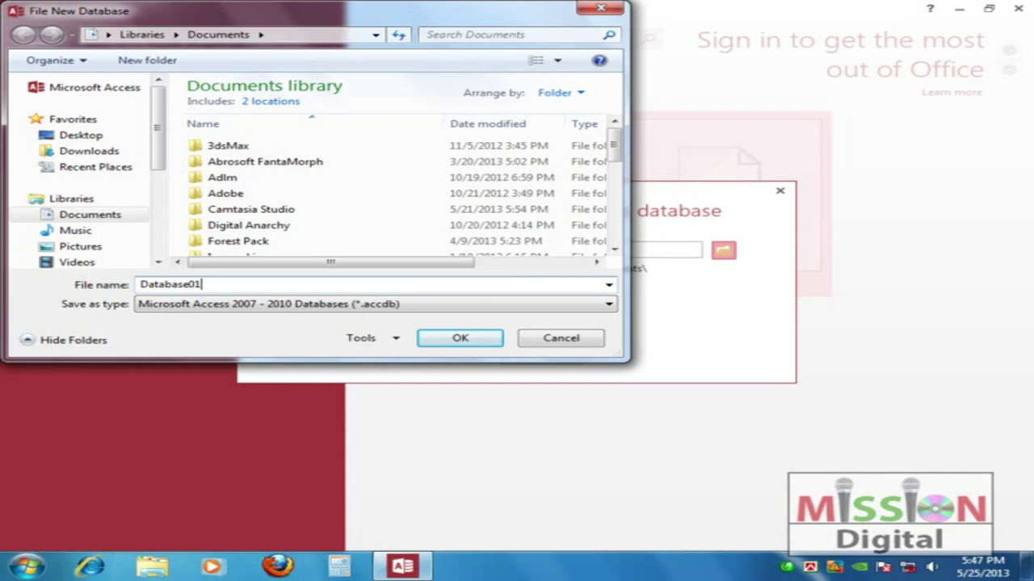
click(459, 338)
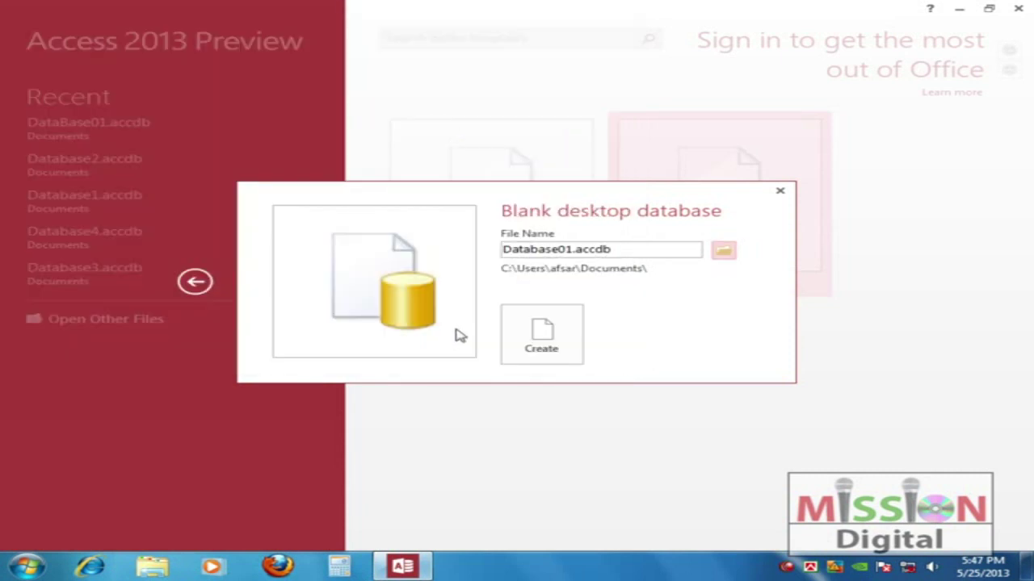
click(554, 334)
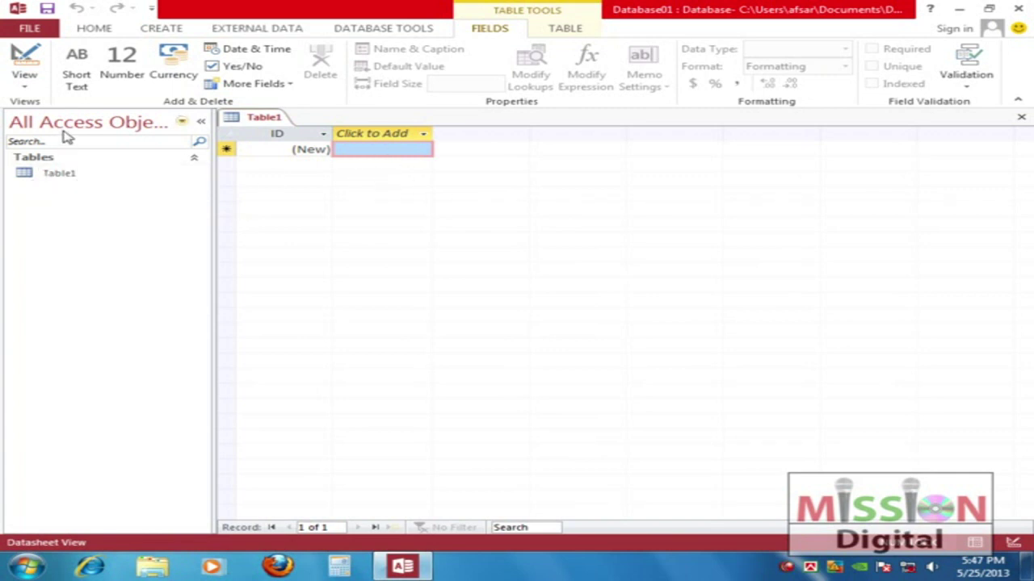
click(34, 176)
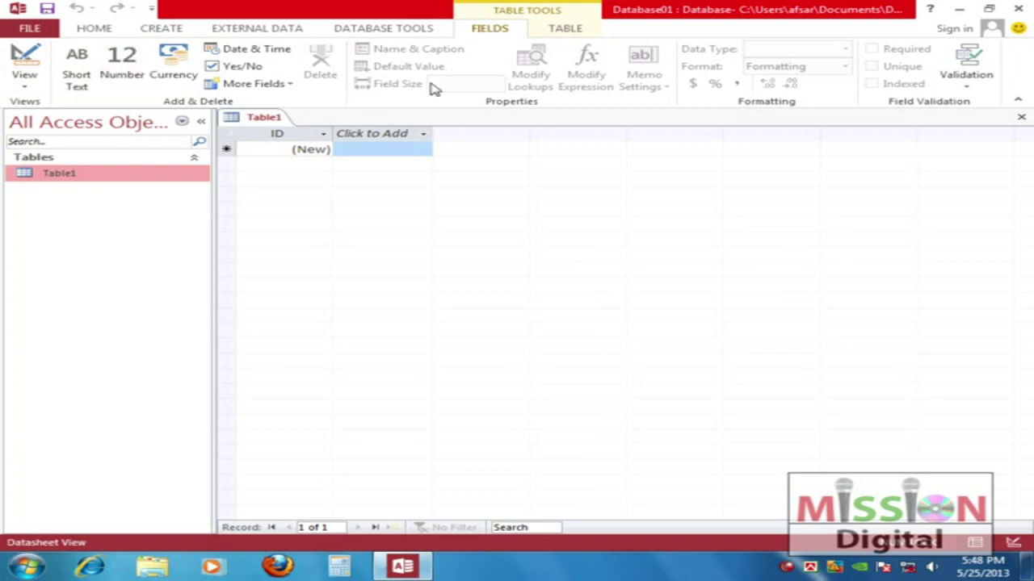
click(567, 29)
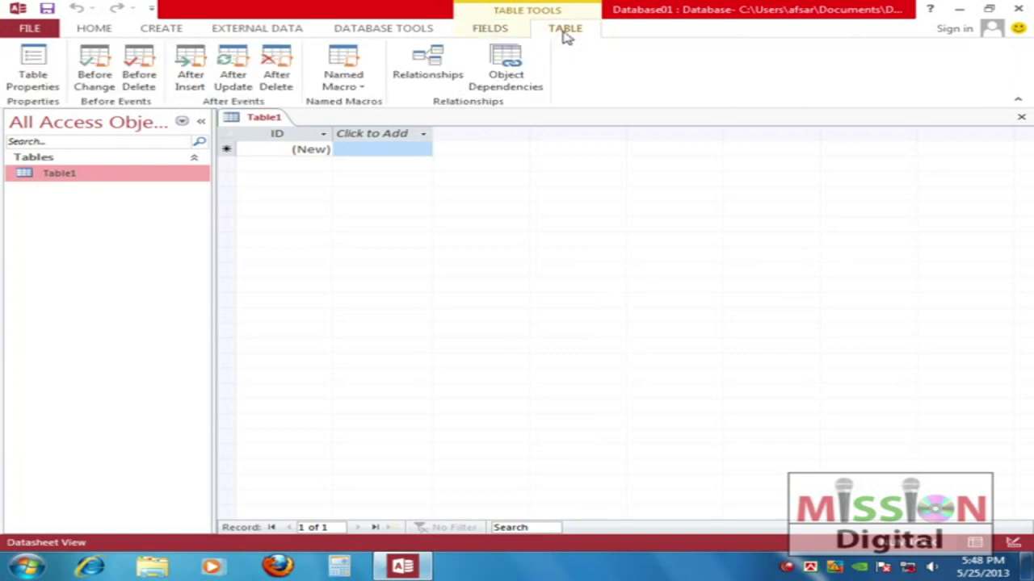
click(488, 29)
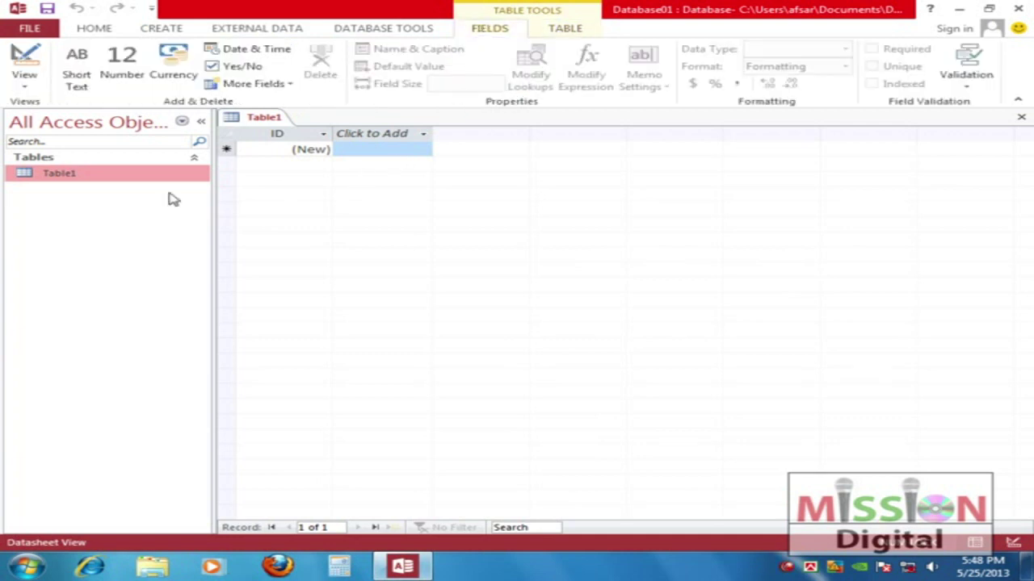
Try to rename Table1 from the list of database objects
double_click(34, 180)
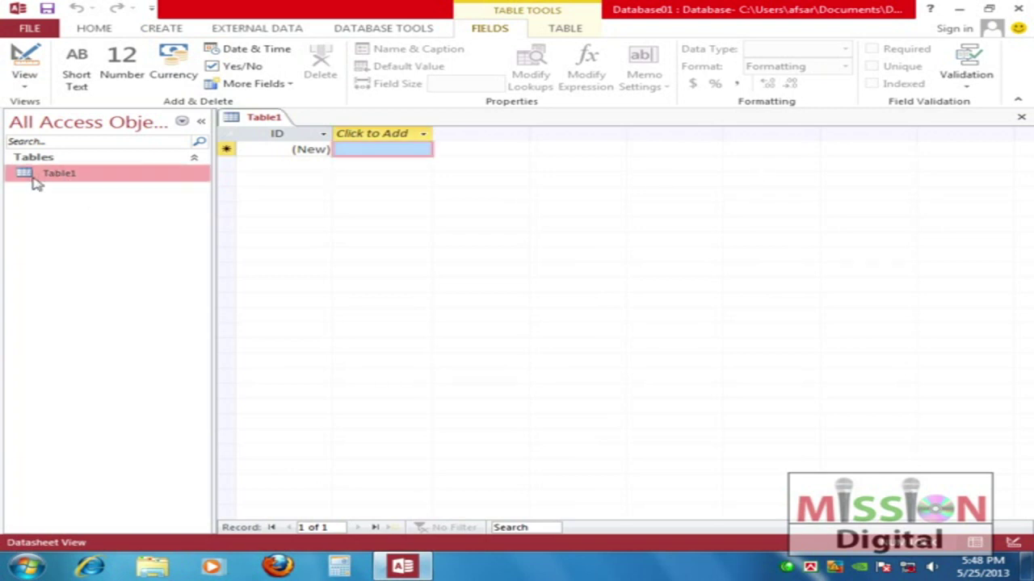
right_click(35, 179)
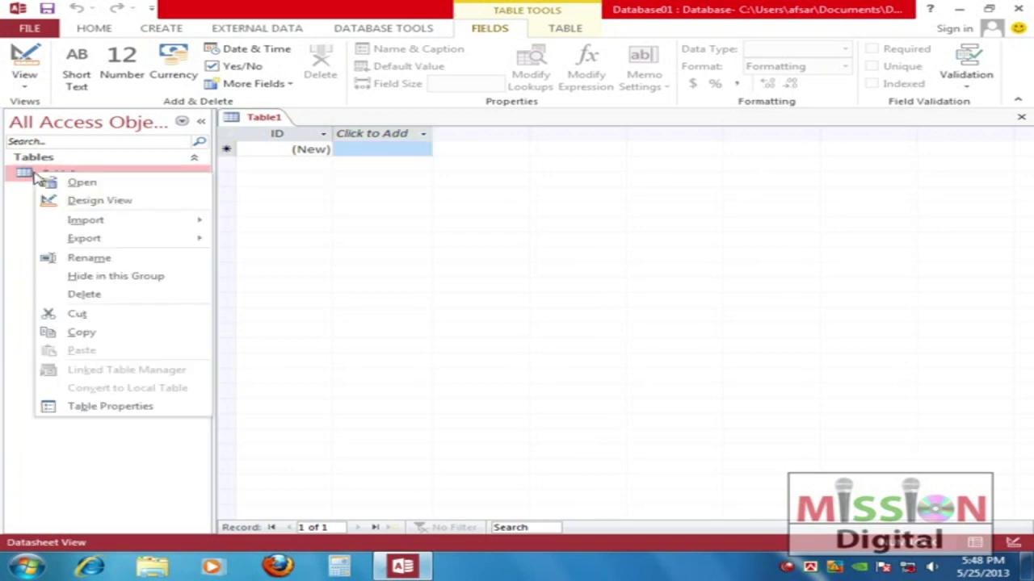
click(73, 257)
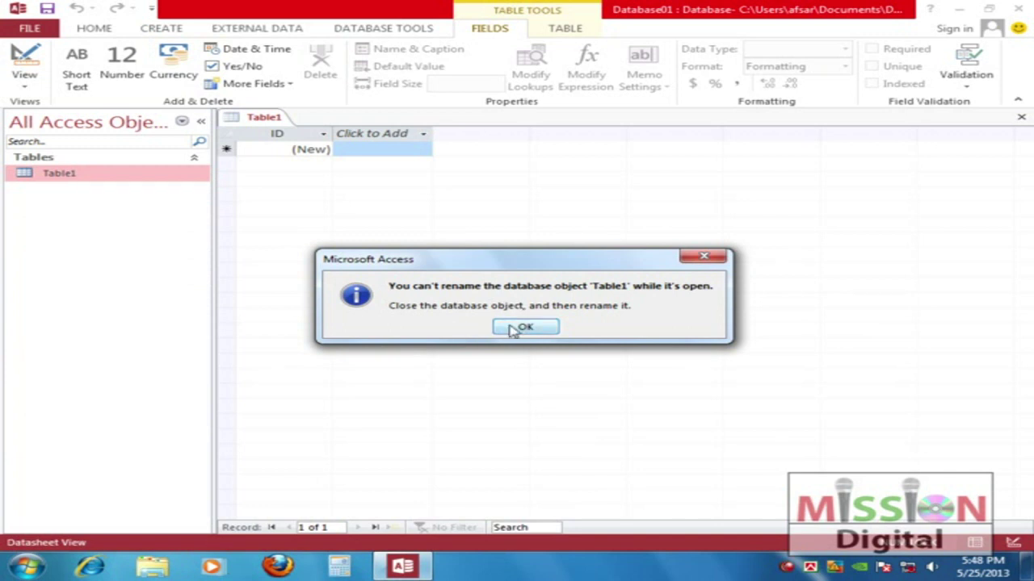
click(519, 327)
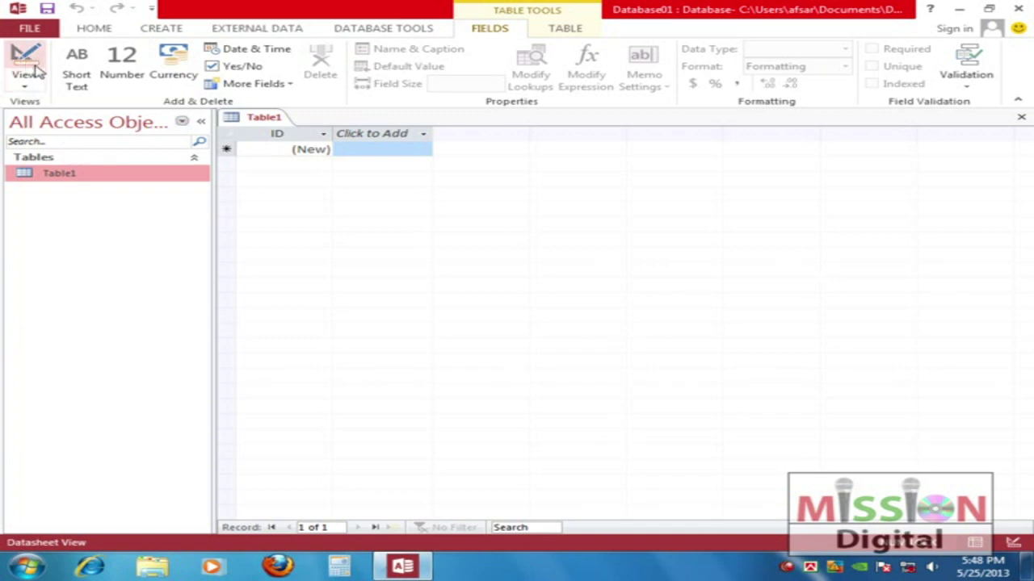
mouse_move(13, 38)
mouse_down()
mouse_move(48, 50)
mouse_move(32, 81)
mouse_move(10, 49)
mouse_move(40, 42)
mouse_up()
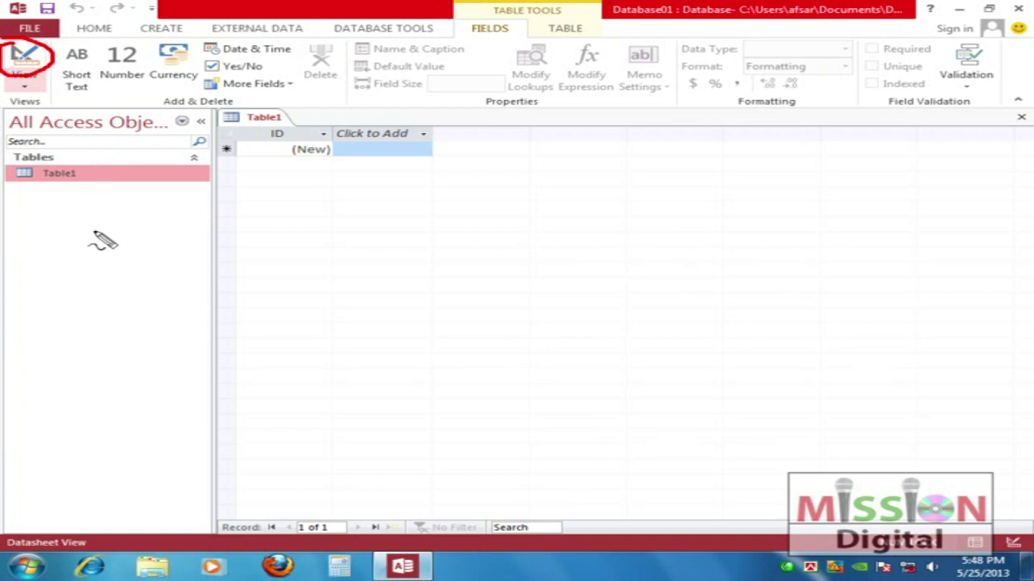
key(Escape)
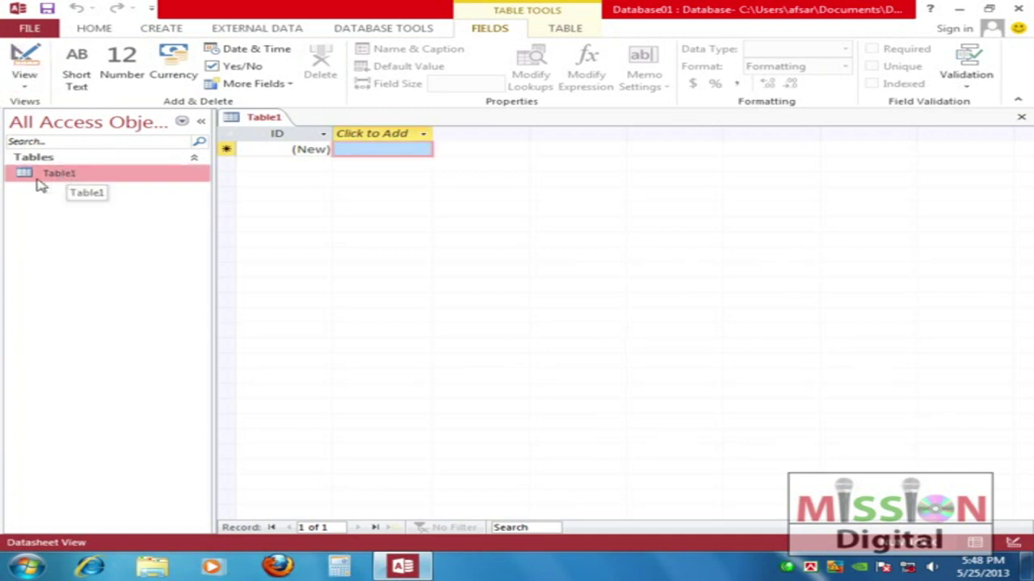
Switch Table1 to Design View, saving the table under the name Student
click(23, 173)
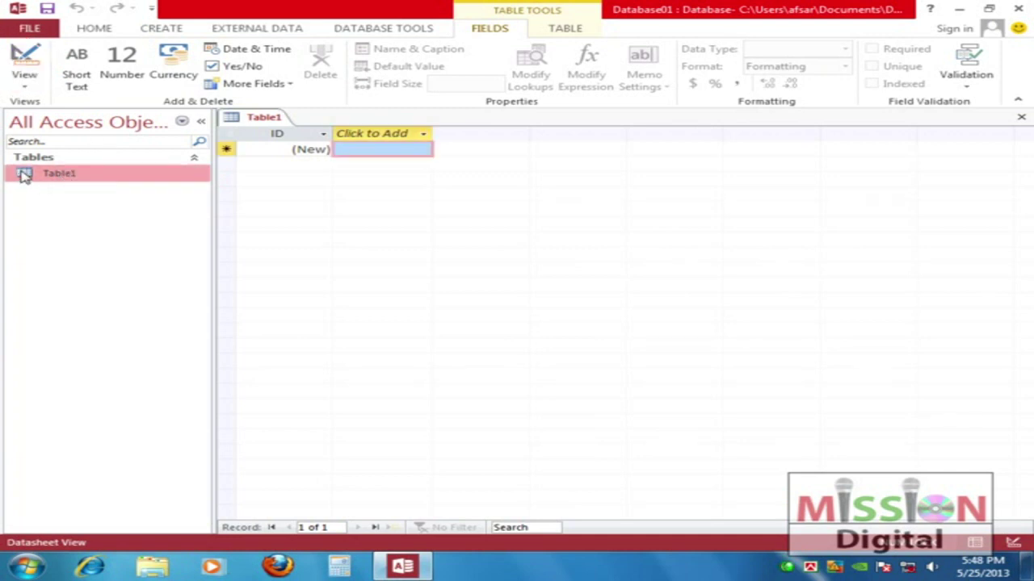
click(24, 63)
drag(452, 163, 440, 212)
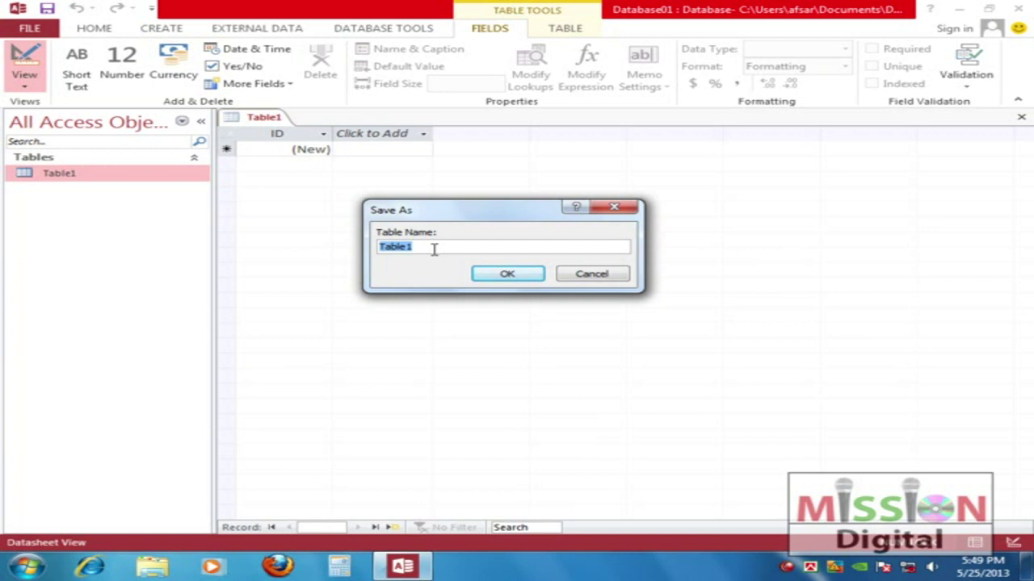
text(Student)
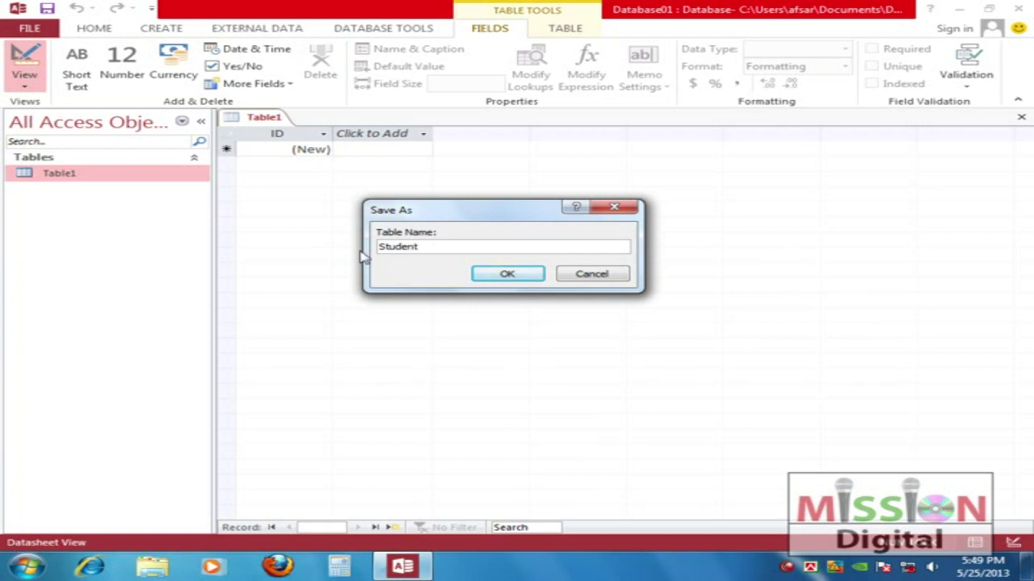
click(504, 273)
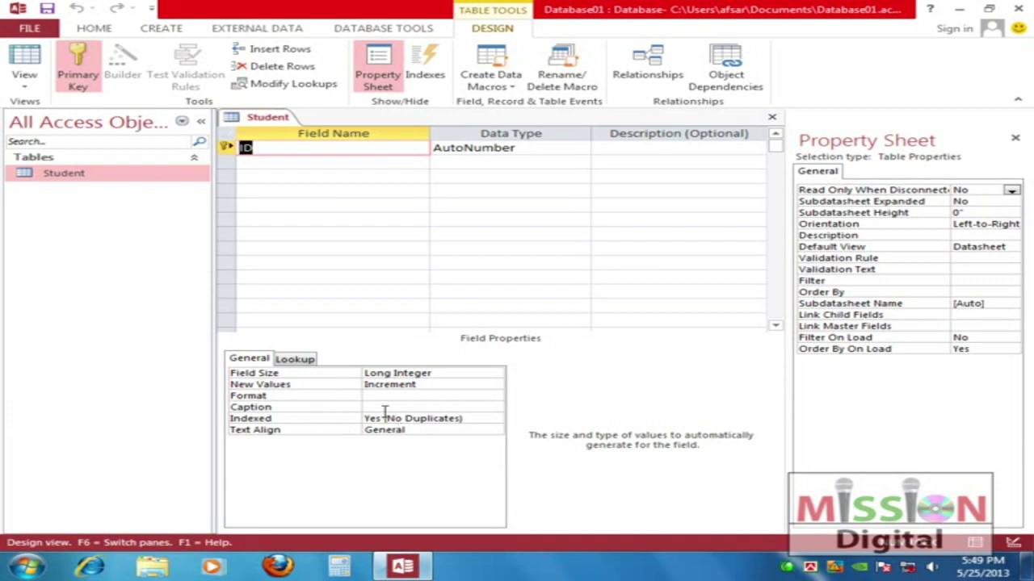
mouse_move(222, 353)
mouse_down()
mouse_move(476, 354)
mouse_move(552, 437)
mouse_move(231, 449)
mouse_move(236, 331)
mouse_up()
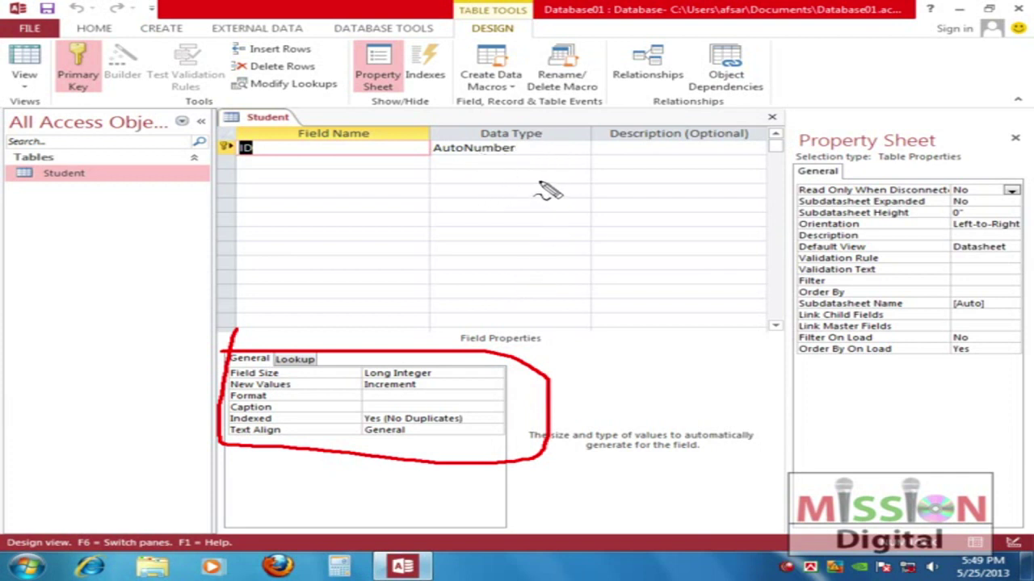
mouse_move(788, 146)
mouse_down()
mouse_move(1009, 231)
mouse_move(808, 162)
mouse_move(1015, 170)
mouse_move(1025, 331)
mouse_move(809, 380)
mouse_move(777, 202)
mouse_move(795, 150)
mouse_up()
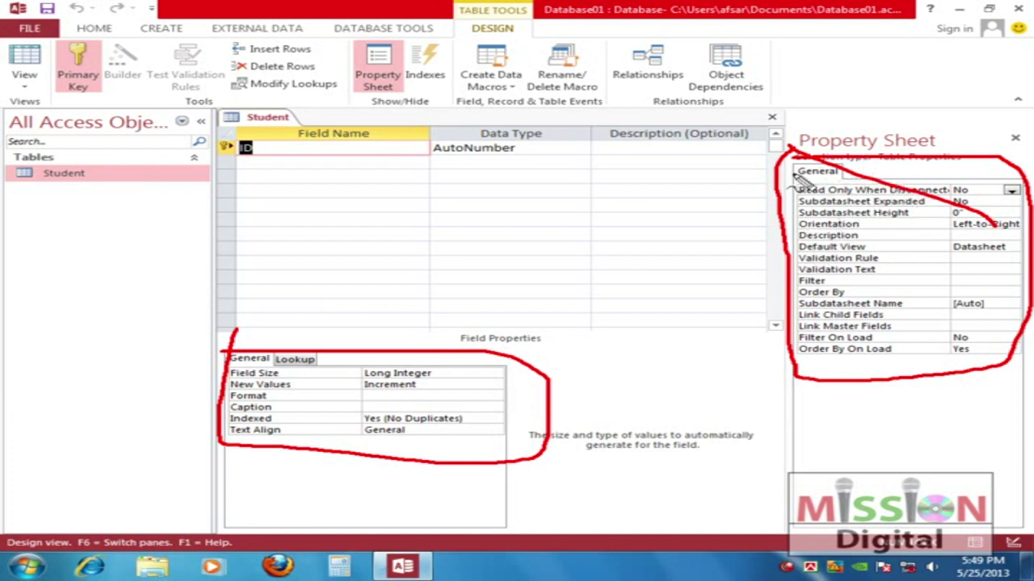
key(Escape)
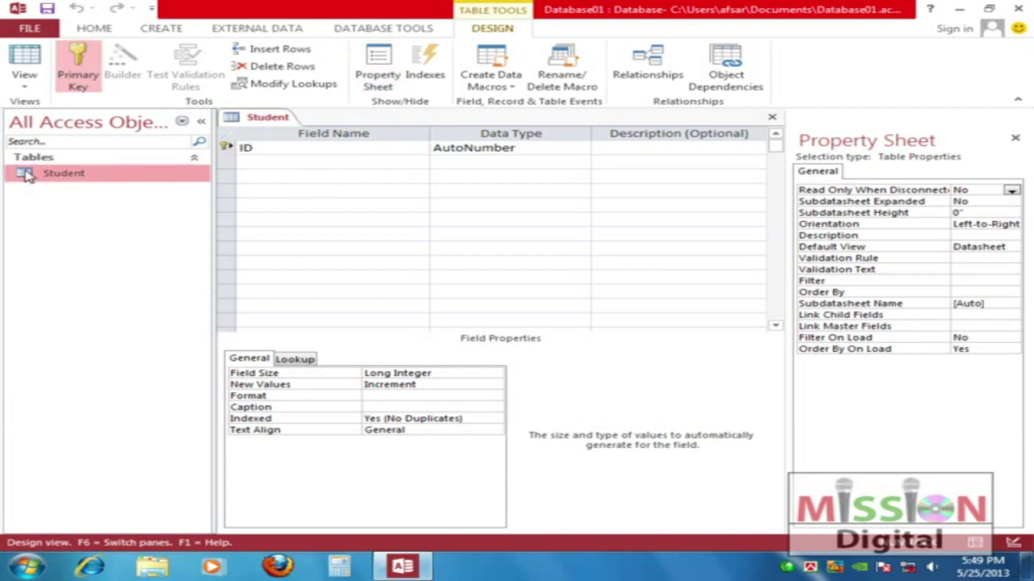
View the Student table in Datasheet View along with its field and table commands, and return it to Design View
click(24, 65)
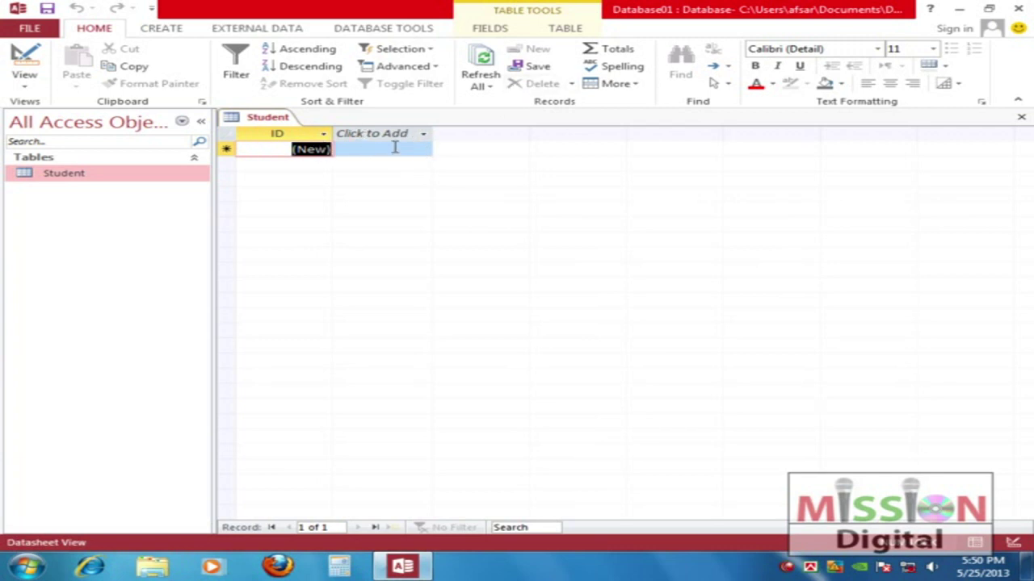
click(491, 29)
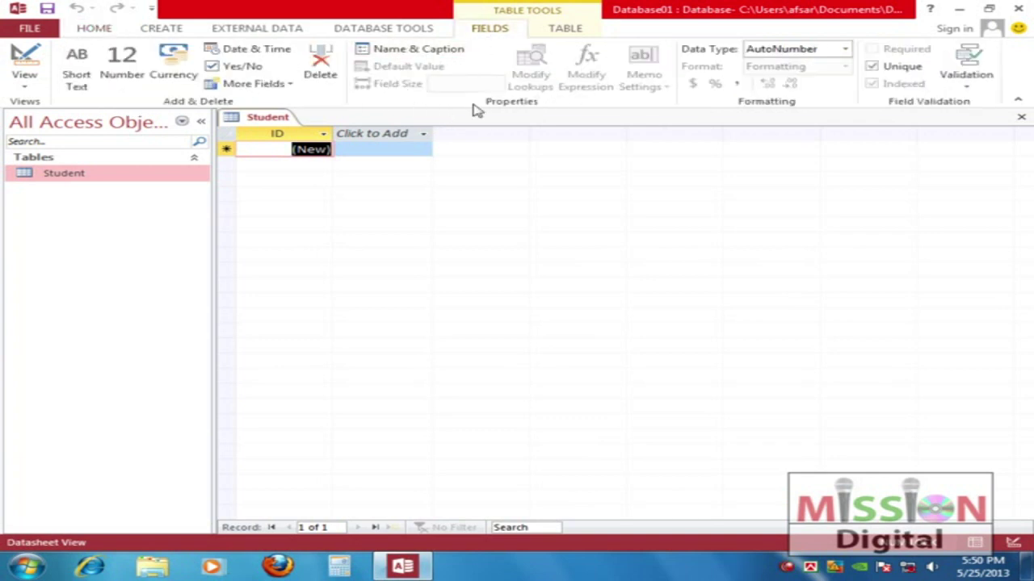
click(573, 30)
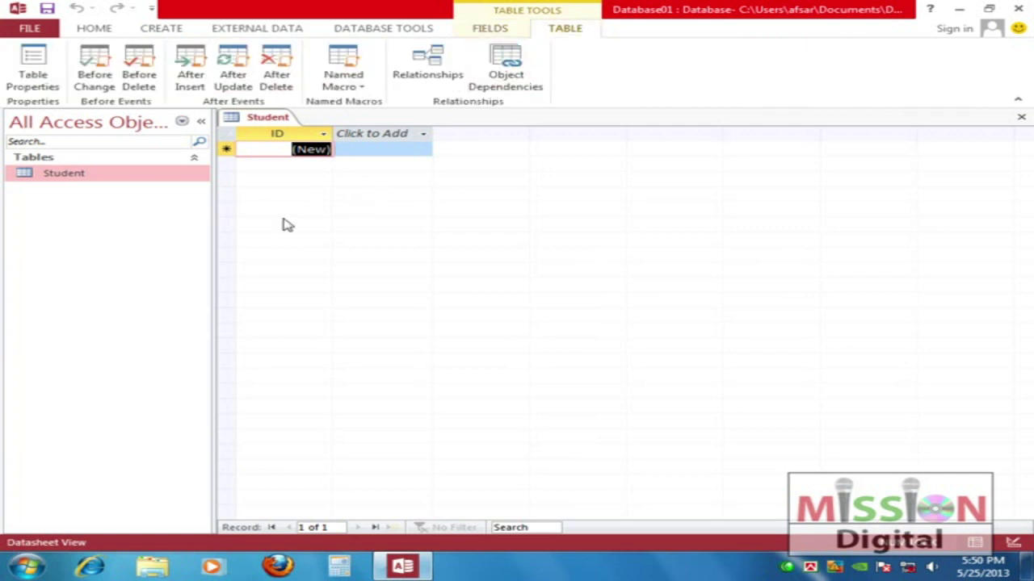
double_click(24, 172)
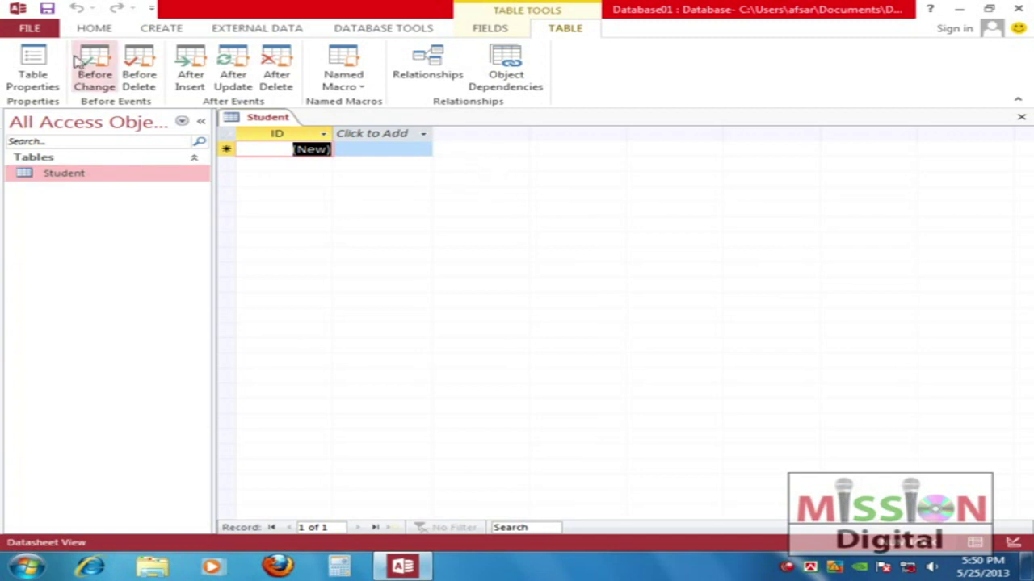
click(91, 30)
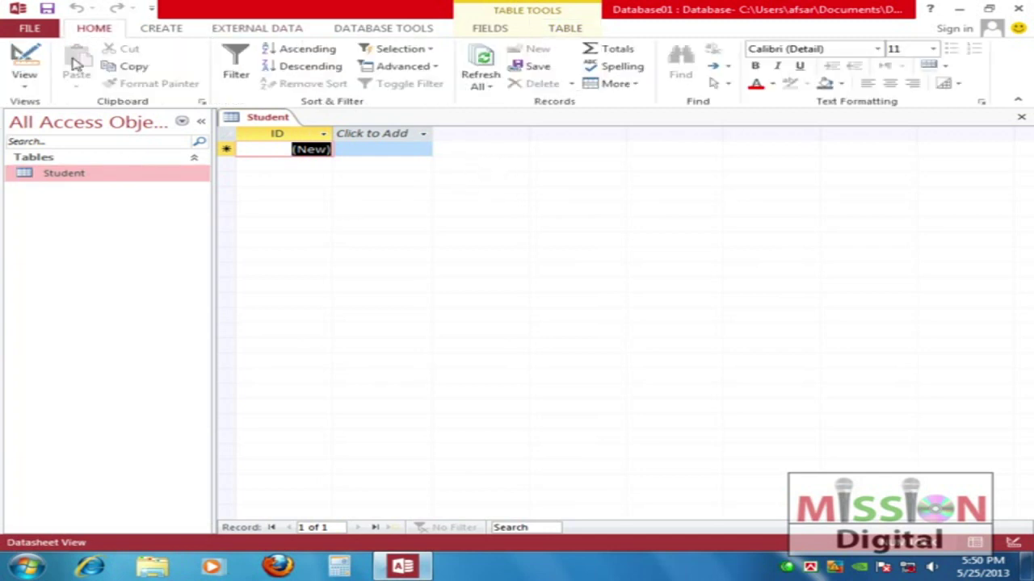
click(24, 64)
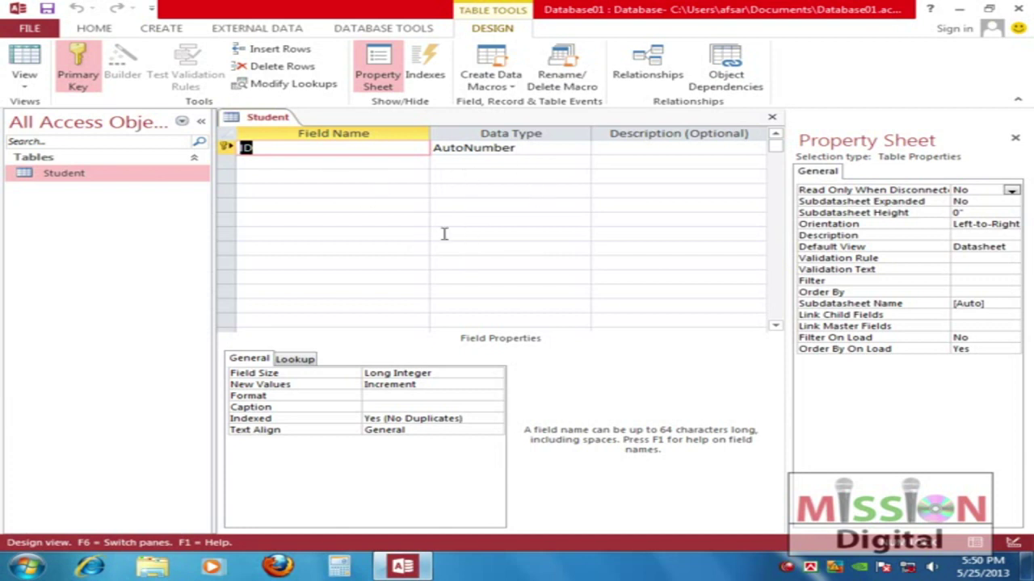
Switch the Student table to Datasheet View and look through its field and table commands
click(24, 66)
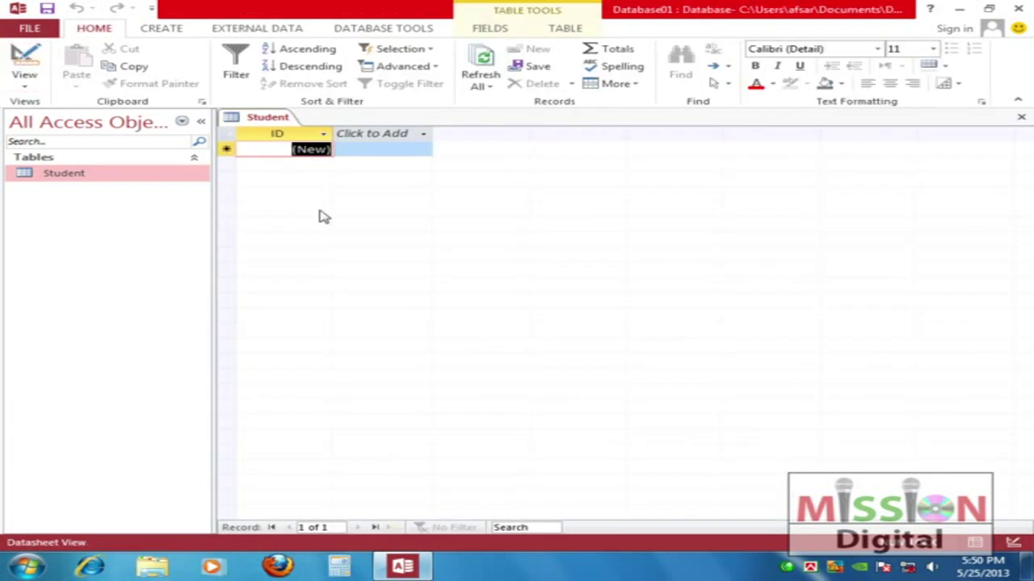
click(485, 29)
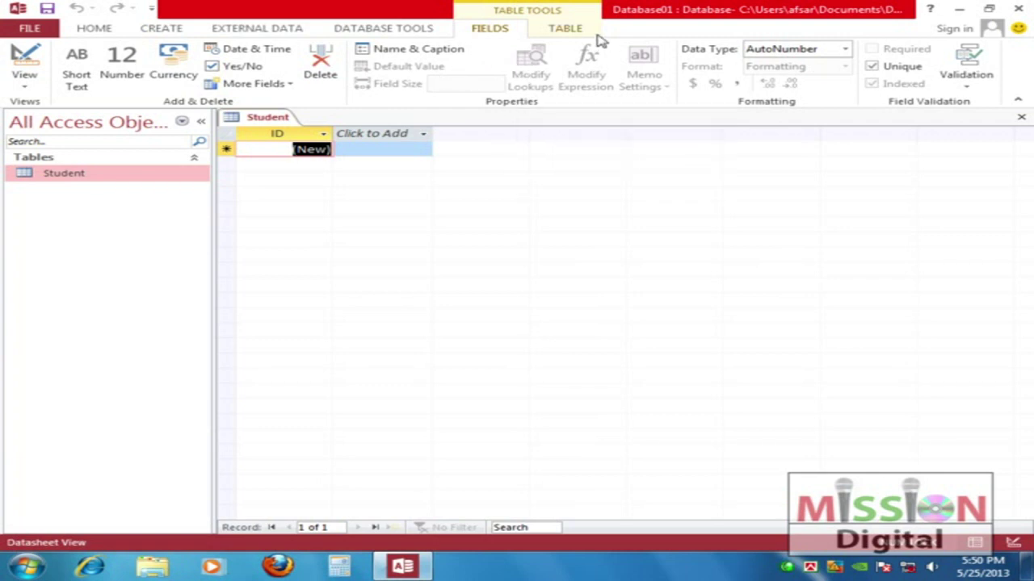
click(567, 30)
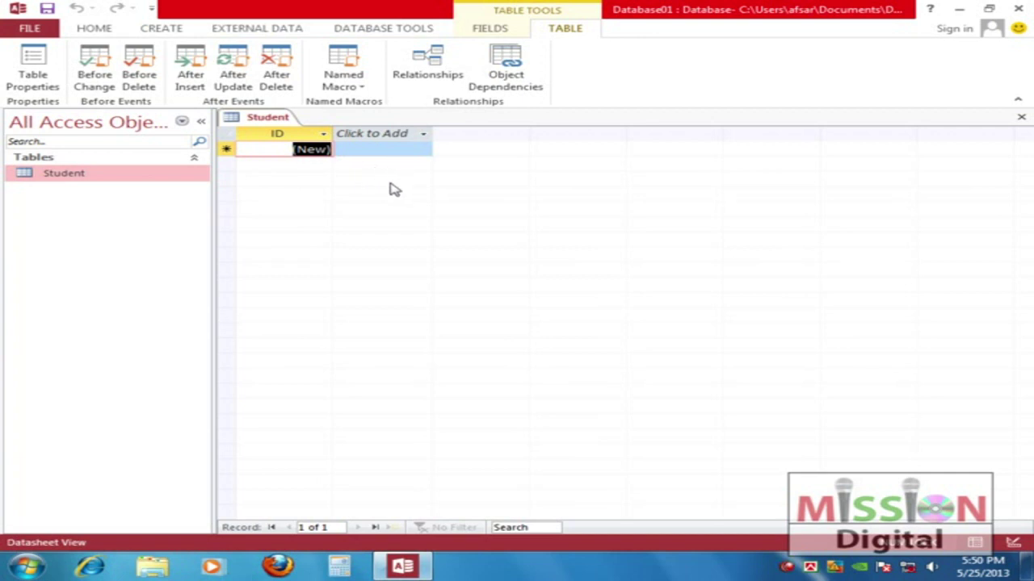
key(Tab)
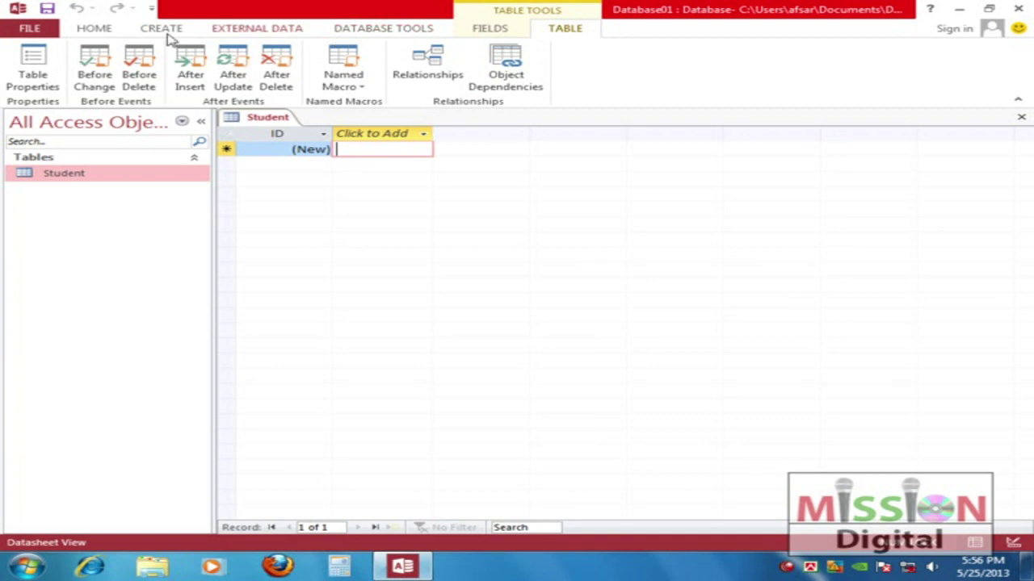
click(87, 34)
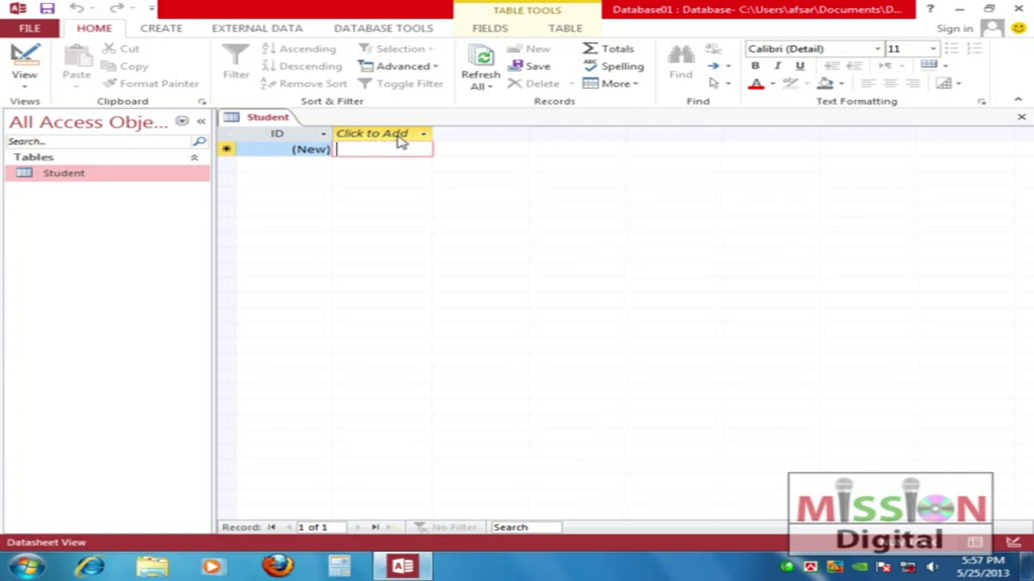
mouse_move(339, 139)
mouse_down()
mouse_move(448, 141)
mouse_move(369, 147)
mouse_move(335, 131)
mouse_move(373, 138)
mouse_up()
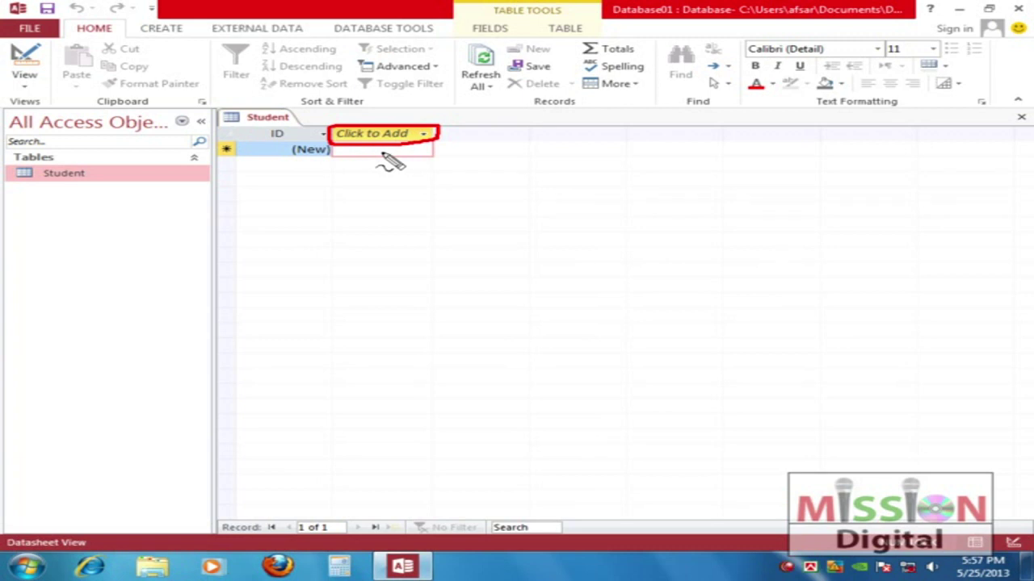
mouse_move(232, 128)
mouse_down()
mouse_move(325, 139)
mouse_move(273, 143)
mouse_move(242, 134)
mouse_move(247, 127)
mouse_up()
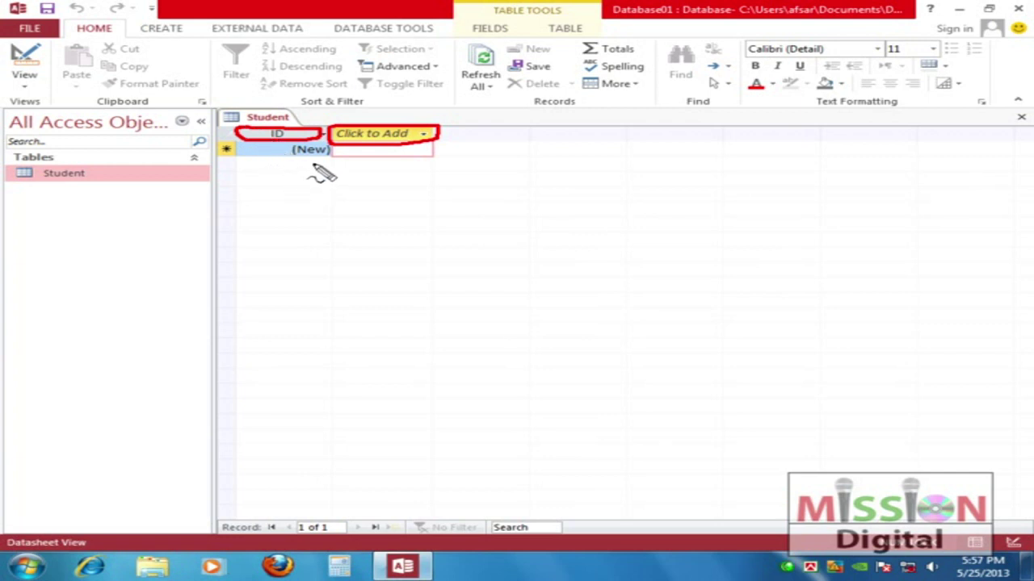
key(Escape)
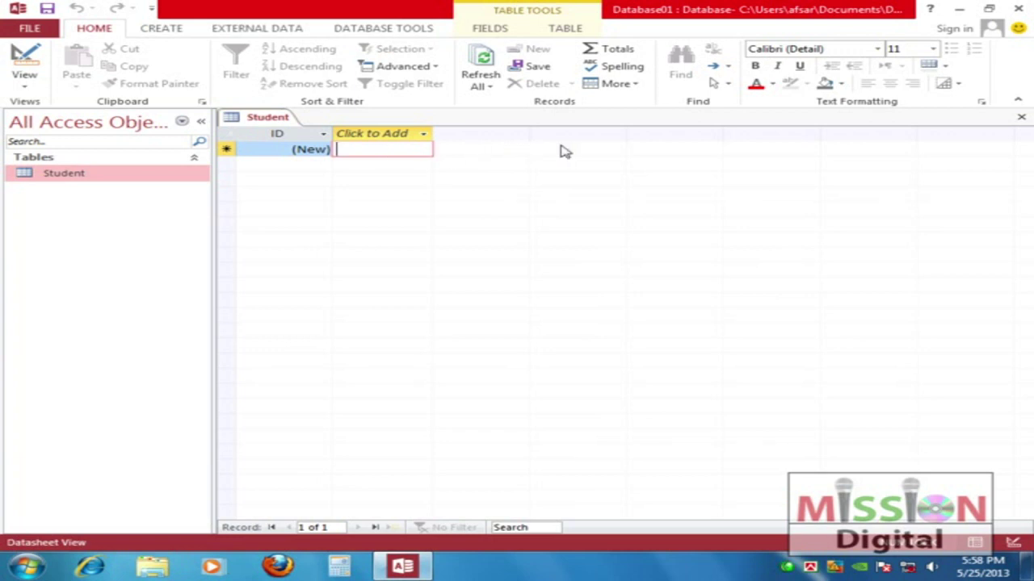
Add five fields to the Student table by entering Name, Roll, Reg, Group and Picture across the first record
click(7, 173)
text(Name)
click(291, 147)
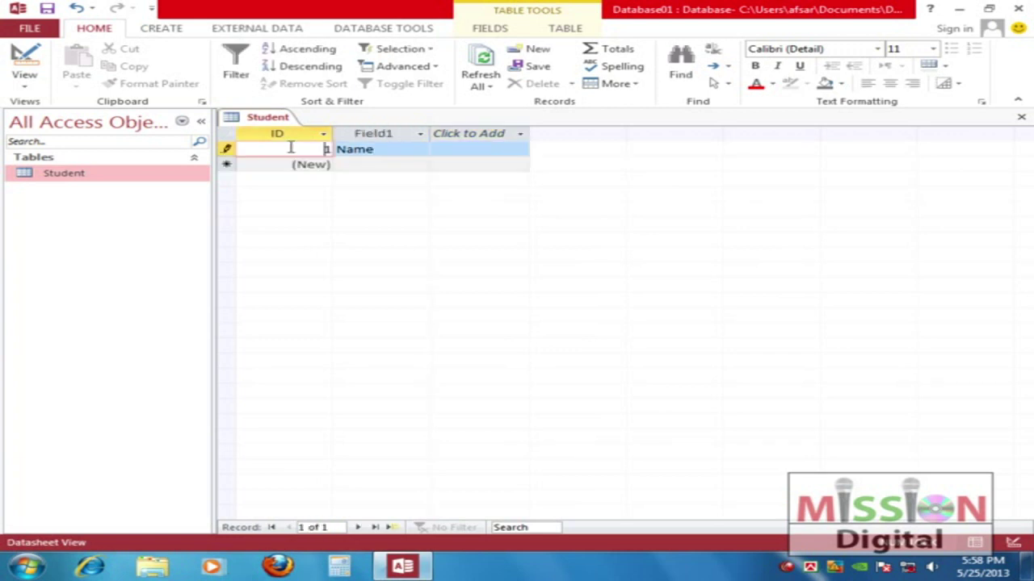
click(450, 148)
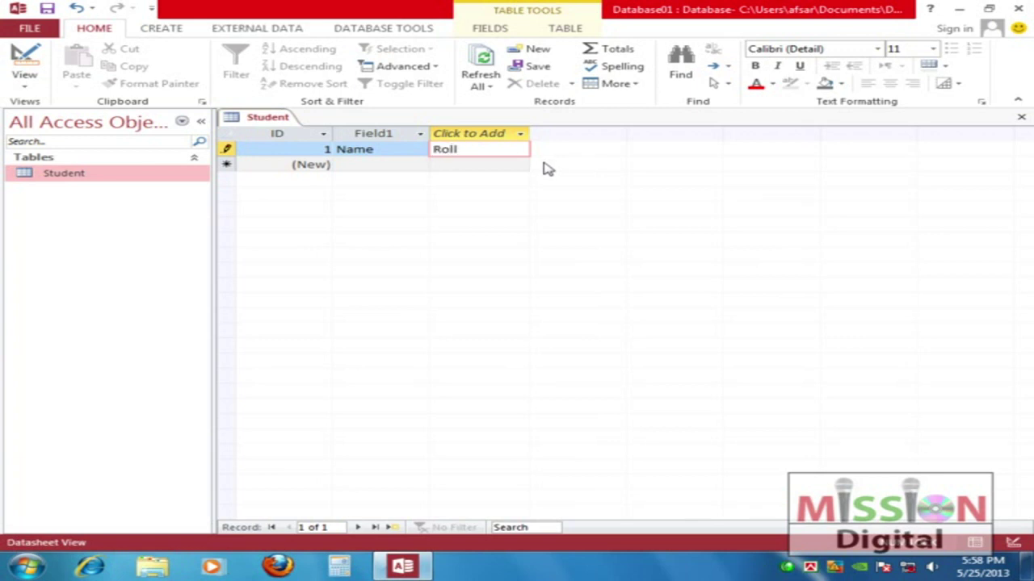
key(Return)
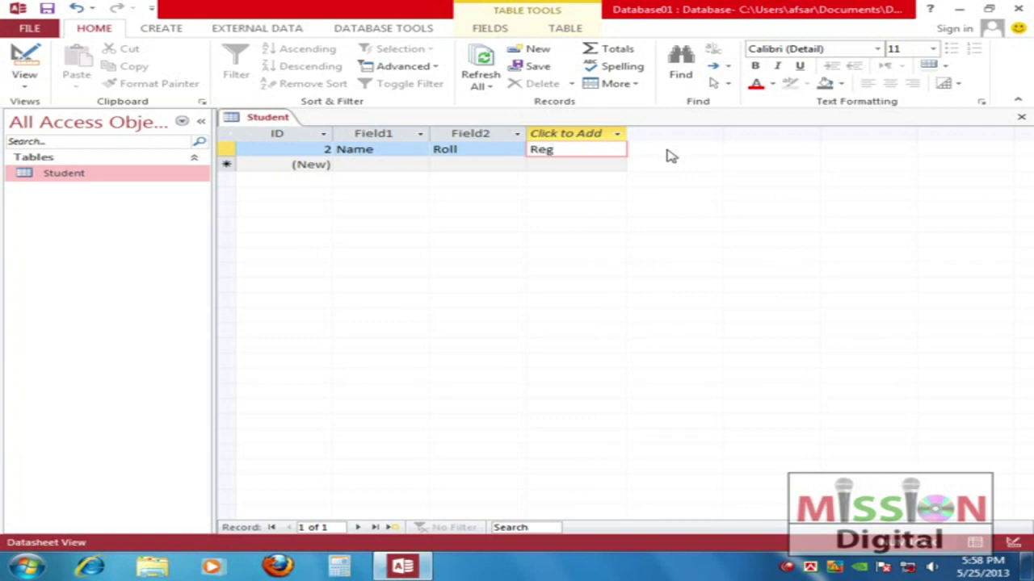
key(Return)
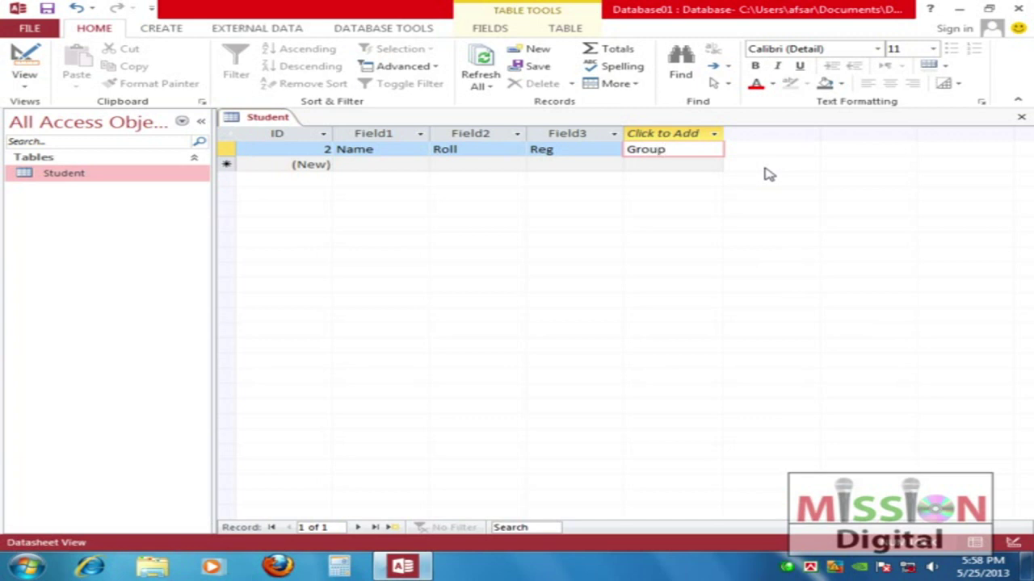
key(Return)
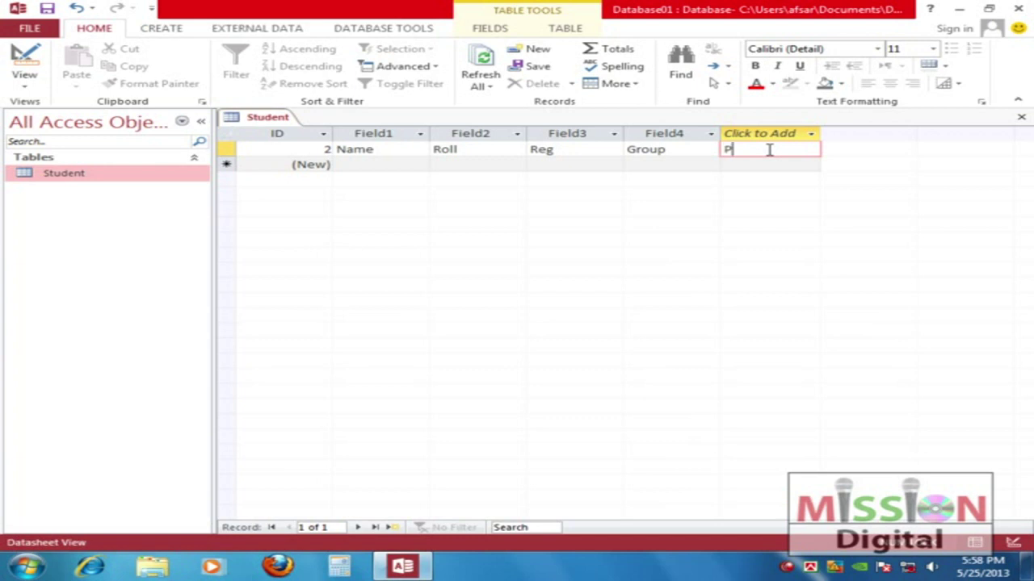
text(Picture)
key(Return)
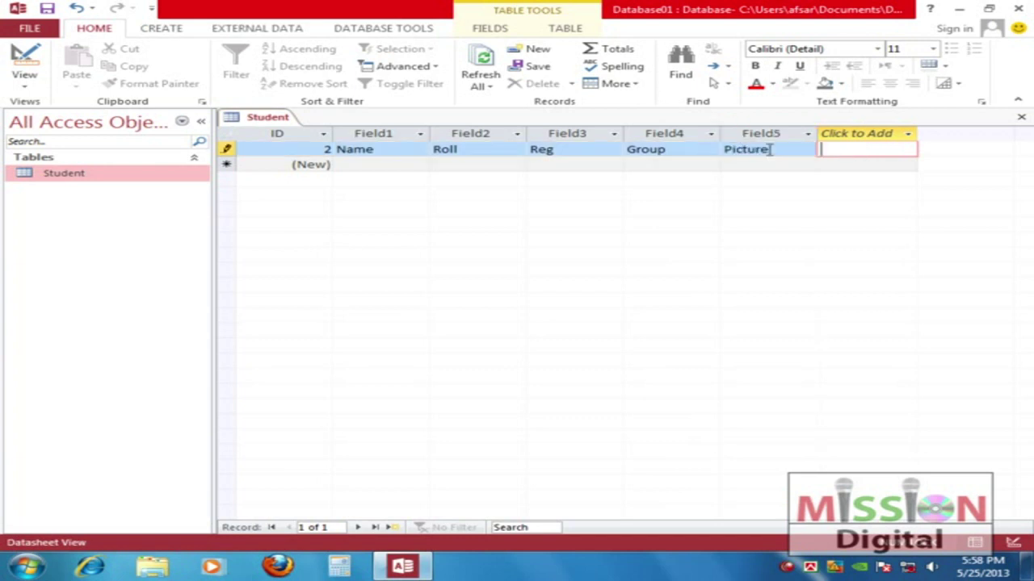
click(650, 165)
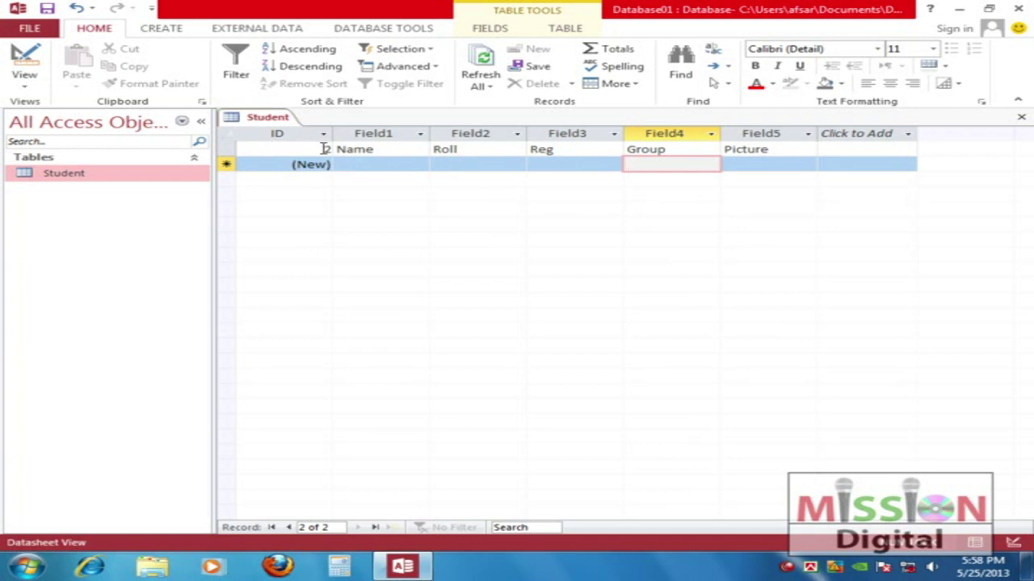
Rename the Field1 column as Name, accepting the use of a reserved word
click(384, 149)
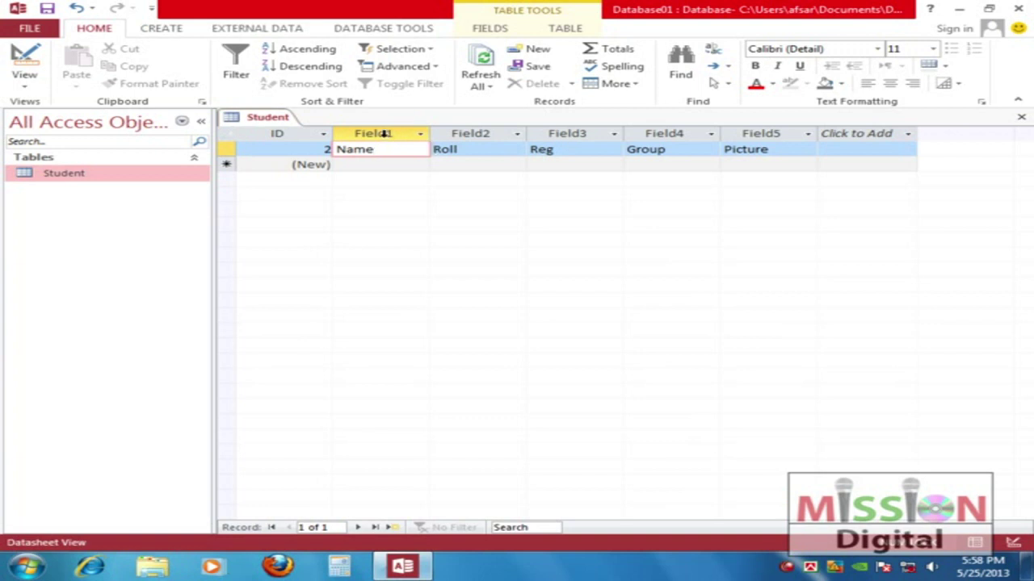
click(452, 164)
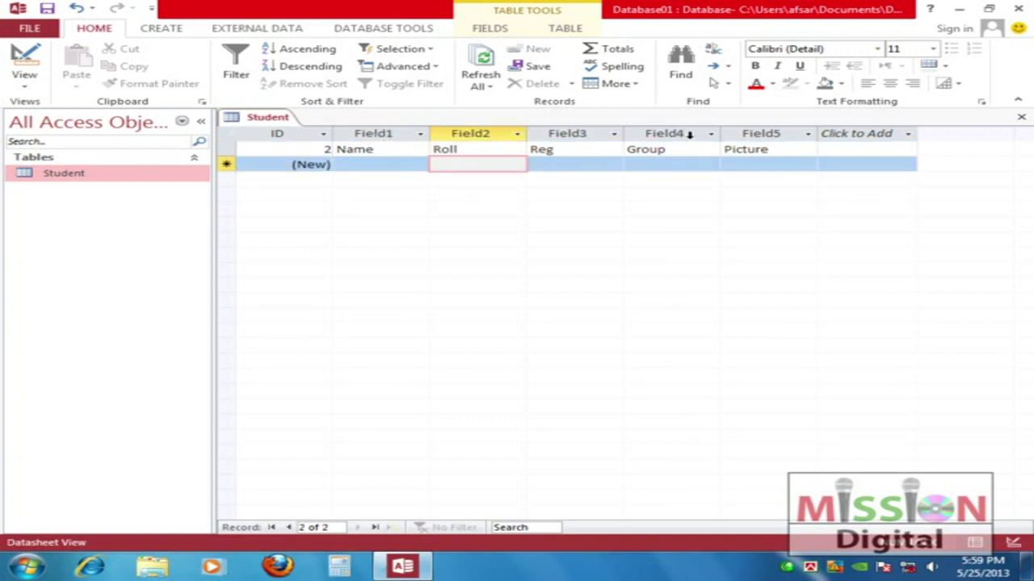
click(385, 138)
drag(397, 138, 386, 139)
double_click(385, 135)
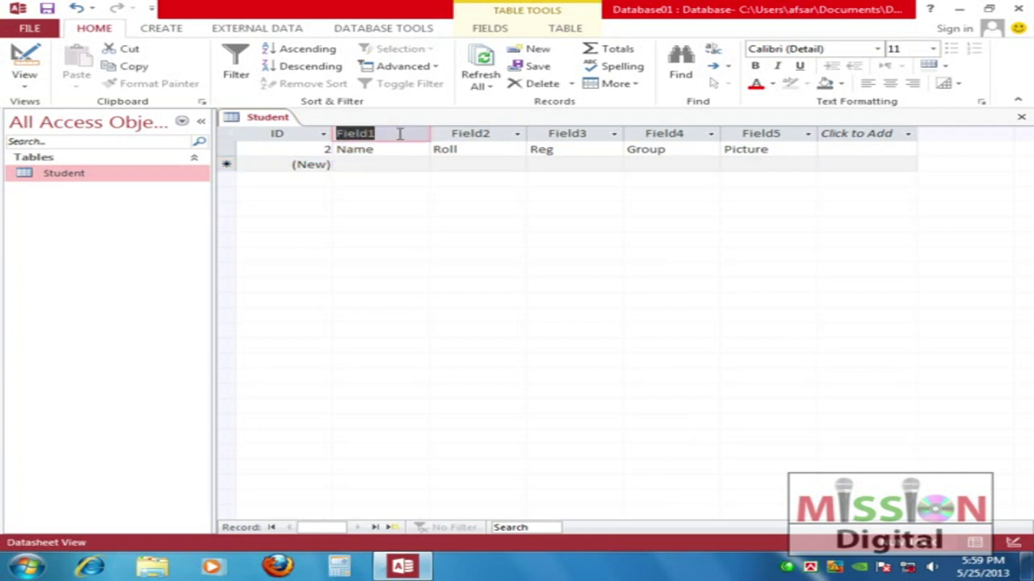
text(Name)
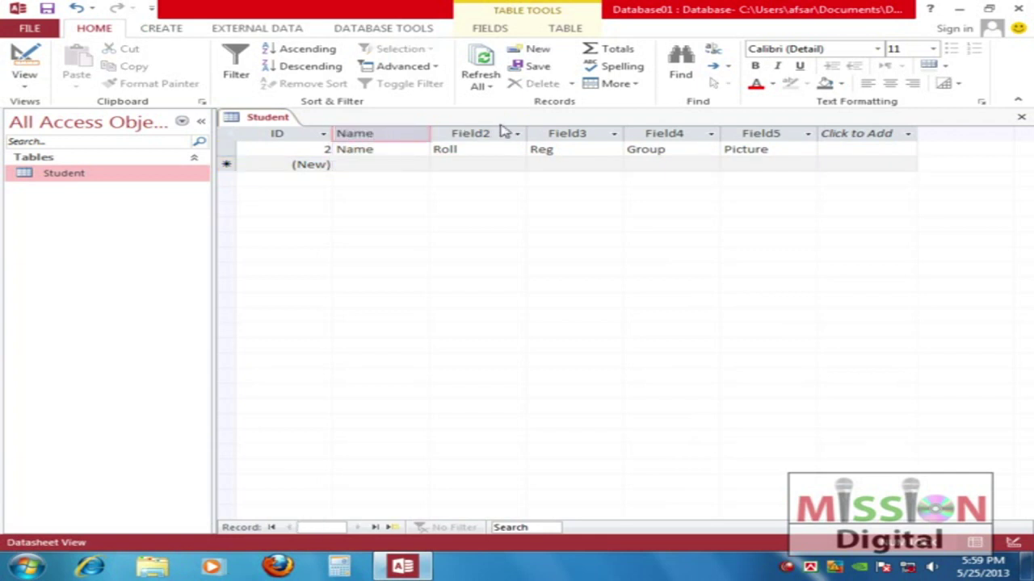
click(500, 132)
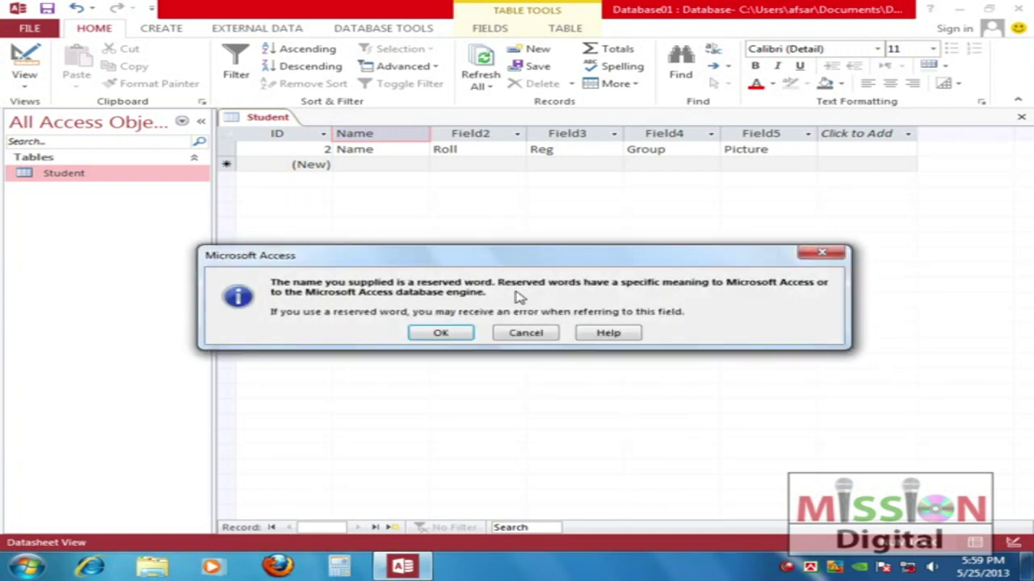
click(443, 332)
Rename the Field2 column as Roll and the Field3 column as Reg
double_click(487, 134)
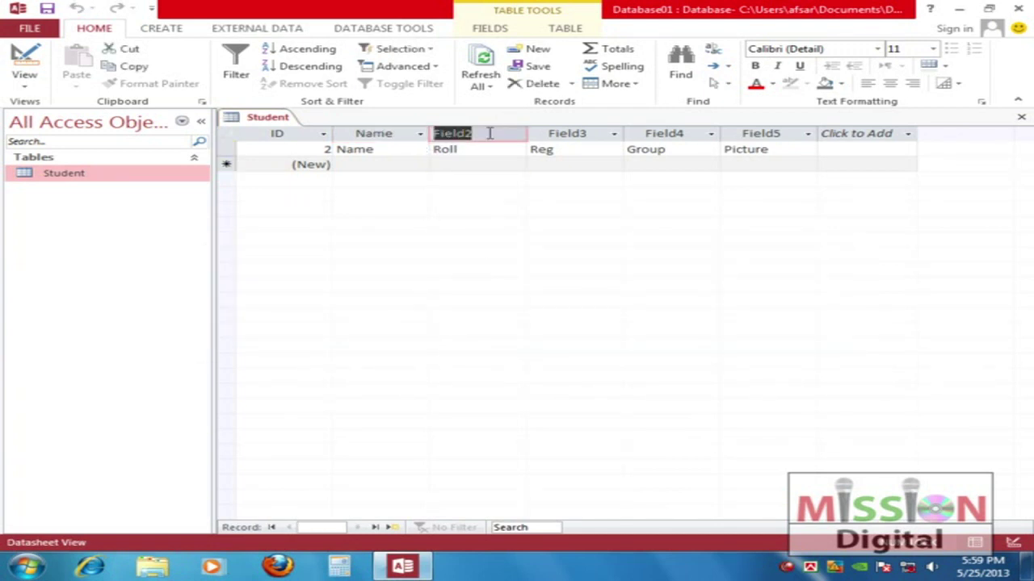
text(Roo)
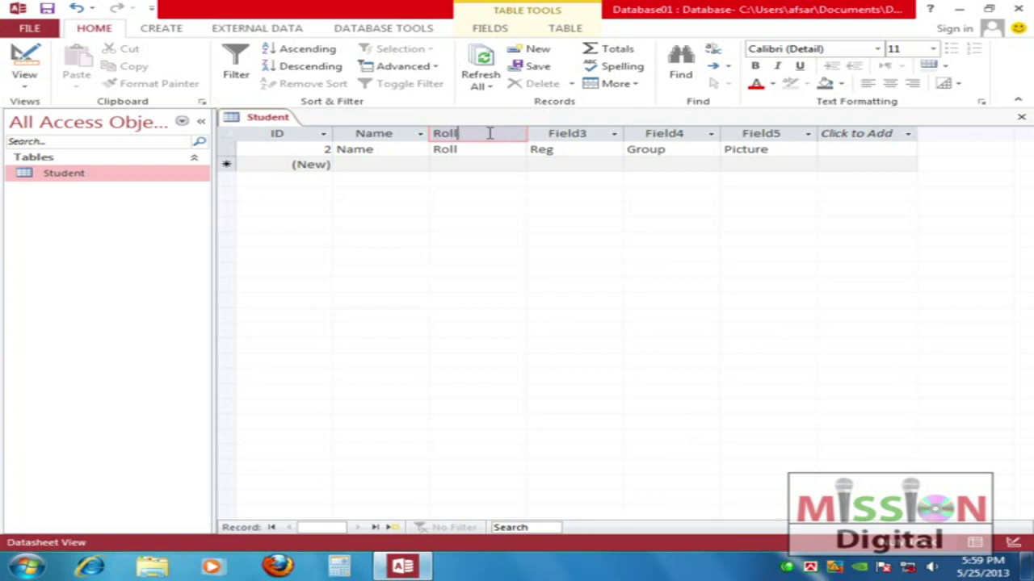
text(l)
key(Return)
click(570, 136)
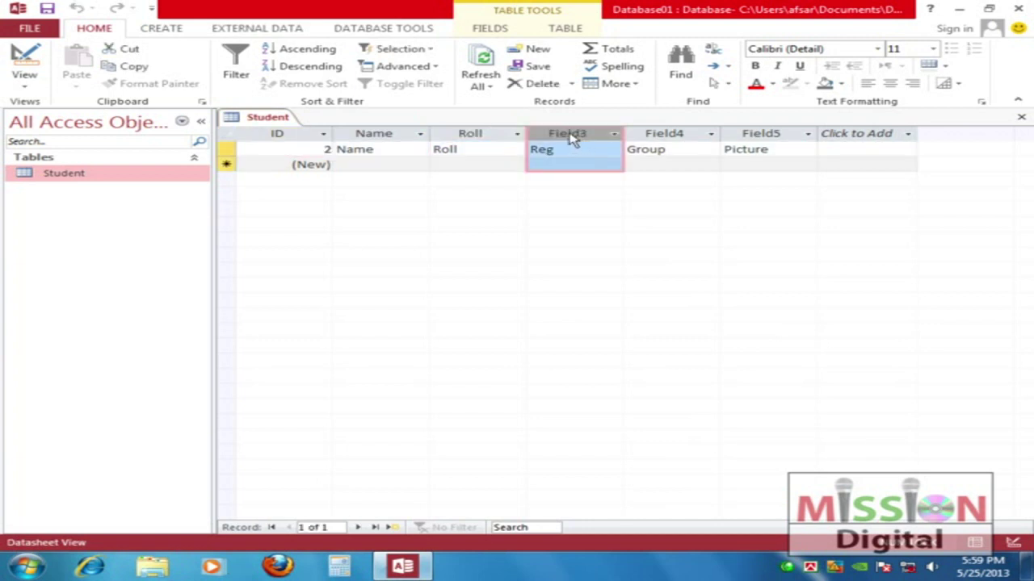
double_click(578, 135)
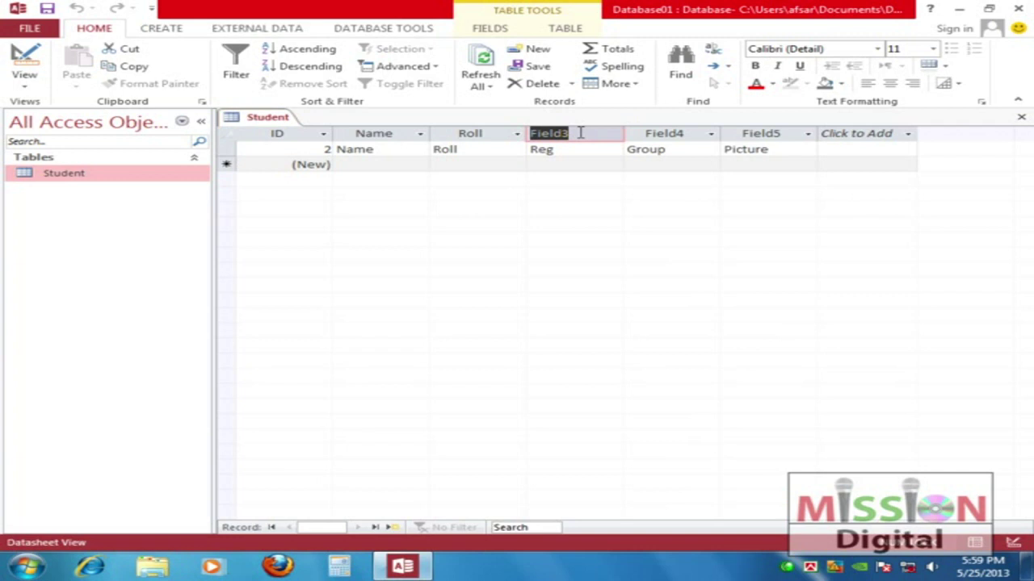
text(Reg)
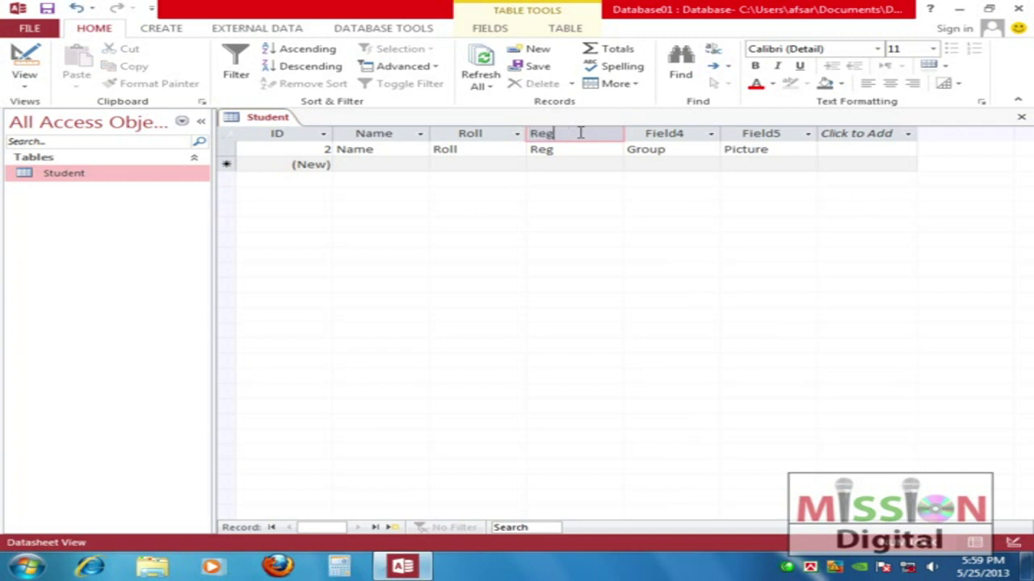
key(Return)
Rename the Field4 column as Group and the Field5 column as Picture
click(665, 133)
double_click(667, 134)
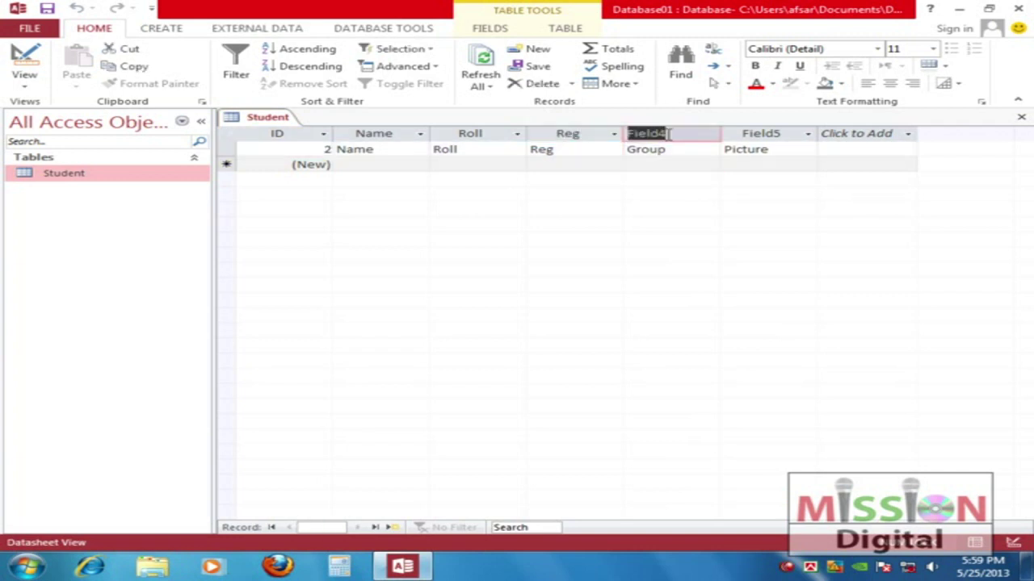
text(Gro)
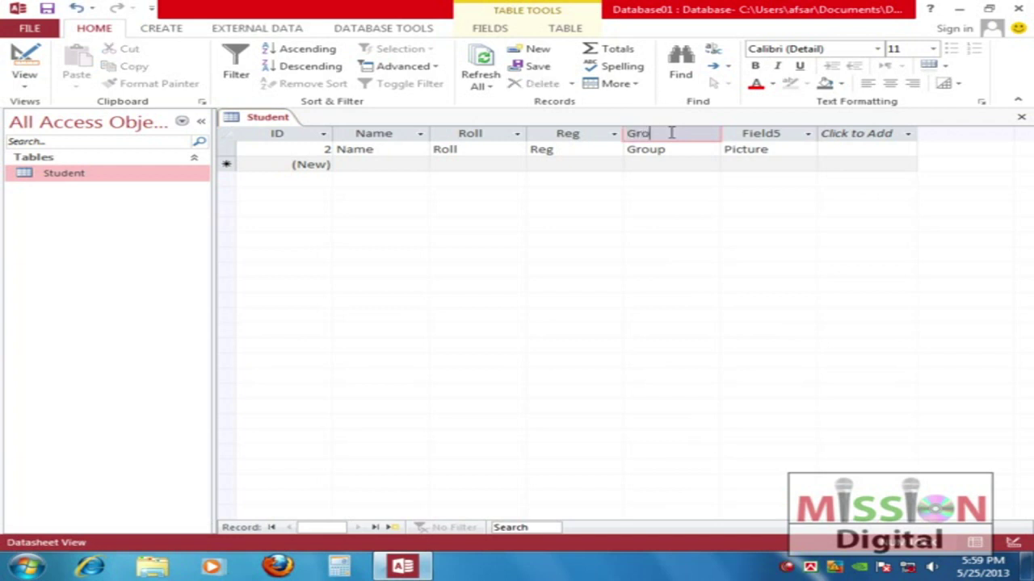
key(Return)
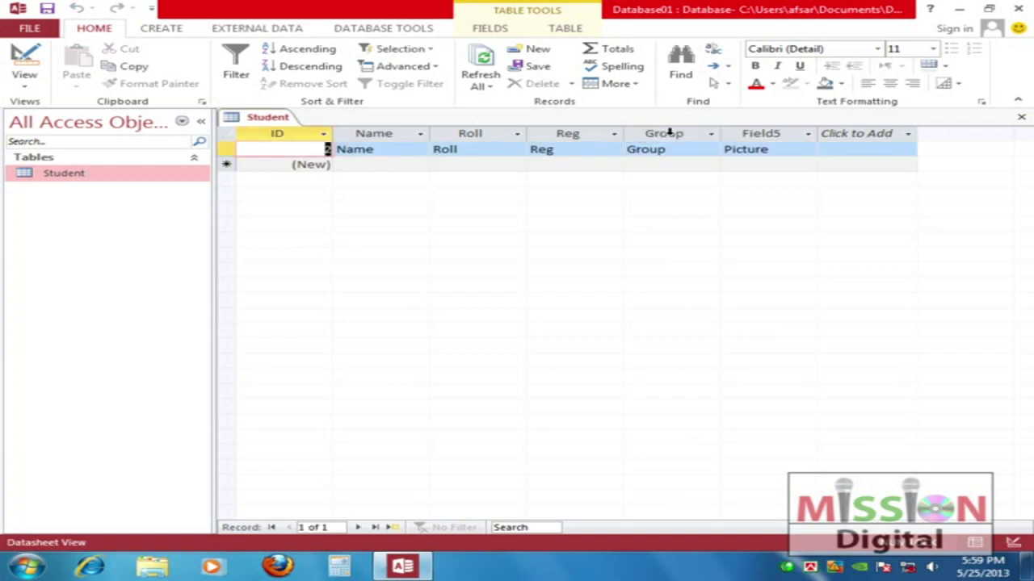
click(775, 133)
double_click(769, 134)
text(Picture)
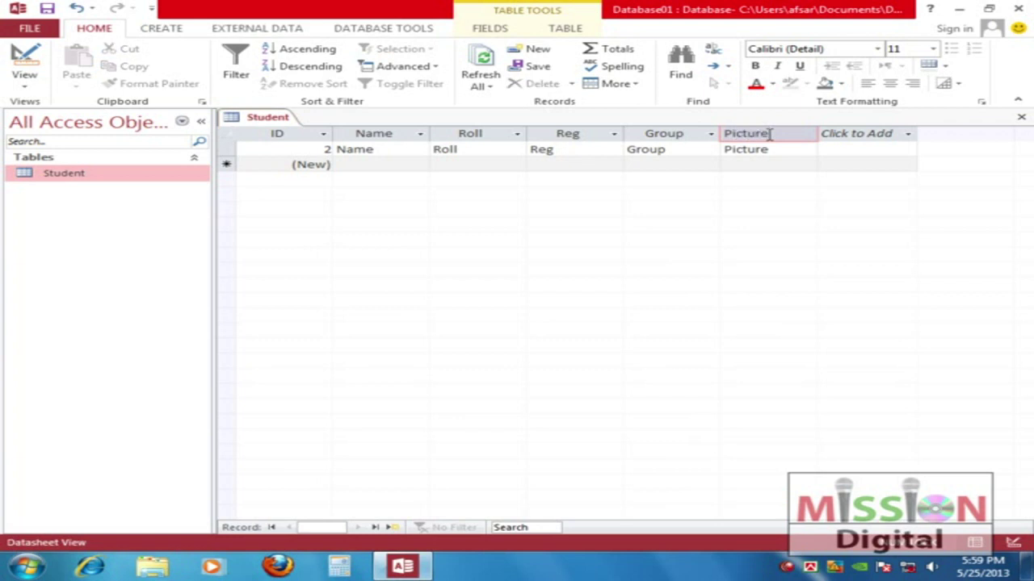
key(Return)
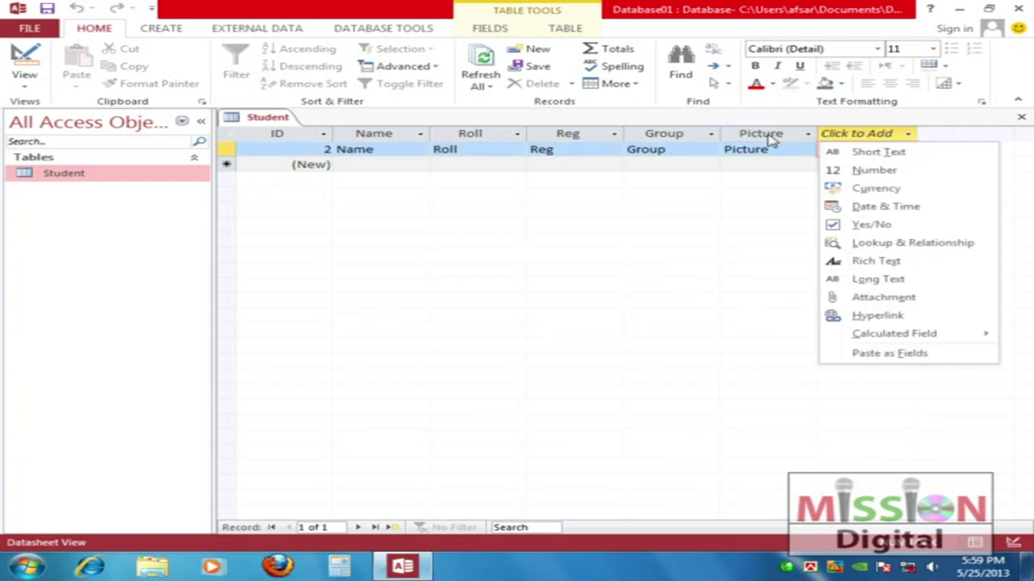
key(Escape)
Clear the entries under Name, Roll, Reg, Group and Picture in the first record
click(373, 149)
double_click(376, 149)
key(BackSpace)
double_click(456, 148)
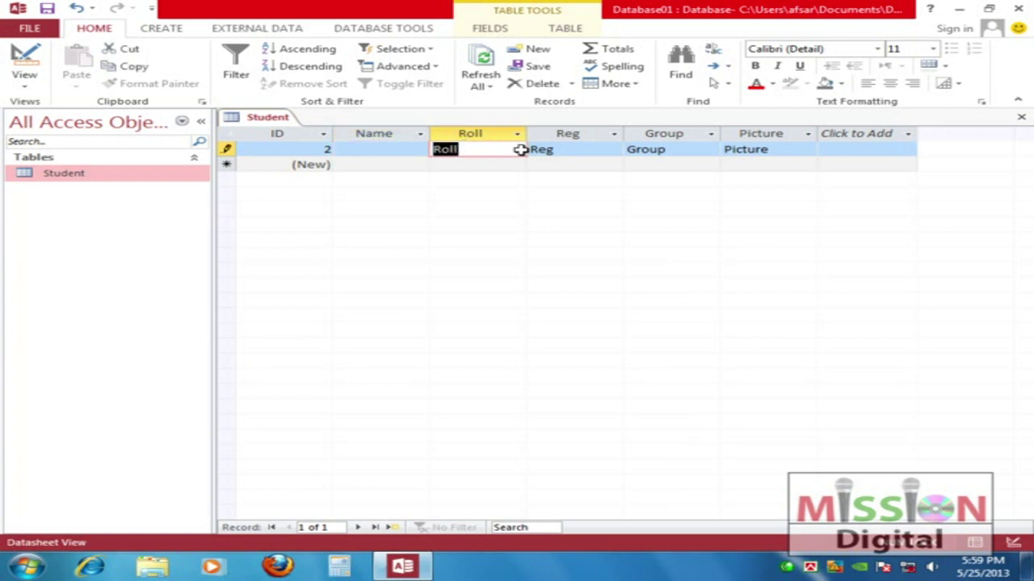
key(BackSpace)
double_click(555, 148)
key(BackSpace)
double_click(689, 149)
key(BackSpace)
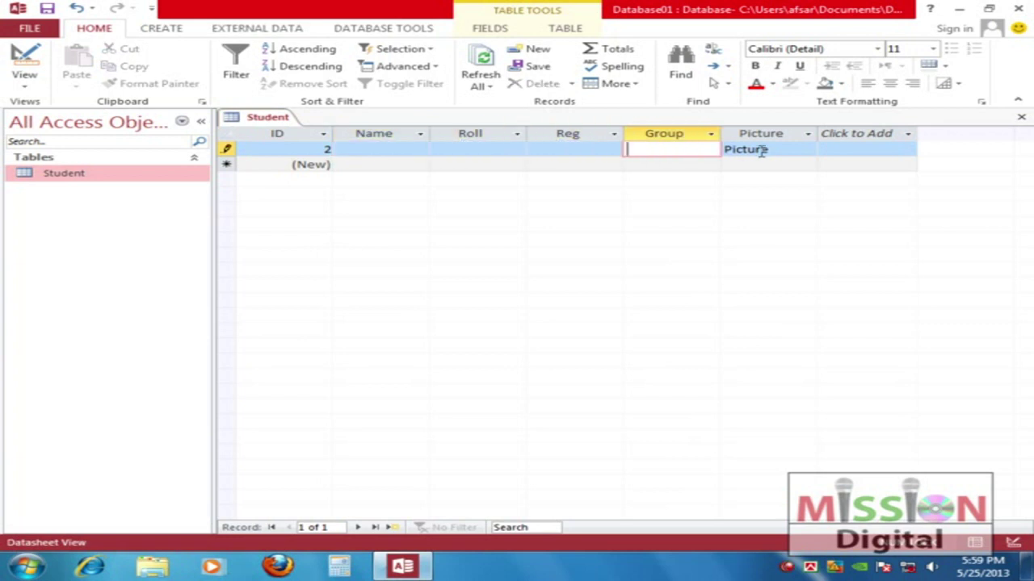
click(768, 149)
double_click(771, 149)
key(BackSpace)
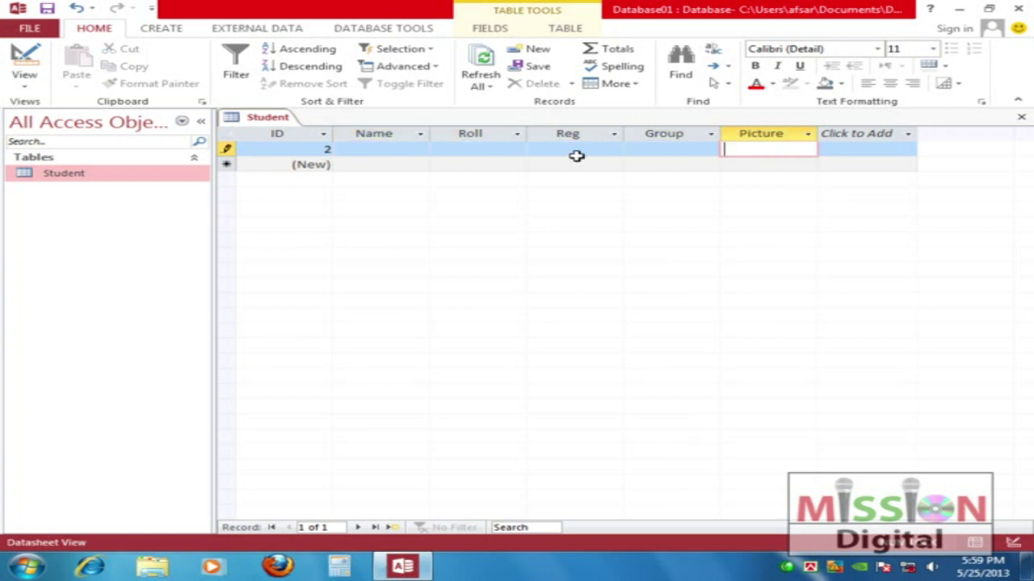
click(412, 149)
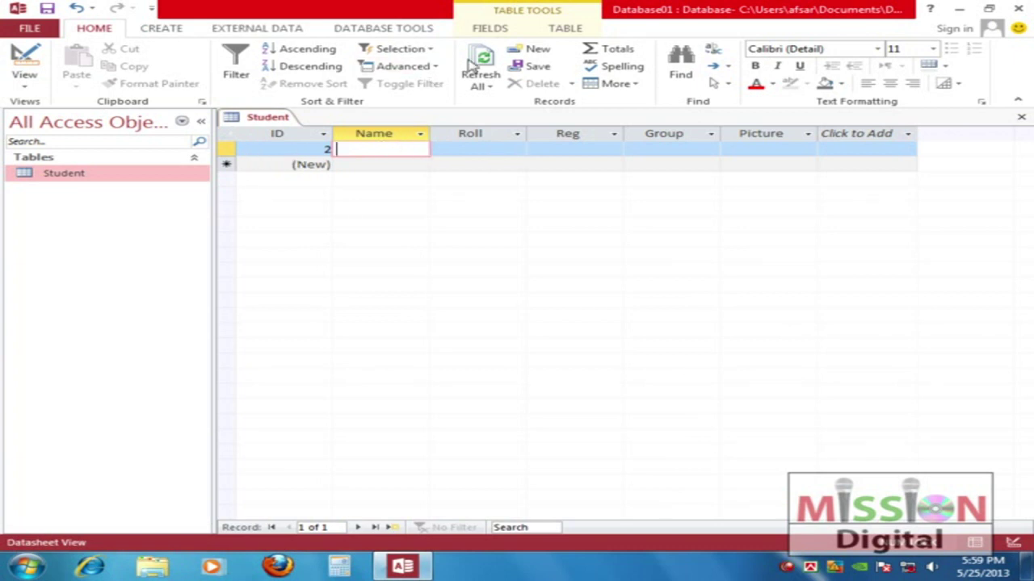
click(565, 29)
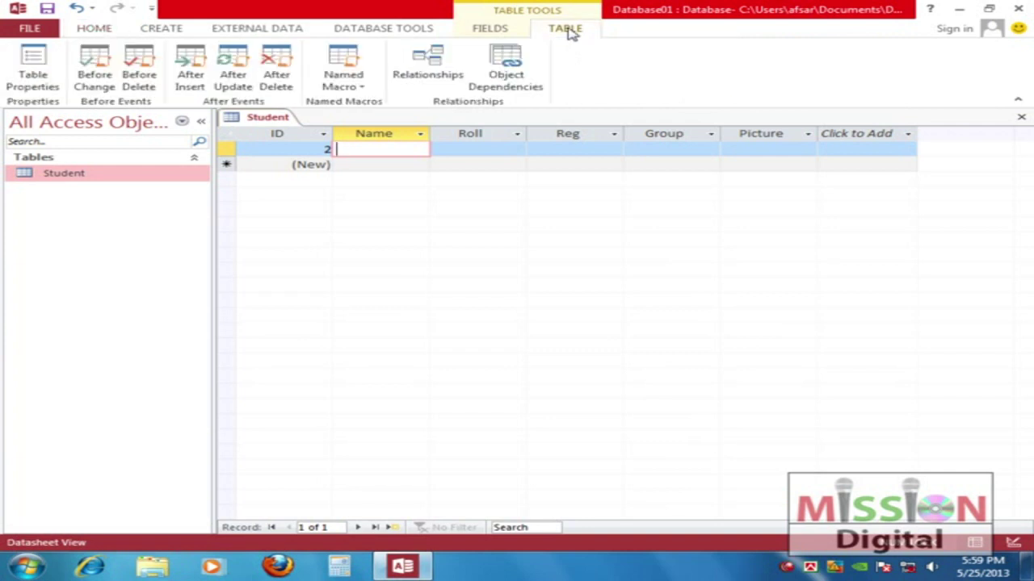
click(485, 32)
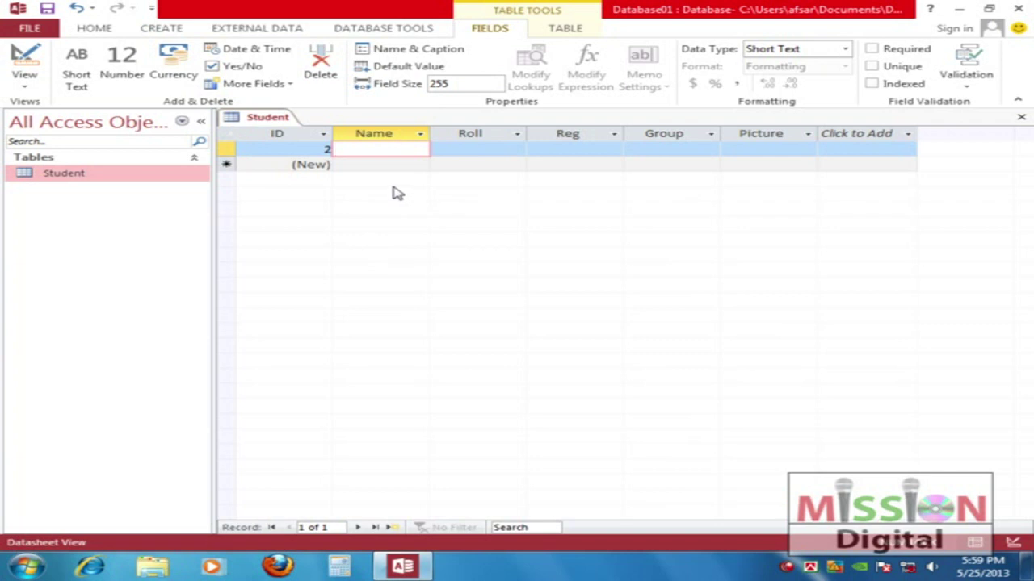
click(97, 31)
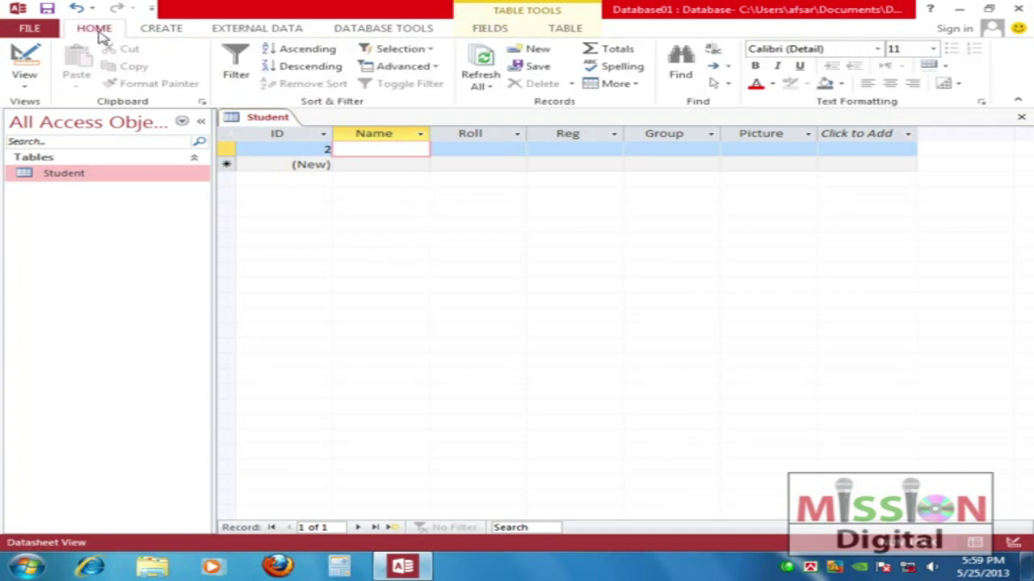
Refresh the Student table's records and go to a new blank record
click(480, 89)
click(503, 101)
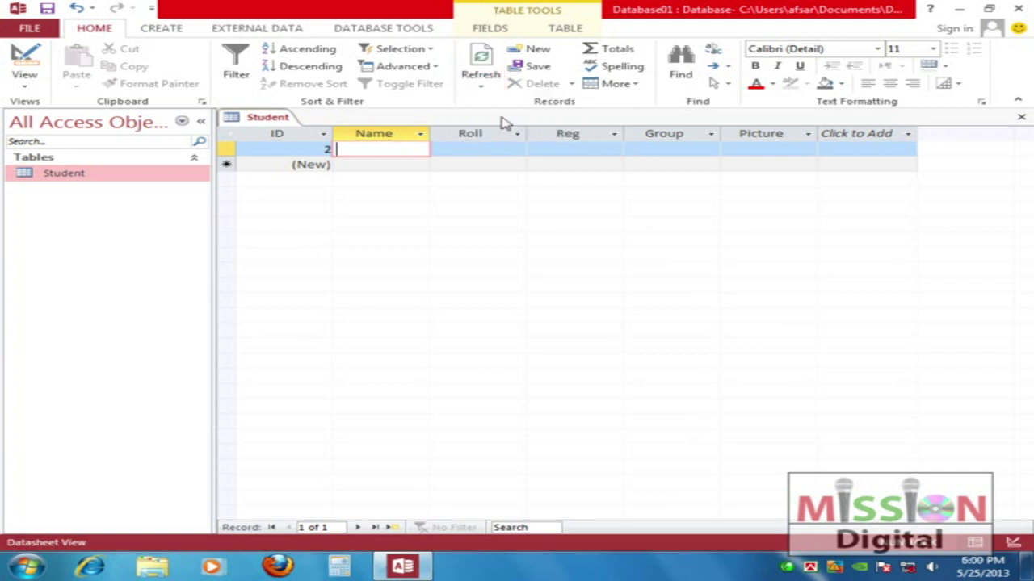
click(544, 52)
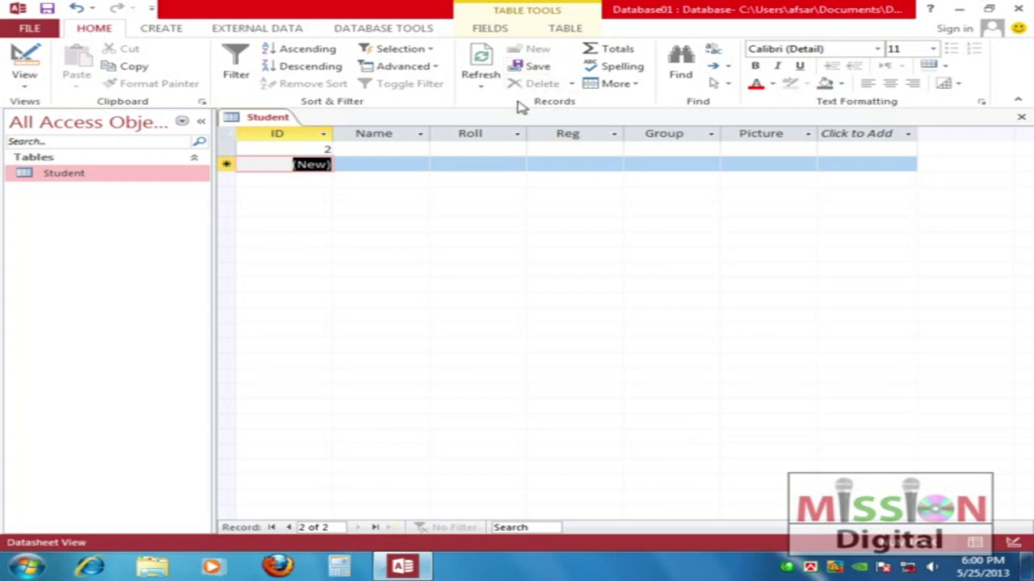
Delete the empty record with ID 2 from the Student table and confirm the deletion
click(388, 148)
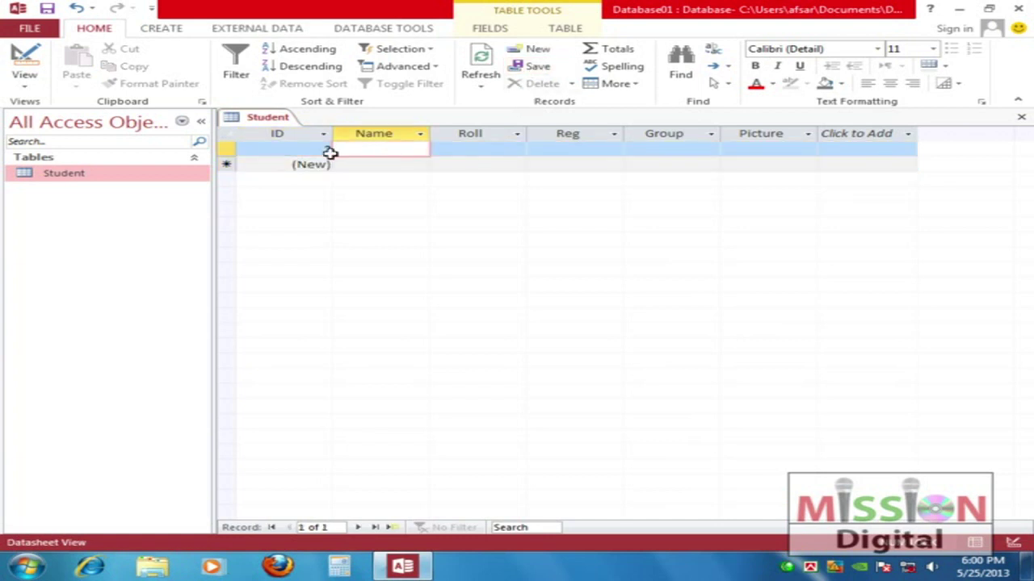
click(275, 150)
click(227, 148)
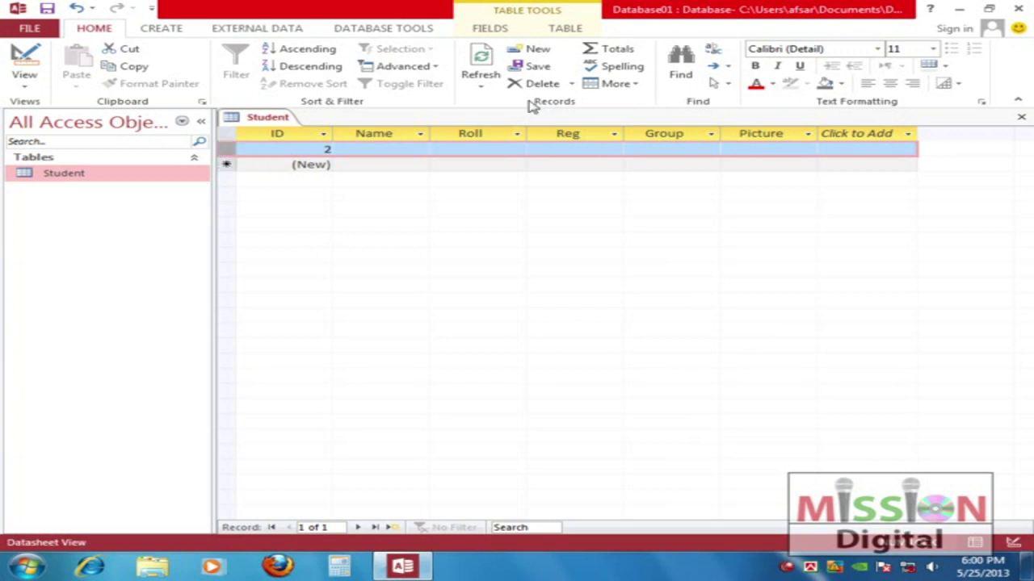
click(571, 84)
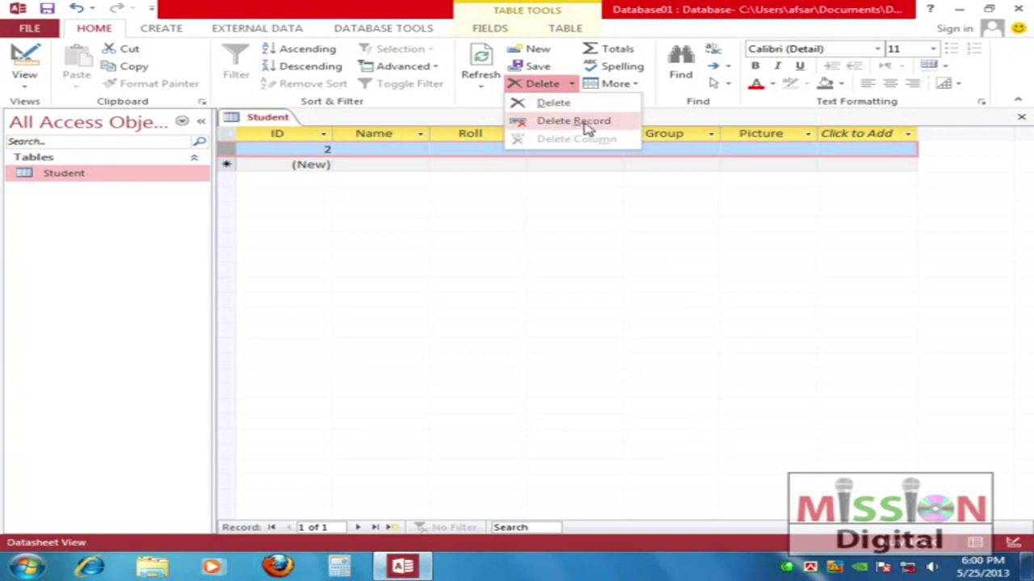
click(574, 122)
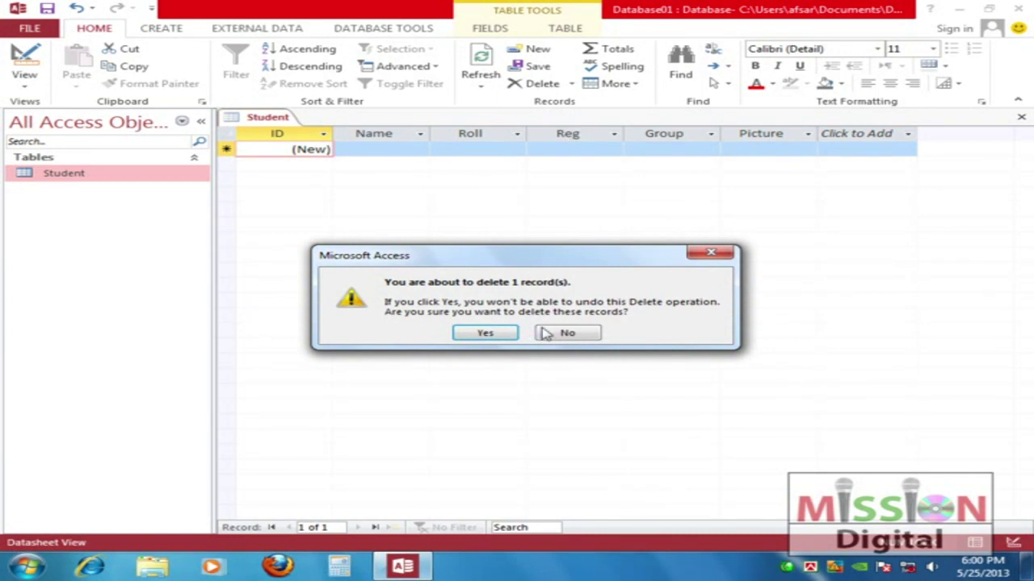
click(486, 334)
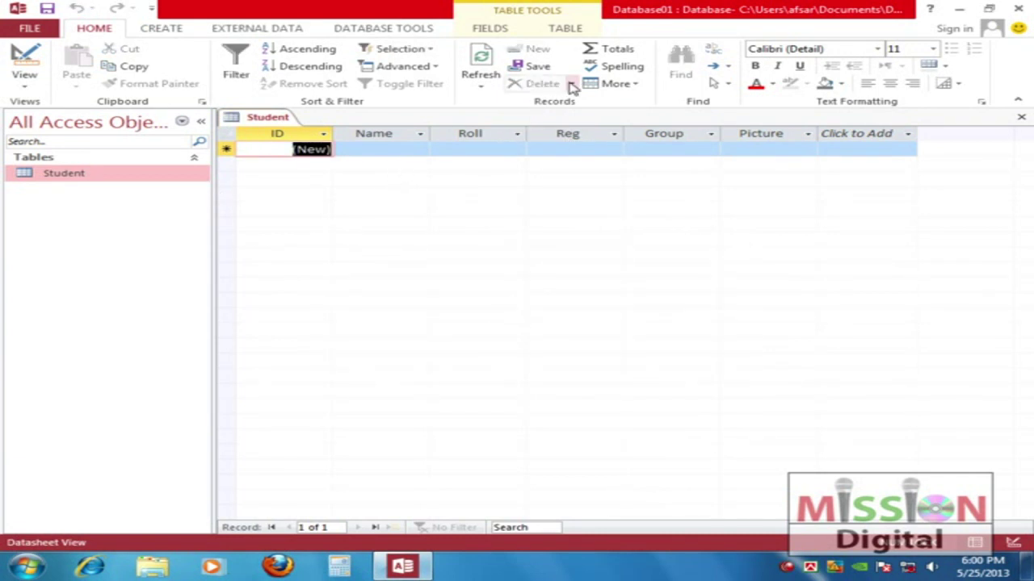
Enter aaa in the blank column after Picture to add a trial field to the Student table
click(371, 131)
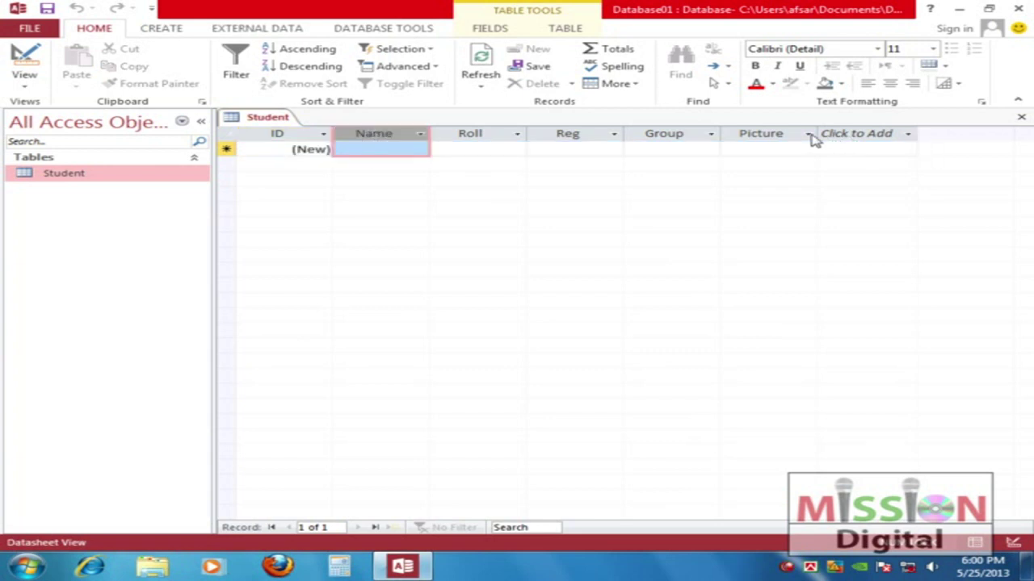
click(775, 136)
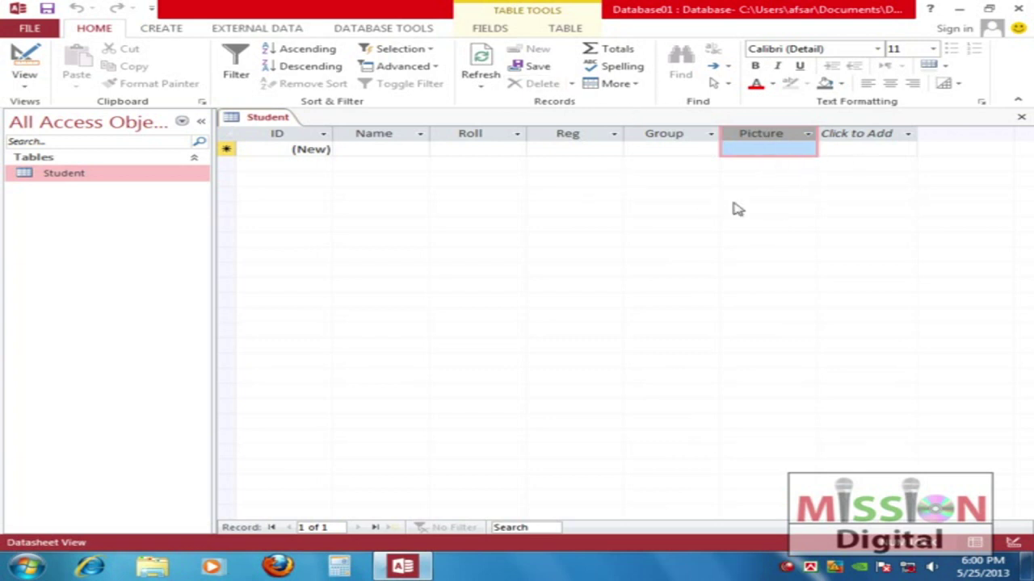
click(872, 148)
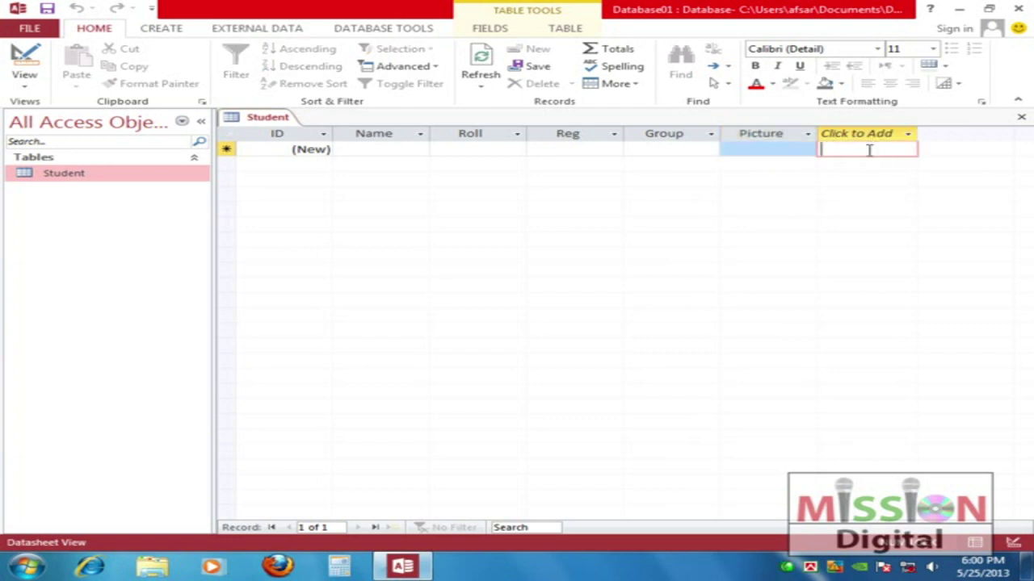
text(aaa)
click(778, 152)
click(878, 149)
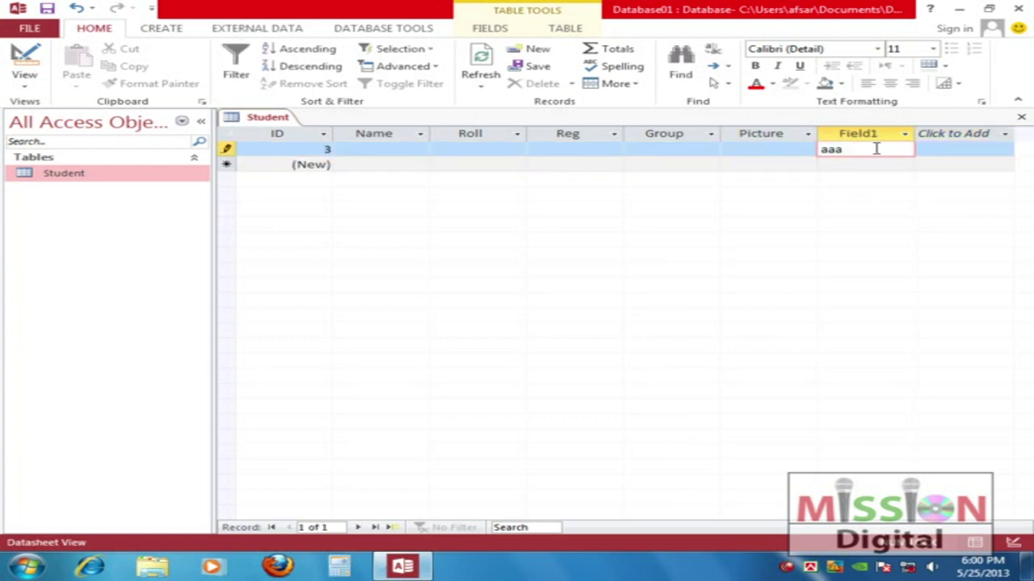
click(867, 136)
Delete the record containing aaa and confirm the deletion
click(227, 148)
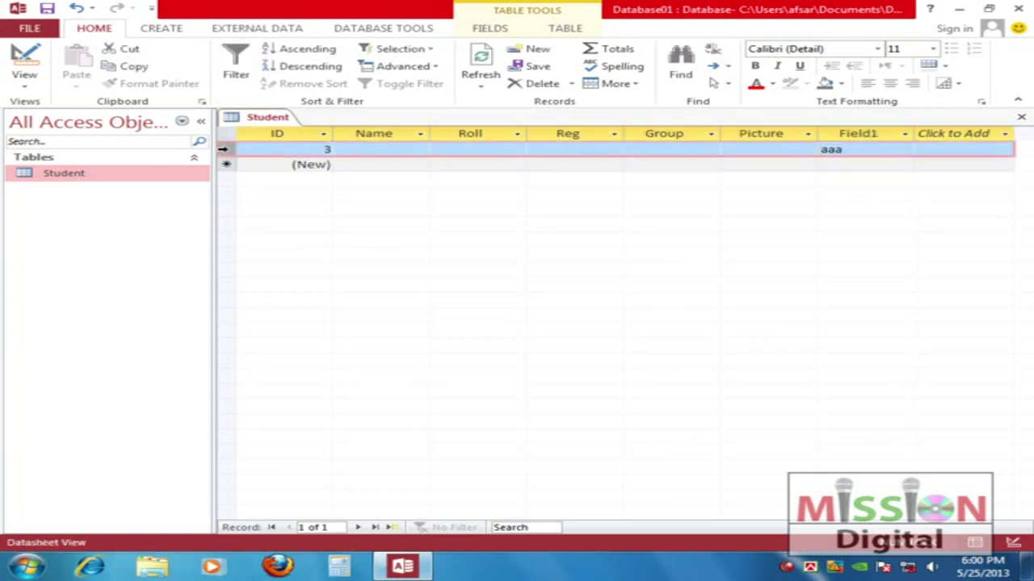
click(570, 84)
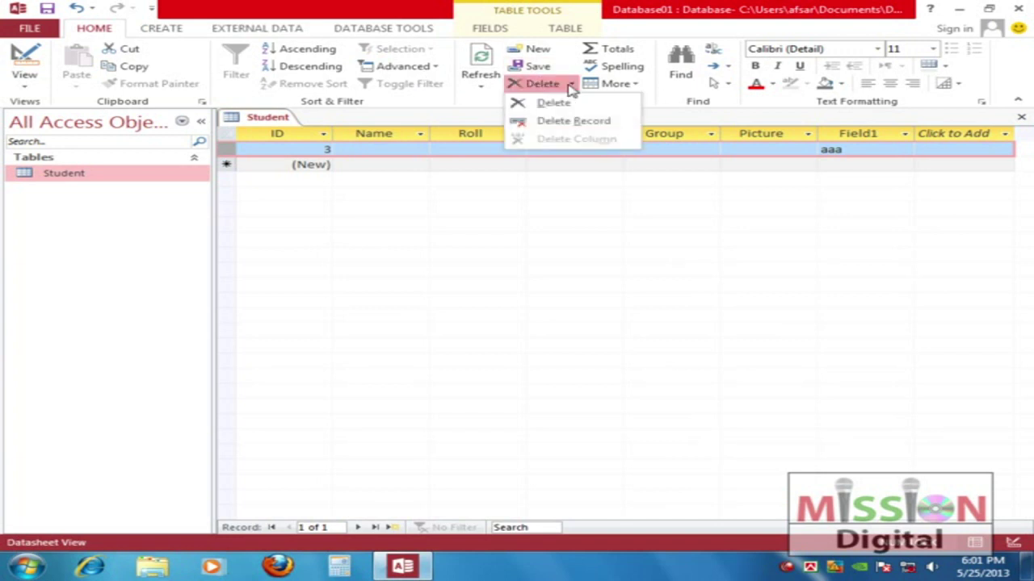
click(563, 121)
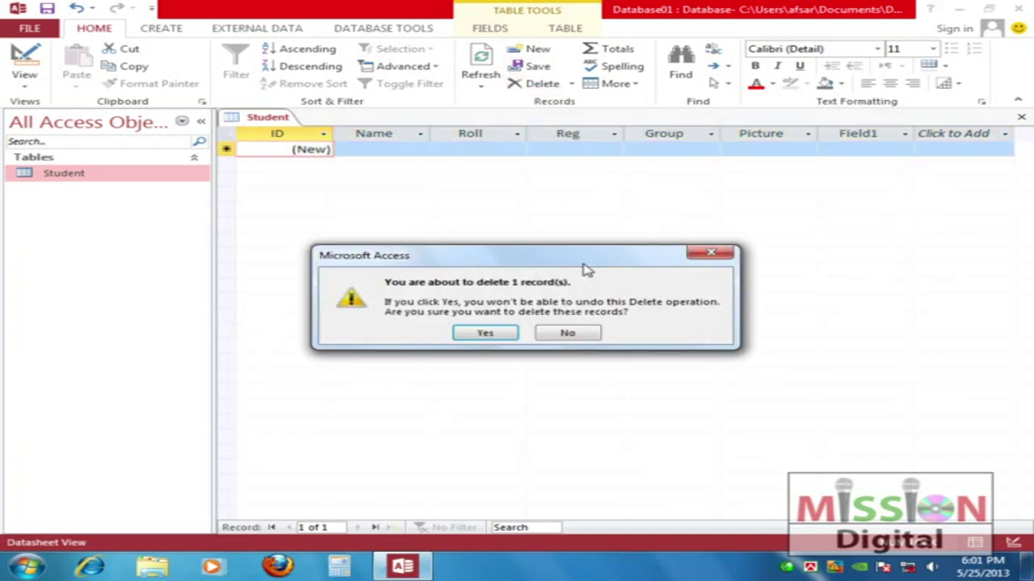
click(494, 334)
Delete the Field1 column from the Student table
click(884, 135)
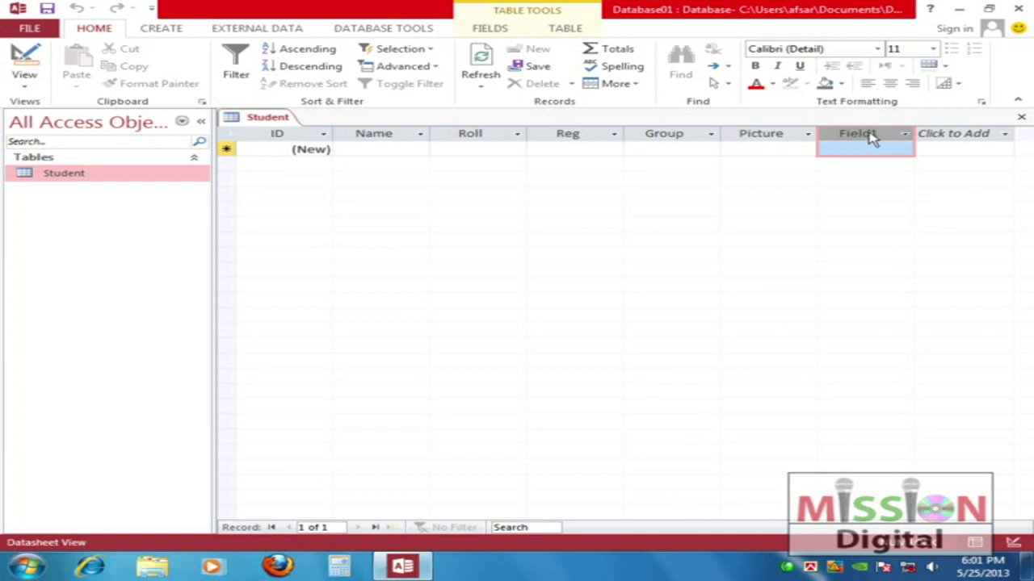
mouse_move(873, 134)
mouse_down()
mouse_move(832, 137)
mouse_move(852, 126)
mouse_move(919, 130)
mouse_move(840, 152)
mouse_up()
key(Escape)
click(571, 84)
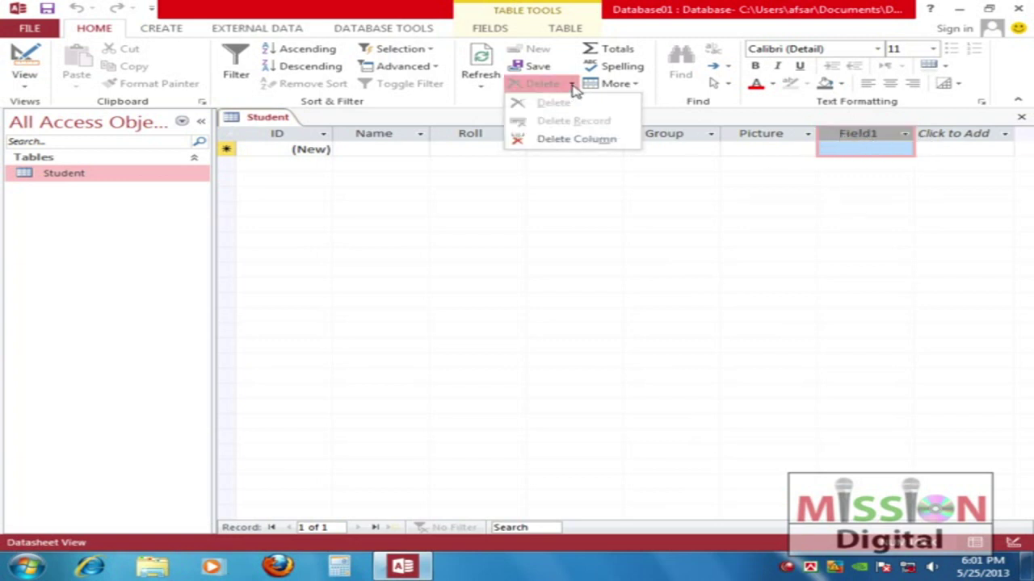
click(575, 138)
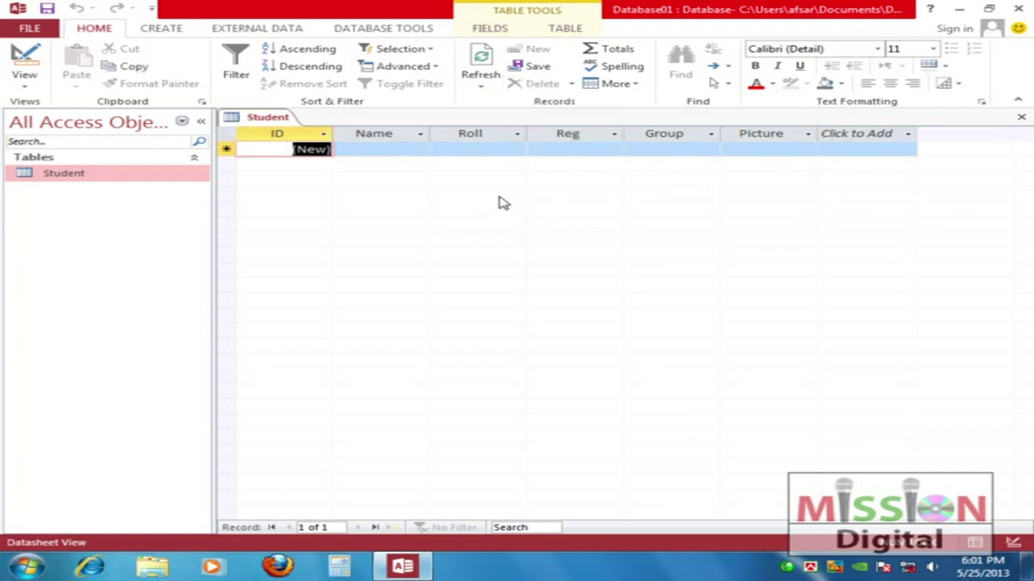
click(381, 151)
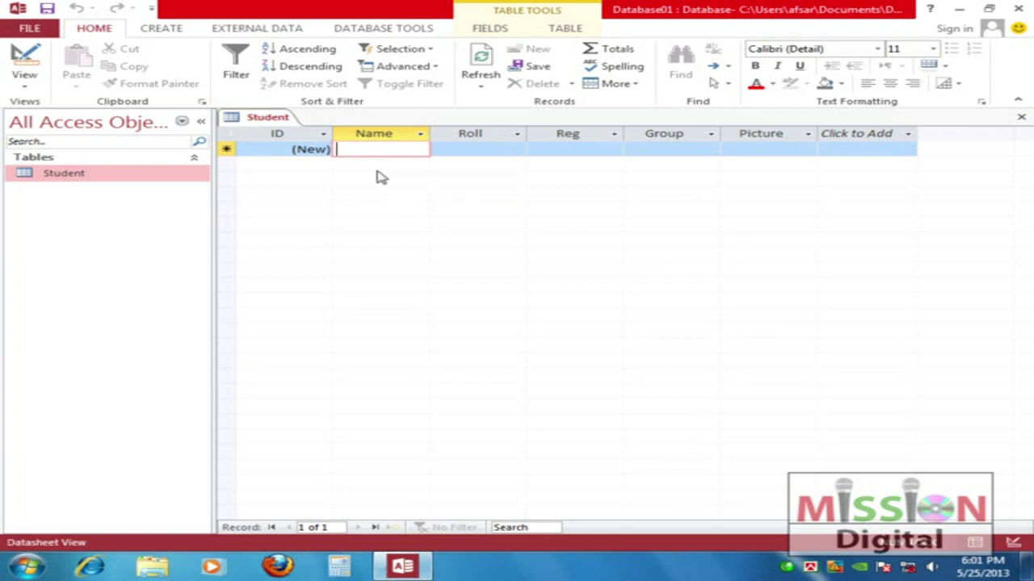
click(280, 150)
click(410, 150)
click(640, 86)
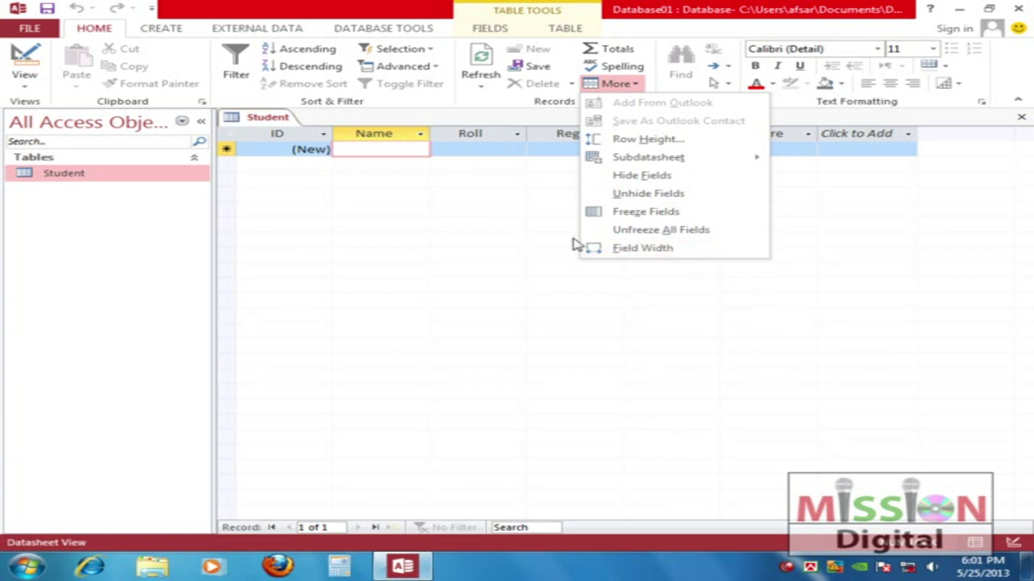
click(496, 213)
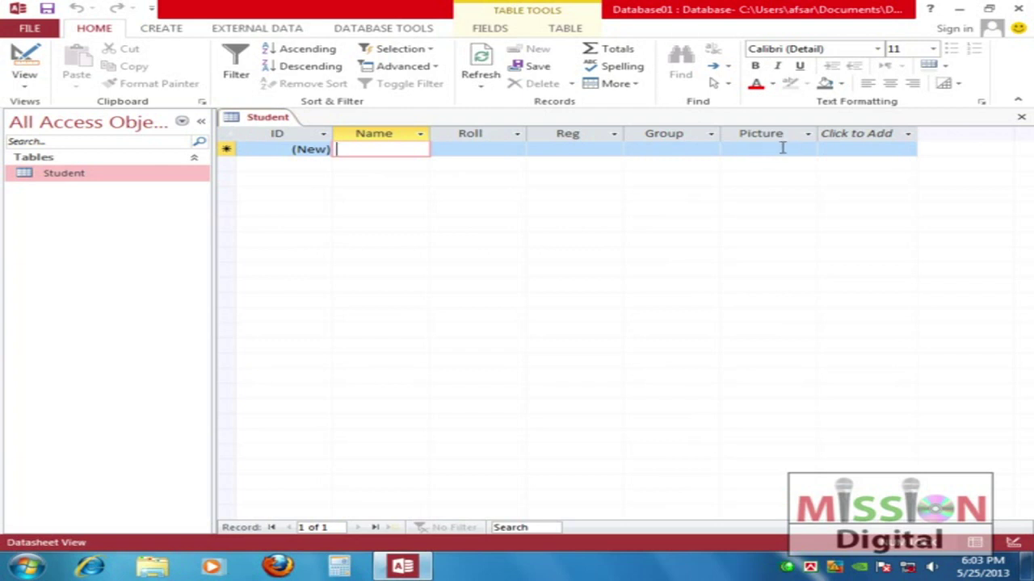
Switch the Student table to Design View and look at the data type choices for the ID field
click(24, 60)
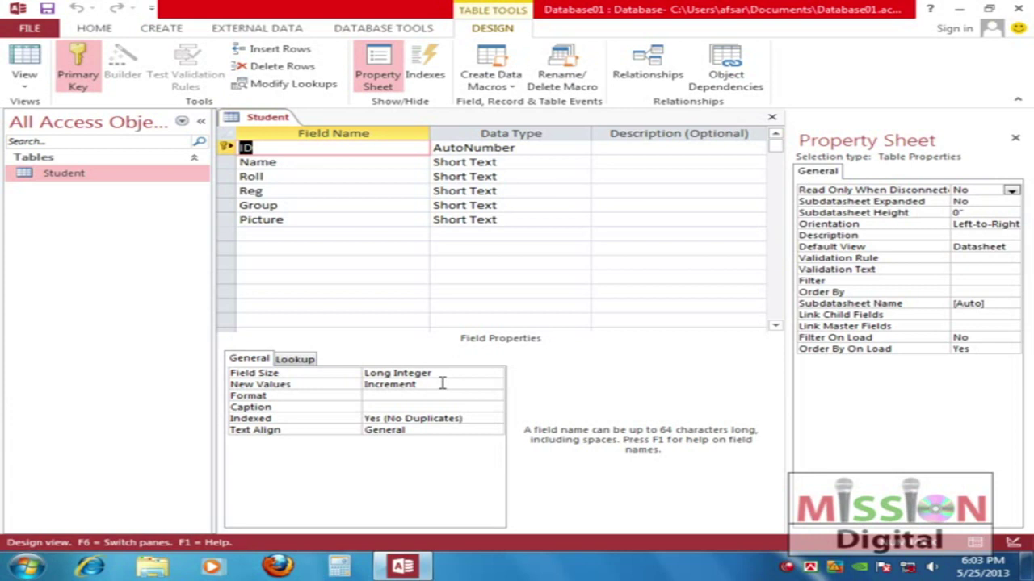
click(452, 148)
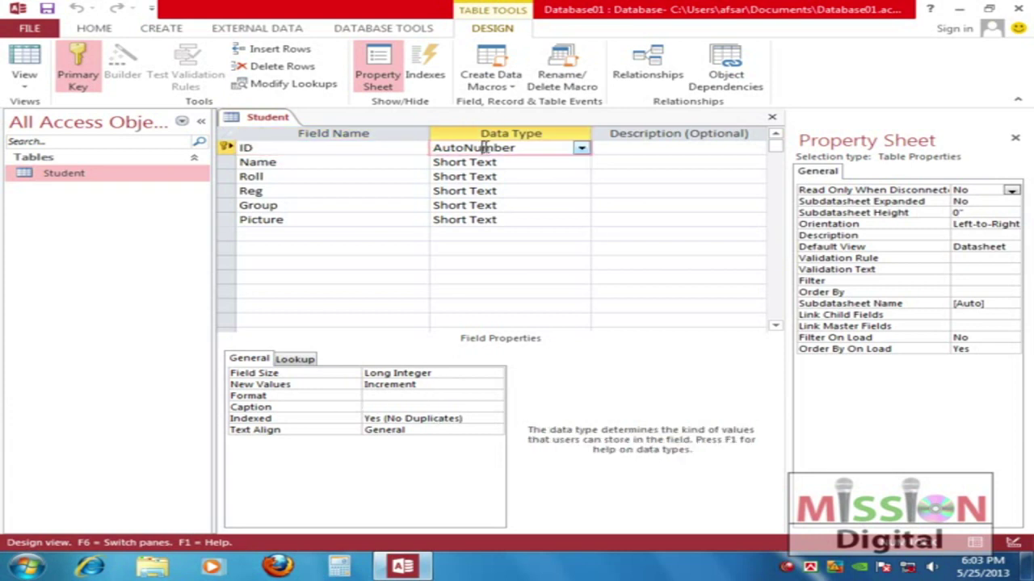
click(582, 150)
click(581, 150)
Choose Short Text as the data type of the Name field
click(521, 164)
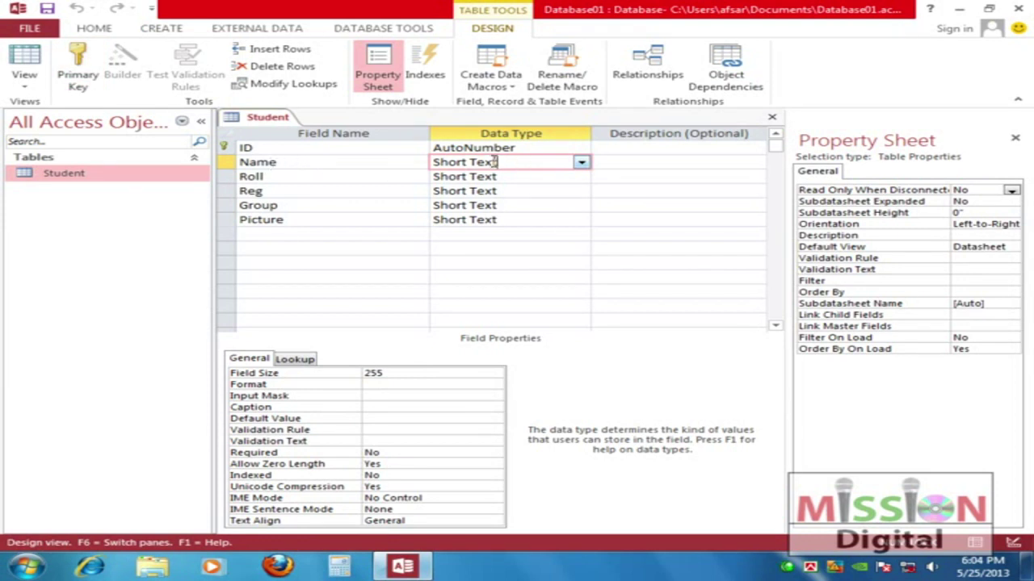
click(582, 163)
click(582, 163)
click(581, 163)
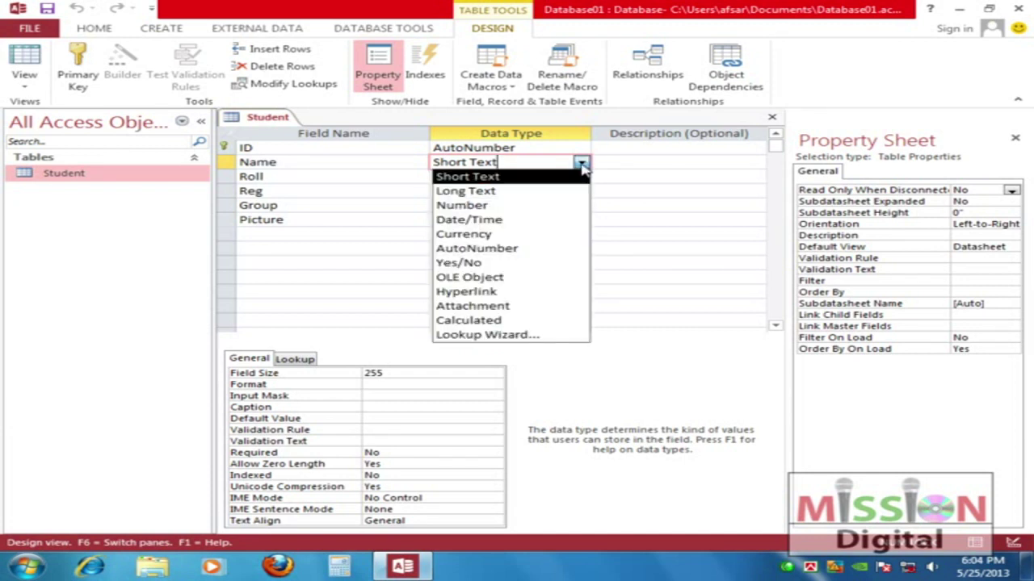
click(496, 179)
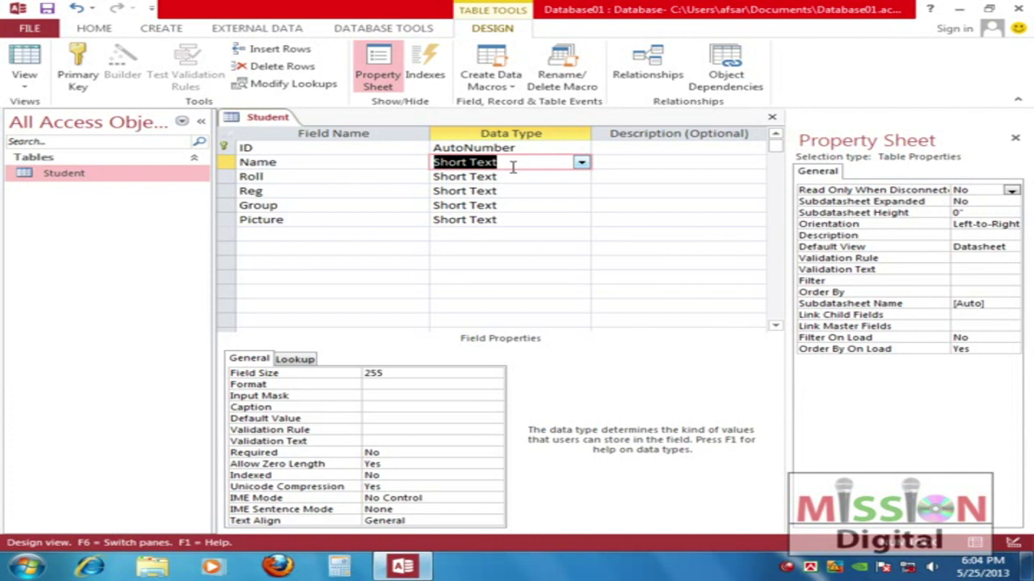
Set the data type of both the Roll and Reg fields to Number
click(506, 176)
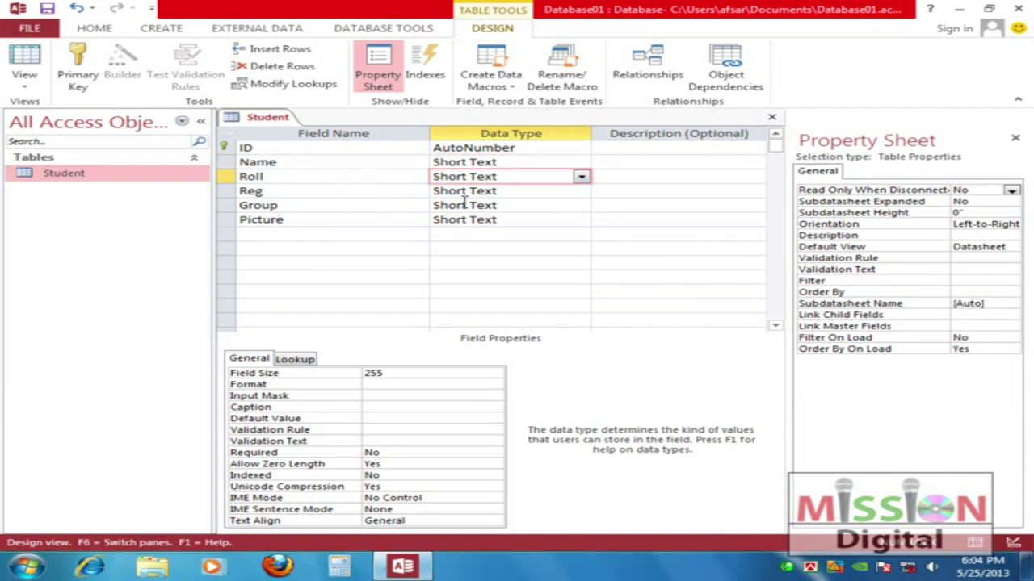
click(582, 177)
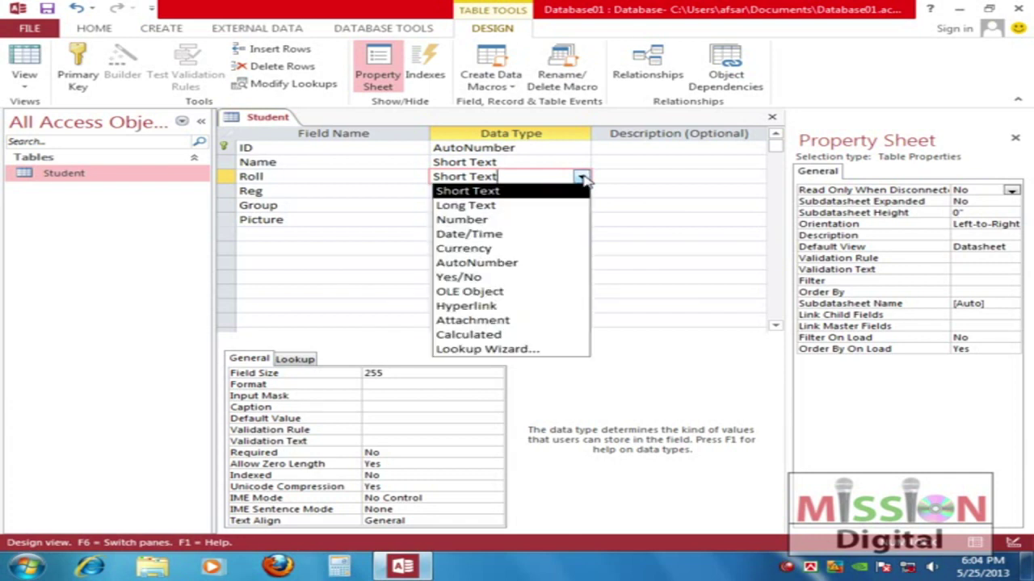
click(482, 220)
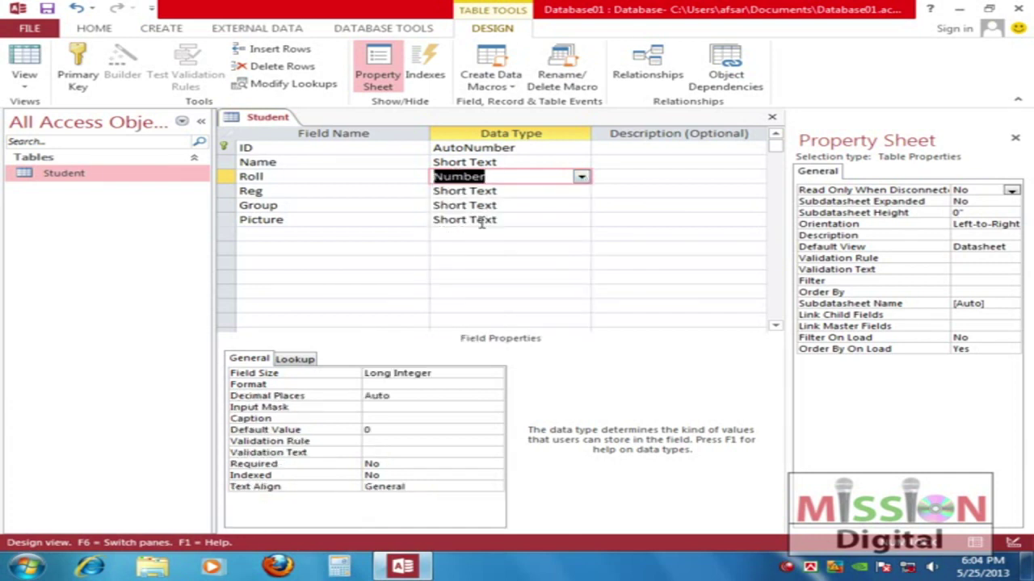
click(375, 193)
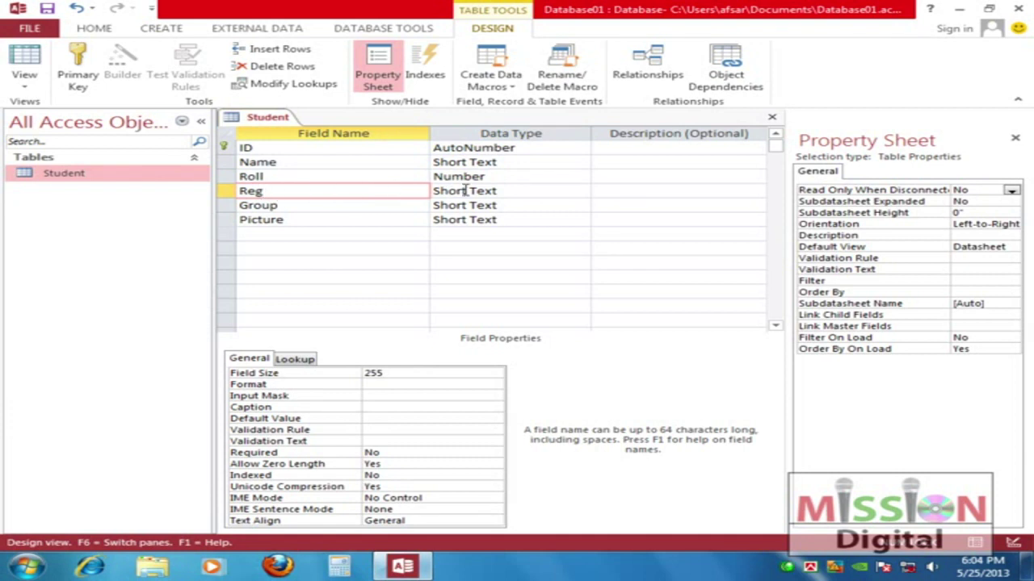
click(519, 190)
click(581, 192)
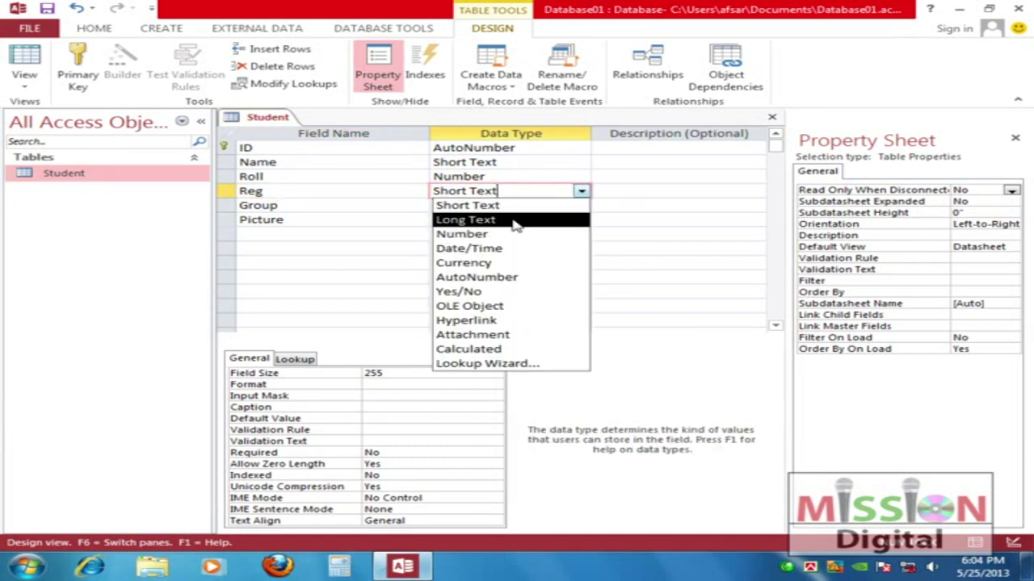
click(489, 234)
click(323, 206)
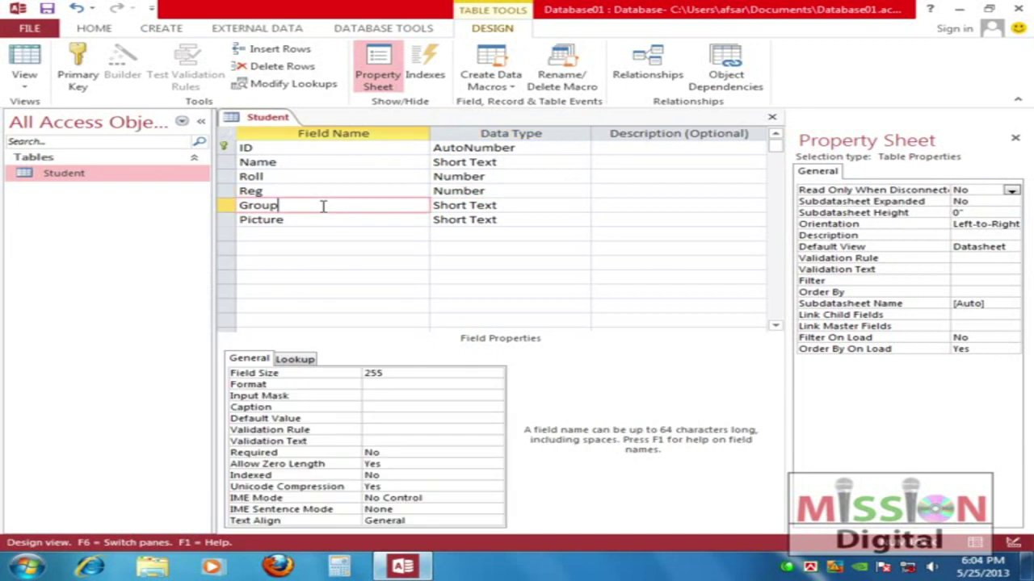
Choose Short Text as the data type of the Group field
click(527, 205)
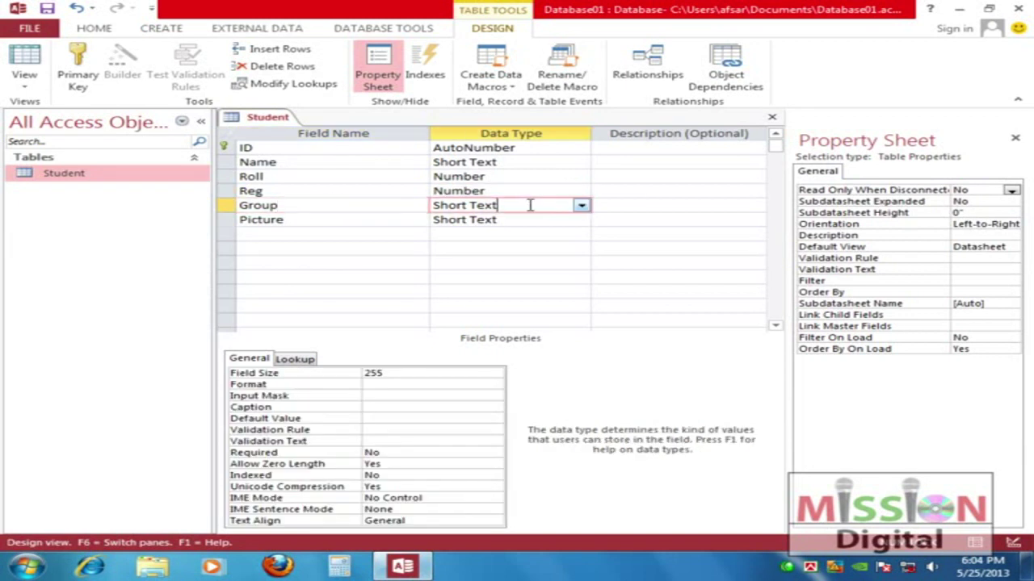
click(582, 205)
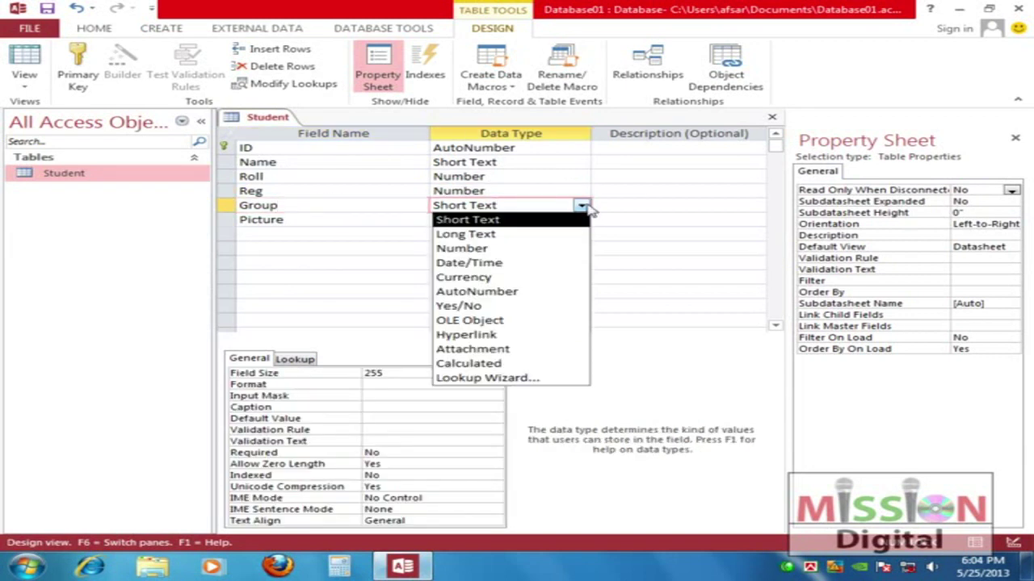
click(512, 223)
Set the Picture field's data type to OLE Object, and save the Student table while reopening it in Datasheet View
click(378, 220)
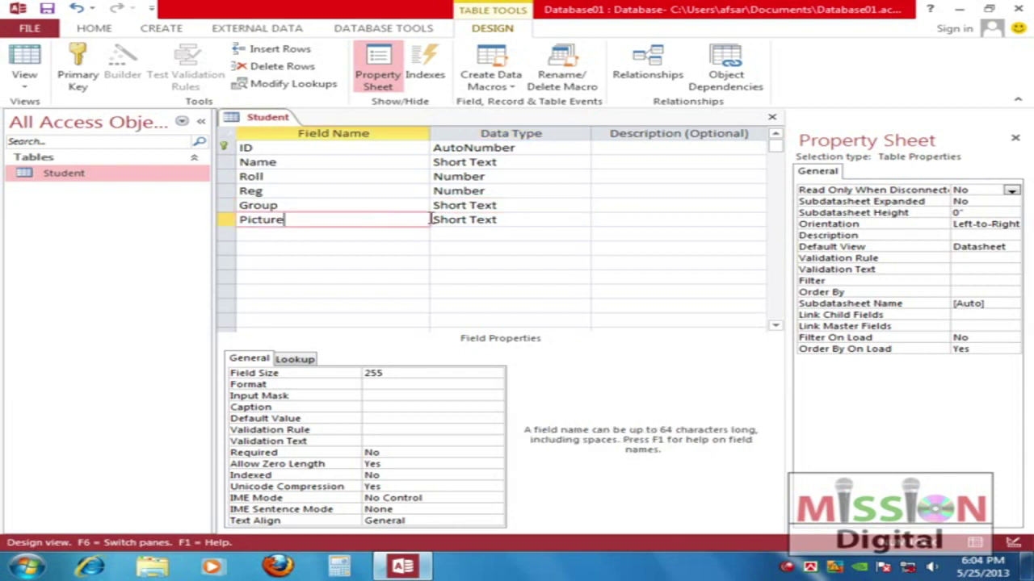
click(504, 220)
click(580, 219)
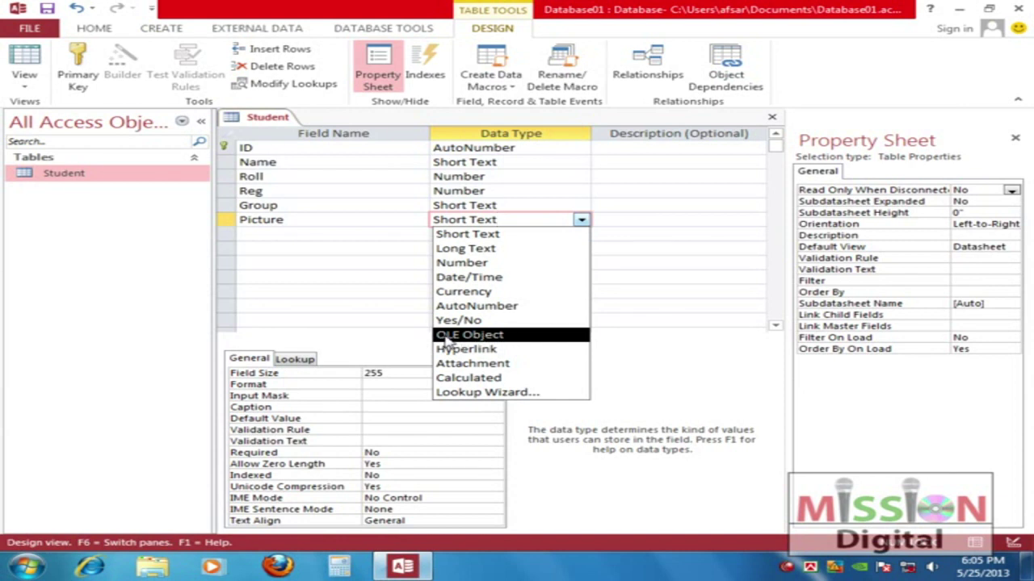
click(505, 336)
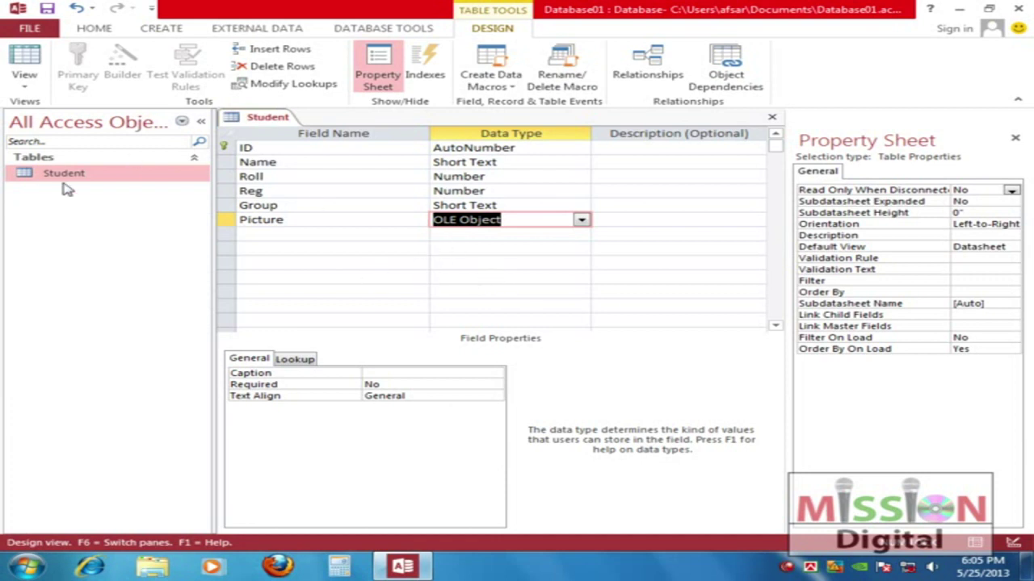
double_click(29, 172)
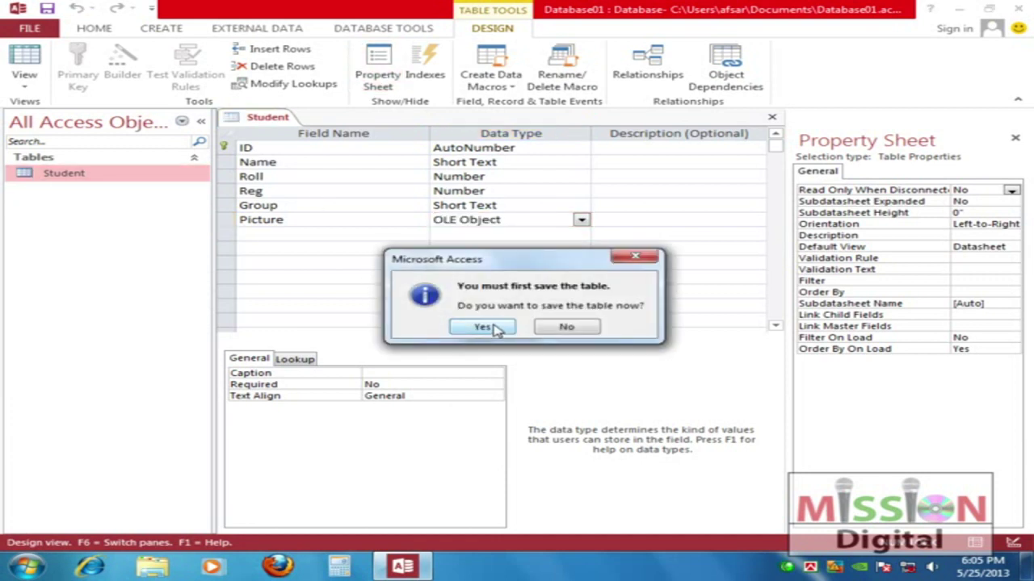
click(508, 330)
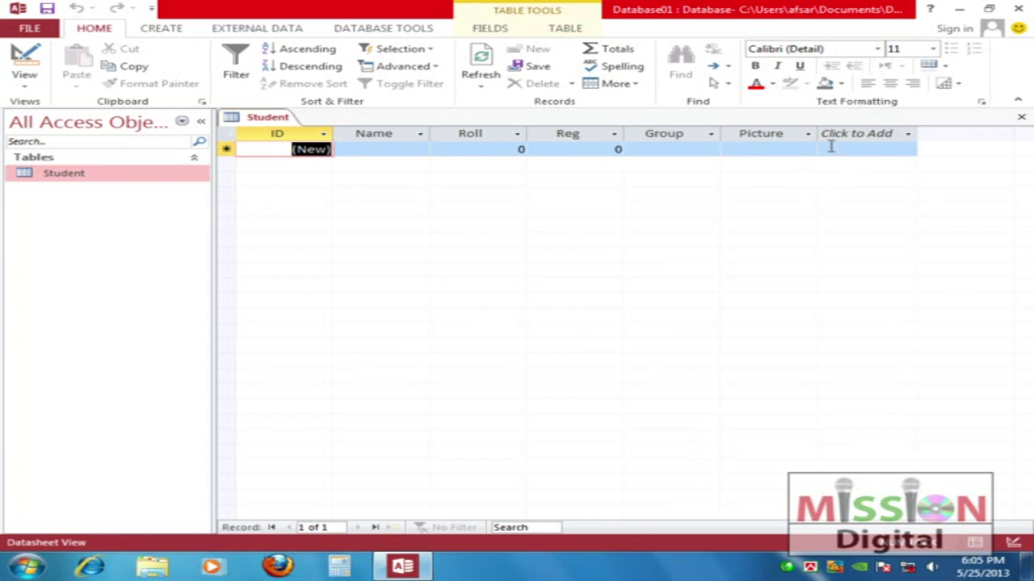
Add a column after Picture with the entry Date and rename the column Date, accepting the reserved word
click(861, 148)
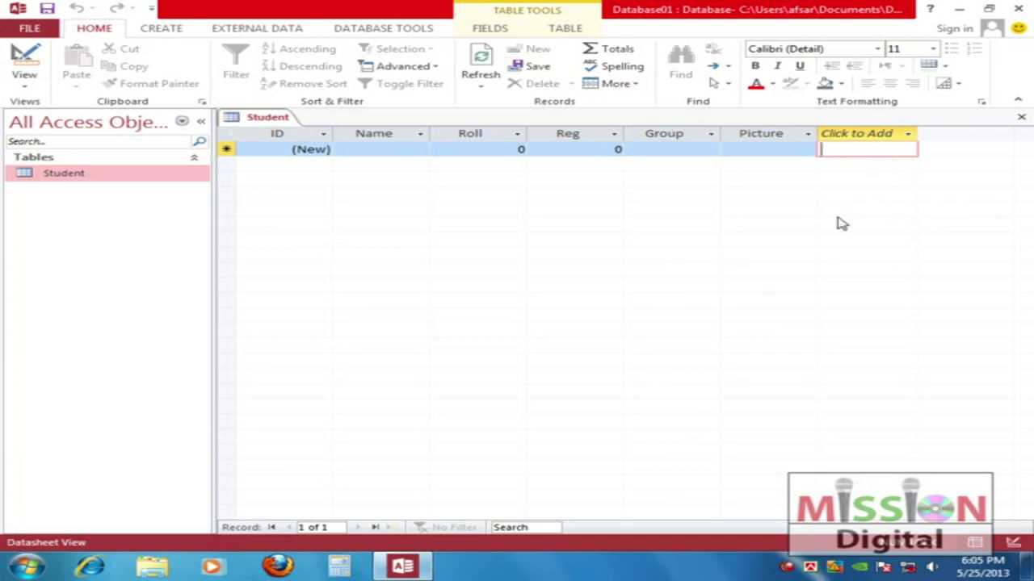
key(Tab)
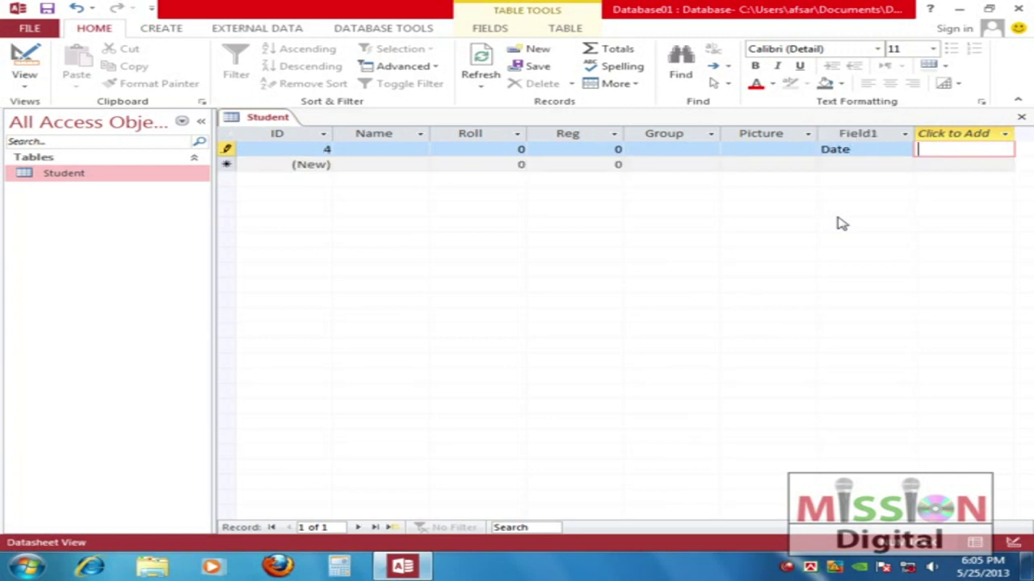
double_click(870, 133)
text(Date)
key(Tab)
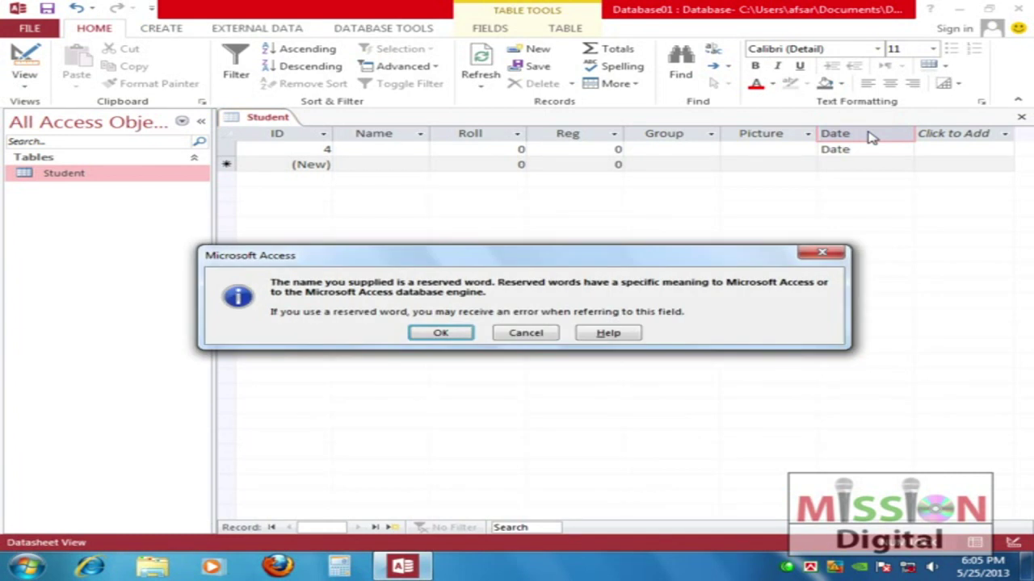
click(451, 333)
key(Escape)
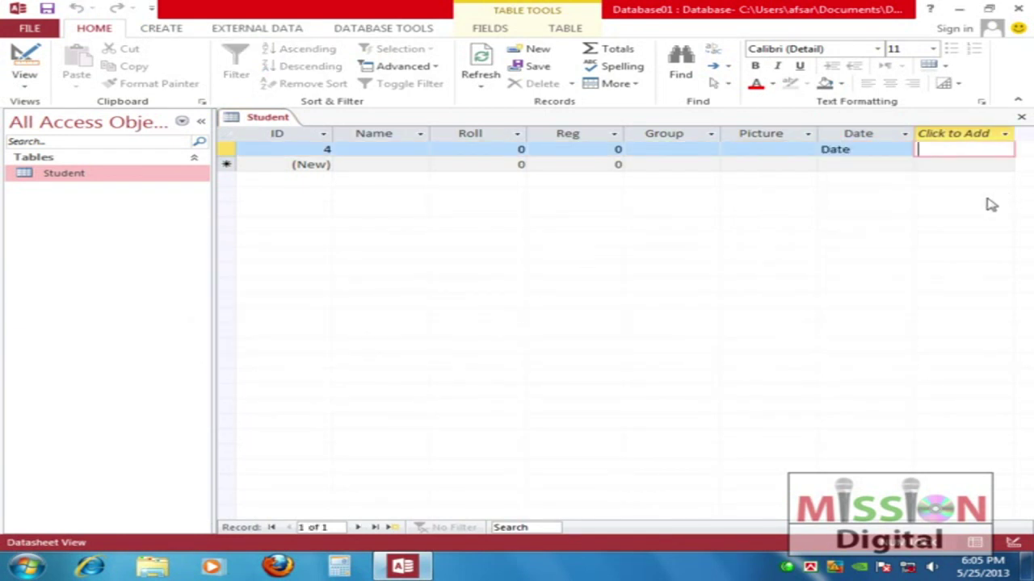
Clear the text from the Date cell of the first record
click(870, 149)
key(BackSpace)
key(BackSpace)
key(BackSpace)
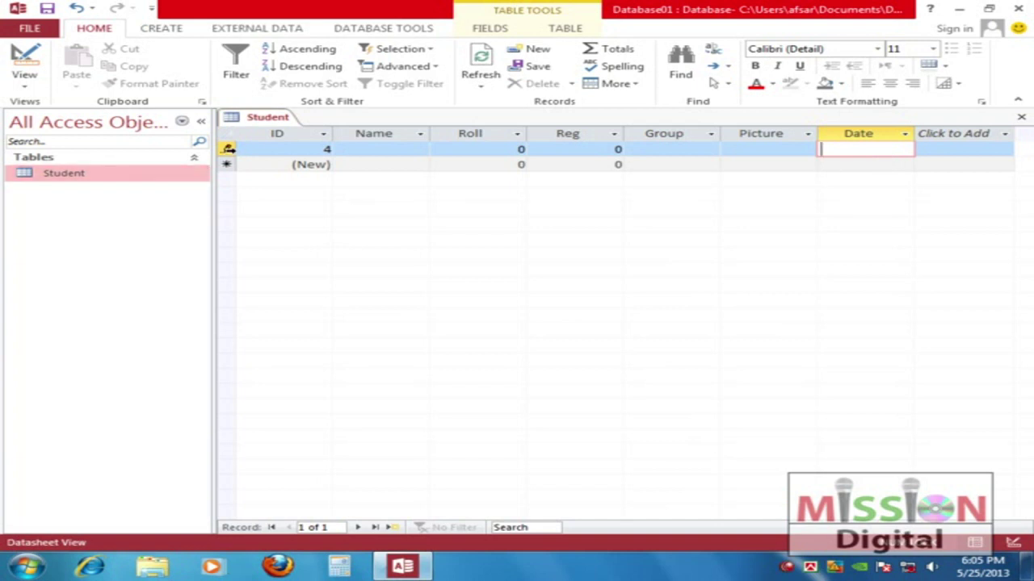
Delete the first record from the Student table and refresh all data
click(228, 149)
click(571, 86)
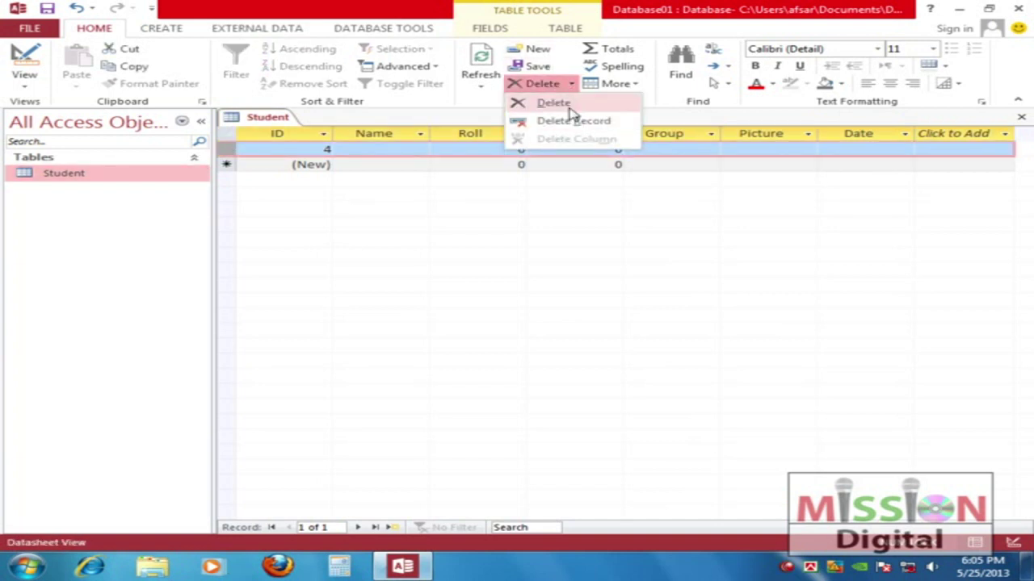
click(570, 104)
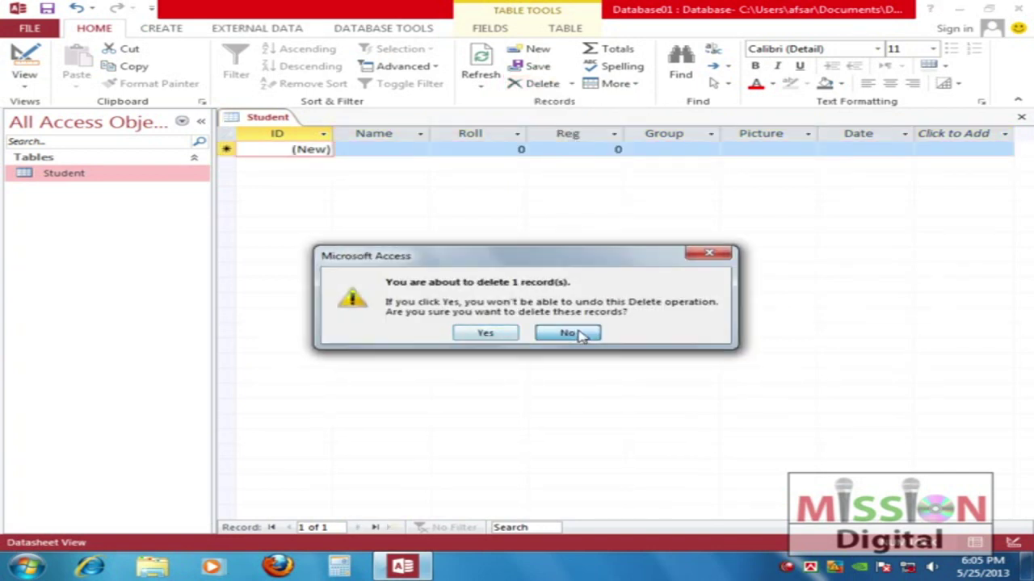
click(568, 334)
click(570, 84)
click(560, 123)
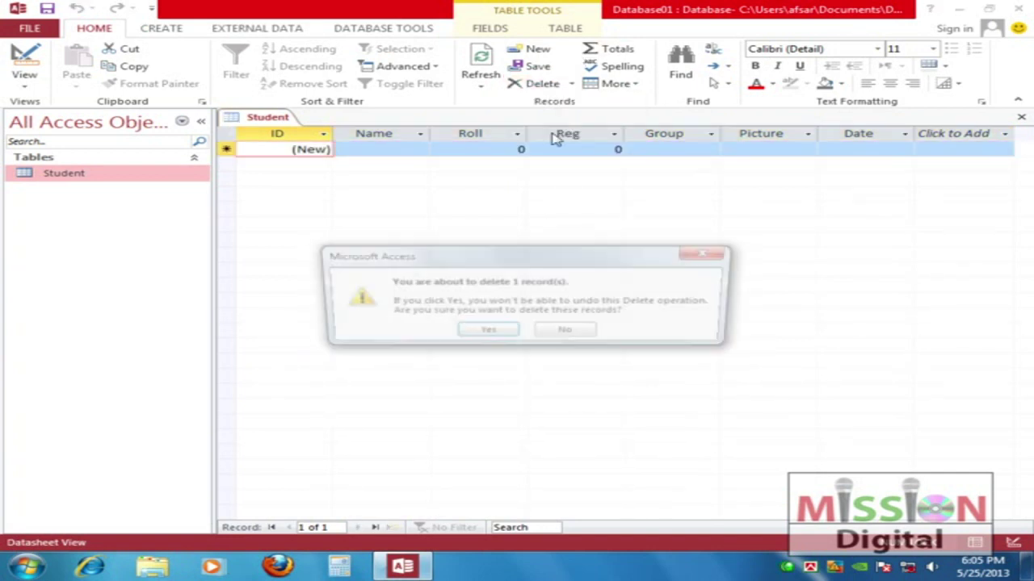
click(488, 329)
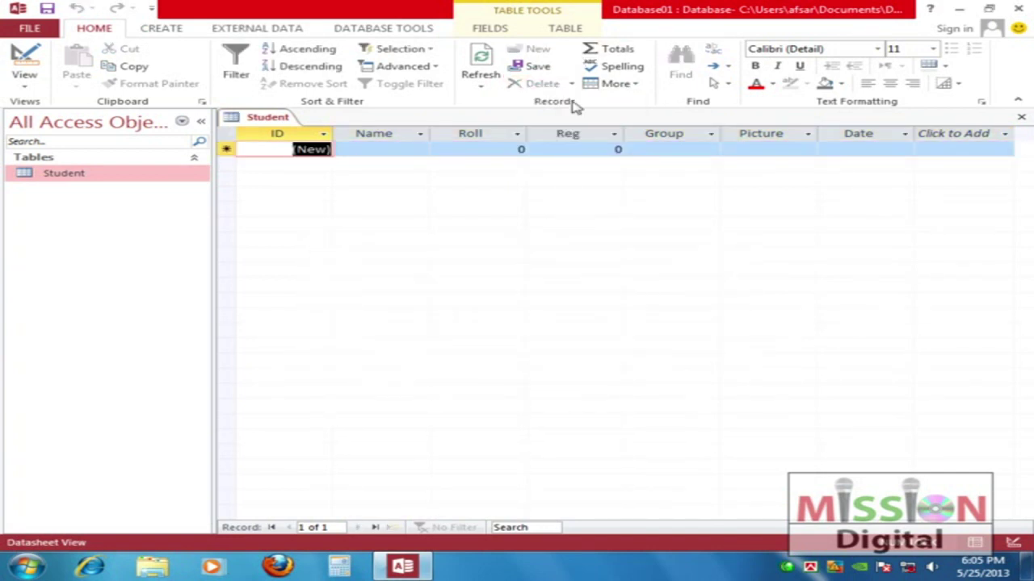
click(483, 81)
click(534, 104)
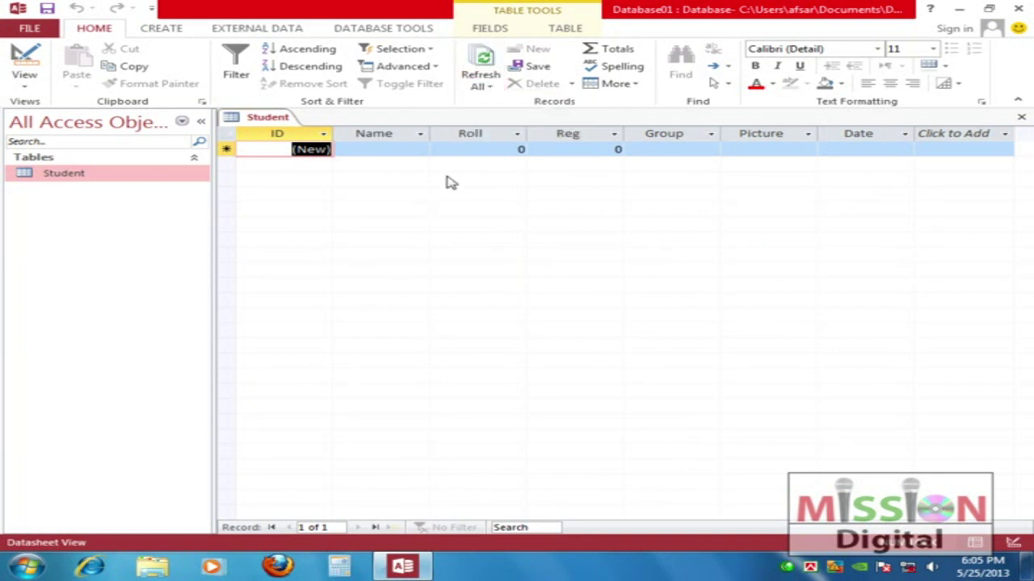
Switch the Student table to Design View and set the Date field's data type to Date/Time
click(53, 180)
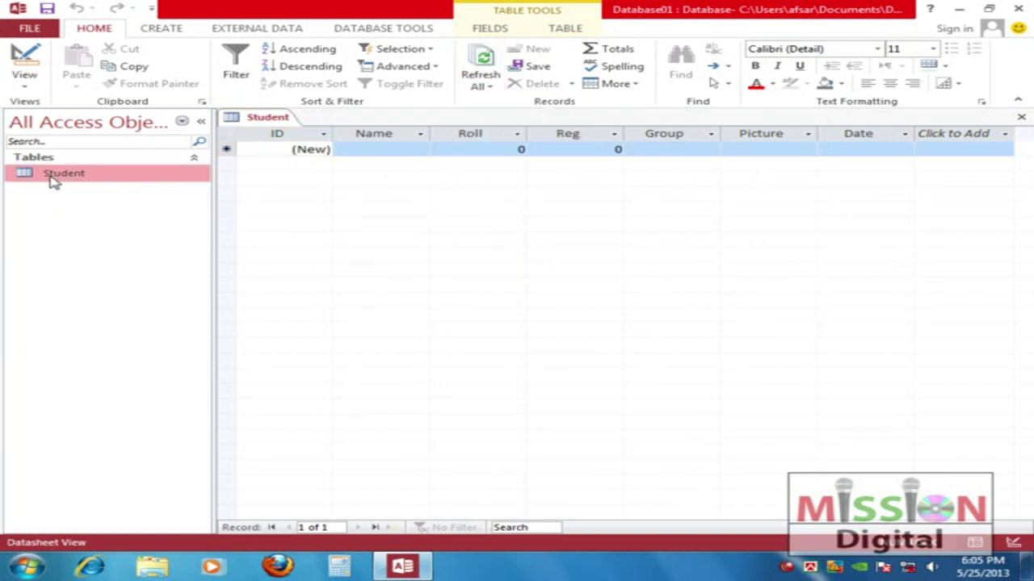
click(25, 60)
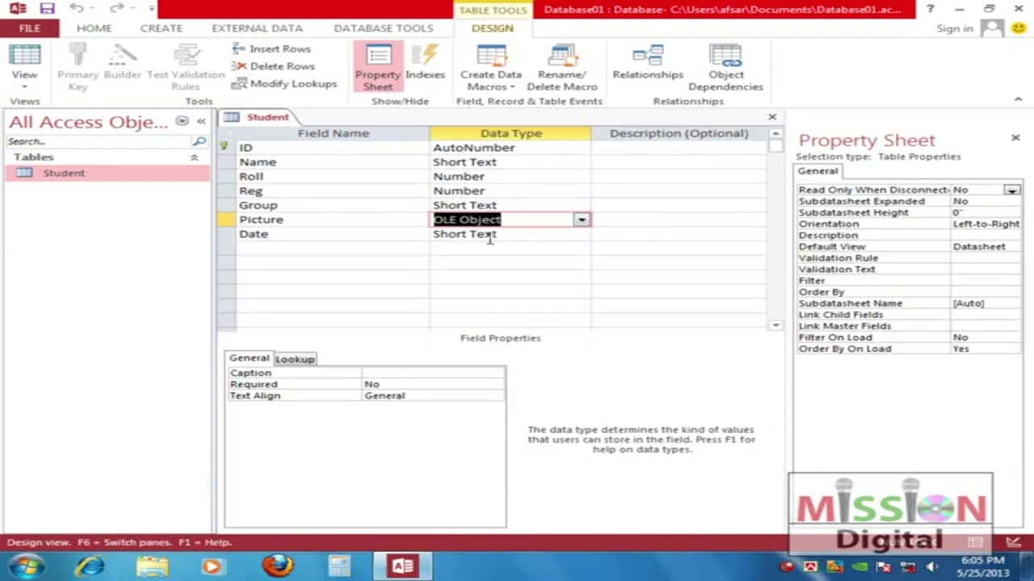
click(530, 234)
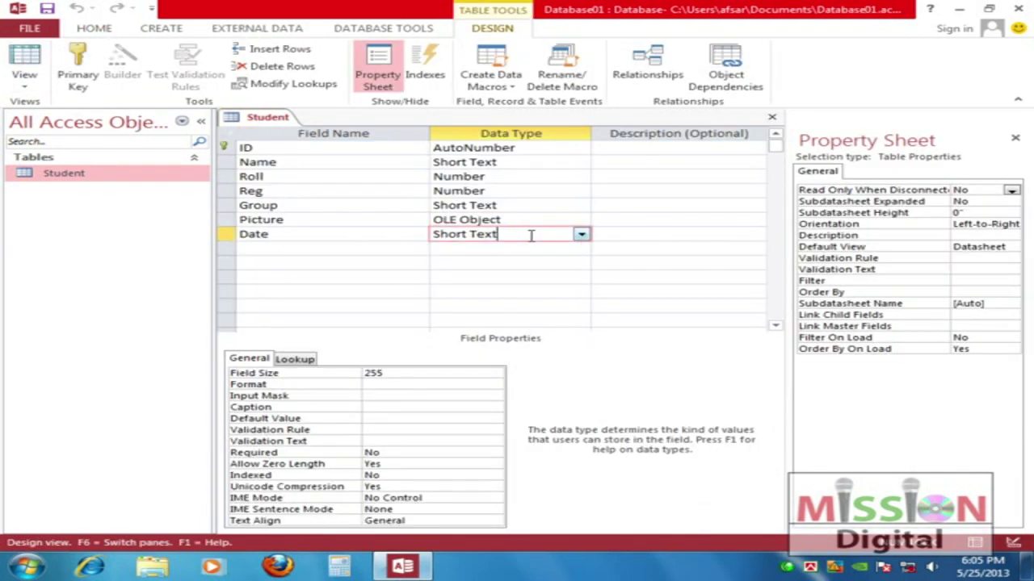
click(581, 235)
click(499, 292)
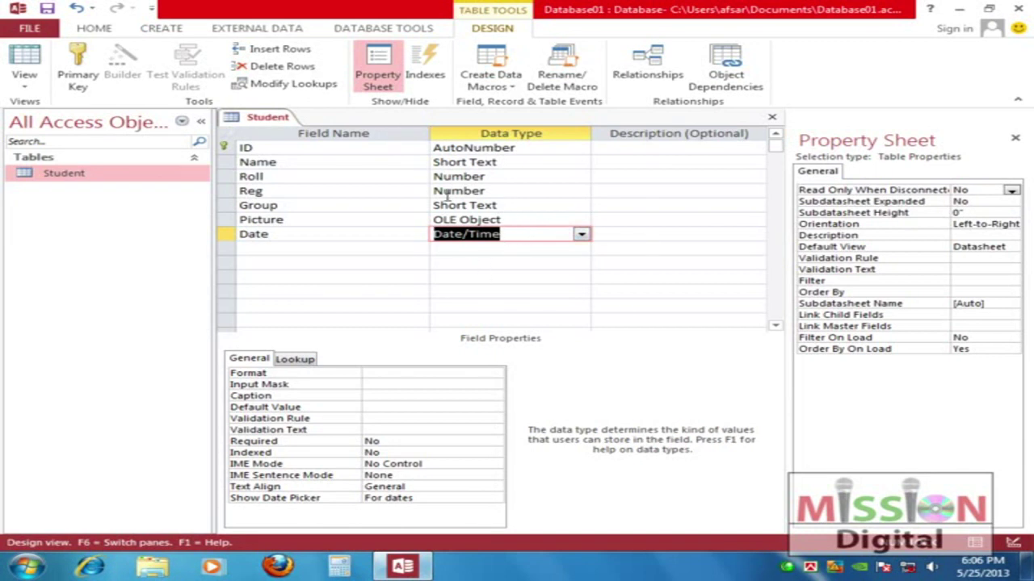
Save the Student table's design changes and reopen the table in Datasheet View
click(319, 233)
click(340, 247)
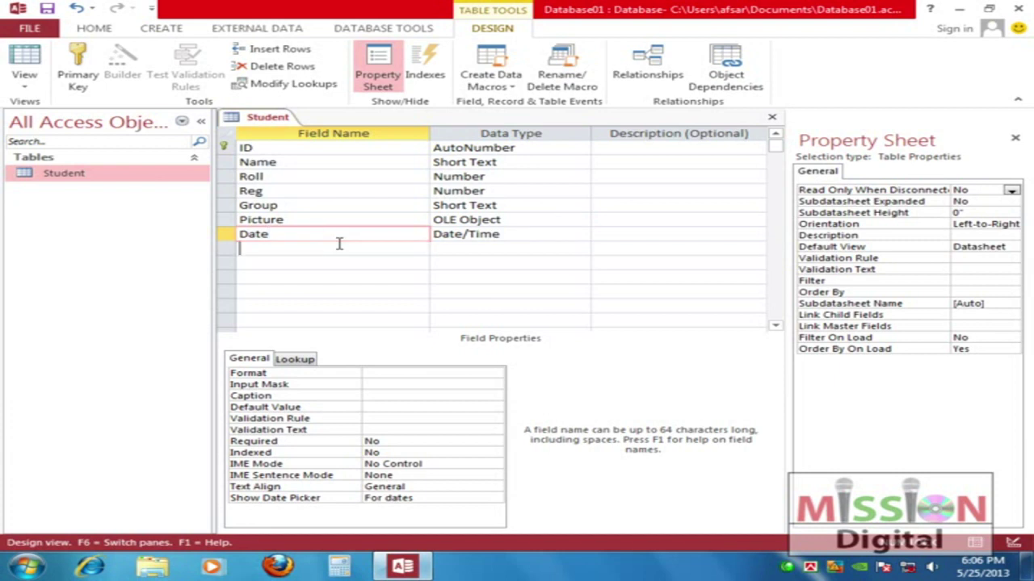
click(337, 234)
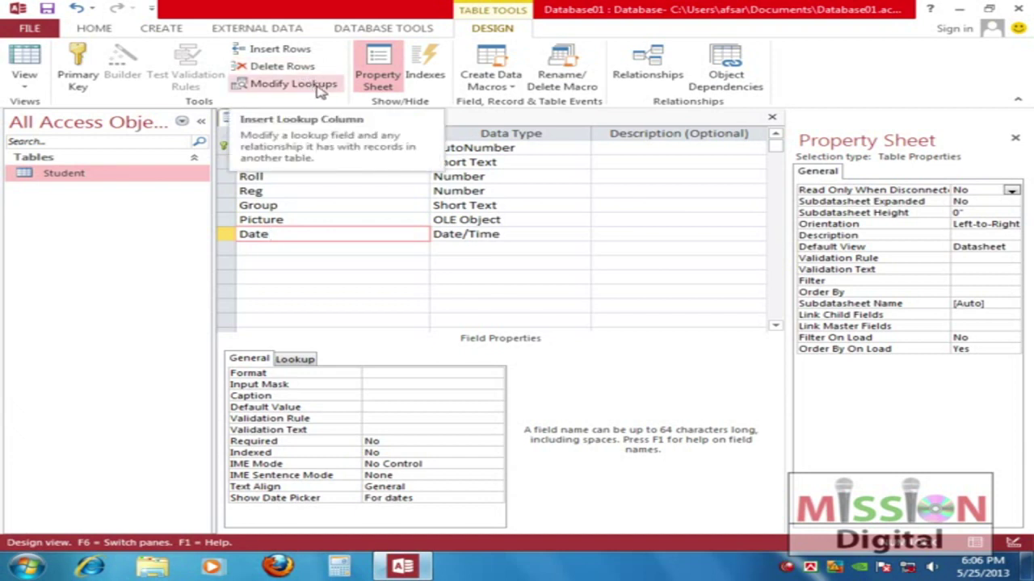
double_click(24, 175)
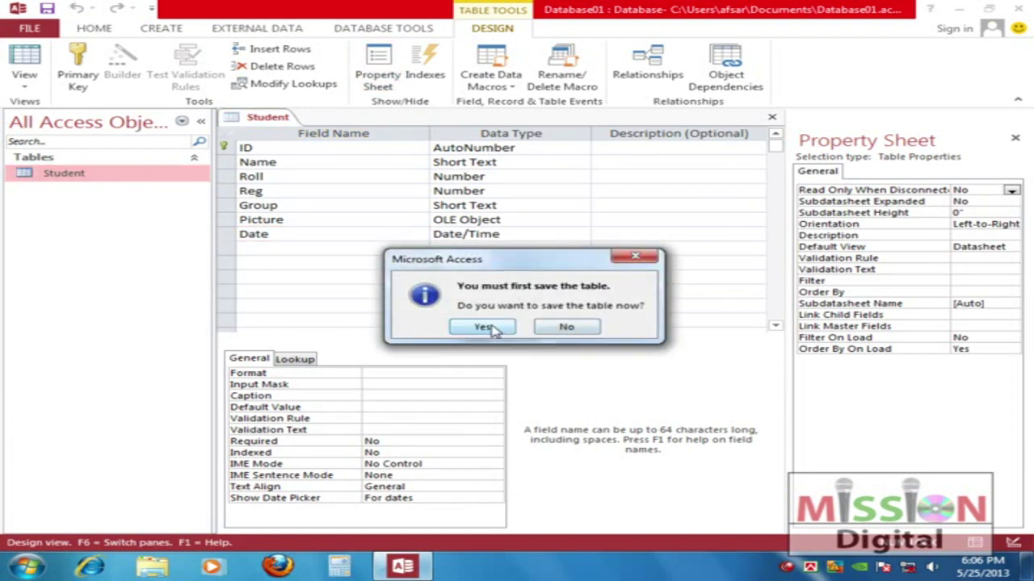
click(487, 328)
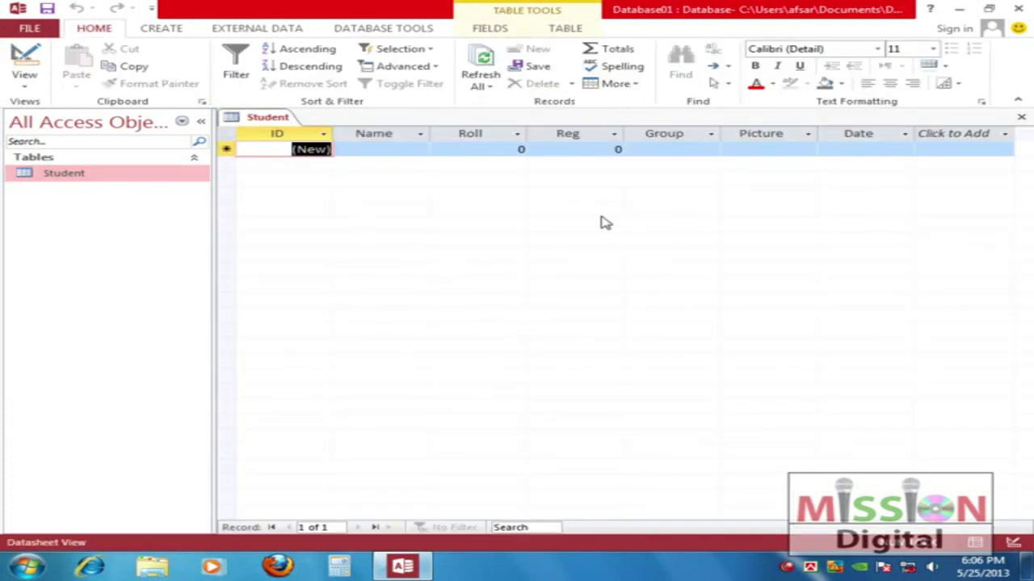
Check the calendar date picker in the Date cell of the new record and close it without choosing a date
click(473, 147)
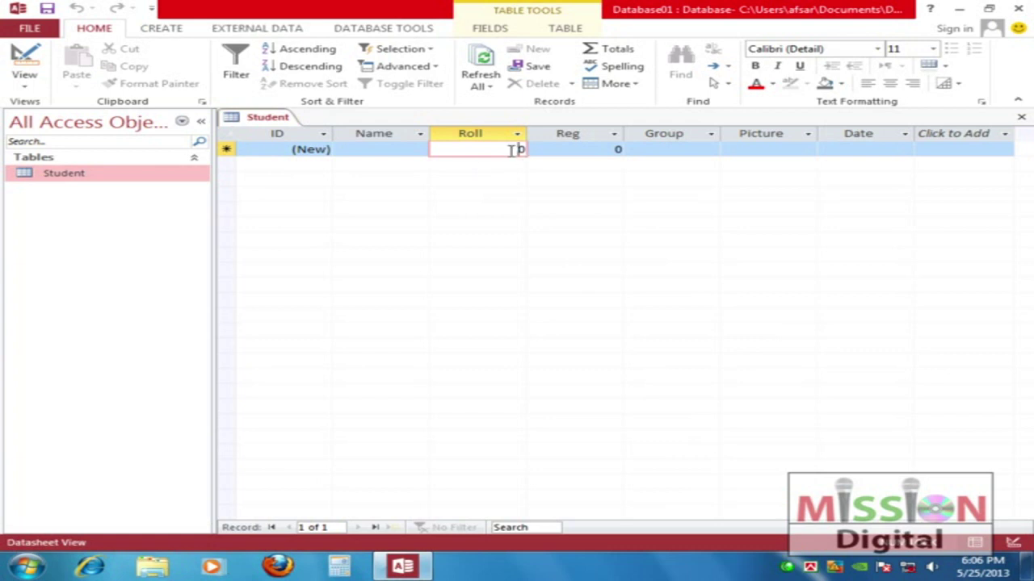
click(860, 147)
click(925, 150)
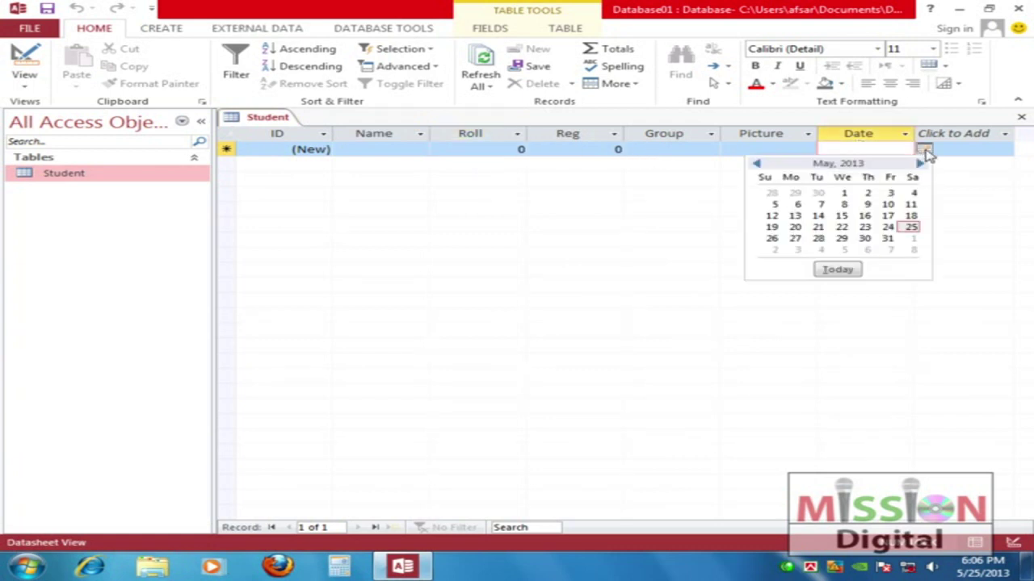
click(926, 152)
click(737, 153)
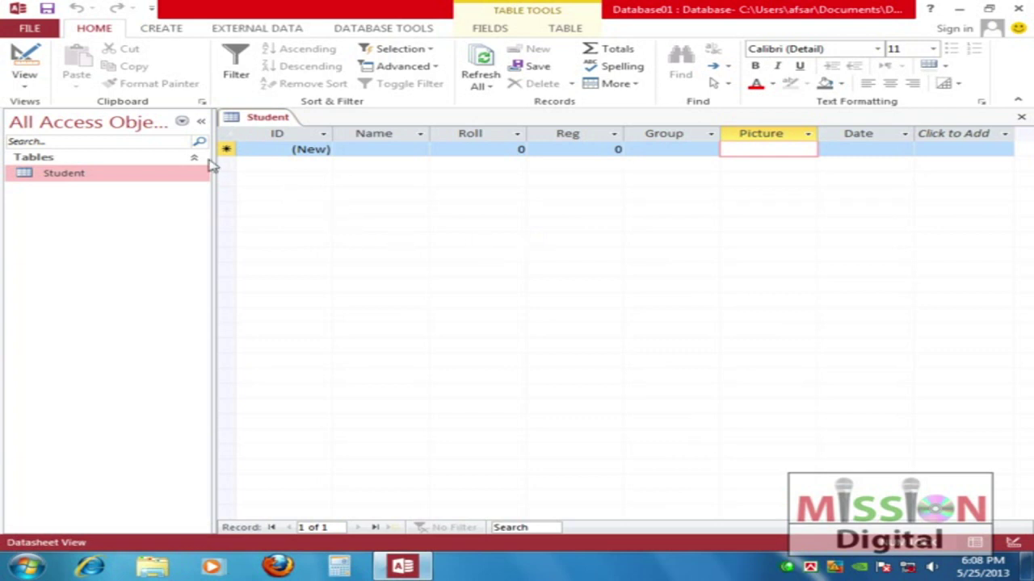
click(27, 175)
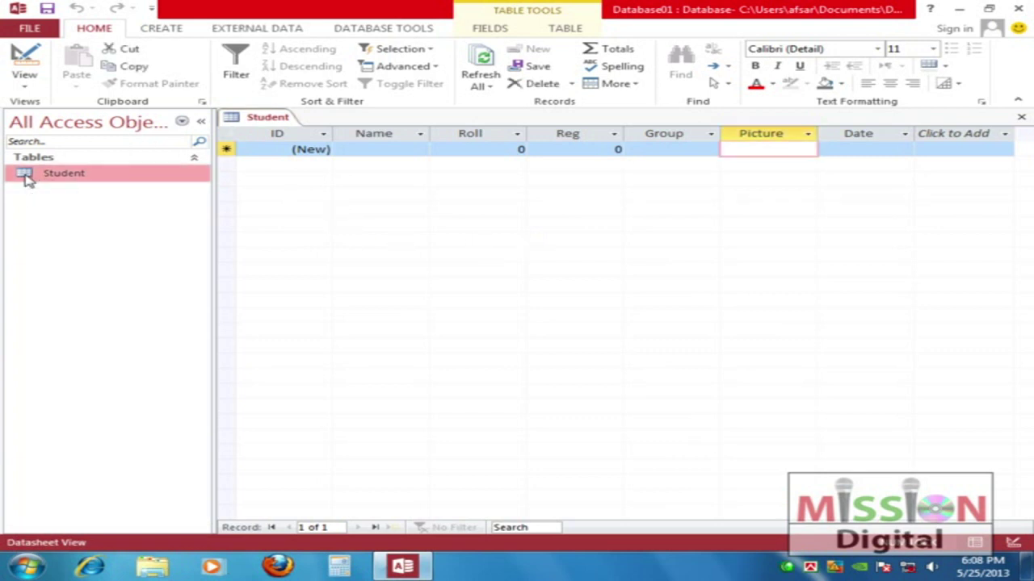
click(701, 186)
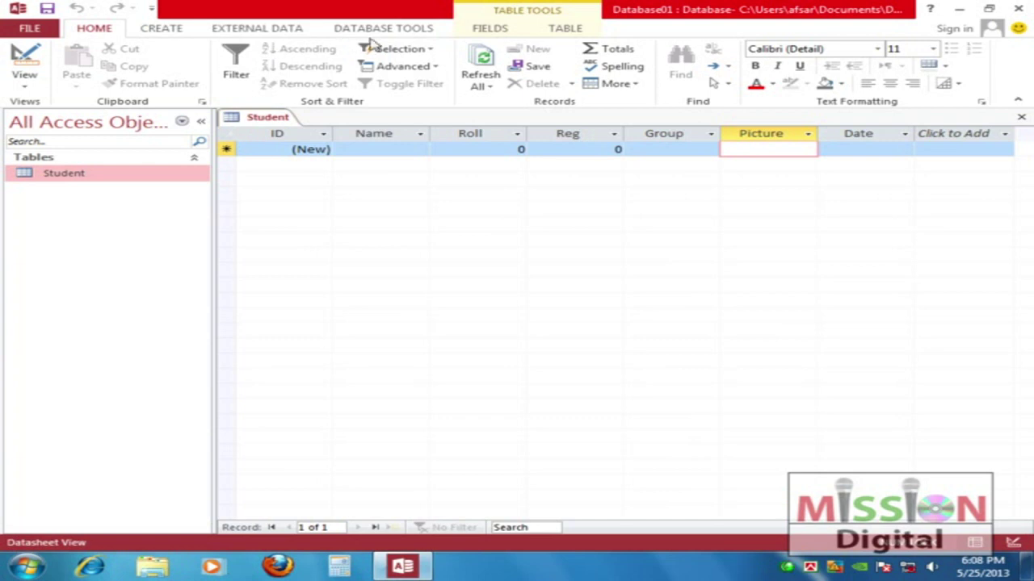
Look through the Application Parts gallery of blank forms and quick start templates, choosing none
click(155, 30)
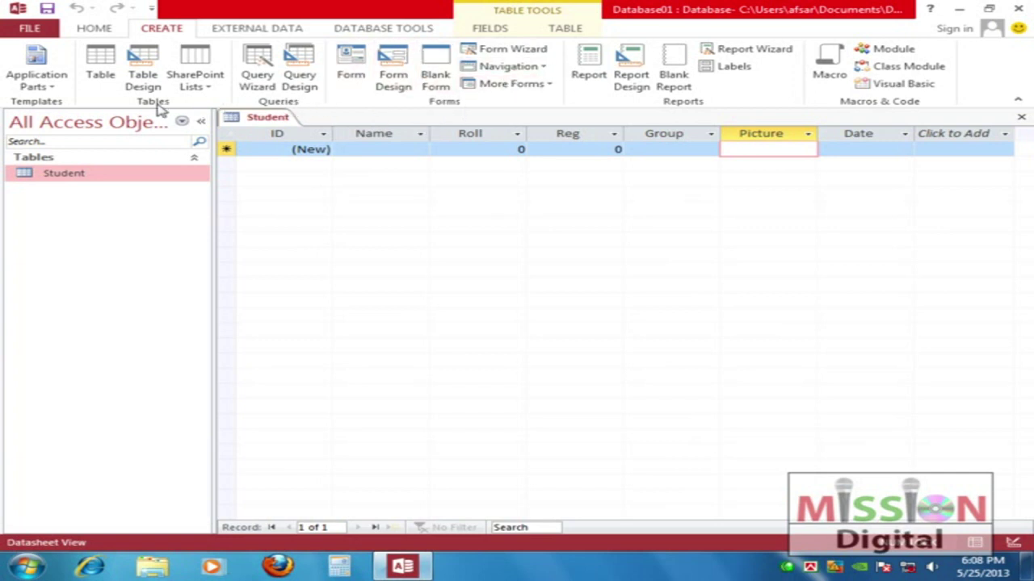
click(40, 81)
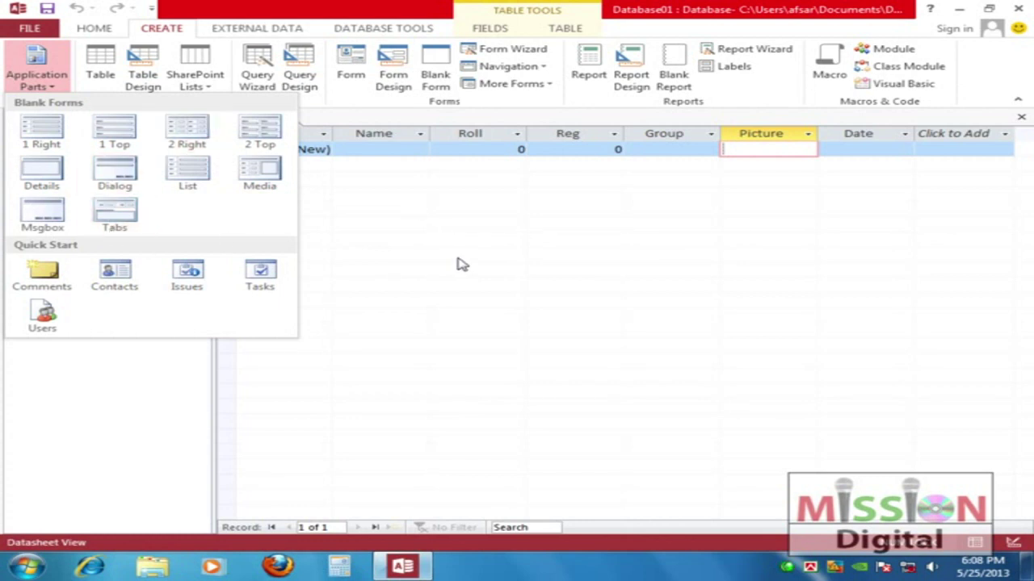
click(457, 261)
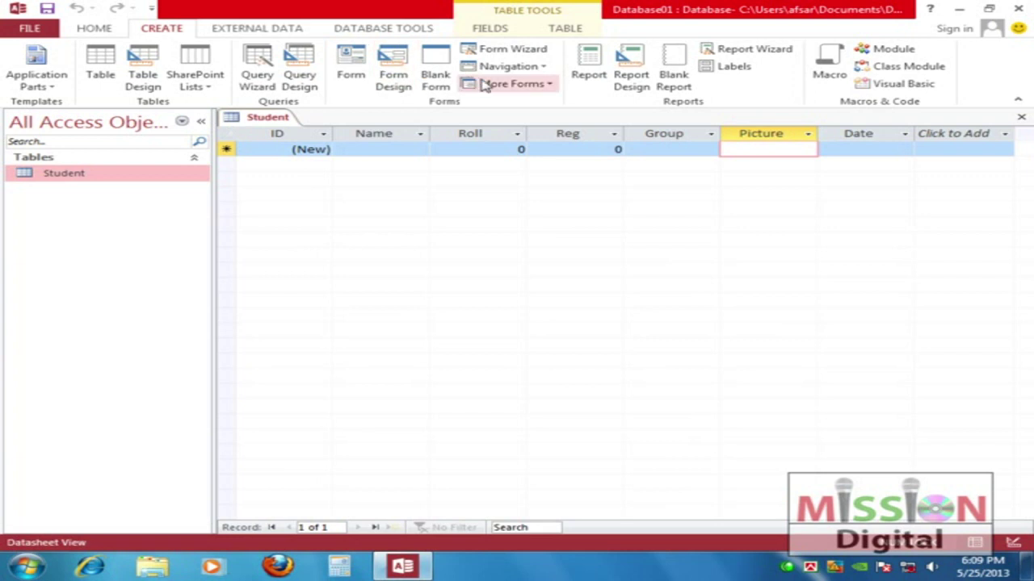
Start the Form Wizard and choose Table: Student as the source of the form's fields
mouse_move(331, 40)
mouse_down()
mouse_move(558, 47)
mouse_move(577, 81)
mouse_move(407, 115)
mouse_move(342, 108)
mouse_move(333, 40)
mouse_up()
key(Escape)
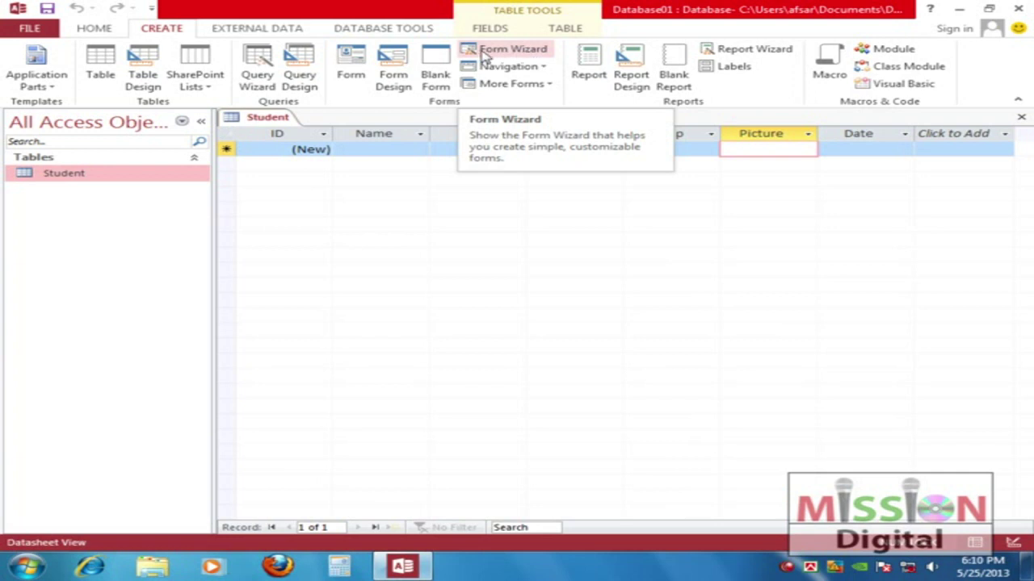
click(503, 55)
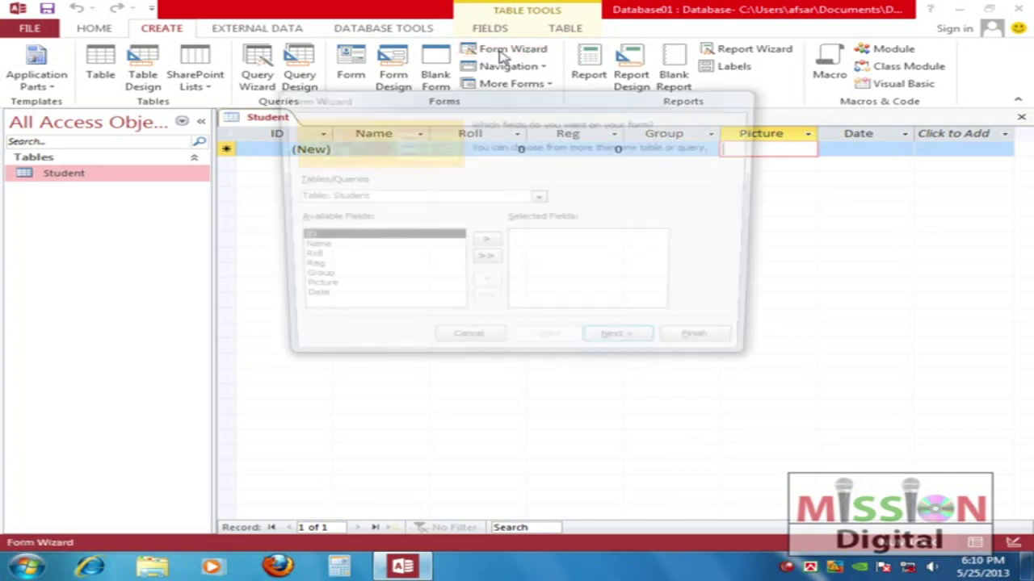
drag(499, 104, 483, 147)
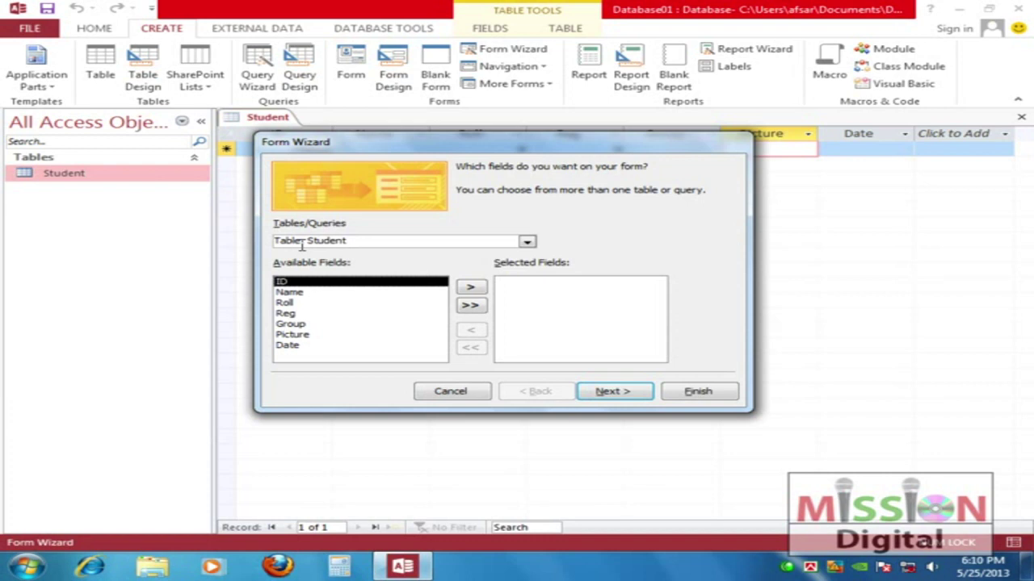
click(521, 240)
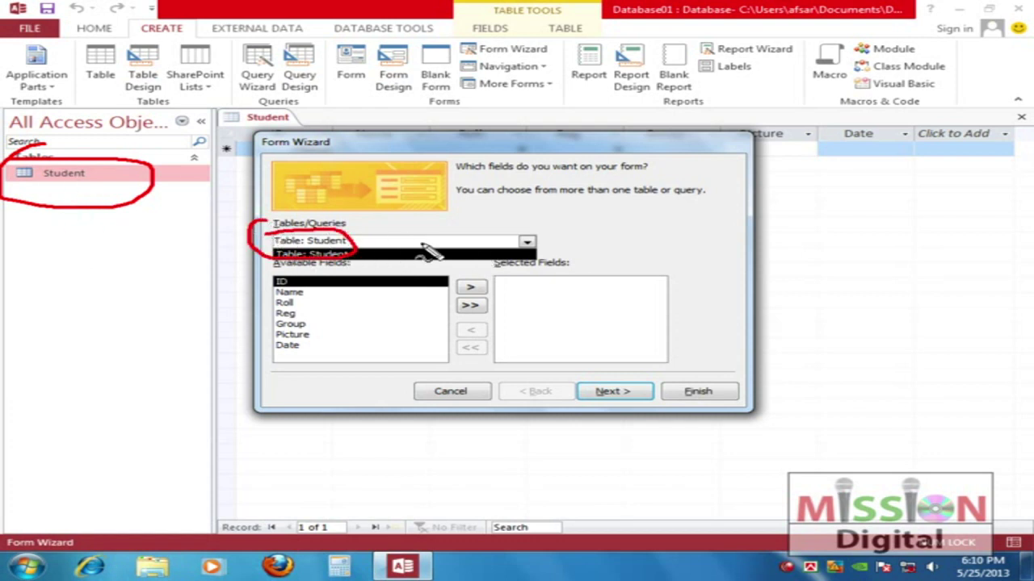
click(384, 280)
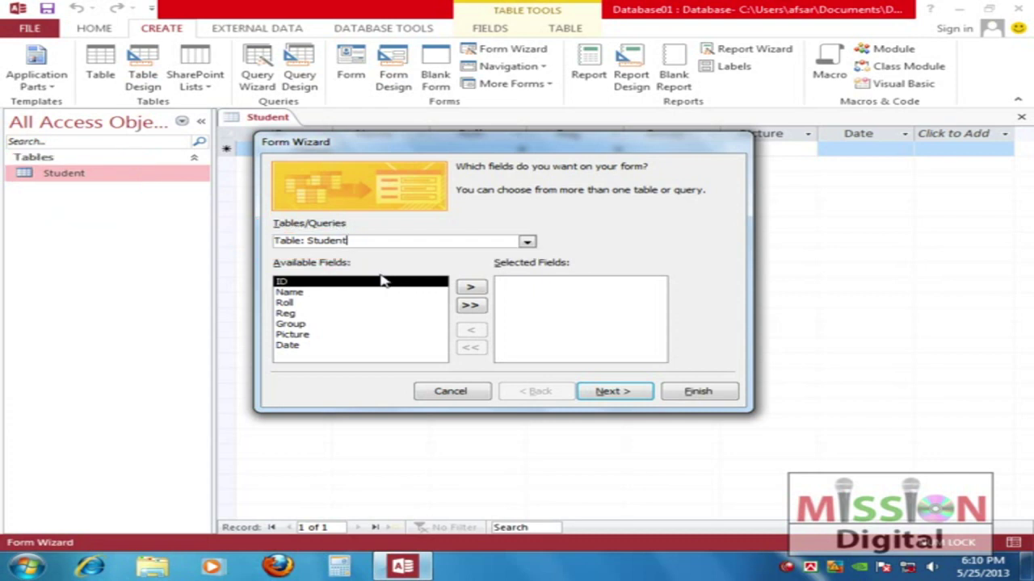
click(527, 242)
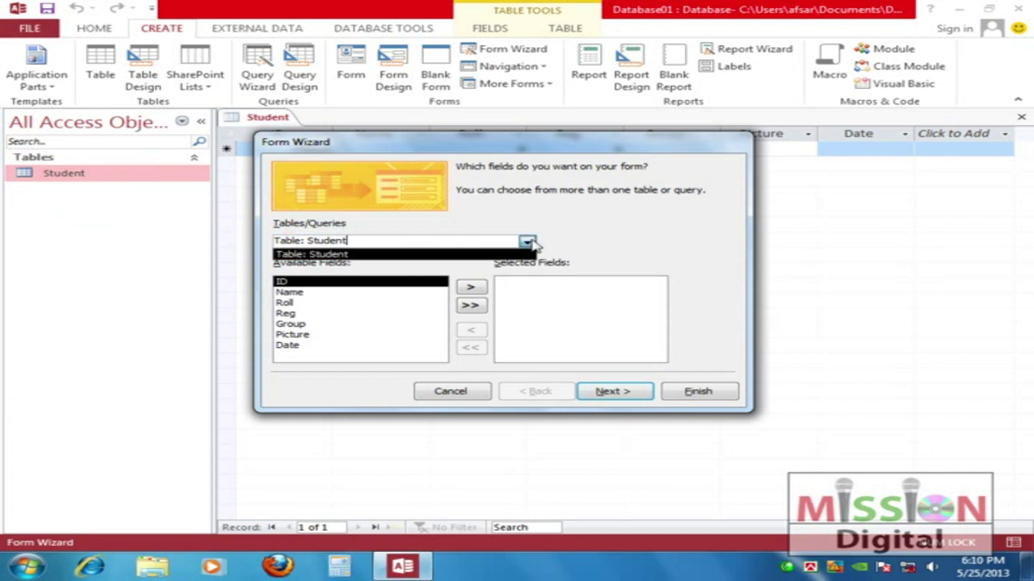
click(478, 255)
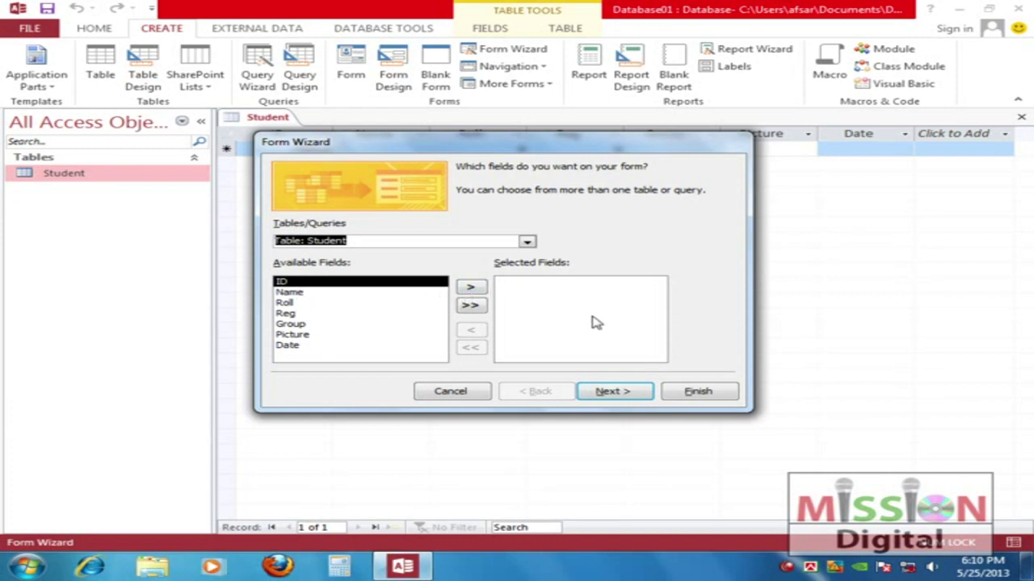
Add all available Student fields to the form's selected fields and continue to the layout choice
click(470, 305)
mouse_move(477, 314)
mouse_down()
mouse_move(457, 312)
mouse_move(466, 296)
mouse_move(490, 315)
mouse_move(473, 305)
mouse_up()
key(Escape)
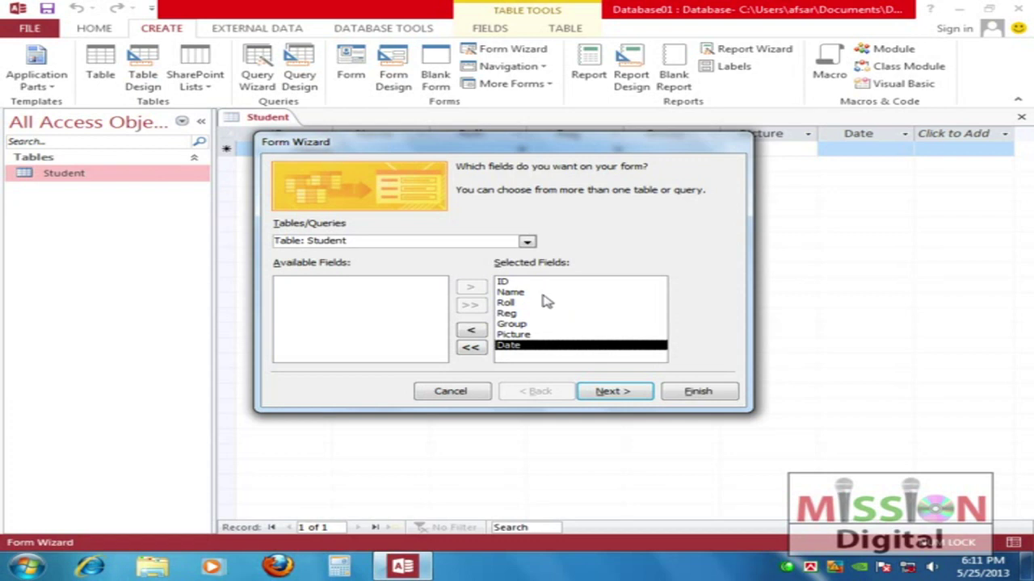
click(614, 392)
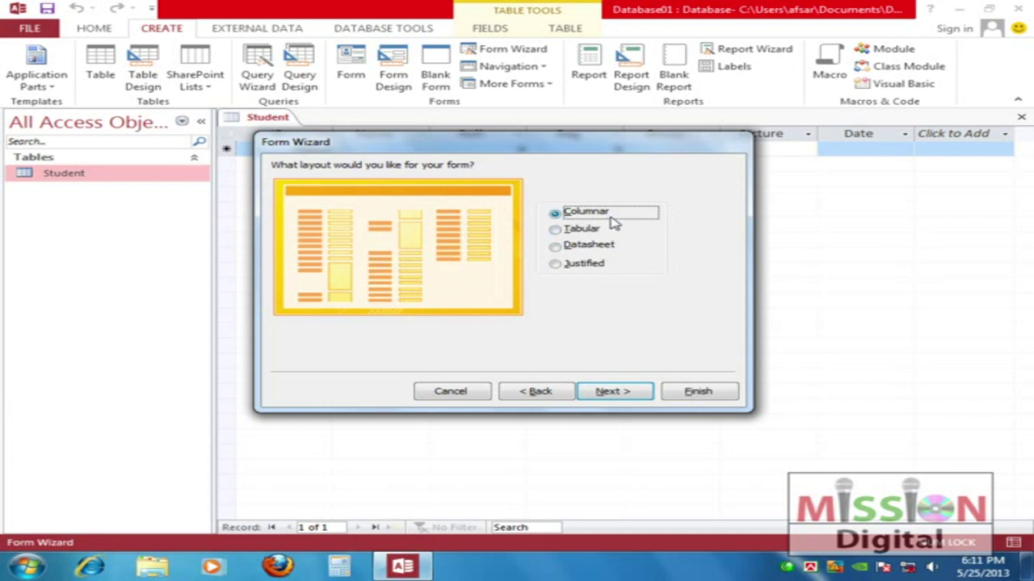
Preview the Tabular, Datasheet and Justified layouts, choose Columnar for the form and continue to the title page
click(580, 230)
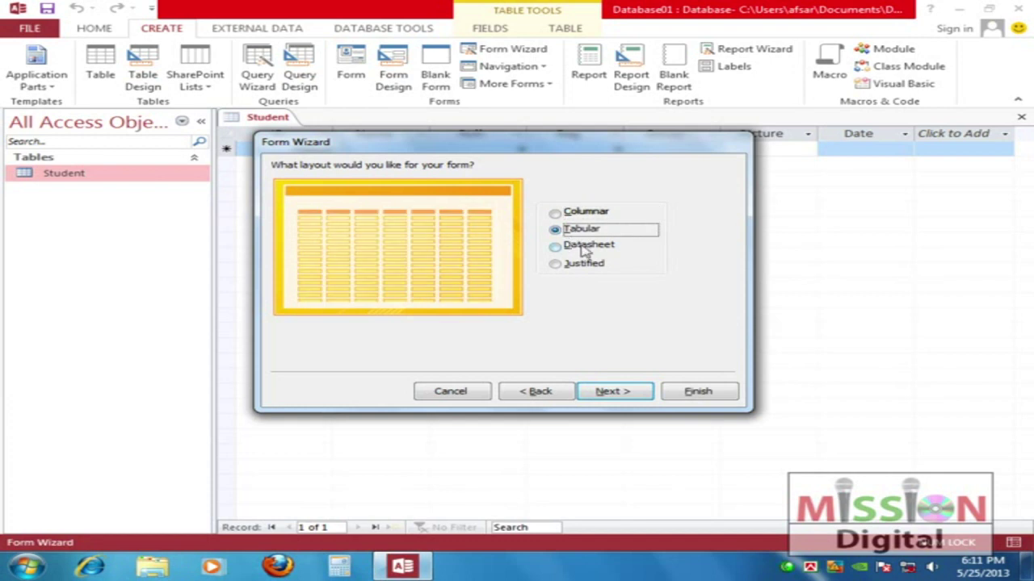
click(581, 246)
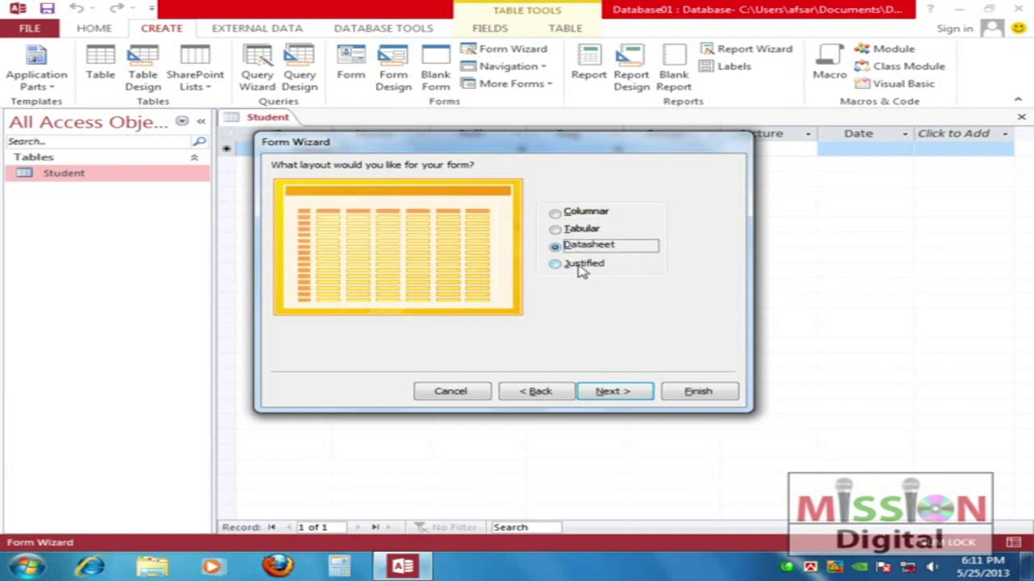
click(576, 268)
click(561, 213)
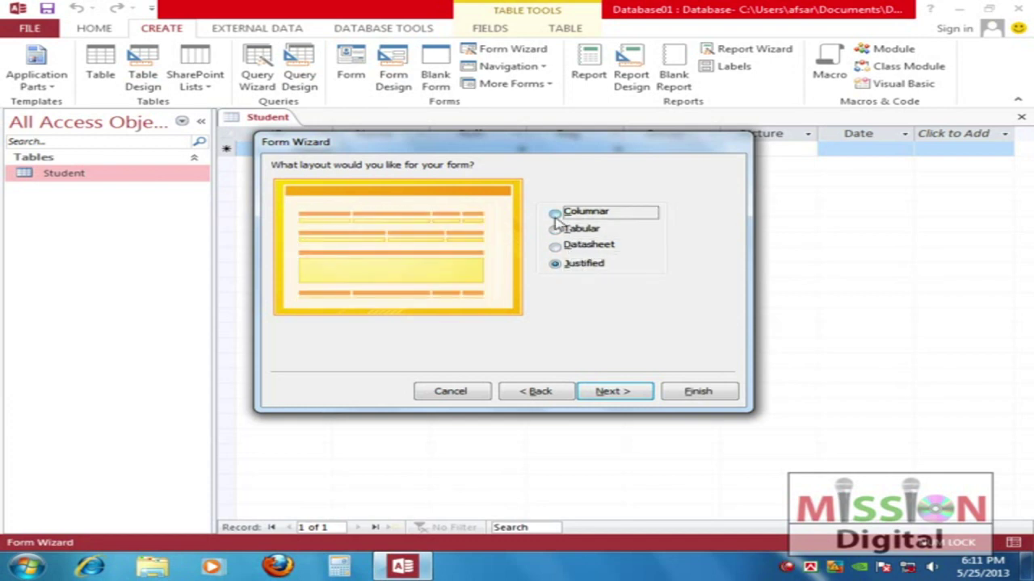
click(610, 396)
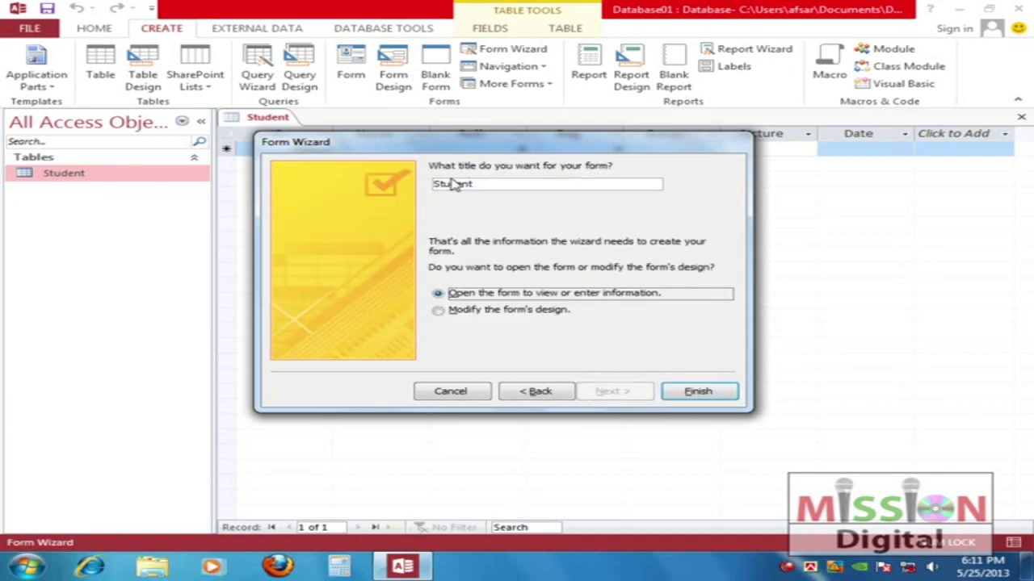
Title the form Student Database and finish the wizard with the option to modify the form's design
double_click(536, 184)
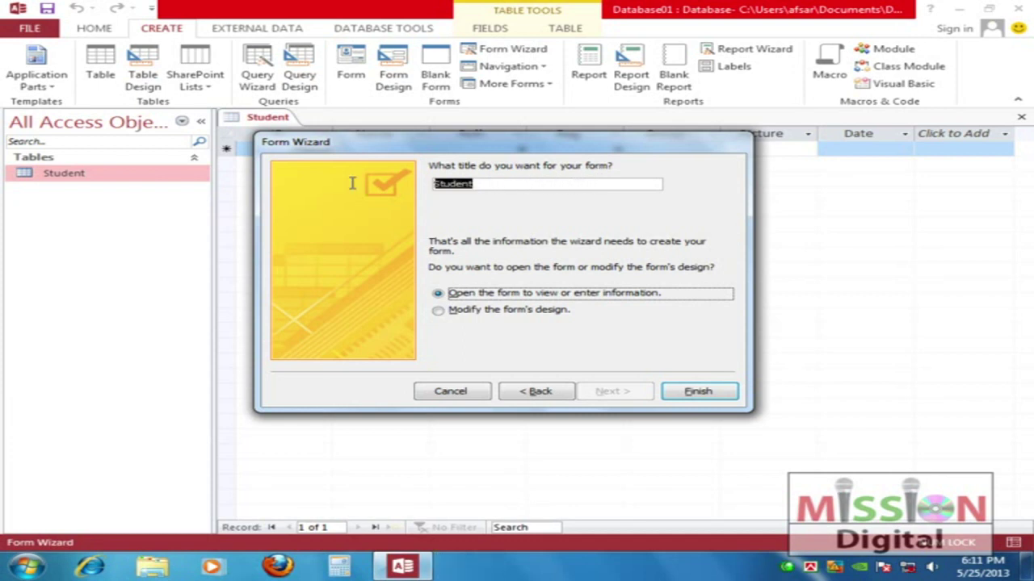
click(517, 185)
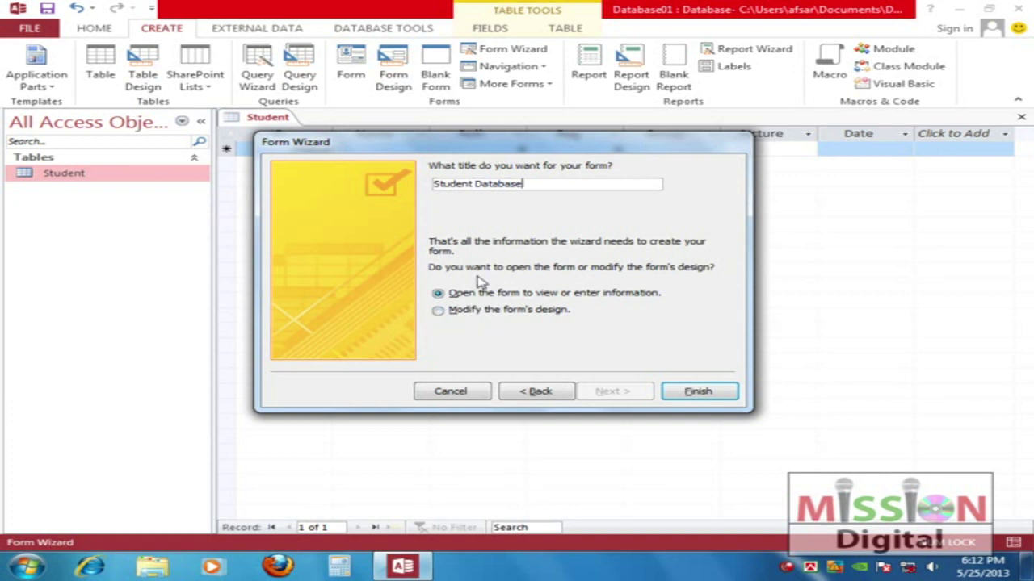
click(438, 313)
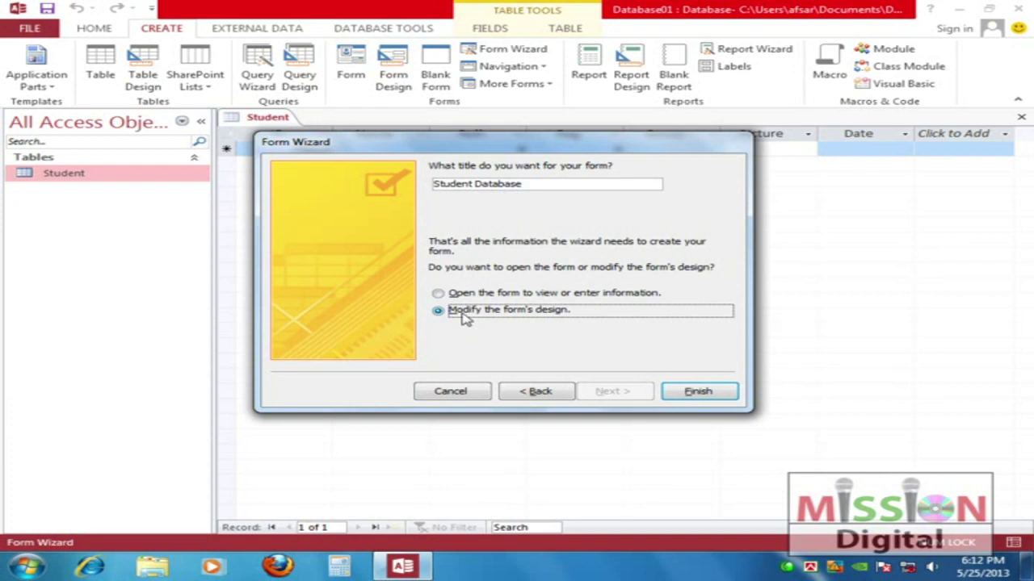
click(696, 393)
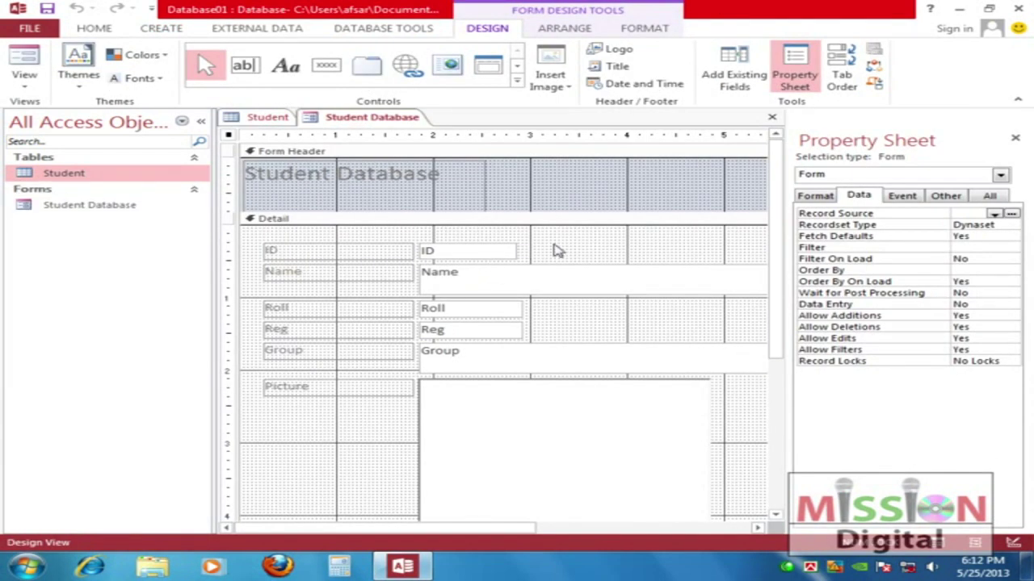
Look over the form's fields in the design and open the Student Database form in Form View
drag(776, 202, 772, 251)
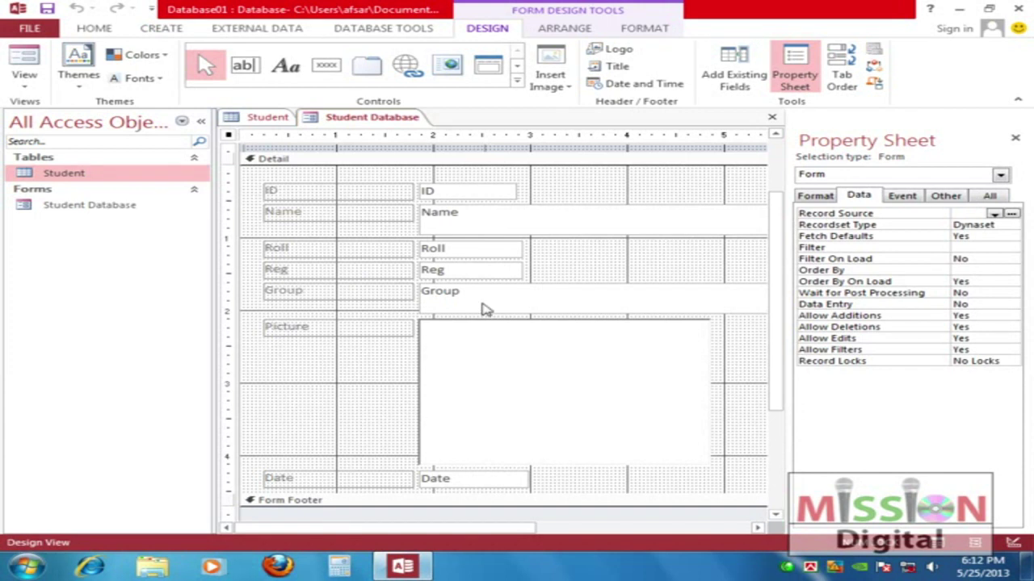
drag(782, 282, 782, 310)
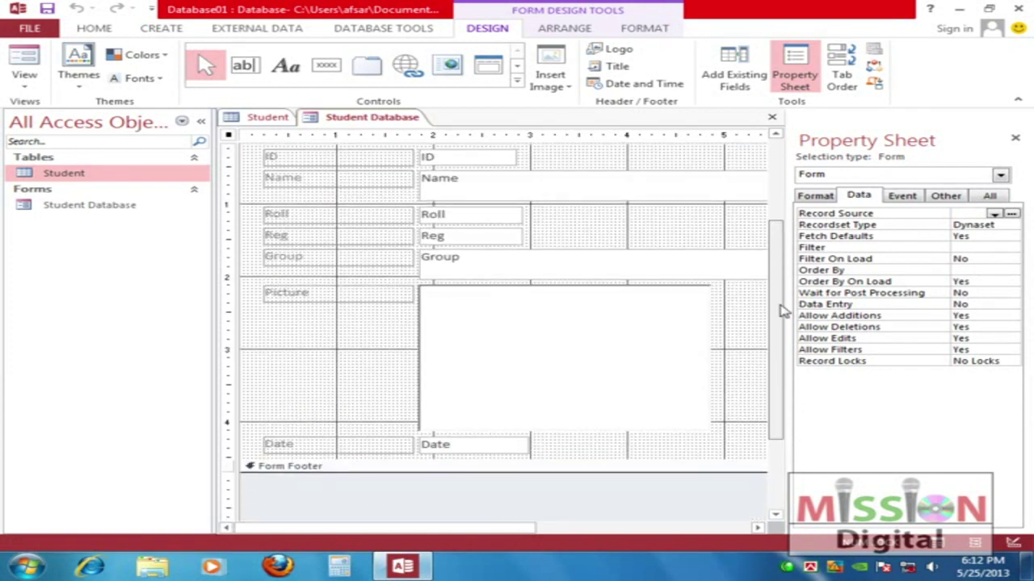
double_click(30, 207)
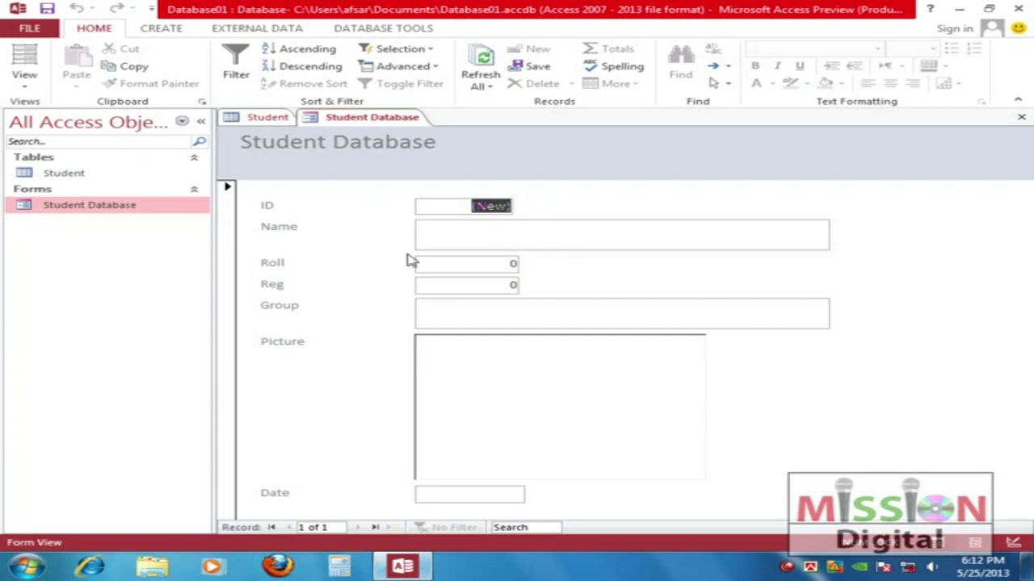
Fill in the new record with the student's name, roll number and registration number, and set Group to Science
click(487, 239)
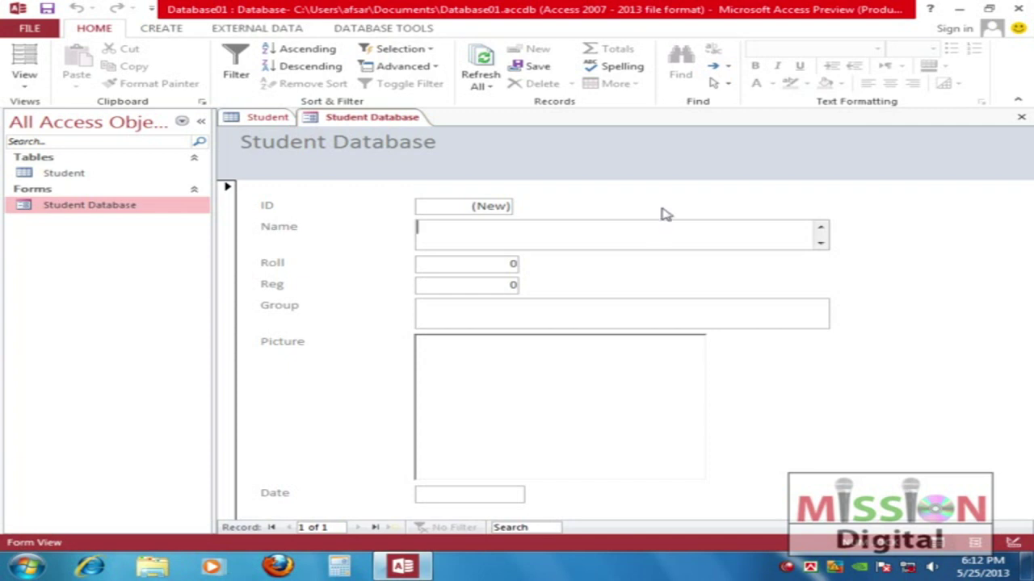
text(Kamal)
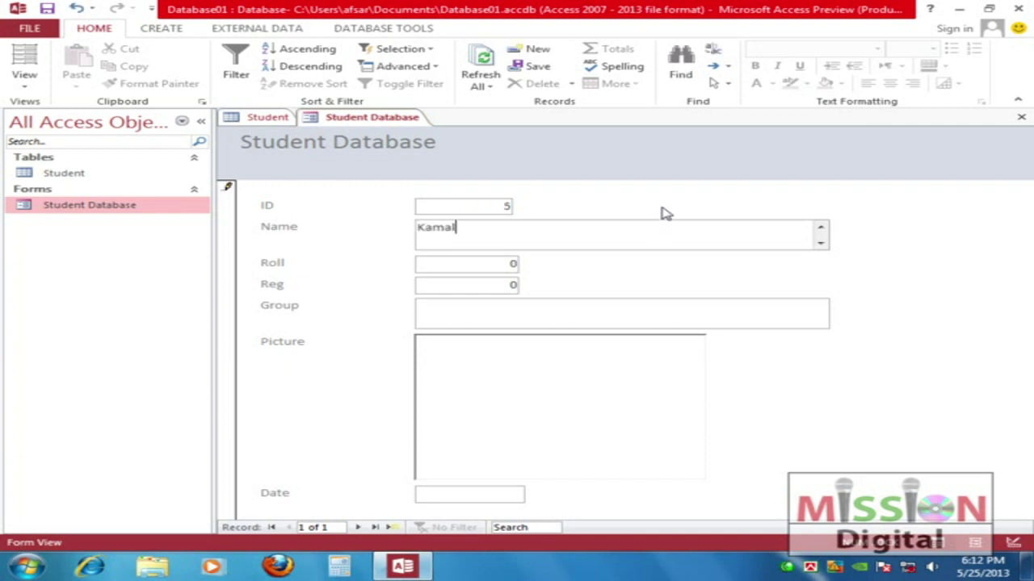
key(Tab)
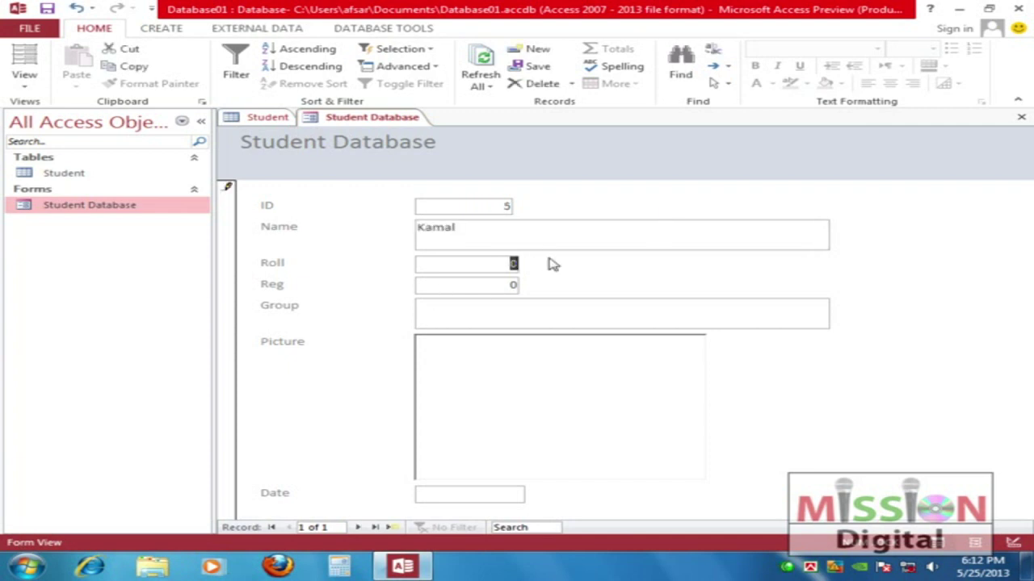
text(10)
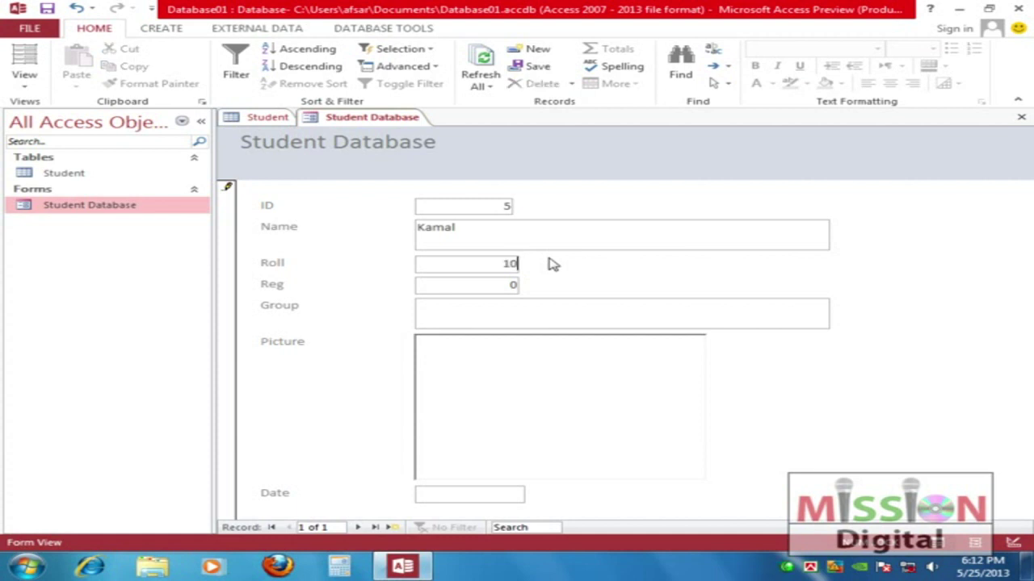
text(5010)
key(Tab)
text(25)
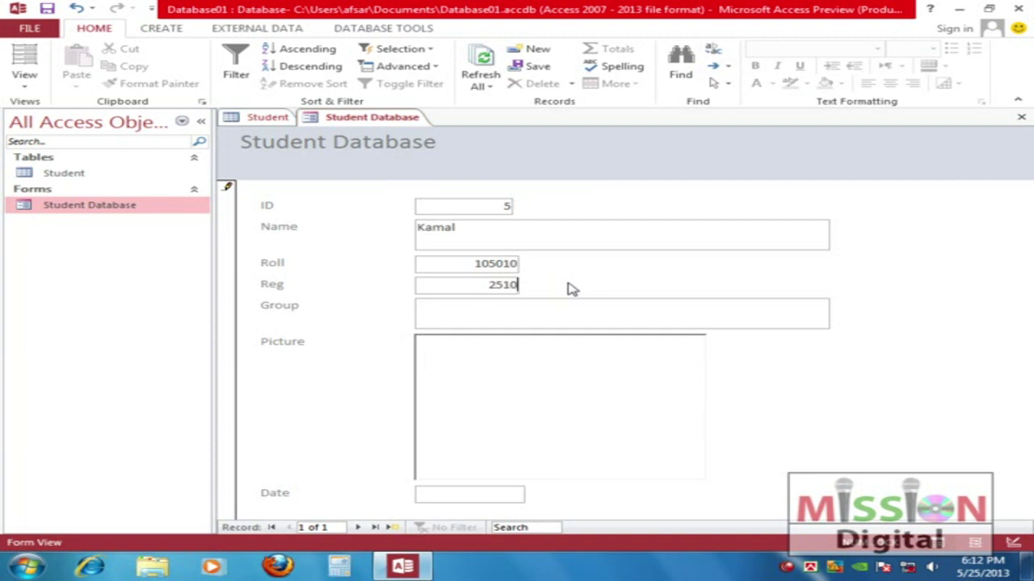
click(527, 317)
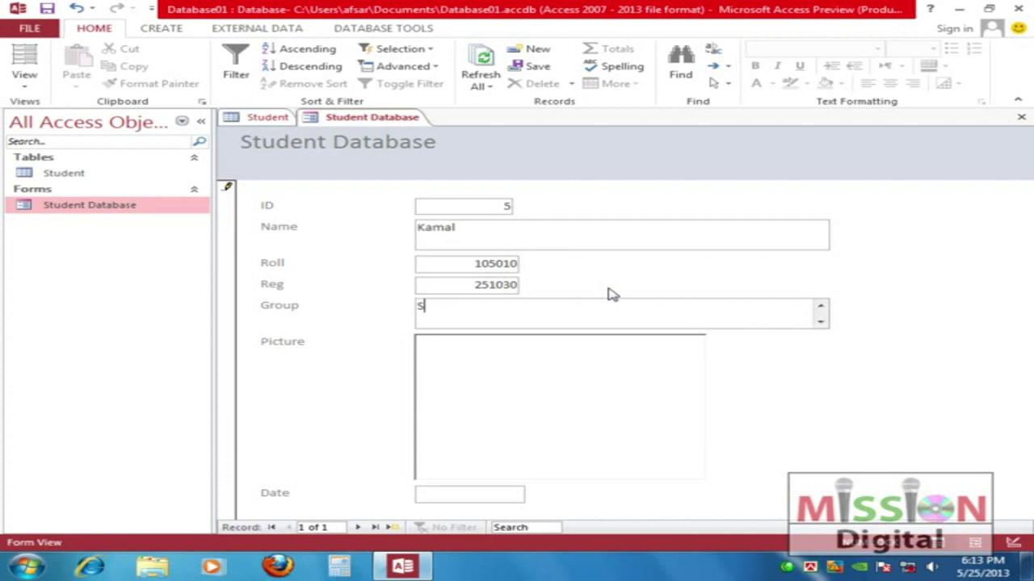
text(Science)
Select the record's Picture field, switch to the Sample Pictures folder in Windows Explorer and open Penguins.jpg in Paint
click(508, 379)
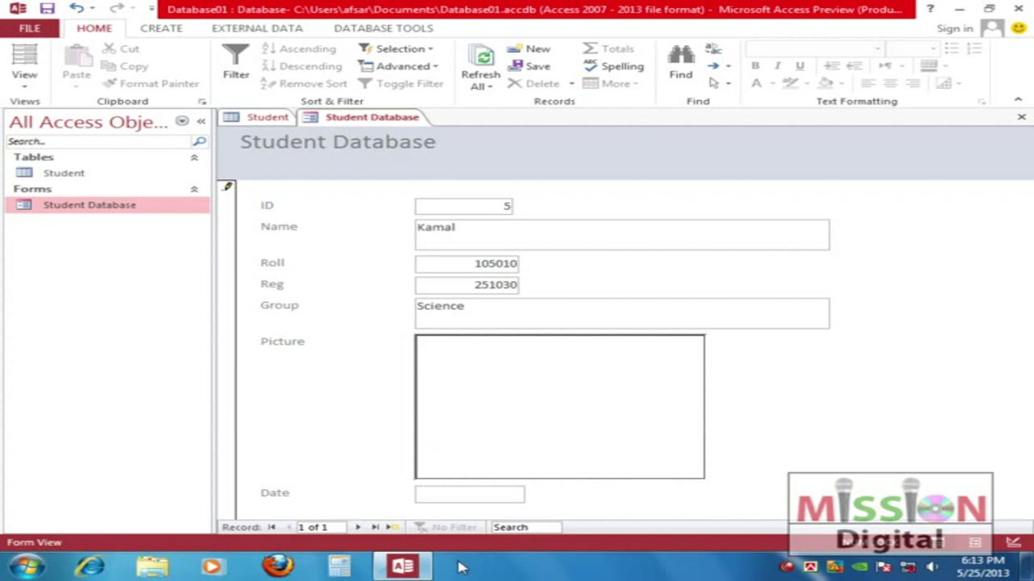
click(4, 569)
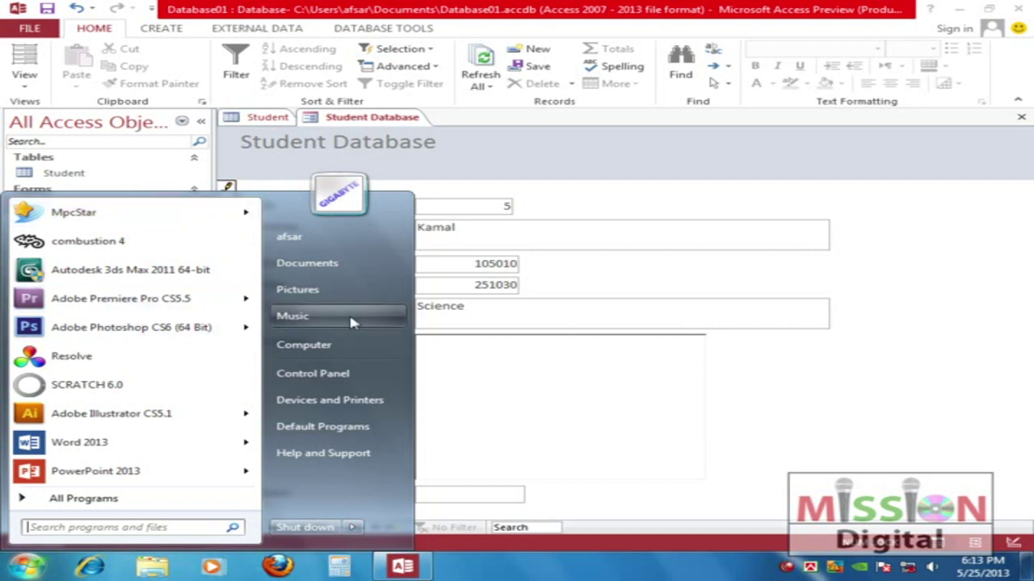
click(311, 275)
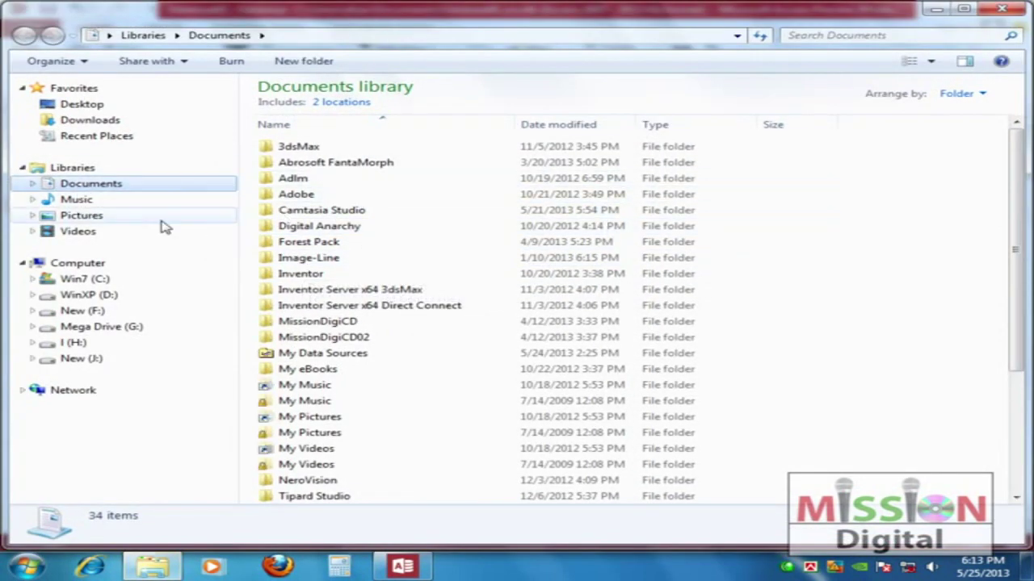
click(95, 217)
double_click(454, 170)
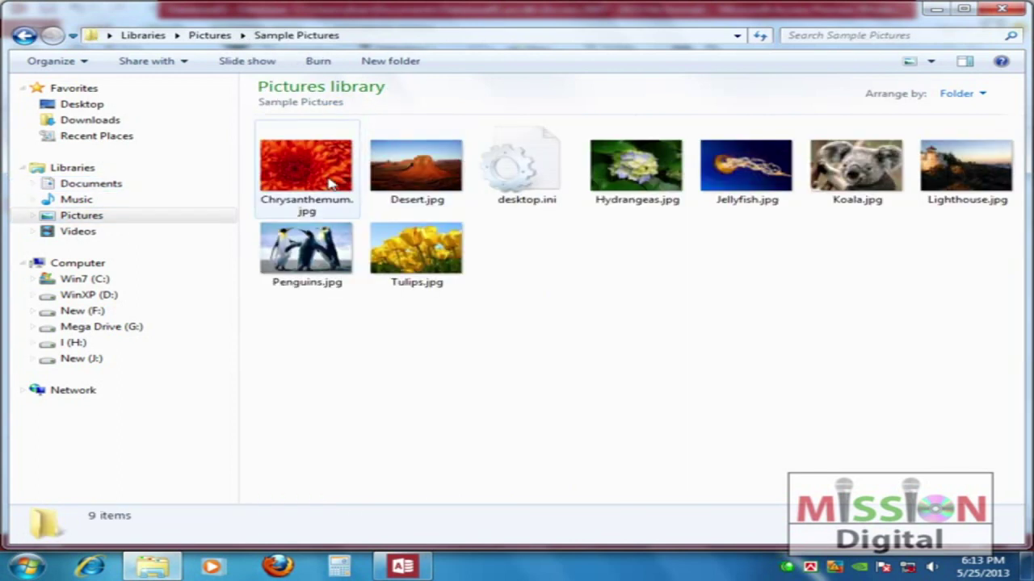
right_click(315, 258)
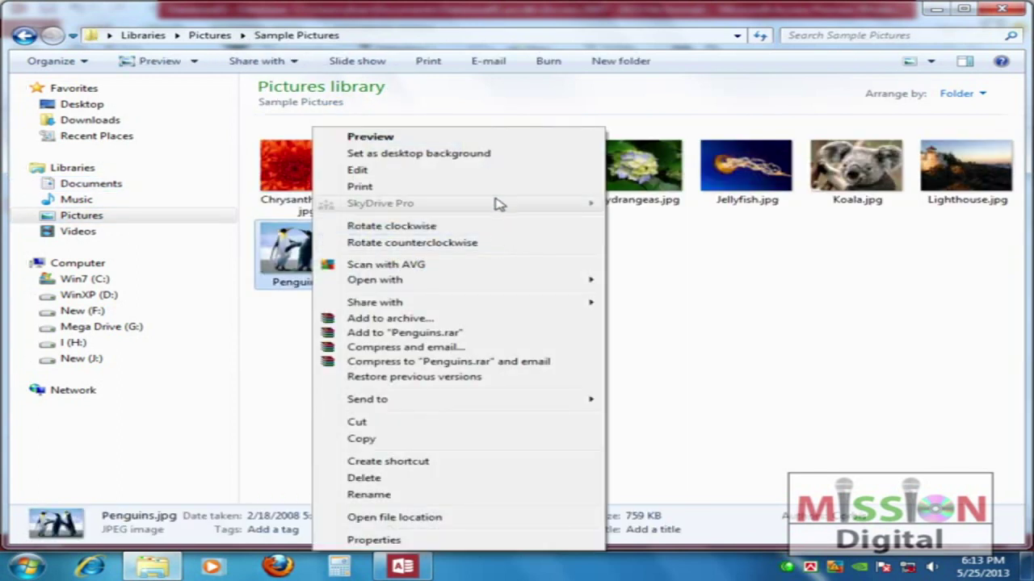
mouse_move(482, 287)
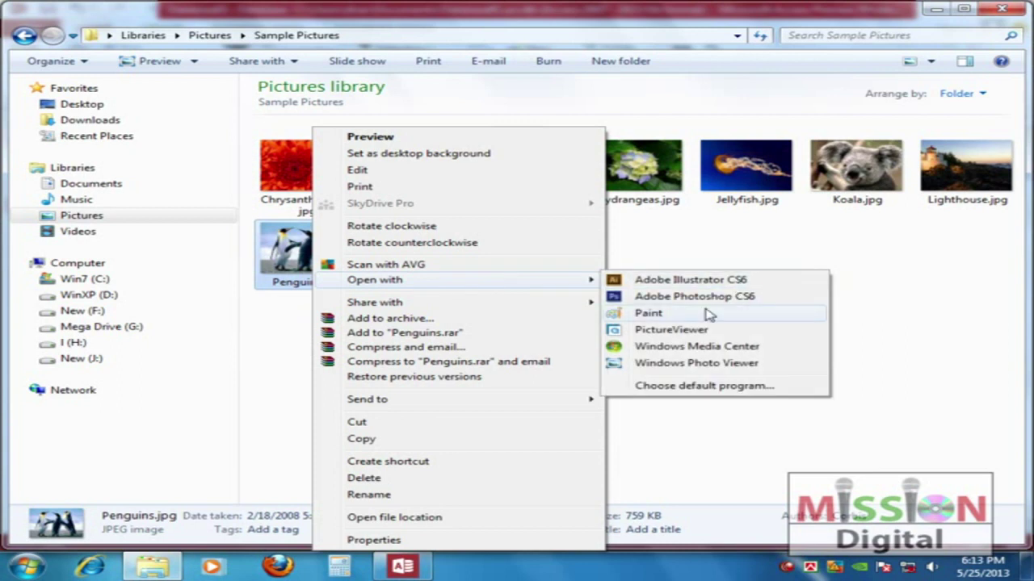
click(678, 315)
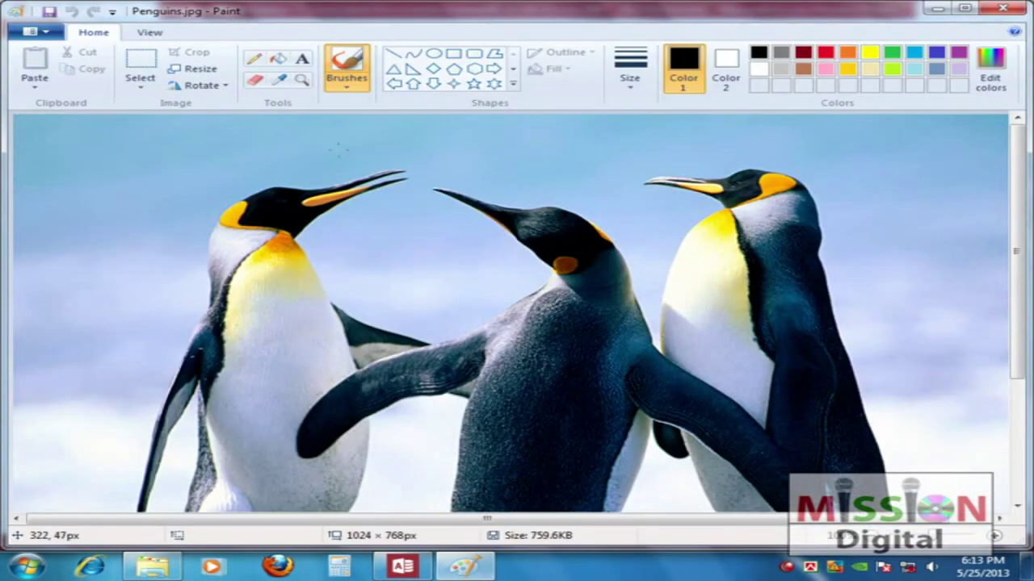
Select a rectangle of about 226 × 258 px around the leftmost penguin's head and chest, and close Paint
click(140, 66)
drag(188, 139, 416, 333)
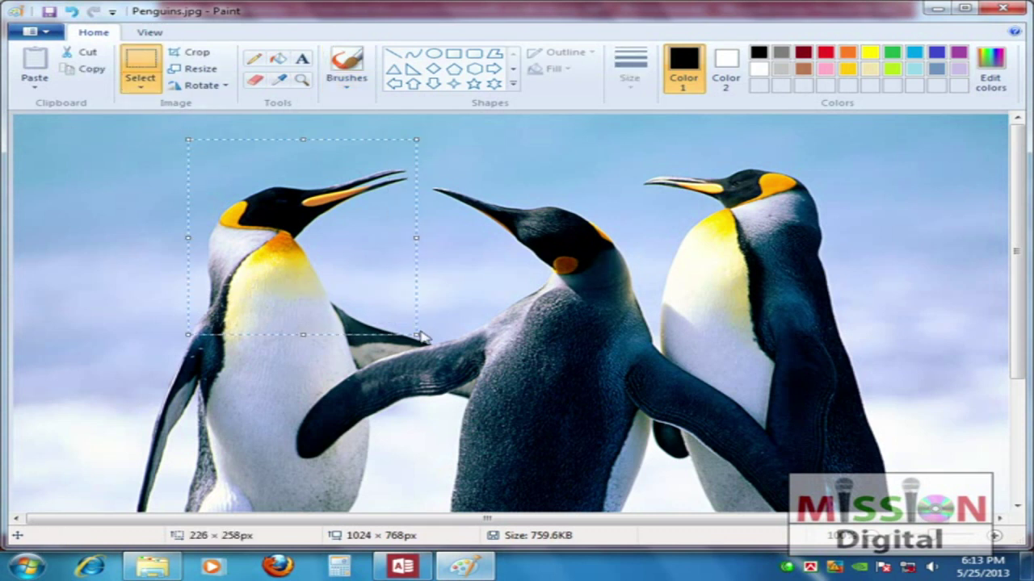
click(1005, 8)
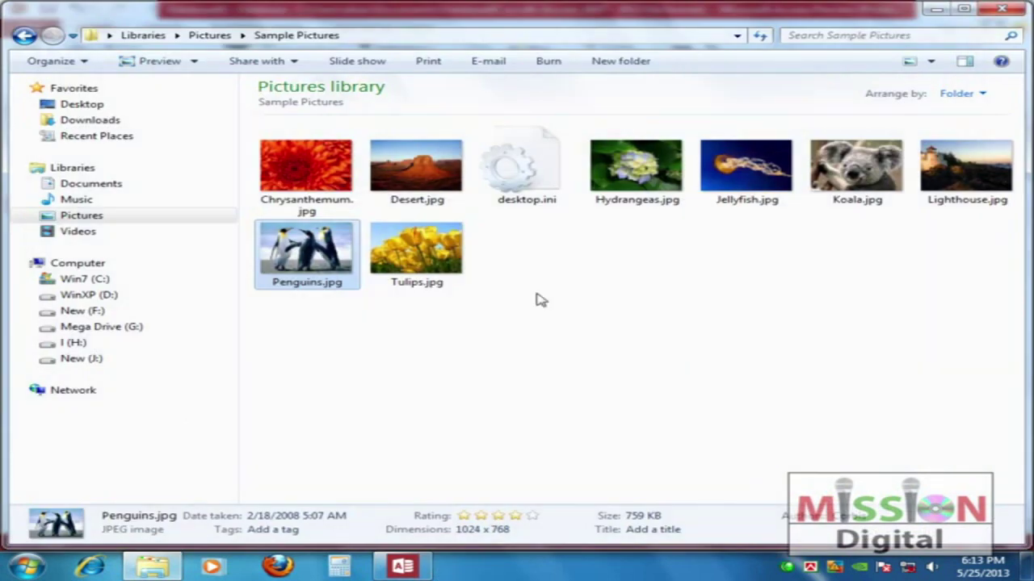
Switch back to Access, paste the copied penguin picture into the record's Picture field and set Date to 5/25/2013
click(412, 566)
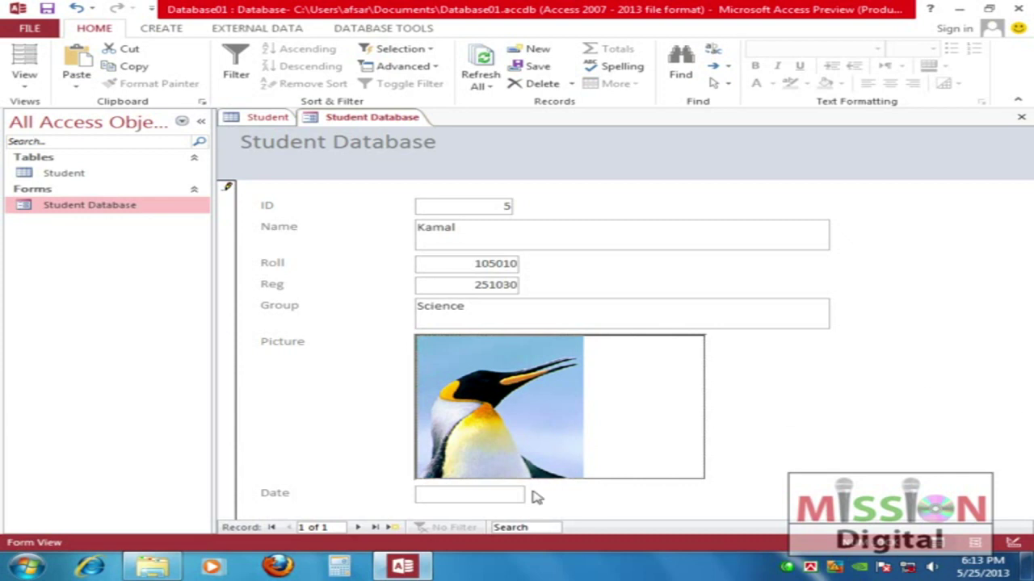
click(471, 496)
click(537, 493)
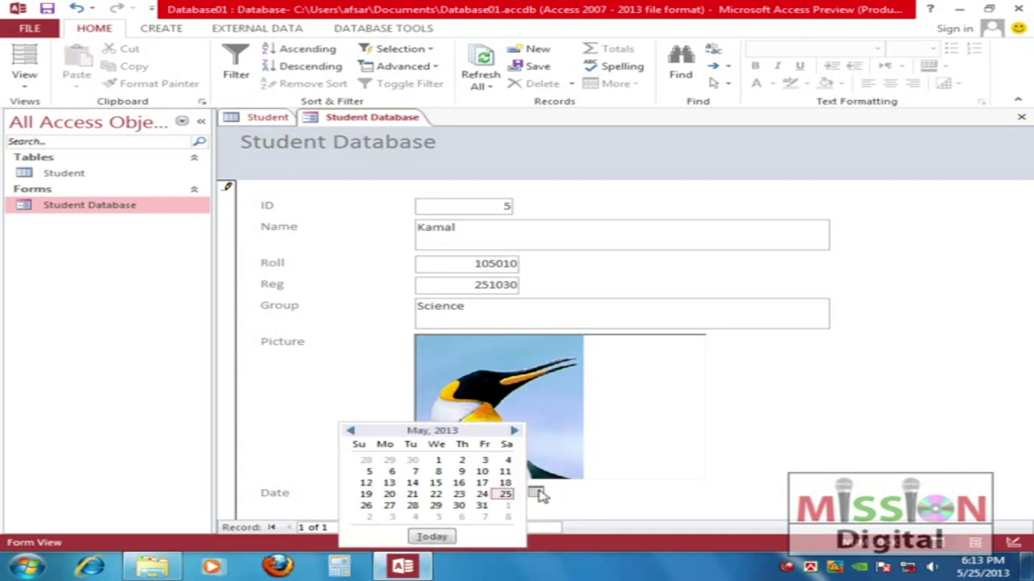
click(505, 494)
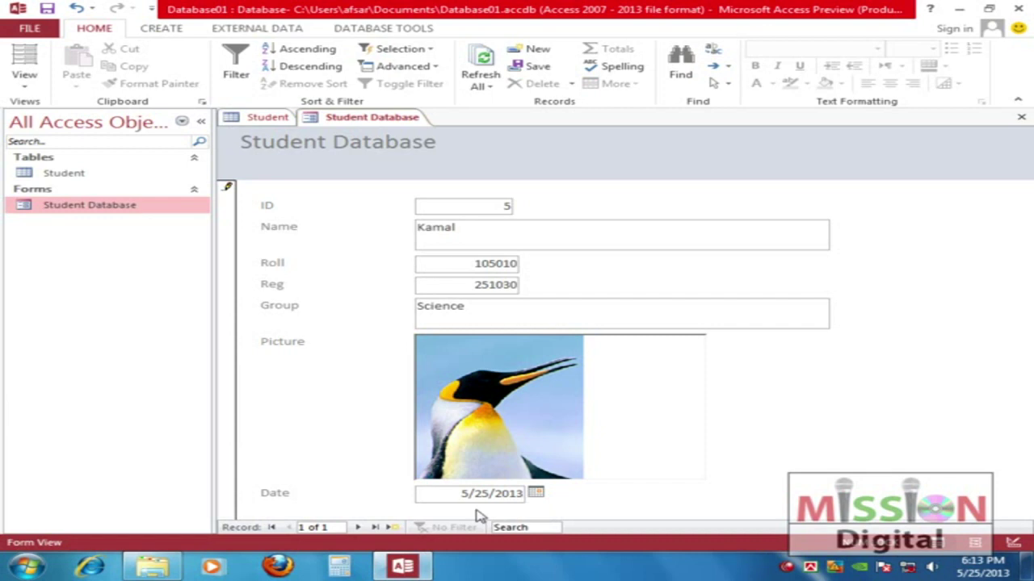
click(540, 494)
click(432, 536)
Start a new record with the student's name and roll number, checking the previous record's roll number for reference
click(357, 527)
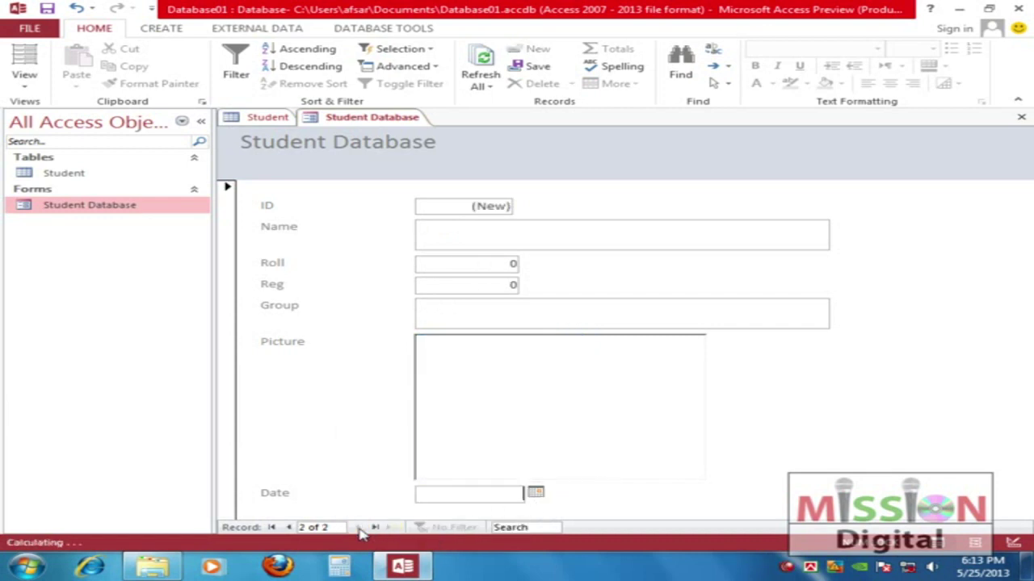
click(476, 228)
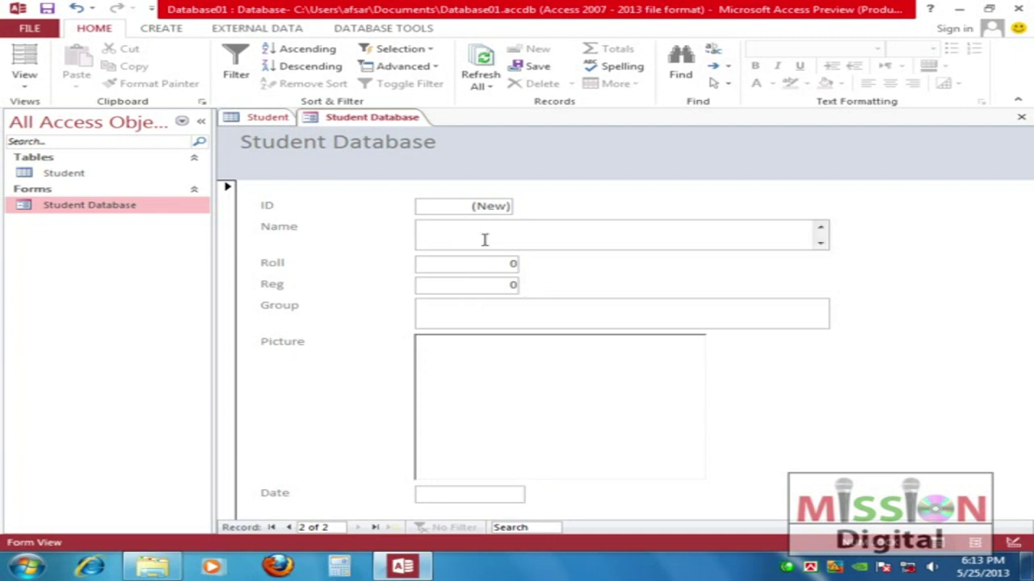
text(Monir)
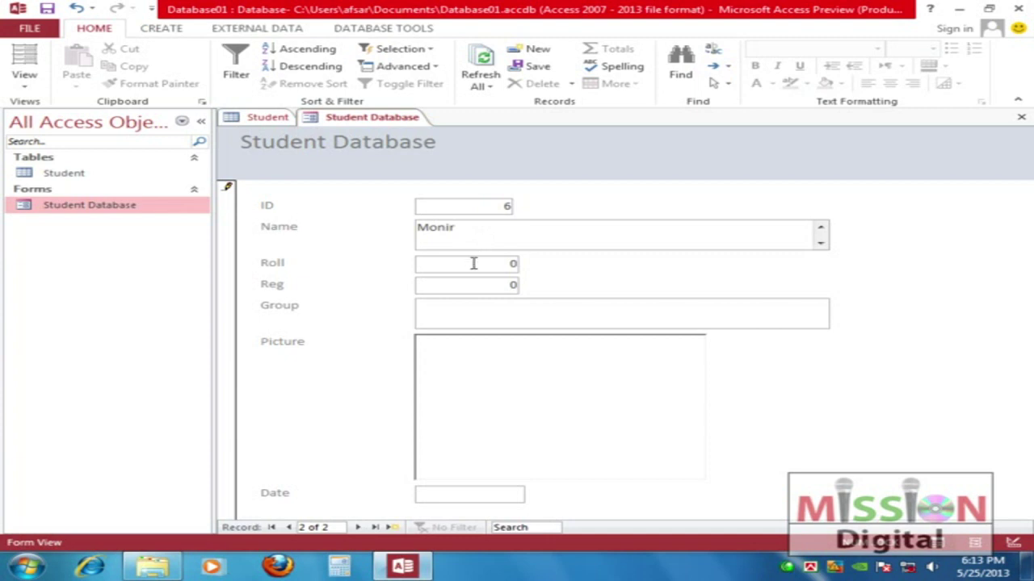
key(Tab)
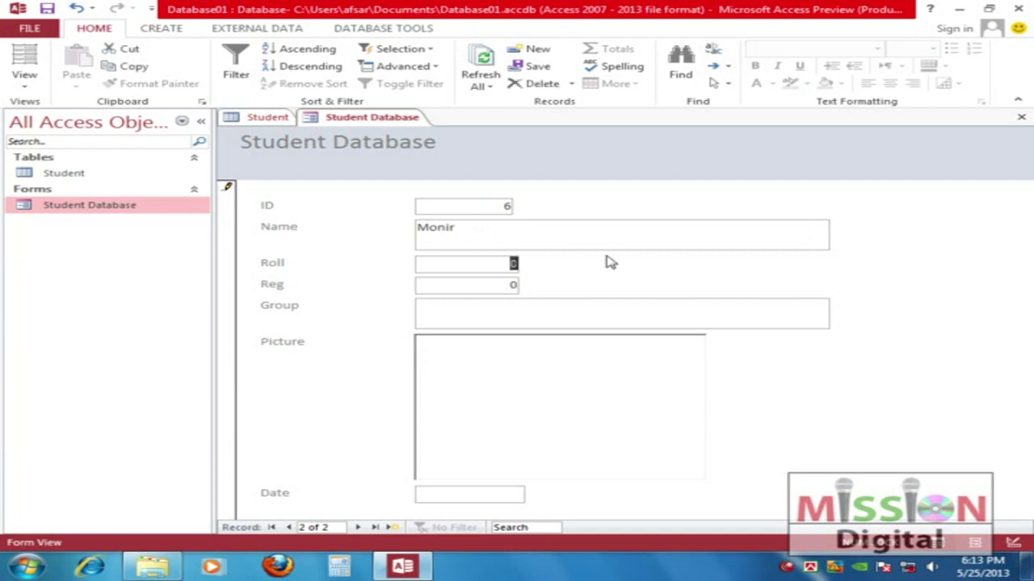
click(289, 527)
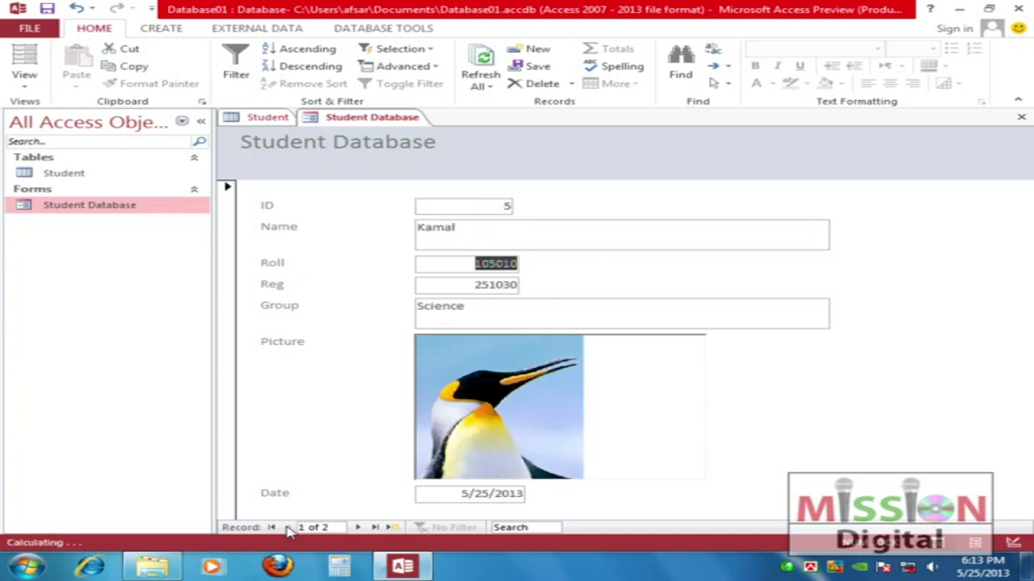
click(517, 267)
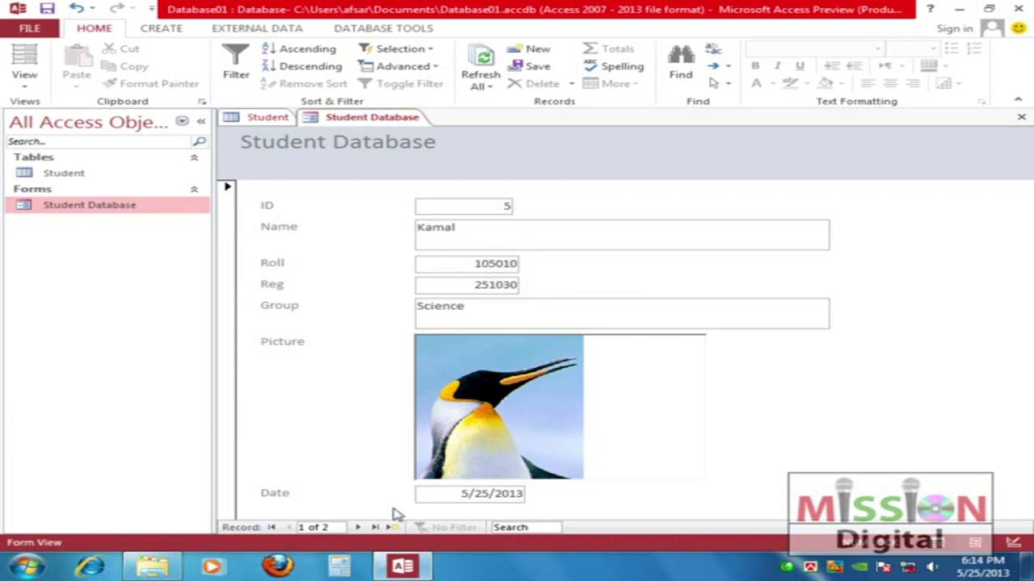
click(357, 527)
text(10)
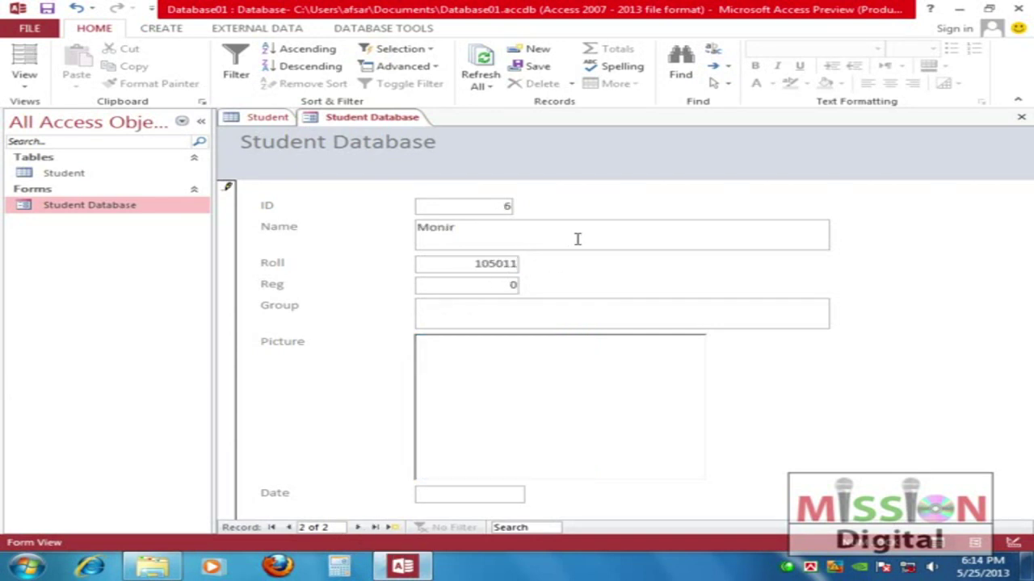
Enter the student's registration number and set Group to Book in the new record
drag(498, 283, 608, 285)
text(102530)
key(Tab)
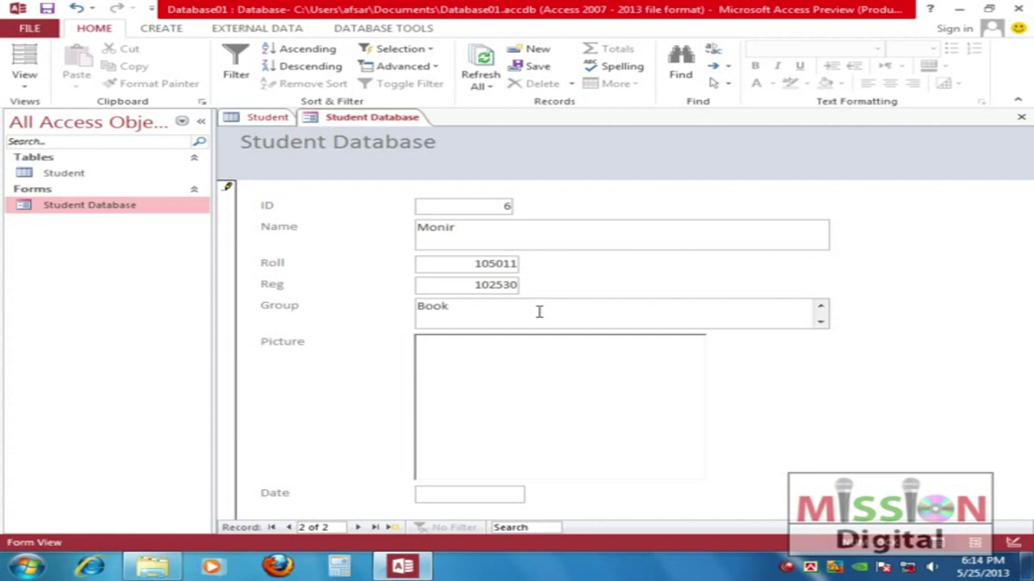
Paste the copied penguin image into the new record's Picture field, set Date to today, and return to the previous record
click(475, 374)
key(ctrl+v)
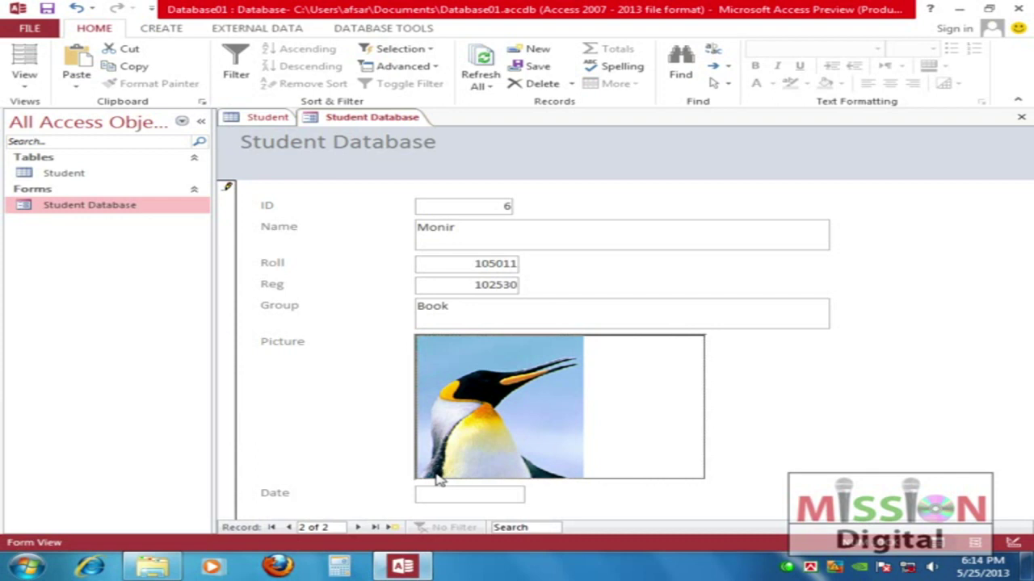
click(464, 494)
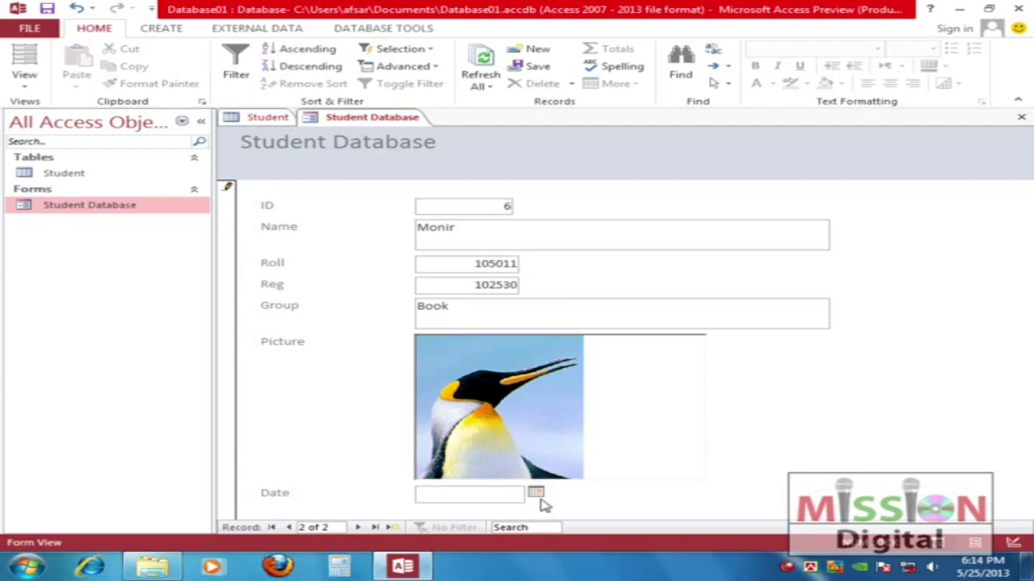
click(535, 493)
click(431, 537)
click(288, 528)
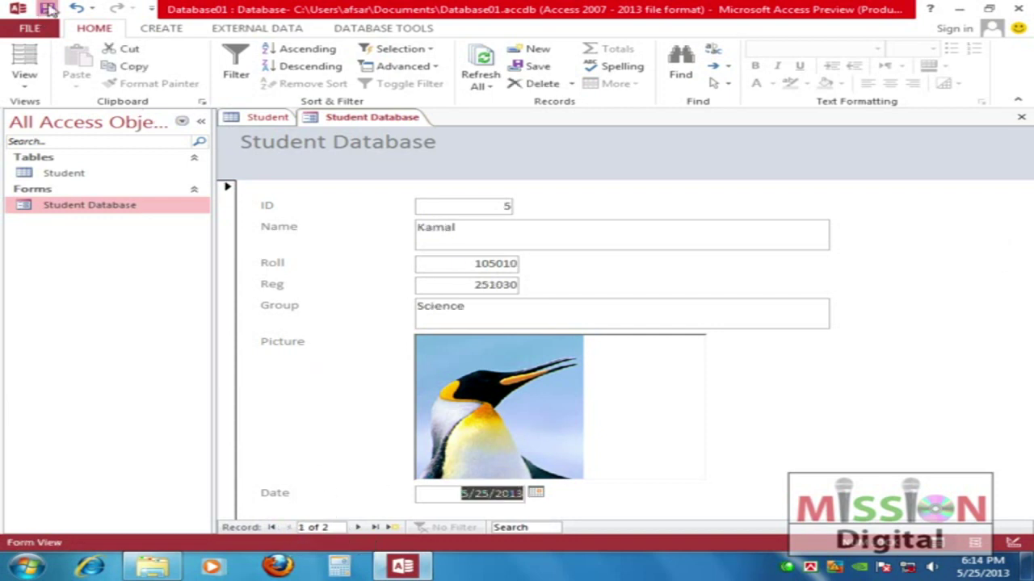
Close the database, reopen Database01.accdb from the recent files and open the Student Database form
click(29, 28)
click(41, 238)
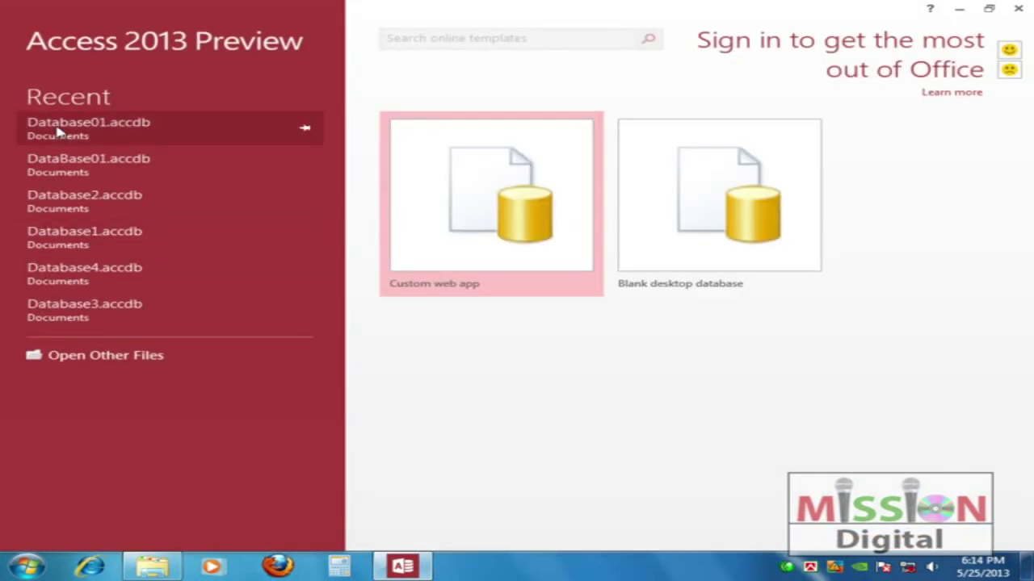
click(100, 119)
double_click(38, 231)
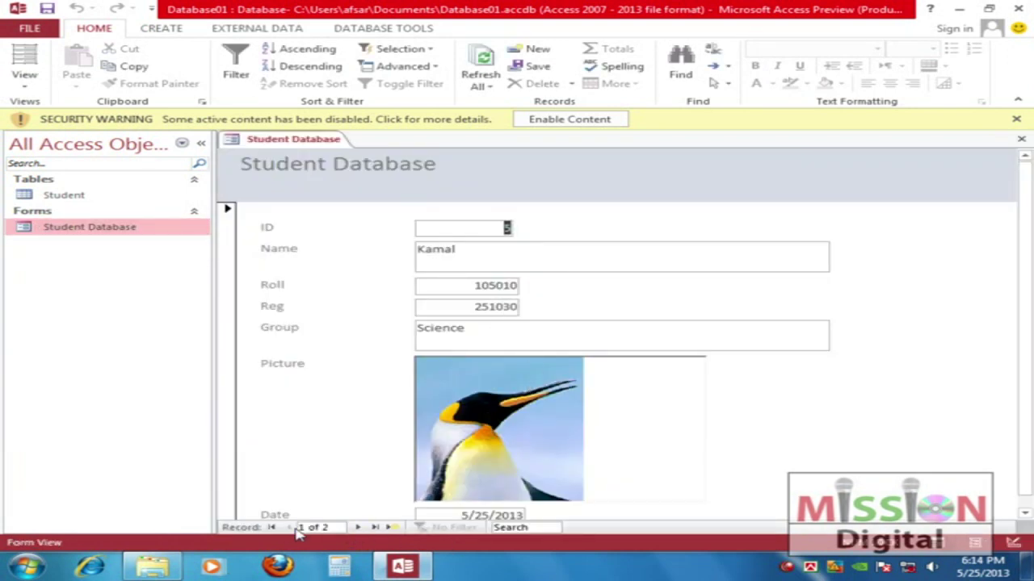
Browse forward and back through the form's records to check the saved student entries
click(361, 529)
click(361, 528)
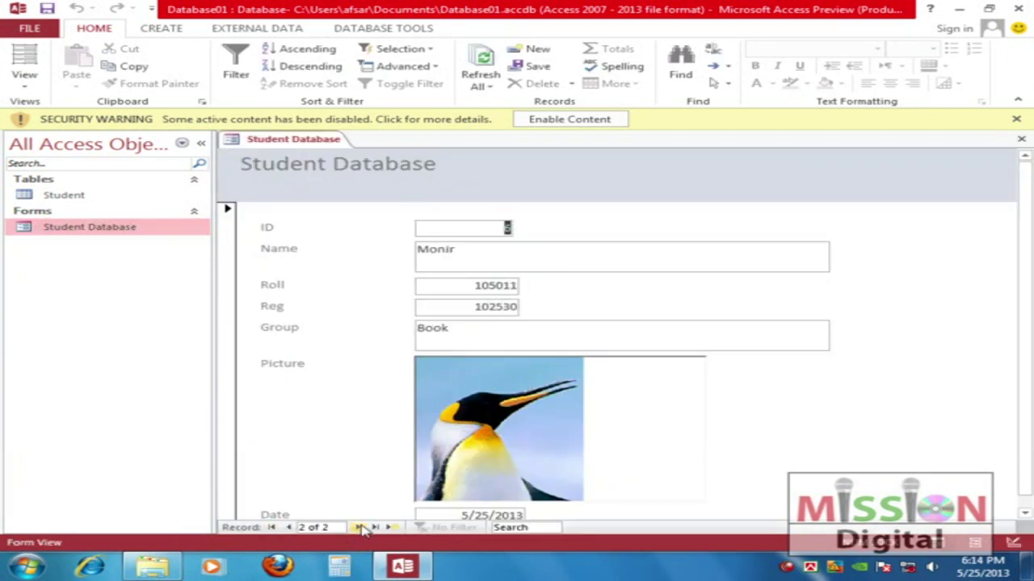
click(361, 527)
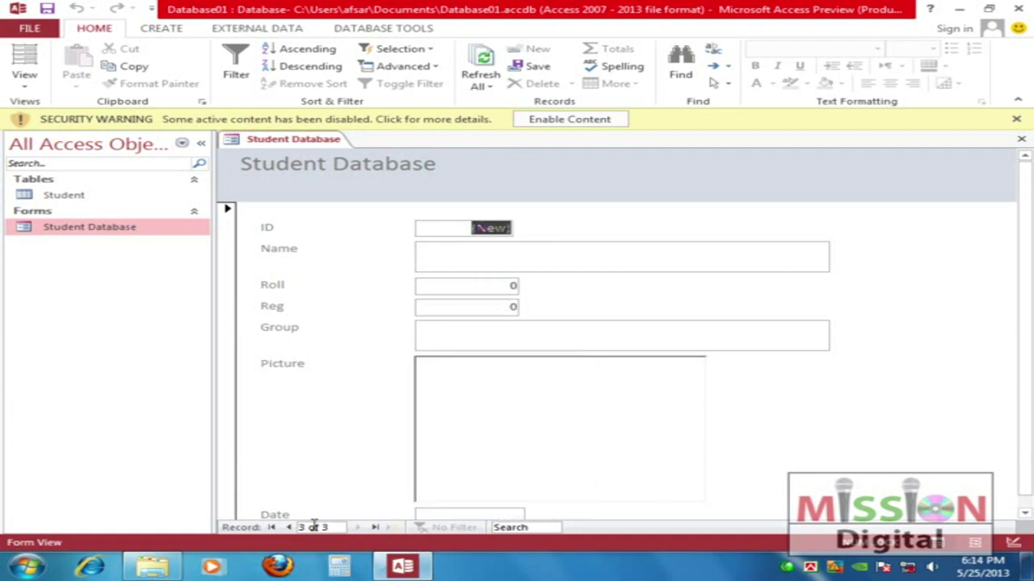
click(290, 528)
click(290, 528)
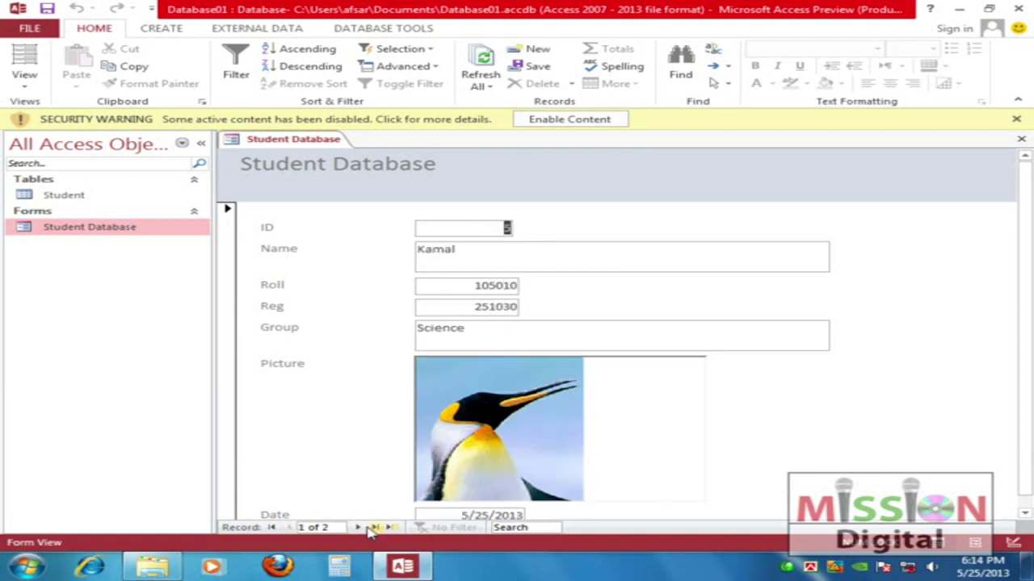
click(358, 527)
click(290, 527)
scroll(1027, 201, down, 1)
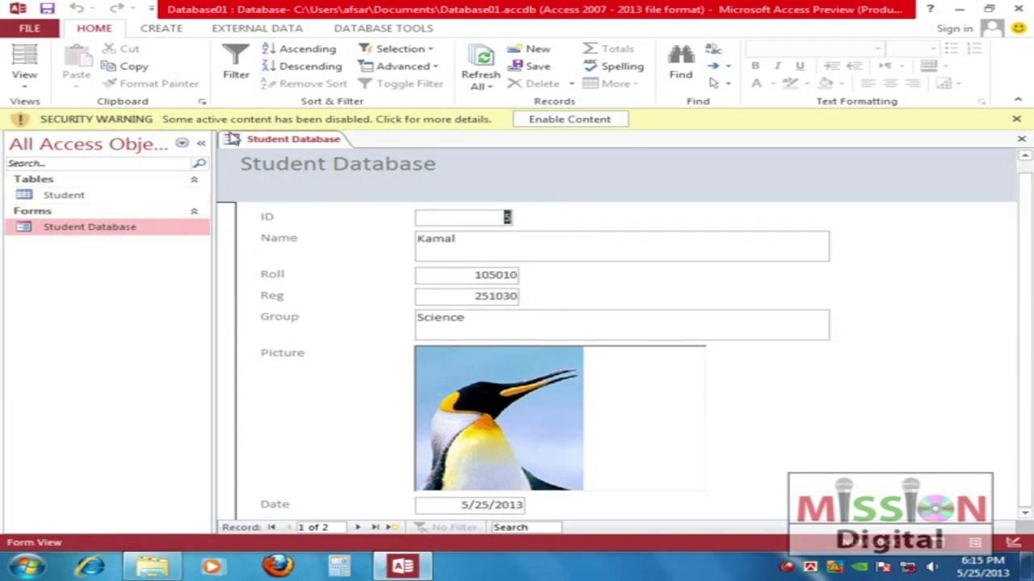
click(161, 30)
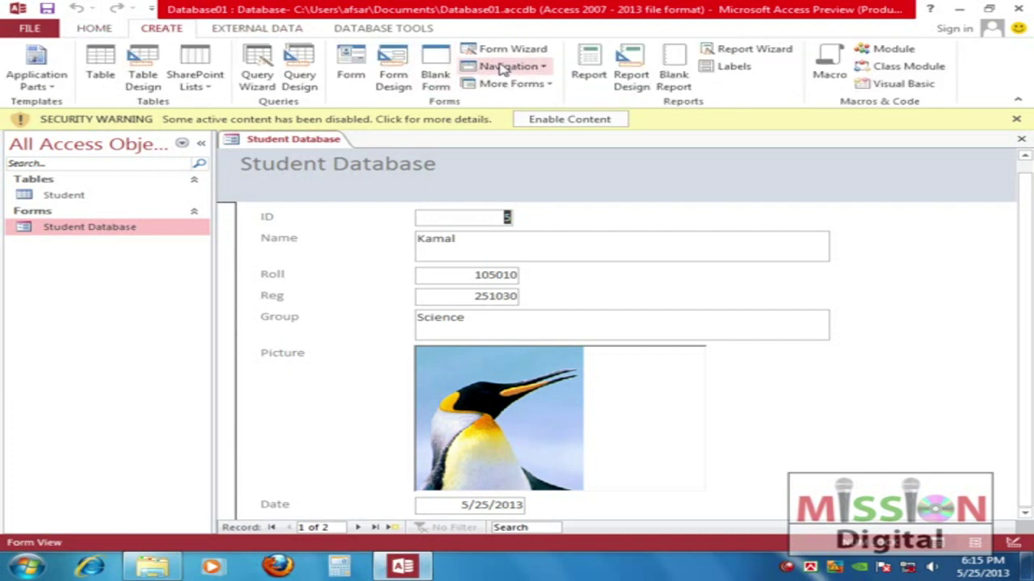
mouse_move(465, 49)
mouse_down()
mouse_move(500, 40)
mouse_move(553, 65)
mouse_move(465, 69)
mouse_move(456, 42)
mouse_up()
key(Escape)
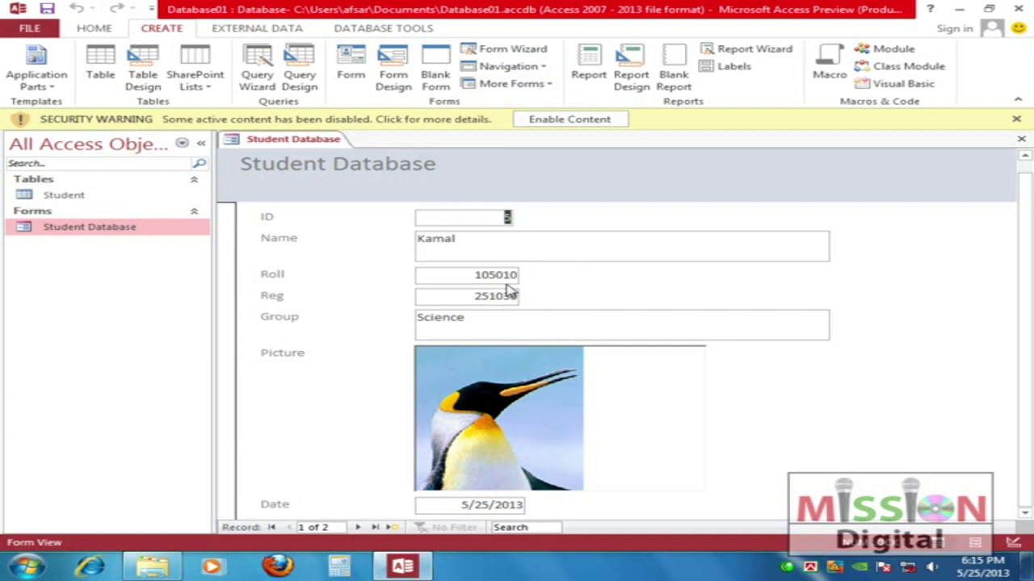
Open the Student table's datasheet and open the Student Database form in Design View
double_click(52, 196)
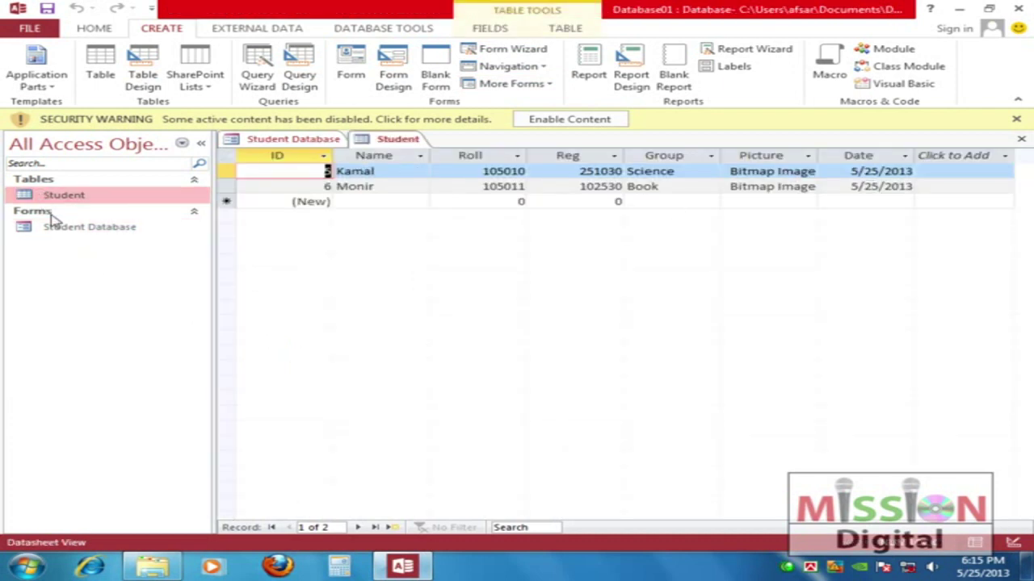
double_click(36, 234)
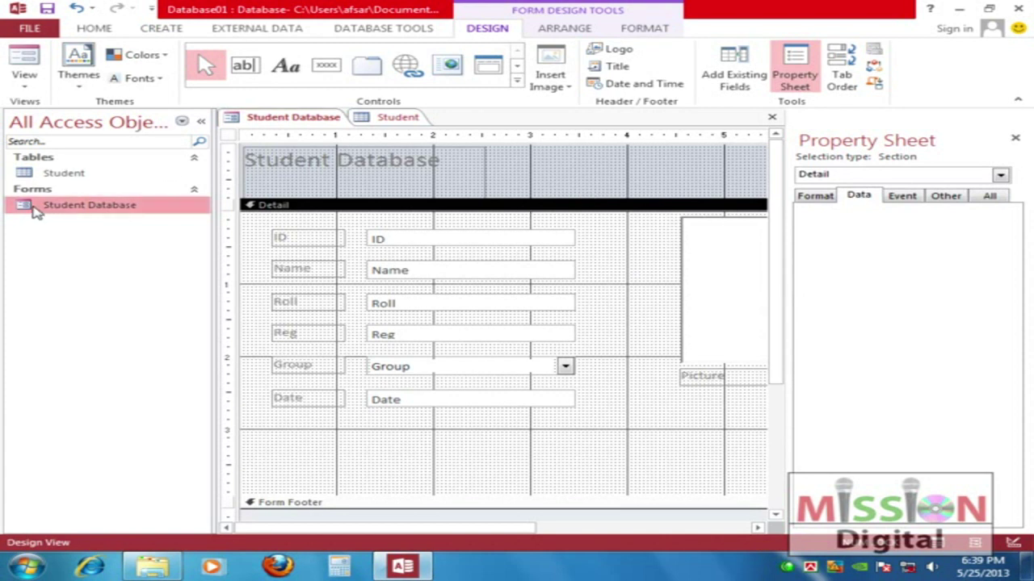
right_click(34, 206)
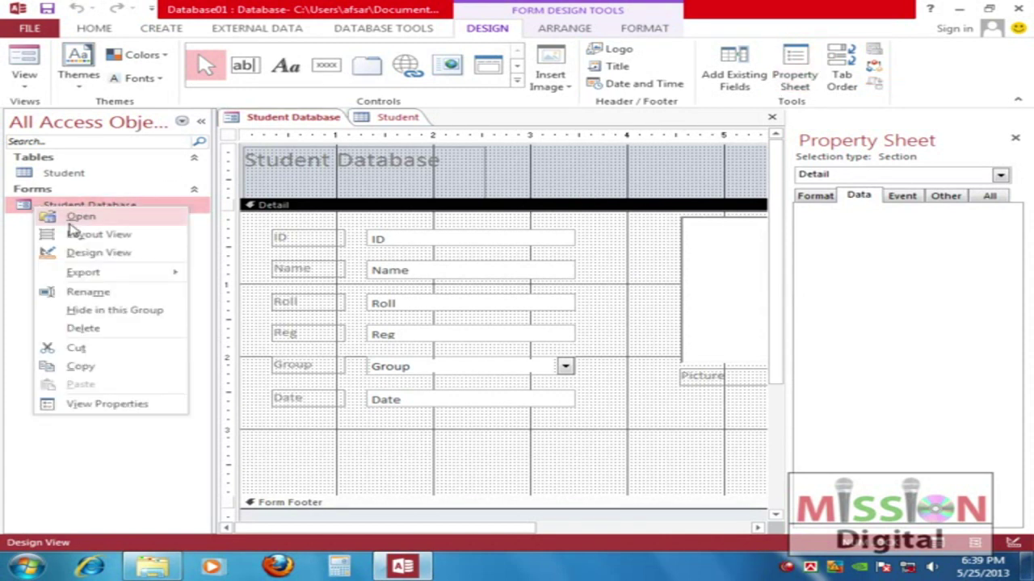
click(134, 255)
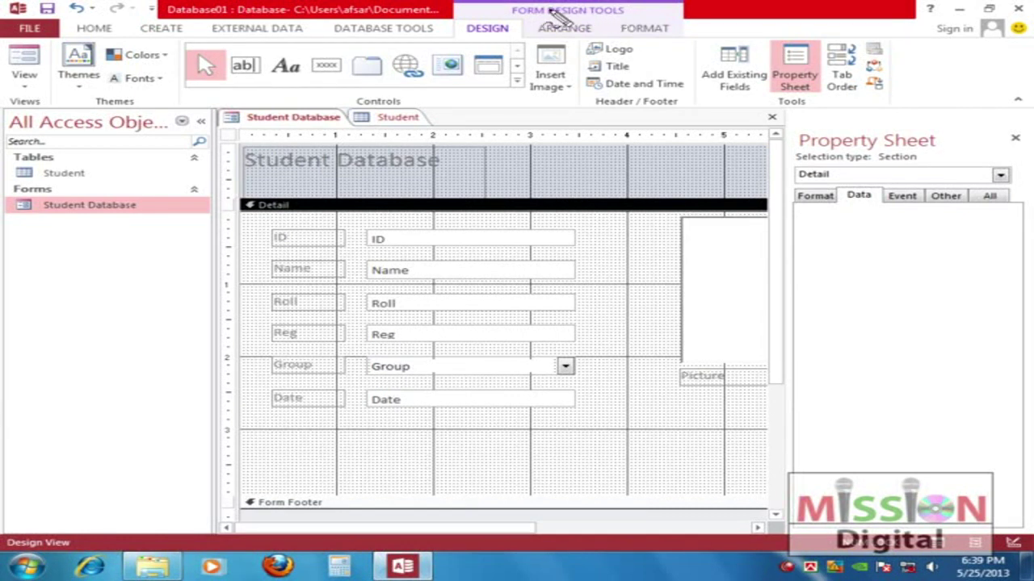
Examine the form design tools, including the available form views and the gallery of Office themes
drag(489, 18, 662, 2)
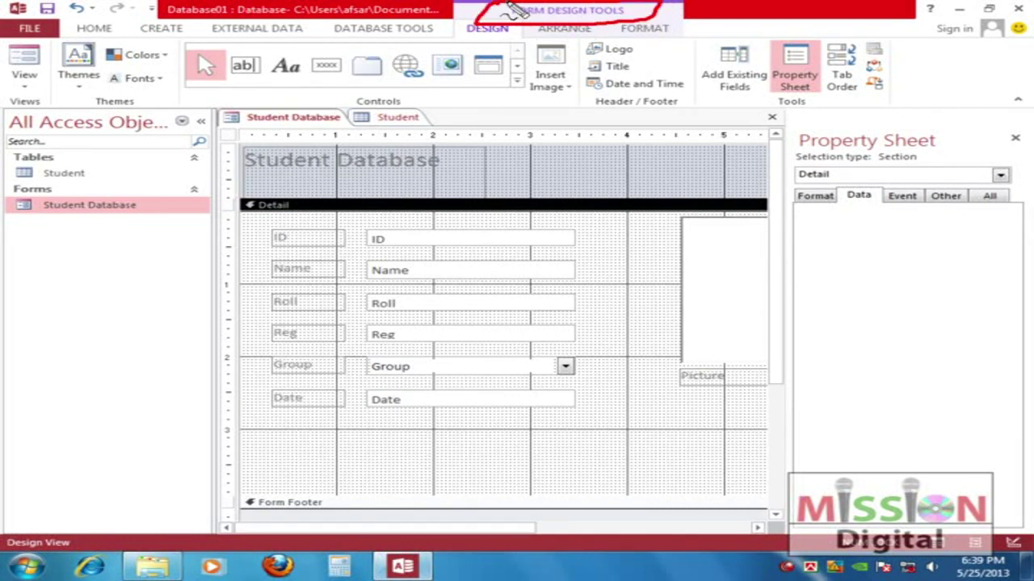
key(Escape)
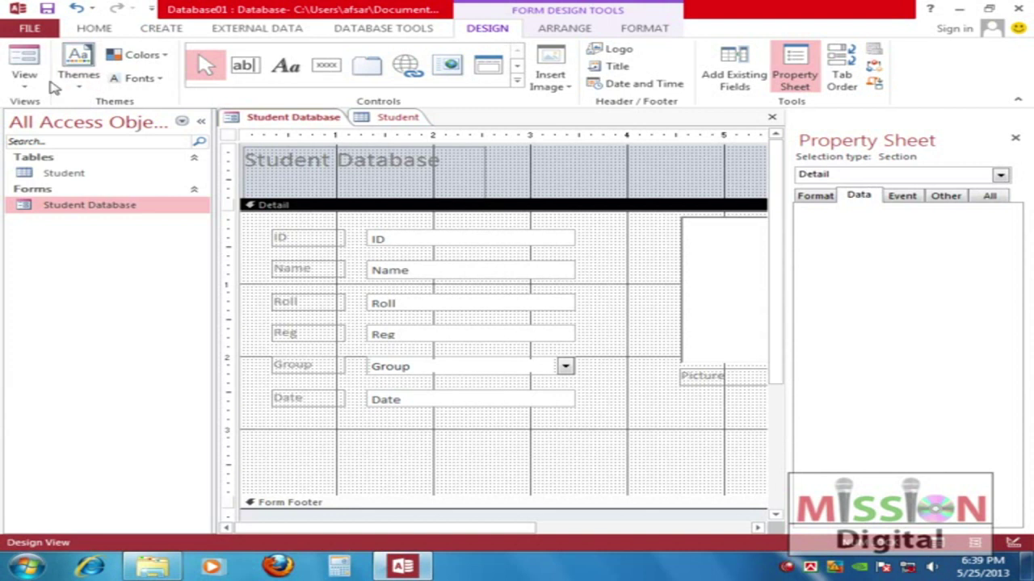
click(84, 81)
click(133, 81)
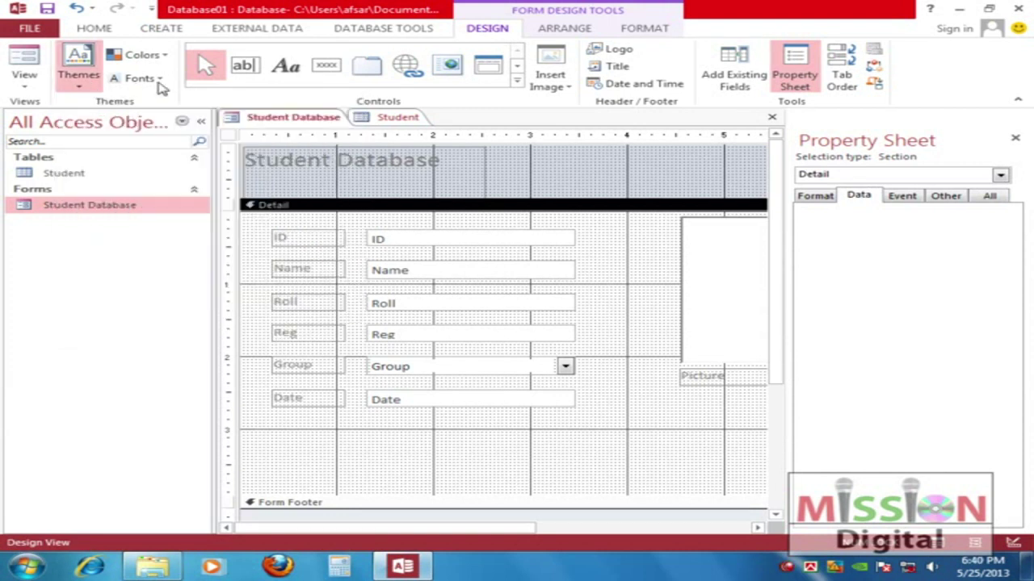
click(133, 80)
click(30, 89)
click(31, 89)
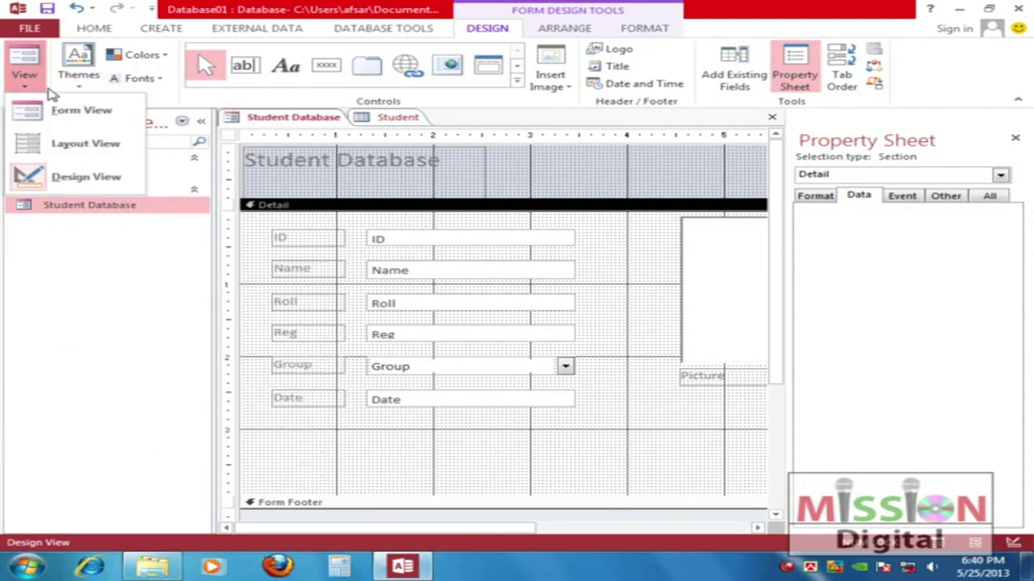
click(457, 429)
click(10, 84)
click(80, 79)
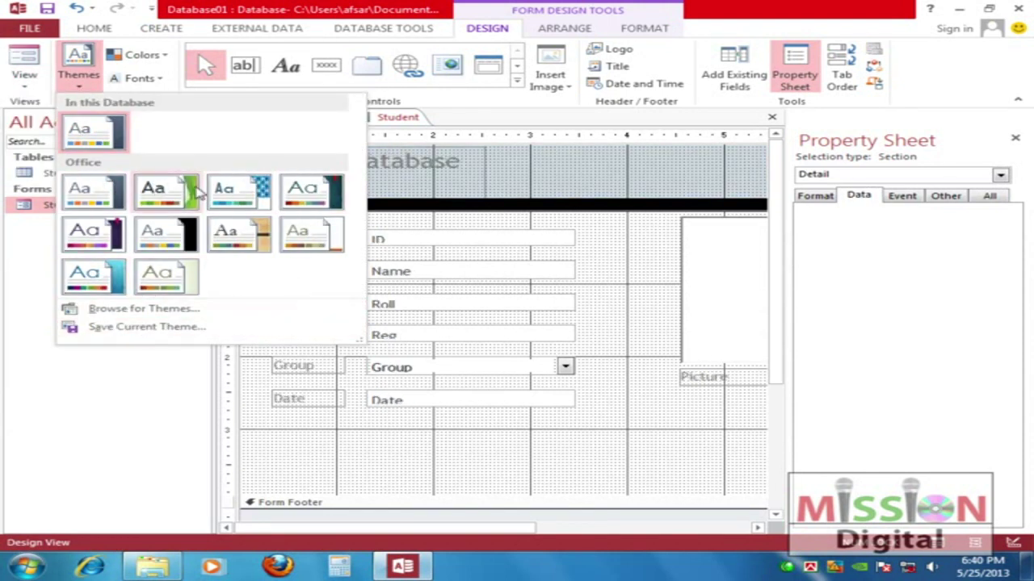
click(246, 8)
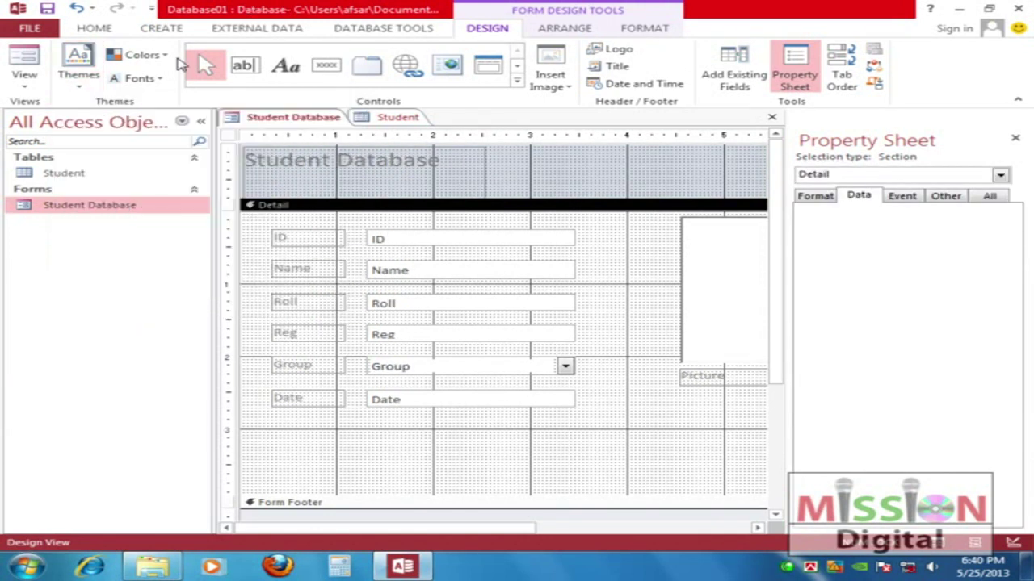
Examine the theme color and font choices and the full set of controls available for the form
click(161, 56)
click(258, 8)
click(142, 78)
click(246, 8)
click(517, 80)
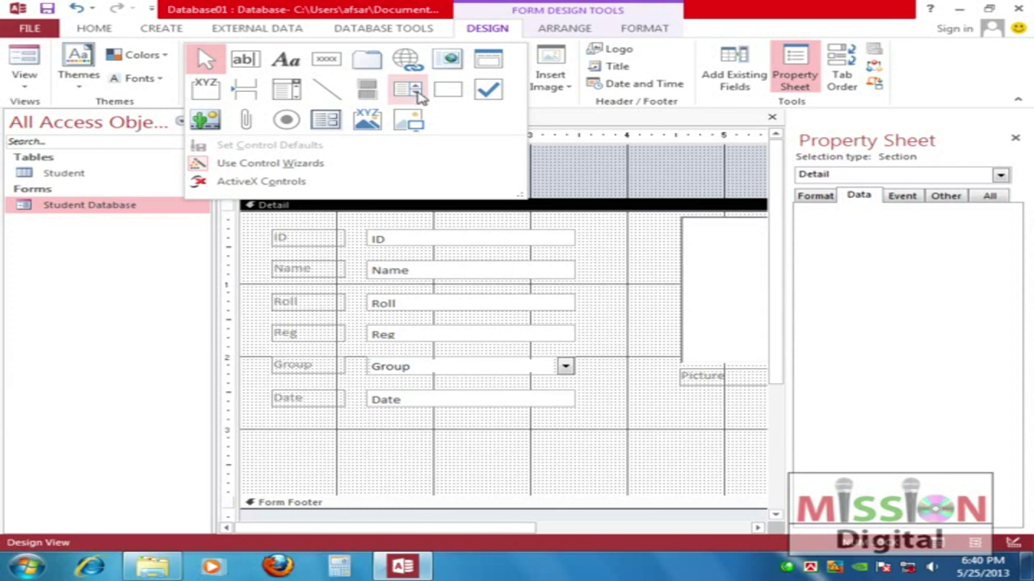
click(565, 168)
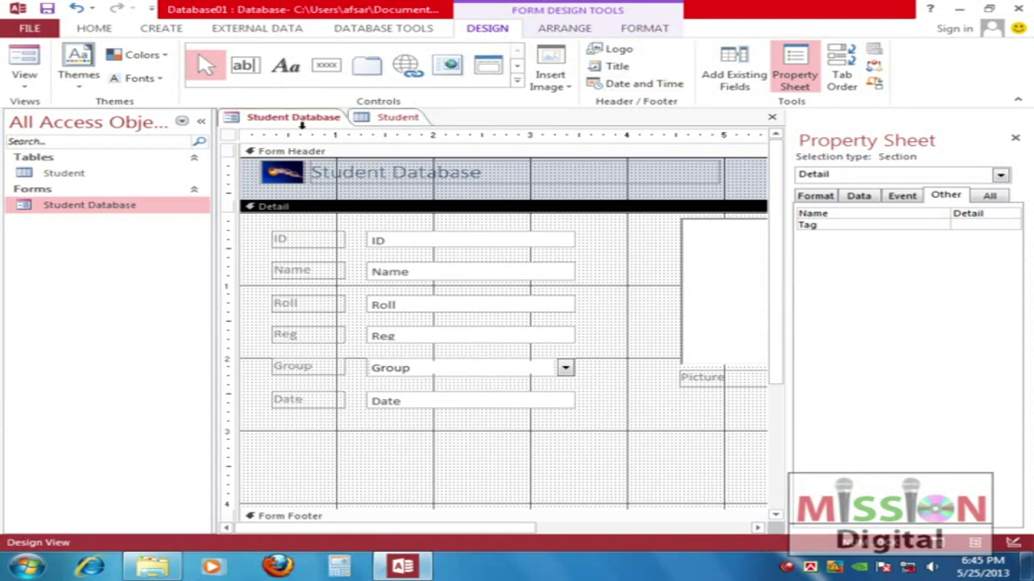
click(24, 80)
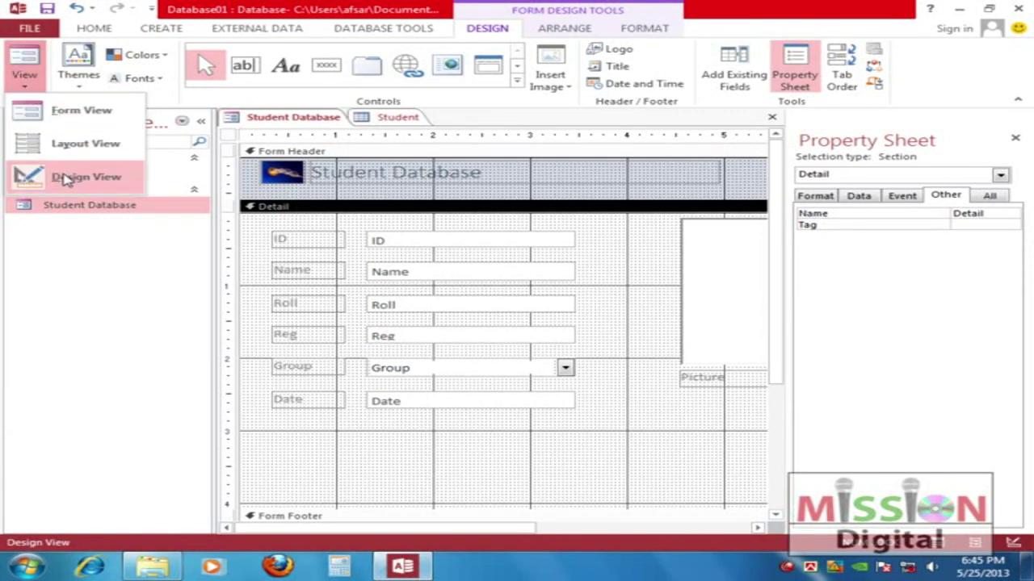
click(88, 179)
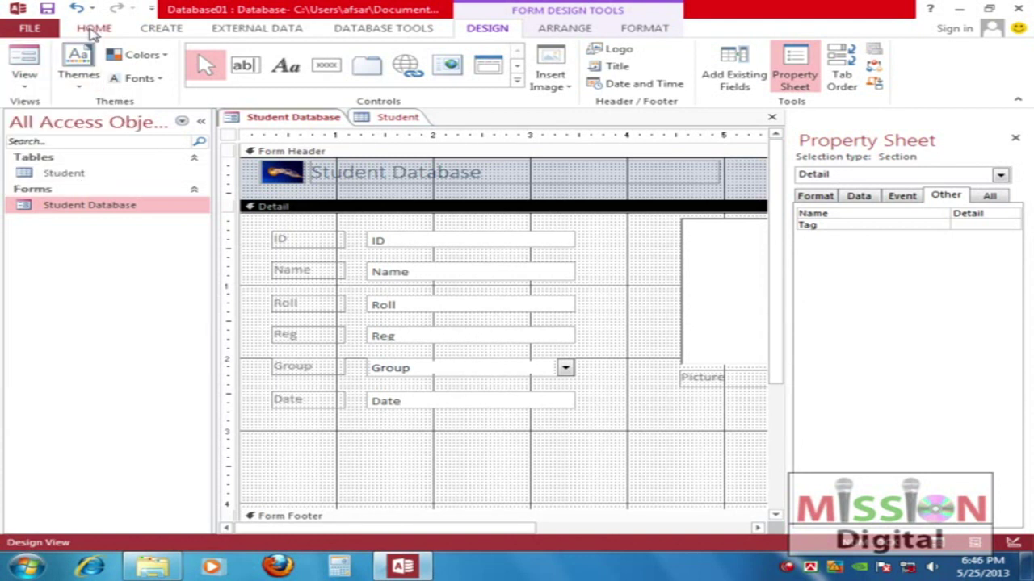
click(94, 28)
click(30, 29)
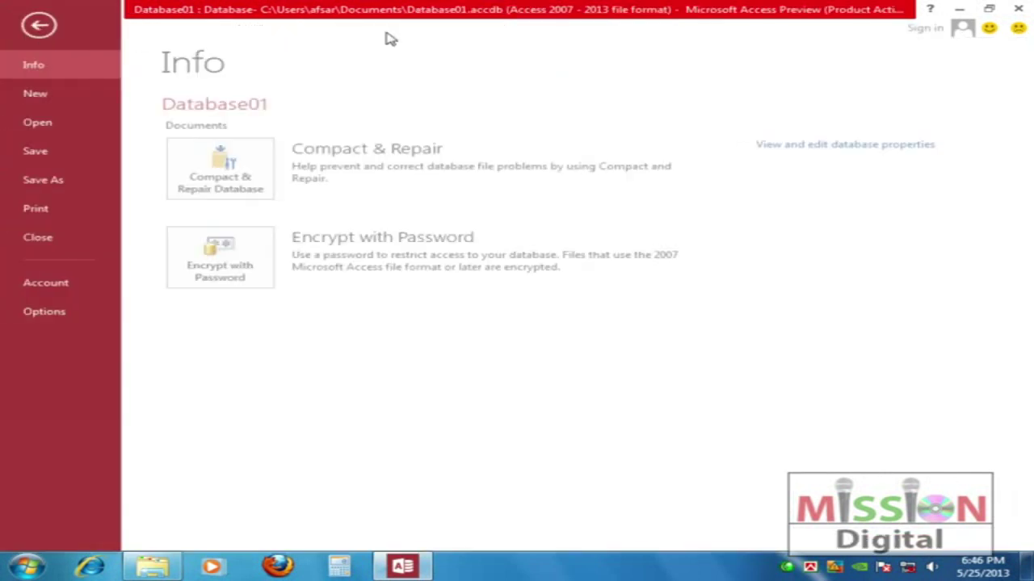
click(41, 27)
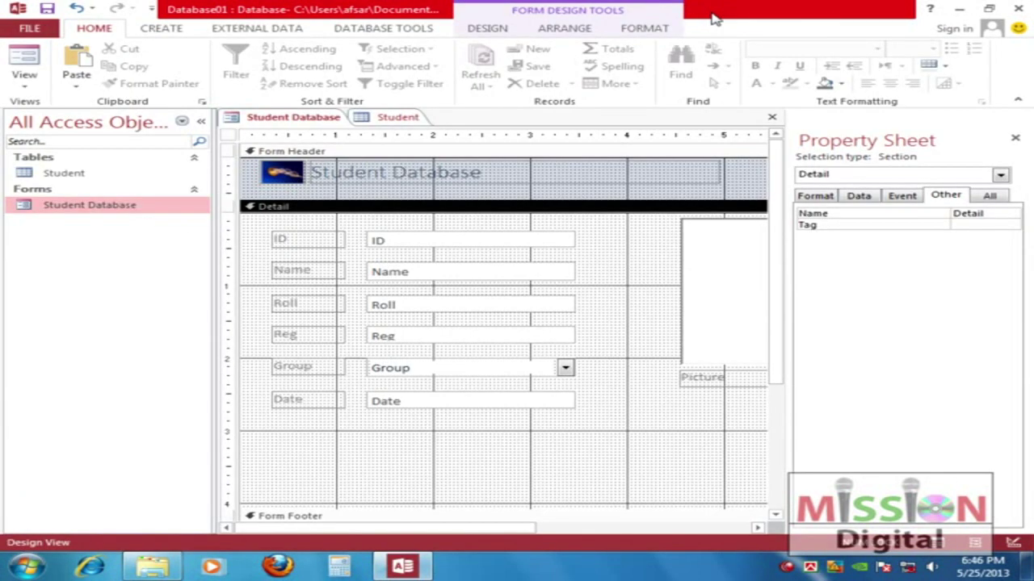
click(485, 29)
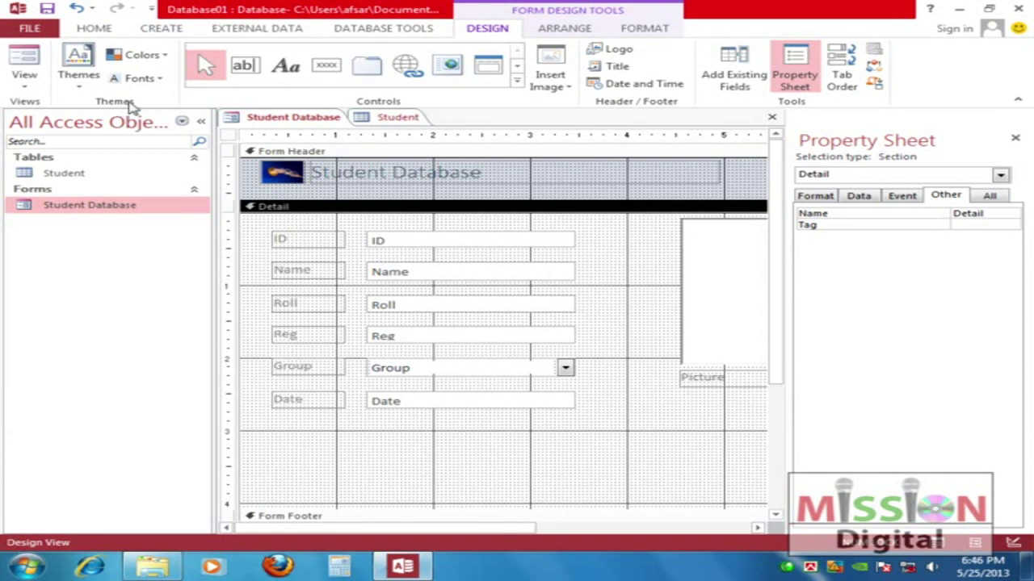
Examine the theme gallery, the full set of form controls and the image gallery available for the form
click(79, 77)
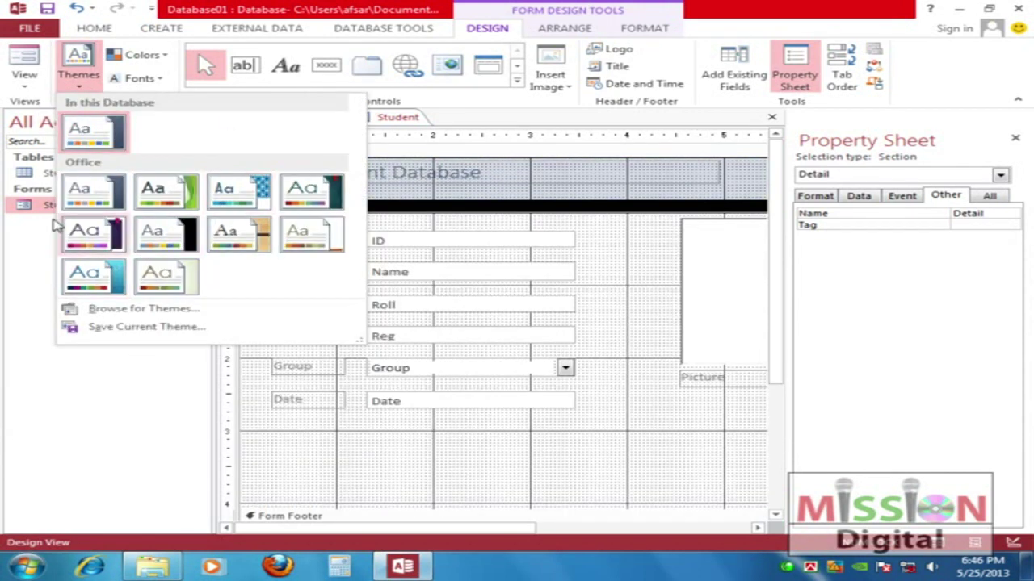
click(482, 105)
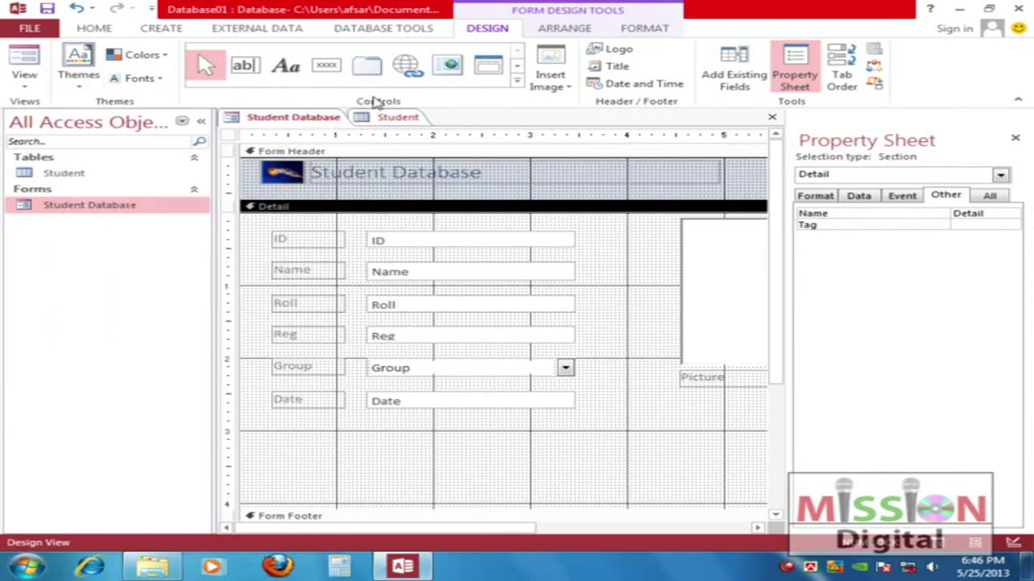
click(518, 81)
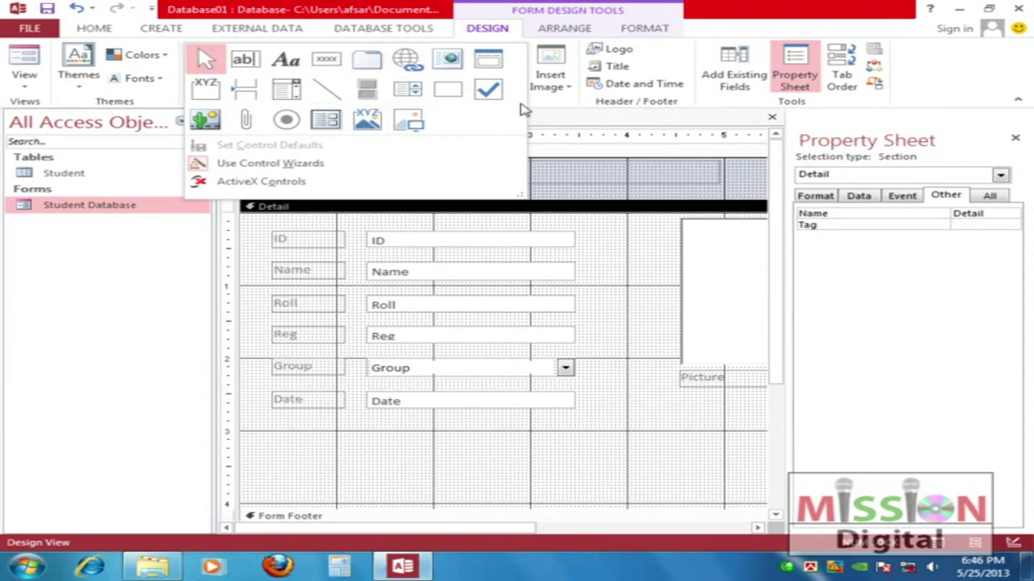
click(557, 121)
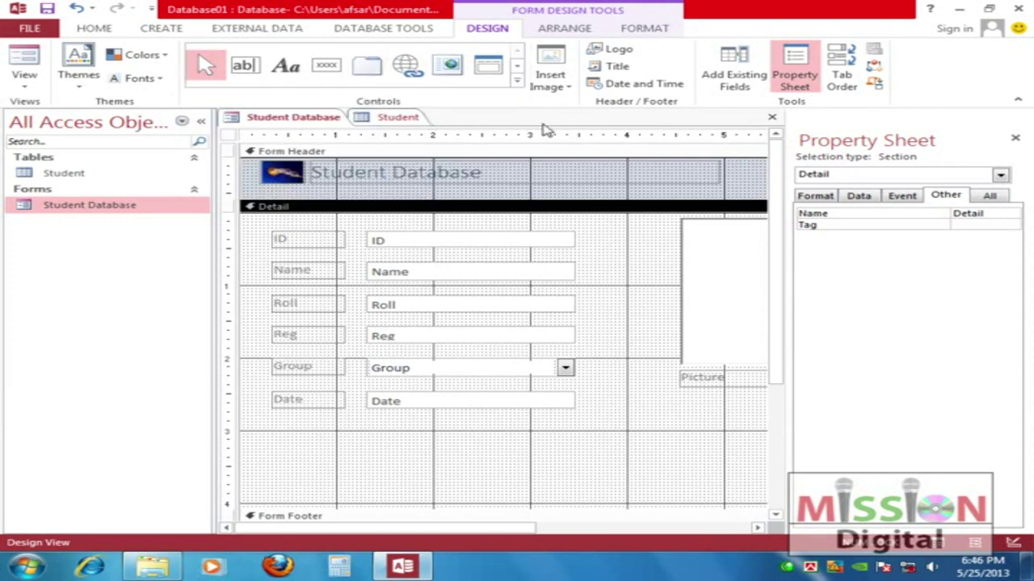
click(569, 87)
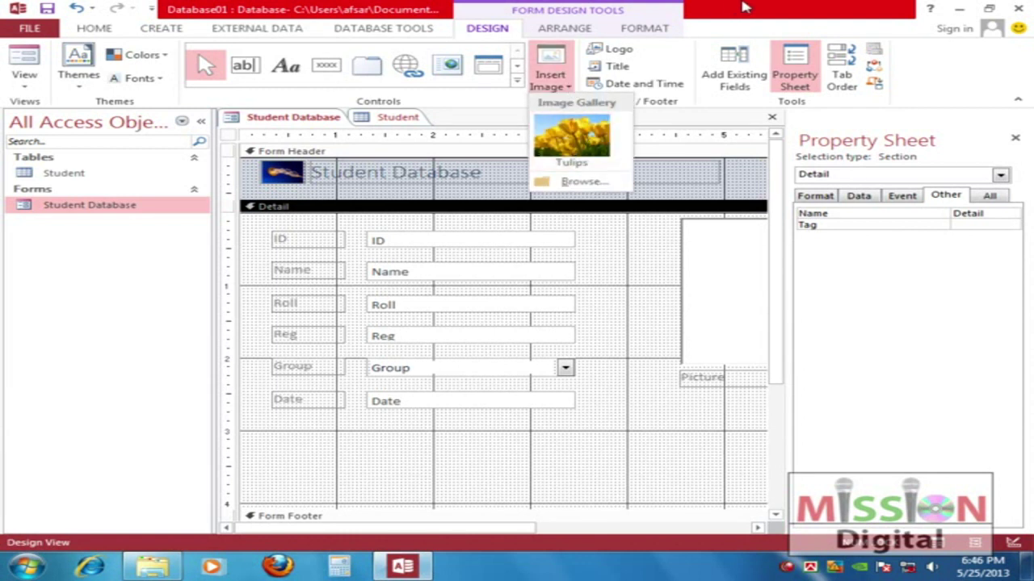
click(742, 16)
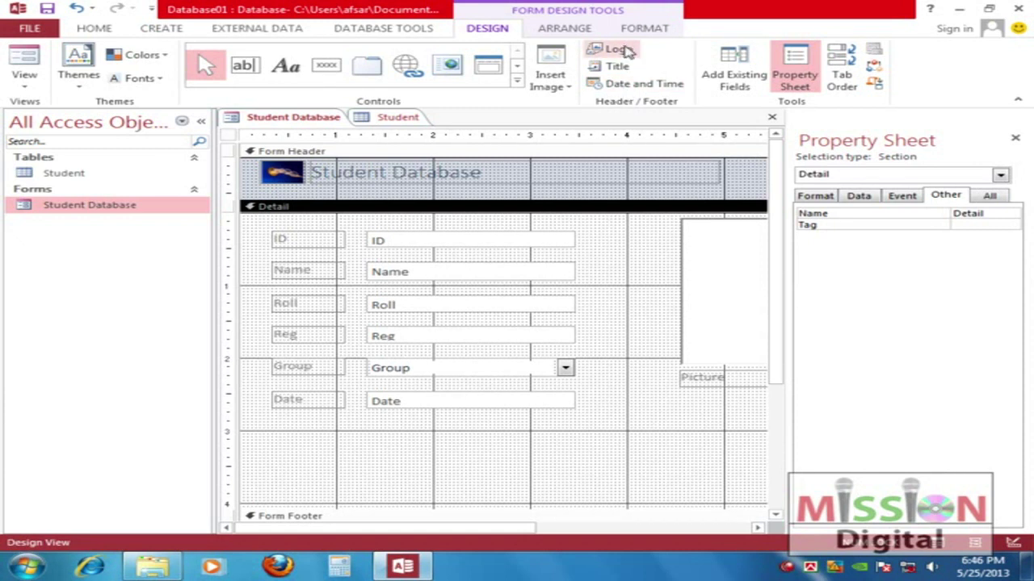
Delete the Student Database title and the jellyfish logo from the form header
click(342, 180)
key(Delete)
click(299, 177)
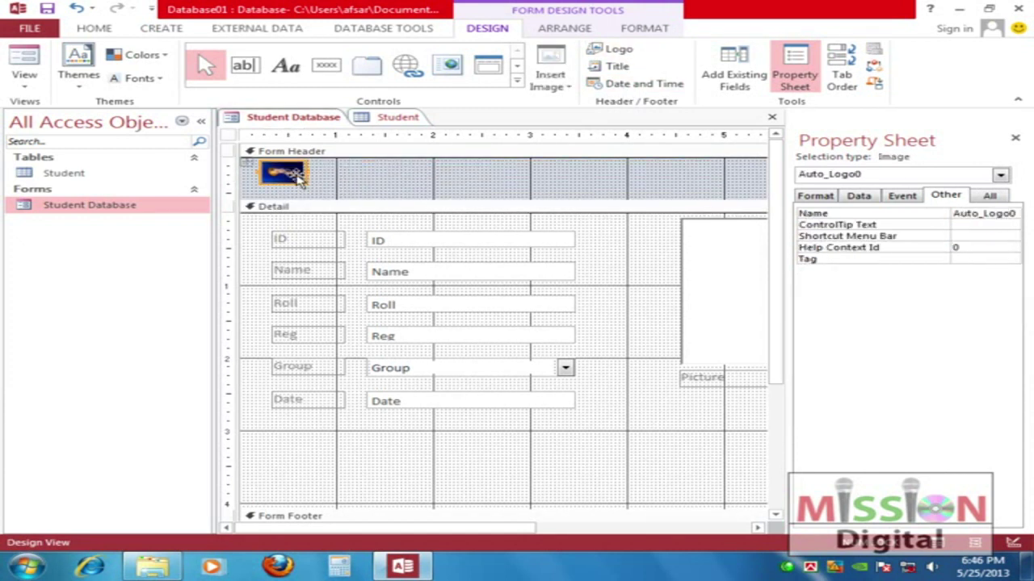
key(Delete)
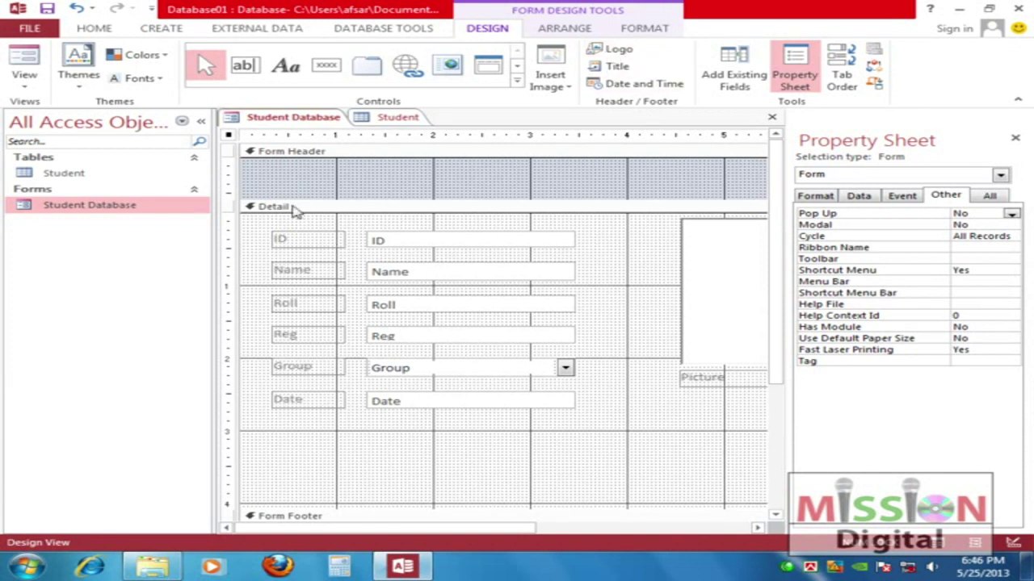
Insert Tulips.jpg from Sample Pictures as the form header's logo and add the title Student Database beside it
click(615, 49)
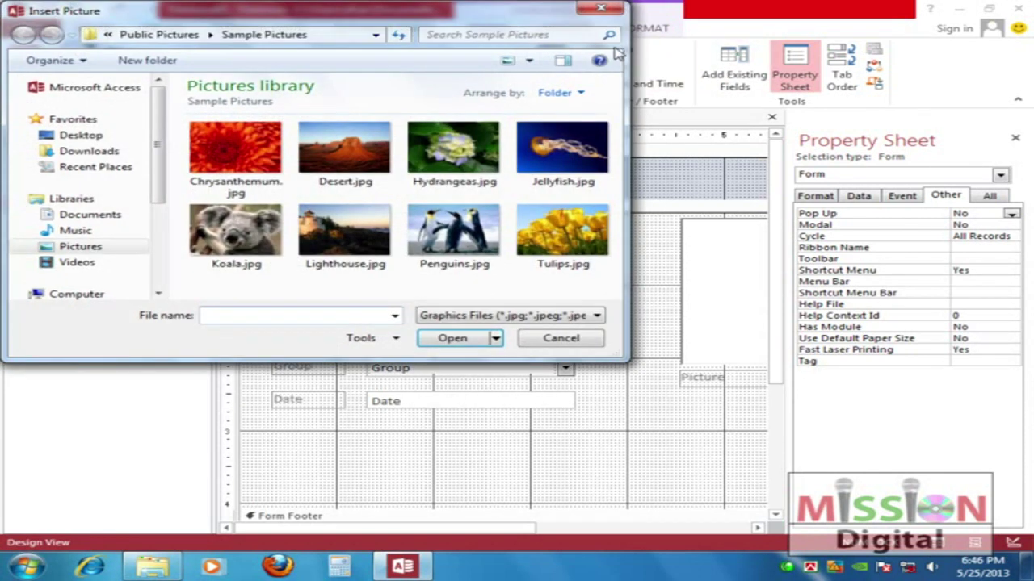
key(Escape)
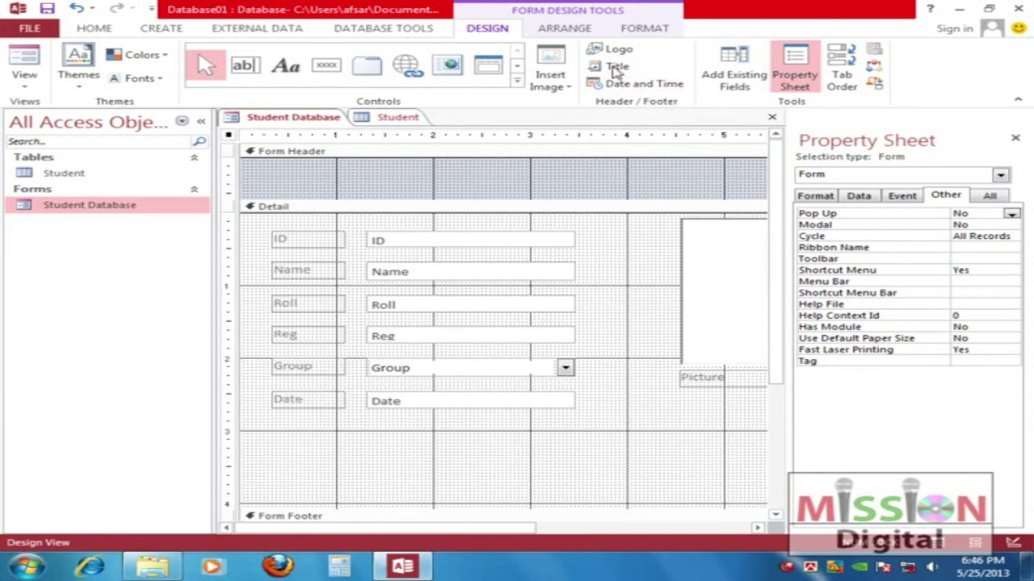
click(616, 48)
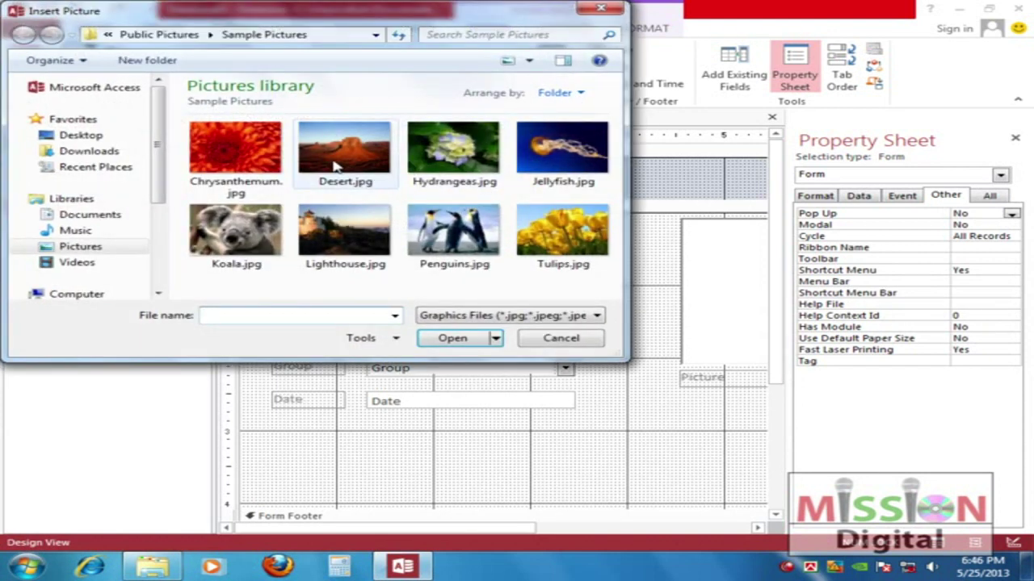
click(567, 158)
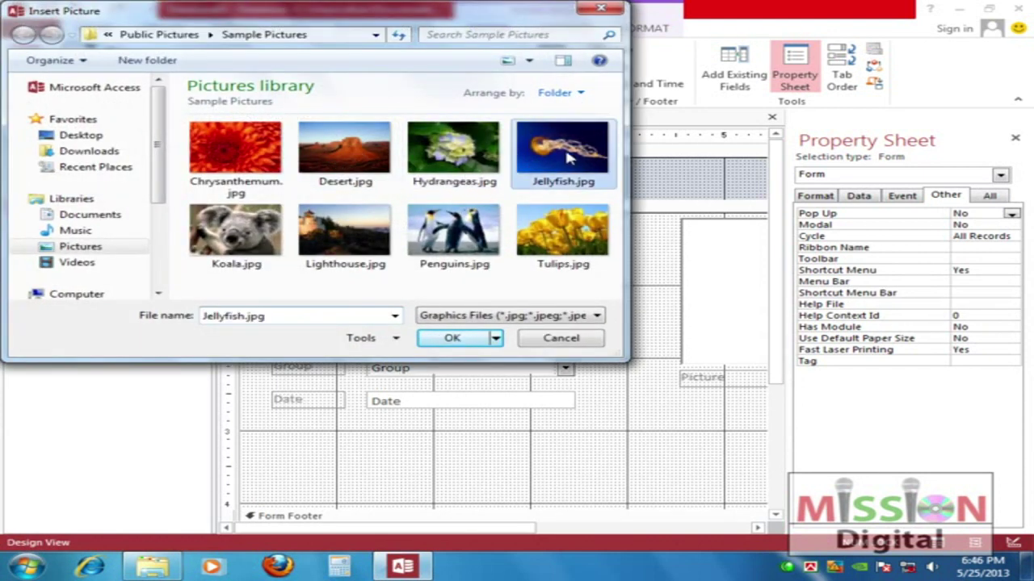
double_click(539, 226)
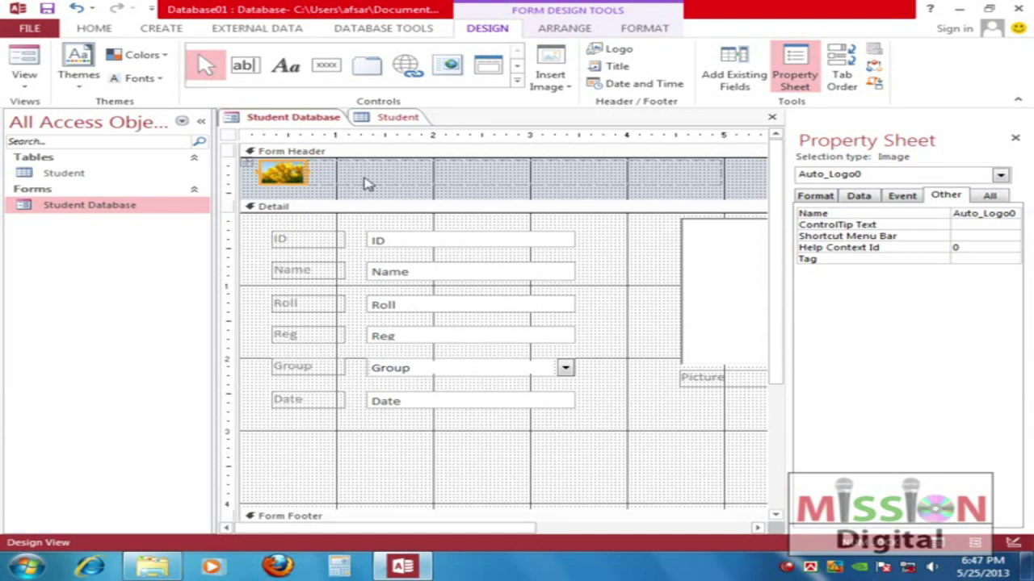
click(615, 67)
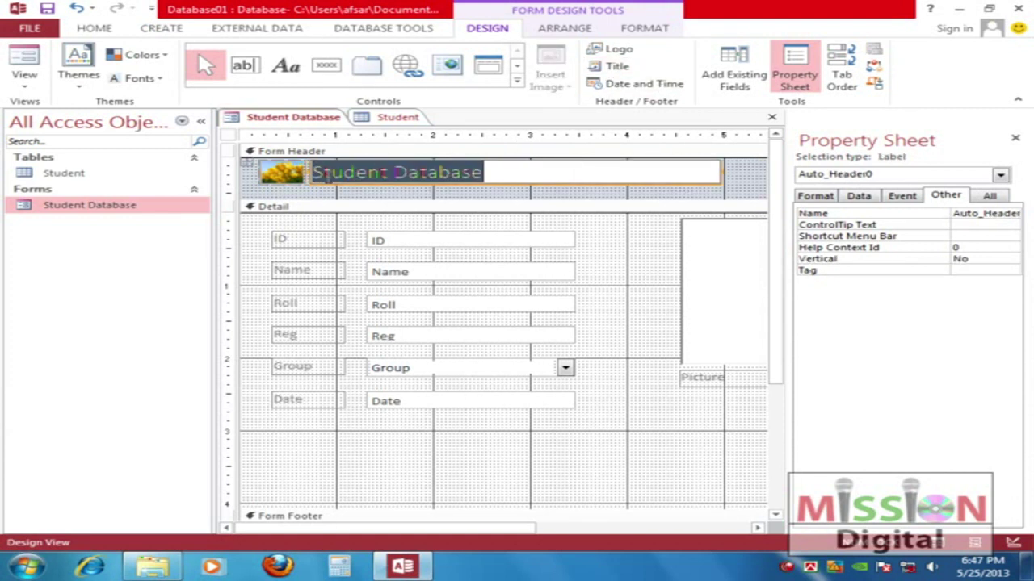
click(535, 192)
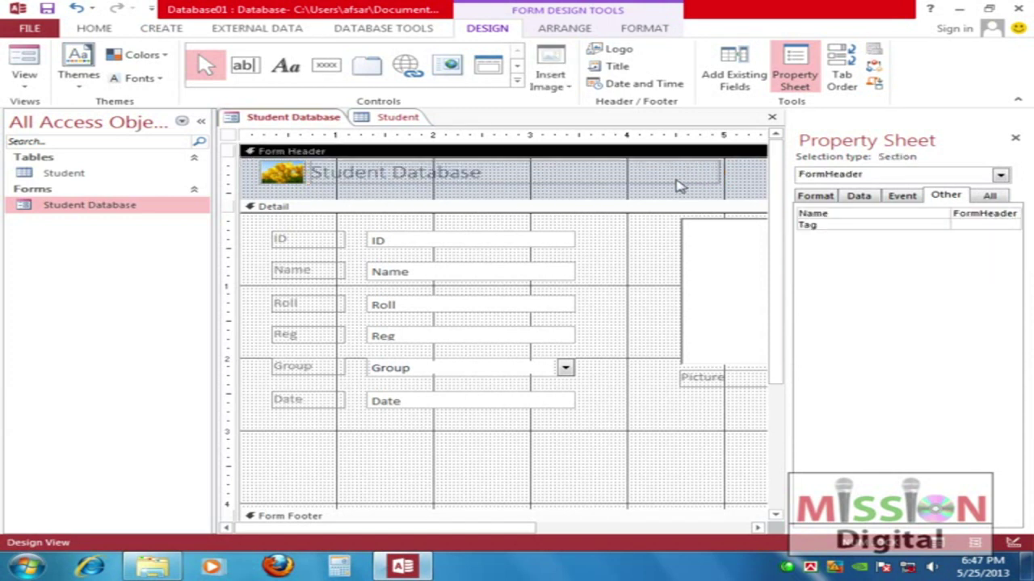
Examine the date and time formats available for the form header without inserting any
click(630, 84)
drag(537, 124, 638, 185)
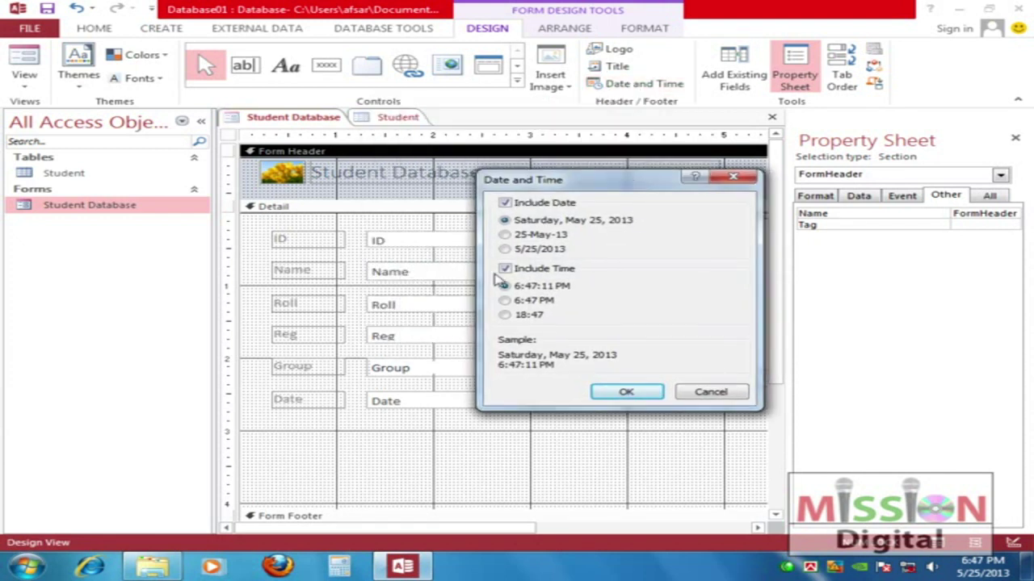
click(691, 387)
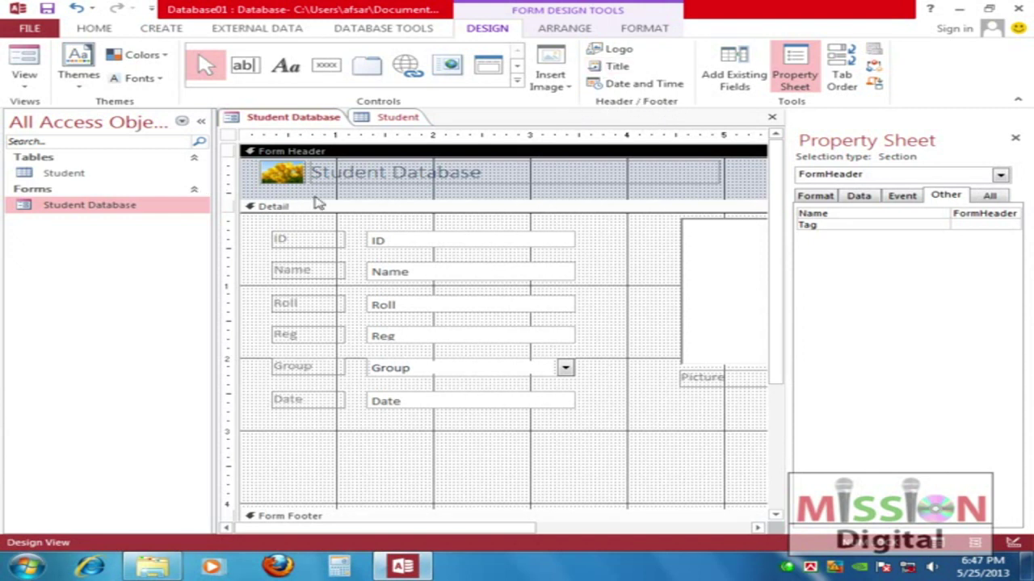
Clear the Group entry of the first student record in the Student Database form
mouse_move(771, 231)
mouse_down()
mouse_move(768, 347)
mouse_move(777, 224)
mouse_up()
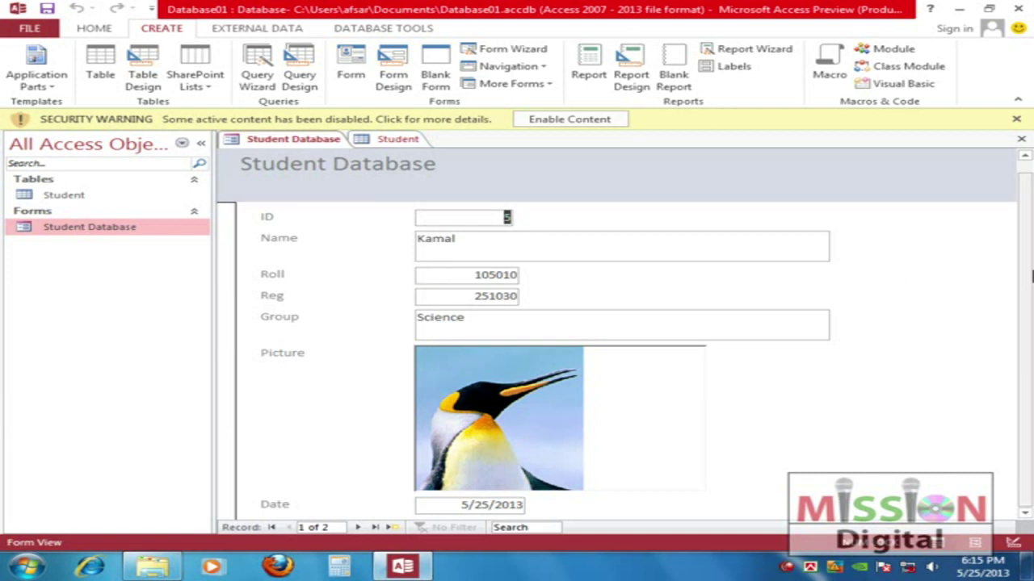
scroll(1025, 276, up, 1)
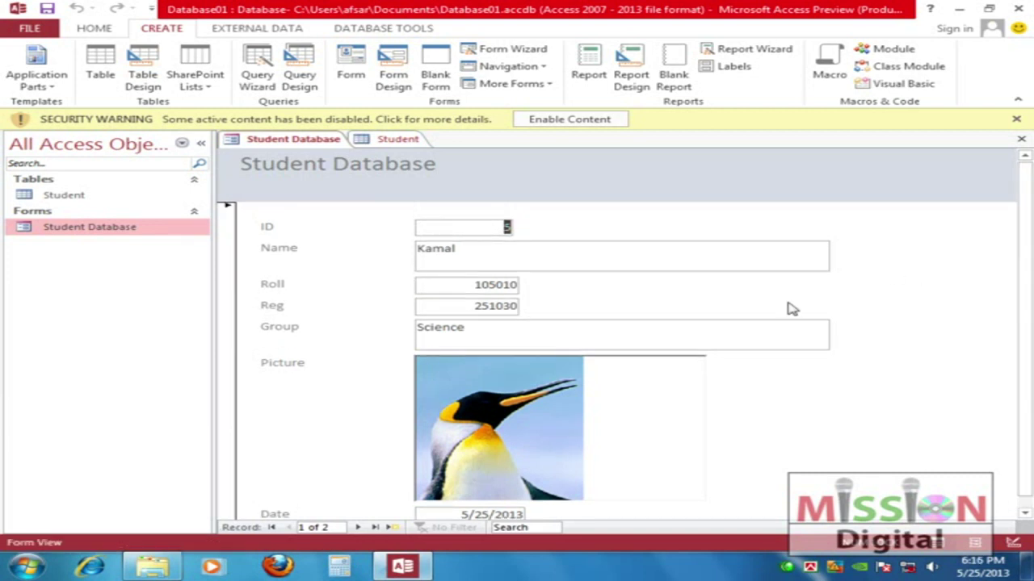
click(474, 331)
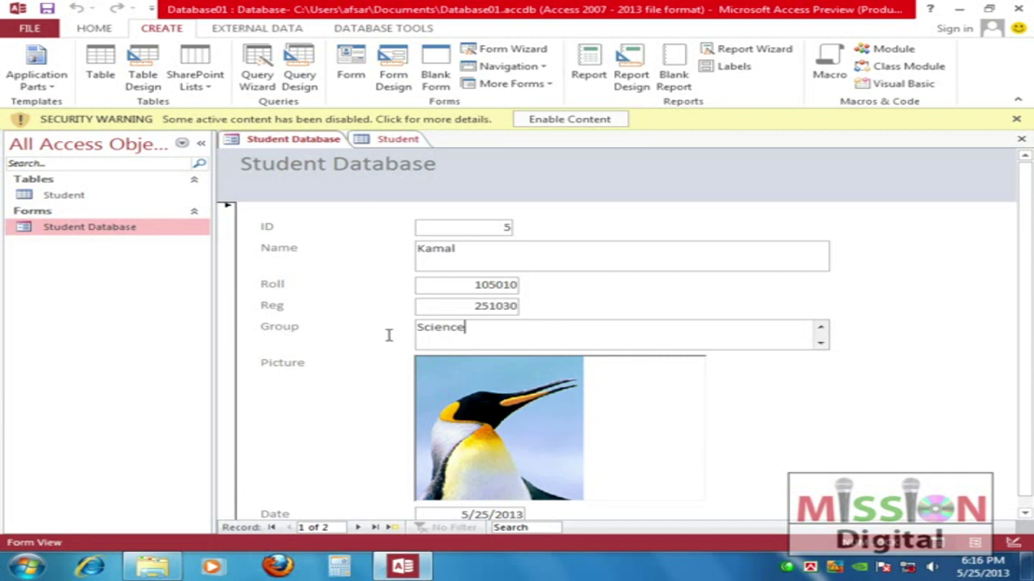
drag(496, 335, 408, 332)
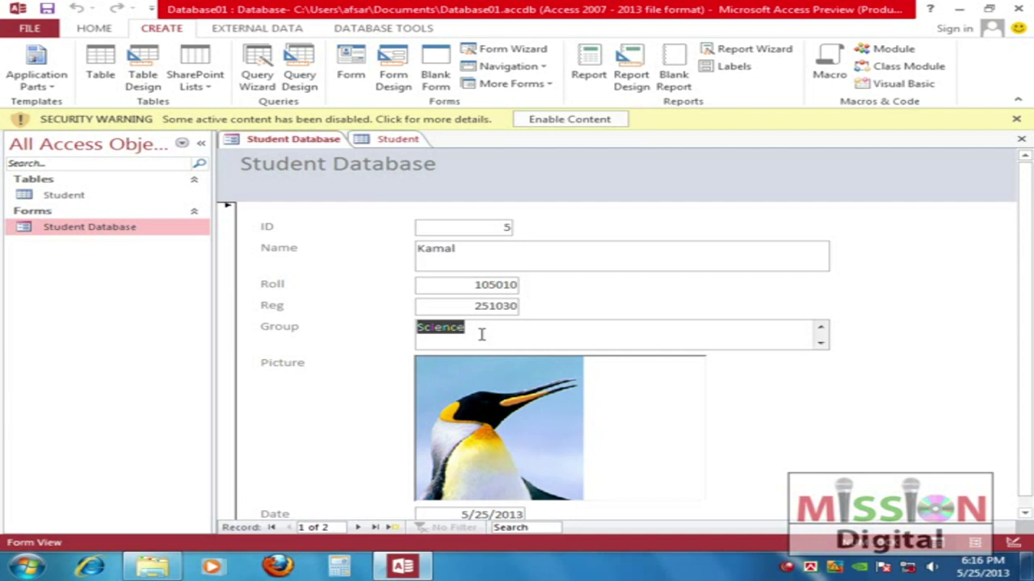
key(Delete)
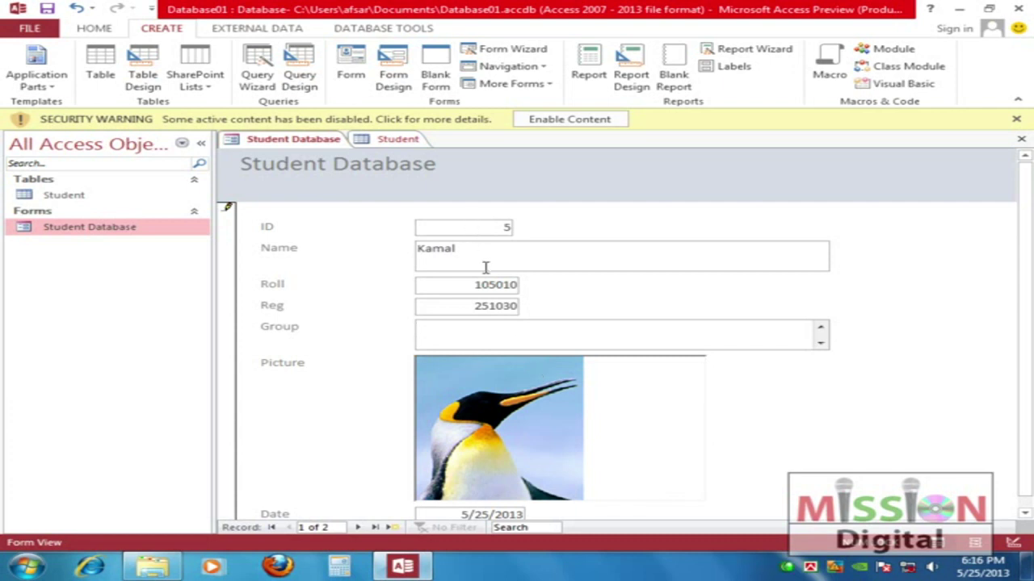
Switch the Student Database form to Layout View
scroll(1025, 279, down, 1)
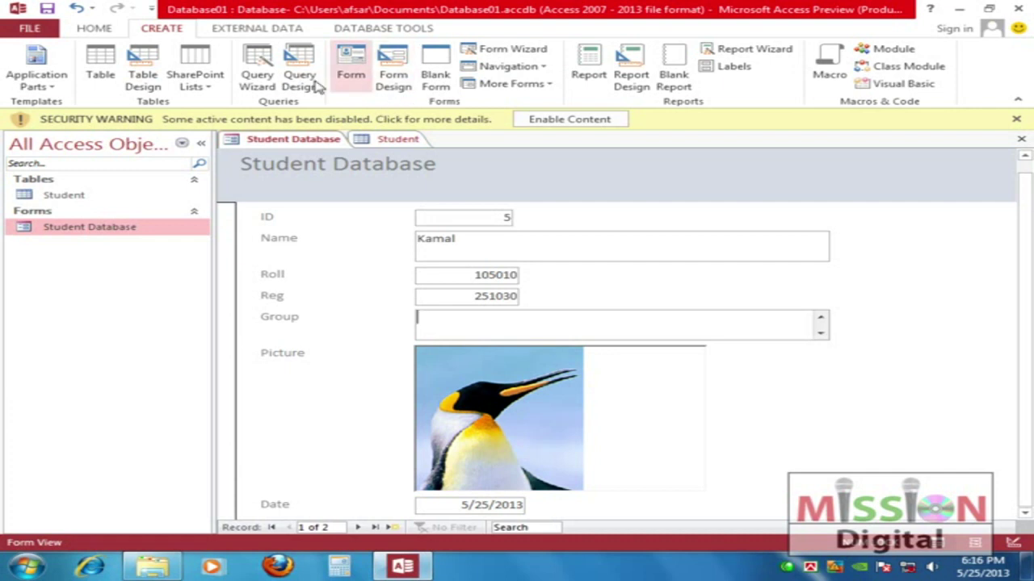
click(42, 88)
click(105, 34)
click(24, 74)
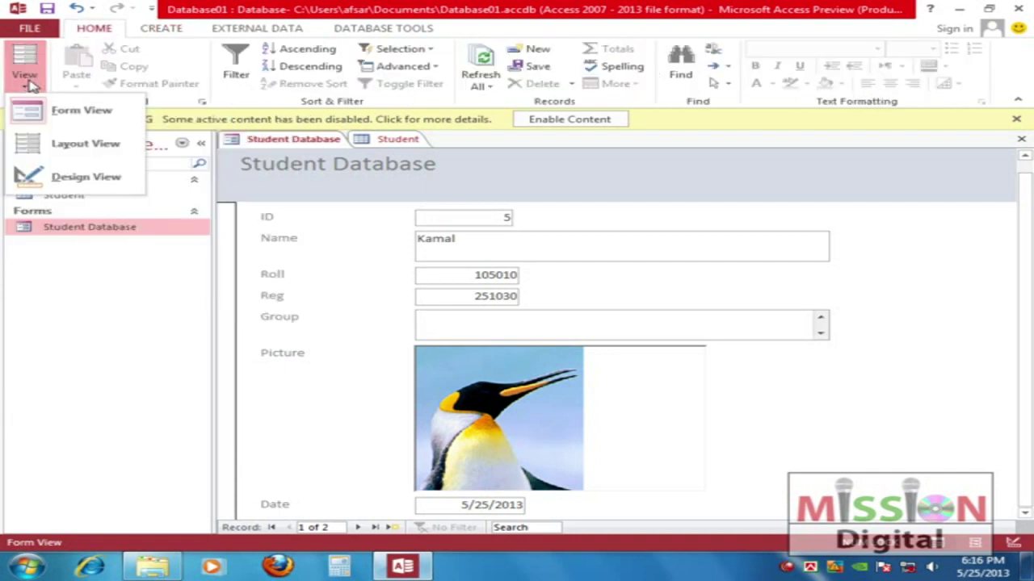
click(86, 144)
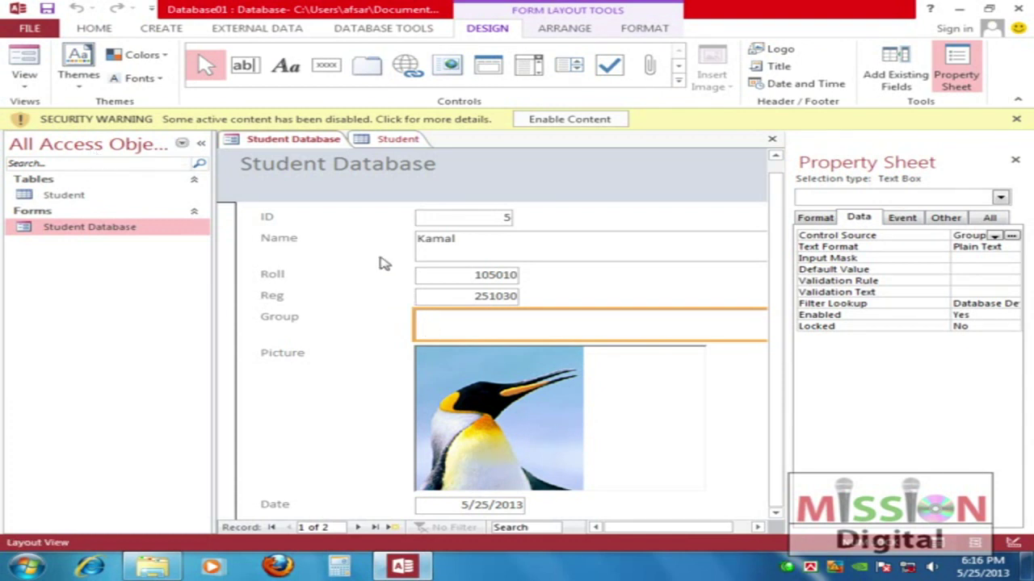
Enable the database's disabled active content and reopen the Student Database form
click(559, 123)
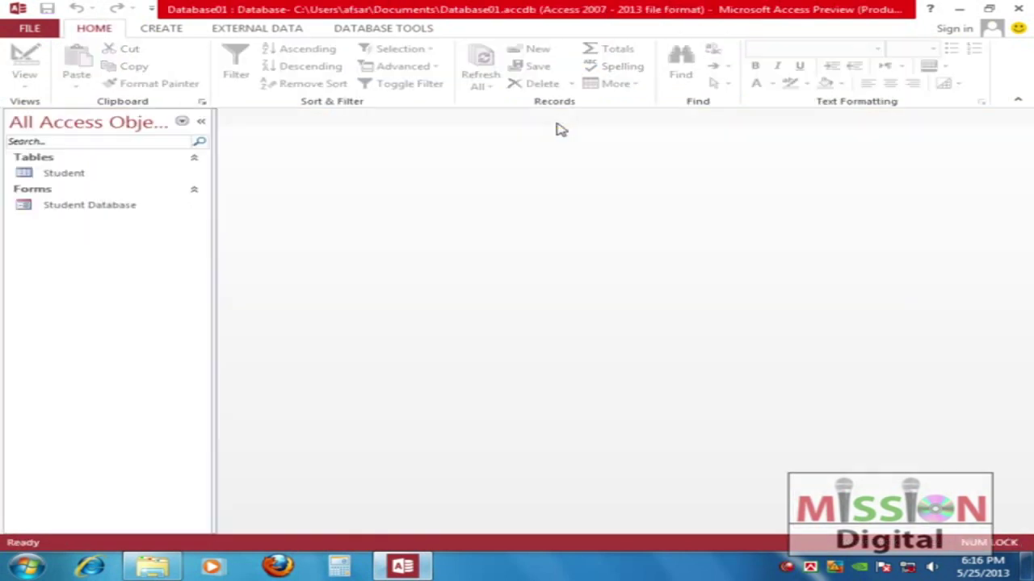
double_click(63, 208)
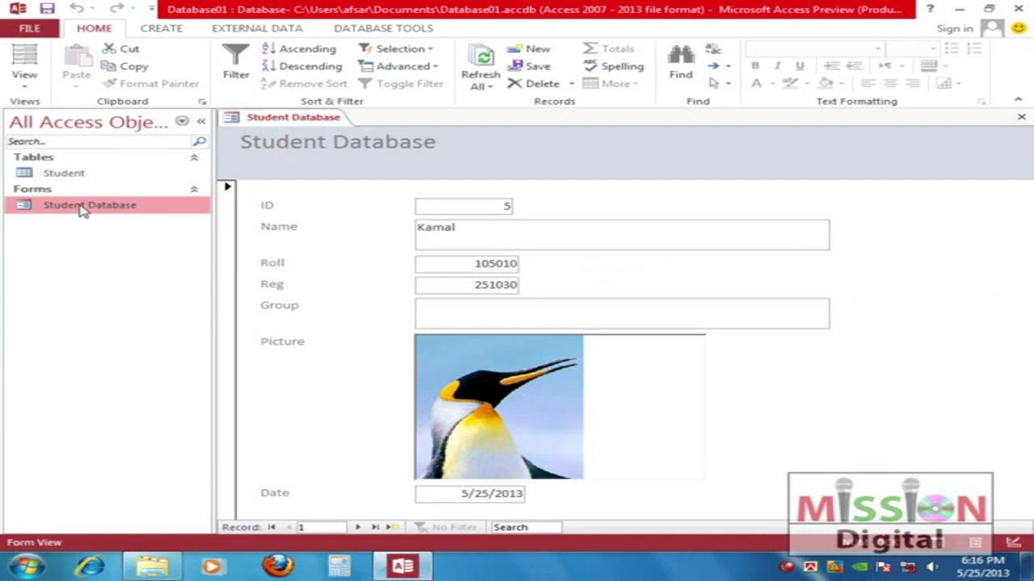
click(171, 31)
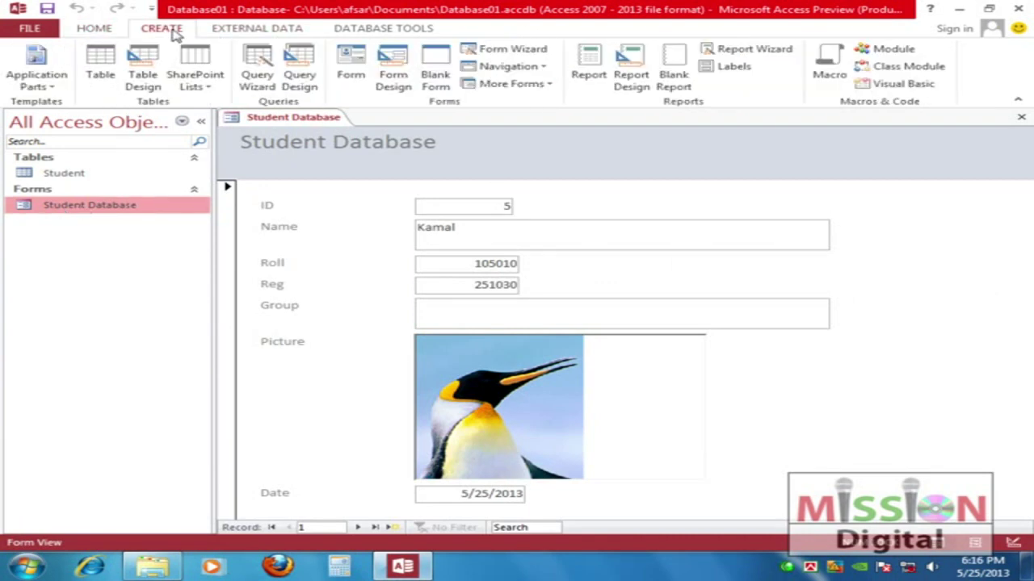
click(401, 91)
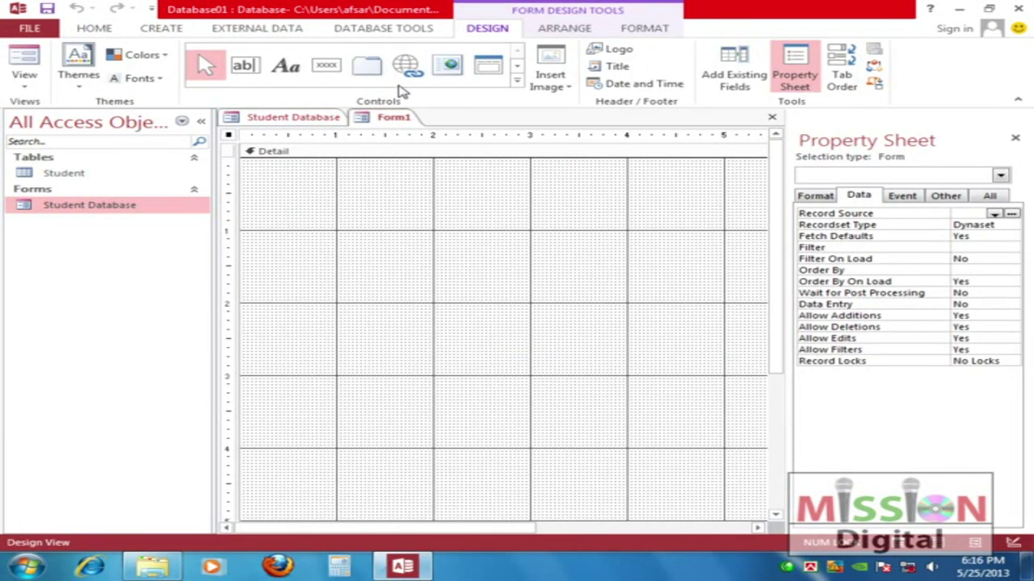
click(771, 117)
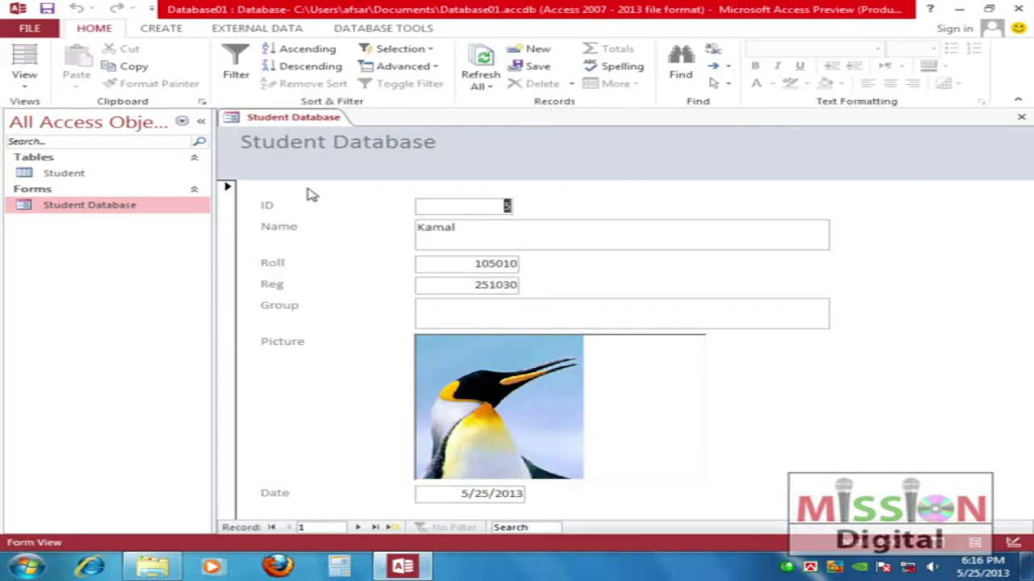
Switch the Student Database form to Layout View and open it in Design View
right_click(388, 203)
click(420, 230)
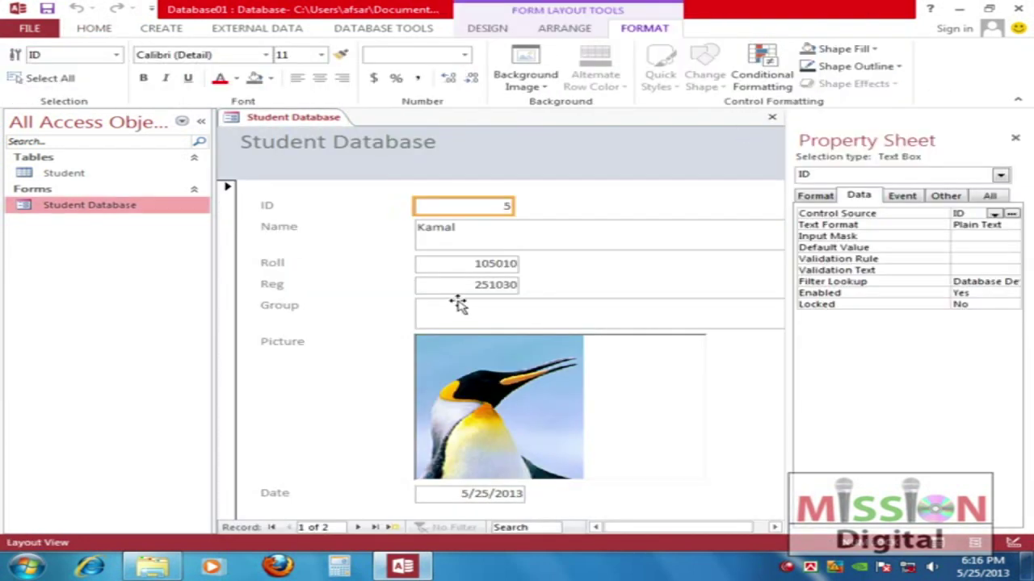
right_click(57, 208)
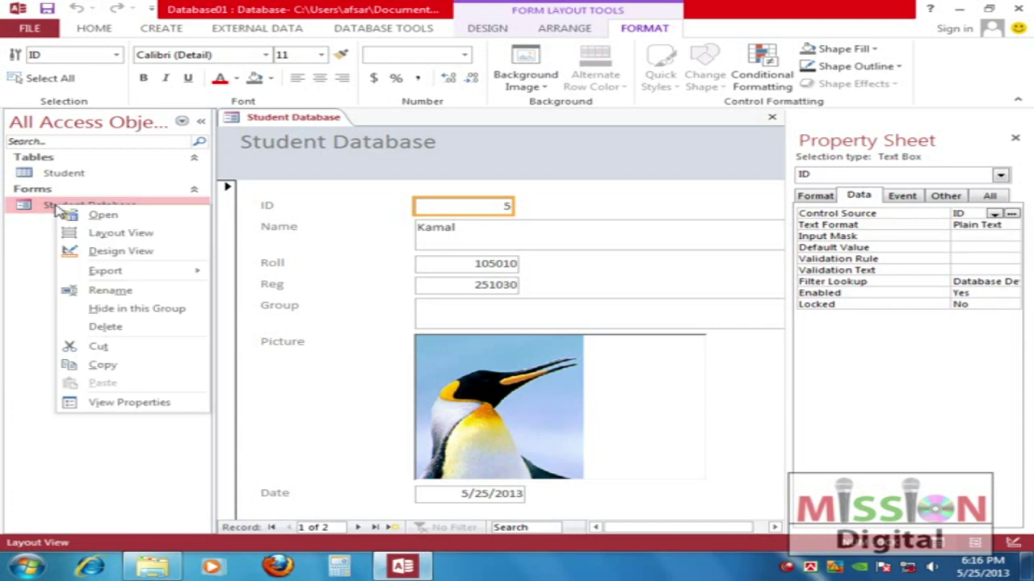
click(104, 253)
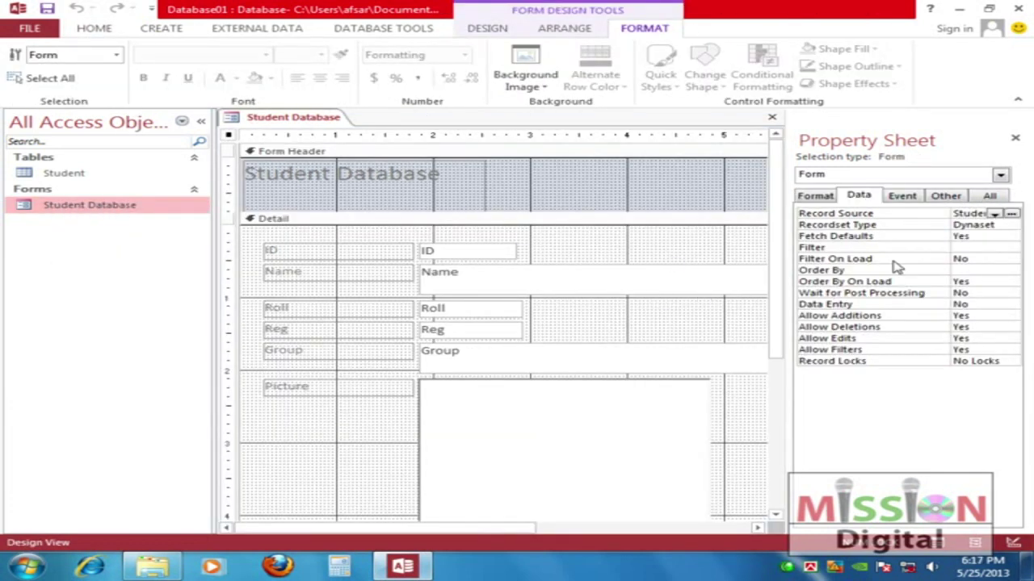
Shorten the Name text box to end at about the 4-inch ruler mark and reduce its height to a single line
click(572, 282)
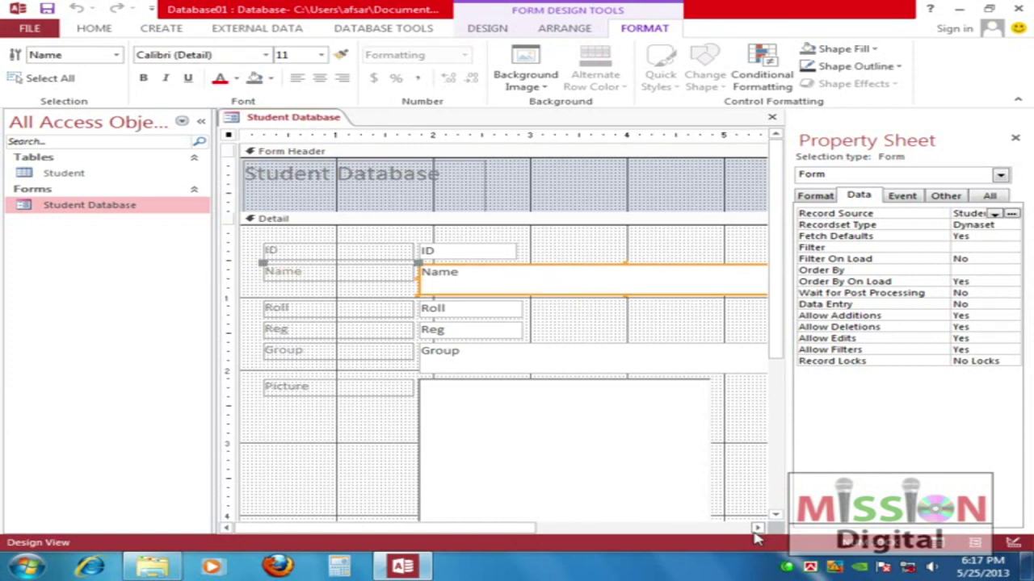
click(756, 527)
click(639, 282)
drag(639, 279, 342, 278)
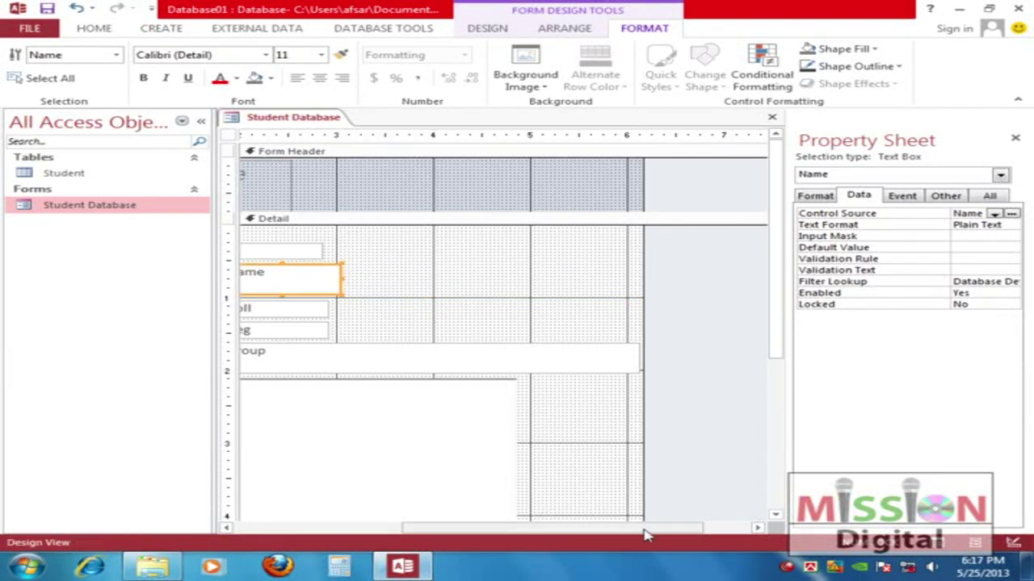
drag(645, 530, 477, 530)
drag(533, 277, 629, 279)
drag(521, 292, 520, 283)
Compare the Group field in the form with the Group column in the Student table
click(593, 365)
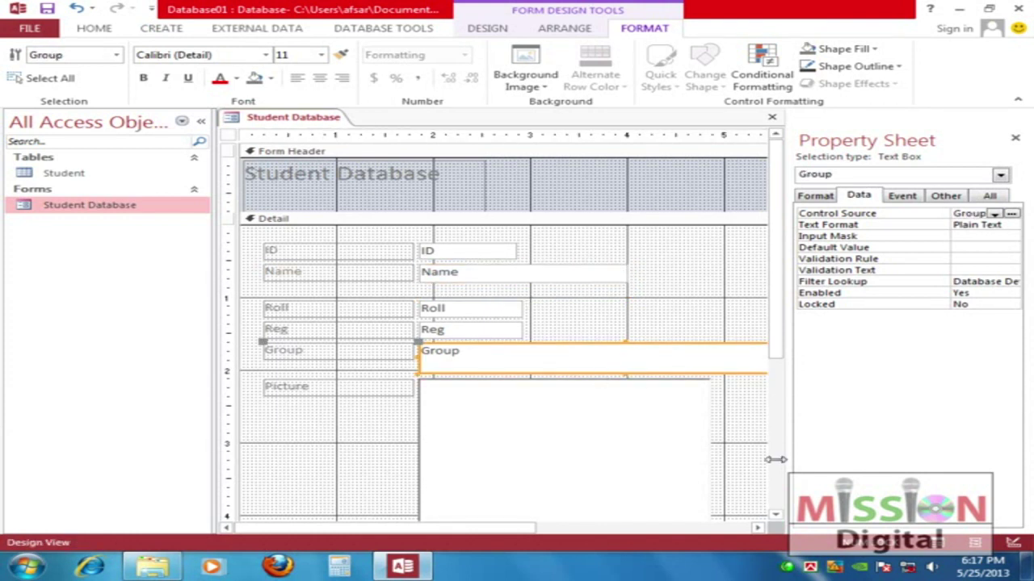
click(774, 514)
drag(776, 457, 744, 317)
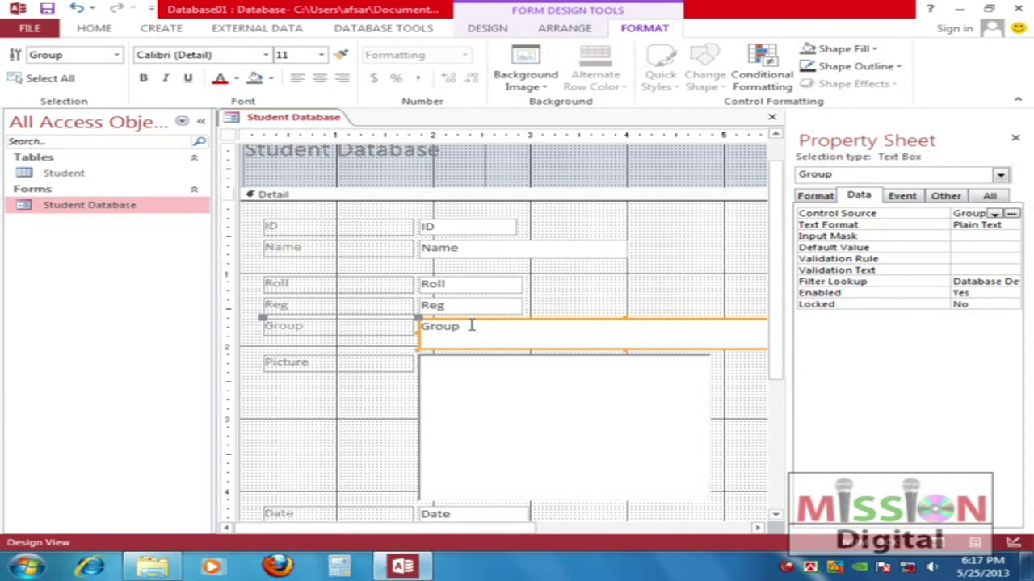
double_click(53, 173)
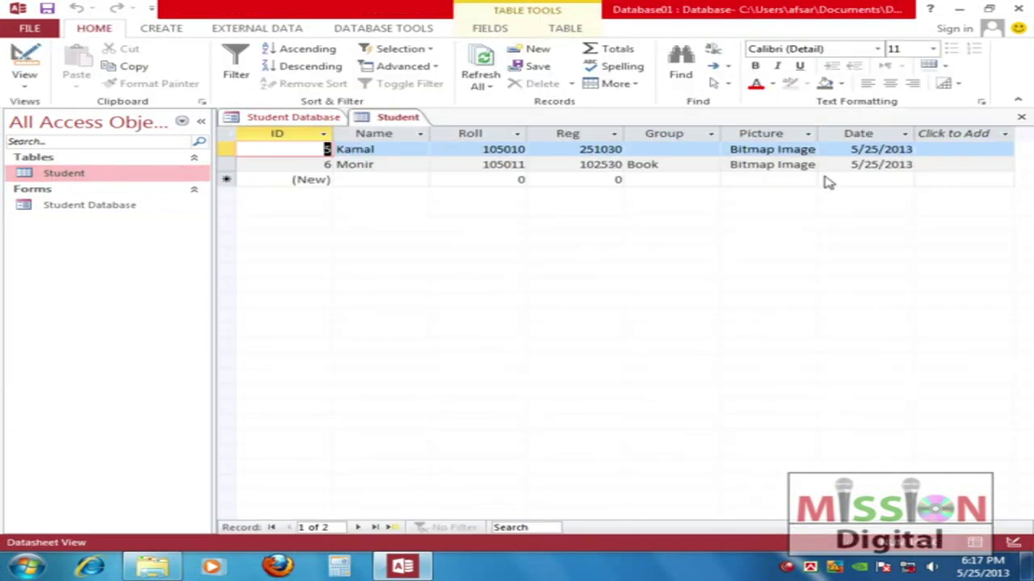
click(60, 203)
double_click(60, 203)
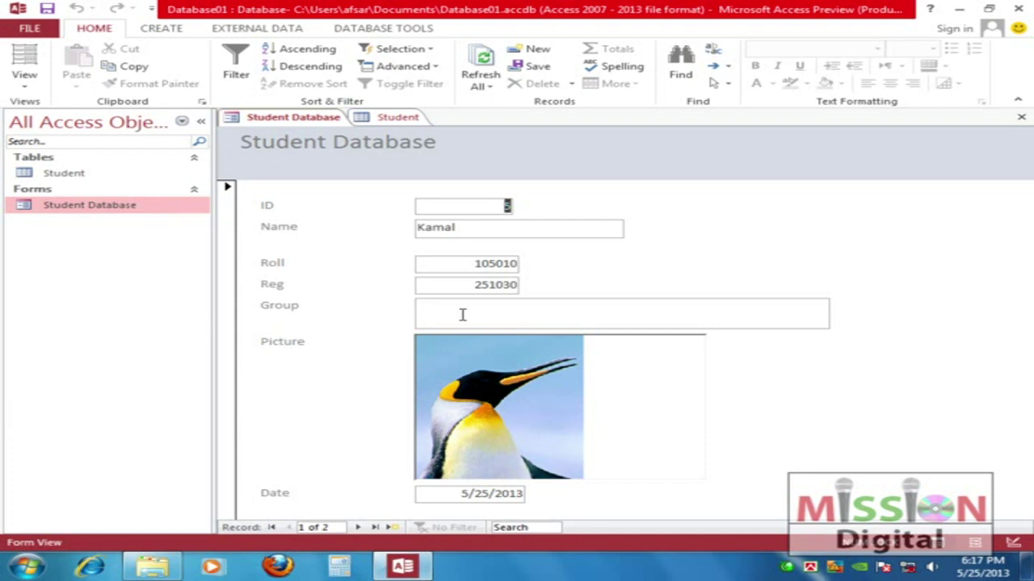
double_click(51, 174)
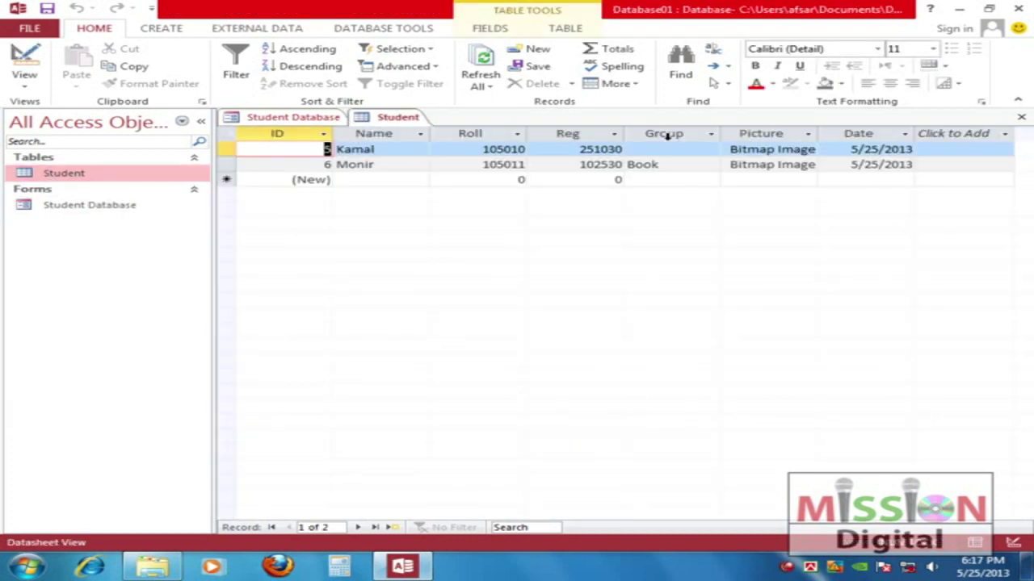
click(51, 207)
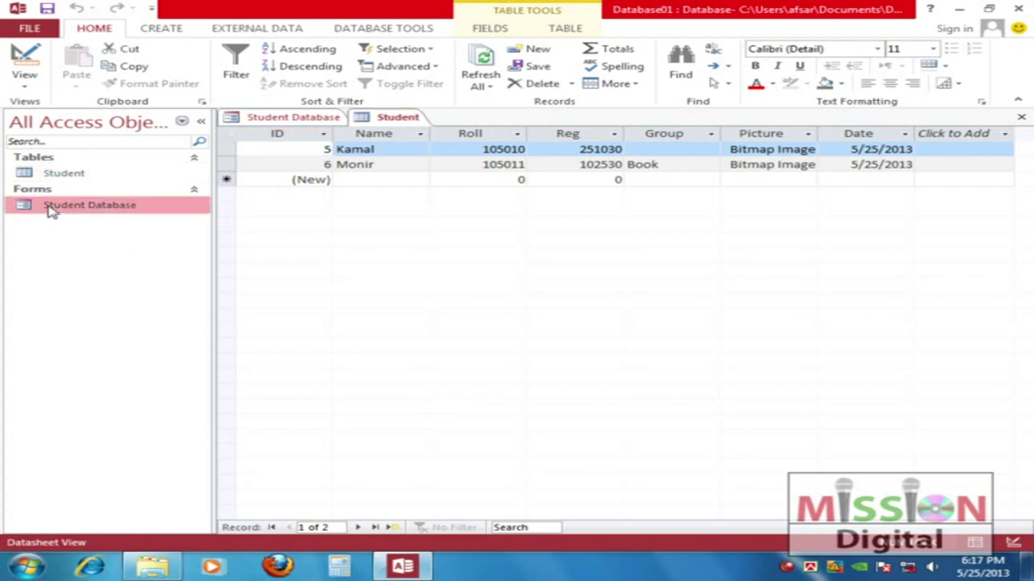
double_click(51, 207)
Reopen the Student Database form in Design View and choose Group as the Group text box's control source
right_click(51, 208)
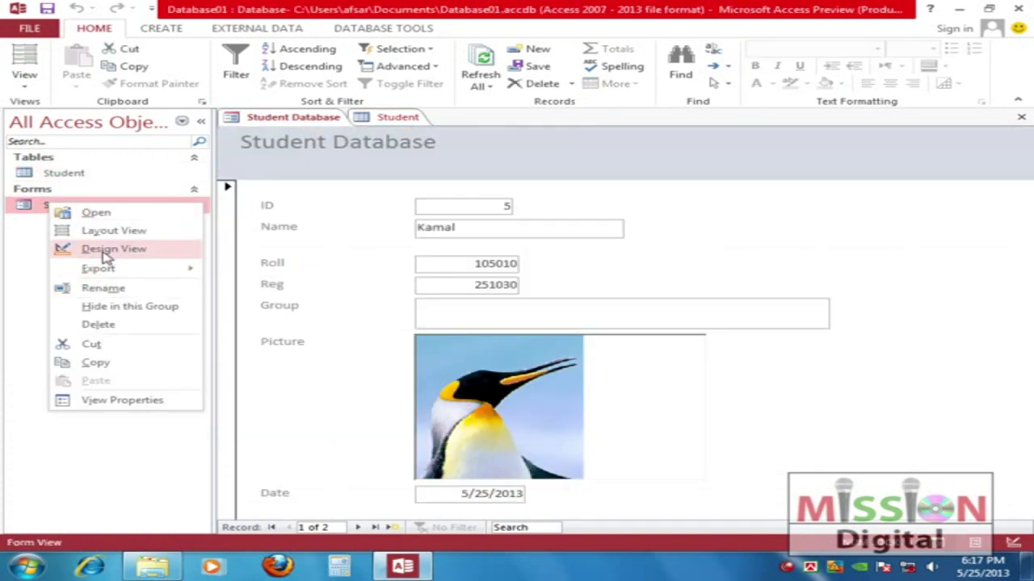
click(105, 249)
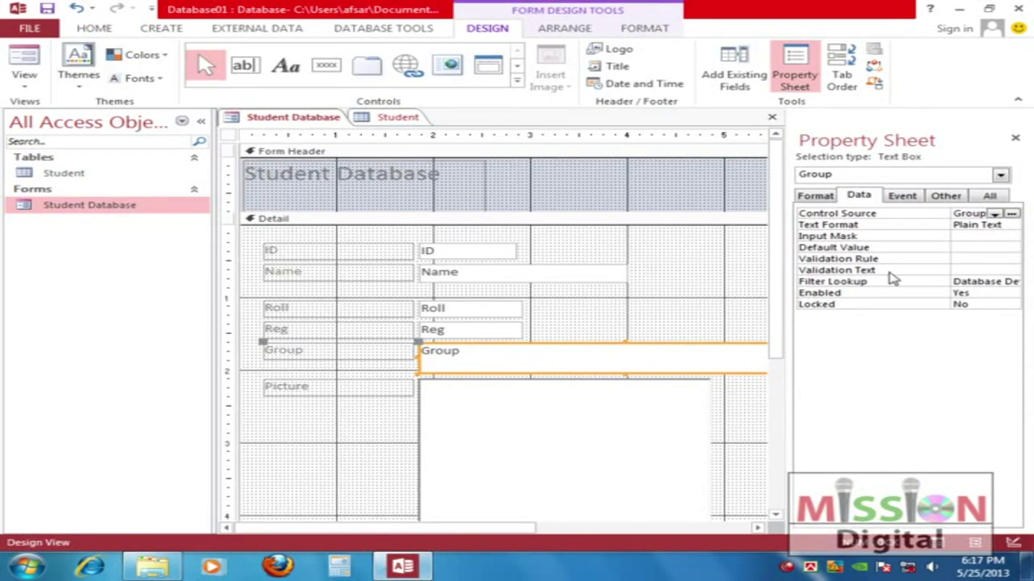
click(994, 214)
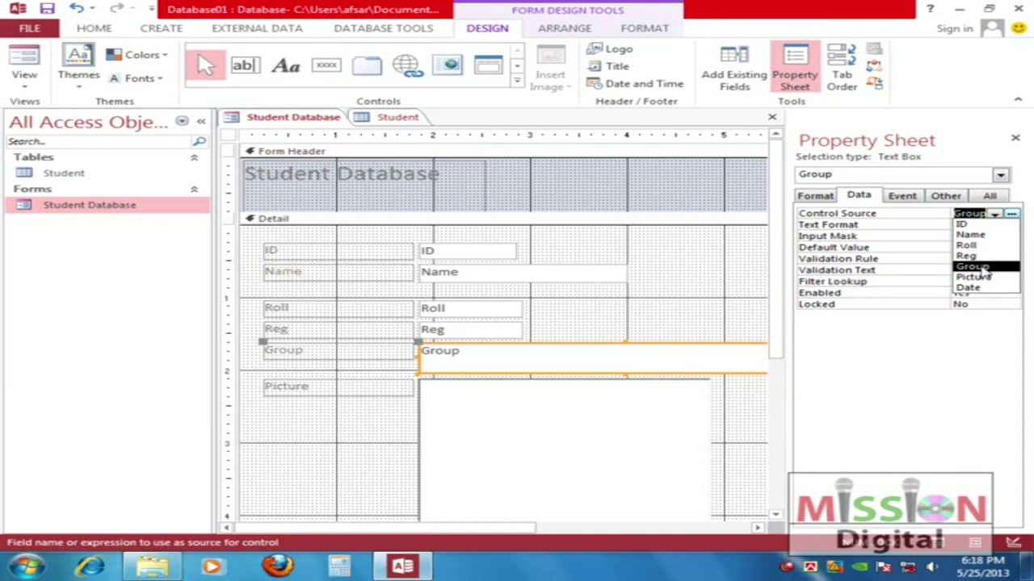
click(981, 266)
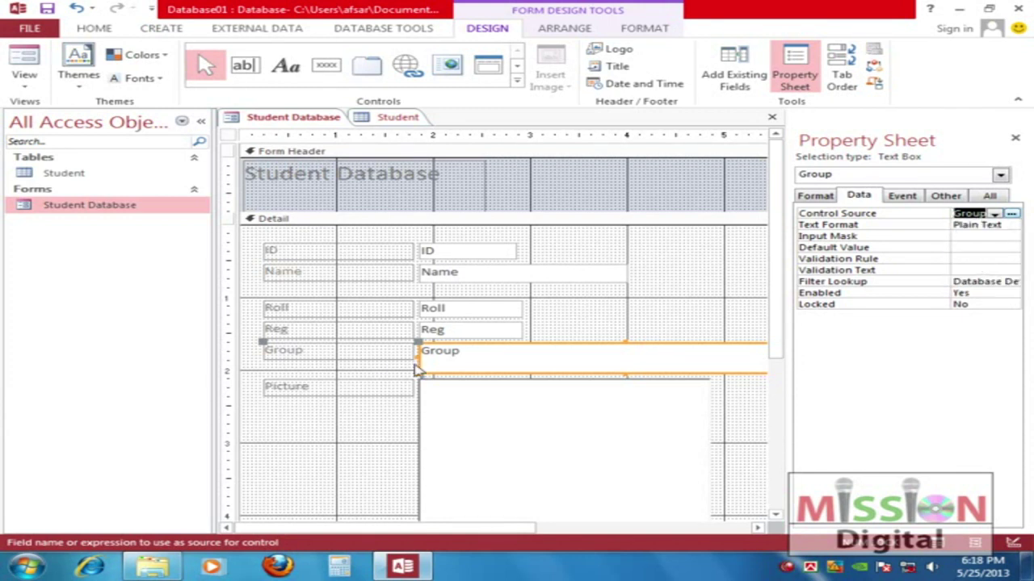
Draw a combo box about 1.8 inches wide beside the Roll and Reg fields, choosing to type in its values
drag(776, 331, 775, 363)
click(649, 302)
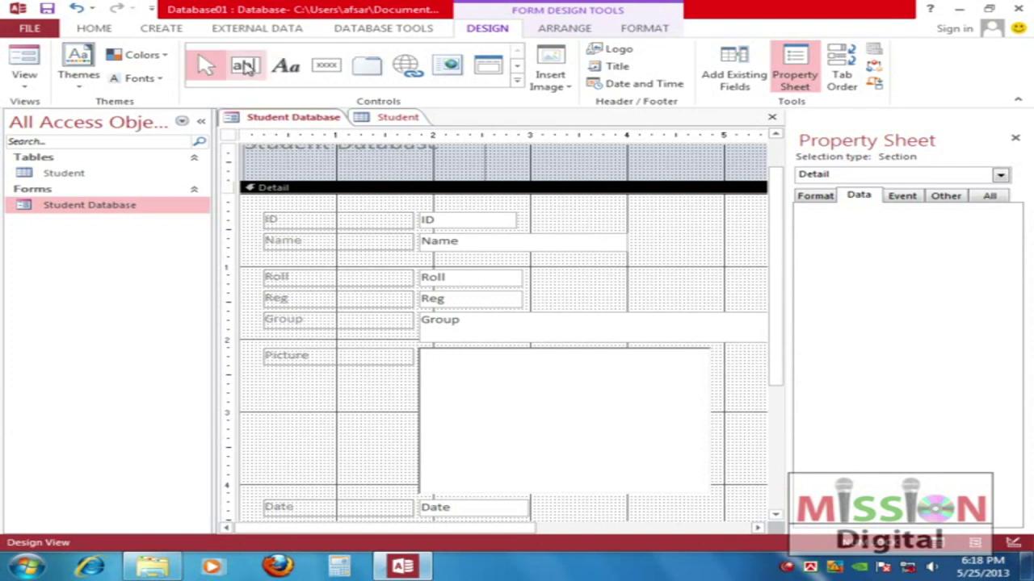
mouse_move(187, 40)
mouse_down()
mouse_move(517, 55)
mouse_move(503, 99)
mouse_move(222, 98)
mouse_move(190, 48)
mouse_move(201, 40)
mouse_up()
click(517, 81)
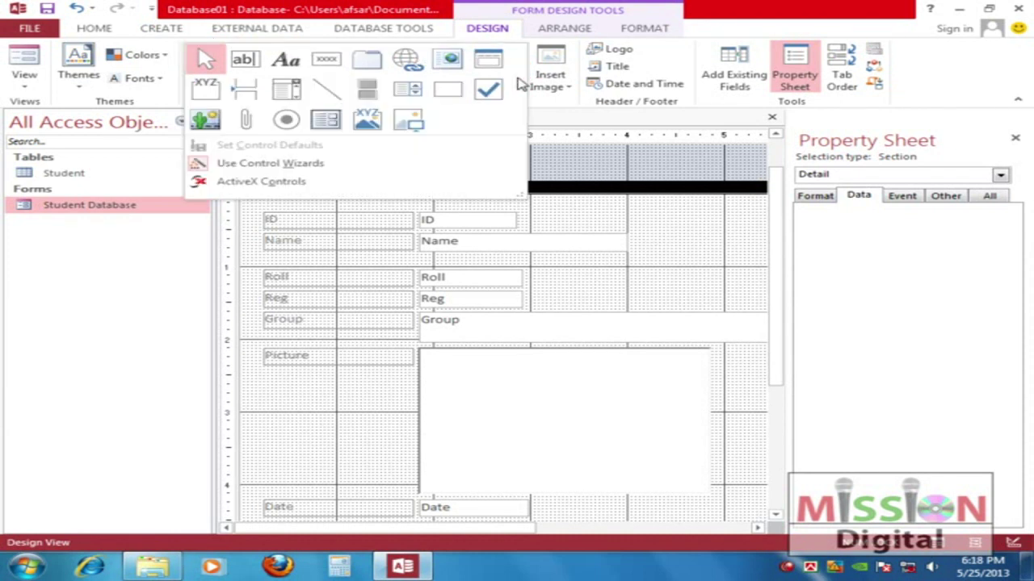
click(295, 89)
drag(537, 275, 711, 300)
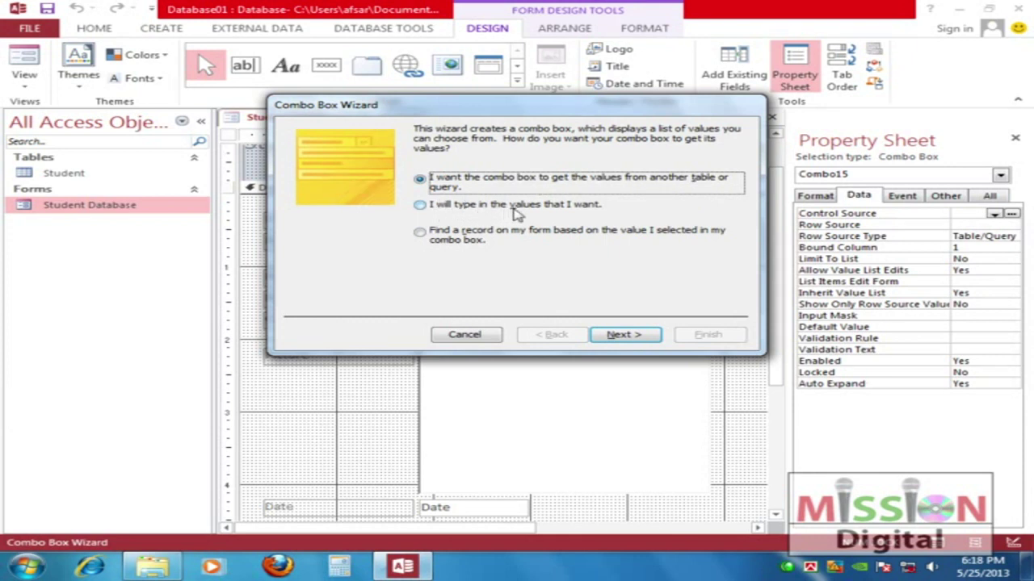
click(470, 208)
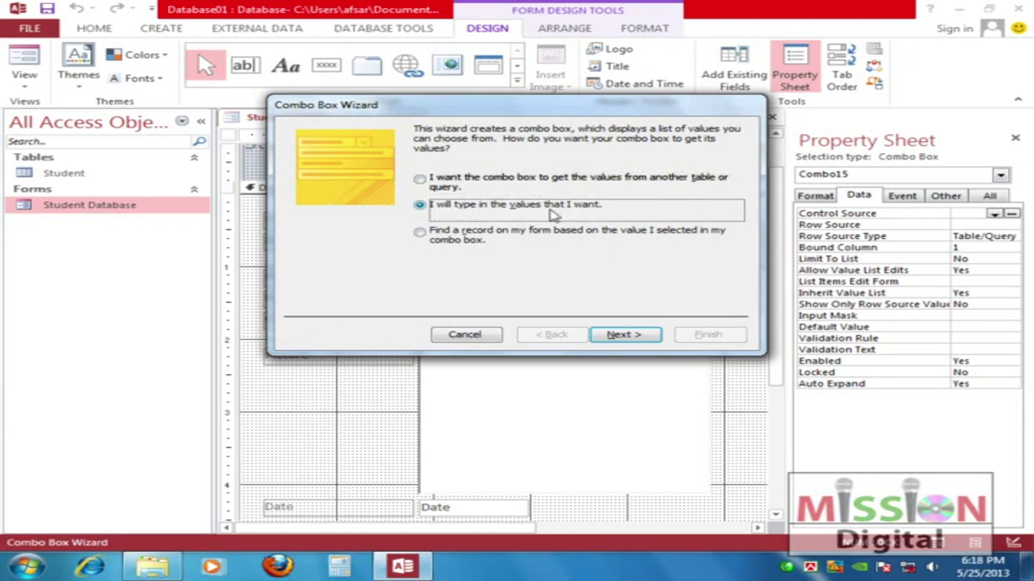
click(636, 337)
Enter Science, Com and Arts as the combo box values in a single column
click(358, 219)
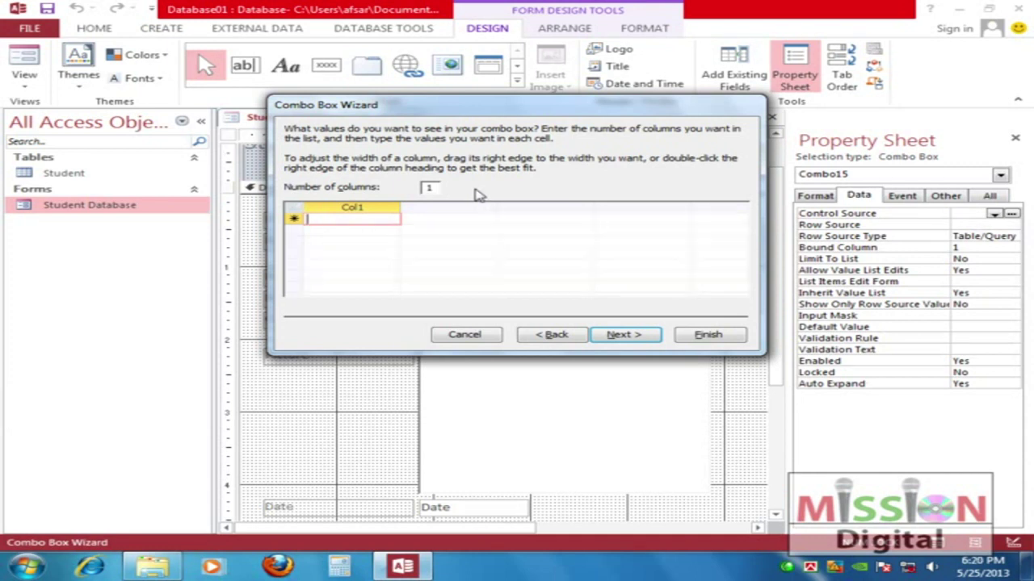
text(Science)
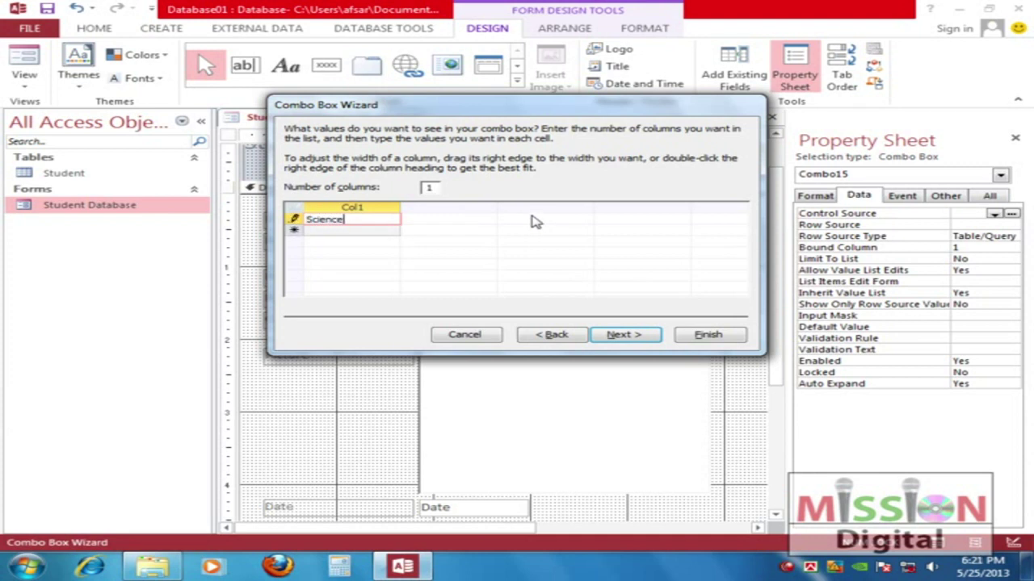
click(343, 230)
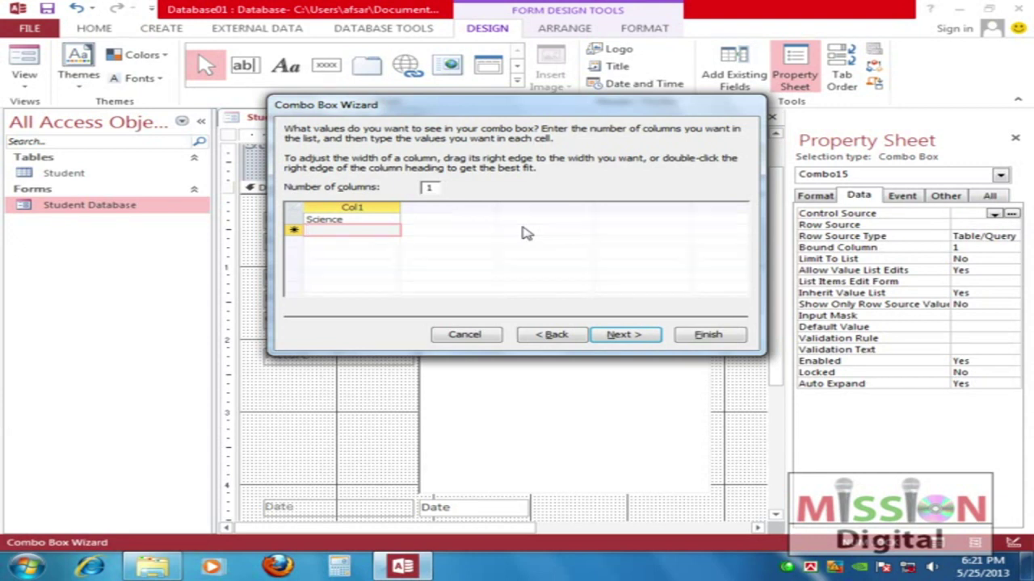
text(Com)
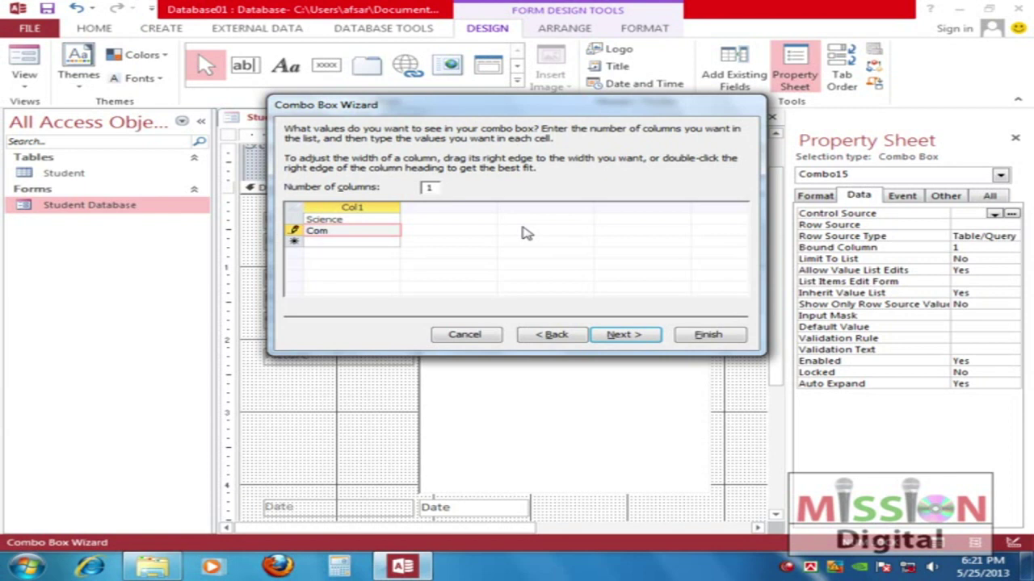
click(364, 241)
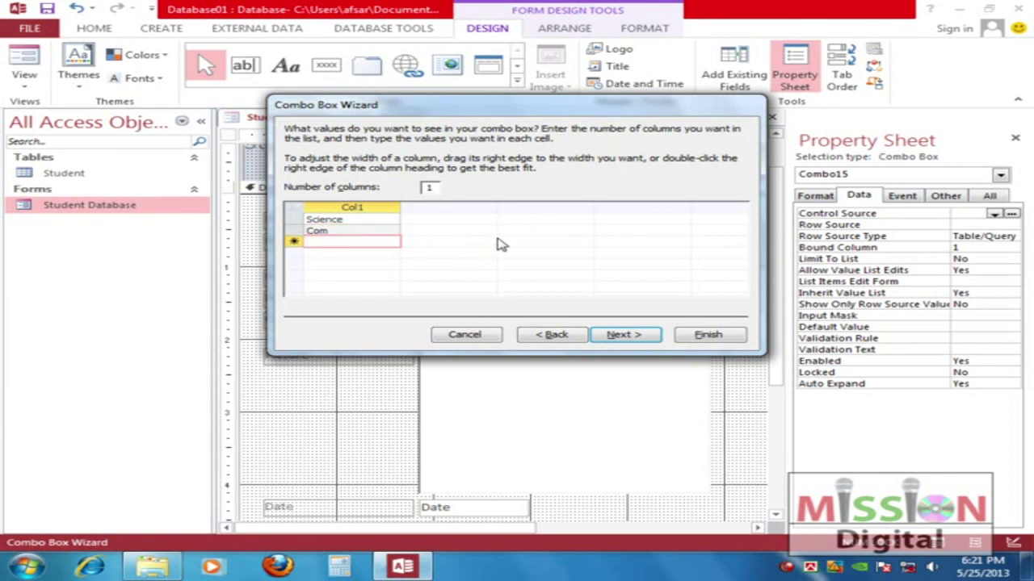
text(Arts)
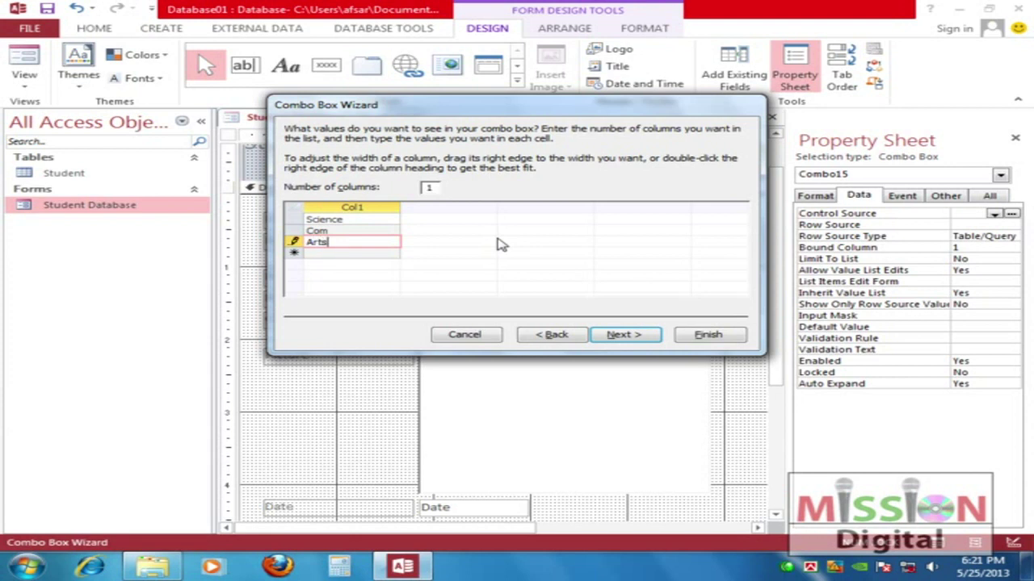
click(370, 253)
click(380, 231)
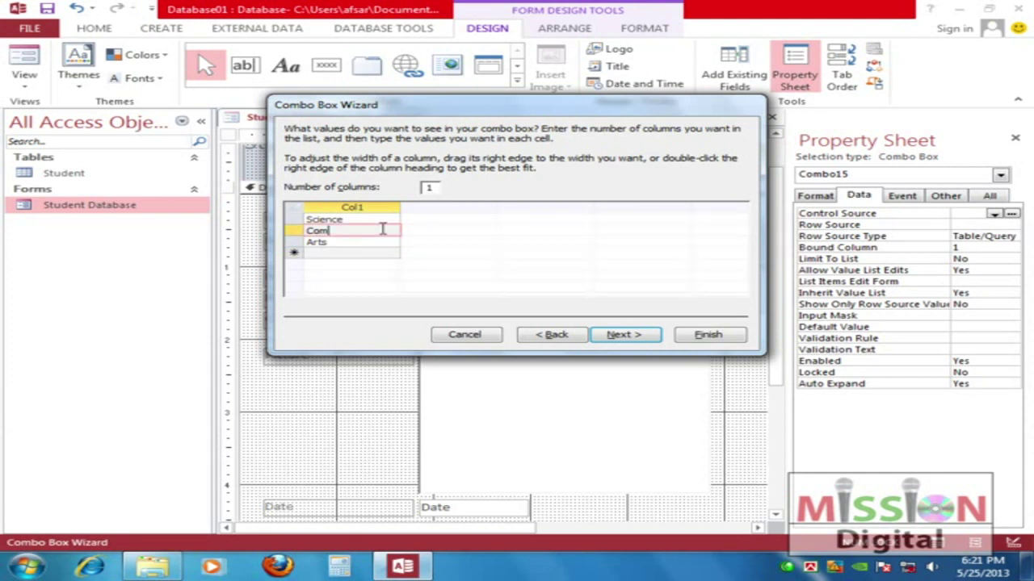
click(374, 241)
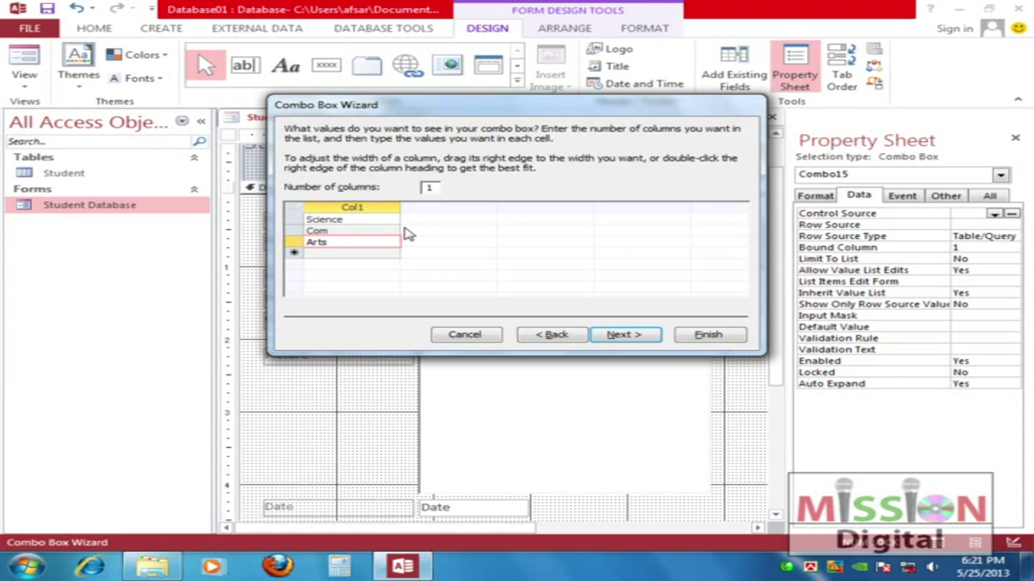
Finish the combo box with its value remembered for later use and the label Group
click(624, 335)
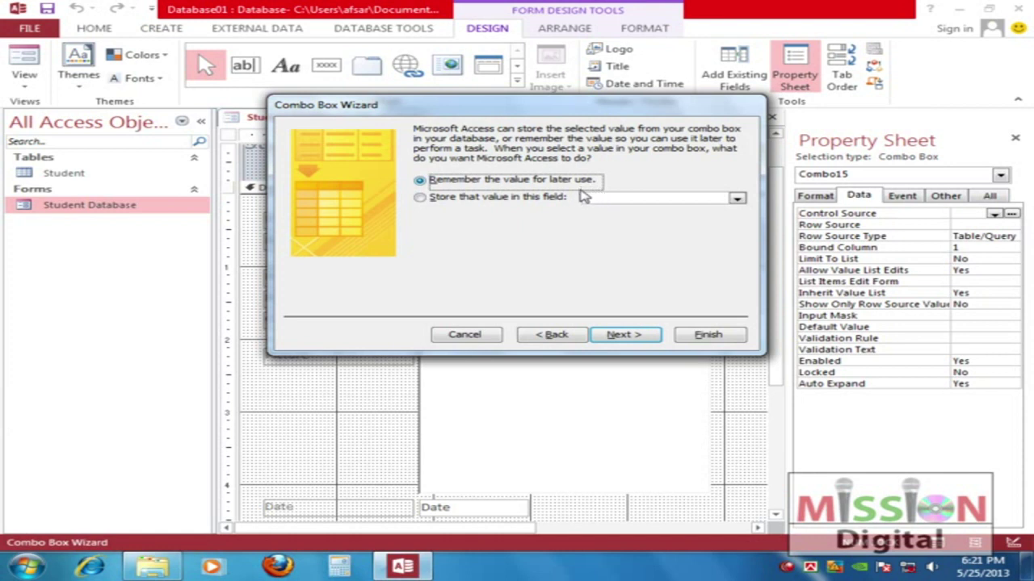
click(642, 336)
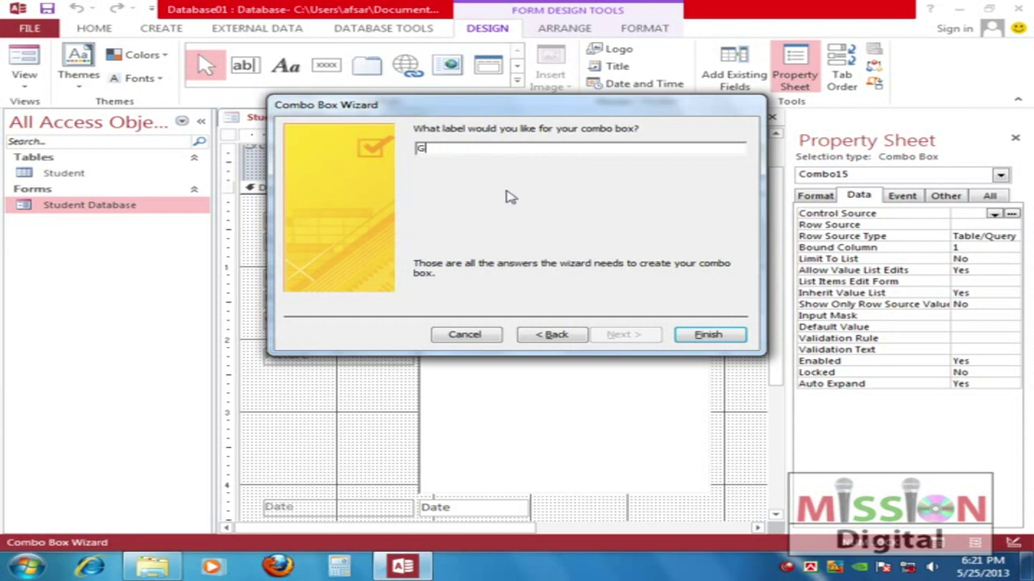
click(717, 335)
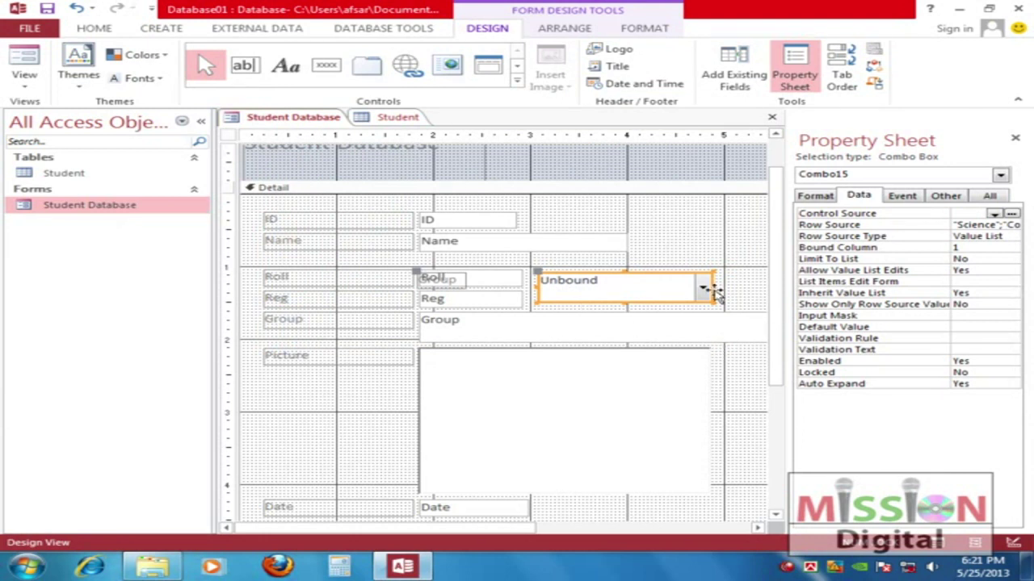
Move the new combo box down over the picture area and delete the original Group text box and label
drag(713, 300, 588, 419)
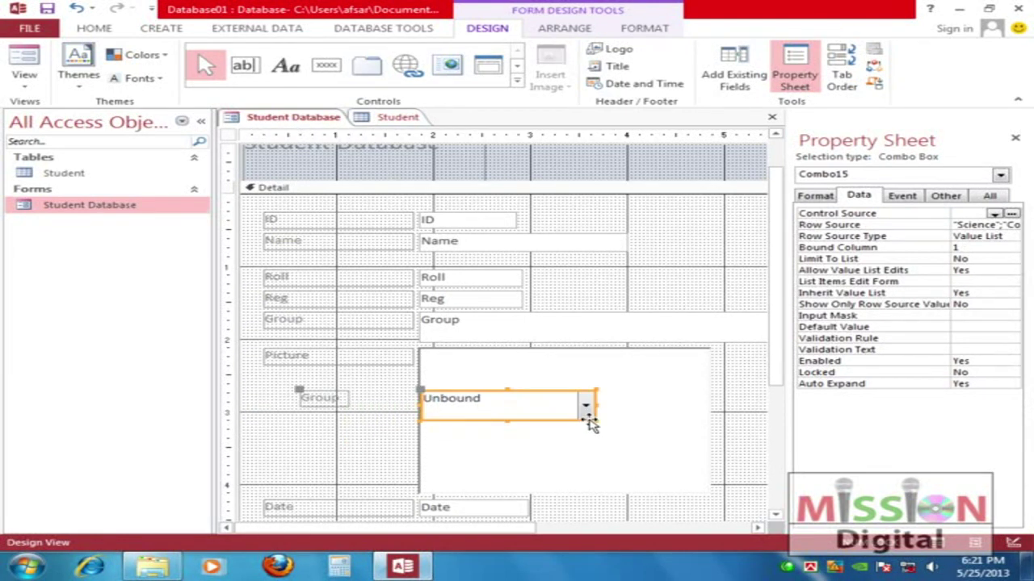
scroll(780, 408, down, 2)
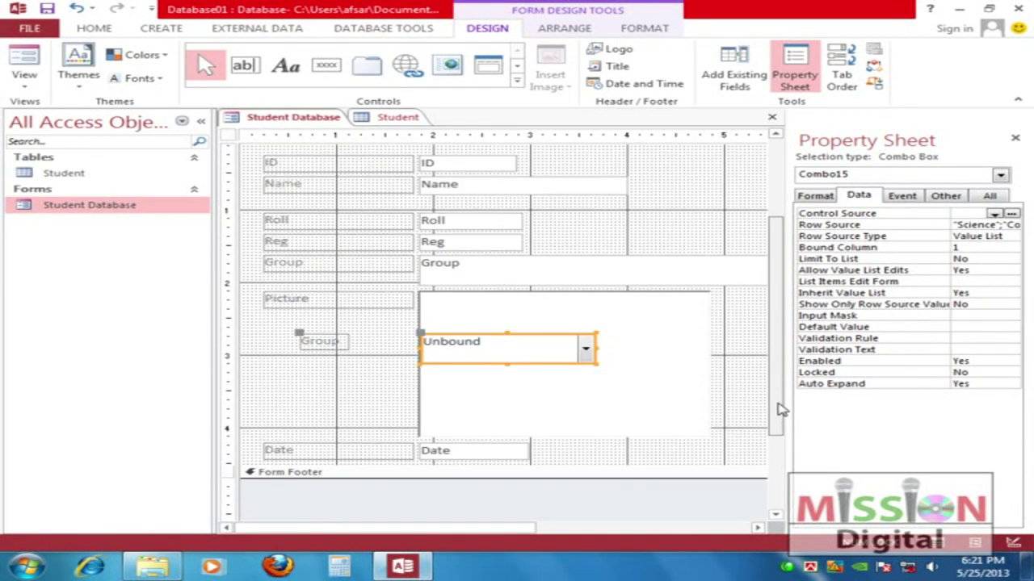
click(462, 287)
key(Delete)
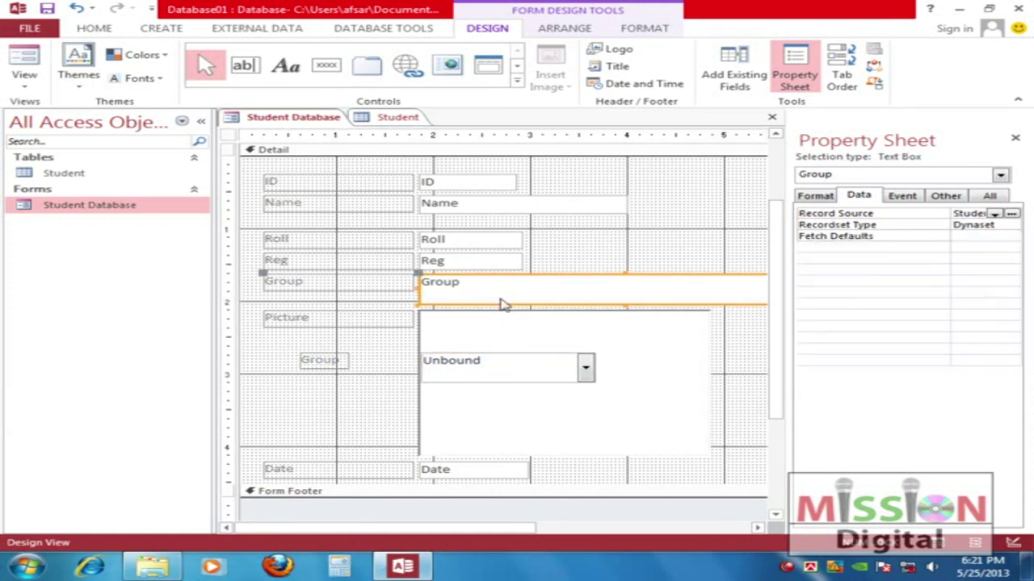
Place the combo box between the Reg and Picture fields and align its Group label with the other field labels
drag(579, 378, 584, 292)
click(327, 286)
drag(320, 292, 282, 299)
drag(554, 302, 589, 290)
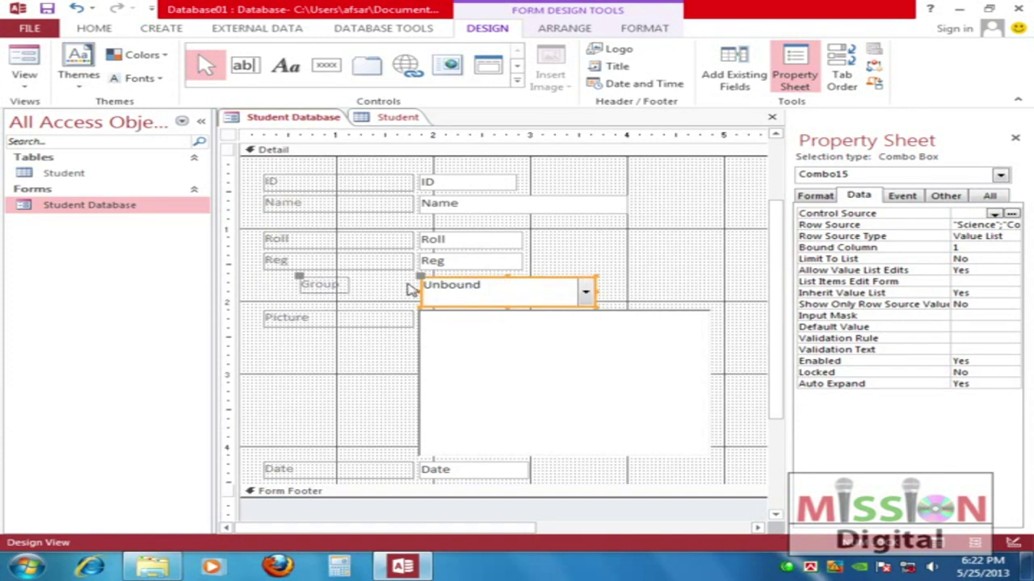
drag(298, 279, 261, 279)
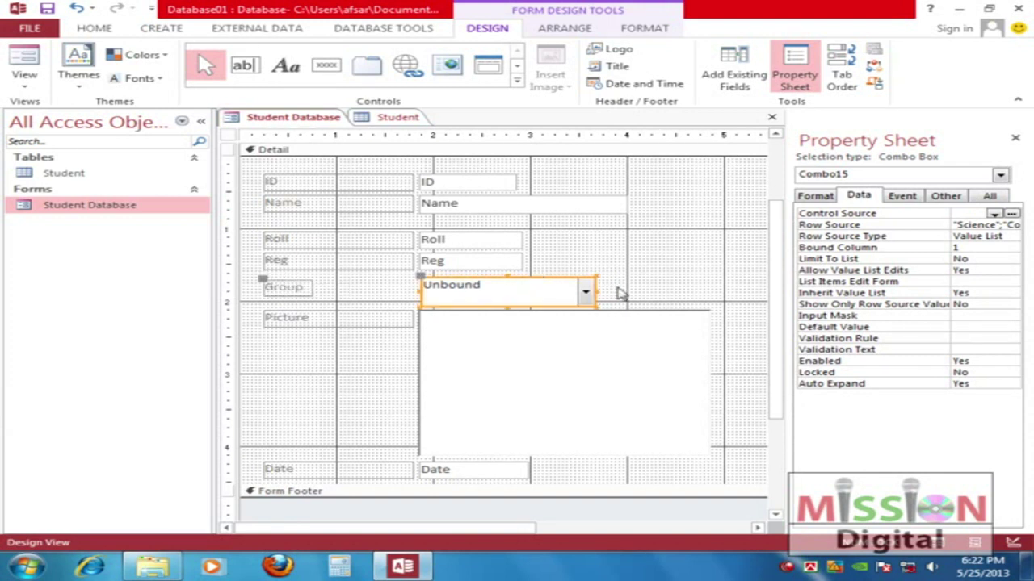
Shrink the new combo box to roughly the size of the fields above it and set its control source to Group
drag(592, 292, 532, 291)
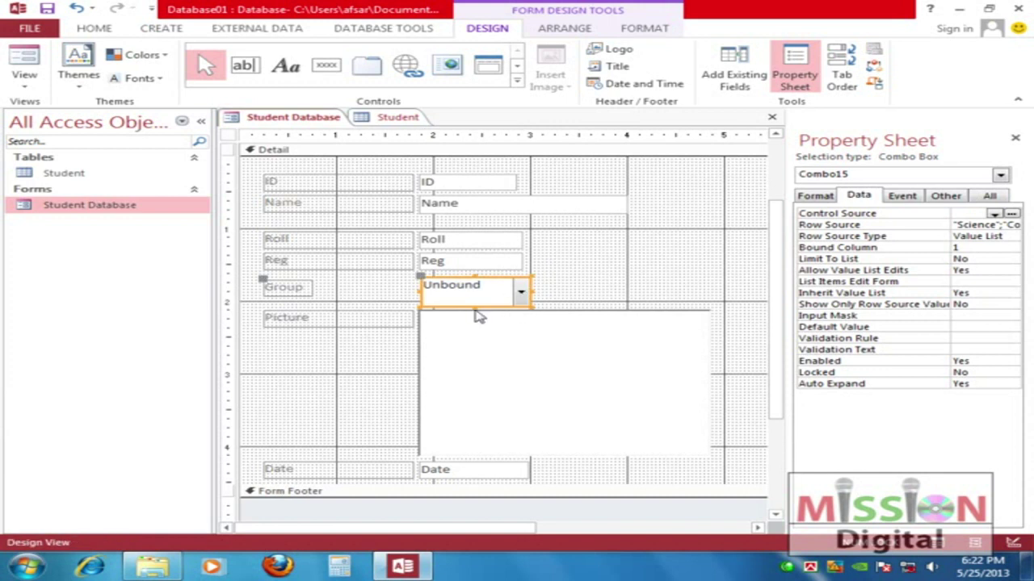
click(475, 301)
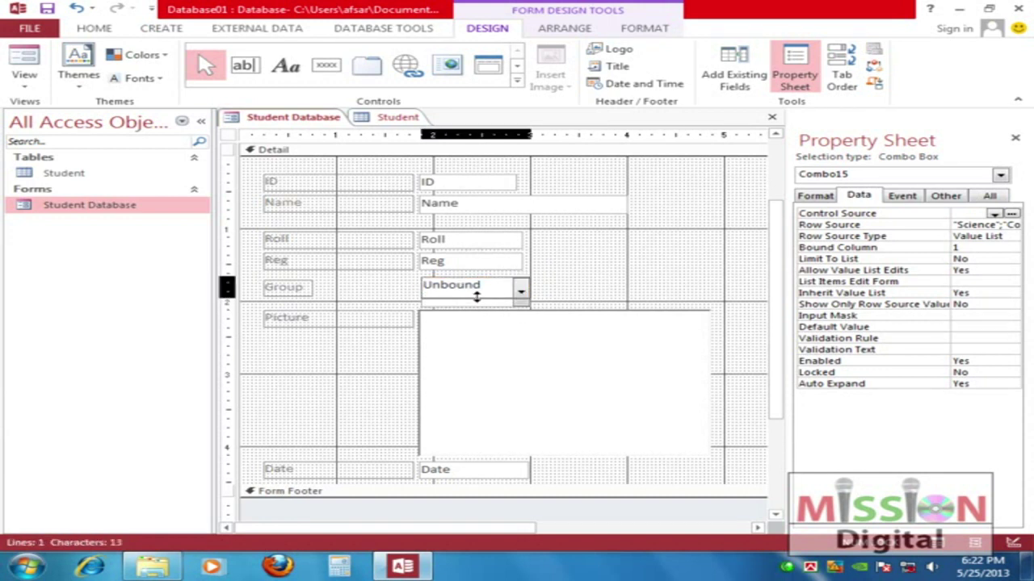
click(480, 298)
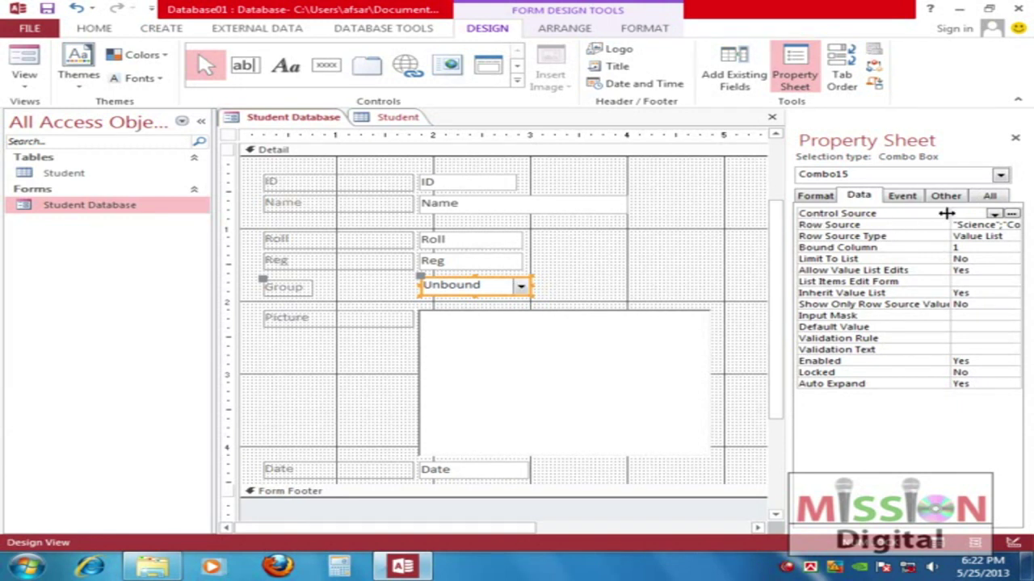
click(994, 214)
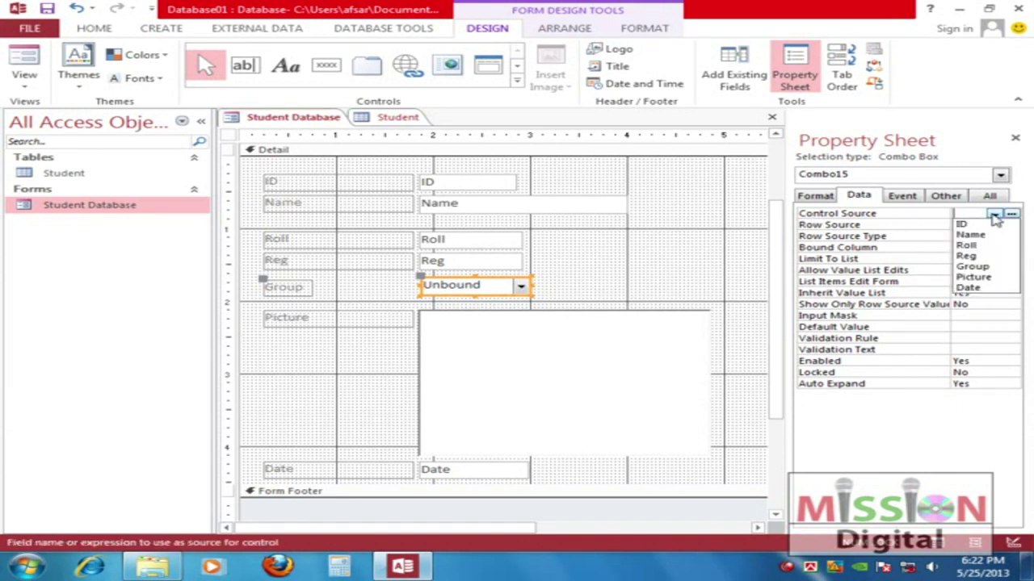
click(981, 269)
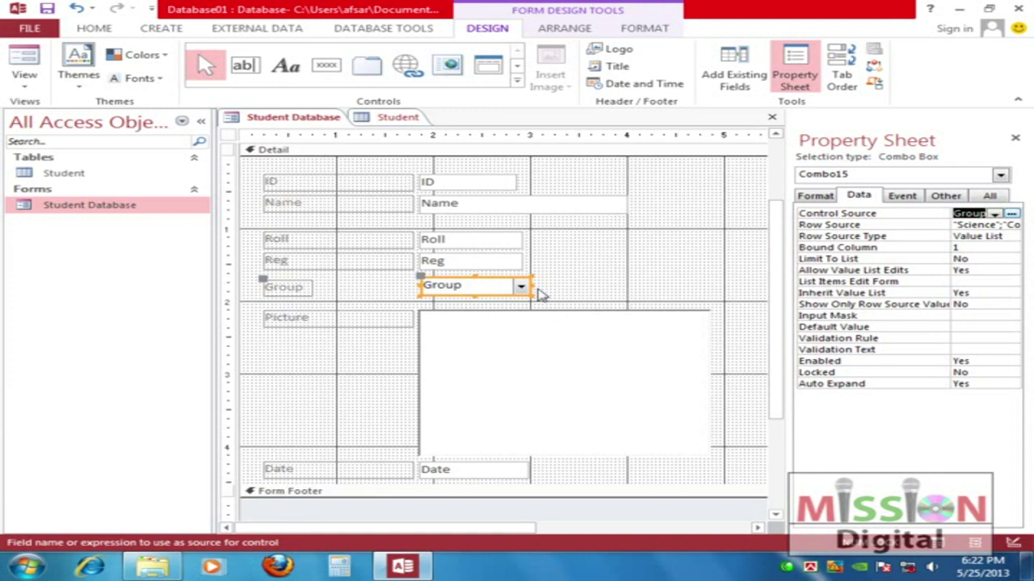
Narrow the Picture frame to about 1.3 inches and move it beside the ID to Group fields, past the Name box
scroll(777, 271, up, 3)
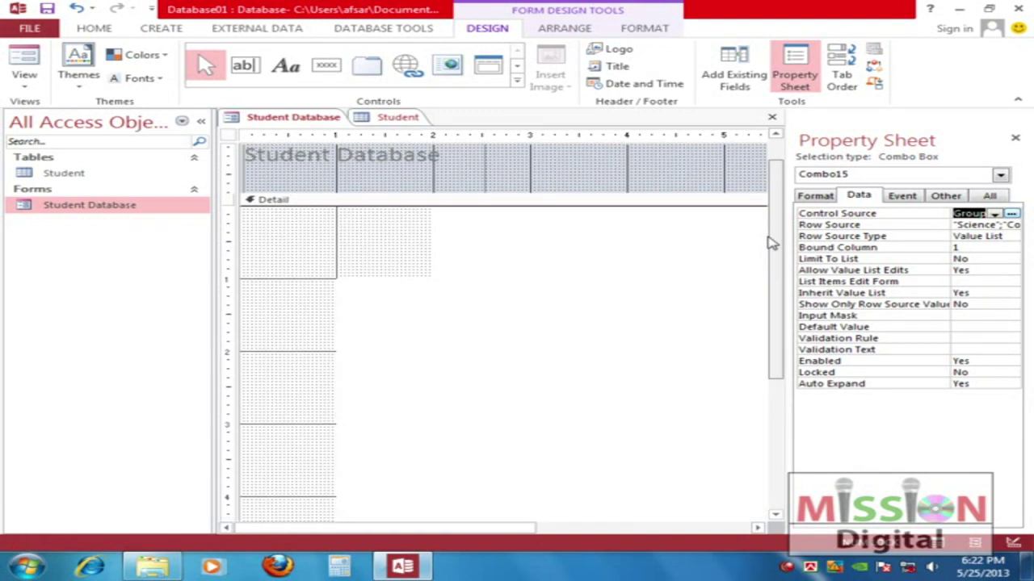
scroll(771, 242, down, 1)
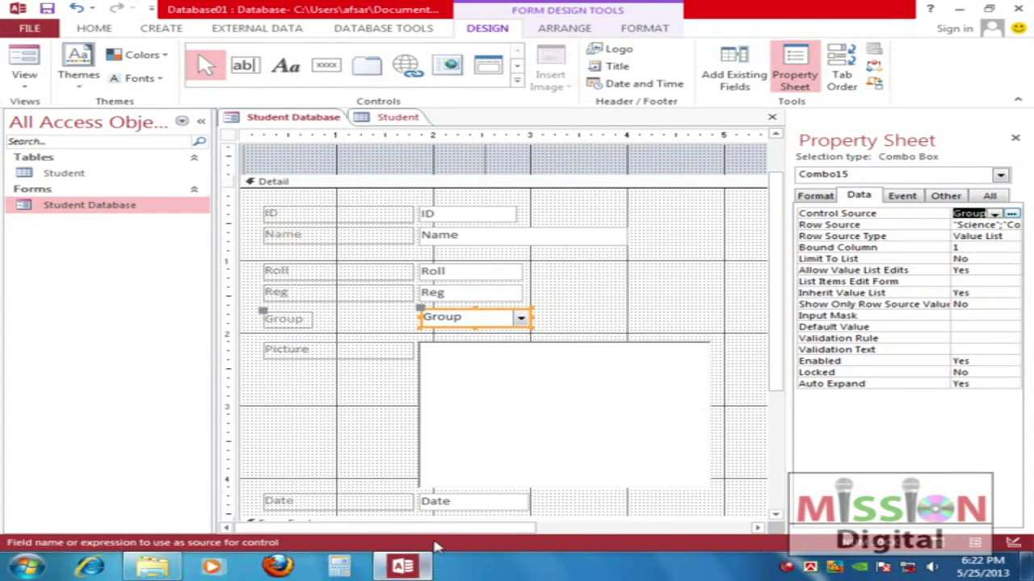
drag(450, 531, 473, 530)
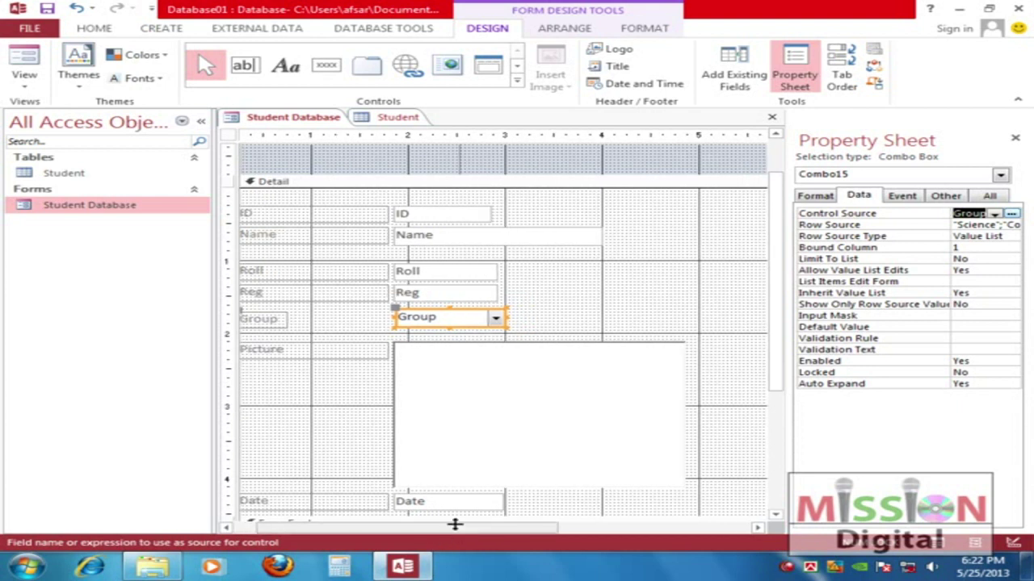
click(600, 401)
drag(687, 419, 707, 261)
click(325, 353)
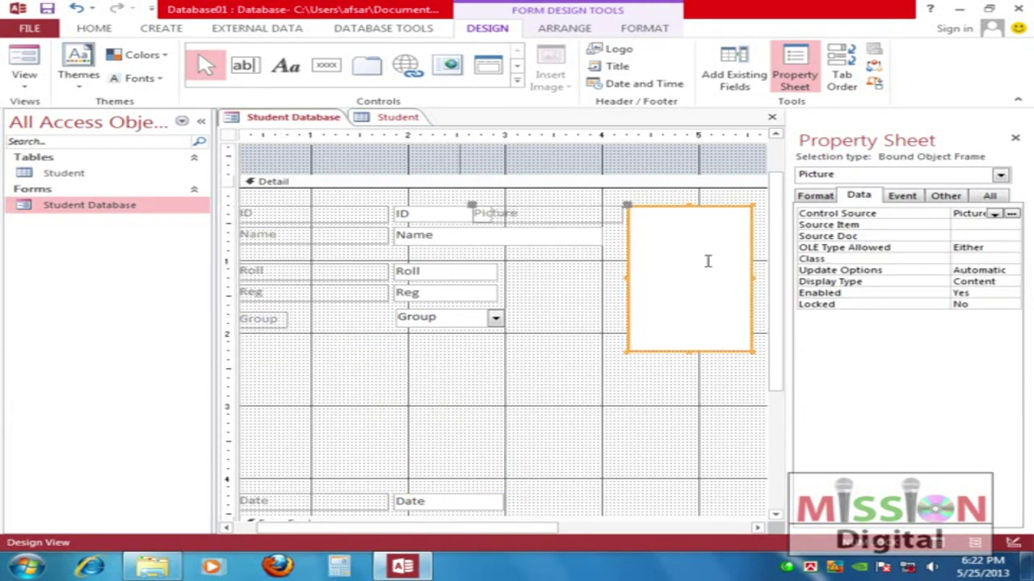
Place the Picture label directly beneath the picture frame, lined up with the frame's left edge
drag(474, 208, 635, 361)
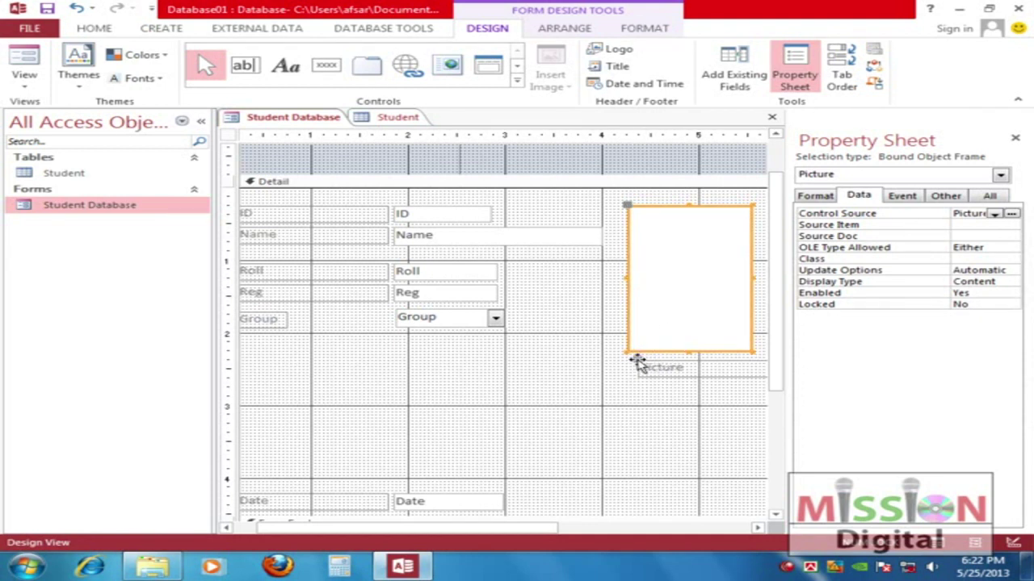
click(633, 361)
drag(627, 359, 622, 358)
click(672, 312)
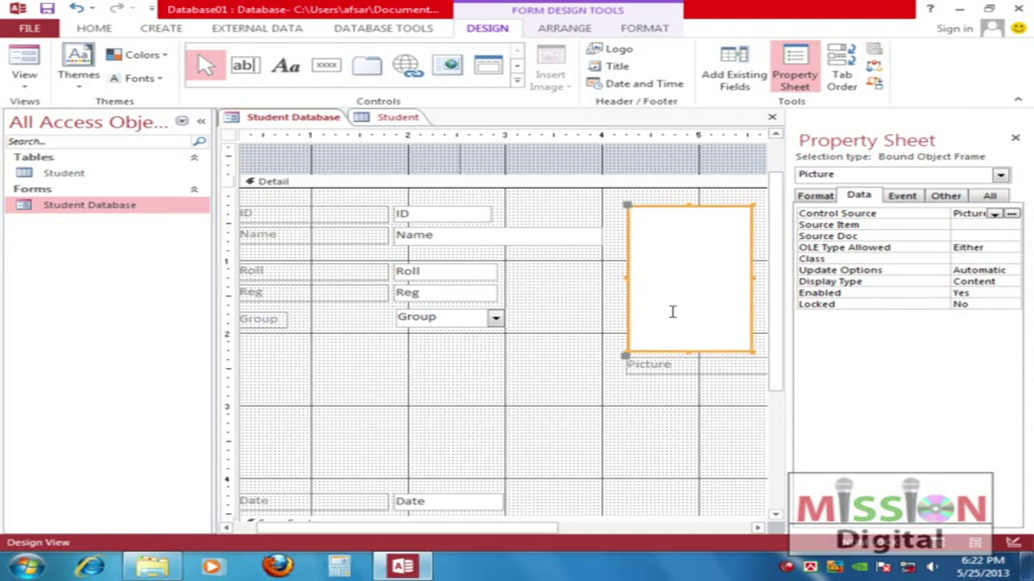
Move the picture frame together with its label up near the Detail section's upper edge and further right
click(634, 311)
click(655, 280)
click(676, 300)
click(671, 294)
click(589, 286)
click(644, 272)
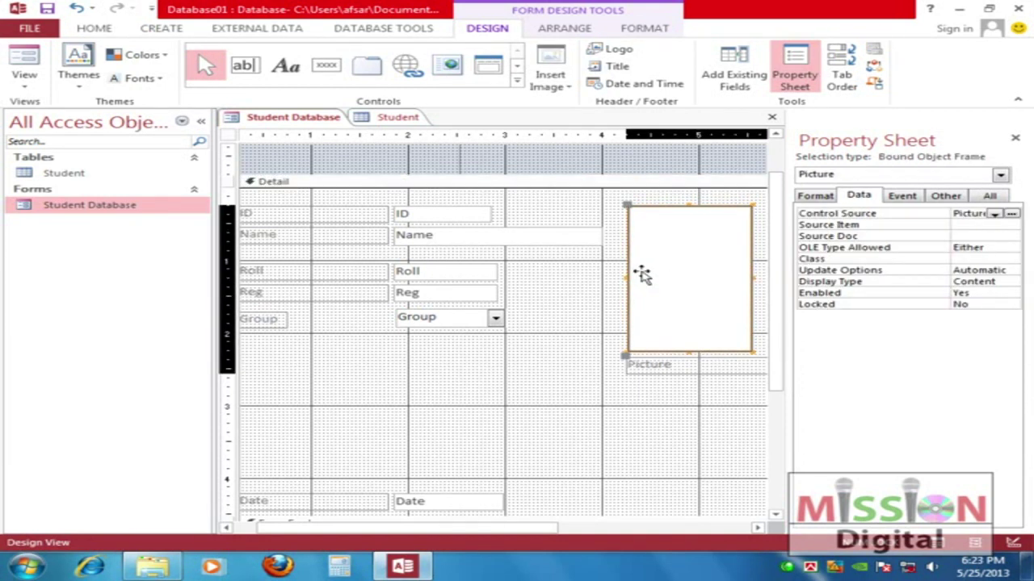
drag(643, 208, 656, 197)
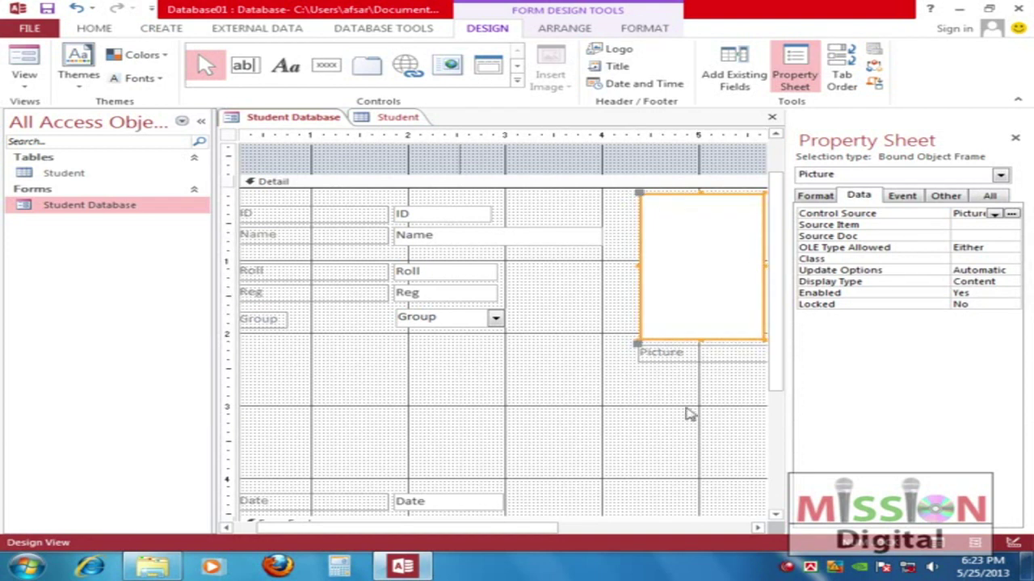
click(707, 528)
drag(587, 530, 399, 531)
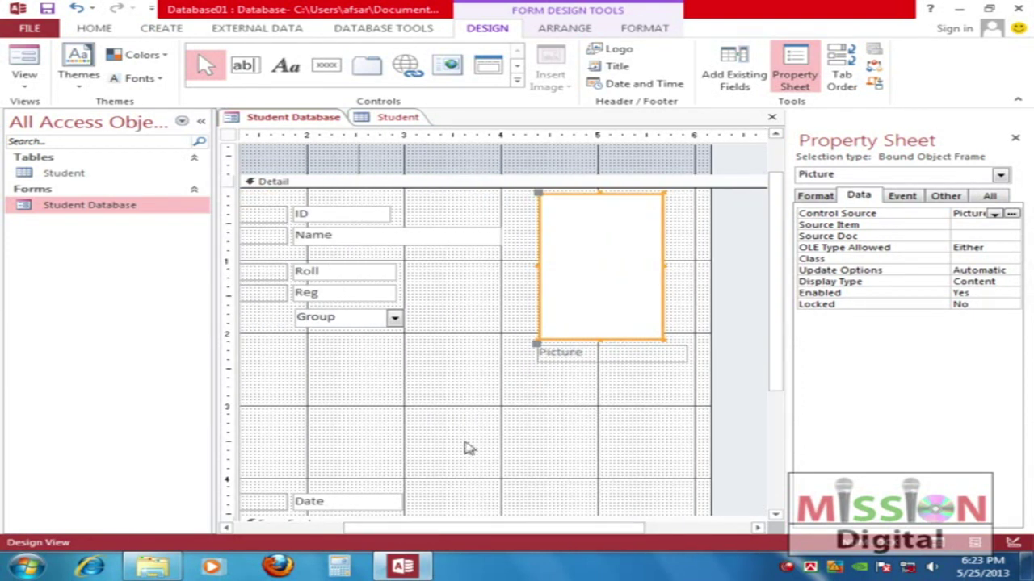
drag(592, 198, 608, 200)
drag(596, 531, 486, 533)
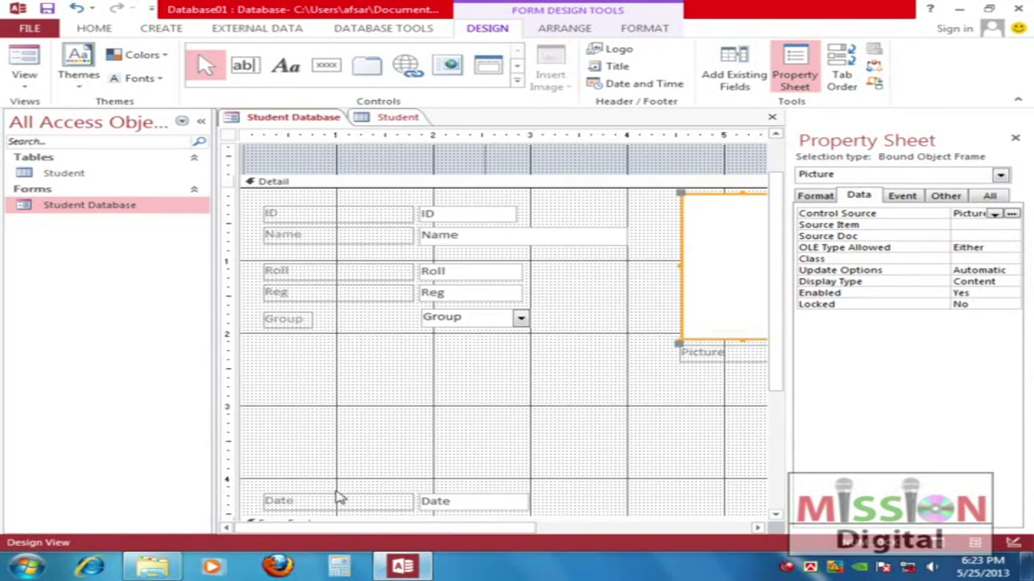
Move the Date field and its label up to sit directly below the Group combo box
click(421, 502)
drag(457, 500, 457, 344)
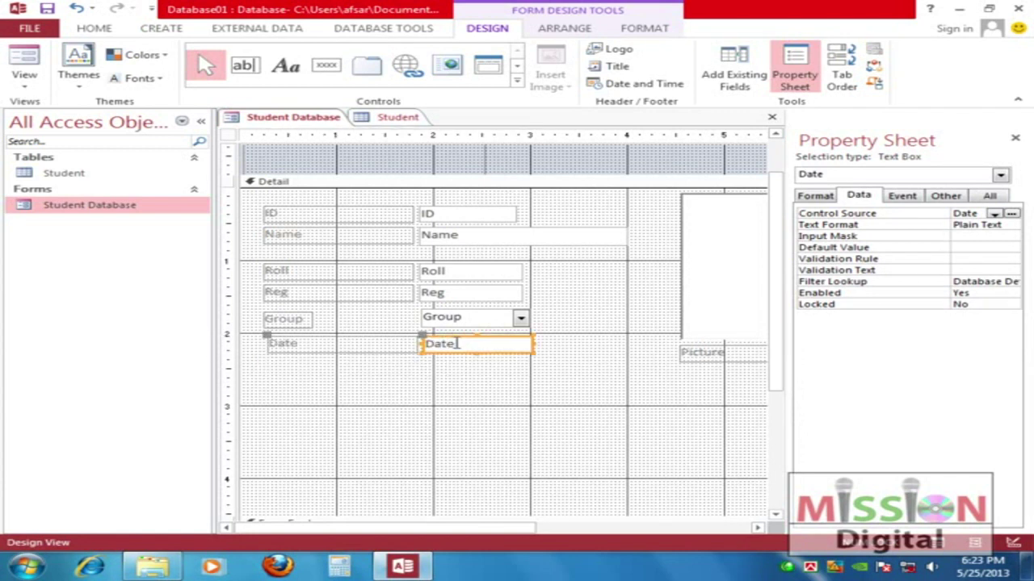
click(552, 362)
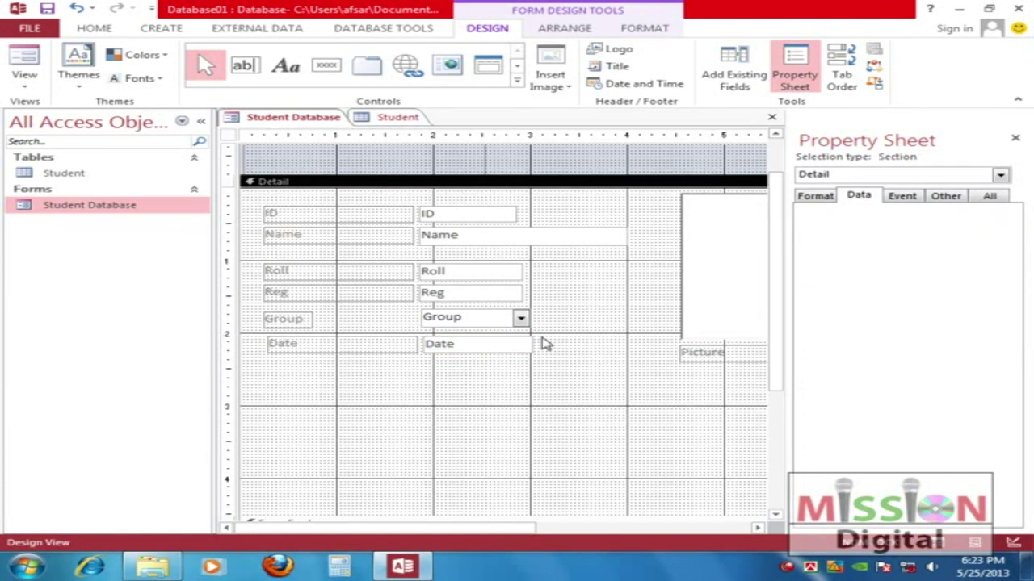
Narrow the Date text box and the Group combo box so their right edges match the Reg field
click(525, 344)
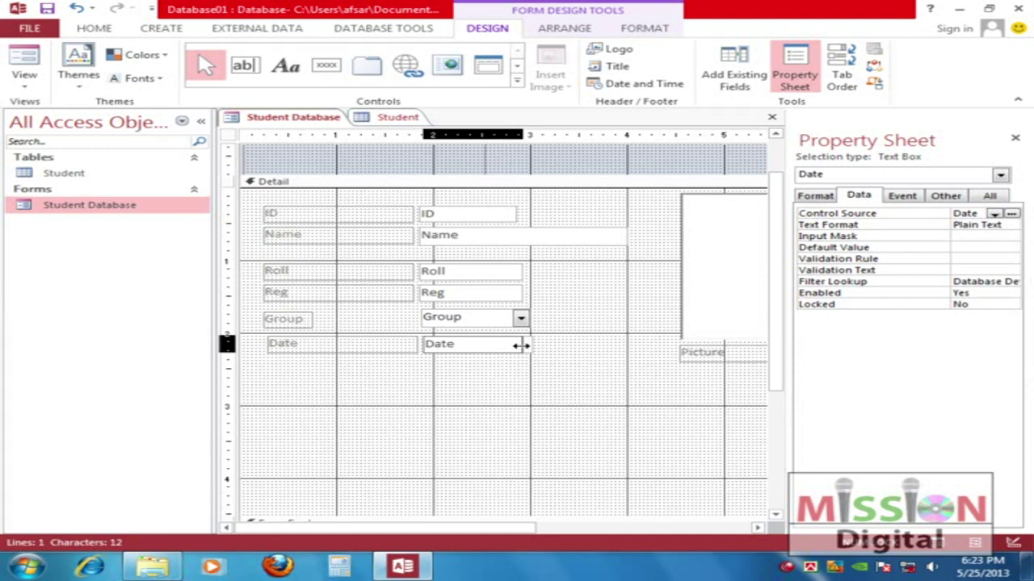
click(525, 317)
drag(526, 318, 520, 317)
Set the control margins of all labels and fields from ID to Date to Medium
drag(260, 205, 646, 365)
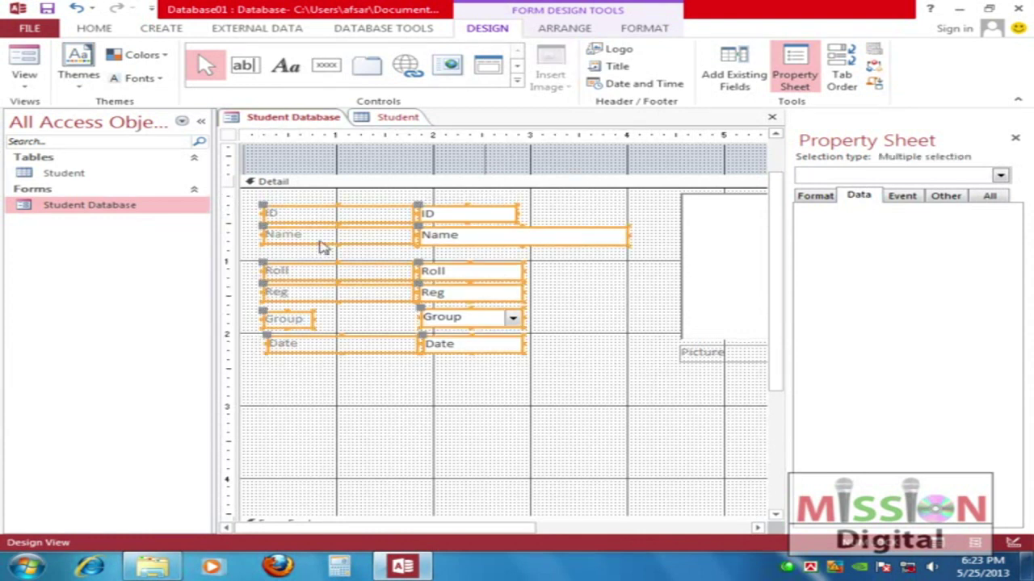
click(568, 359)
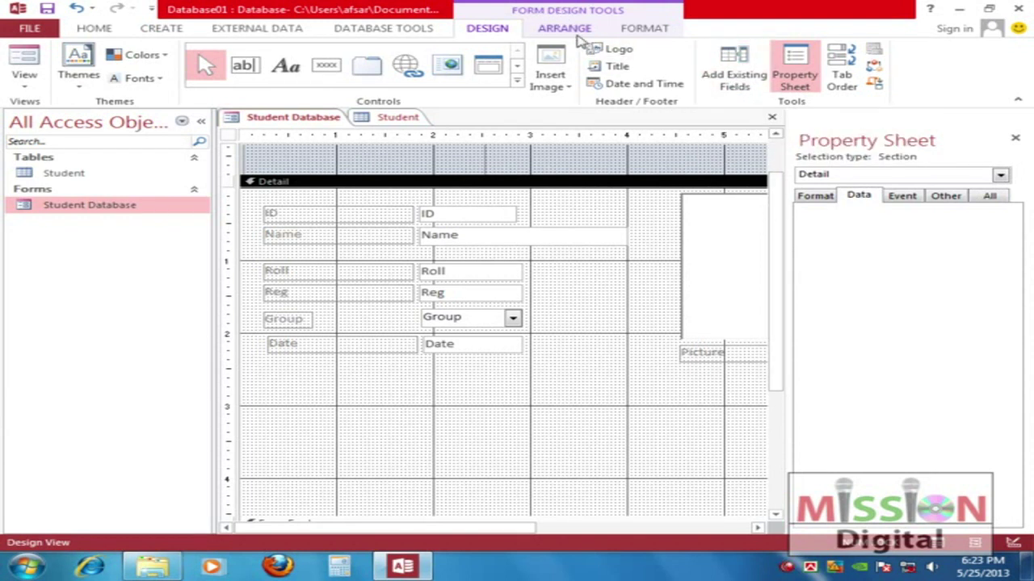
click(573, 31)
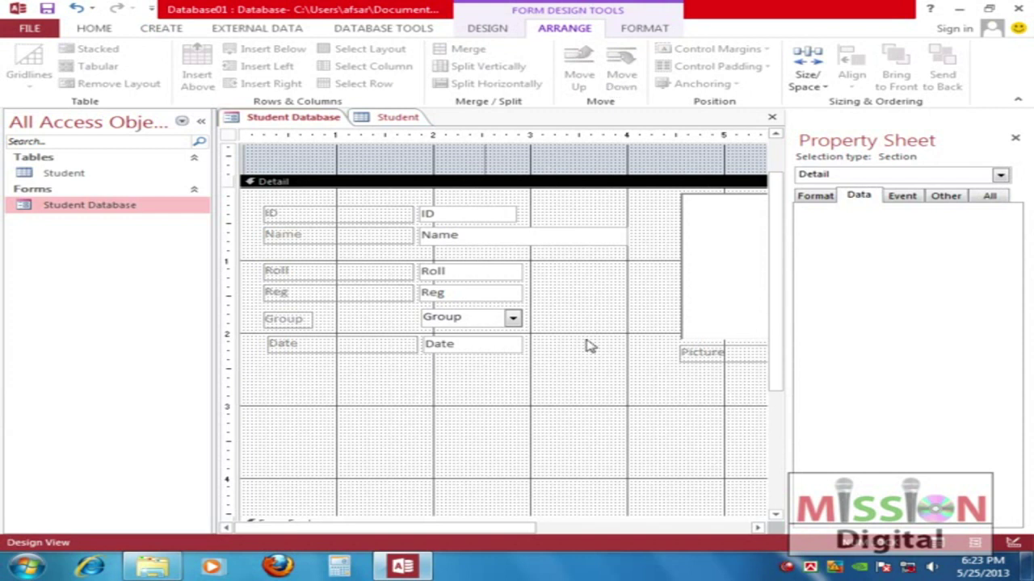
click(808, 75)
click(814, 85)
drag(250, 198, 664, 382)
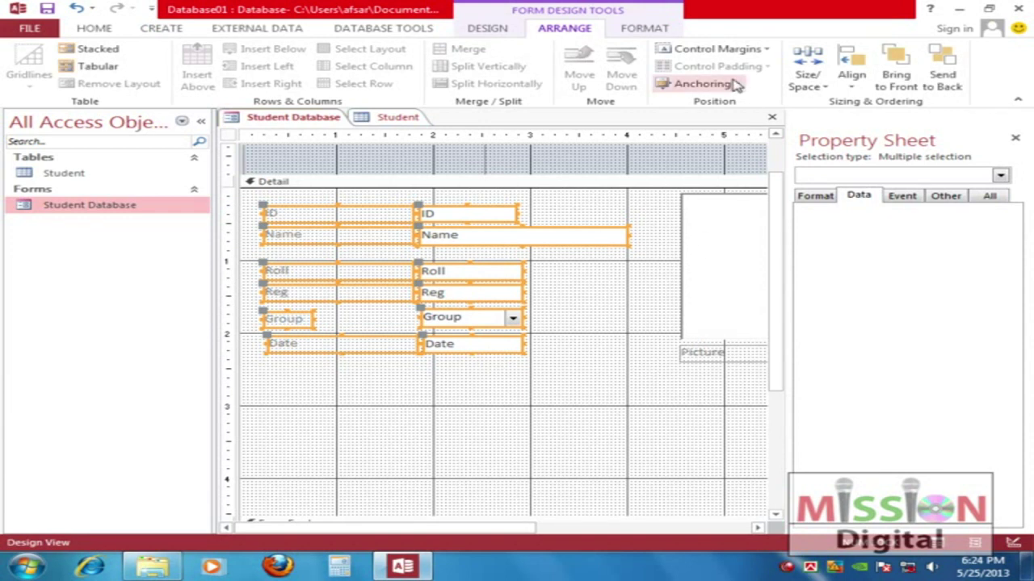
click(726, 50)
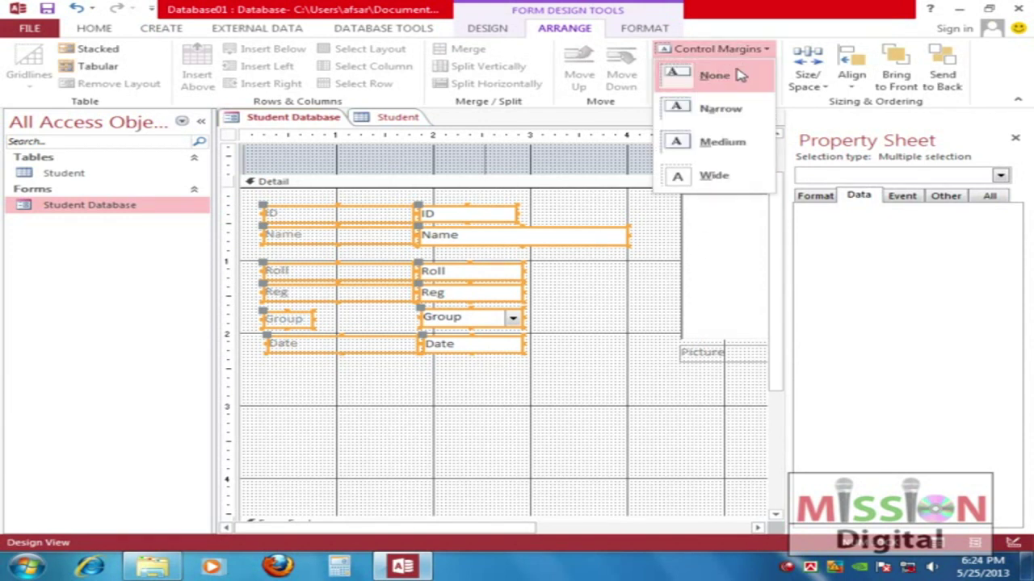
click(724, 144)
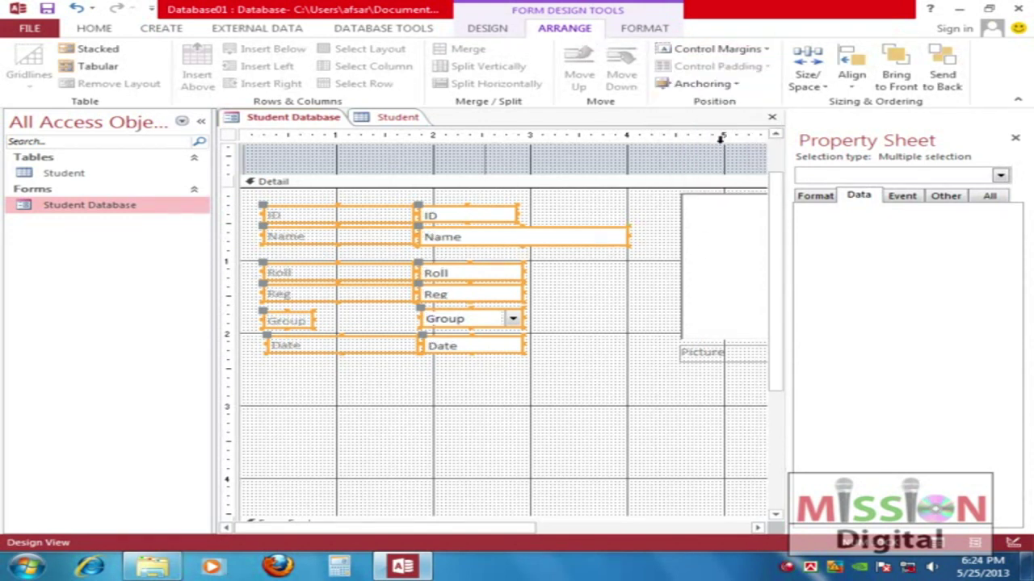
click(610, 281)
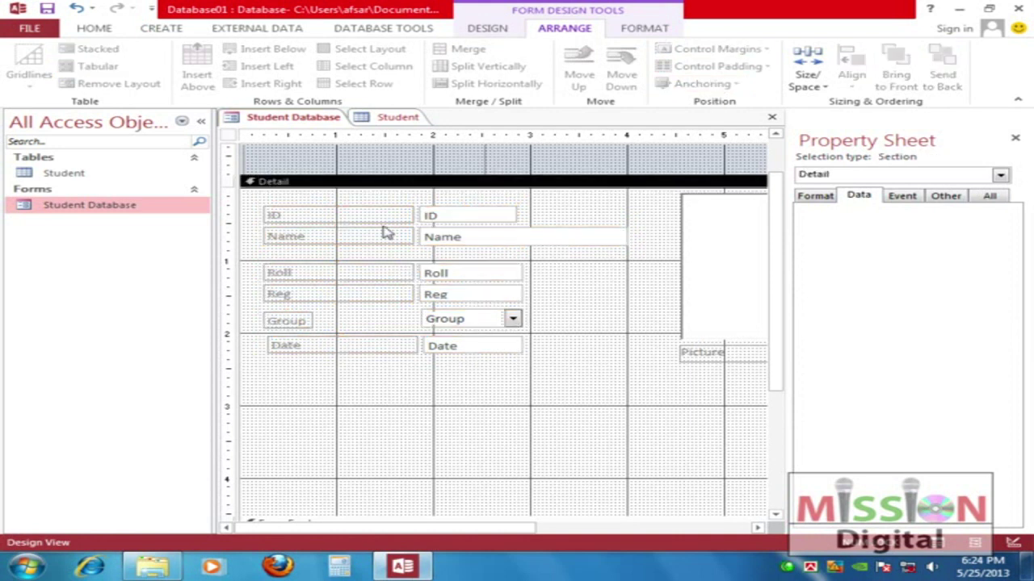
Try Wide control margins on the ID to Date labels only, and settle on Narrow for them
drag(263, 202, 334, 388)
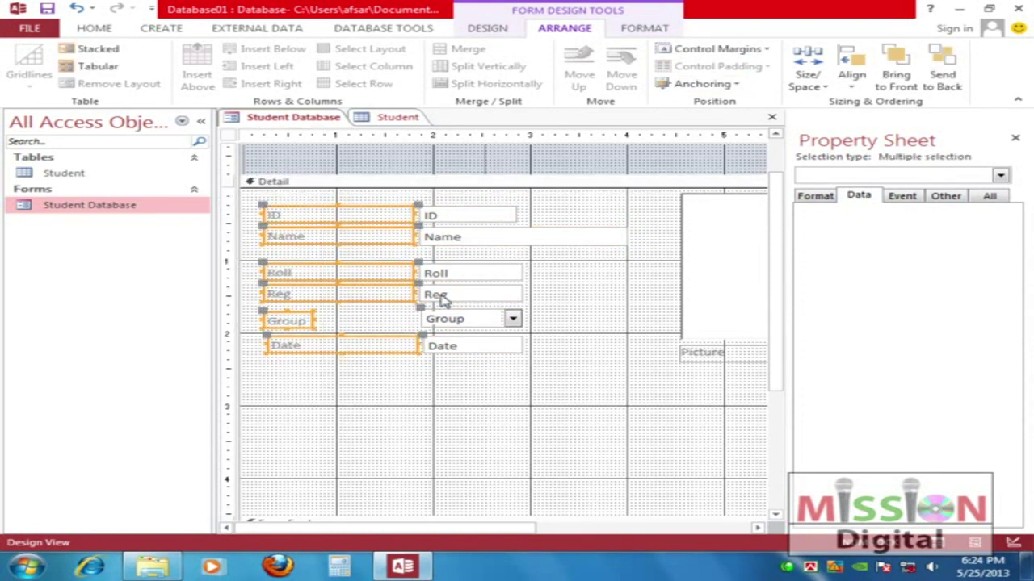
click(738, 48)
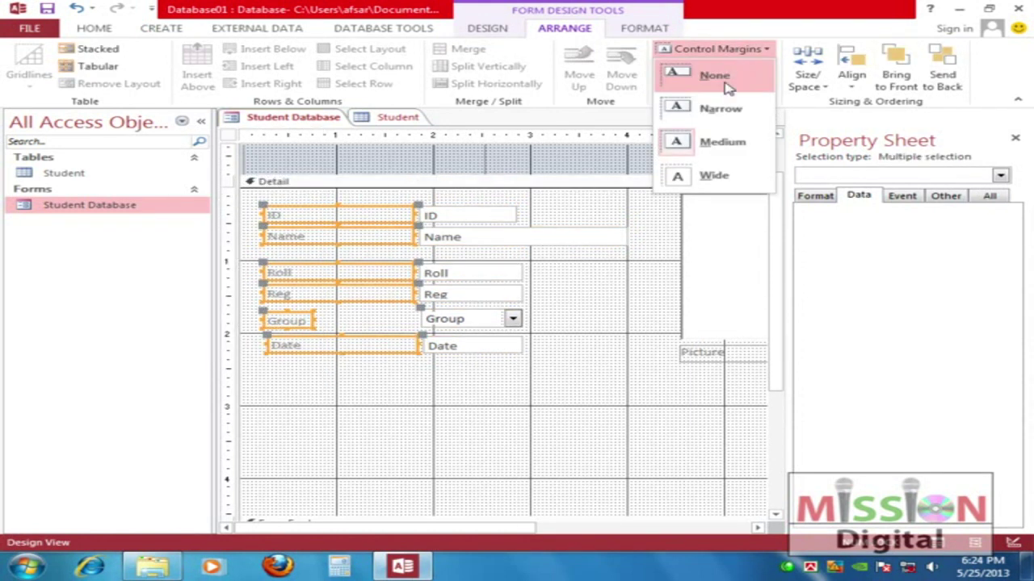
click(713, 179)
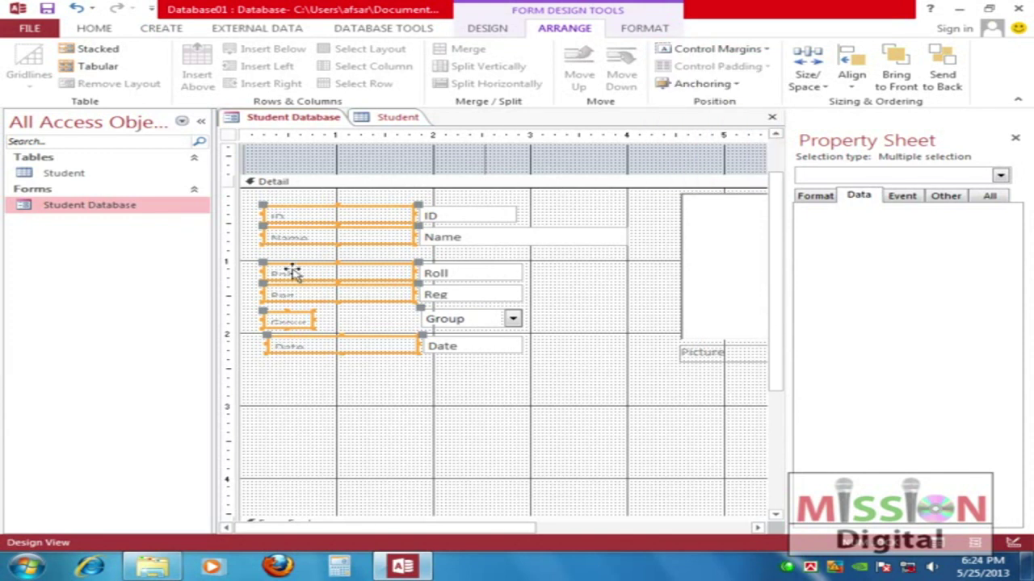
click(735, 50)
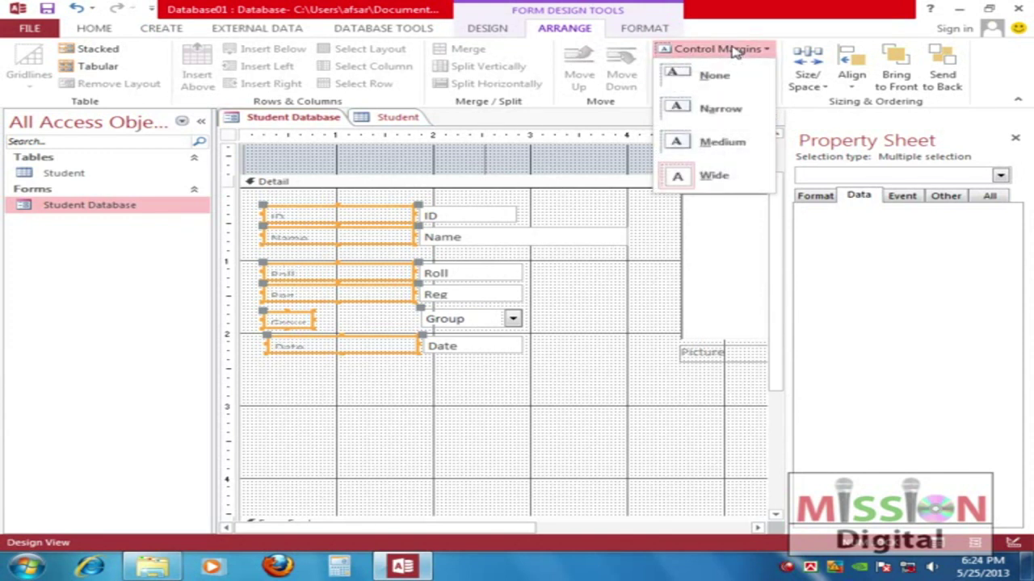
click(720, 110)
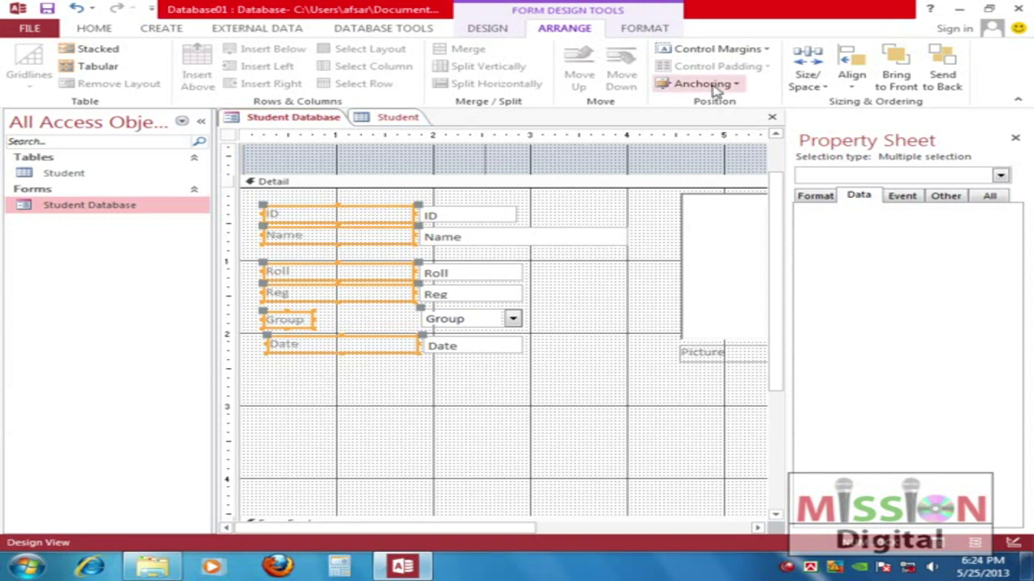
Try the Stretch Down anchoring on the ID to Date labels and set it back to Top Left
click(725, 85)
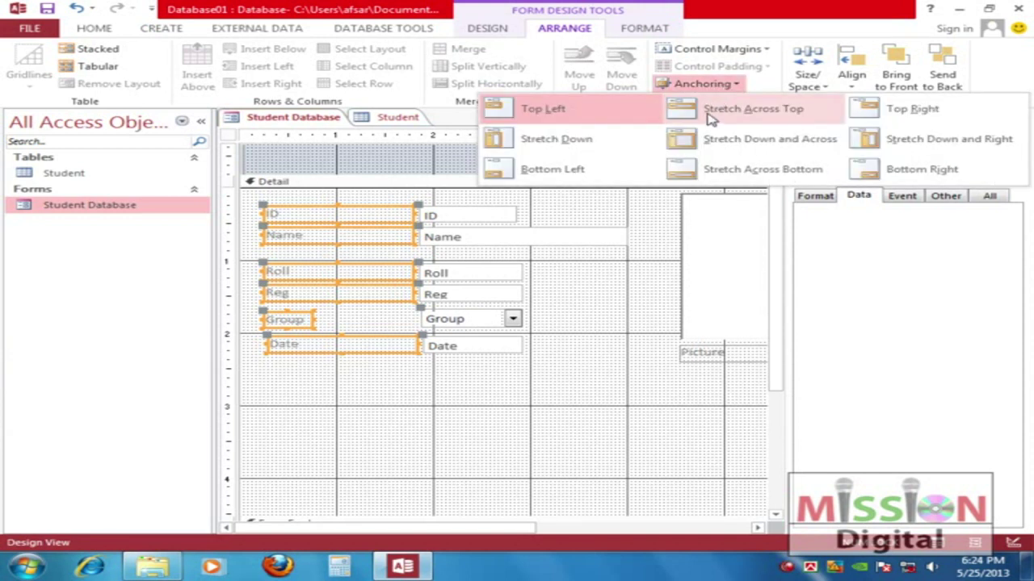
click(577, 149)
click(697, 85)
click(555, 110)
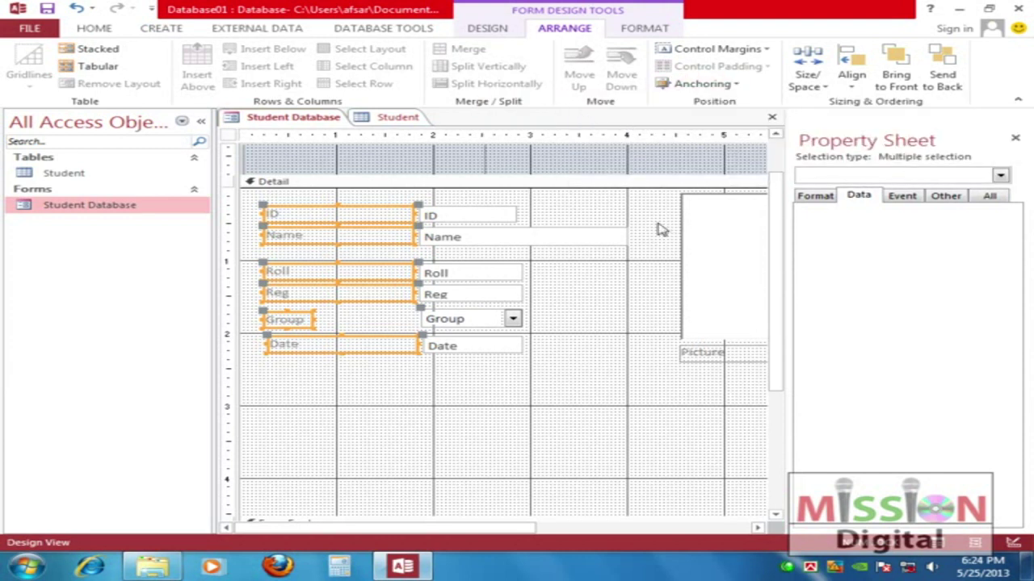
Align the ID, Name, Roll, Reg, Group and Date labels to the left
click(851, 85)
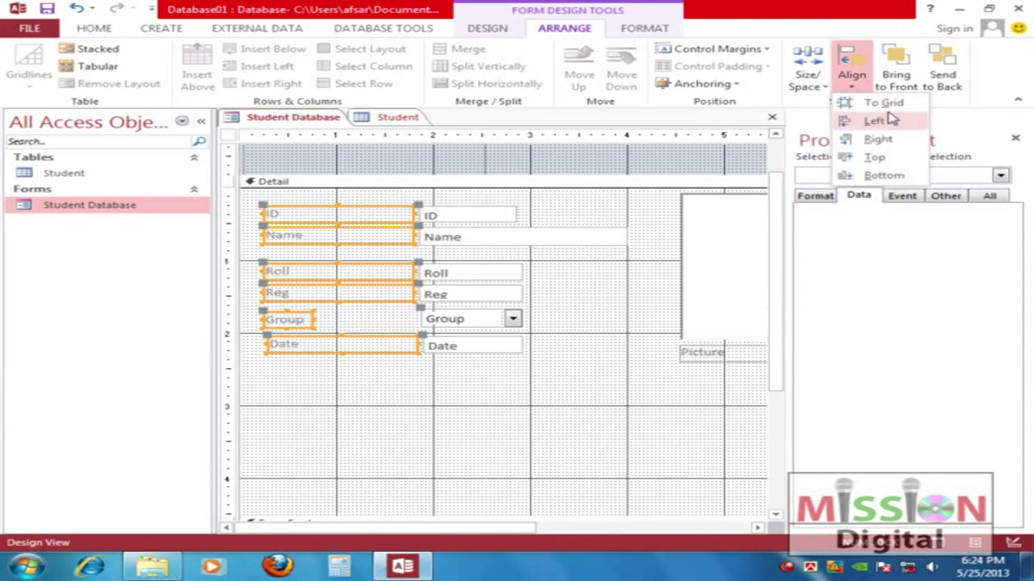
click(881, 124)
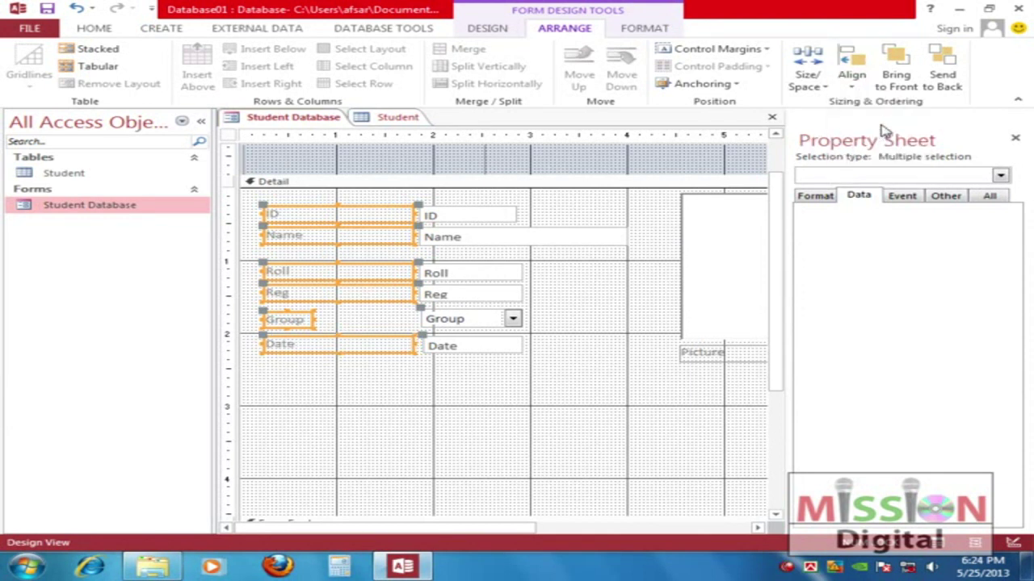
click(566, 311)
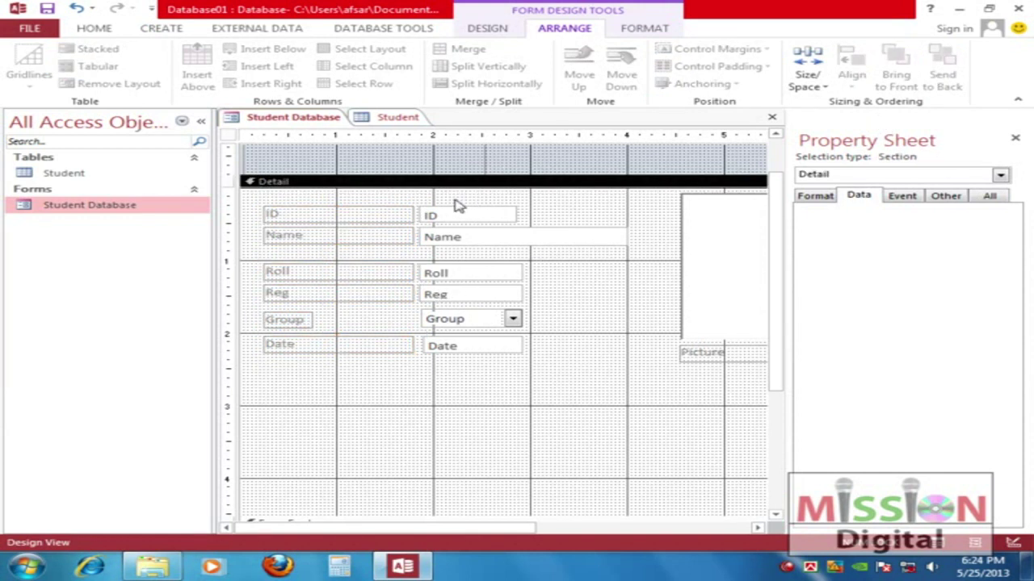
Align the ID, Name, Roll, Reg, Group and Date fields to the left
drag(455, 202, 606, 371)
click(859, 84)
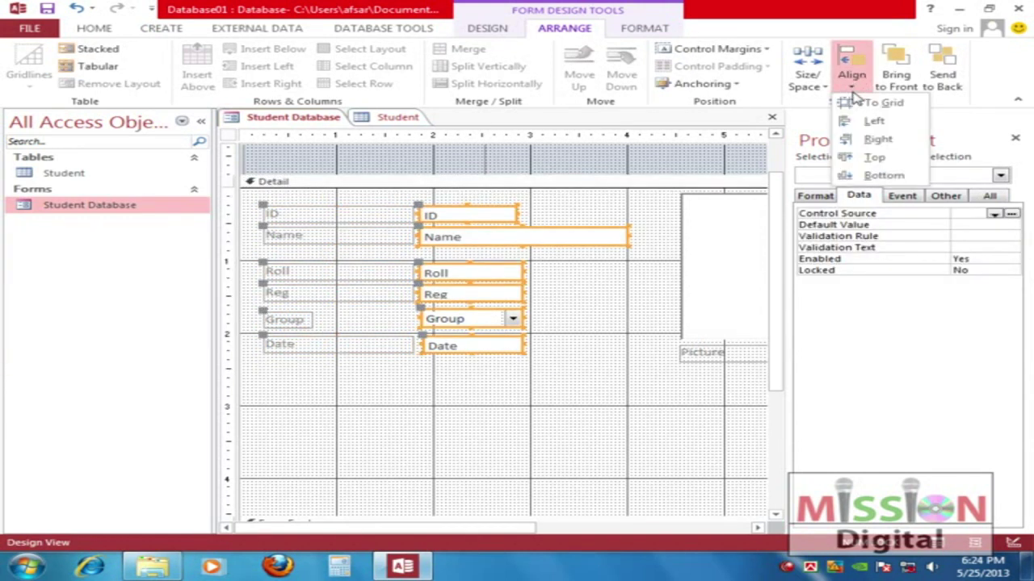
click(872, 125)
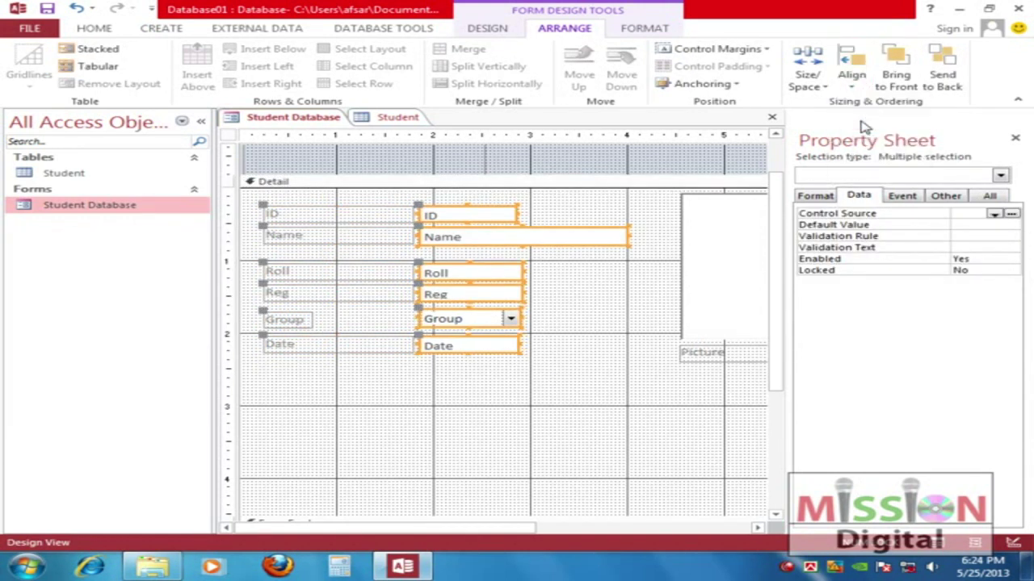
click(602, 295)
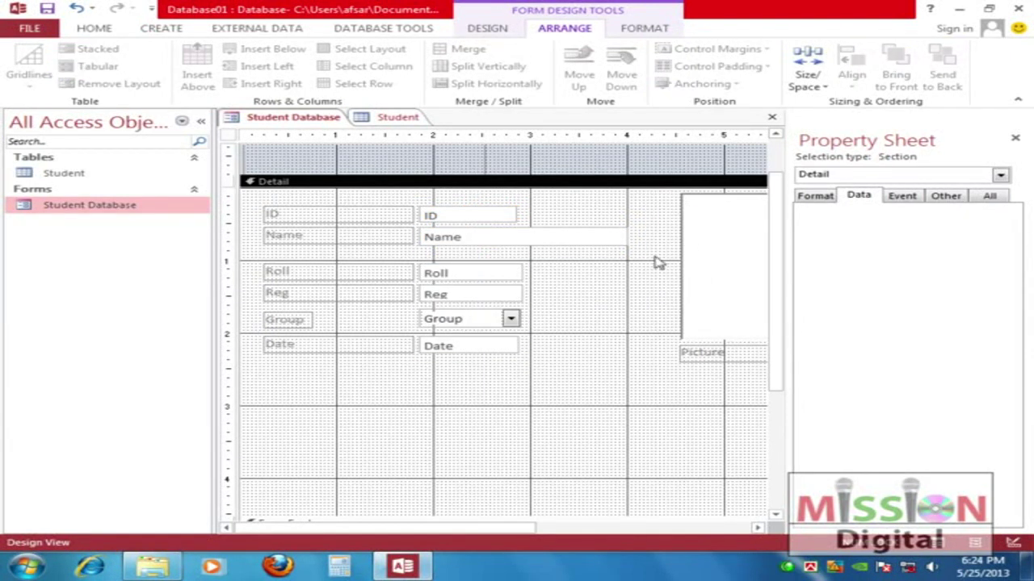
Size all labels and fields from ID to Date to the widest
drag(261, 205, 633, 386)
click(812, 80)
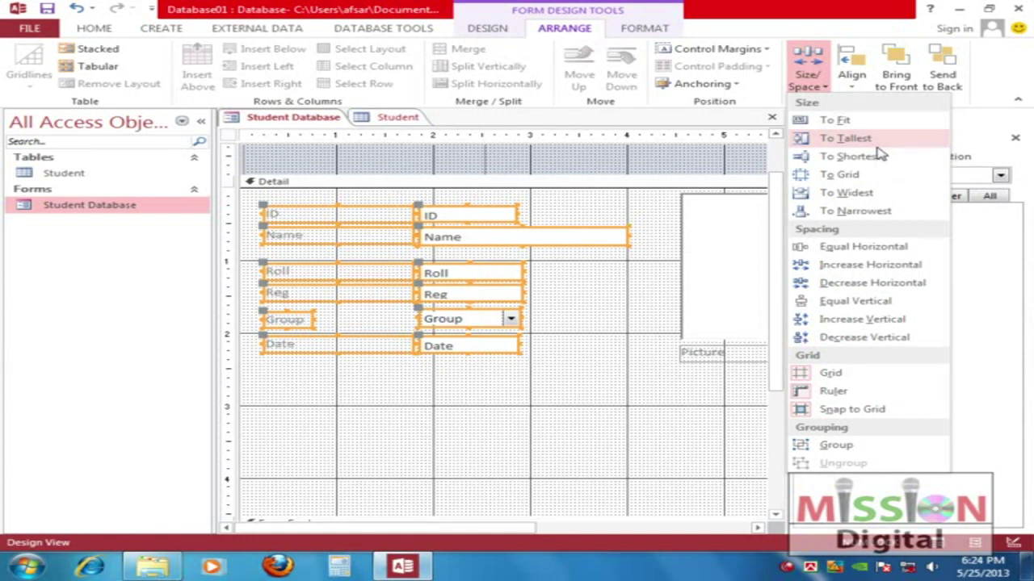
click(864, 195)
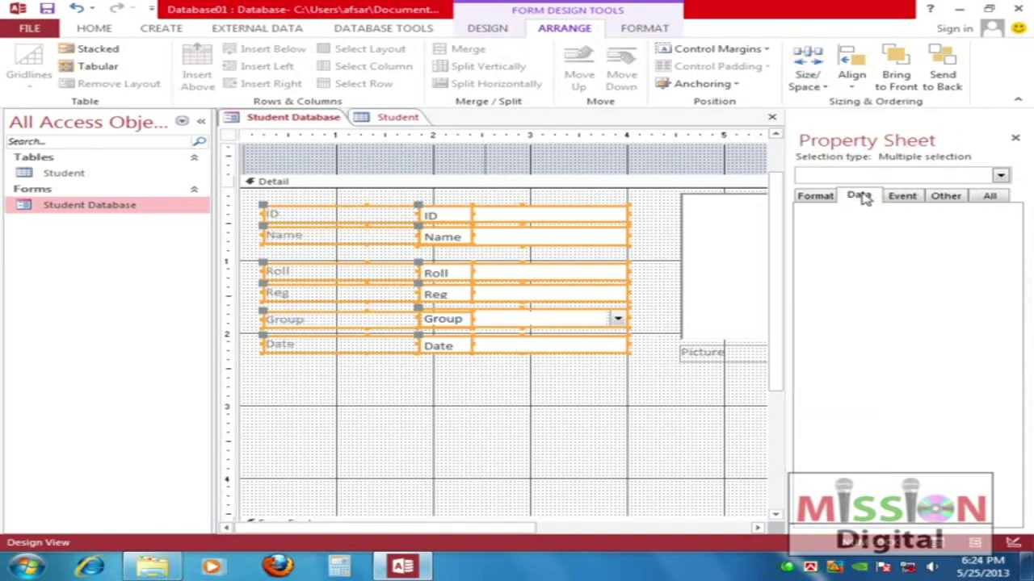
click(519, 389)
Narrow the ID to Date labels together so they end at the 1-inch ruler mark
drag(450, 198, 554, 388)
click(503, 369)
drag(272, 200, 369, 318)
drag(472, 272, 335, 285)
click(376, 293)
Try to move the ID to Date fields closer to their labels
drag(393, 202, 637, 395)
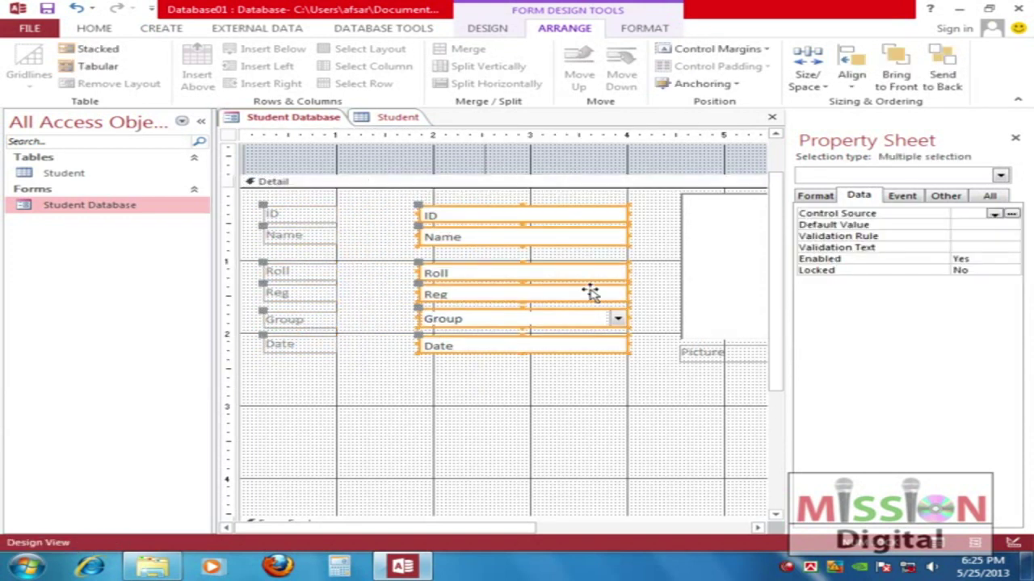
drag(526, 280, 471, 281)
drag(427, 212, 457, 229)
Try left alignment on the ID to Date fields again and undo the last layout change
drag(404, 202, 547, 397)
click(851, 69)
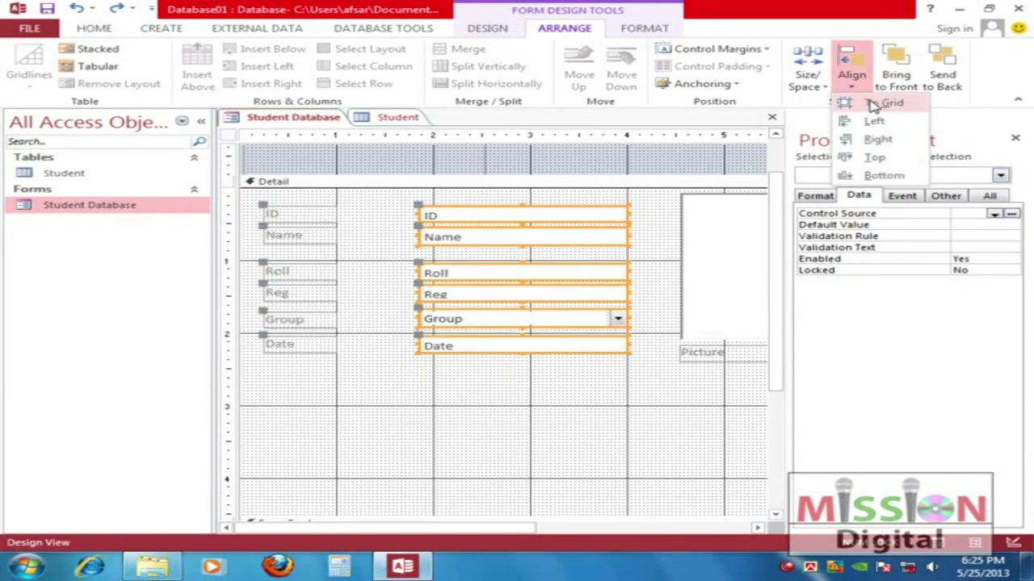
click(874, 121)
drag(254, 202, 351, 380)
drag(286, 213, 551, 398)
key(ctrl+z)
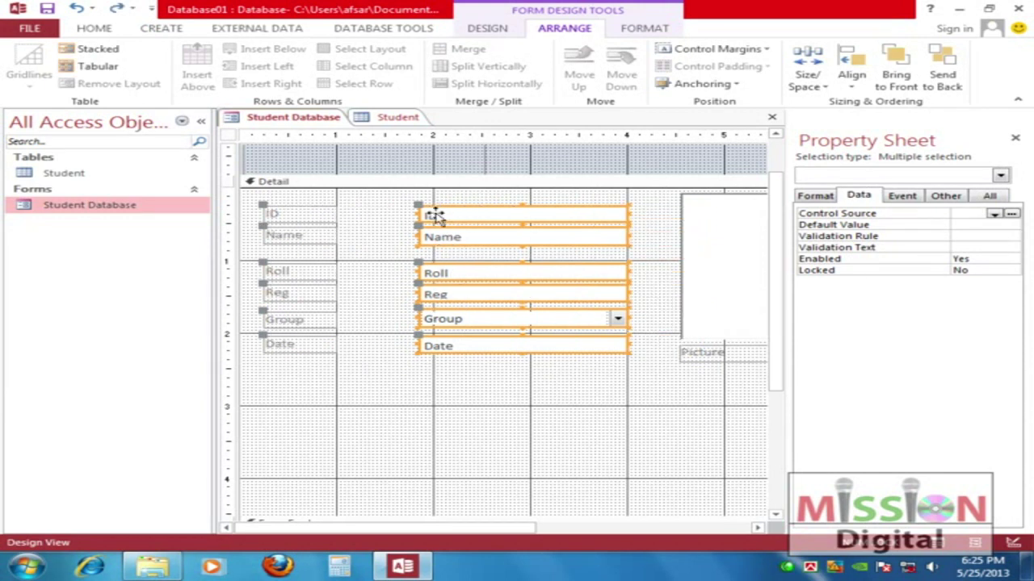
Move the ID, Name, Roll, Reg, Group and Date labels one by one about 0.6 inch right, close to their fields
drag(266, 207, 328, 207)
drag(267, 229, 331, 229)
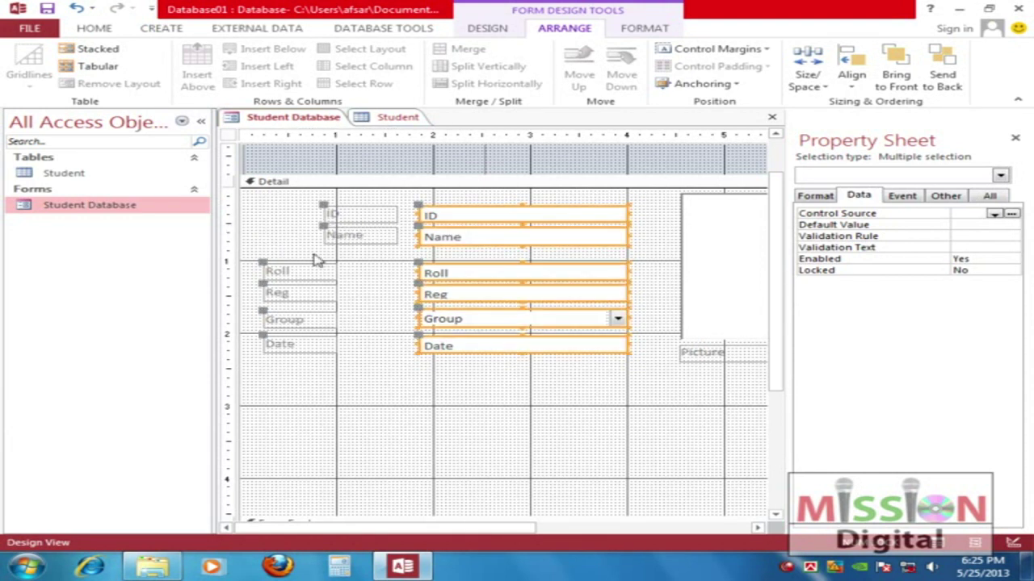
drag(263, 269, 324, 261)
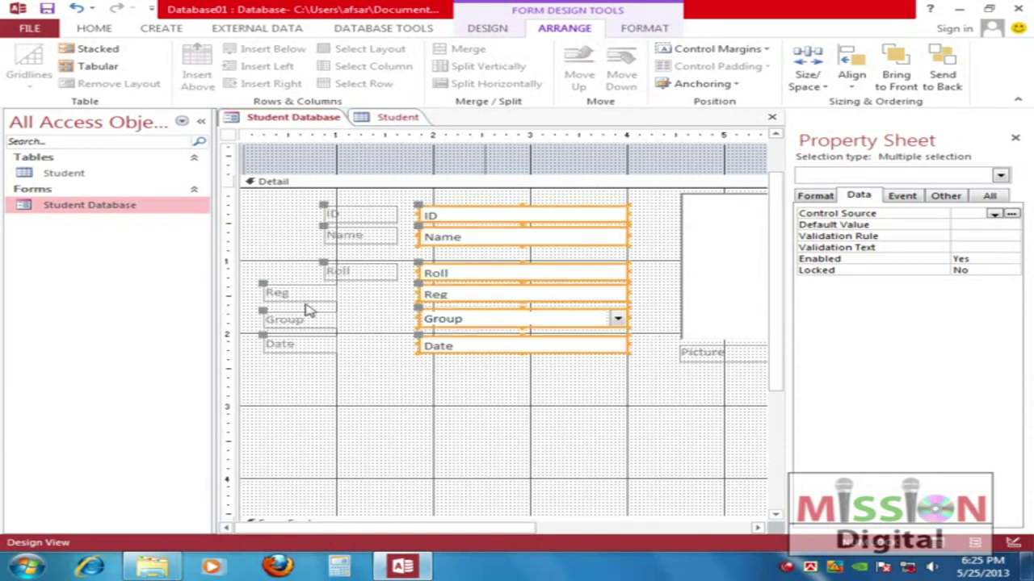
drag(267, 291, 325, 285)
drag(267, 318, 334, 314)
drag(261, 338, 325, 337)
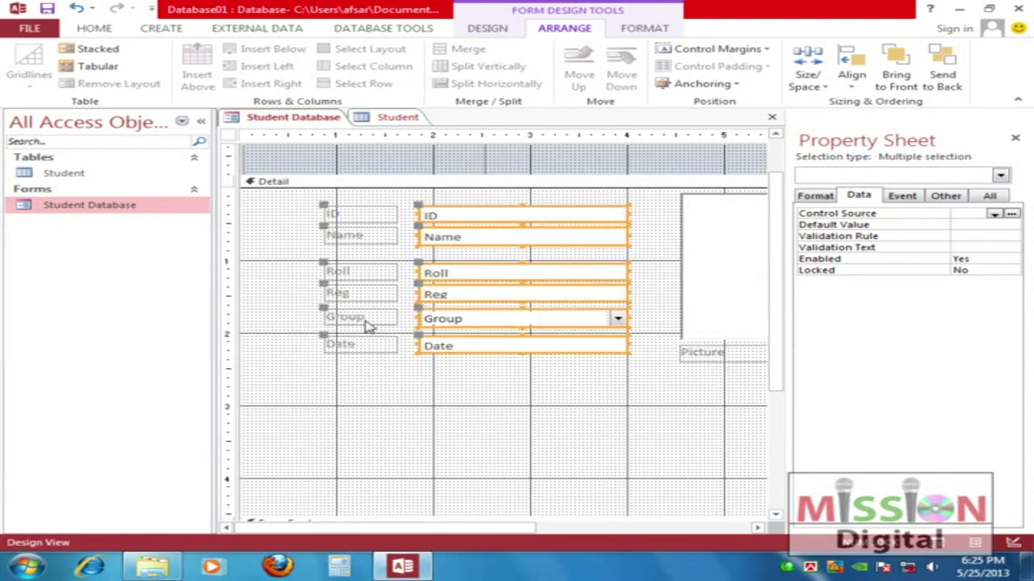
Move all labels and fields from ID to Date together about 0.5 inch to the left
click(408, 374)
drag(311, 199, 658, 388)
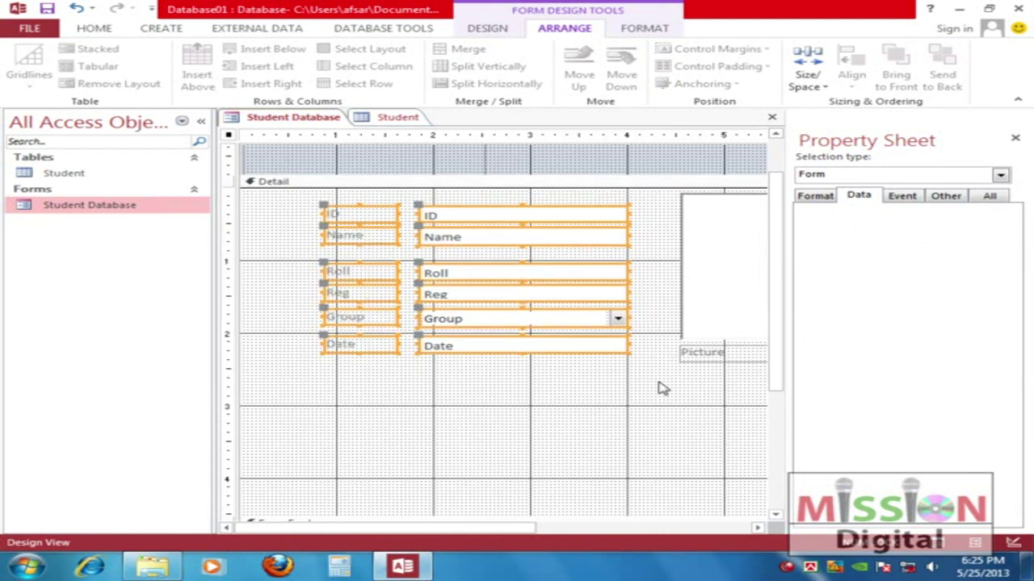
drag(323, 208, 415, 213)
click(585, 343)
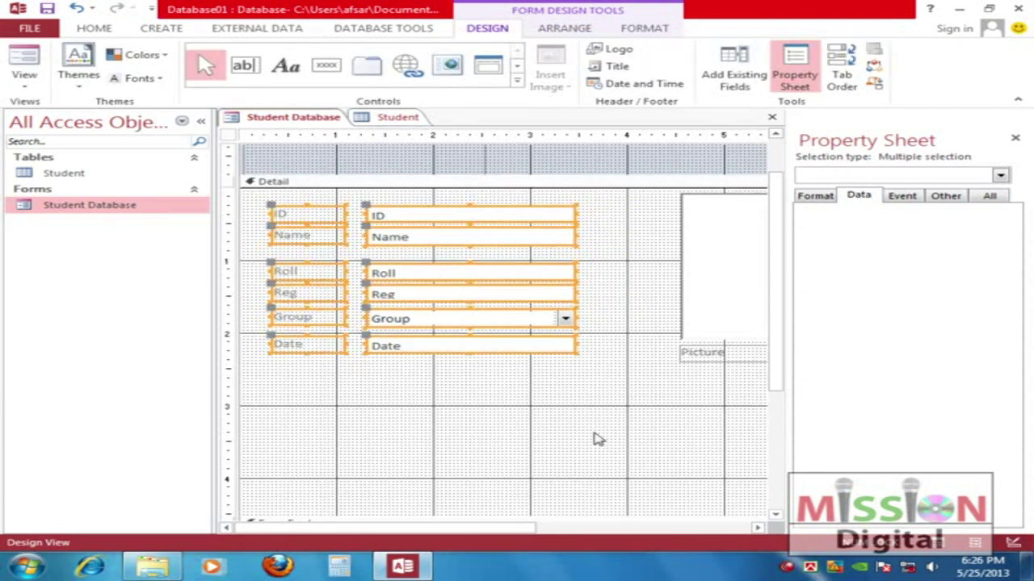
click(563, 29)
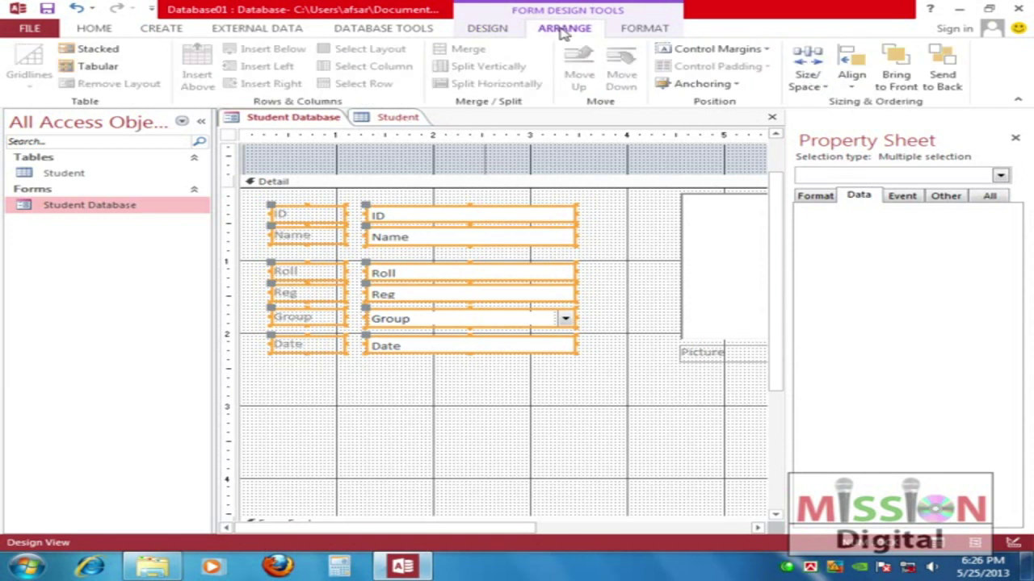
Increase the vertical spacing of the selected labels and fields from ID to Date twice, leaving them deselected
click(808, 81)
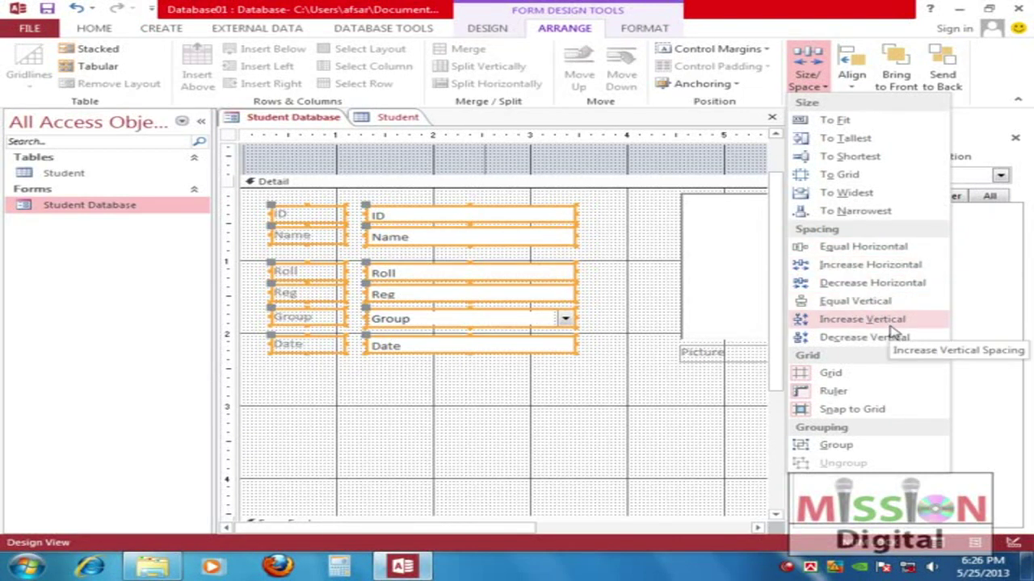
click(873, 323)
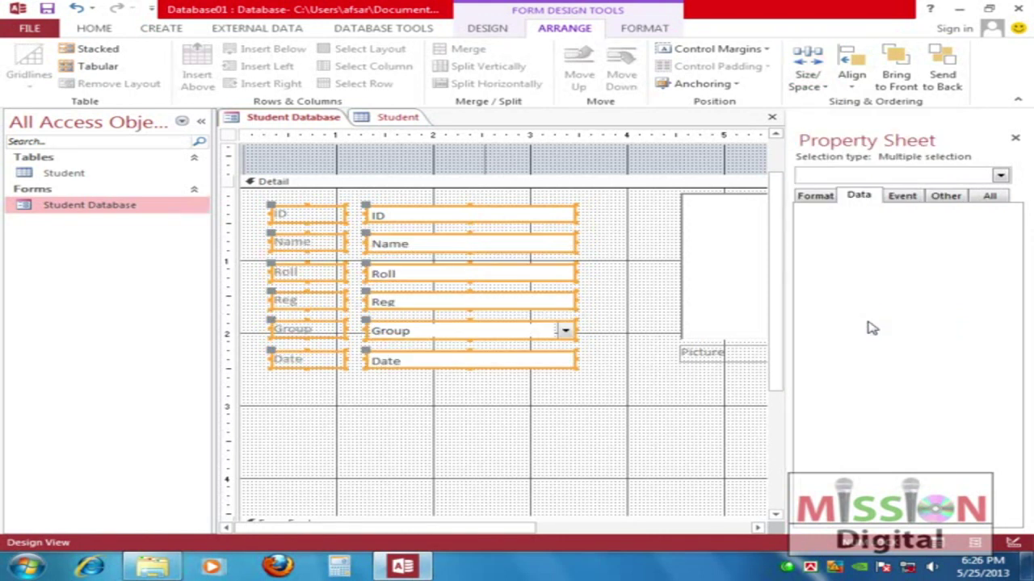
click(808, 81)
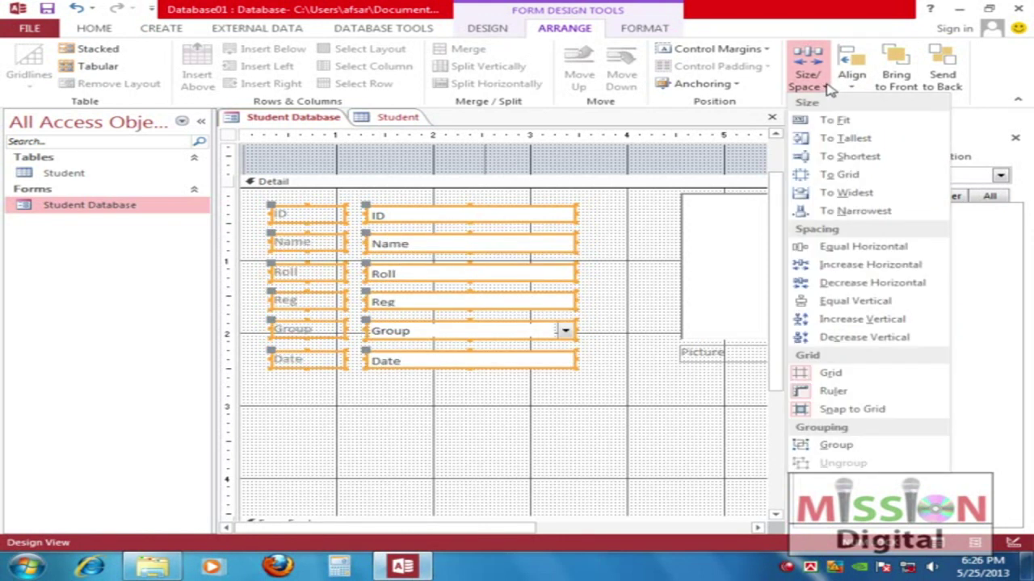
click(860, 320)
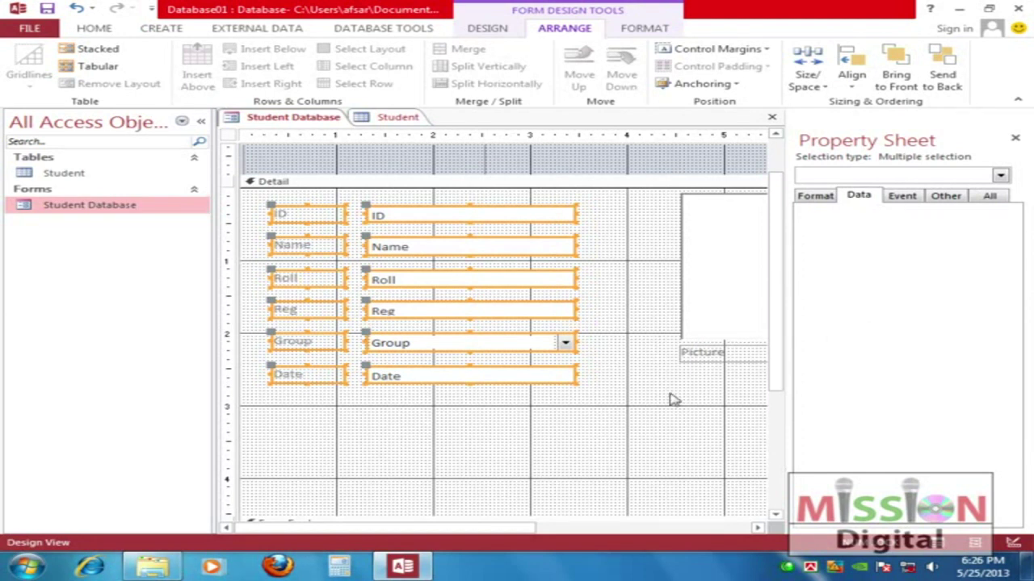
click(620, 394)
Reduce the height of the form's Detail section to about 3.9 inches, below the Date field
mouse_move(775, 335)
mouse_down()
mouse_move(773, 397)
mouse_move(787, 338)
mouse_up()
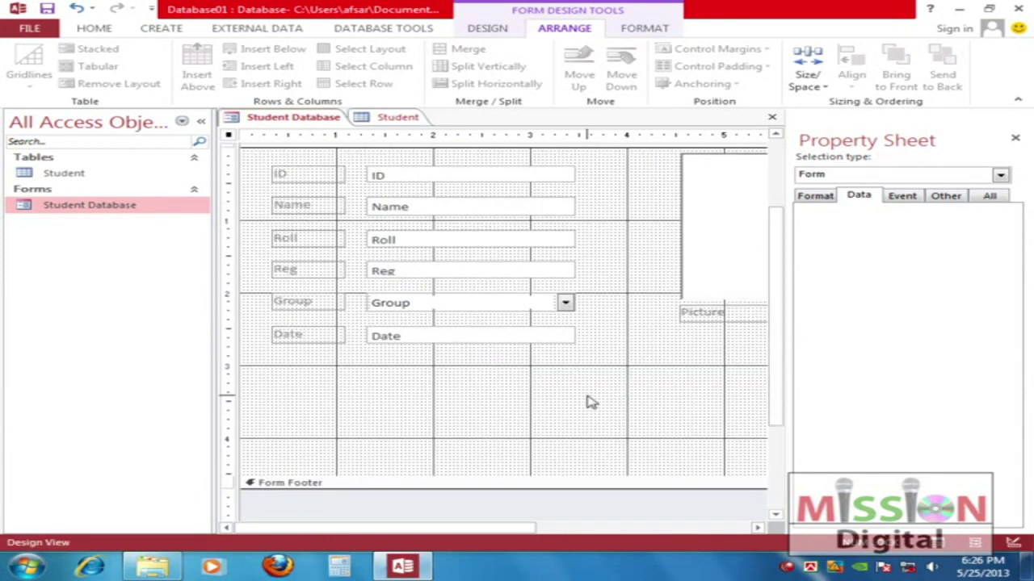
drag(778, 415, 780, 482)
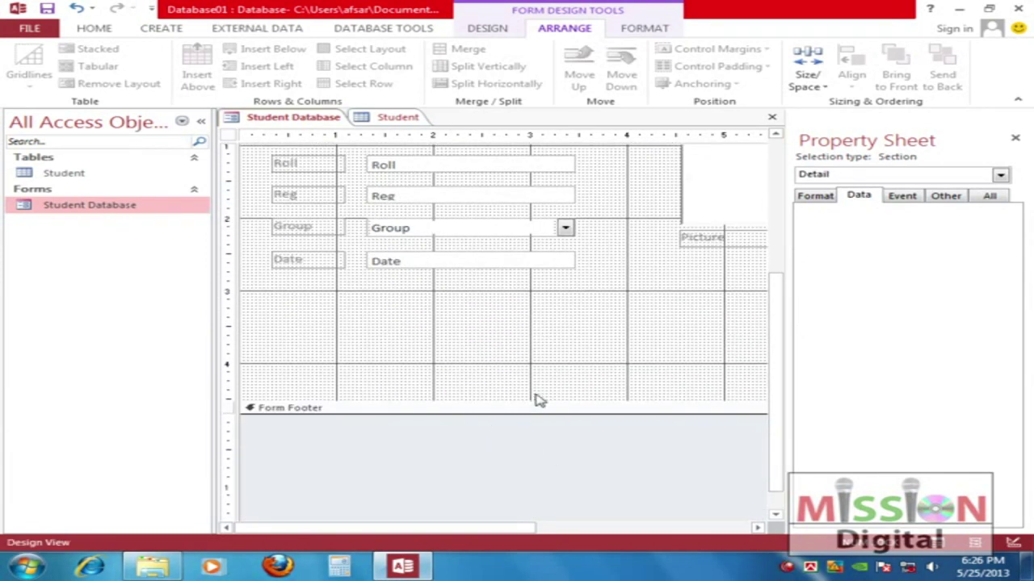
drag(534, 400, 538, 356)
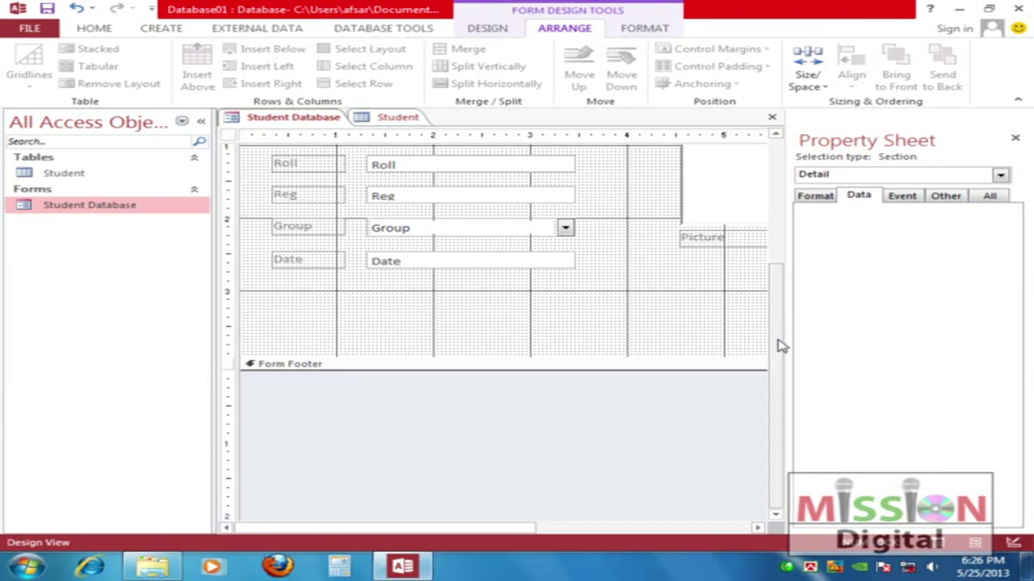
drag(777, 380, 777, 270)
drag(488, 529, 420, 521)
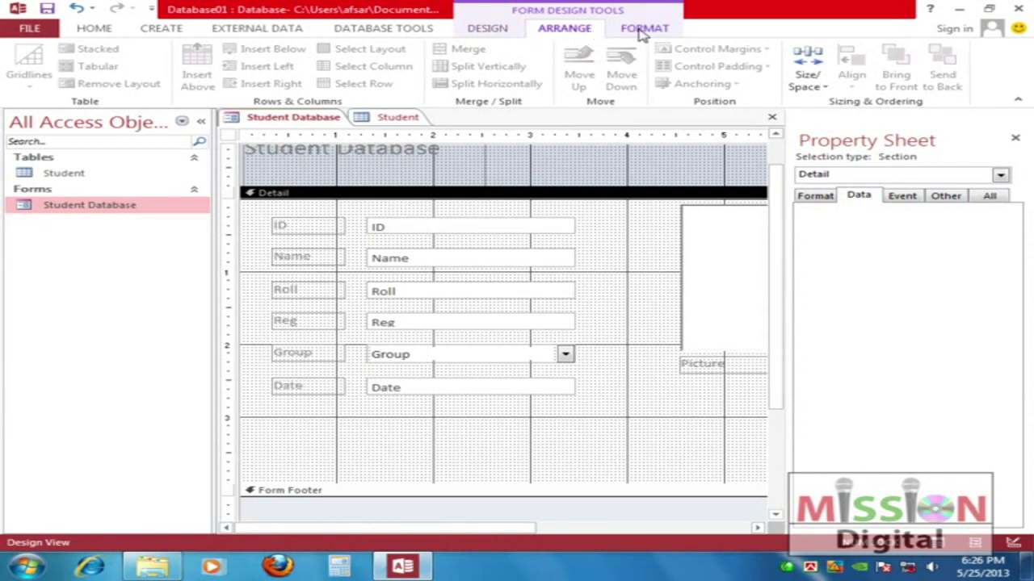
click(489, 34)
click(566, 30)
click(638, 29)
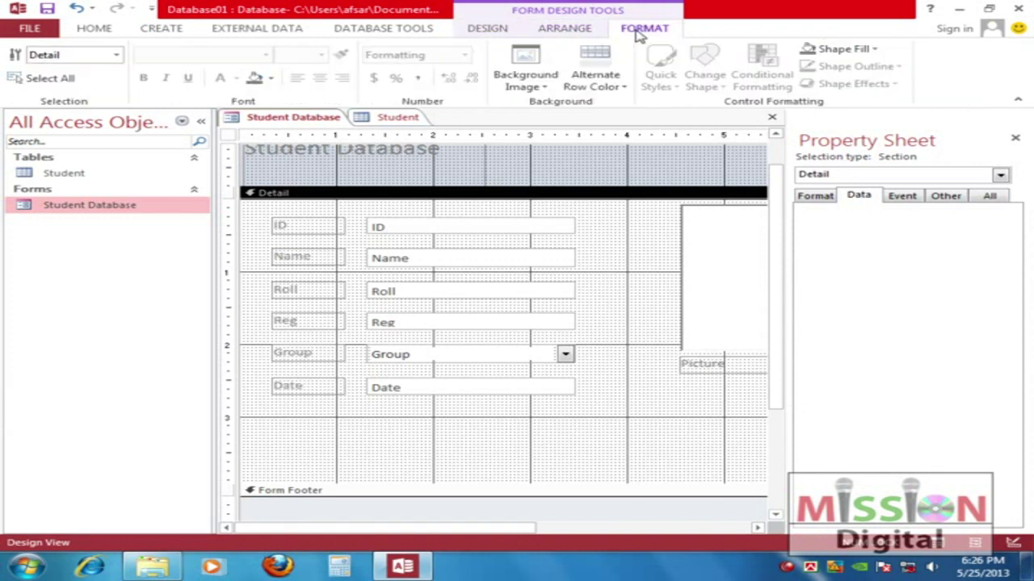
click(487, 29)
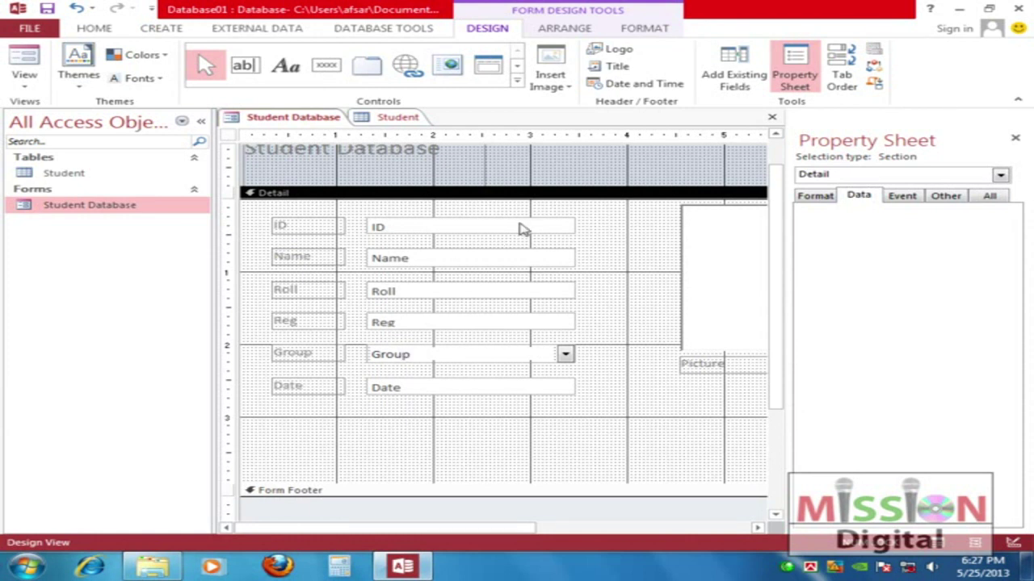
click(564, 29)
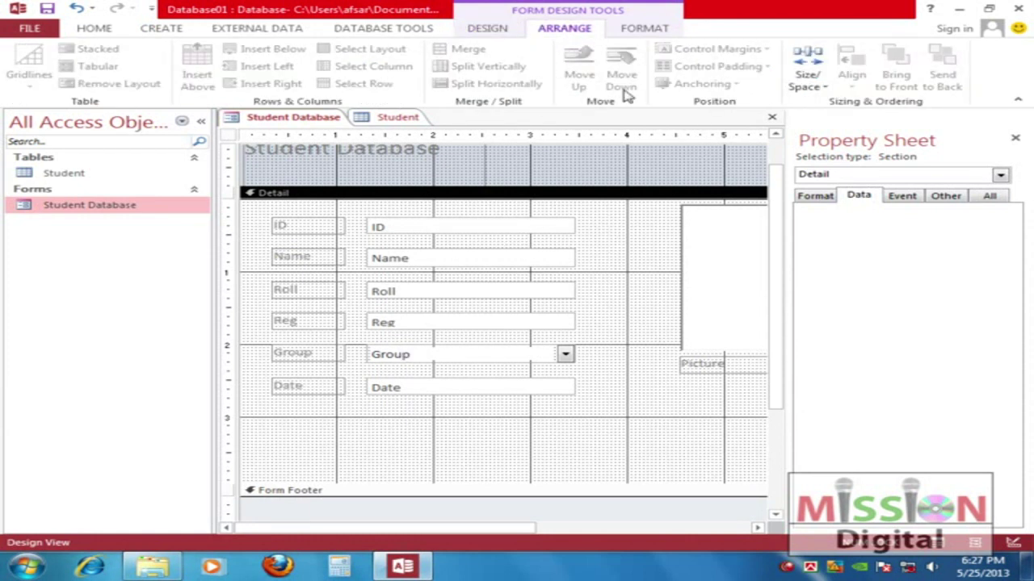
click(640, 31)
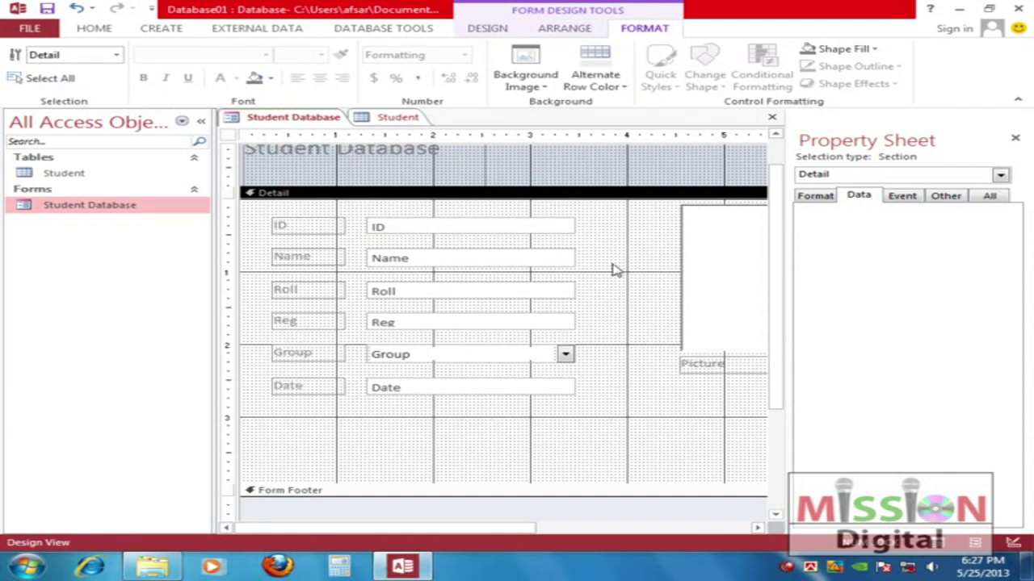
click(488, 28)
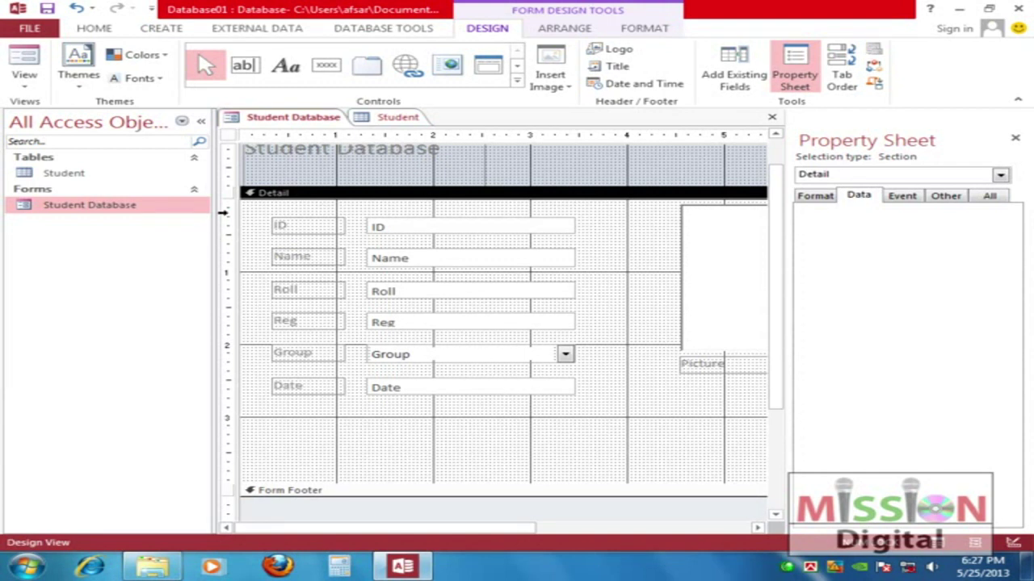
Open the Student Database form in Form View and check the Group choices and fields of the first record
double_click(41, 206)
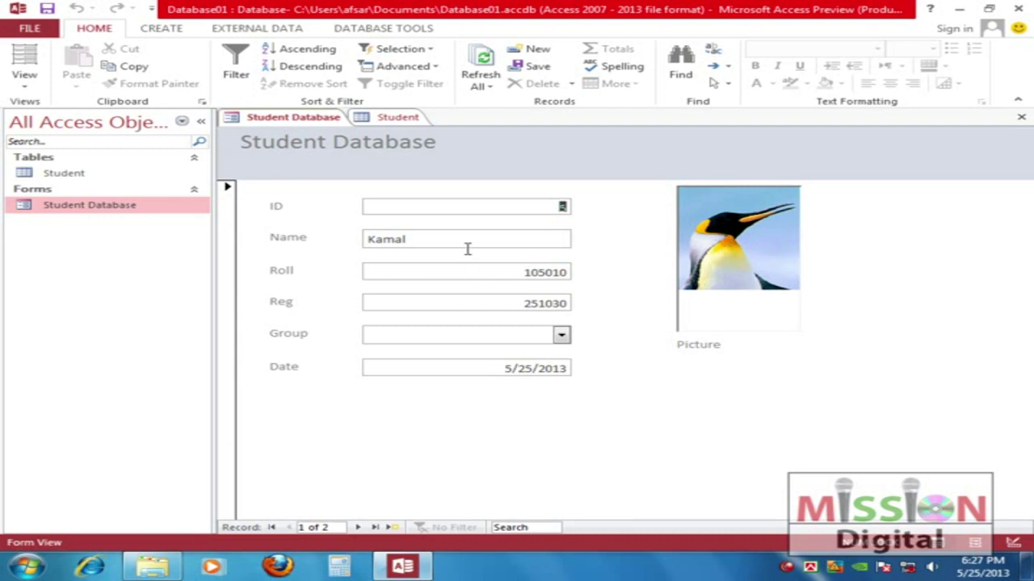
click(560, 334)
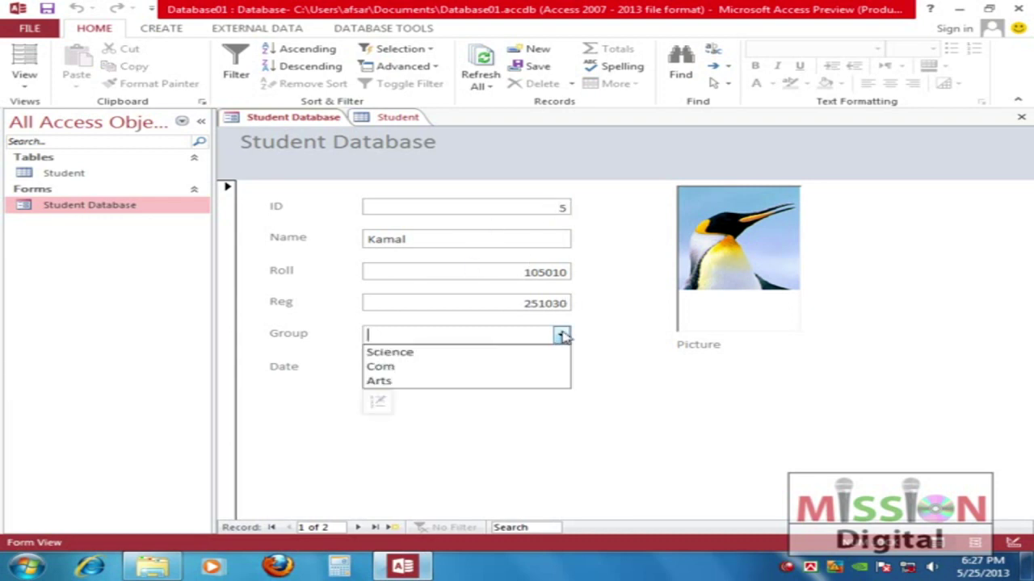
click(493, 437)
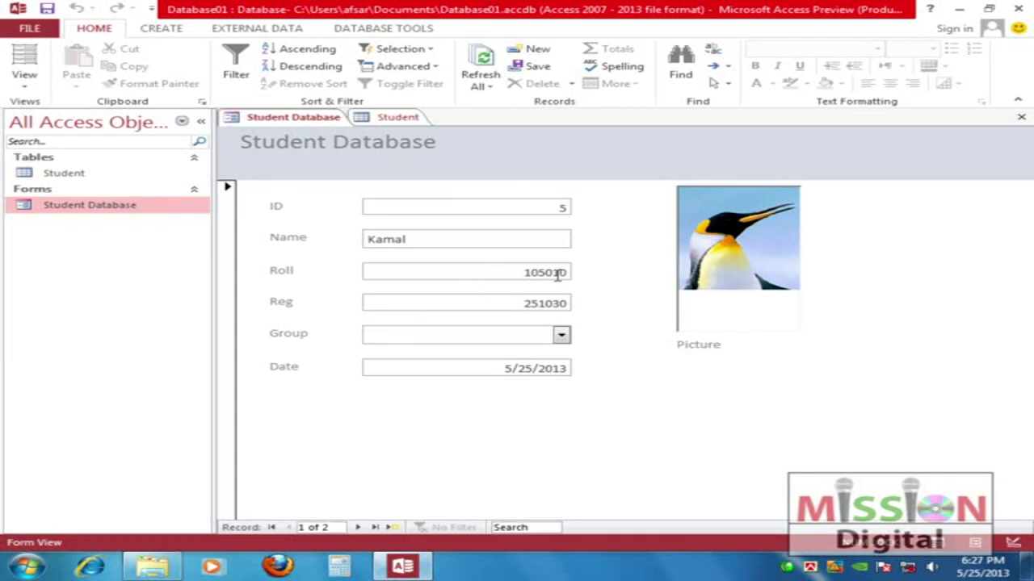
drag(524, 272, 598, 277)
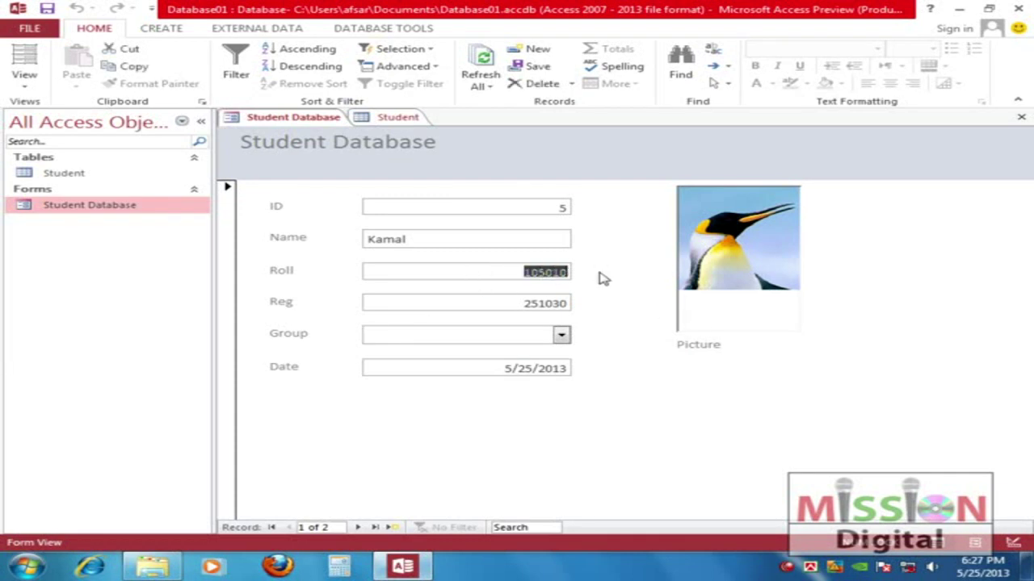
click(444, 238)
Go to a new blank record and enter the student's name, roll number and registration number
click(358, 527)
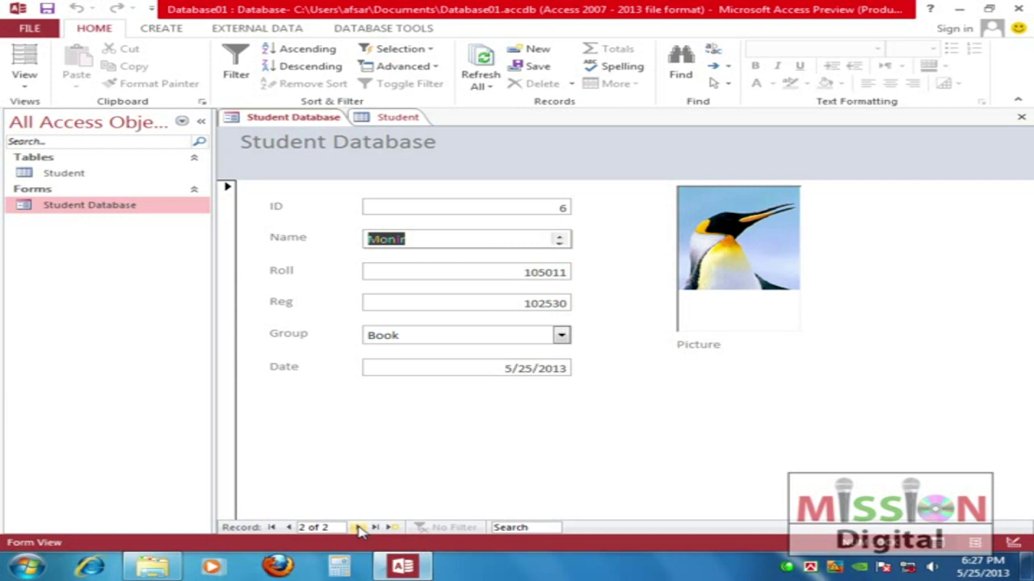
click(357, 527)
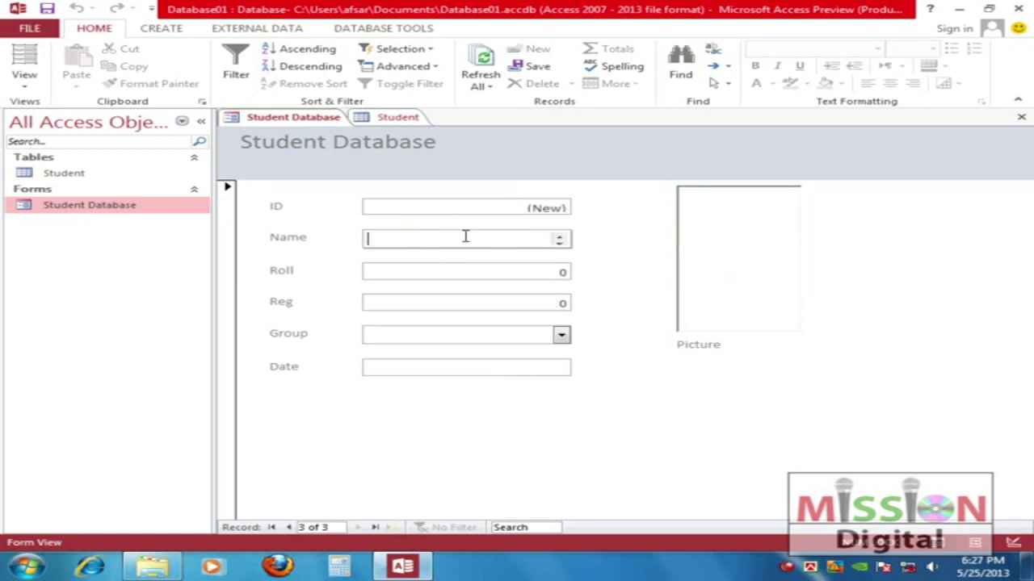
text(Jolil)
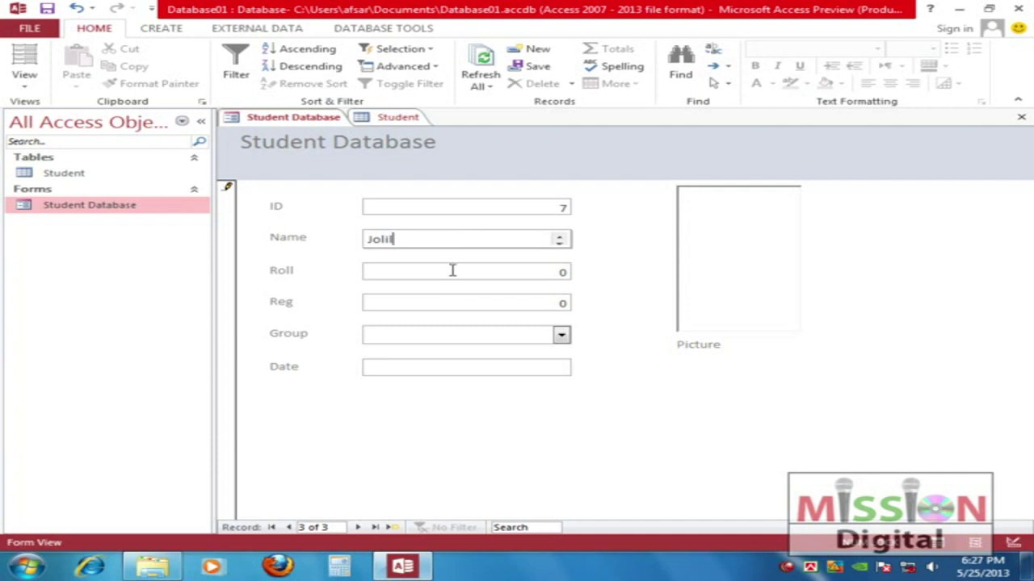
key(Tab)
text(50)
key(Tab)
text(40)
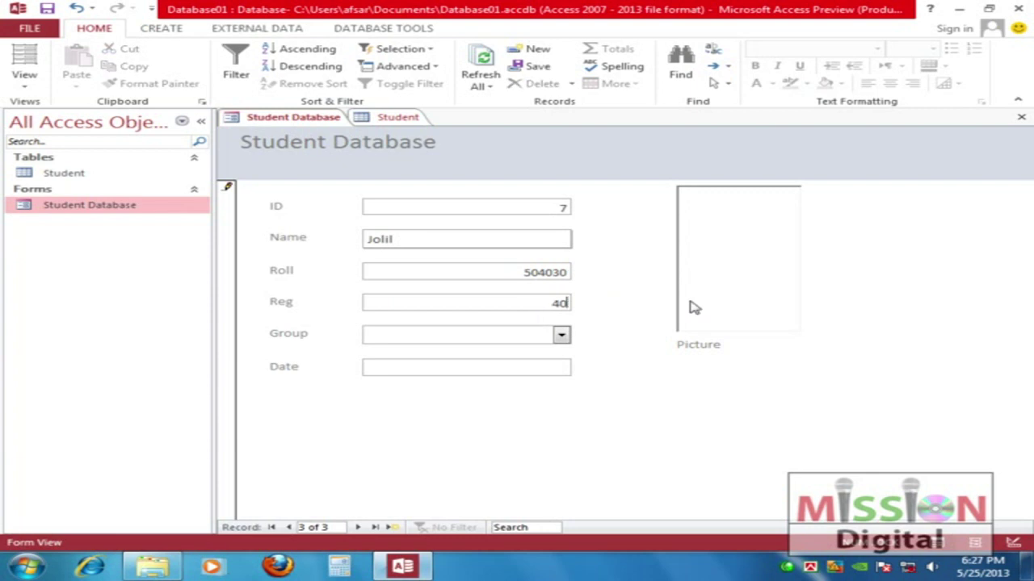
text(5132)
Set the new student record's Group to Science and its Date to 5/25/2013
click(561, 335)
click(534, 354)
click(465, 368)
click(582, 366)
click(495, 486)
Paste the copied penguin picture into the new record's Picture field and save the record
click(744, 238)
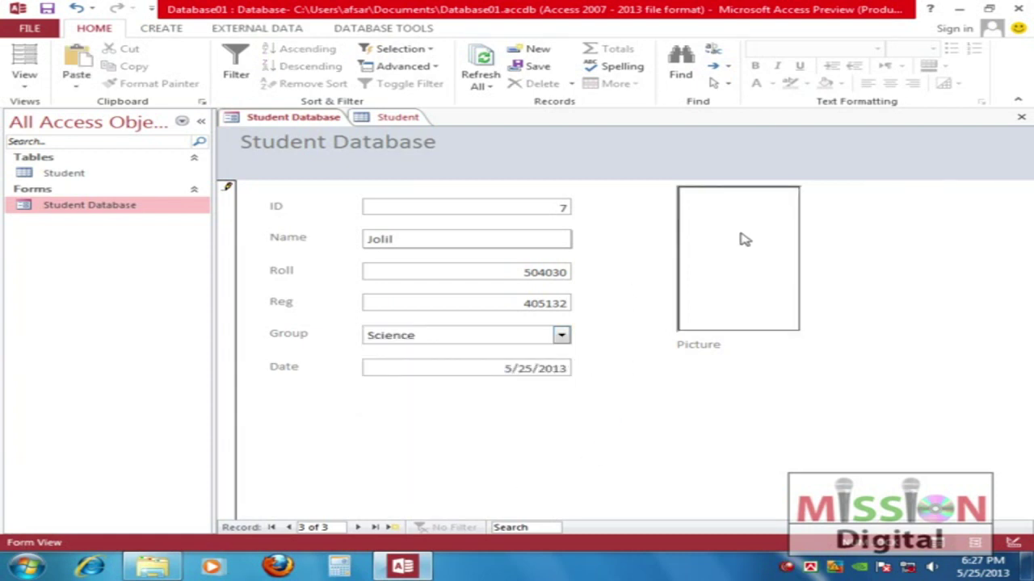
key(ctrl+v)
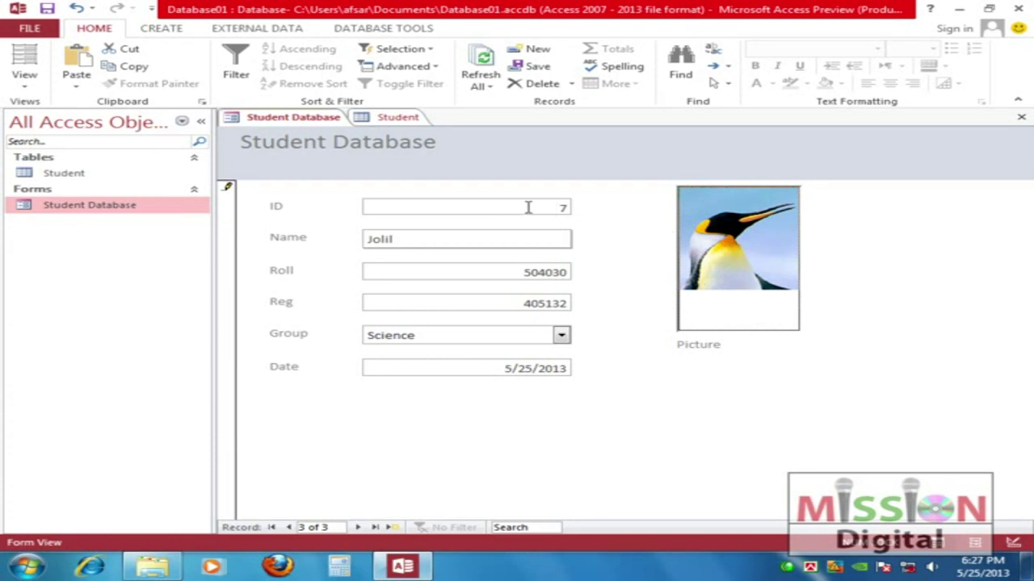
click(357, 527)
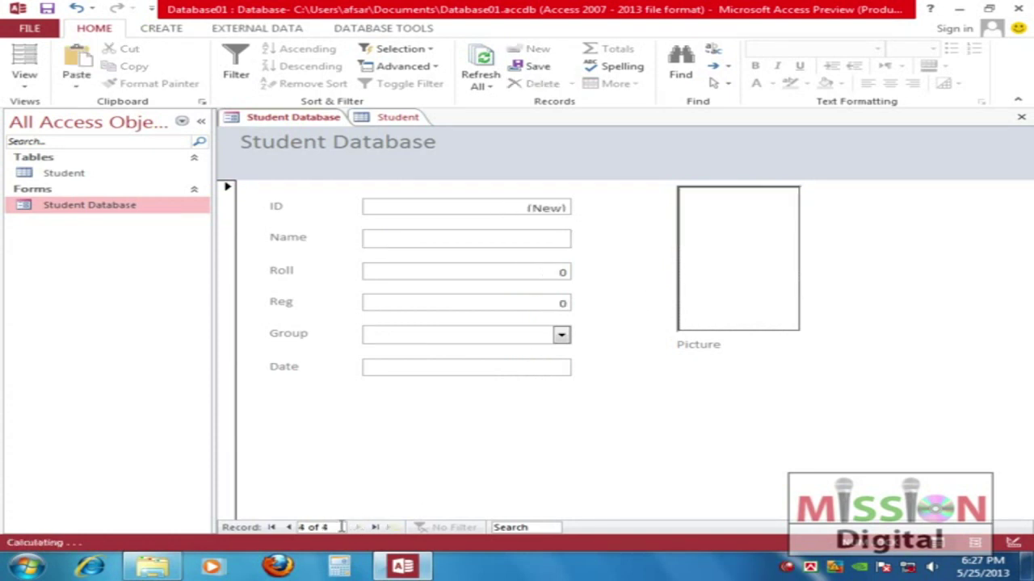
click(288, 526)
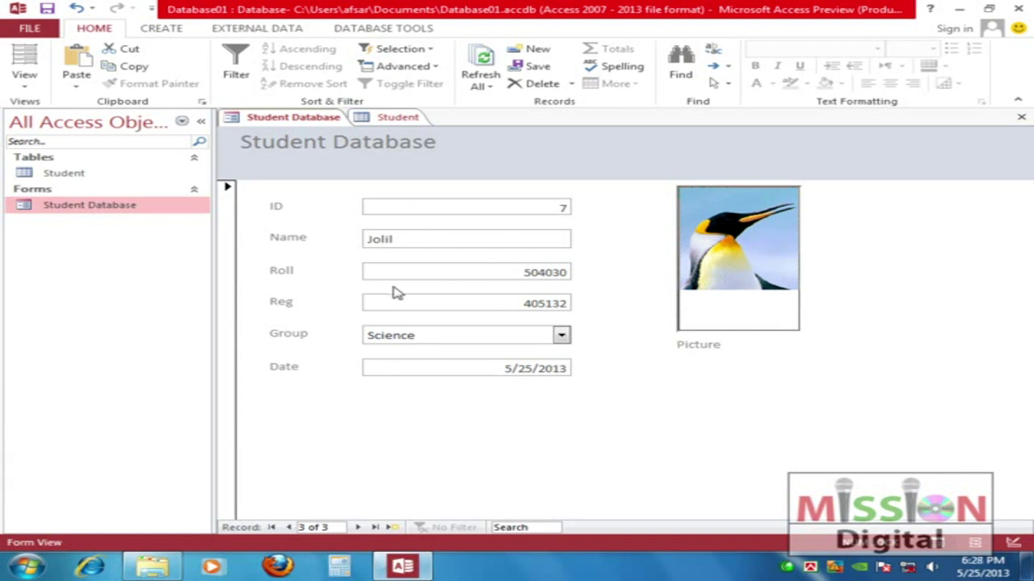
click(47, 10)
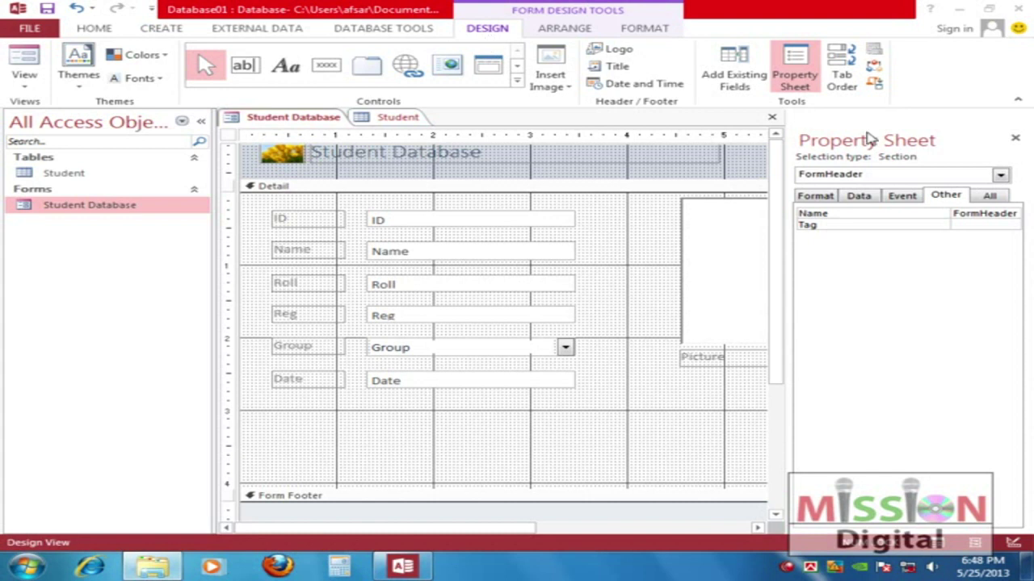
Close the Property Sheet and select the ID, Name and Roll text boxes in turn
mouse_move(704, 40)
mouse_down()
mouse_move(893, 42)
mouse_move(886, 126)
mouse_move(695, 109)
mouse_move(706, 39)
mouse_up()
key(Escape)
click(1017, 141)
click(421, 220)
click(456, 256)
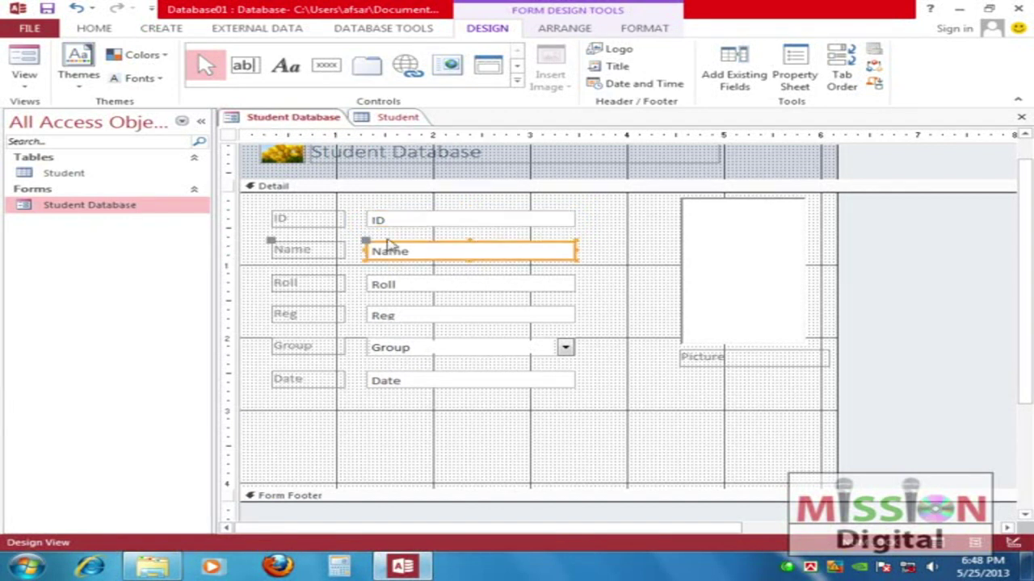
click(496, 281)
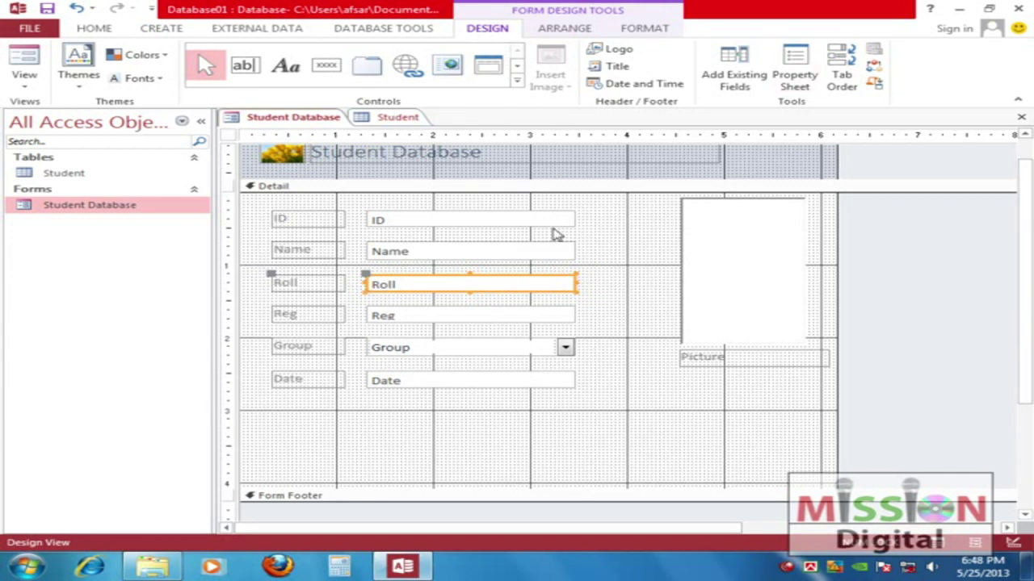
click(619, 226)
right_click(29, 205)
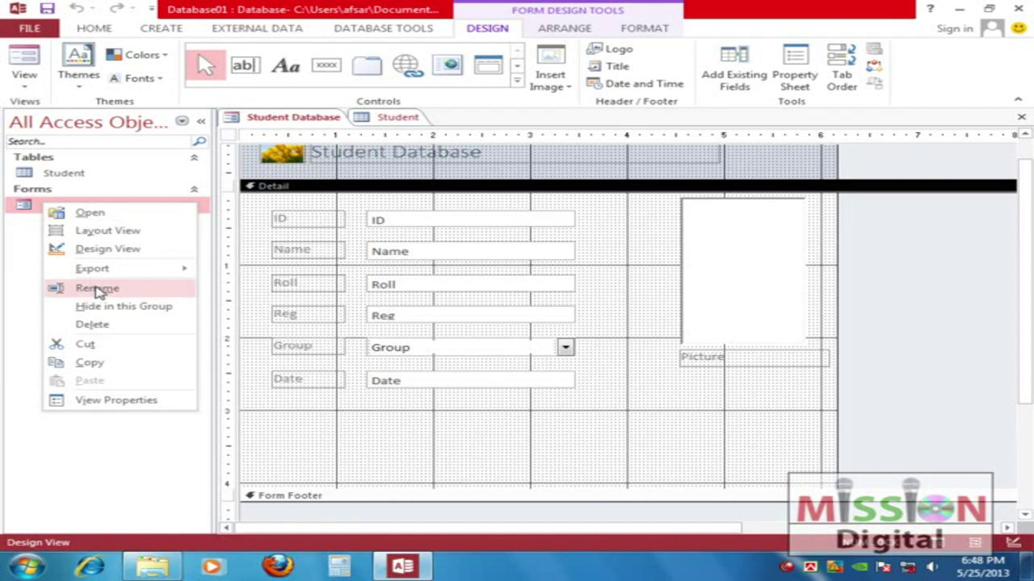
click(622, 239)
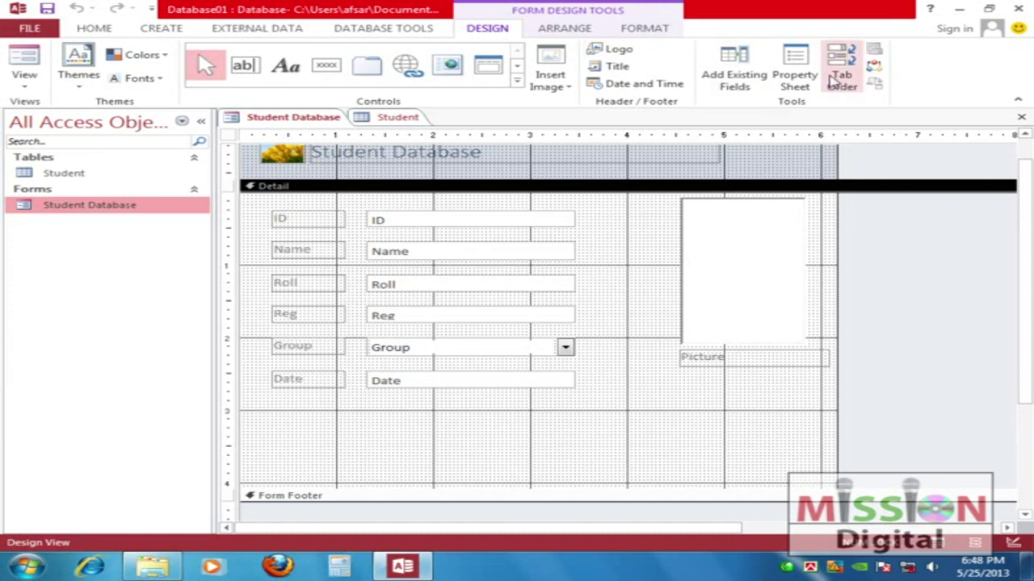
click(796, 76)
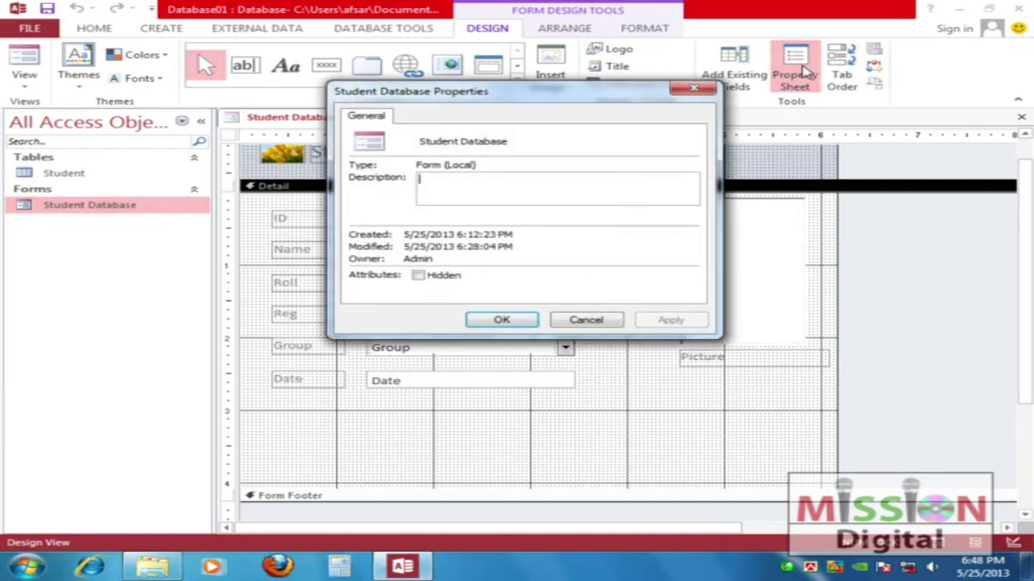
click(606, 322)
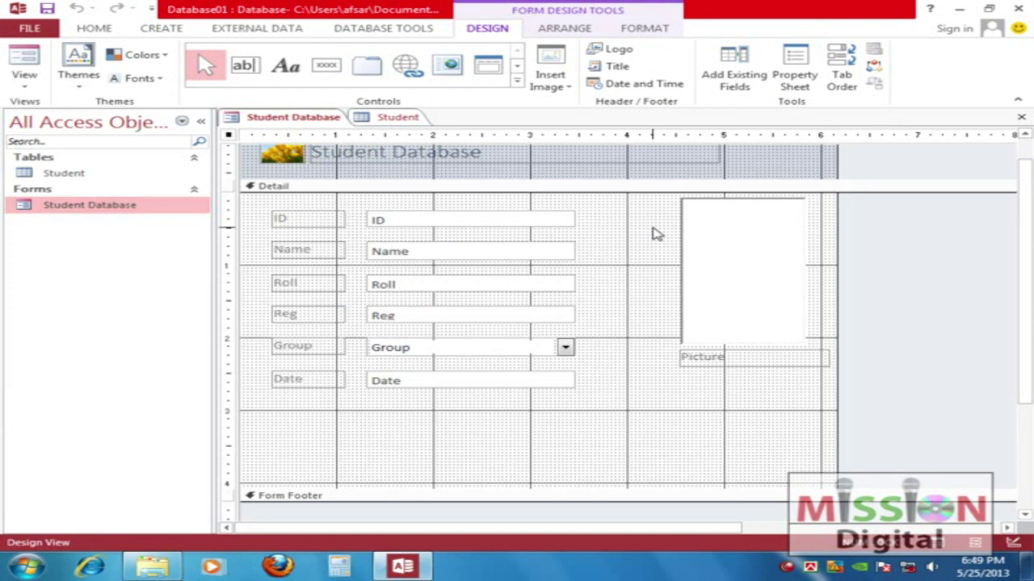
Show the Property Sheet and view the Other properties of the Name text box
click(795, 56)
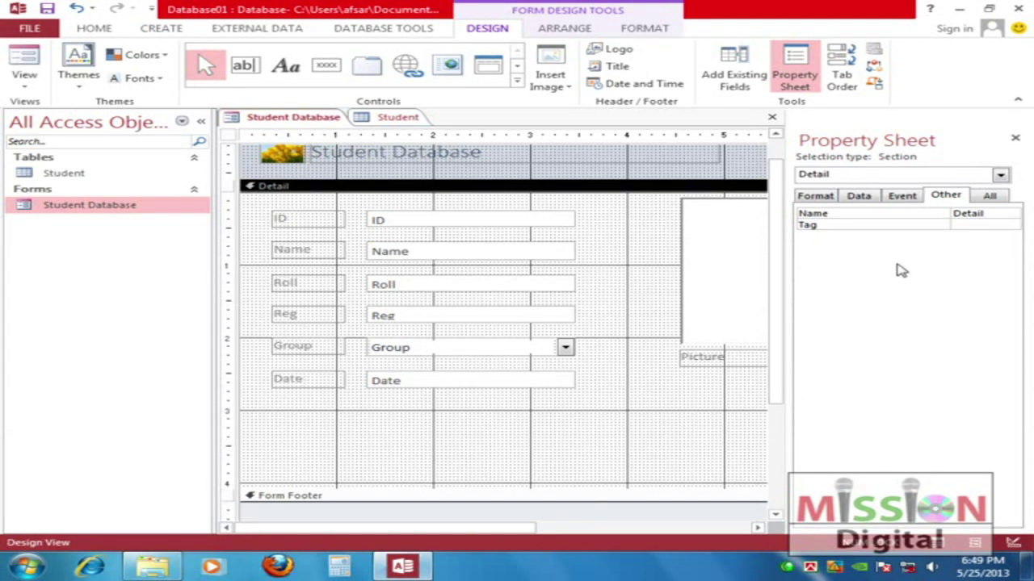
click(485, 252)
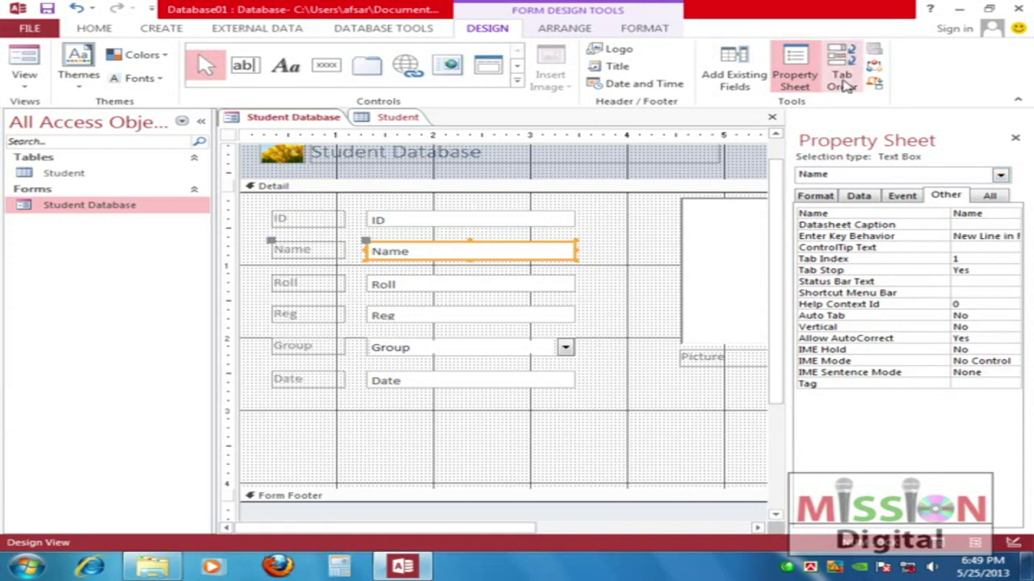
click(613, 233)
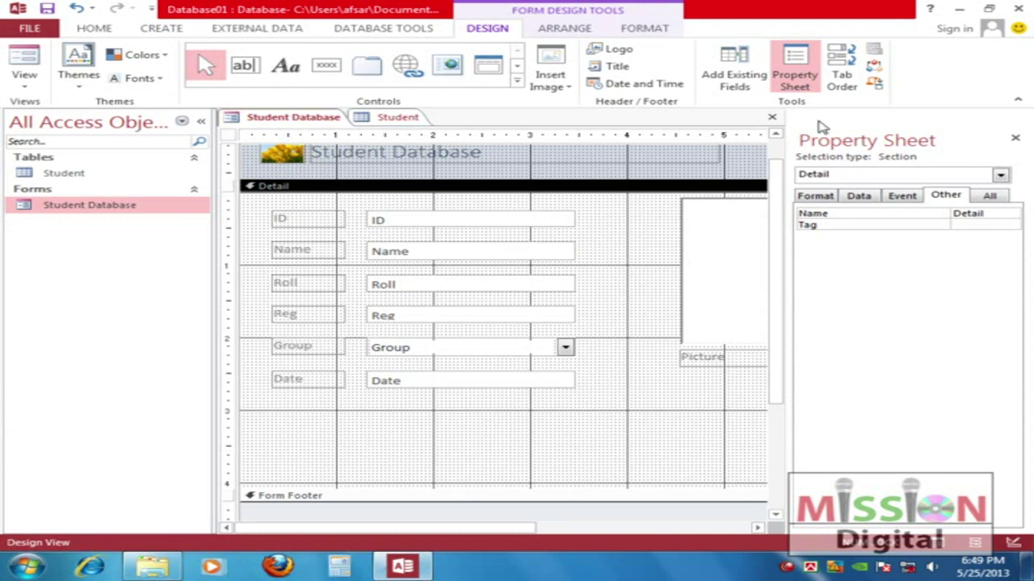
Reorder the Detail section's tab order, moving Date directly after ID and Combo15 before Picture, and apply it
click(846, 73)
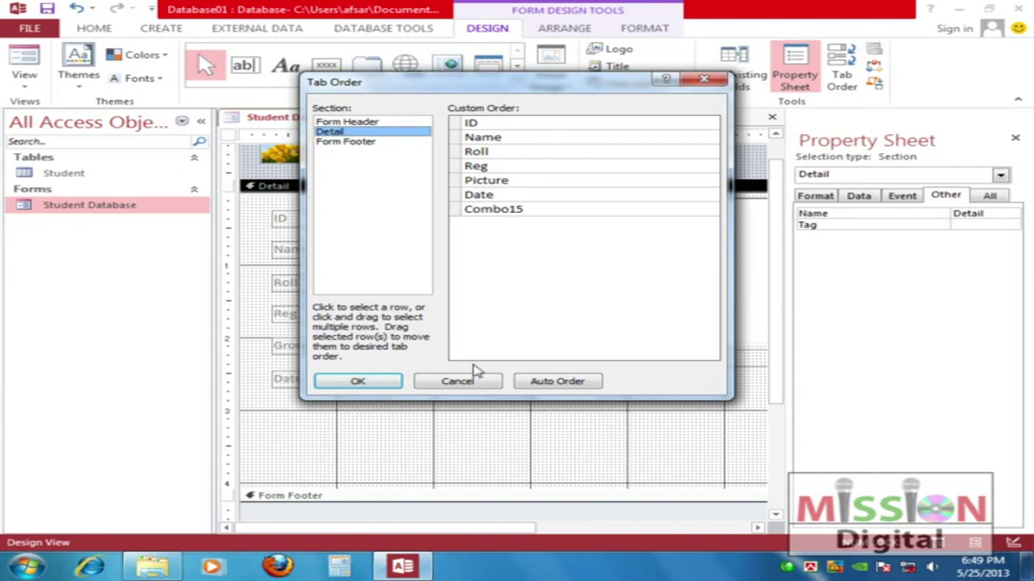
drag(457, 123, 472, 190)
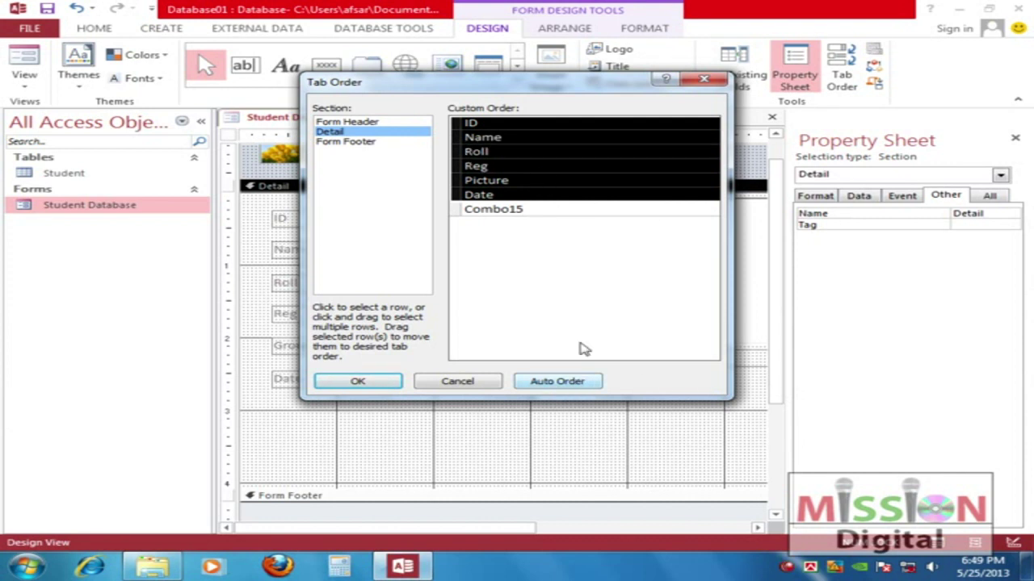
click(454, 210)
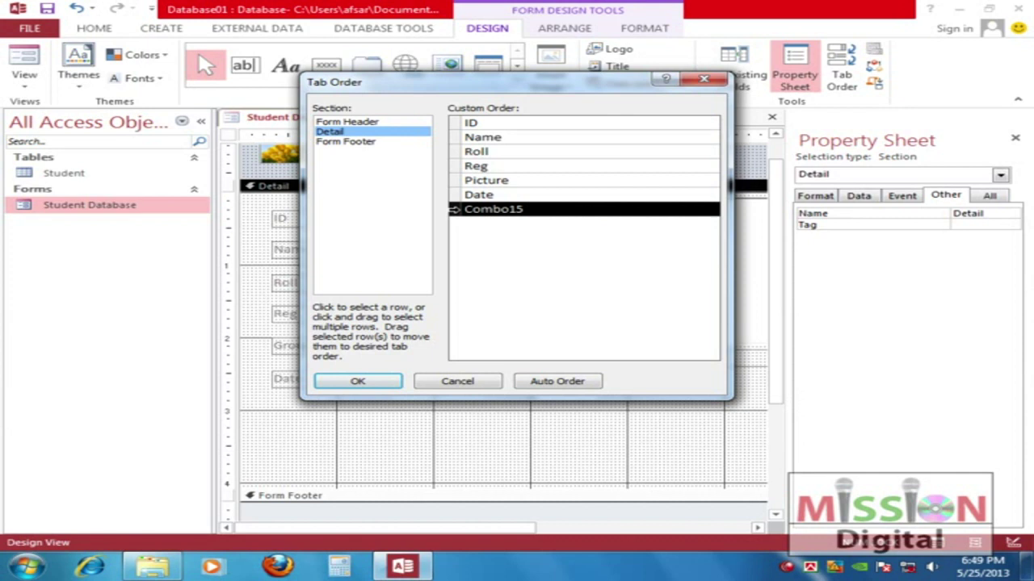
mouse_move(459, 212)
mouse_down()
mouse_move(456, 201)
mouse_move(458, 212)
mouse_up()
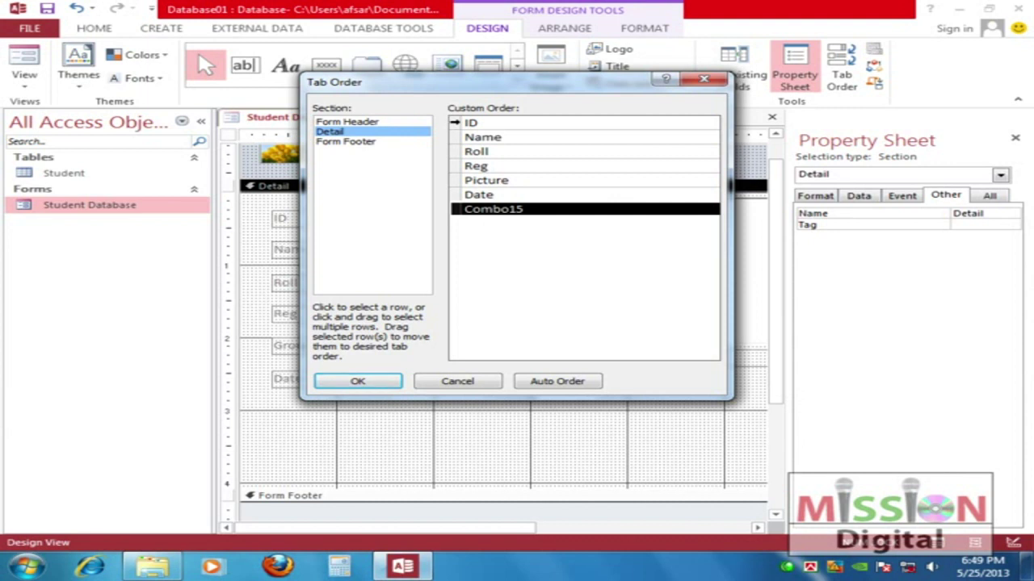
drag(495, 92, 471, 113)
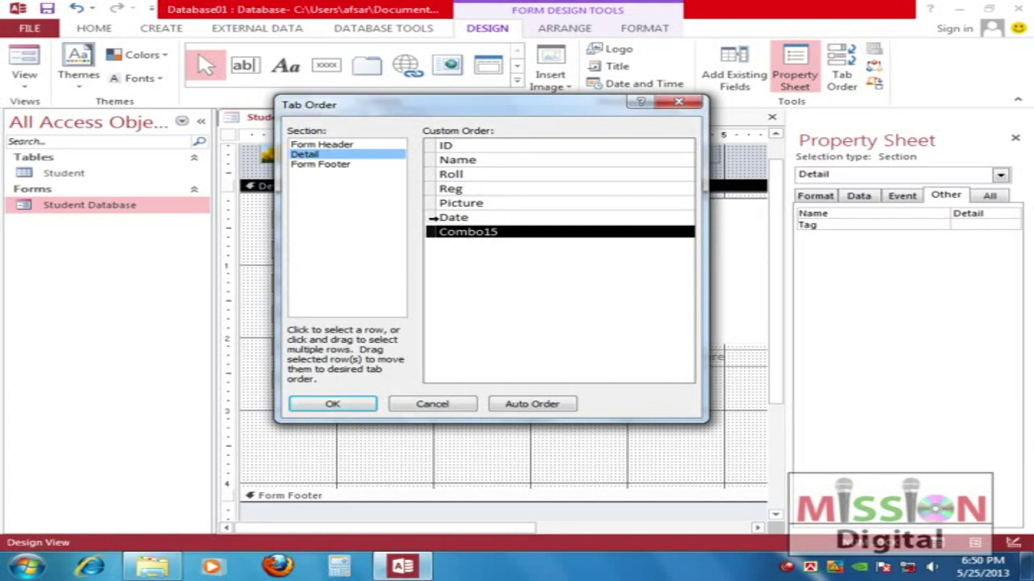
click(432, 217)
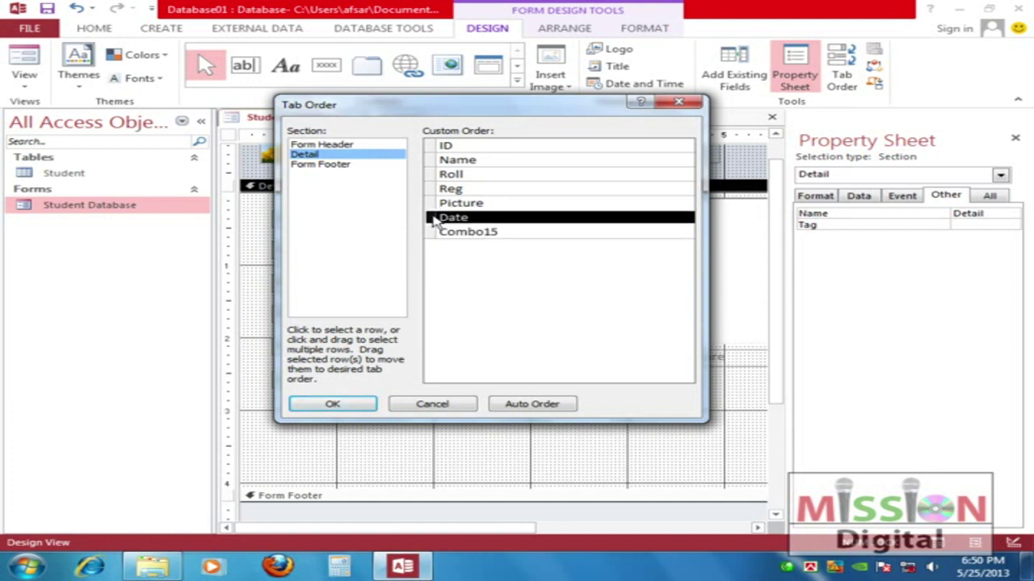
drag(432, 220, 434, 168)
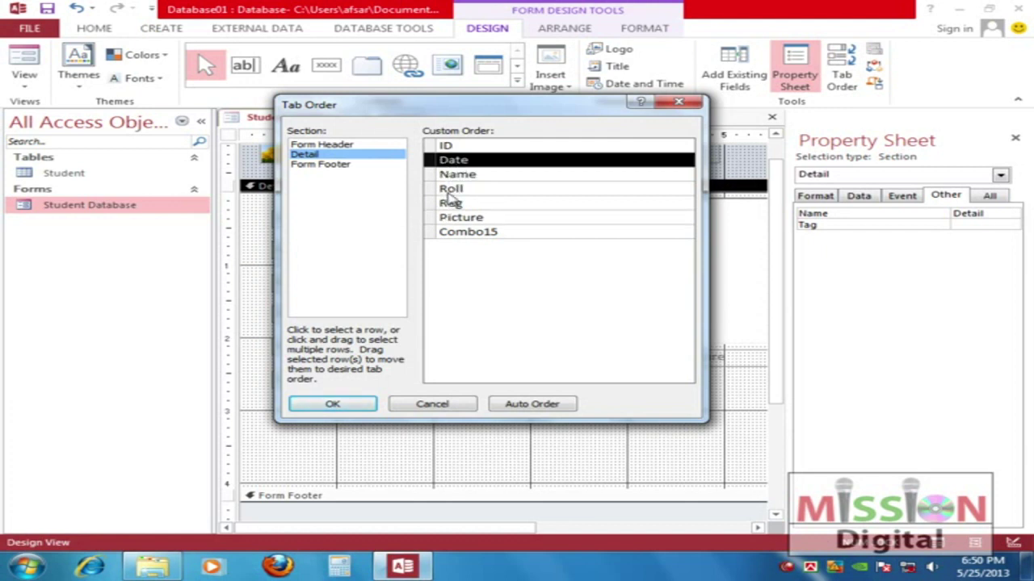
drag(429, 232, 428, 217)
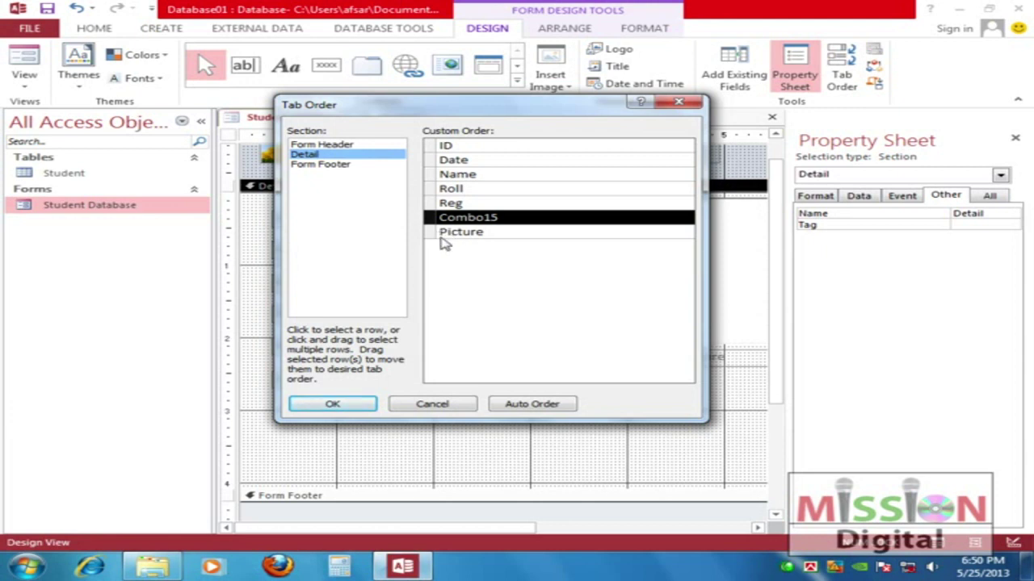
click(344, 405)
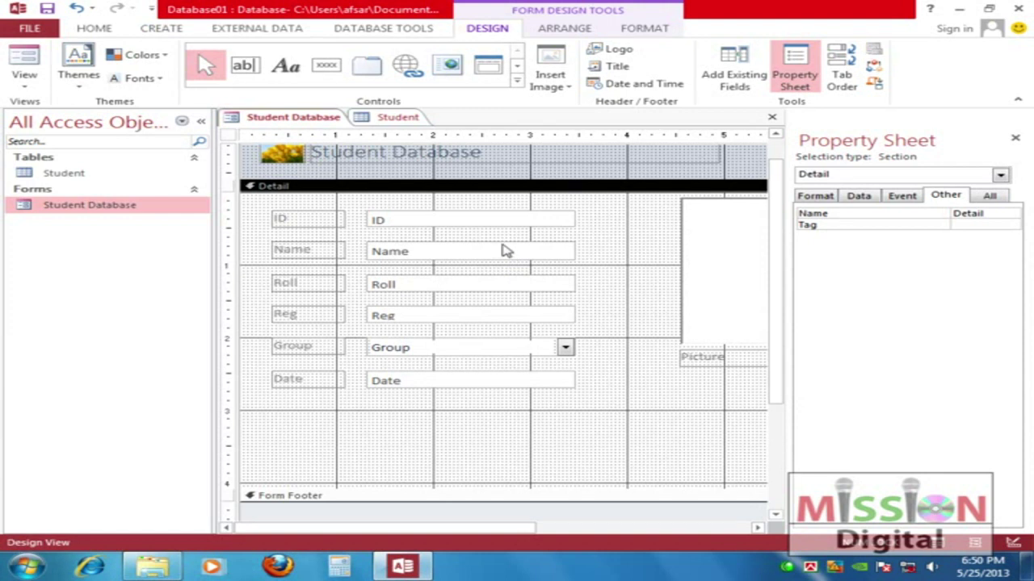
Open the Student Database form in Form View and set the new record's Date to today, 5/25/2013
double_click(24, 209)
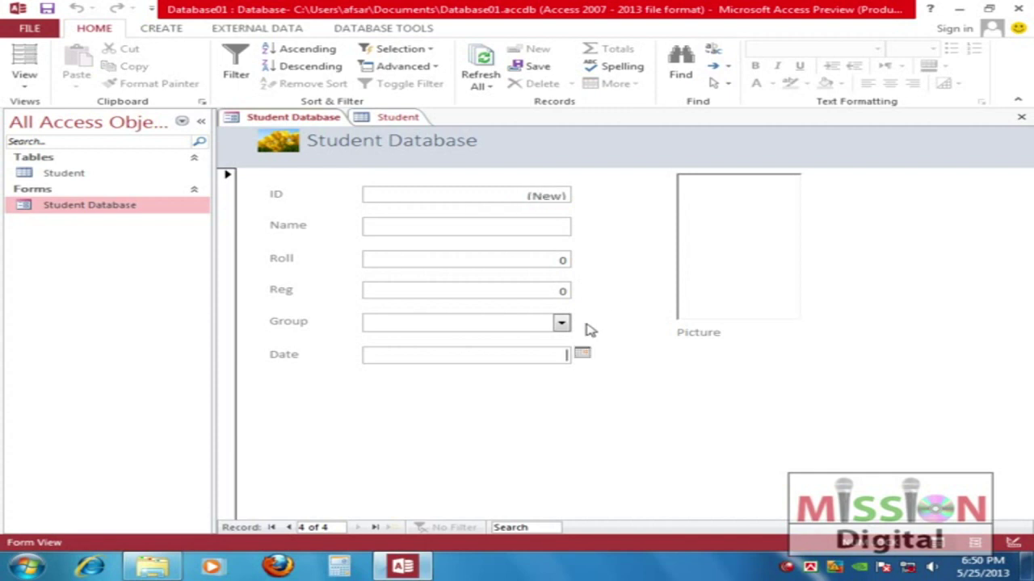
click(581, 353)
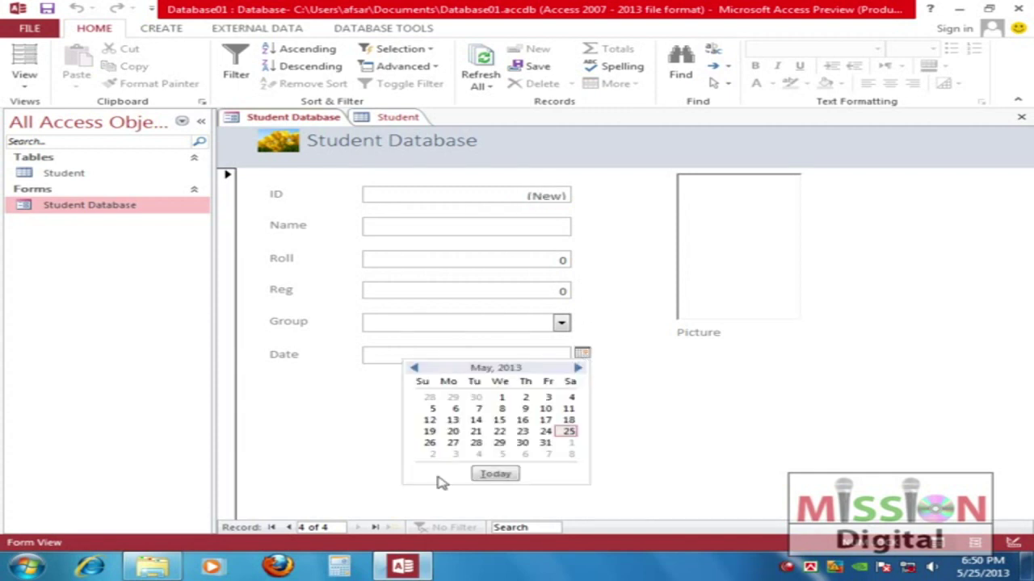
click(496, 474)
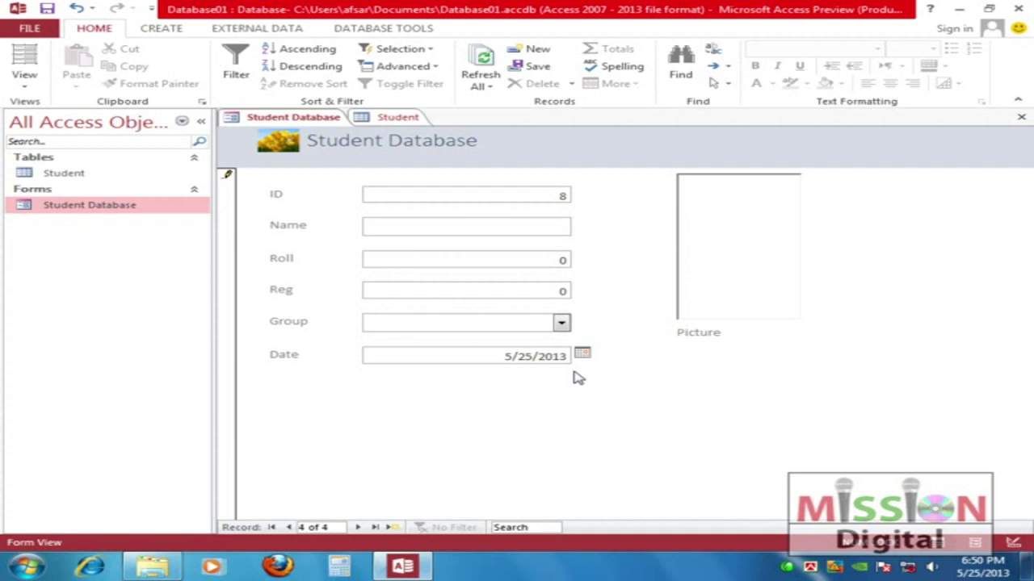
Enter the student's name, roll number and registration number in the new record and advance past its remaining fields
key(Tab)
key(Tab)
text(50)
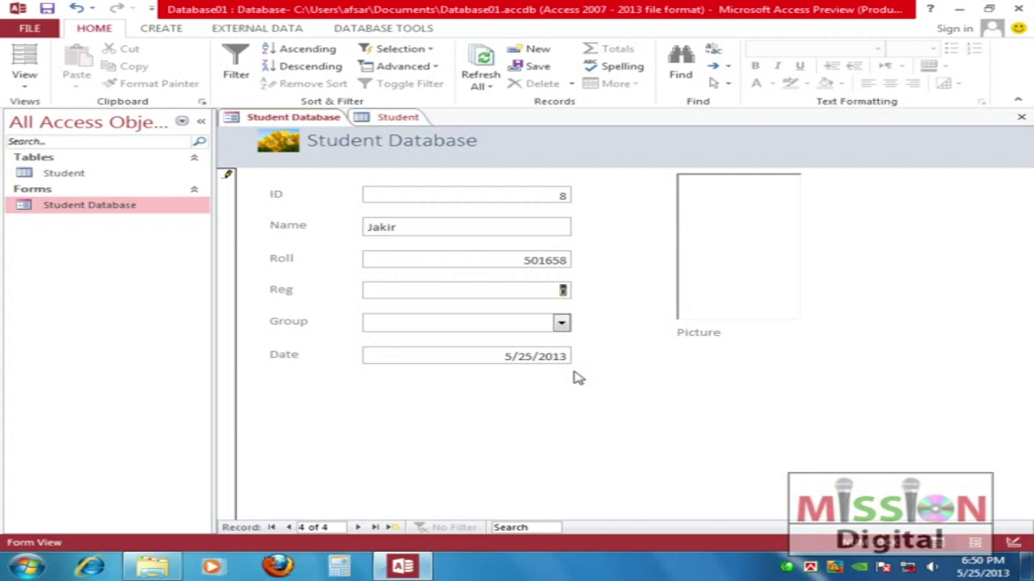
text(164232)
key(Tab)
key(Tab)
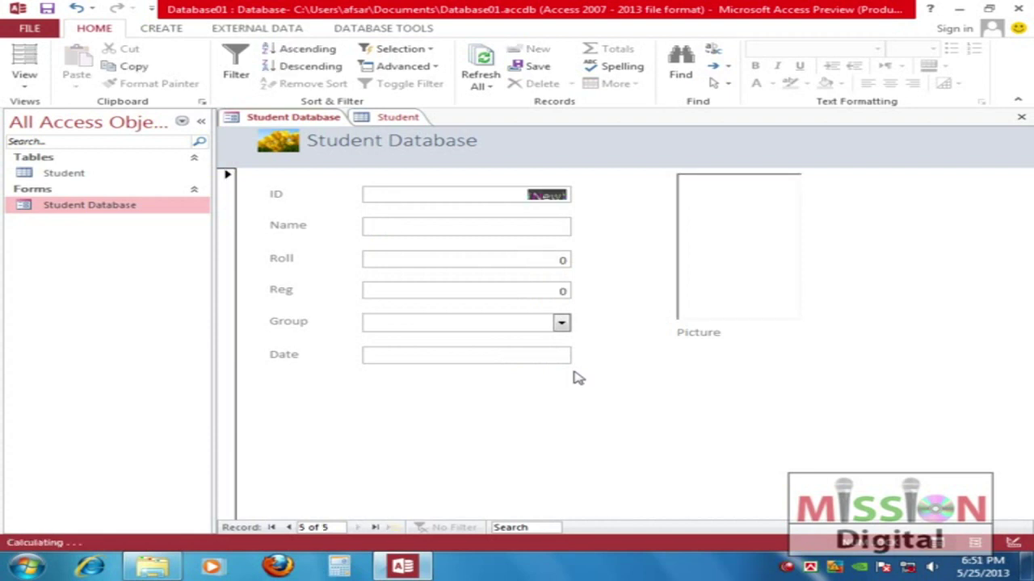
Step through the fields of the empty new record to check the tab order
key(Tab)
key(Tab)
key(Tab)
key(Tab)
key(Tab)
key(Tab)
key(Tab)
Reopen the Student Database form in Design View and view the ID text box's Data and Other properties
click(28, 205)
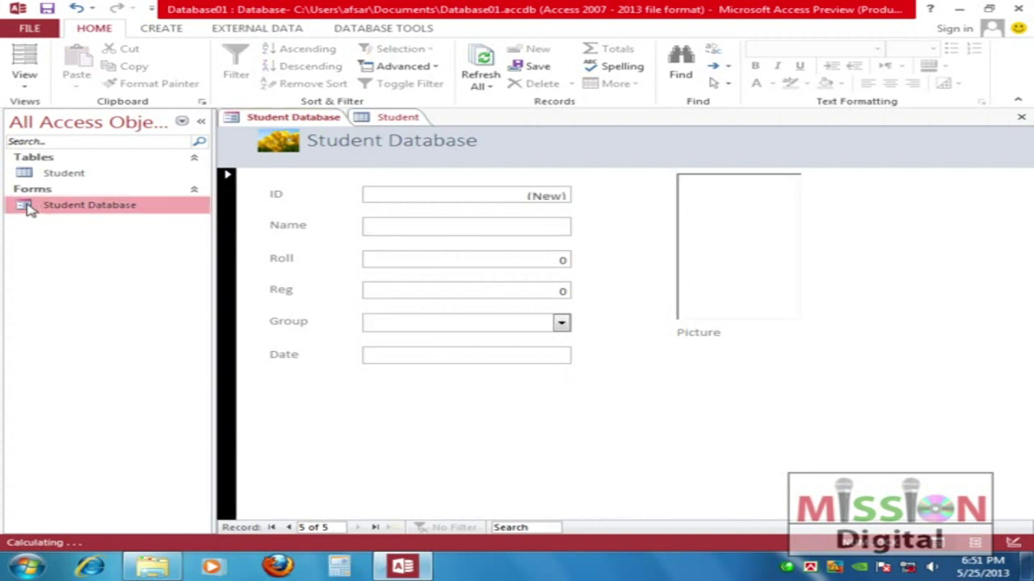
right_click(22, 206)
click(51, 252)
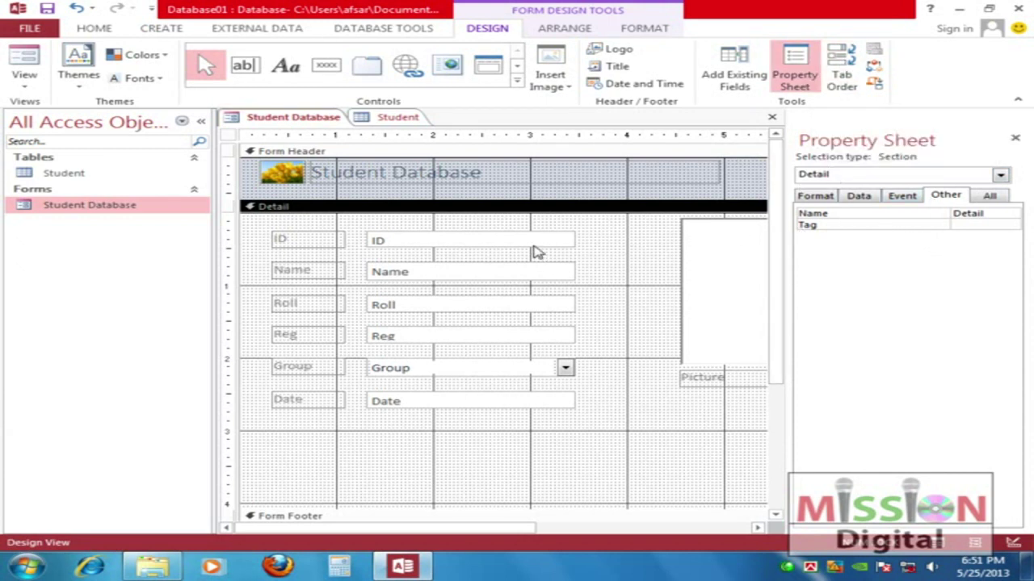
click(453, 242)
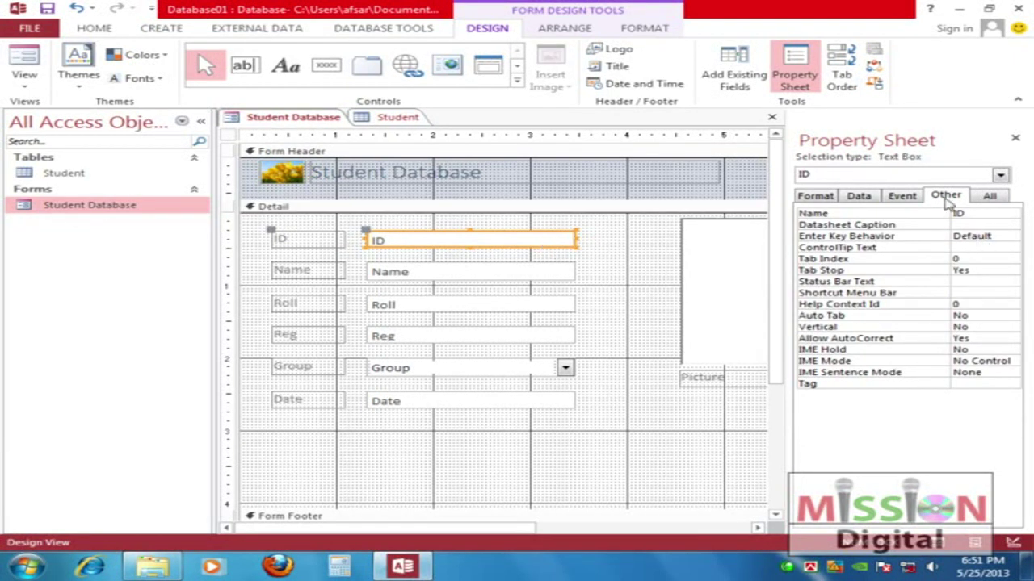
click(865, 199)
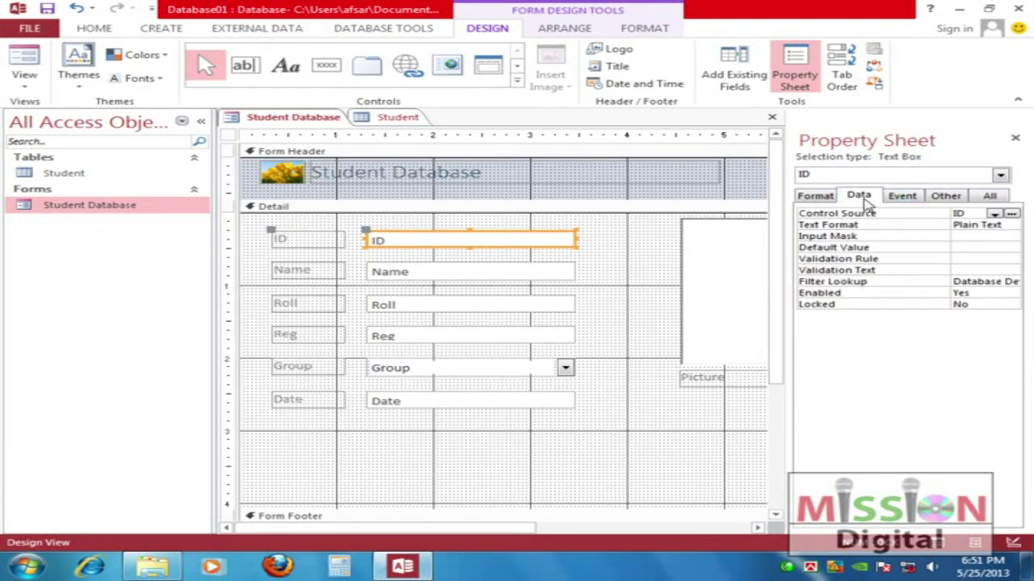
mouse_move(956, 202)
mouse_down()
mouse_move(925, 202)
mouse_move(941, 182)
mouse_move(973, 212)
mouse_move(937, 202)
mouse_up()
click(945, 196)
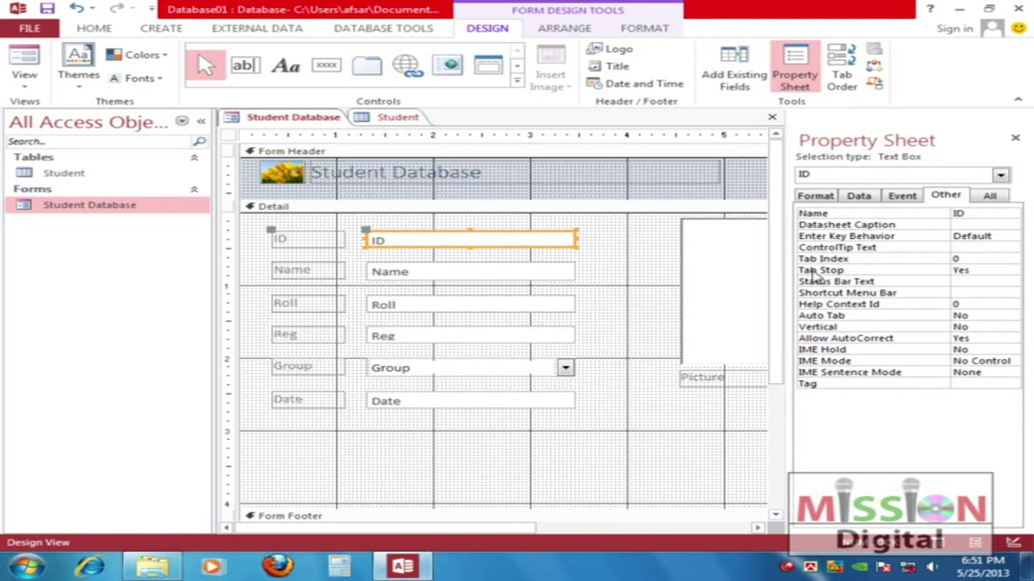
Open the tab order through the ID text box's Tab Index property and close it without changes
click(910, 261)
click(1011, 259)
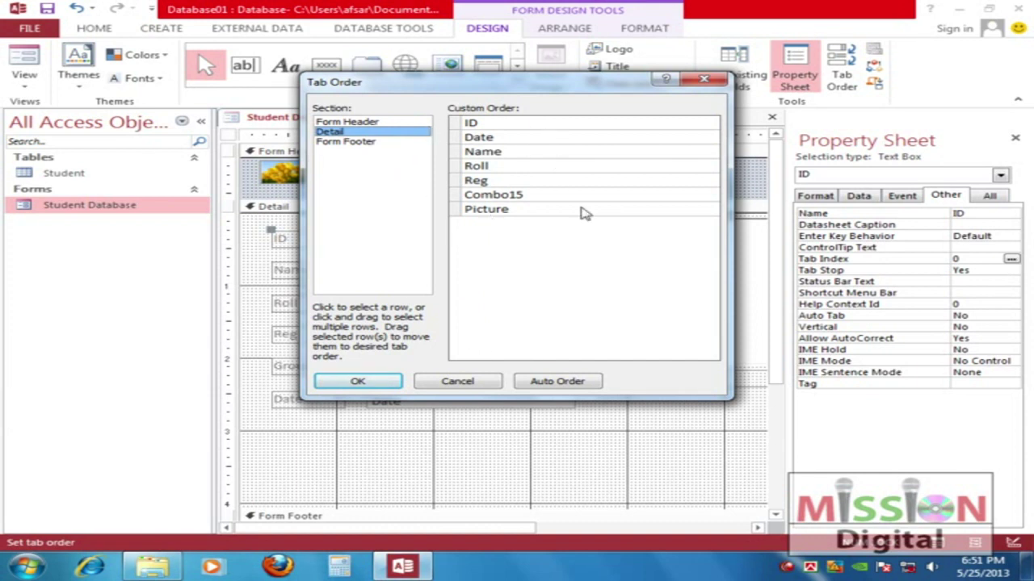
click(458, 382)
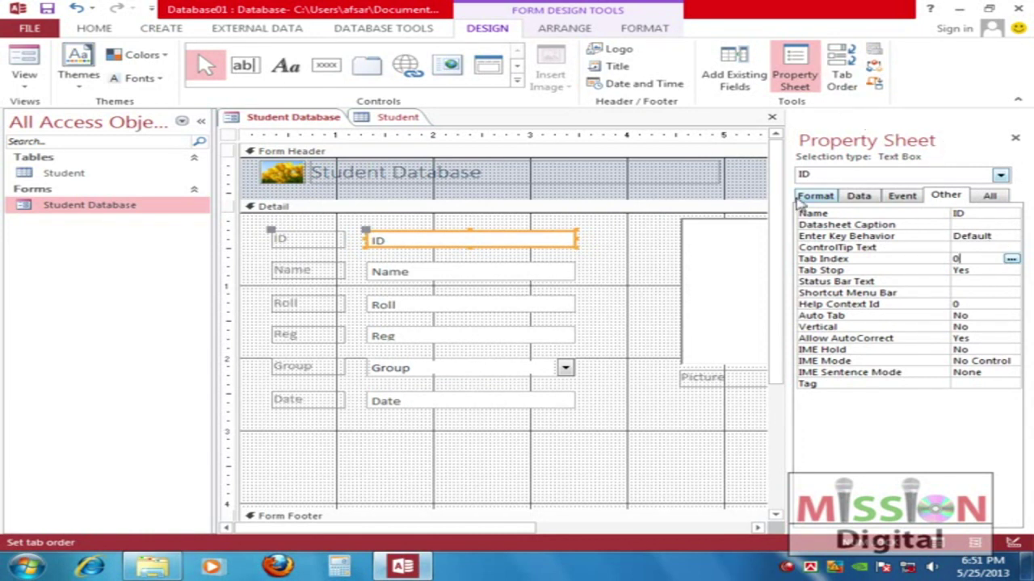
Paste the copied Student Database title label into the form header and delete the duplicate
click(592, 261)
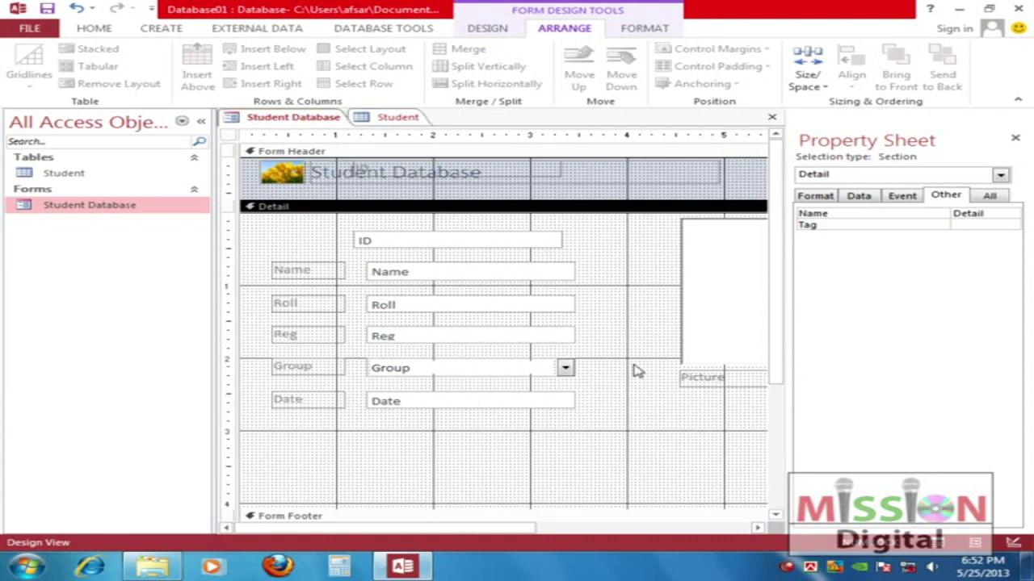
click(393, 275)
key(ctrl+v)
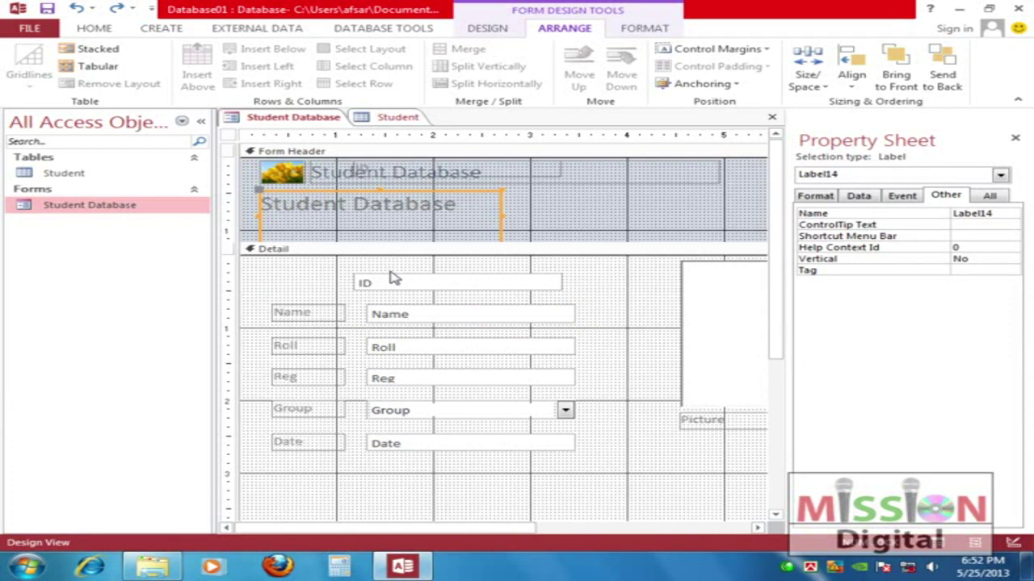
click(345, 275)
click(381, 208)
key(Delete)
Shift the Name text box and its label sideways and return them to line up with the fields below
click(381, 284)
click(331, 311)
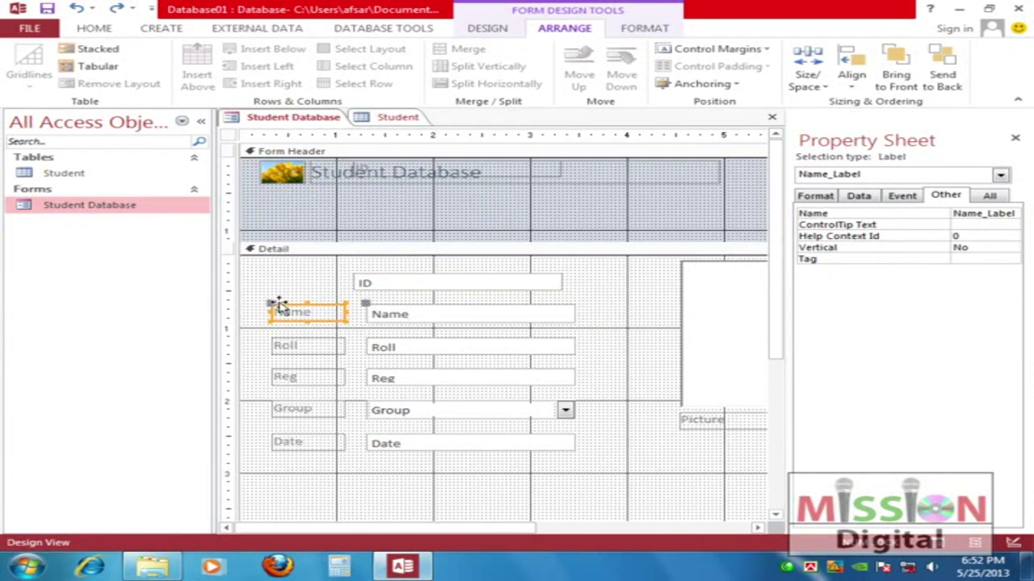
click(394, 323)
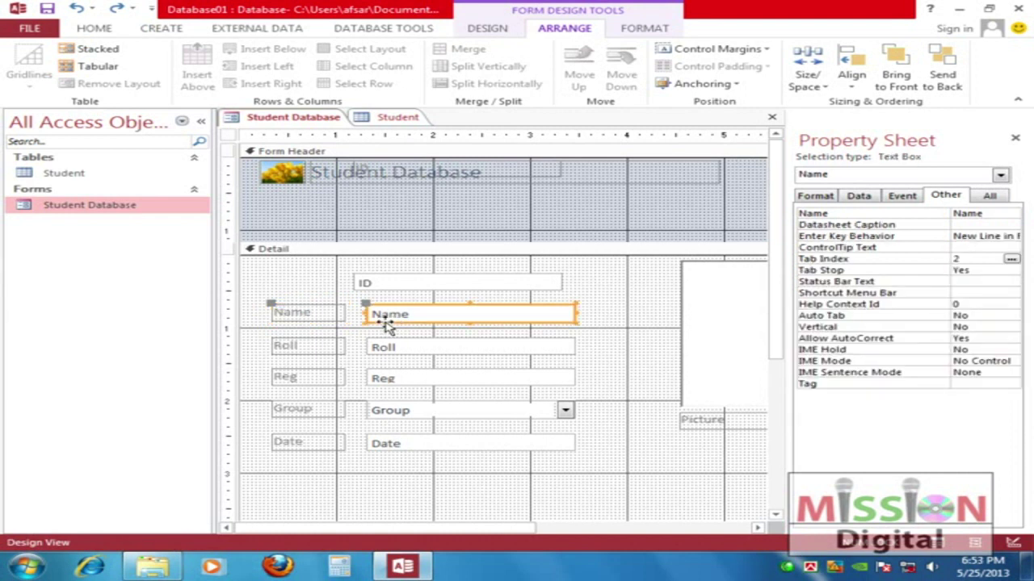
drag(404, 321, 436, 323)
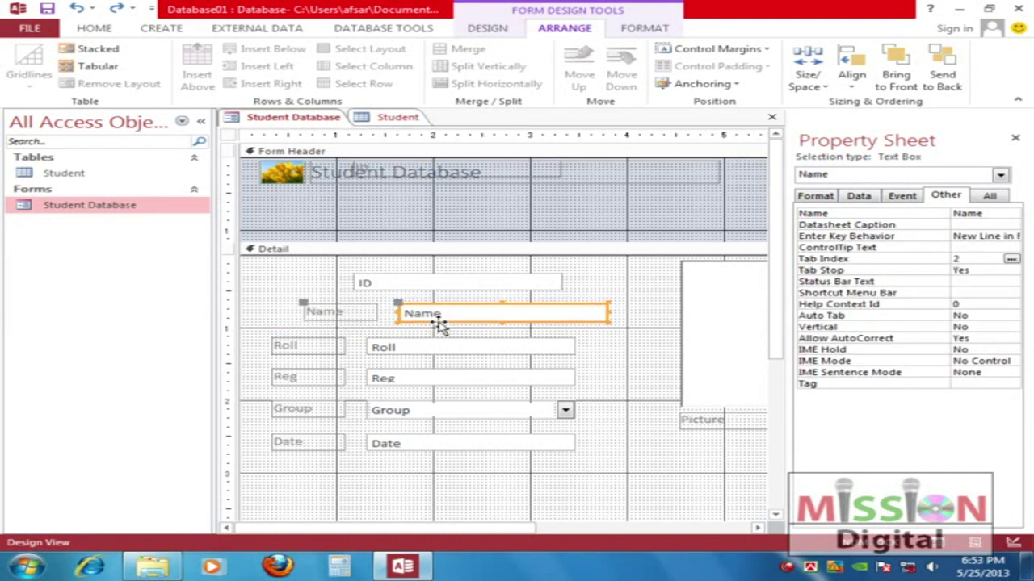
click(332, 319)
drag(332, 322, 302, 325)
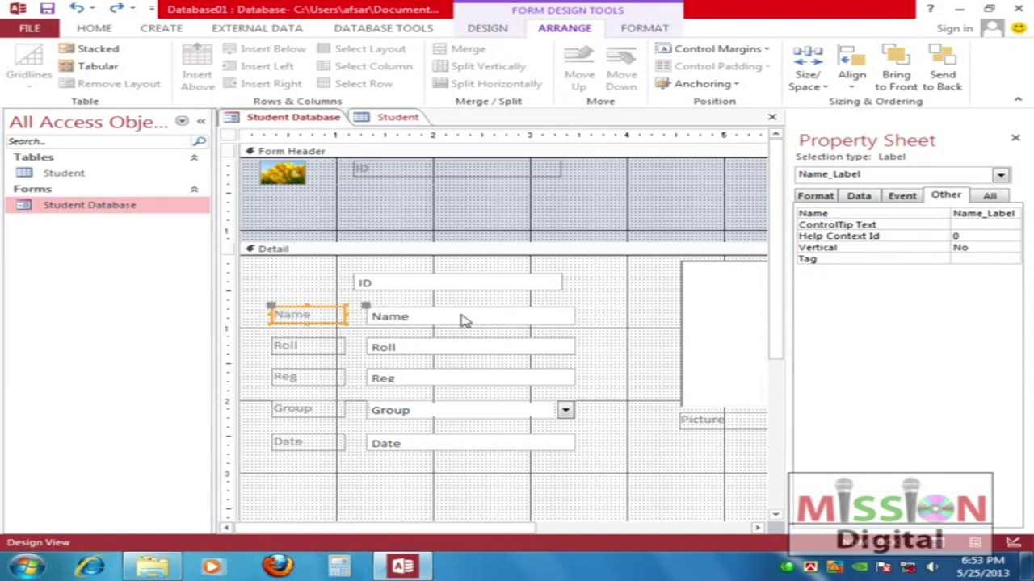
Apply a Tabular layout to the Name text box and its label, and remove the layout again
click(408, 319)
shift+click(339, 326)
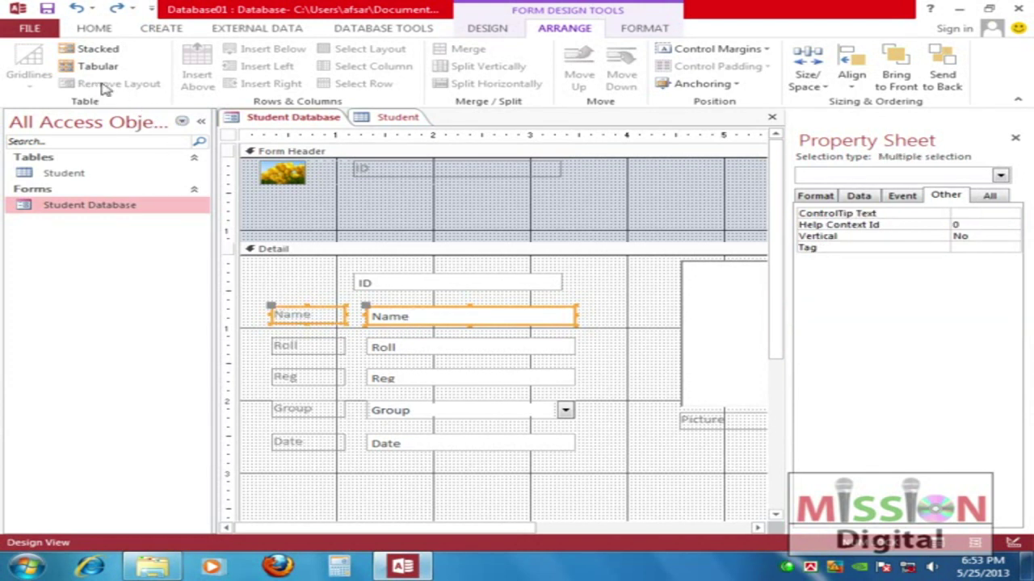
click(347, 332)
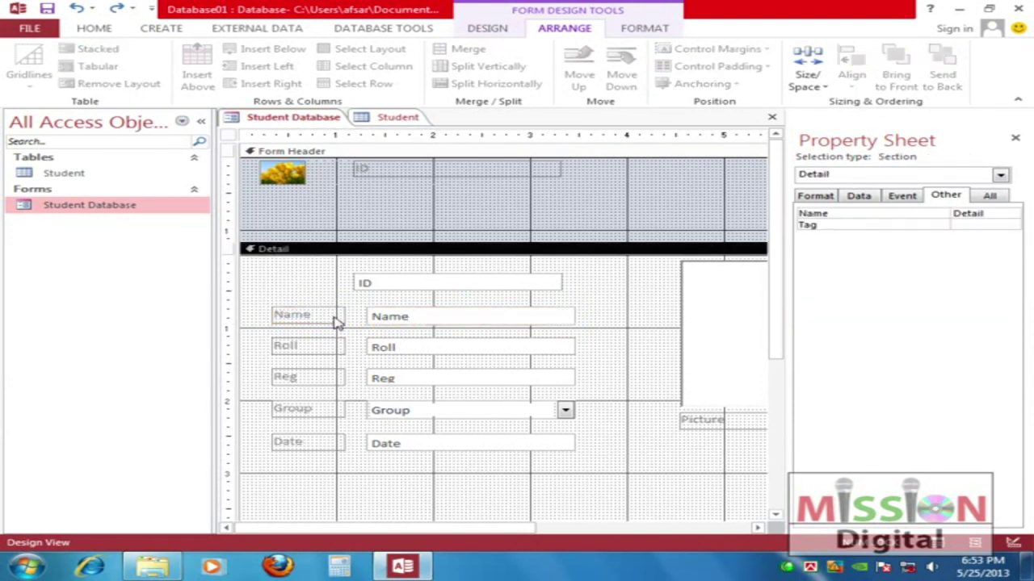
click(338, 322)
click(394, 314)
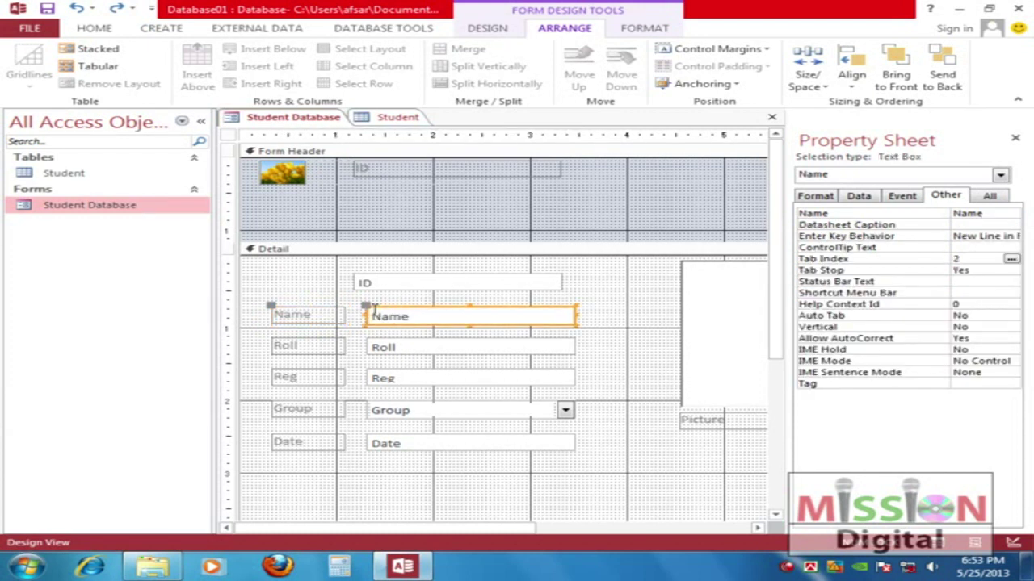
click(355, 316)
click(565, 316)
click(100, 70)
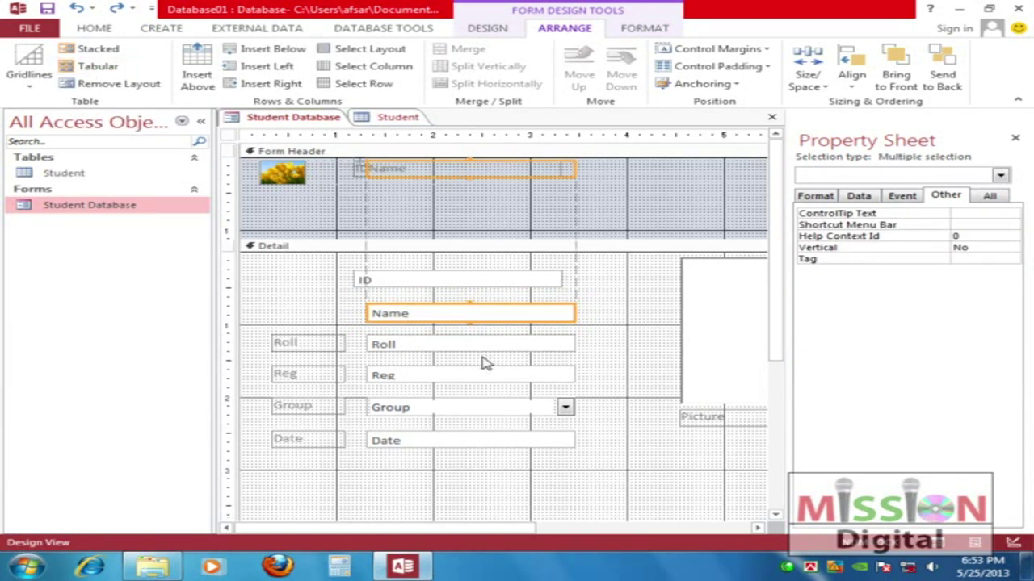
click(114, 84)
Move the Name label from the header back beside its text box, narrow it to match the other labels, and reposition the text box
click(339, 281)
drag(404, 172, 275, 281)
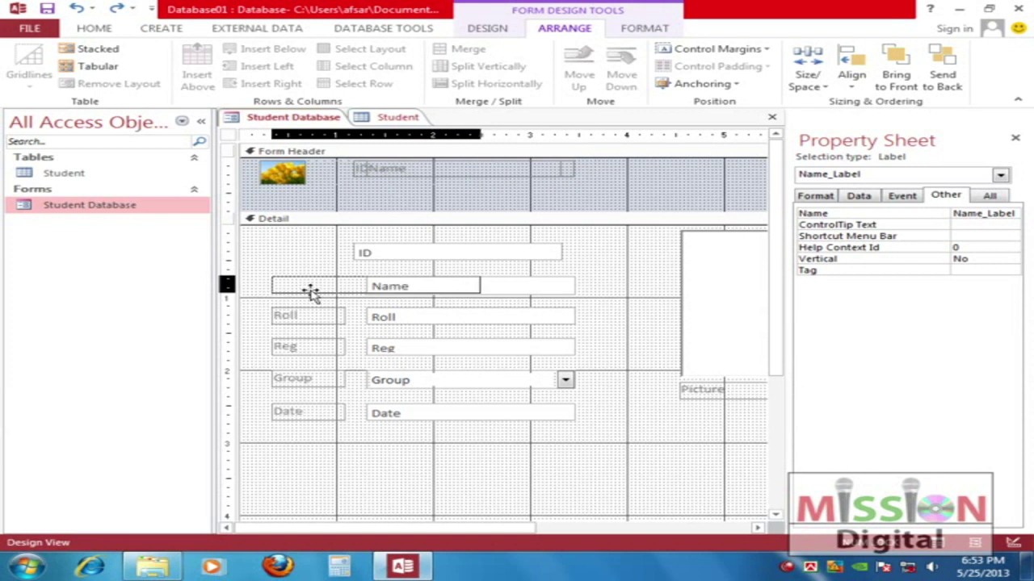
drag(480, 284, 345, 286)
click(417, 296)
mouse_move(417, 296)
mouse_down()
mouse_move(440, 292)
mouse_move(408, 284)
mouse_move(421, 282)
mouse_up()
click(428, 290)
Move the ID label from the header beside its text box, and align that text box with the Name text box below
drag(403, 176, 326, 258)
drag(479, 257, 442, 257)
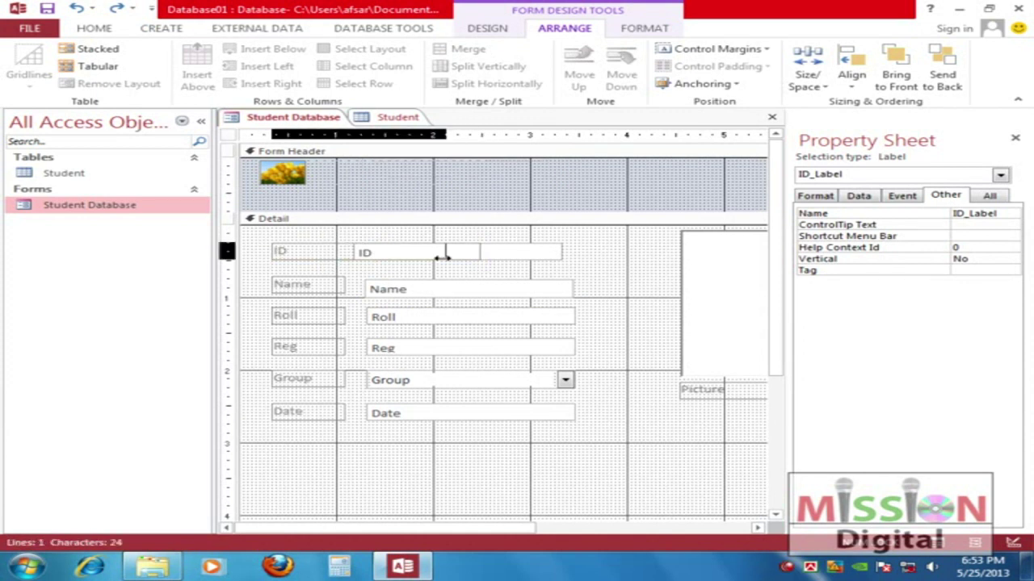
click(358, 255)
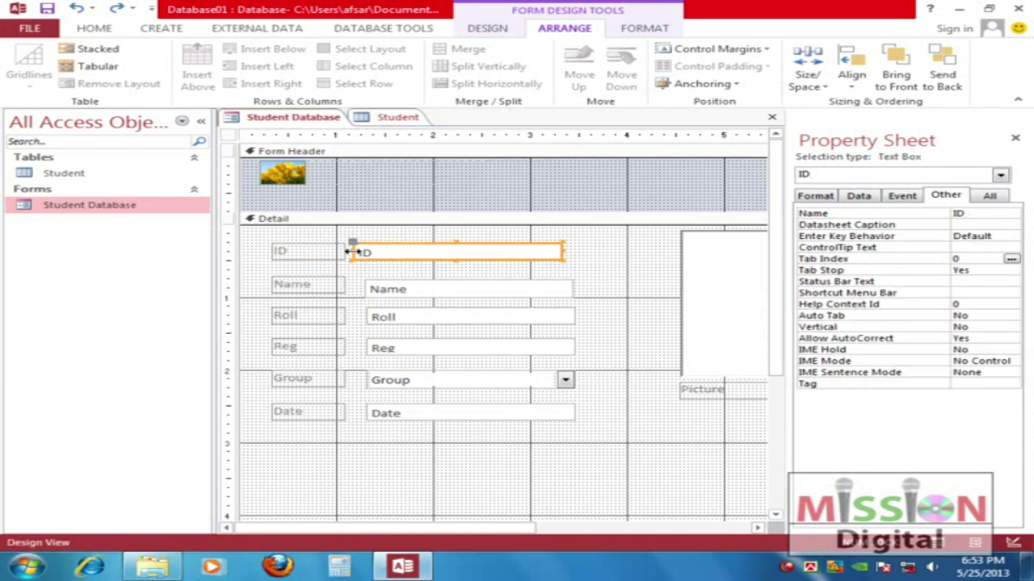
drag(426, 261, 436, 261)
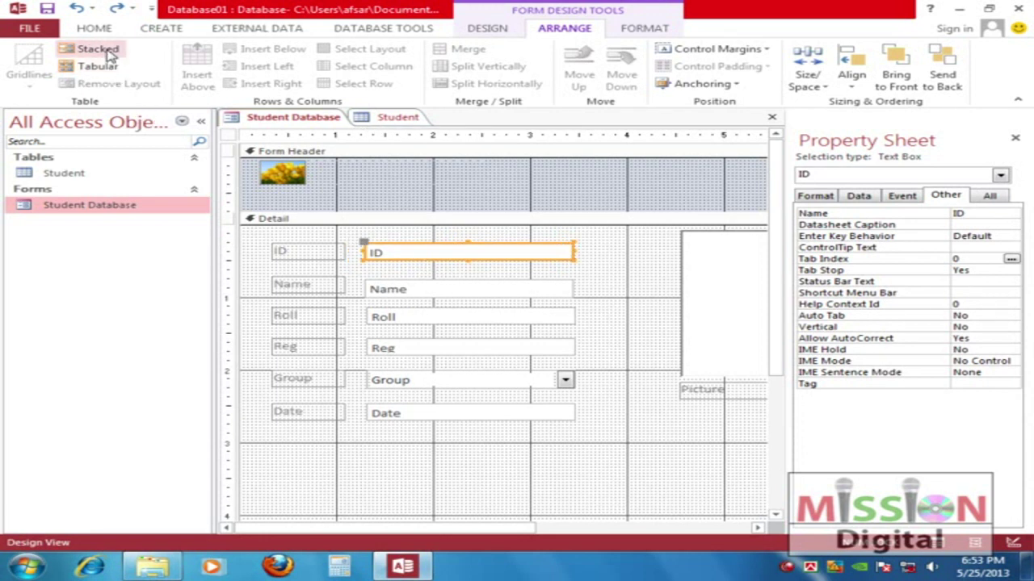
Apply a Stacked layout to the ID label and text box, and switch that layout to Tabular
shift+click(339, 255)
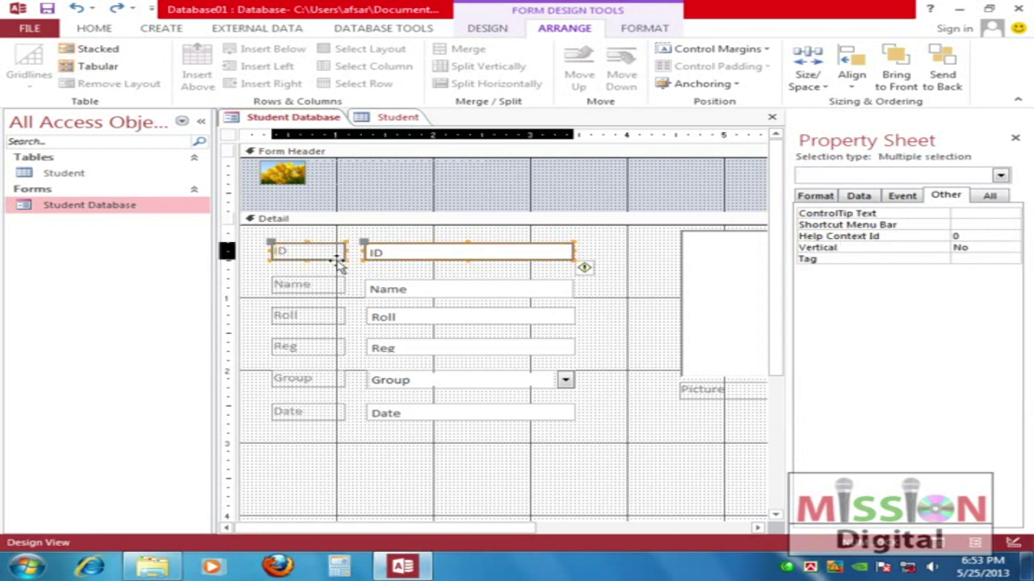
click(90, 50)
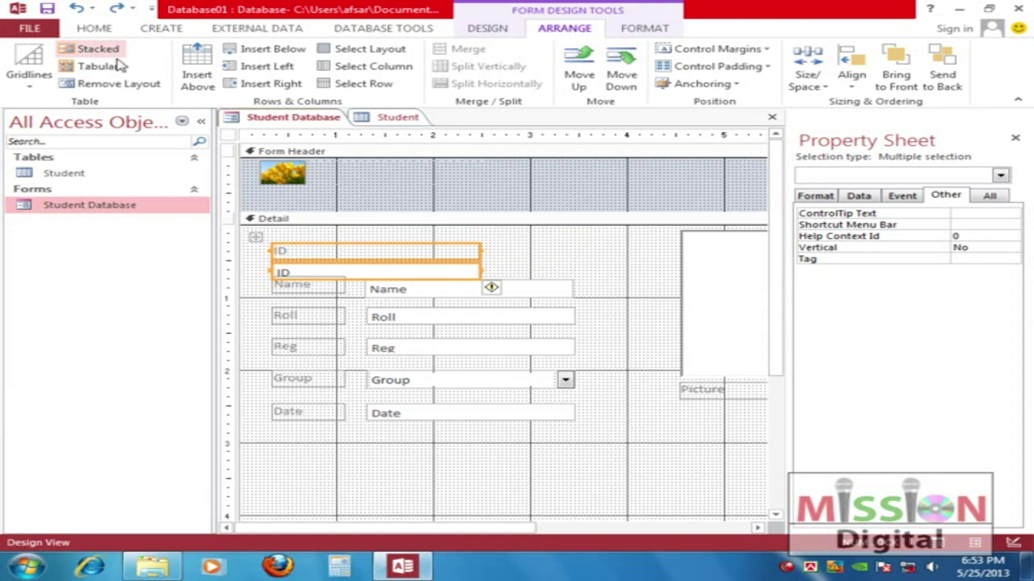
click(508, 268)
click(421, 270)
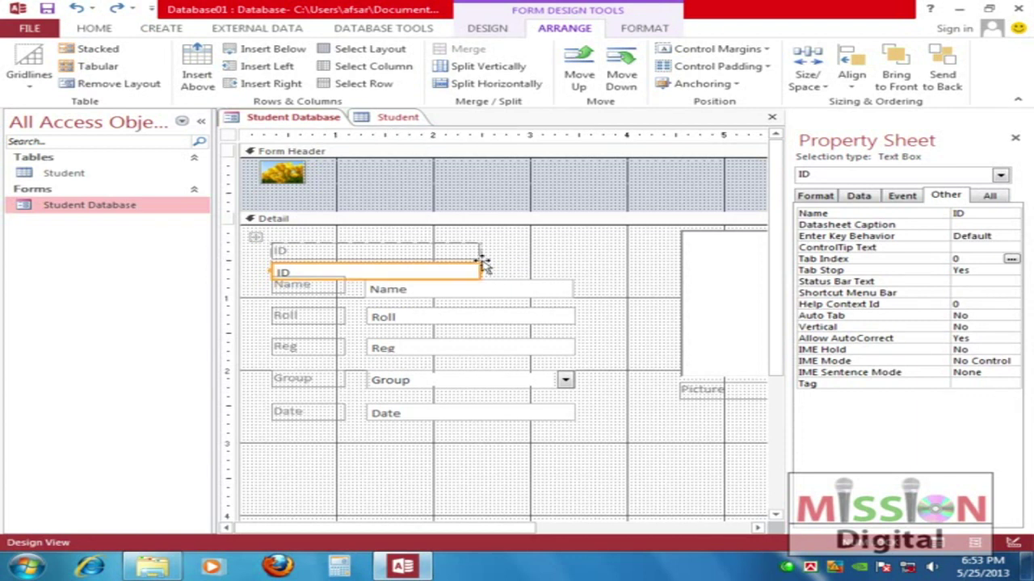
click(299, 251)
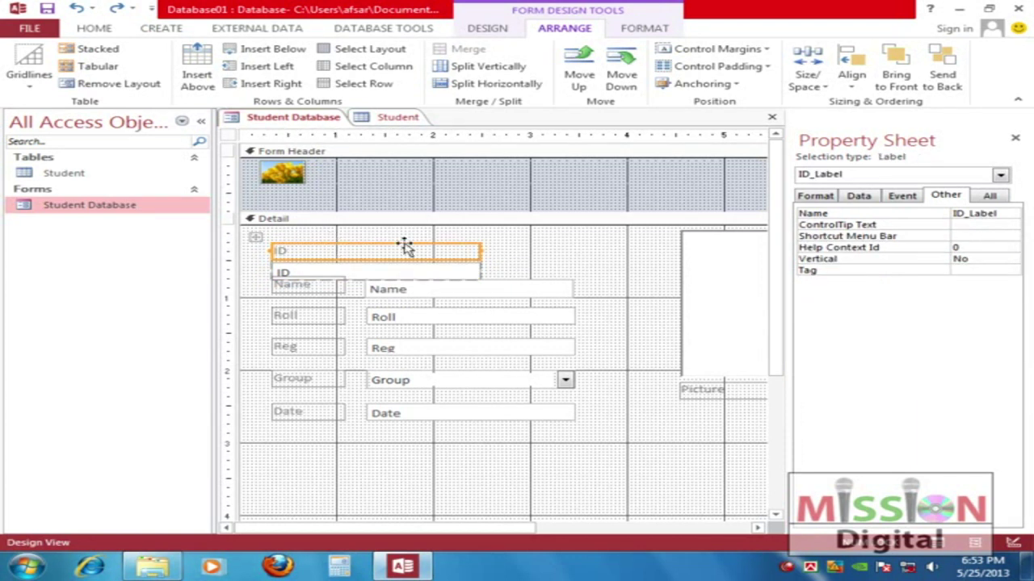
click(93, 68)
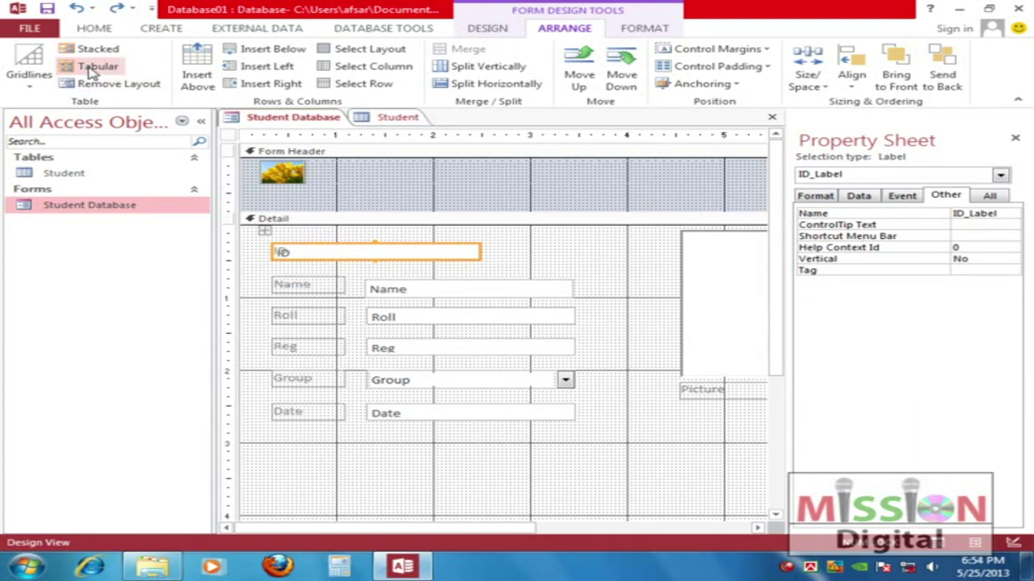
Place the ID text box directly above the Name text box and remove the layout joining it to its label
click(111, 84)
drag(346, 259, 487, 266)
drag(363, 263, 429, 261)
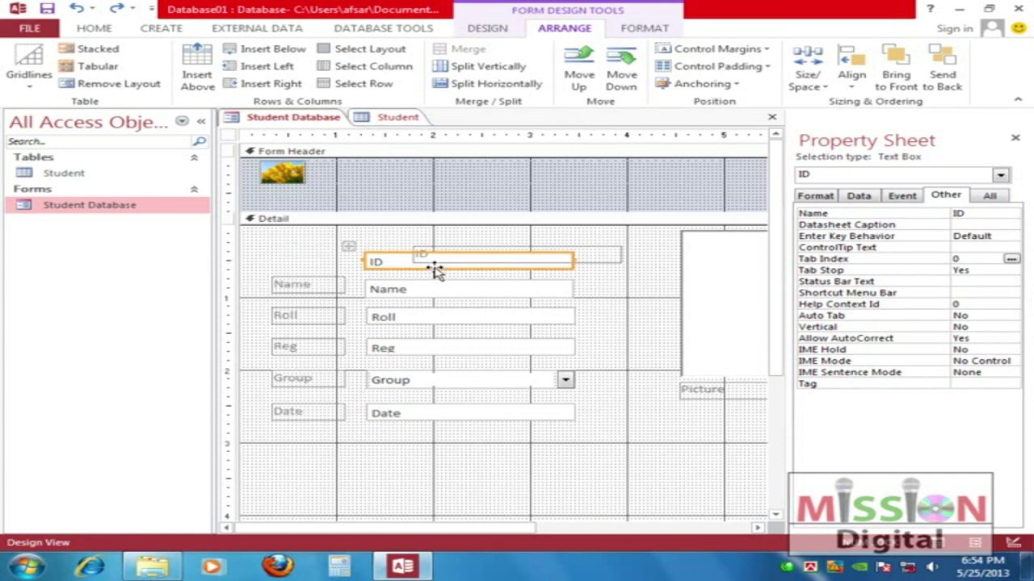
drag(595, 258, 488, 268)
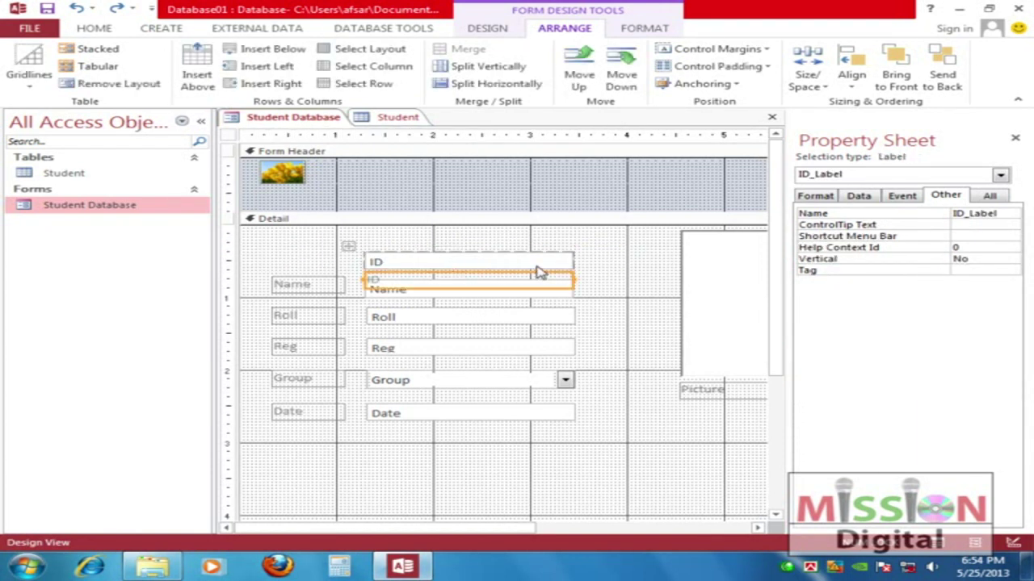
click(538, 261)
drag(538, 261, 458, 243)
click(467, 279)
click(124, 84)
Move the ID label beside its text box and narrow it to match the other field labels
drag(449, 274, 353, 253)
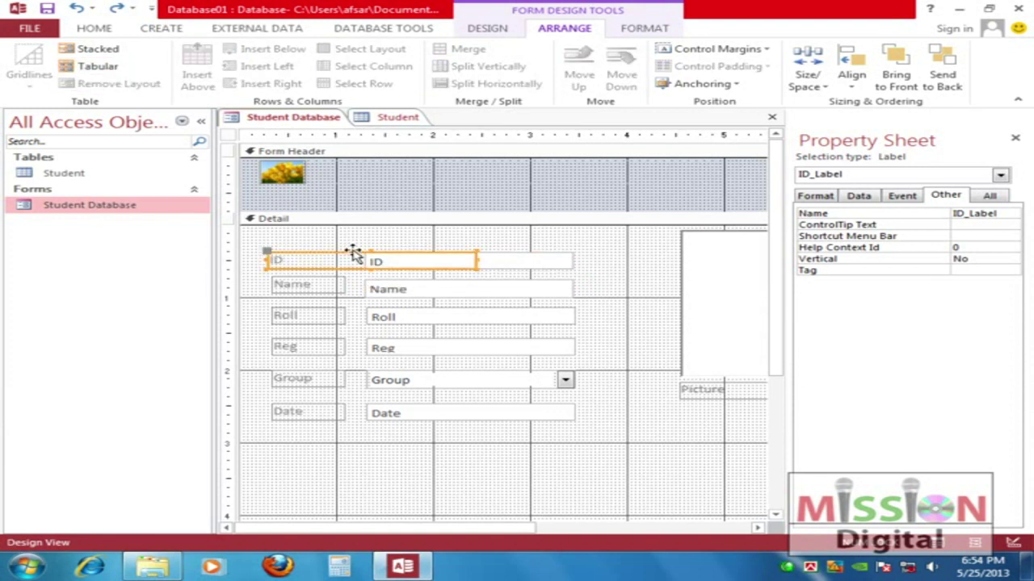
drag(480, 267, 346, 260)
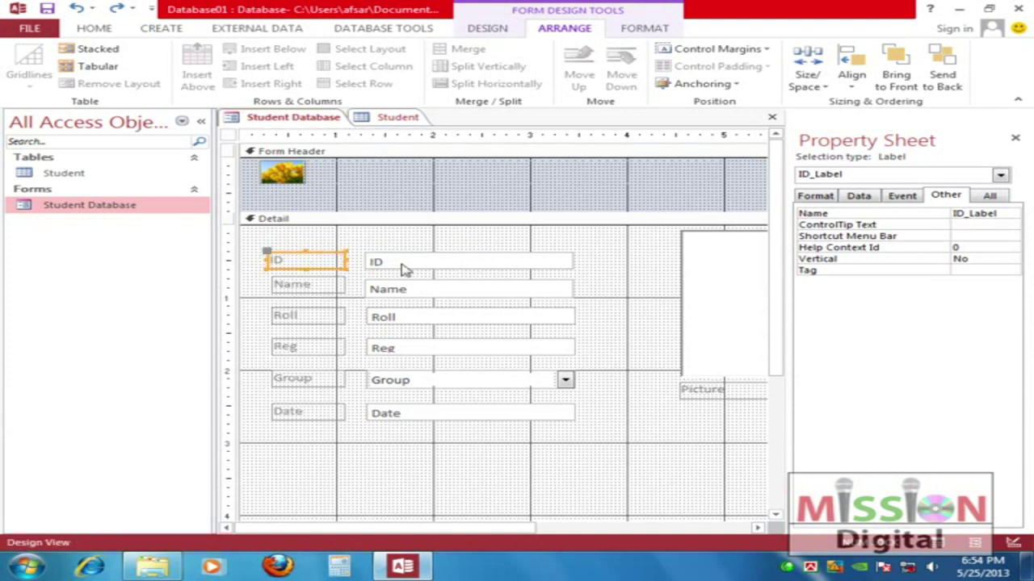
click(601, 269)
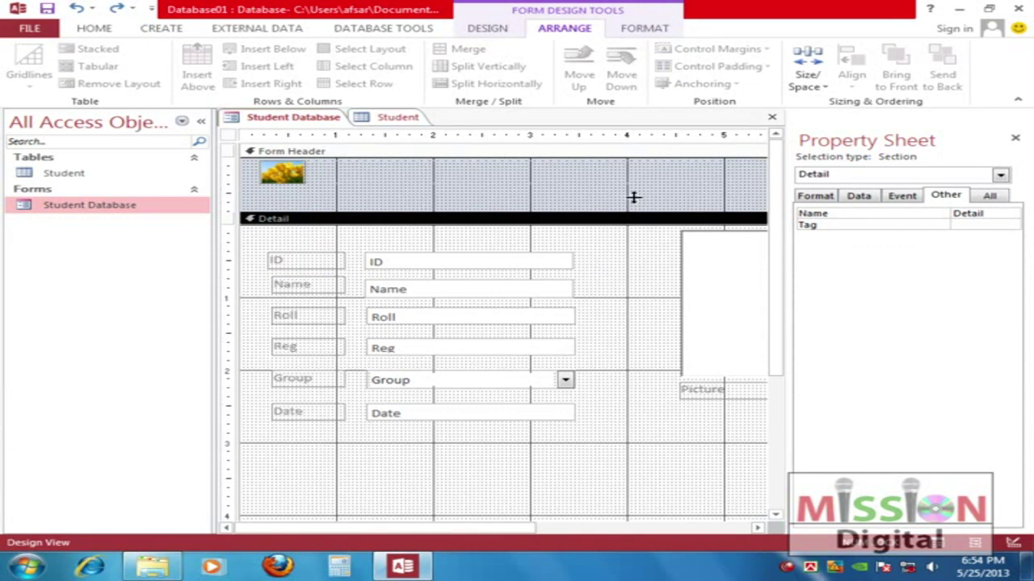
drag(271, 442, 626, 242)
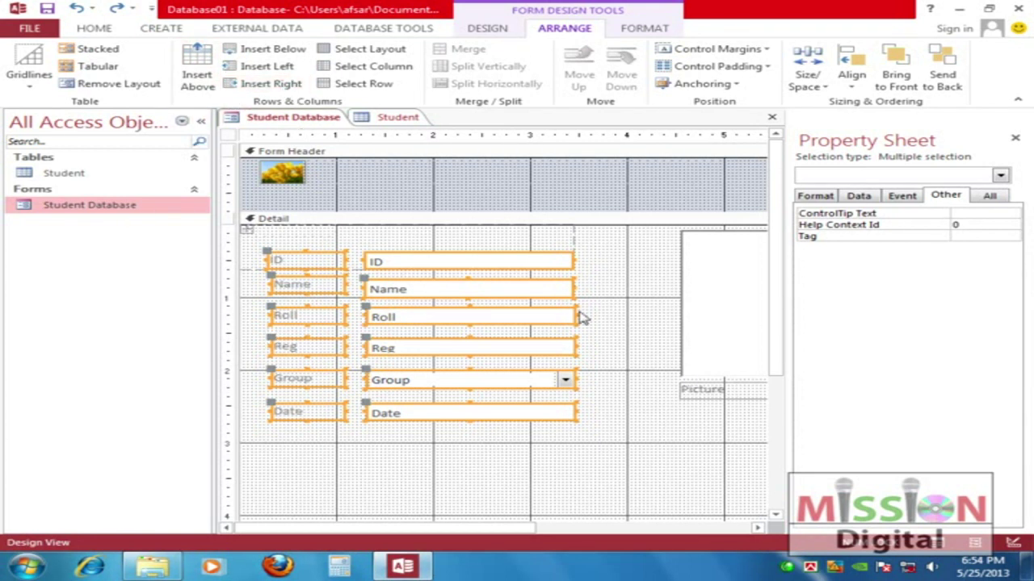
click(619, 280)
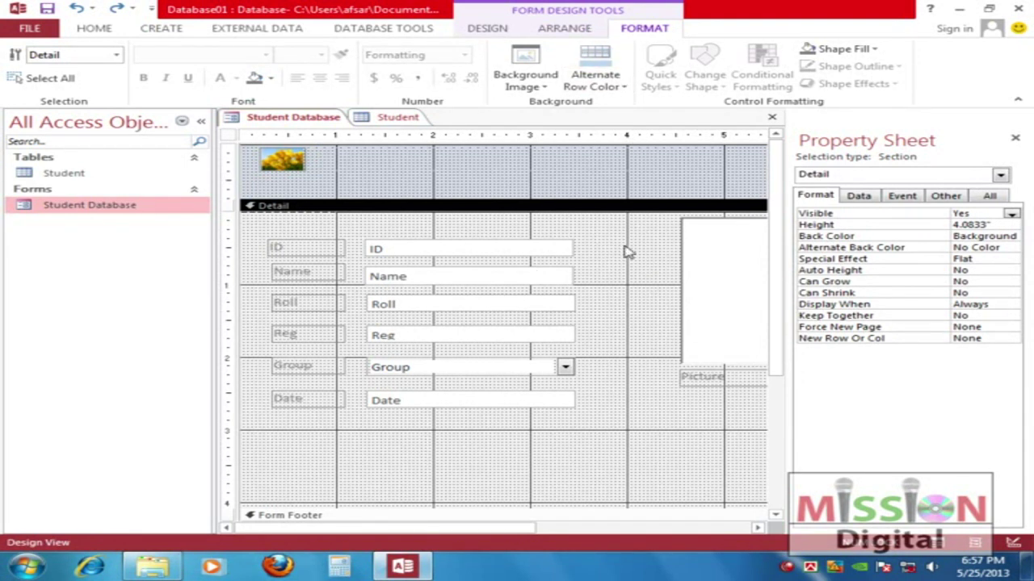
right_click(54, 205)
click(66, 251)
click(116, 55)
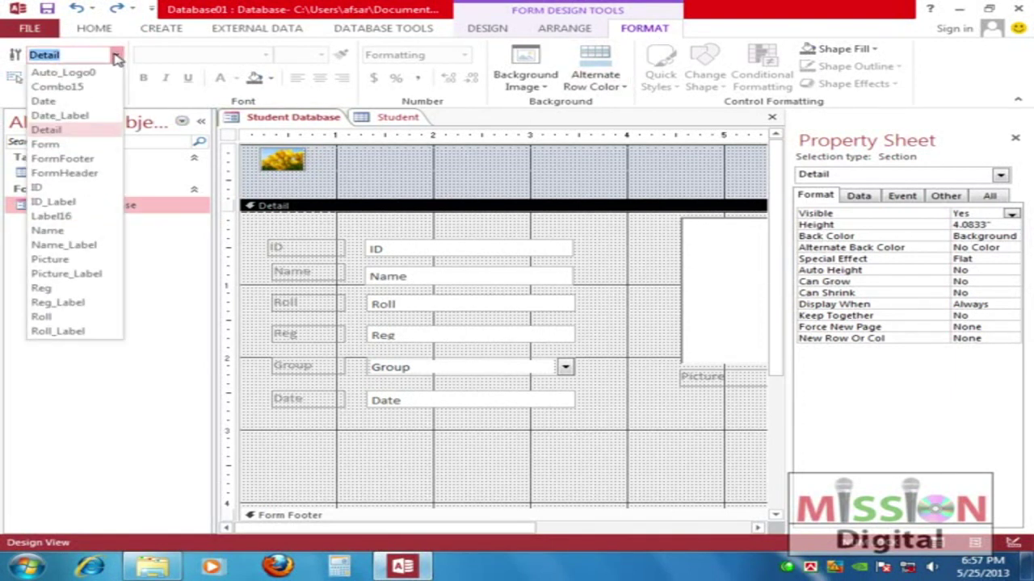
click(116, 55)
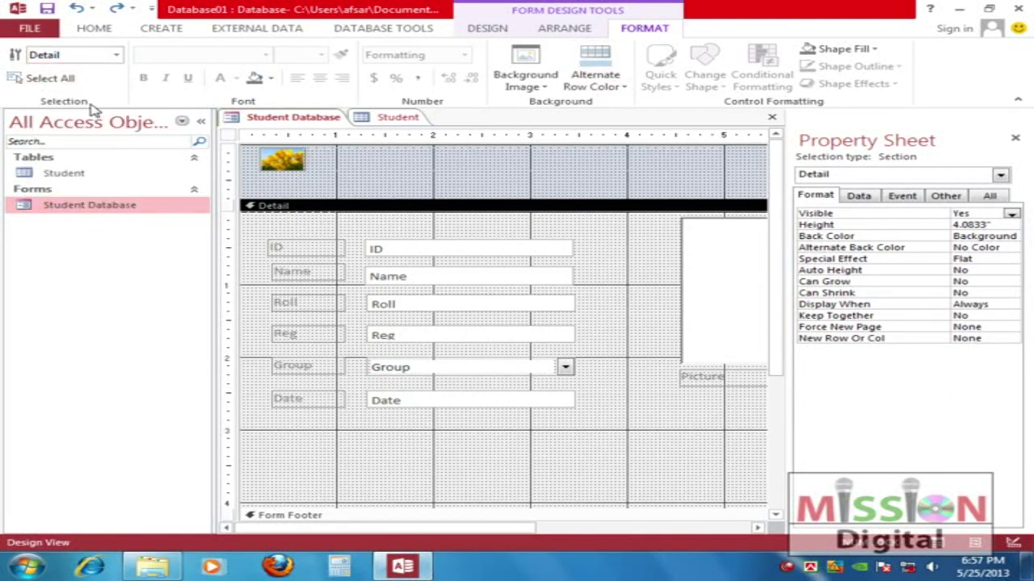
click(618, 286)
Set the ID label's font to ParashSushreeMJ
click(316, 248)
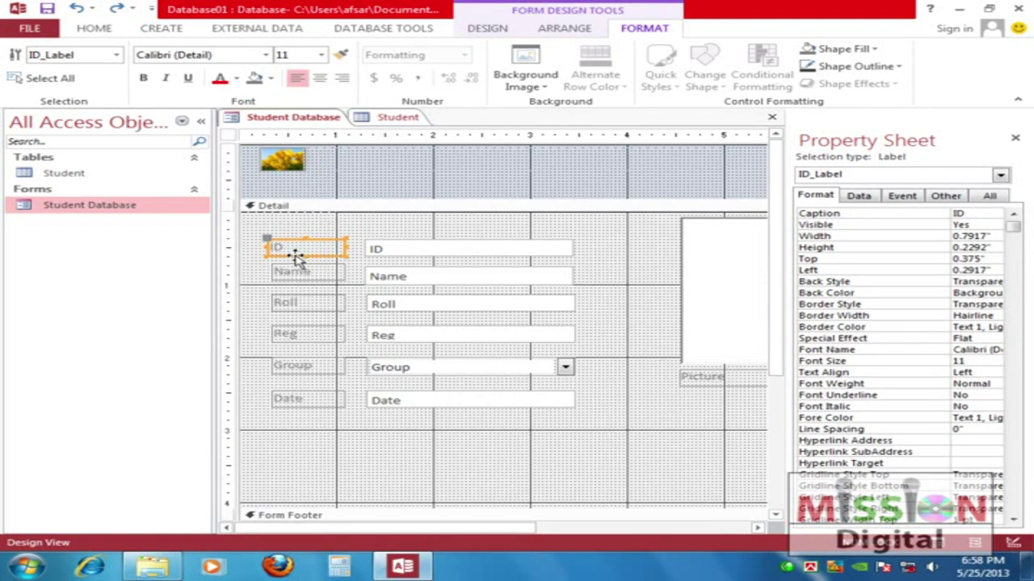
click(265, 55)
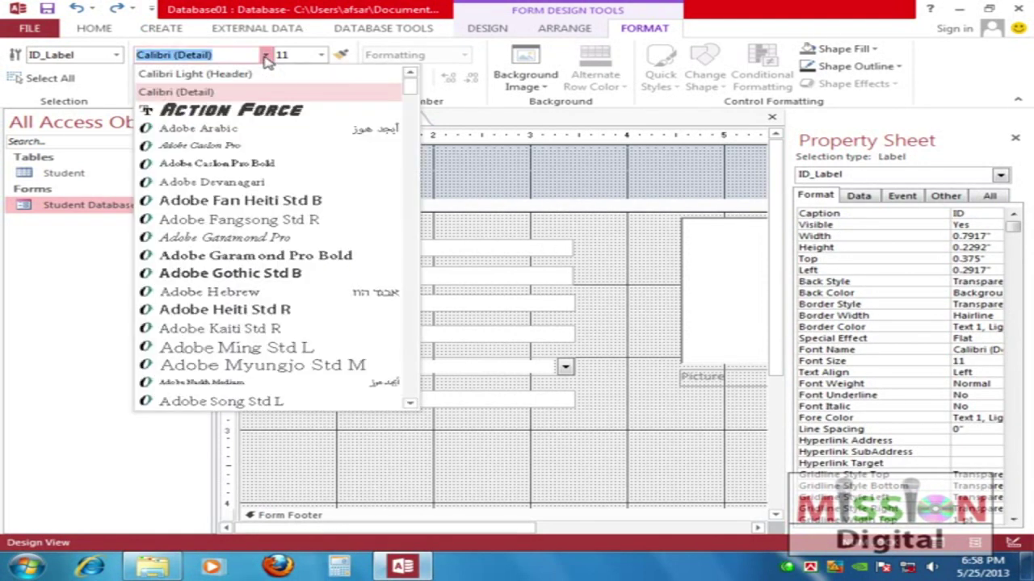
click(265, 56)
click(265, 55)
scroll(408, 305, down, 20)
scroll(408, 306, down, 13)
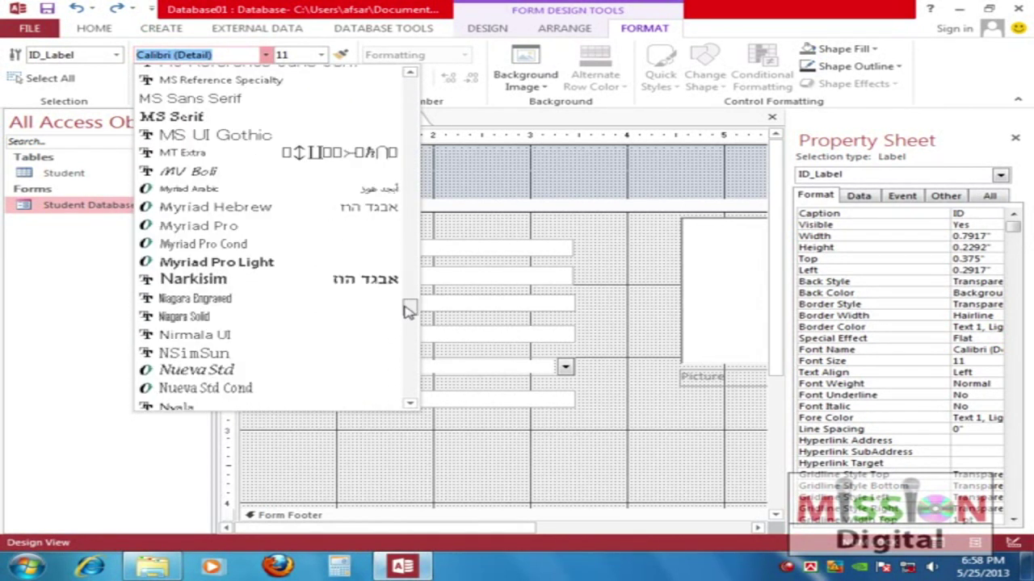
click(269, 213)
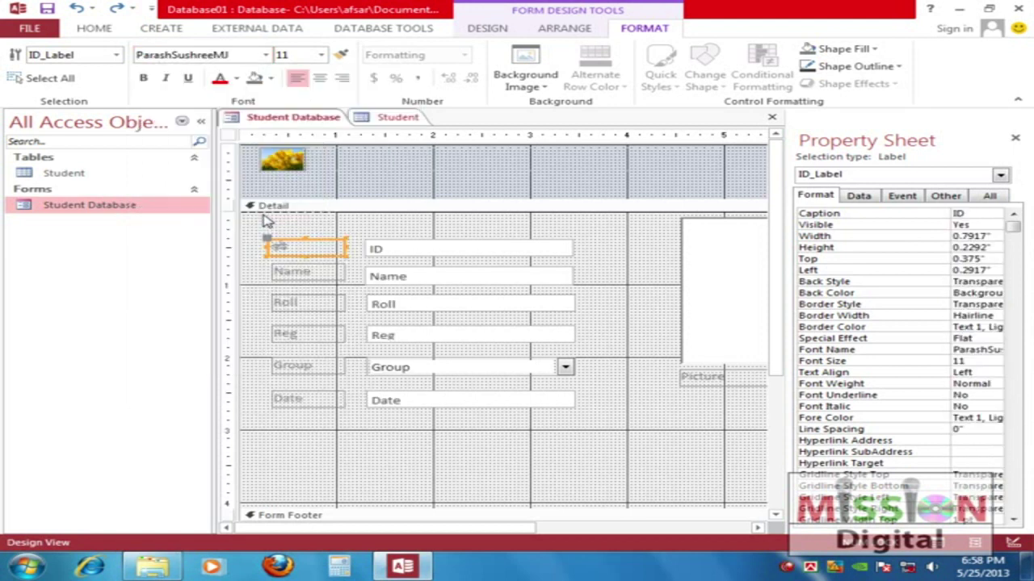
Check the ID label's new font in Form View and return the Student Database form to Design View
double_click(70, 204)
right_click(79, 206)
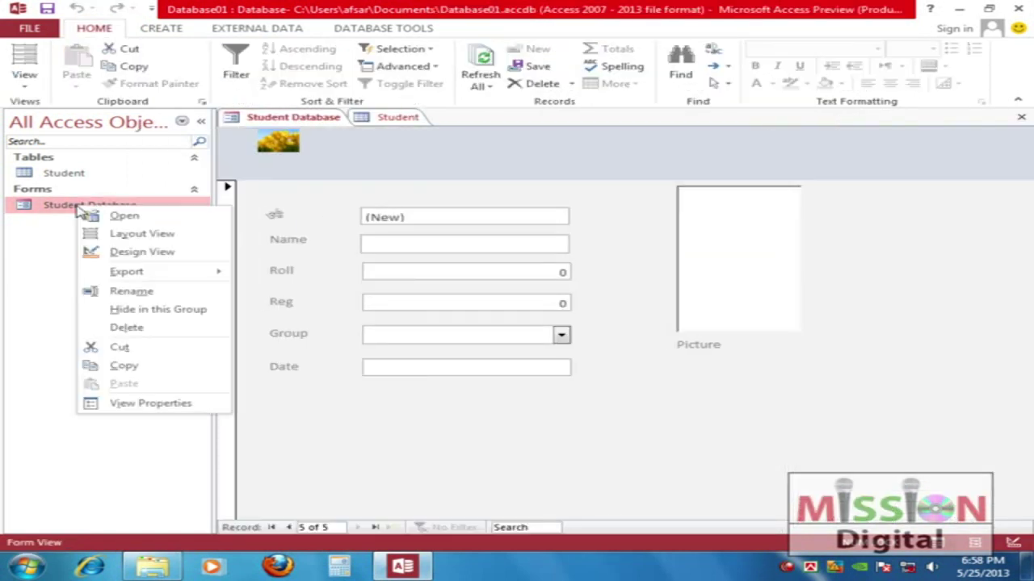
click(161, 253)
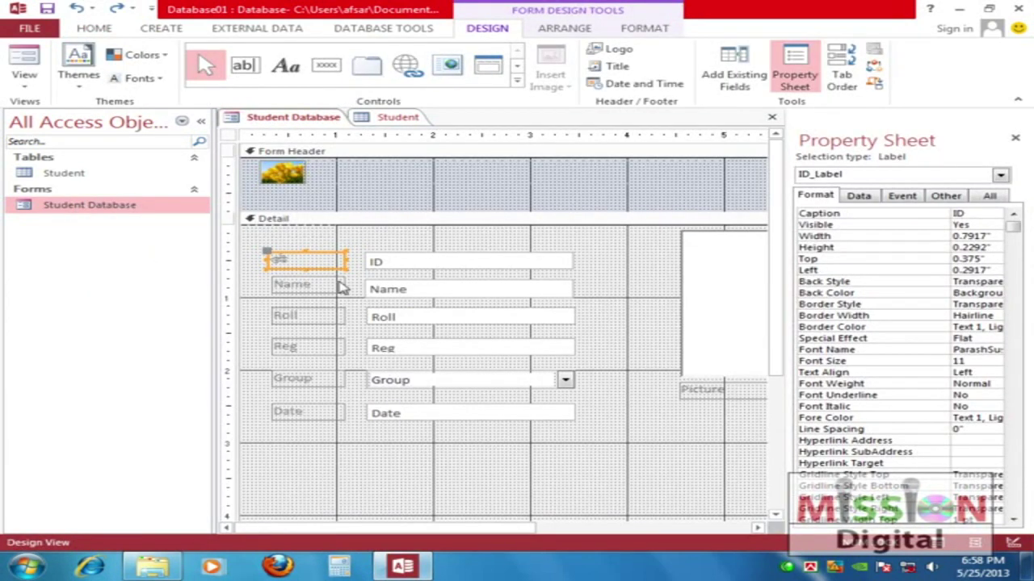
Set the Name label's font to ArhialkhanMJ at size 18
click(327, 282)
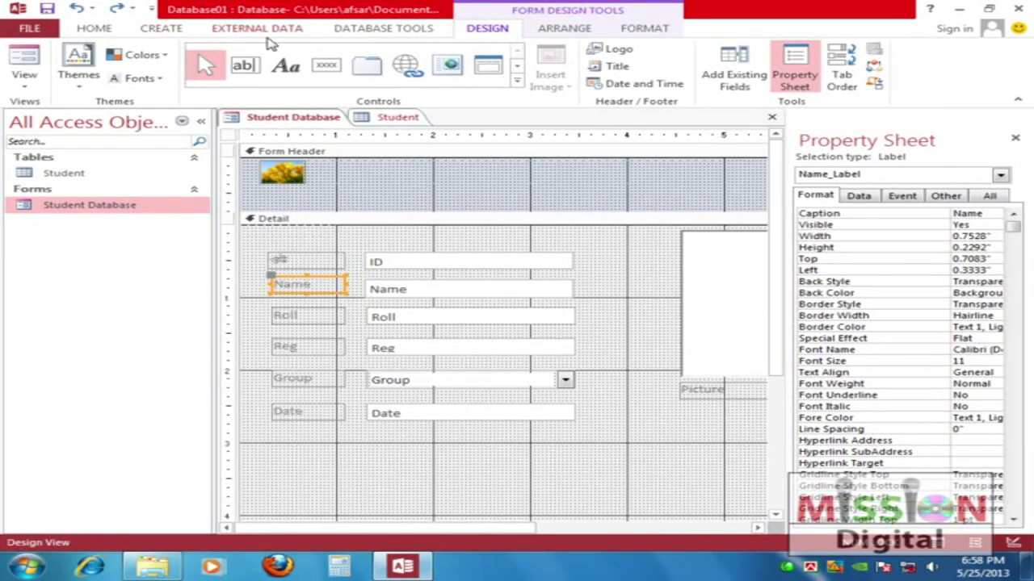
click(644, 27)
click(265, 54)
scroll(267, 363, down, 10)
scroll(266, 364, up, 3)
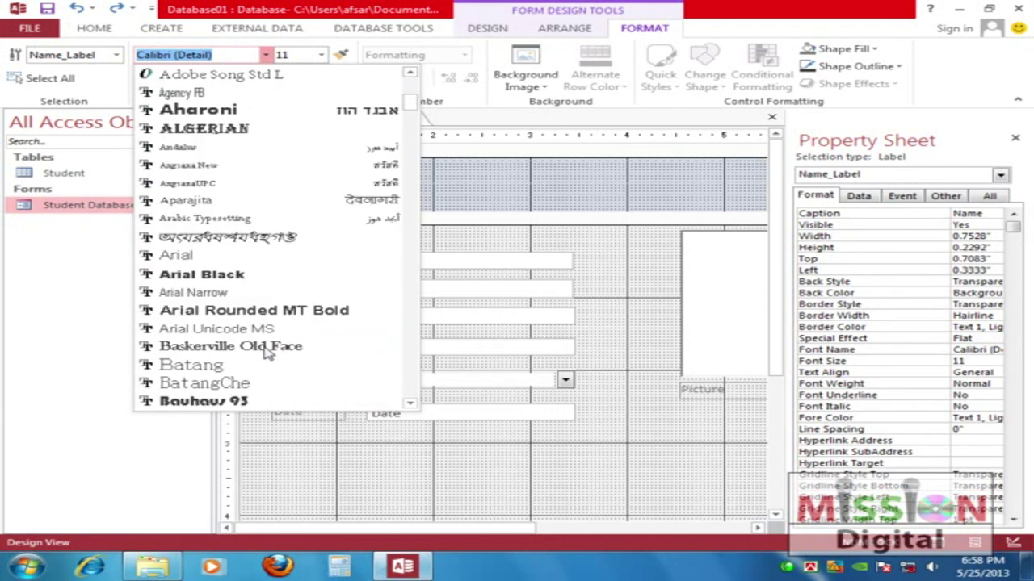
click(252, 237)
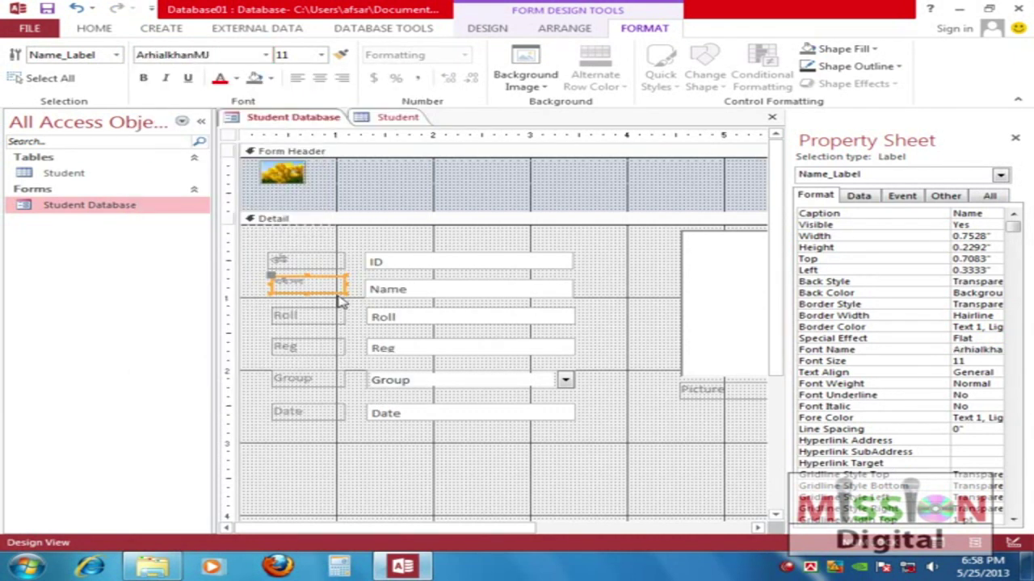
click(321, 55)
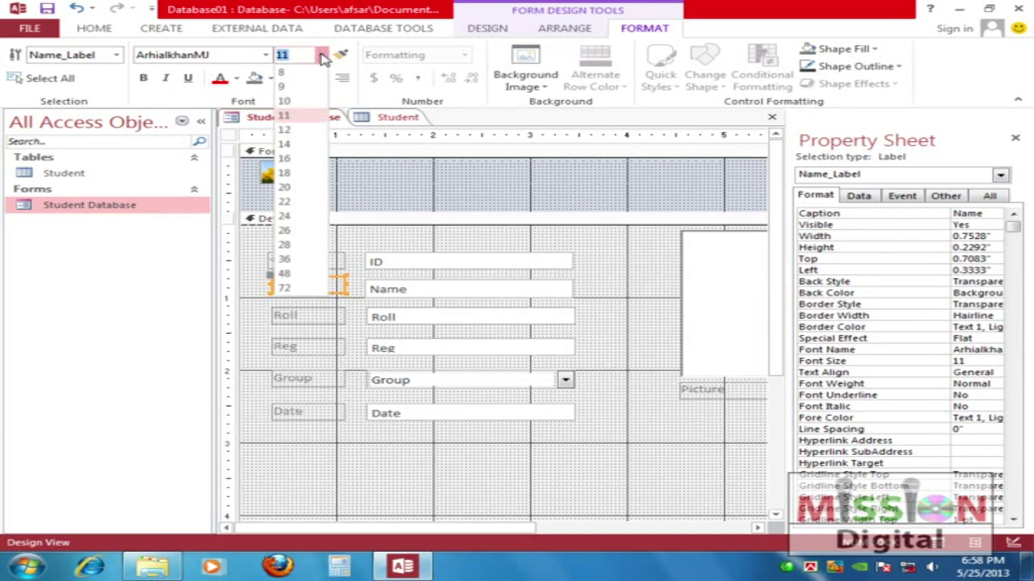
click(292, 172)
click(357, 250)
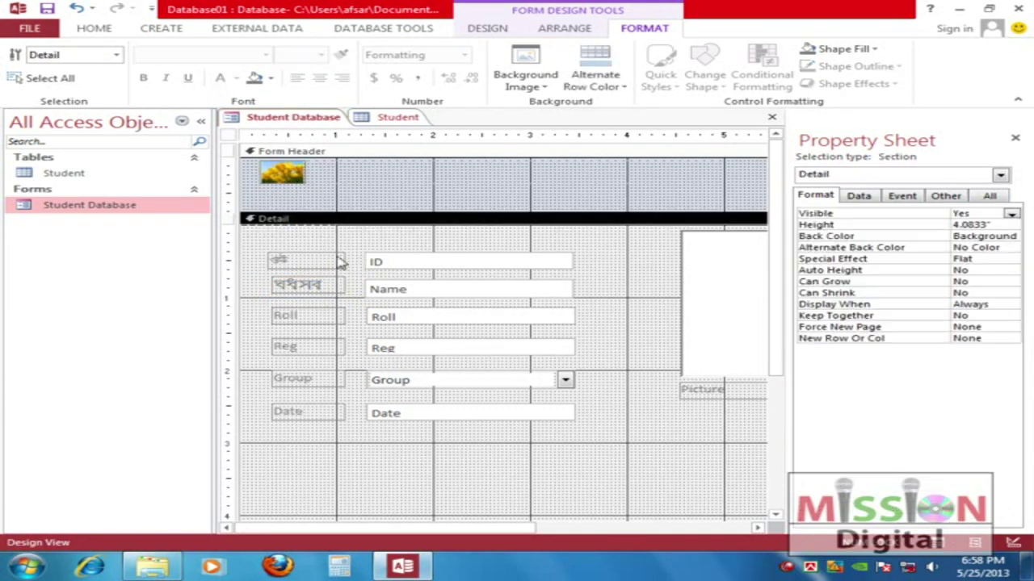
click(312, 288)
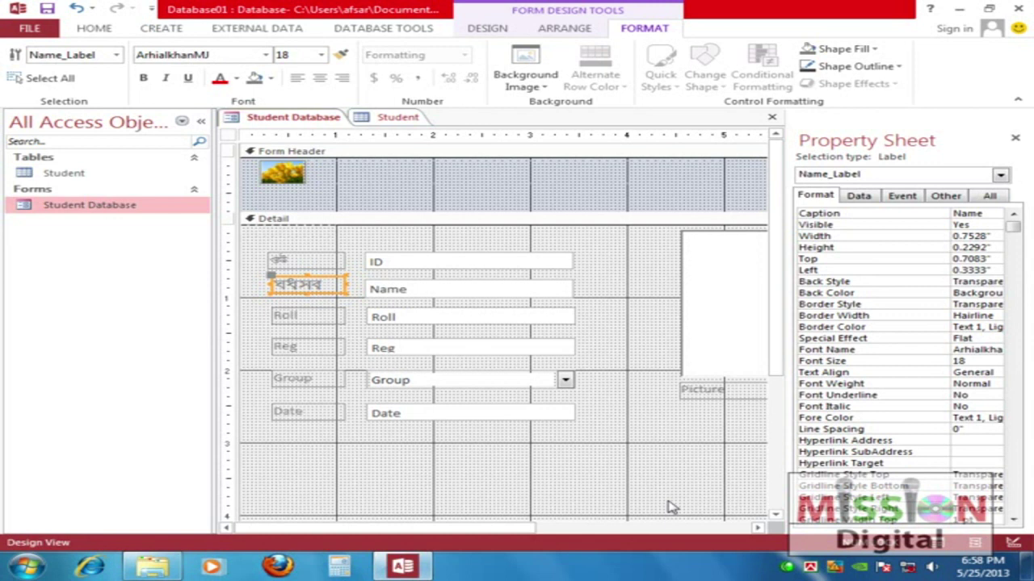
Set the ID label's font to SutonnyMJ at size 14
click(315, 260)
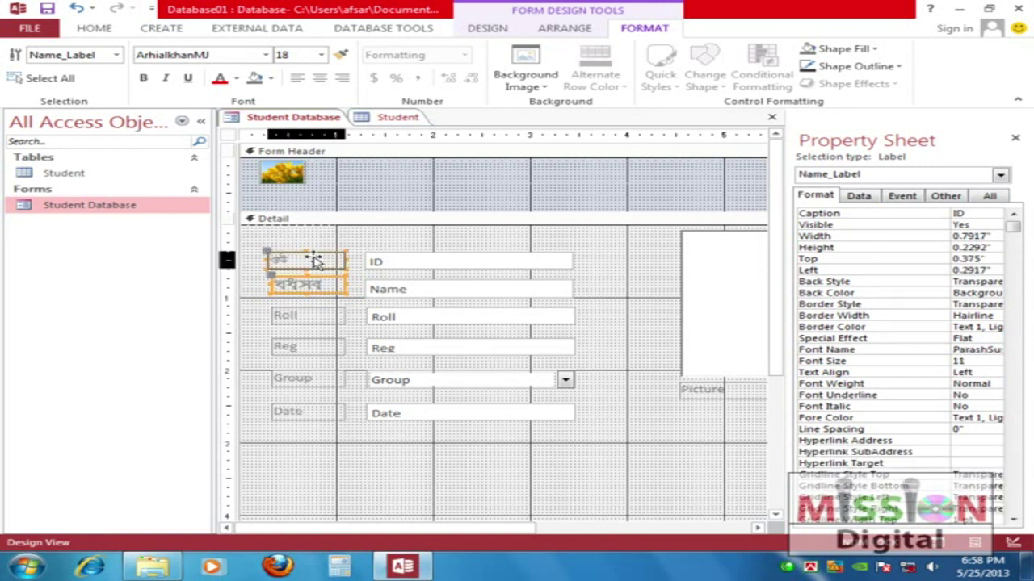
click(315, 260)
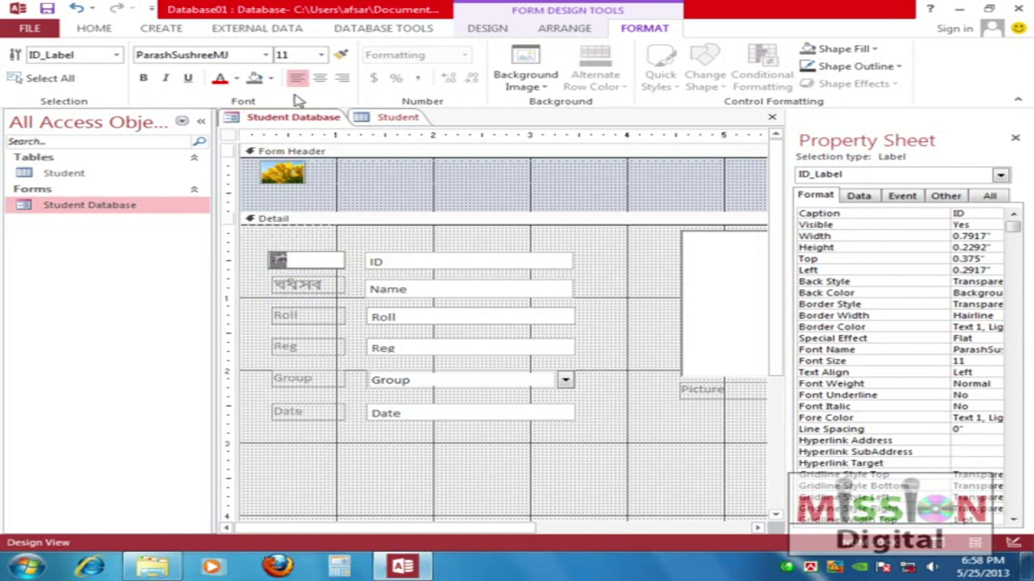
click(266, 54)
click(409, 339)
drag(410, 339, 406, 374)
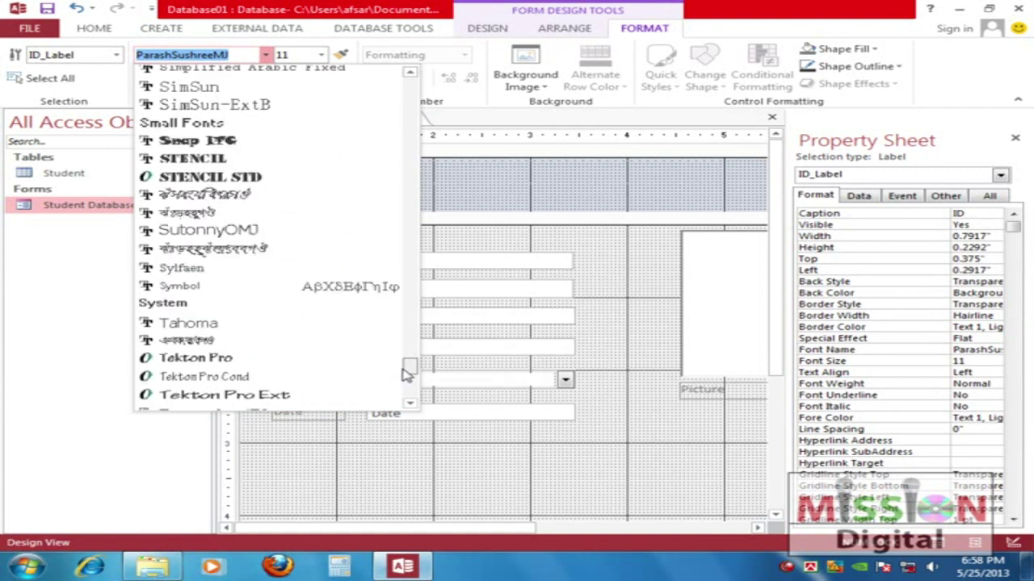
click(202, 213)
click(321, 54)
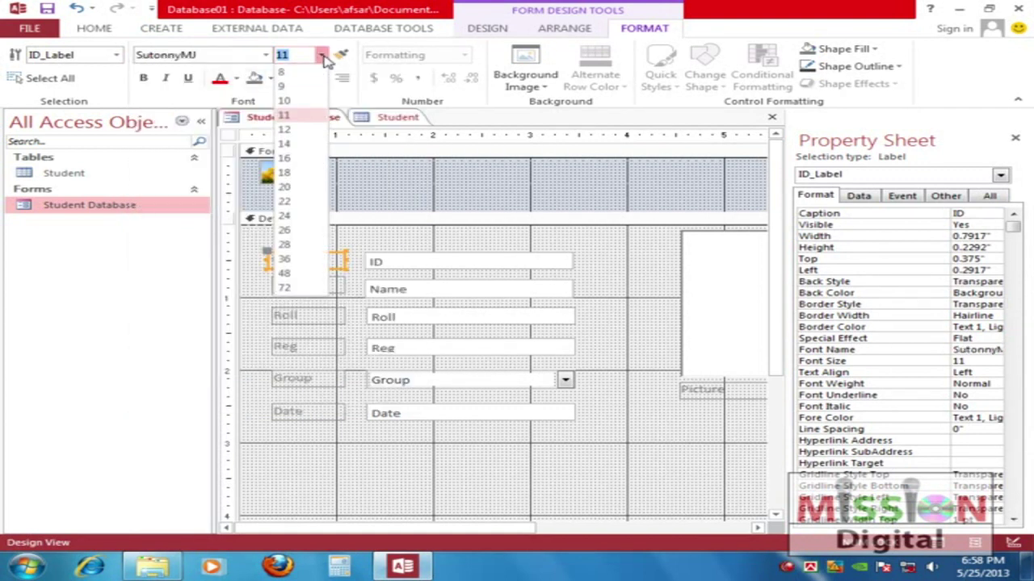
click(306, 143)
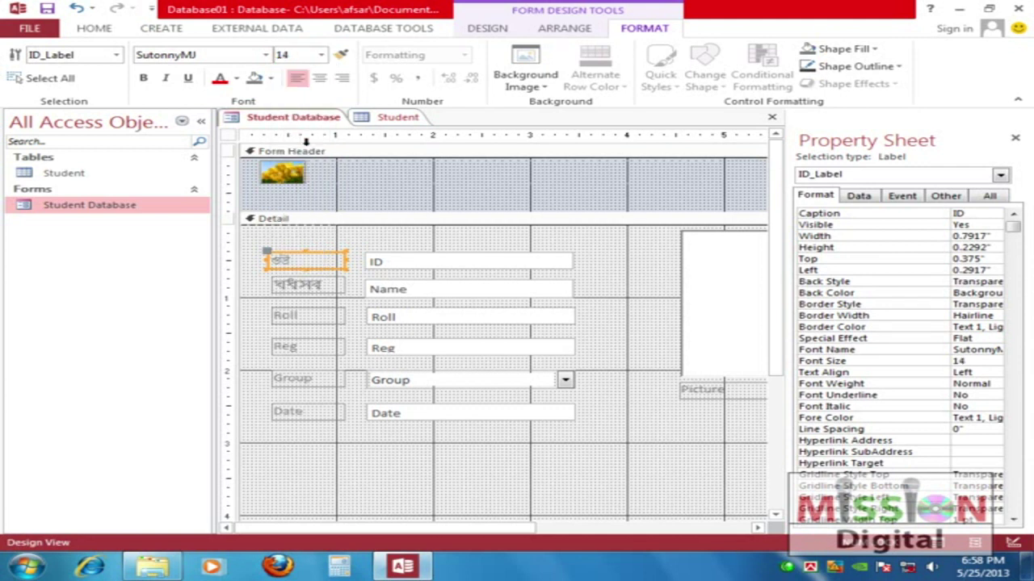
Replace the ID label's caption with the Bengali text "আইডি" and the Name label's caption with "নাম"
double_click(307, 259)
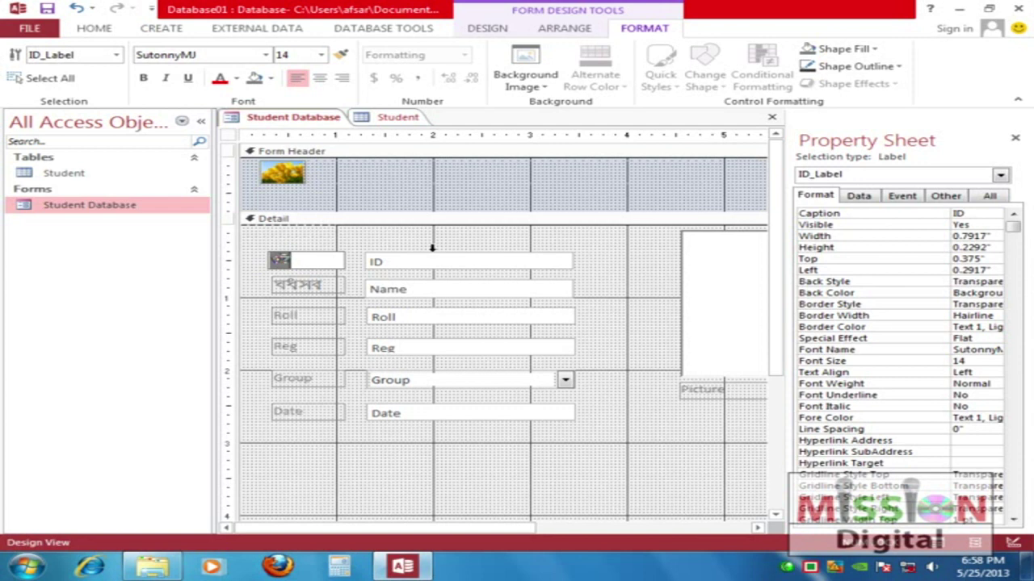
text(A)
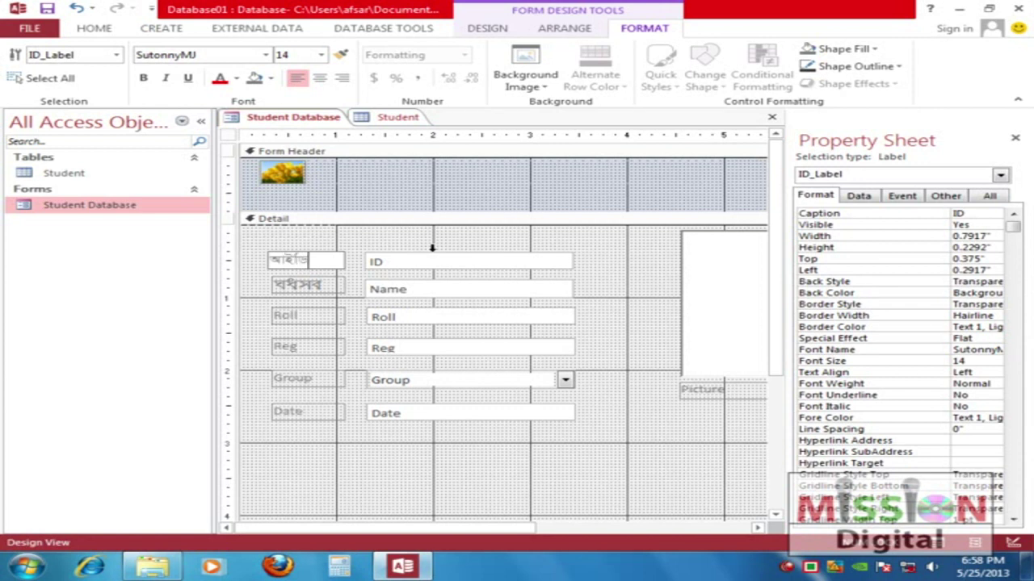
click(328, 285)
click(342, 283)
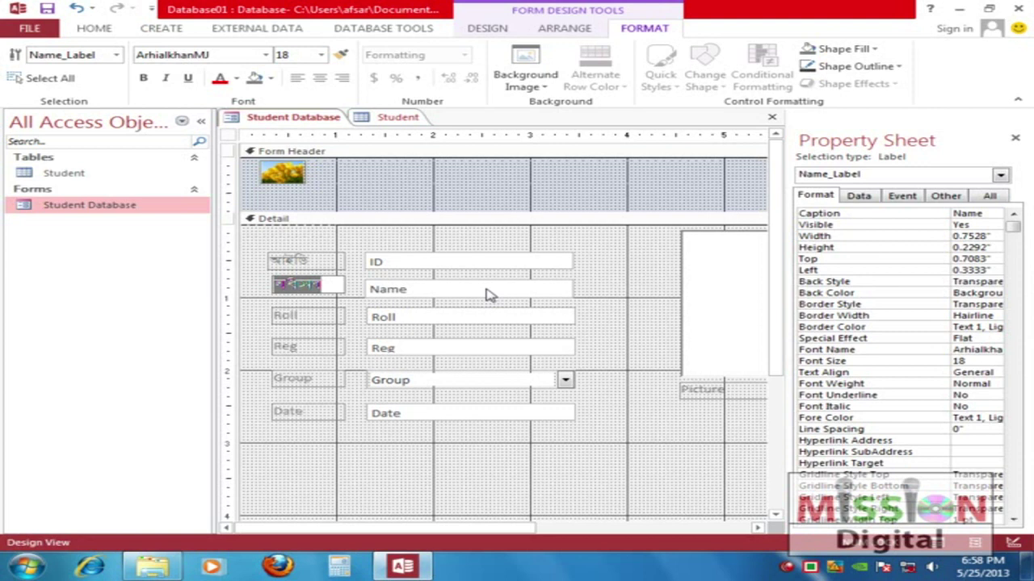
text(n)
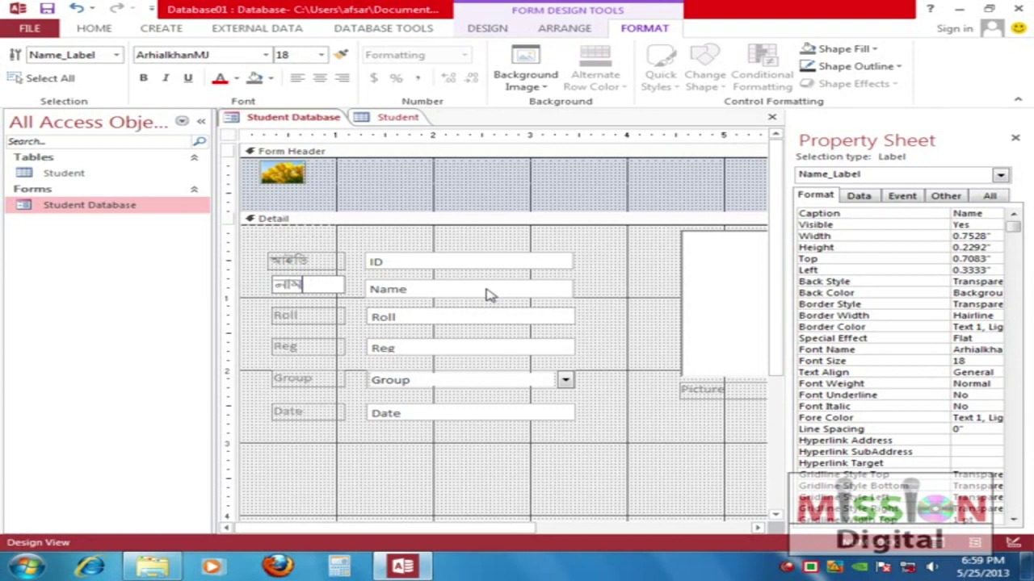
Replace the Roll label's caption with the Bengali text "রোল"
click(303, 316)
click(304, 315)
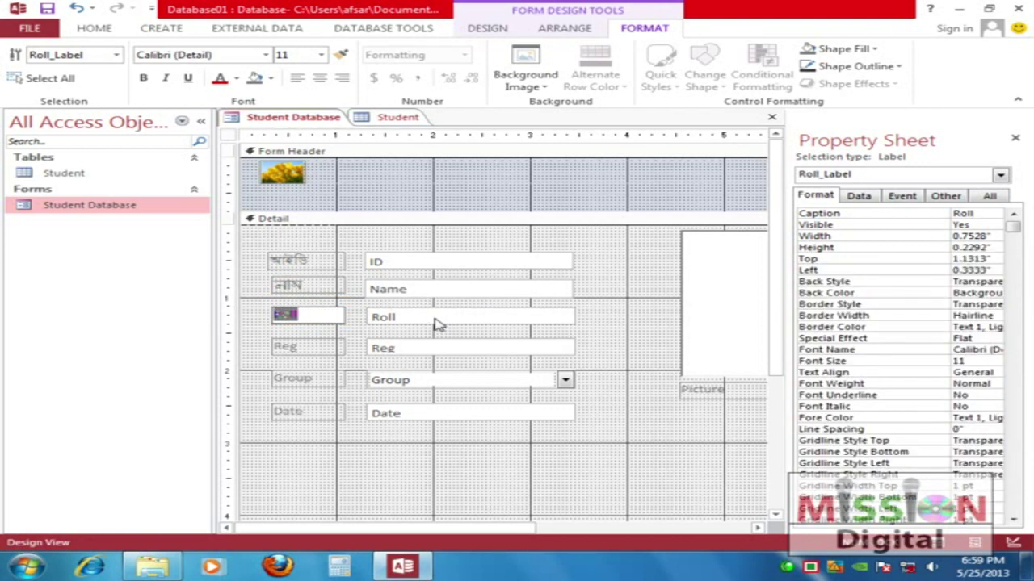
text(r)
click(267, 55)
click(268, 56)
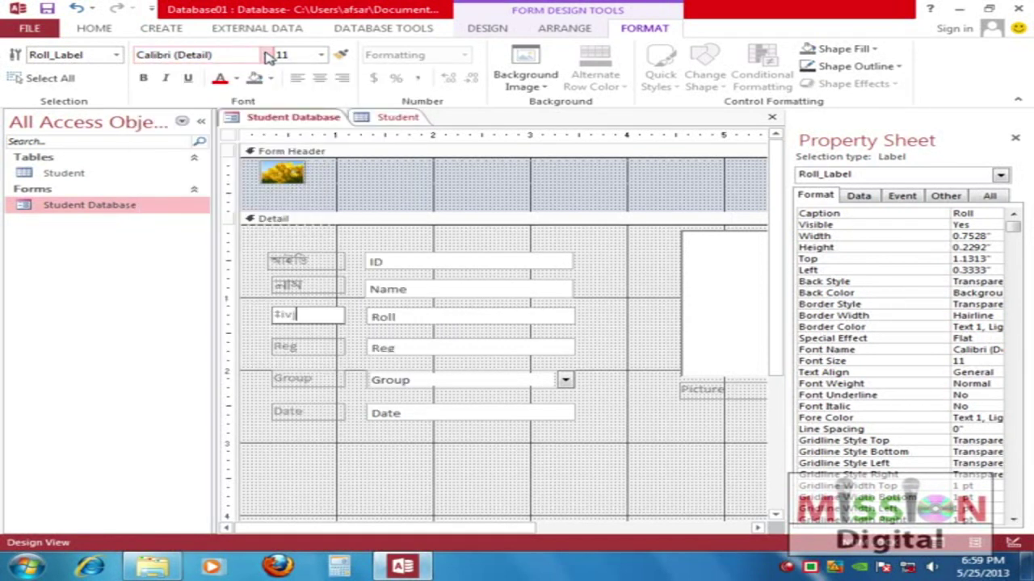
click(349, 332)
click(323, 320)
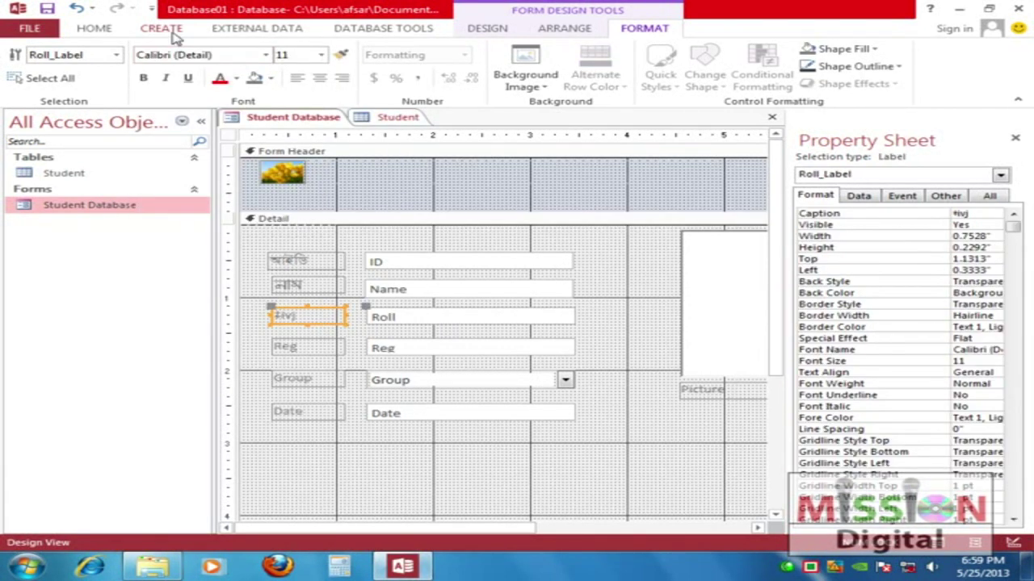
Set the Roll label's font to SutonnyMJ at size 14
click(267, 55)
drag(410, 89, 411, 369)
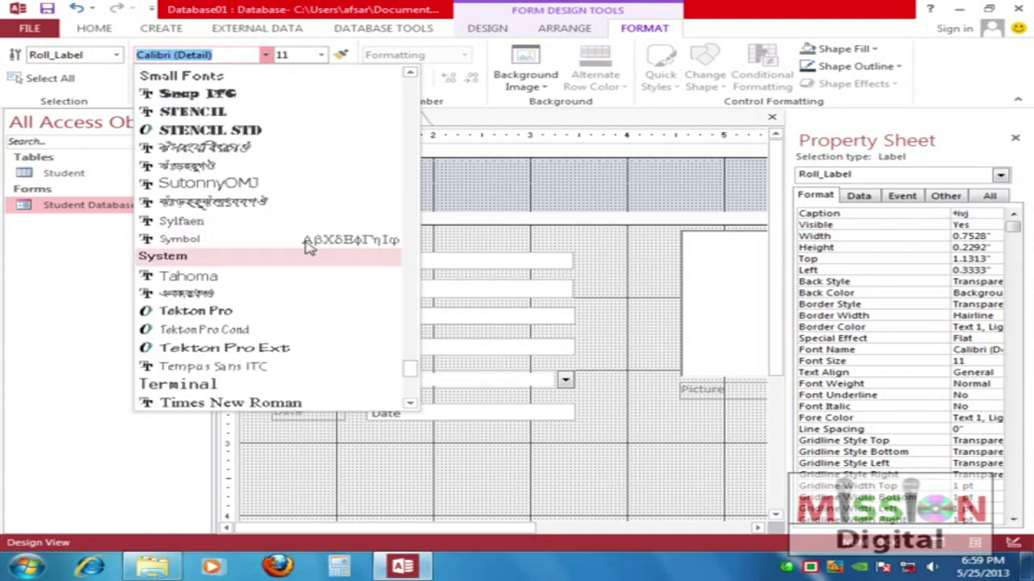
click(229, 166)
click(321, 56)
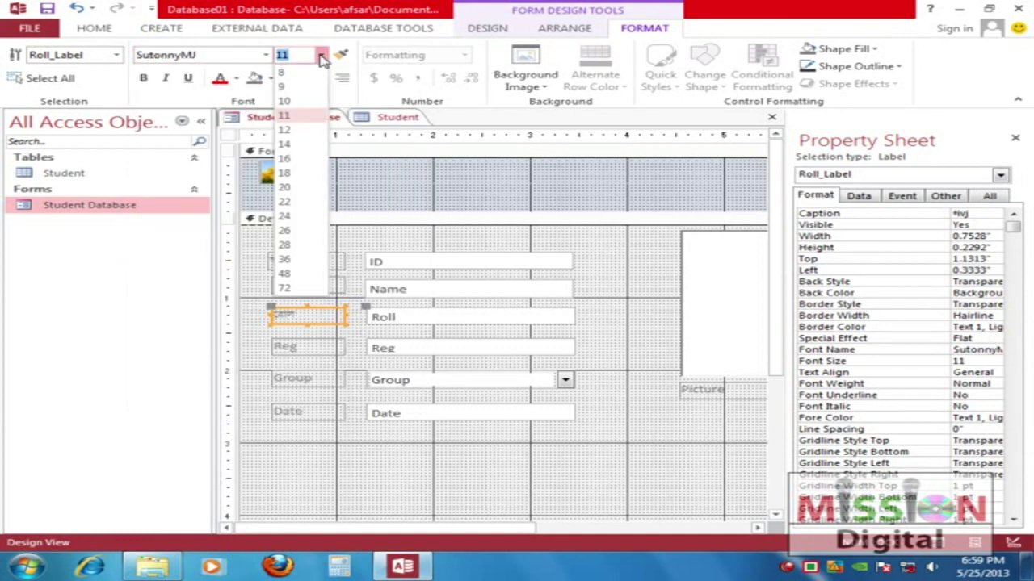
click(302, 145)
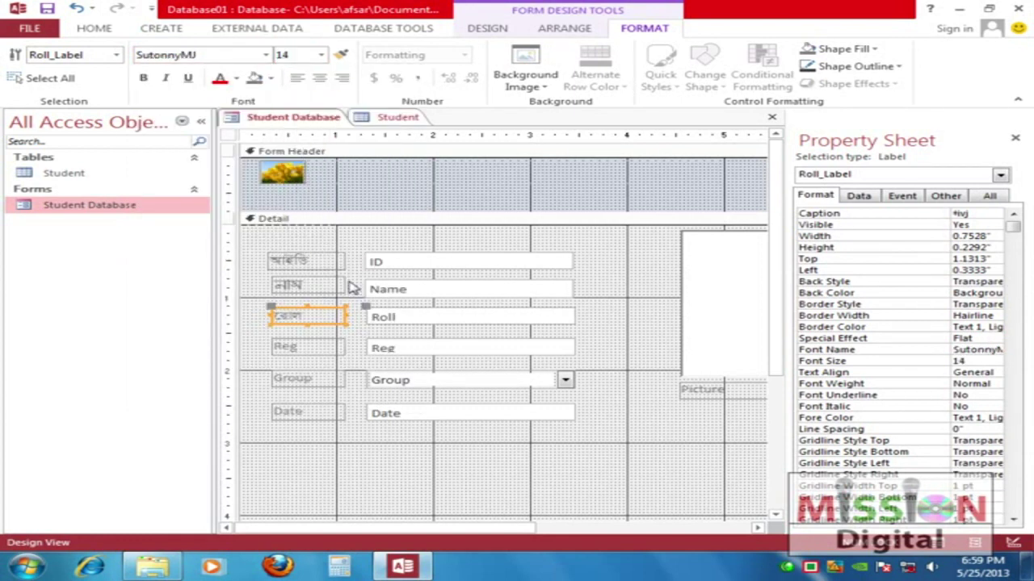
click(364, 339)
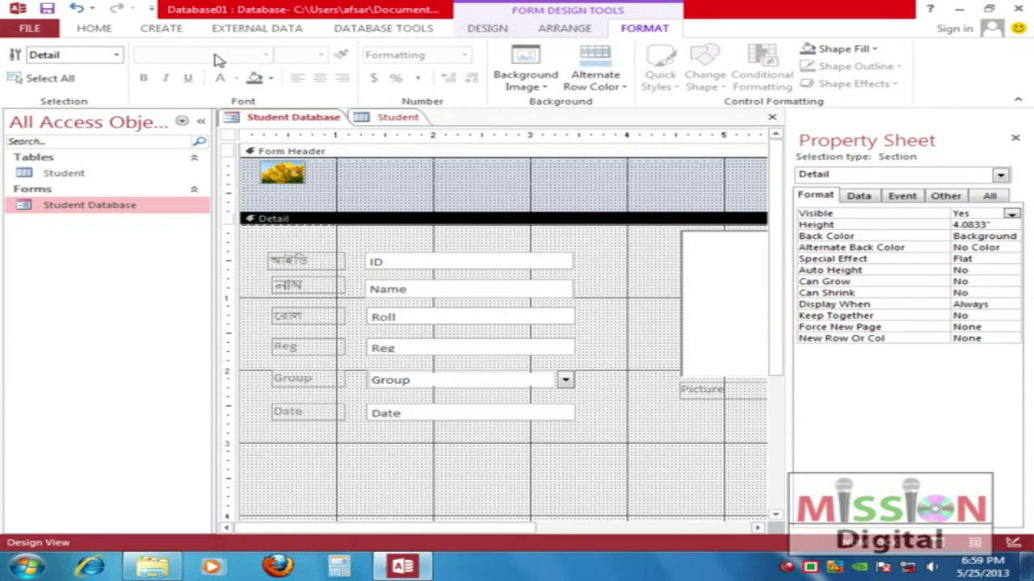
Change the ID label's font color to the standard dark red
click(322, 265)
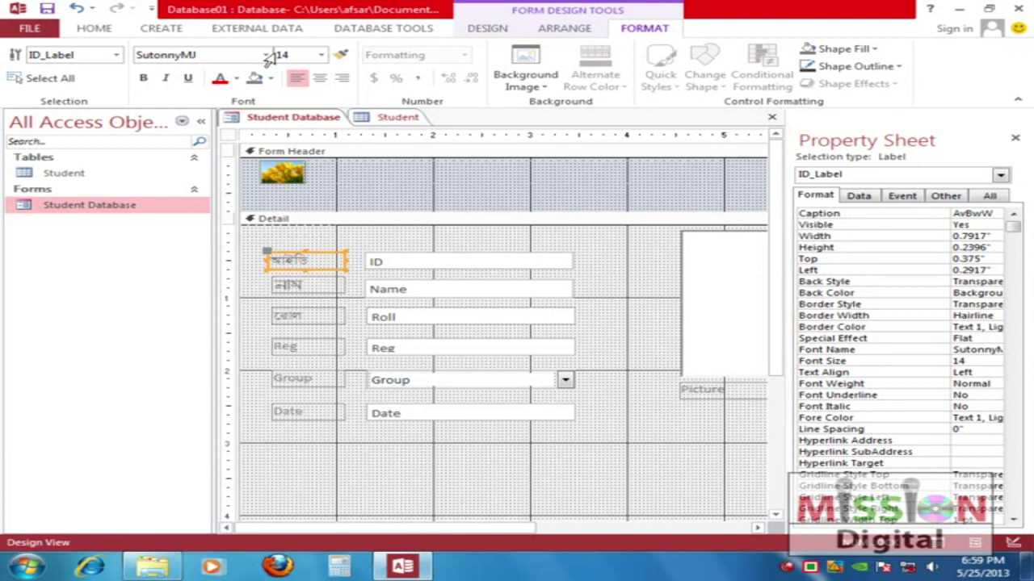
click(236, 78)
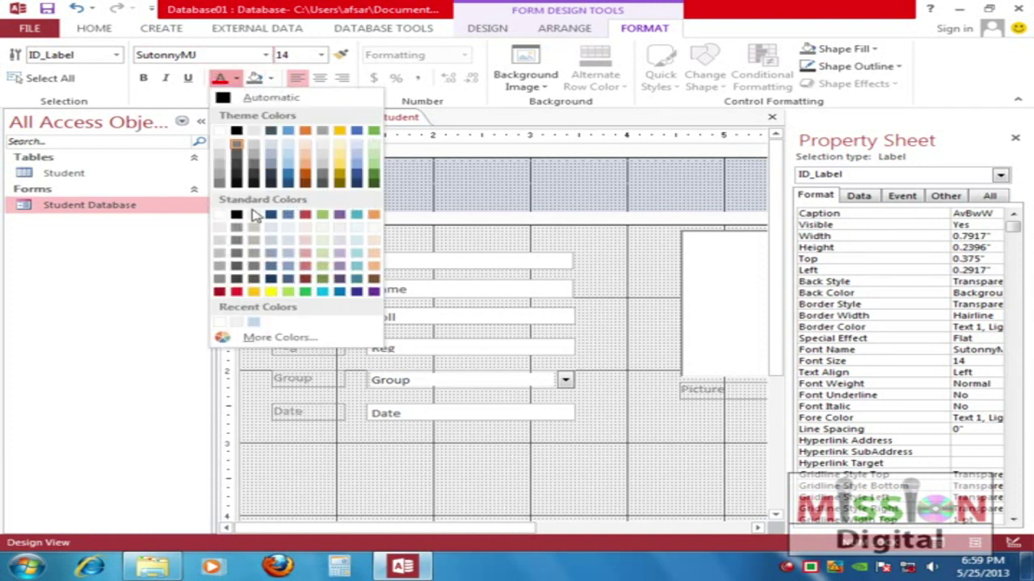
click(219, 292)
click(392, 247)
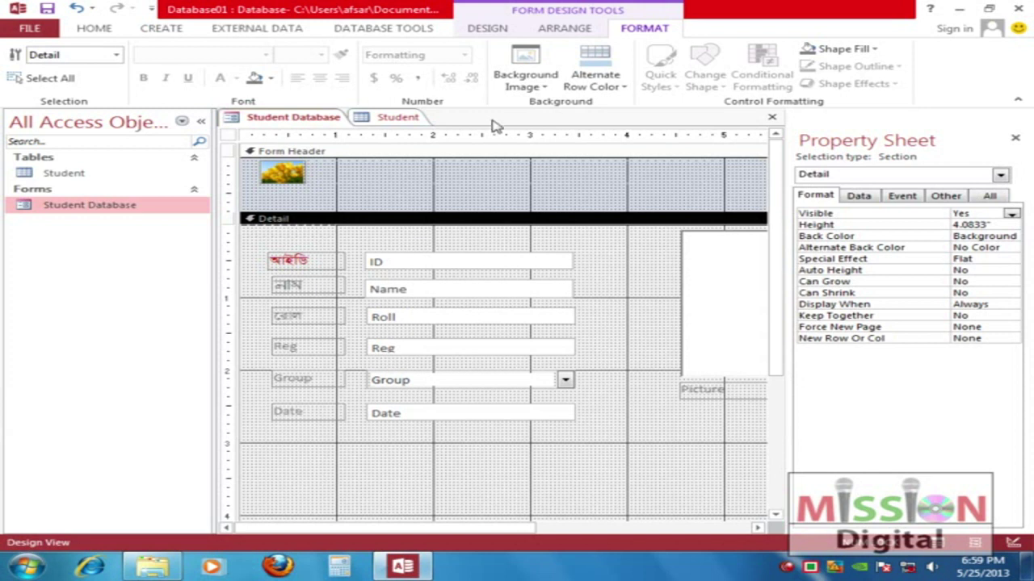
Check the number formatting choices for the ID text box
click(443, 256)
click(466, 55)
click(467, 55)
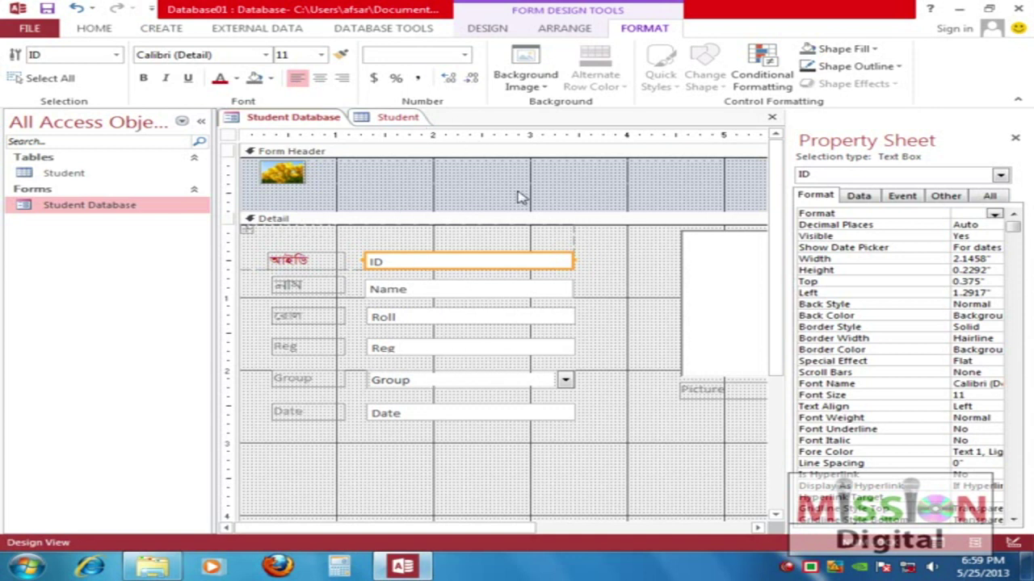
click(640, 295)
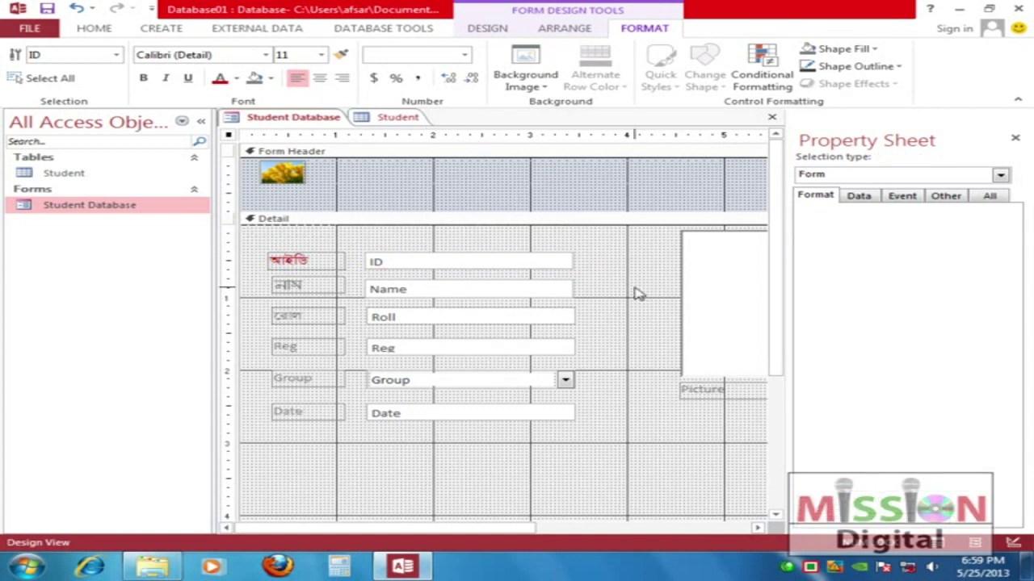
Insert the penguins picture from disk as the form's background image
click(541, 88)
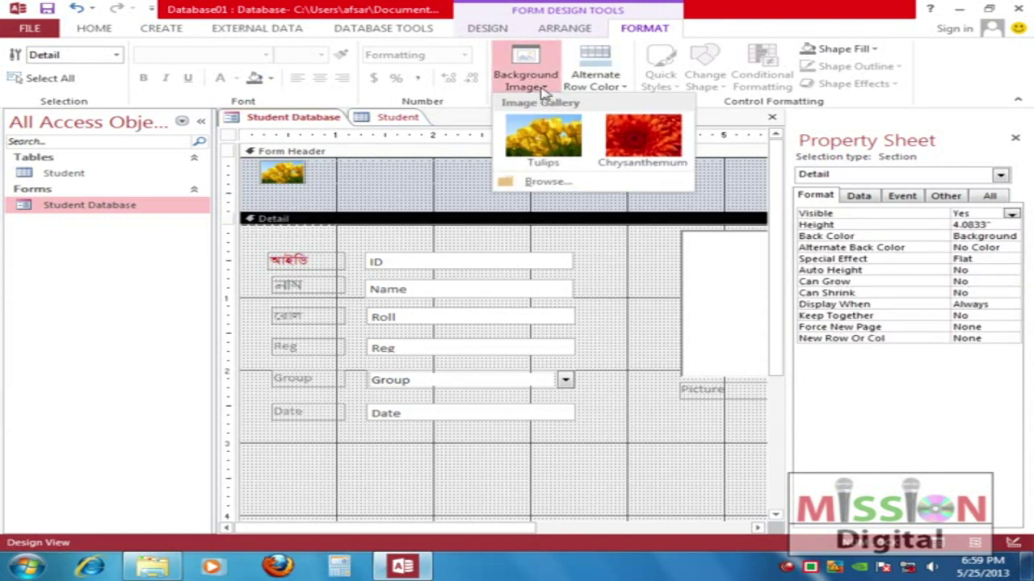
click(541, 181)
double_click(452, 231)
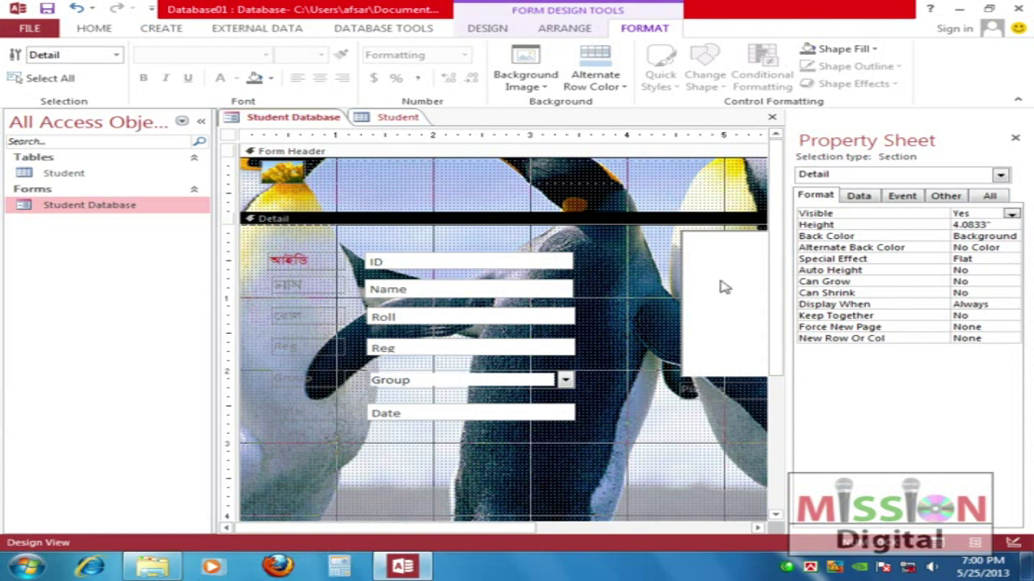
Remove the form's background image by clearing its Picture property
right_click(618, 283)
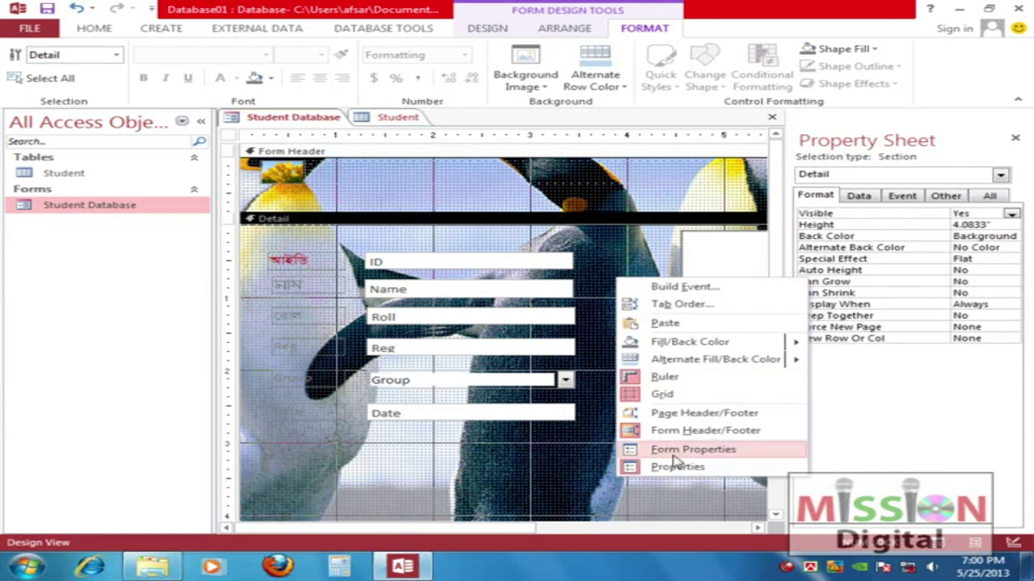
click(718, 451)
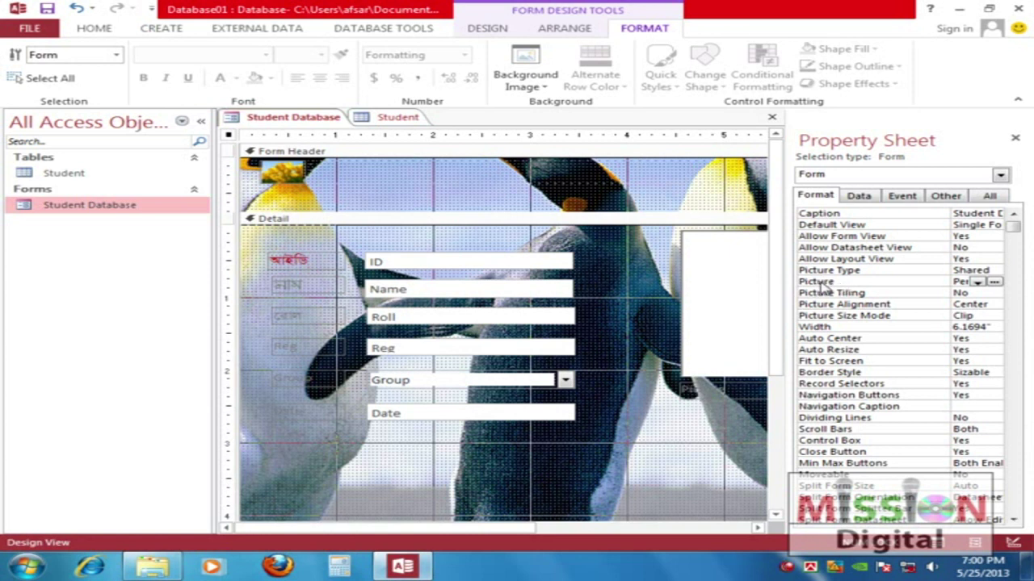
click(966, 282)
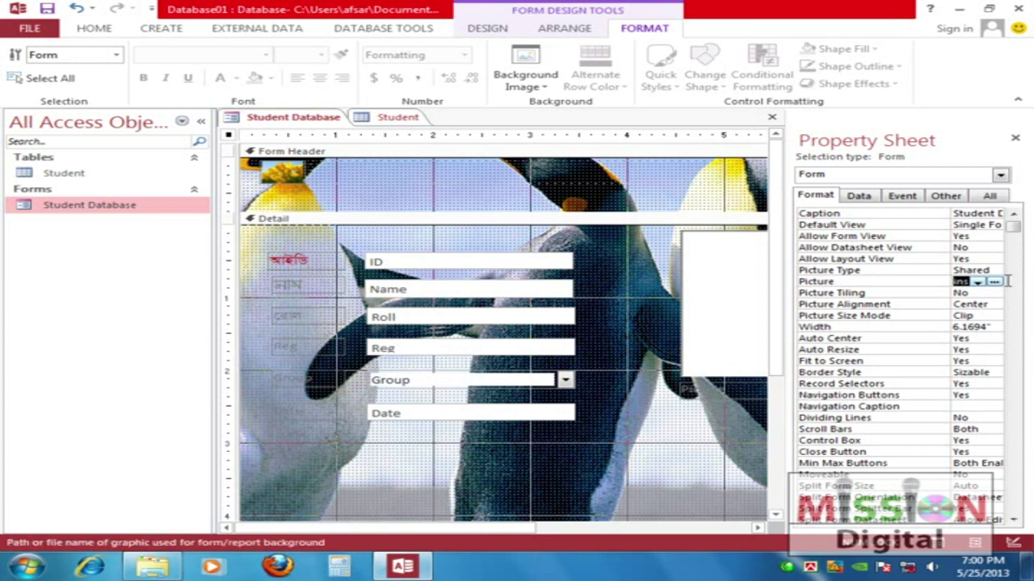
key(Delete)
click(638, 300)
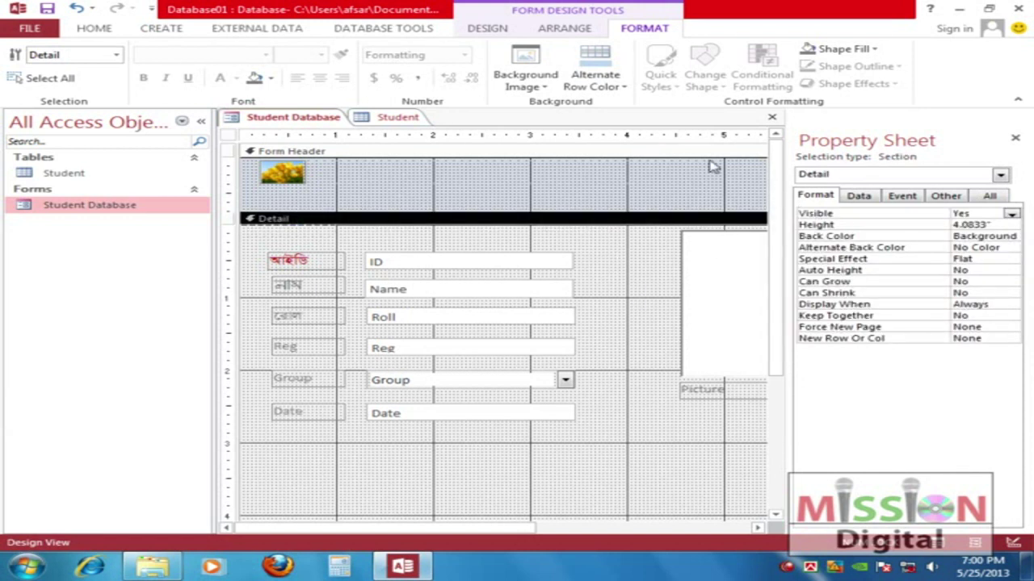
Set the Detail section's back color to the lightest shade of Blue, Accent 1, after trying the Lighter 60% shade
click(878, 242)
click(997, 237)
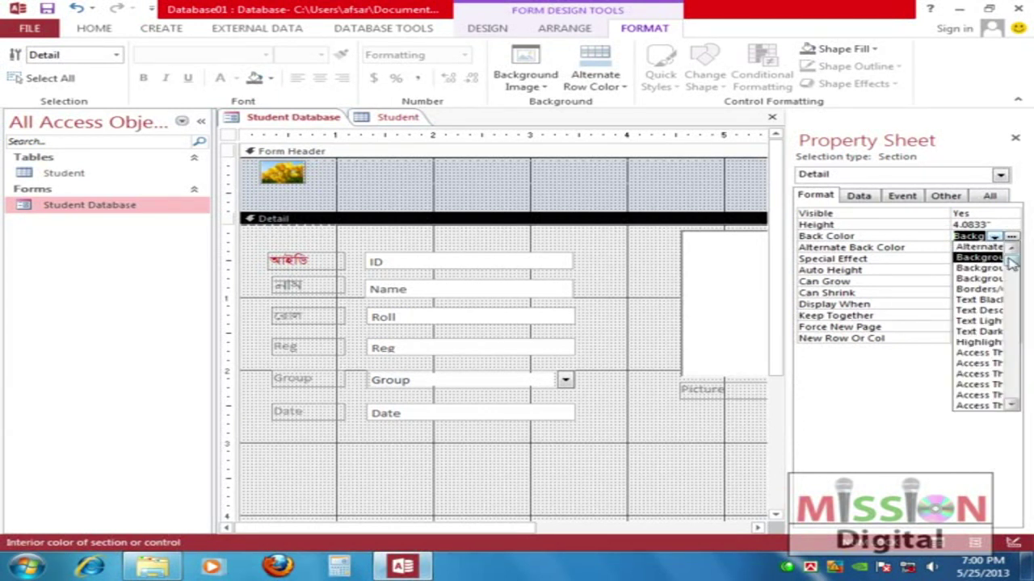
click(1012, 238)
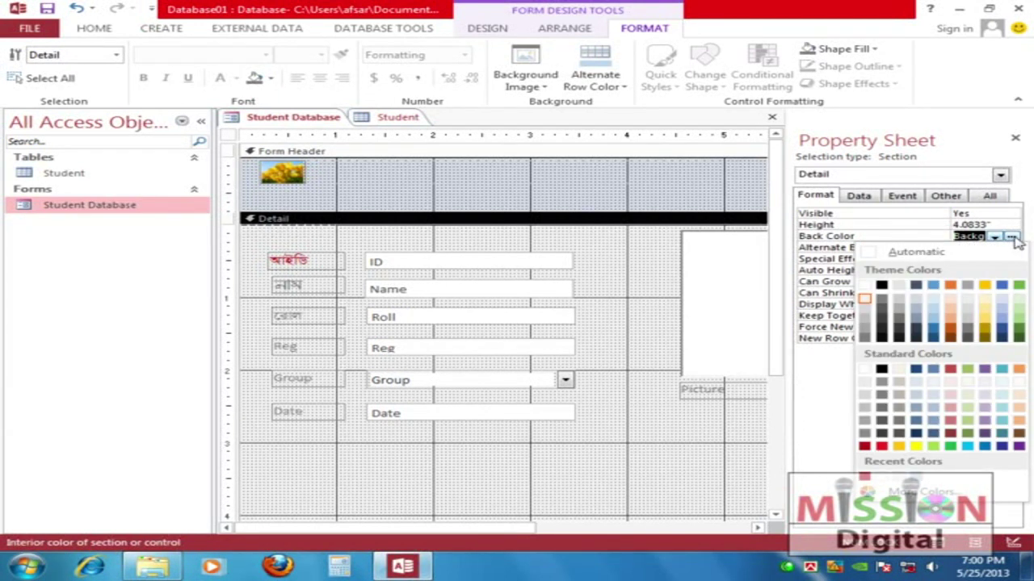
click(933, 317)
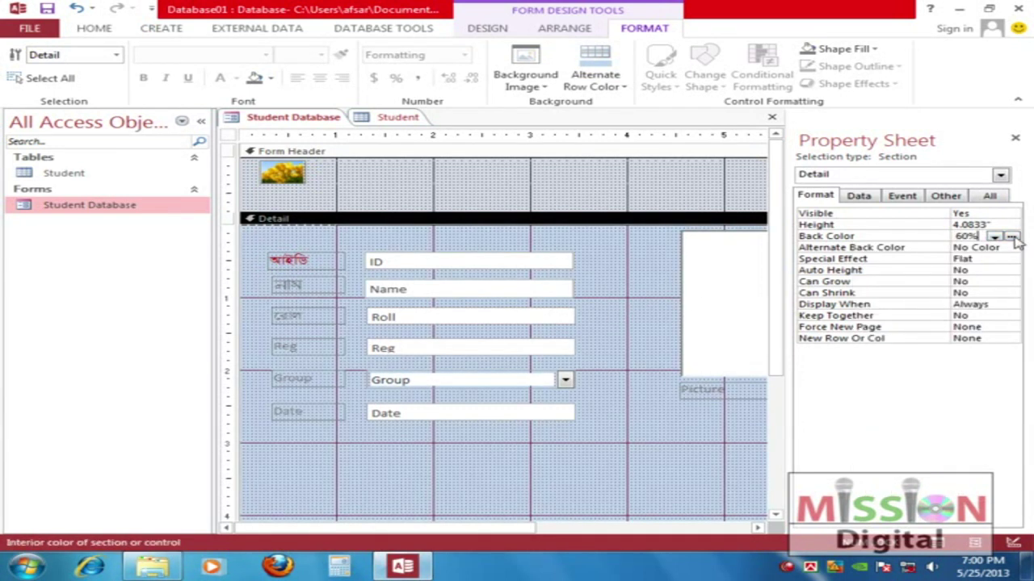
click(1012, 237)
click(934, 302)
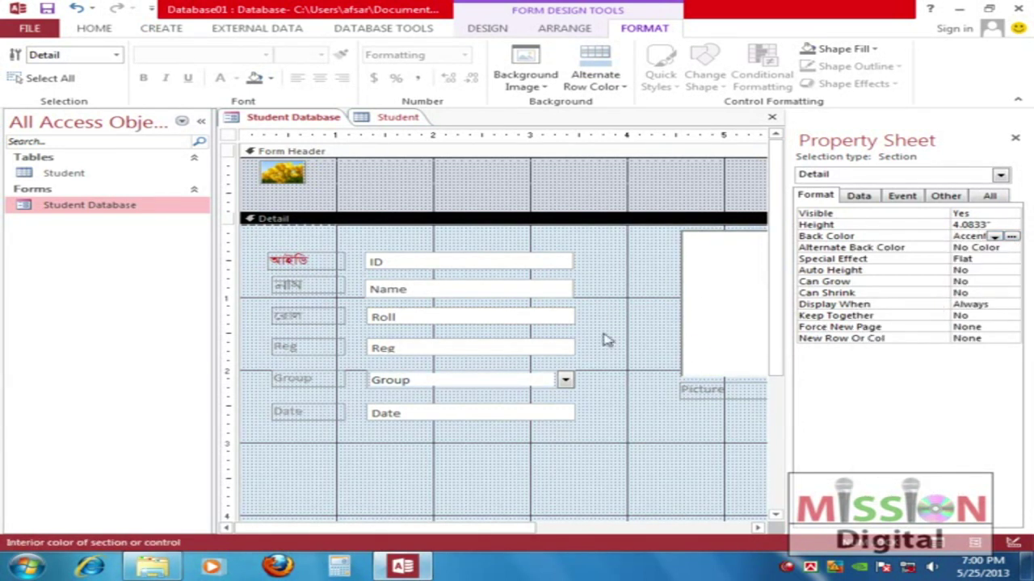
Try red as the Detail section's alternate row color, and settle on Automatic instead
click(532, 264)
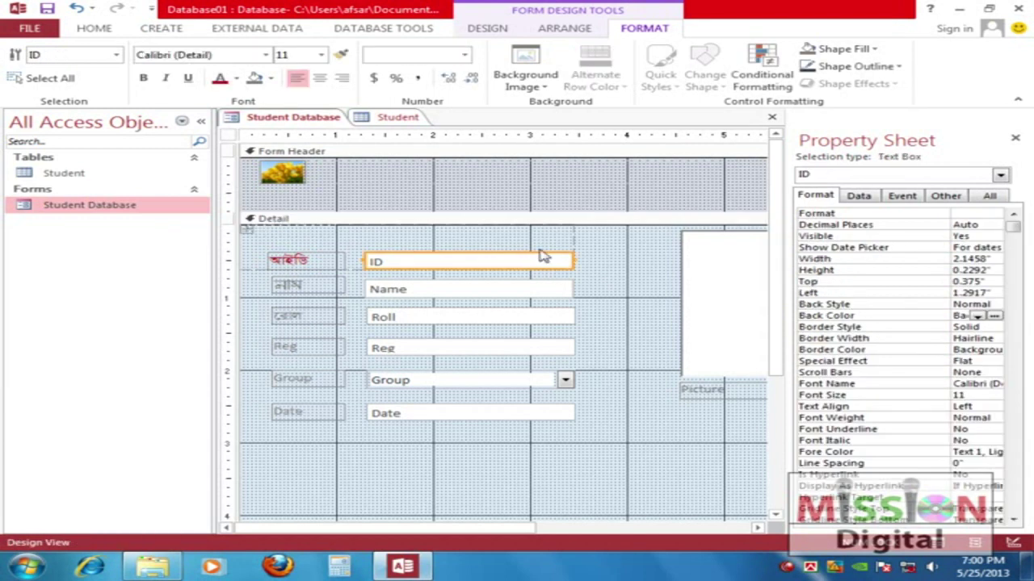
click(530, 301)
click(614, 87)
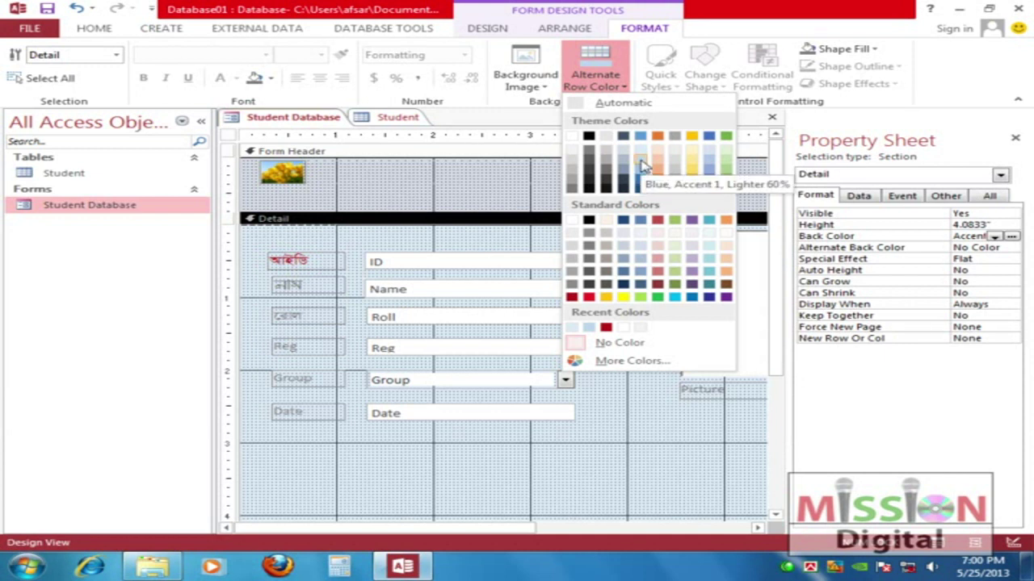
click(591, 297)
click(628, 87)
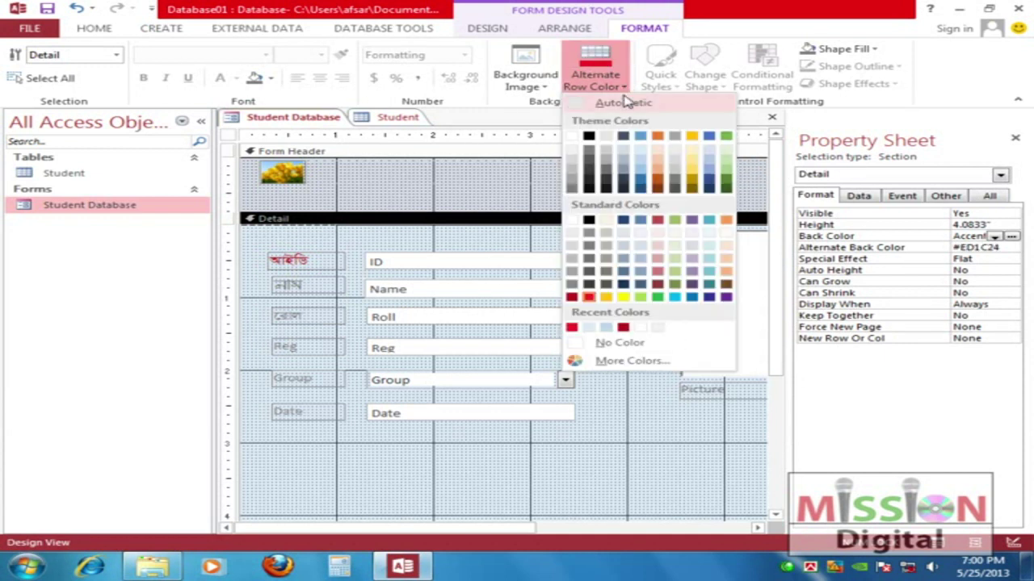
click(628, 105)
click(600, 261)
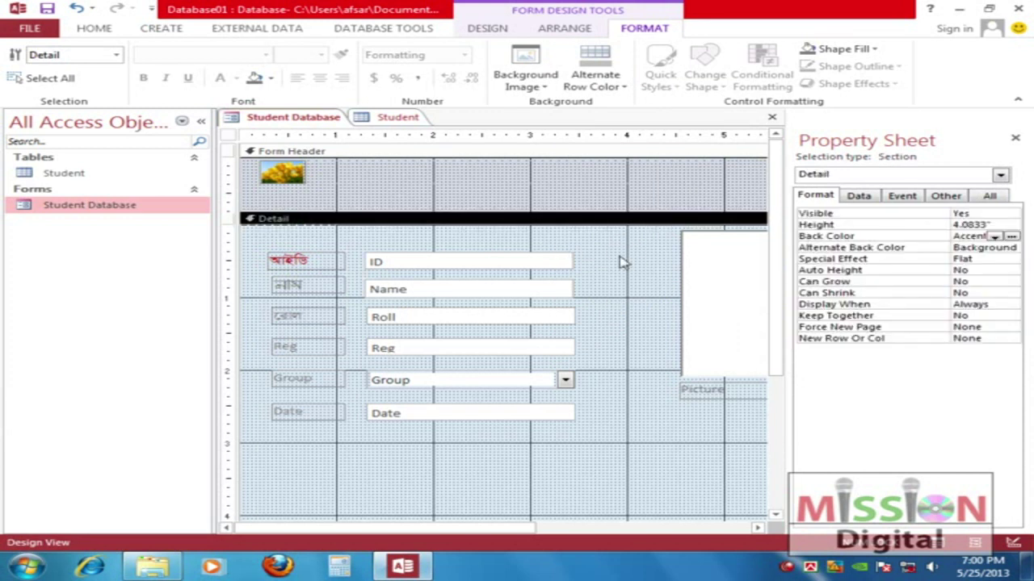
Look at the conditional formatting rules manager for the Reg text box and cancel it without adding a rule
click(614, 267)
click(529, 348)
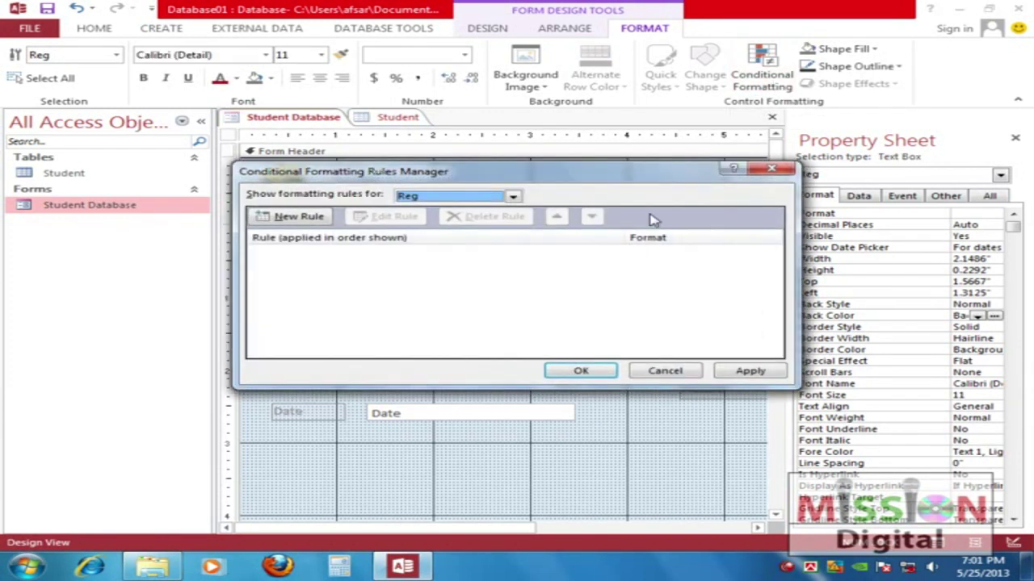
click(664, 371)
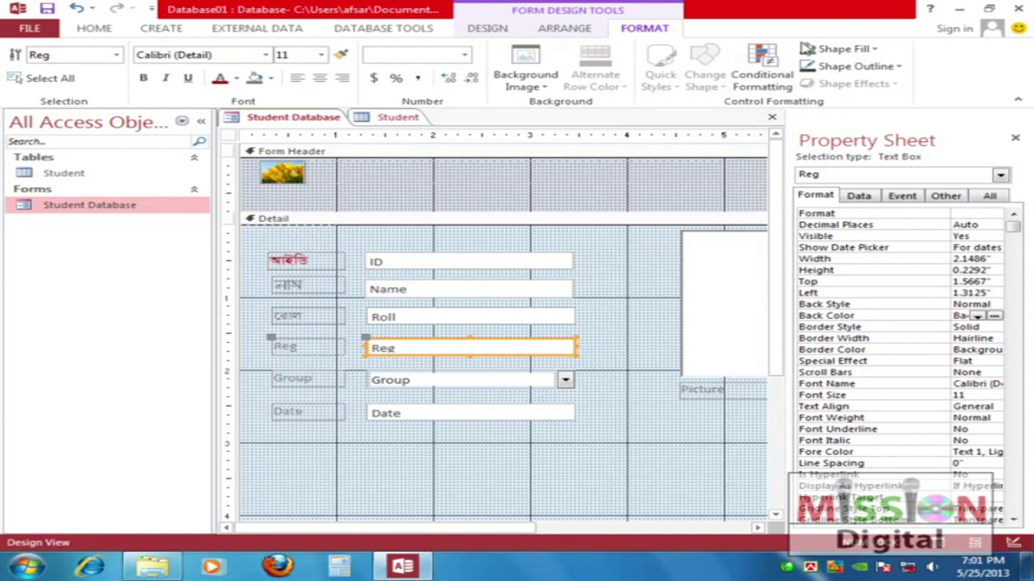
Fill the Reg text box with a light blue theme color
click(880, 50)
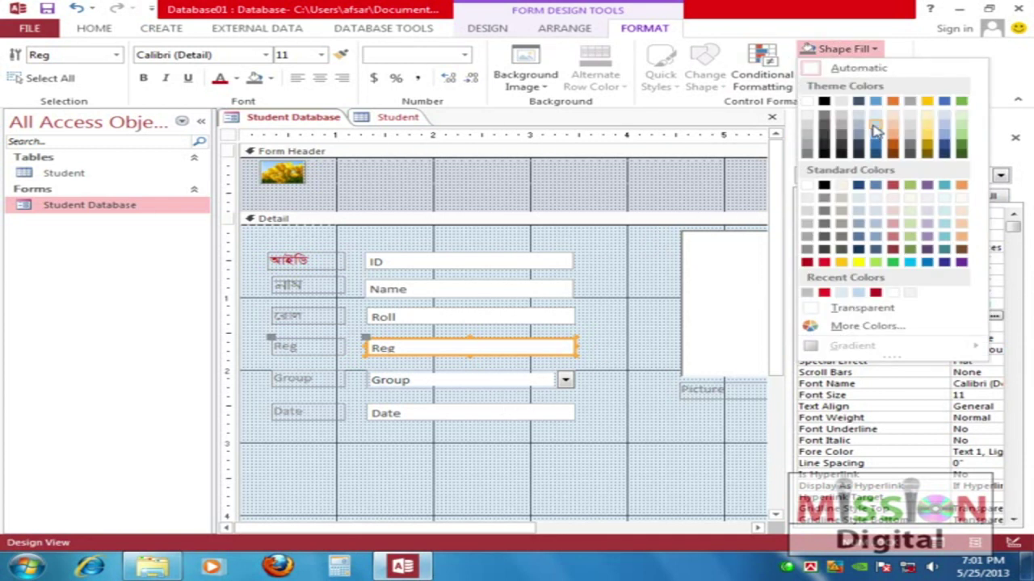
click(872, 127)
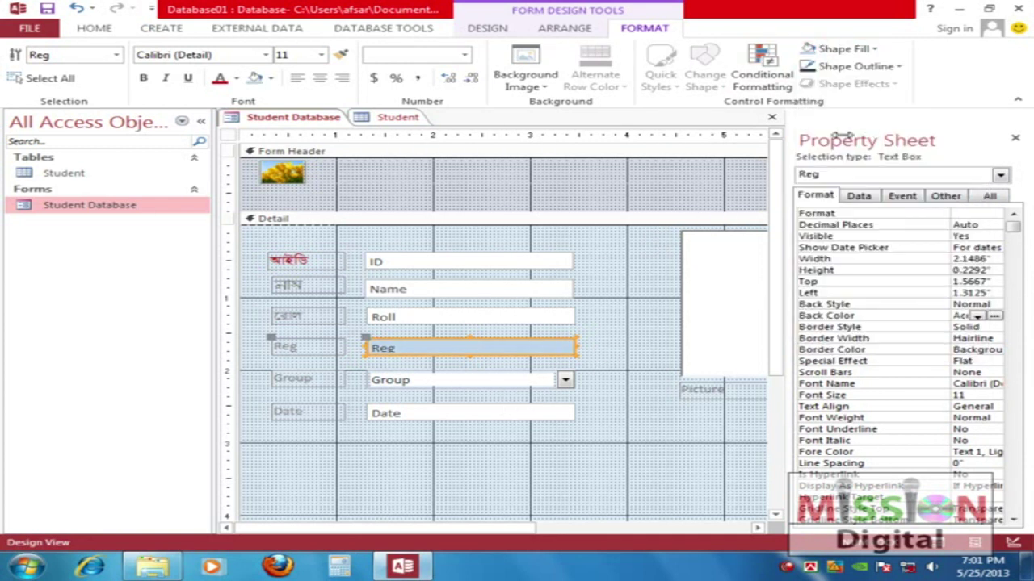
click(880, 51)
click(880, 50)
Fill the ID text box with a light red standard color
key(Tab)
click(882, 52)
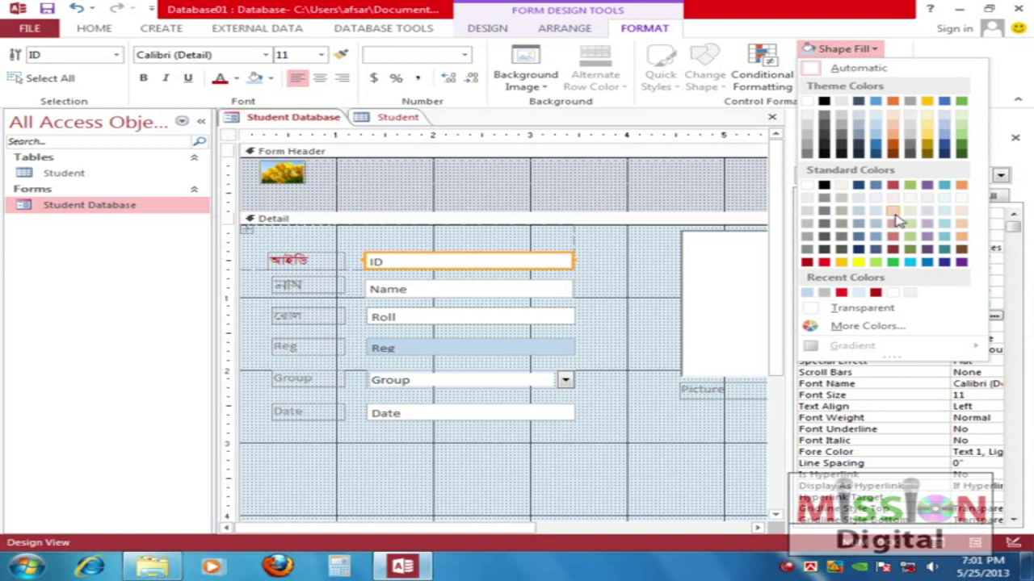
click(893, 213)
click(462, 349)
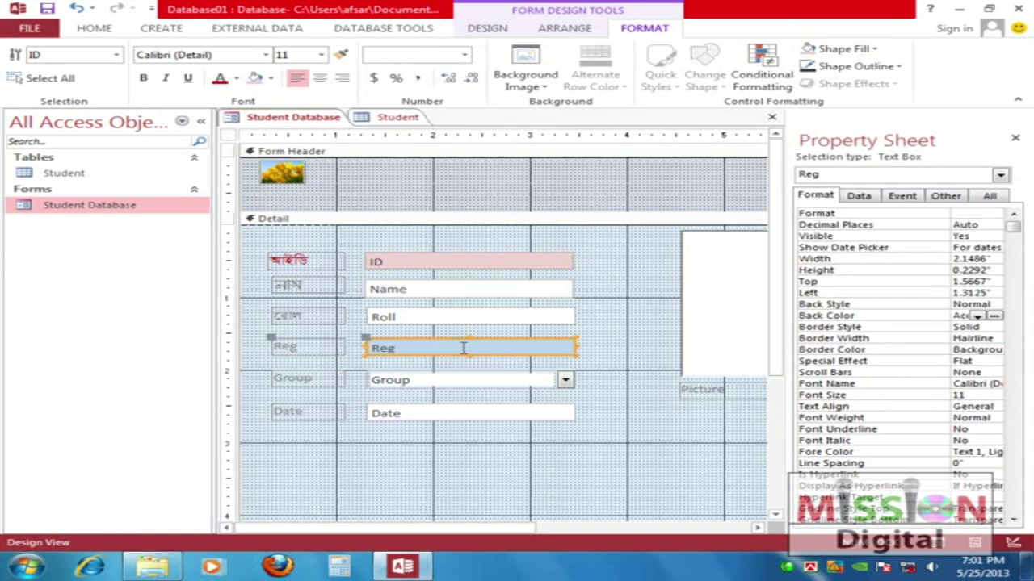
Fill the Name text box with a light green standard color
click(489, 290)
click(858, 48)
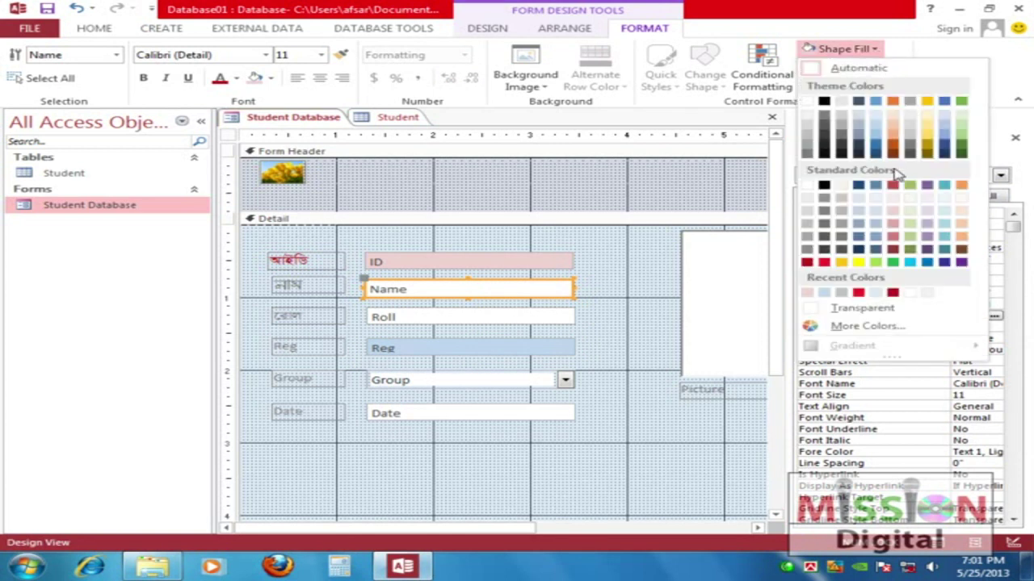
click(917, 212)
click(646, 303)
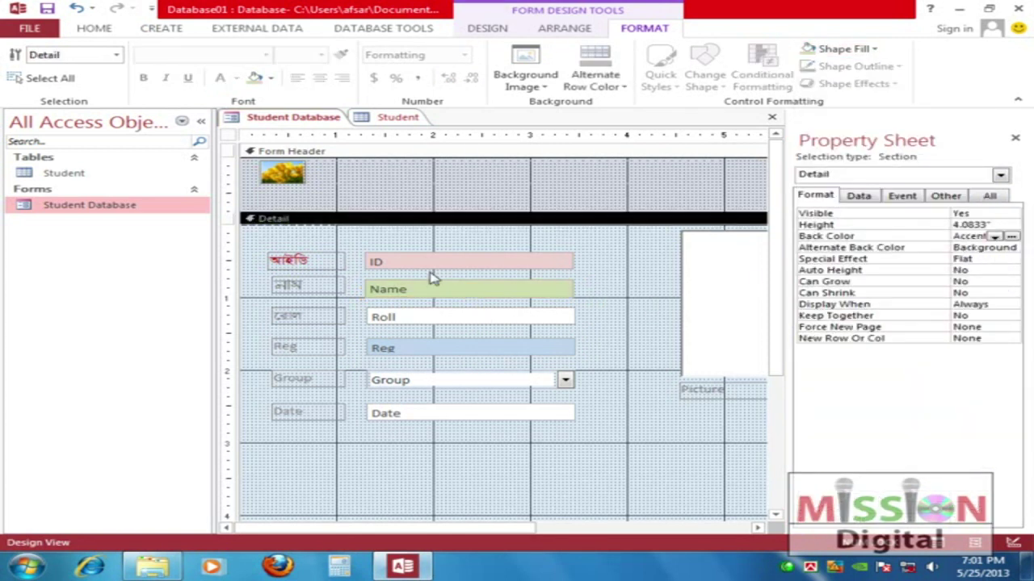
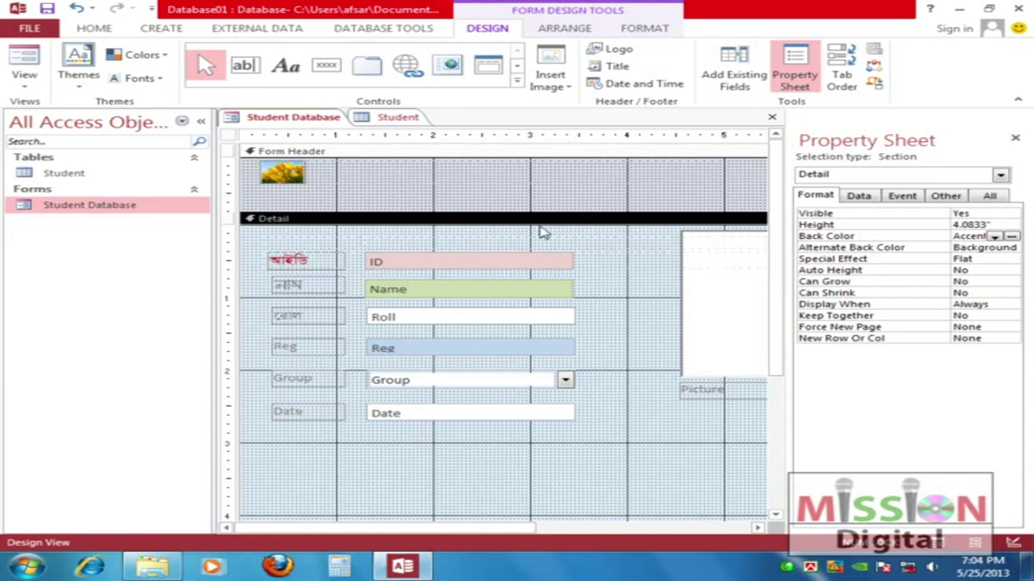
View the Student Database form in Form View and return it to Design View
mouse_move(779, 228)
mouse_down()
mouse_move(773, 257)
mouse_move(775, 239)
mouse_up()
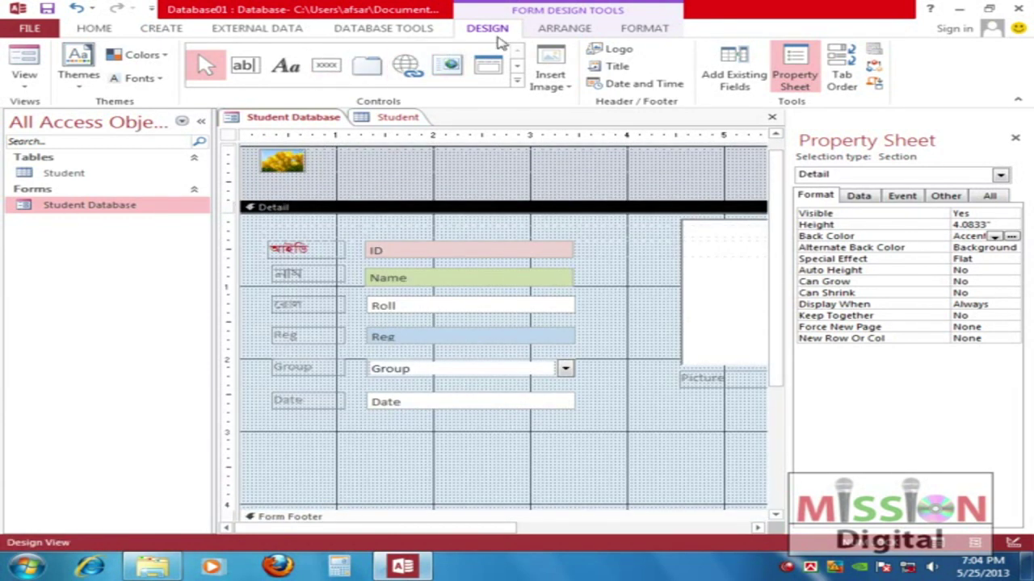
click(38, 209)
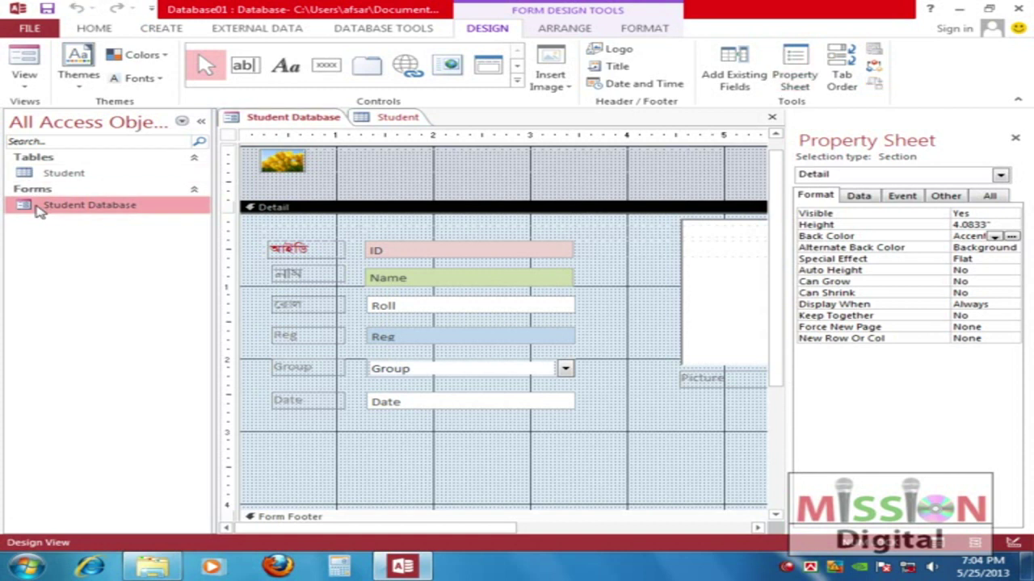
double_click(38, 209)
right_click(33, 206)
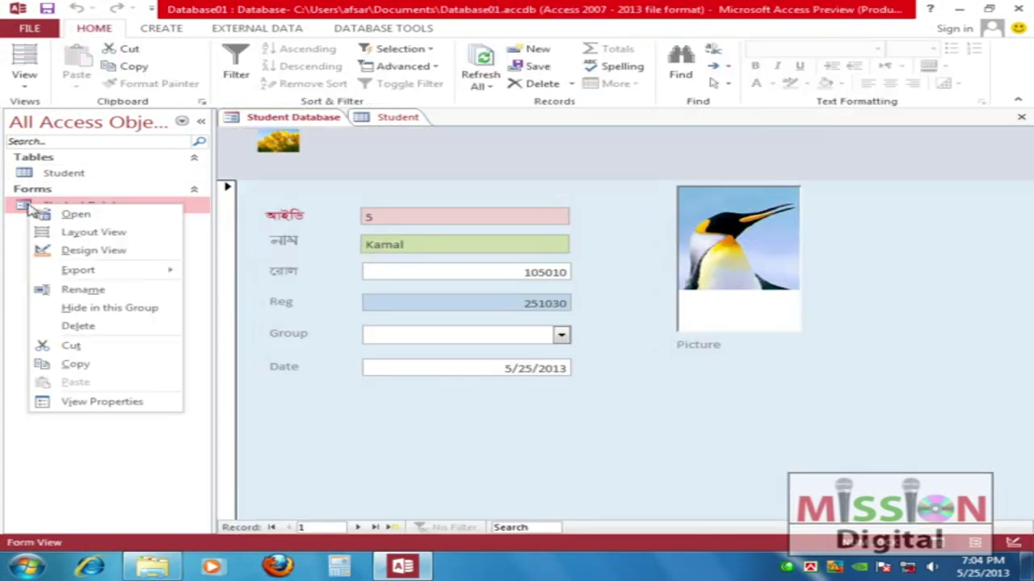
click(84, 252)
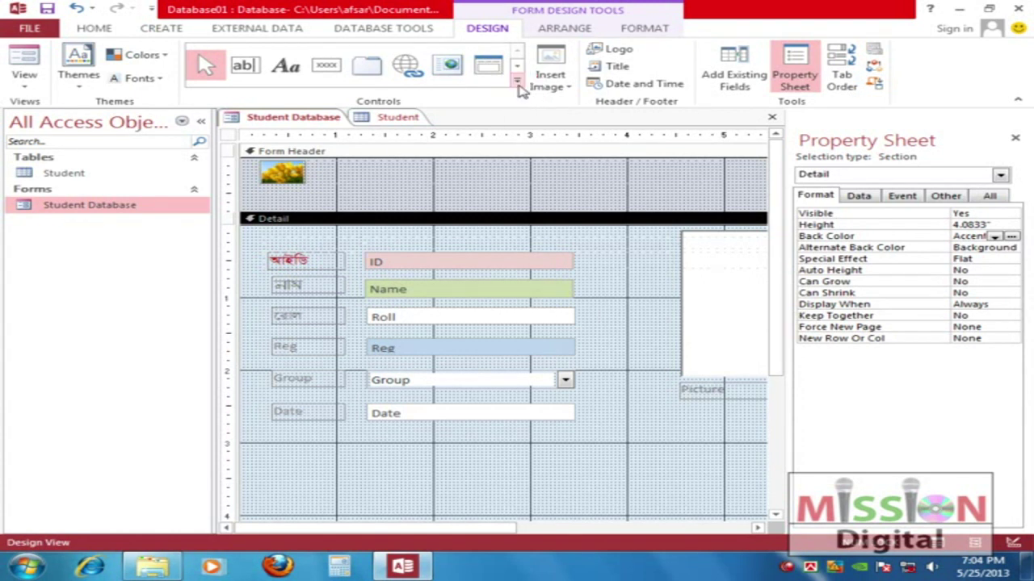
Draw a command button about 0.54" by 0.33" below the Date field and assign it the Go To Next Record action
click(517, 81)
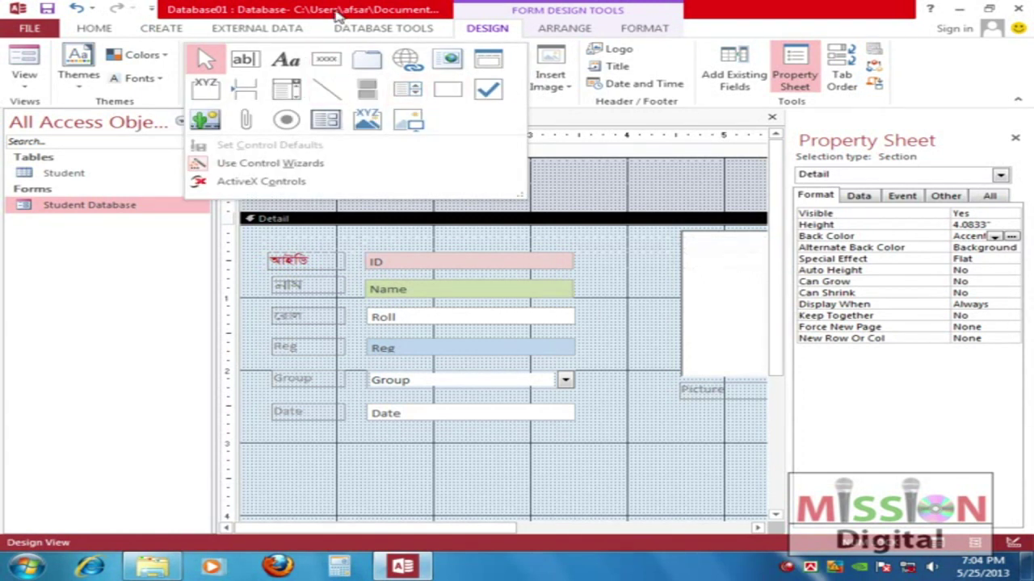
click(339, 15)
click(326, 64)
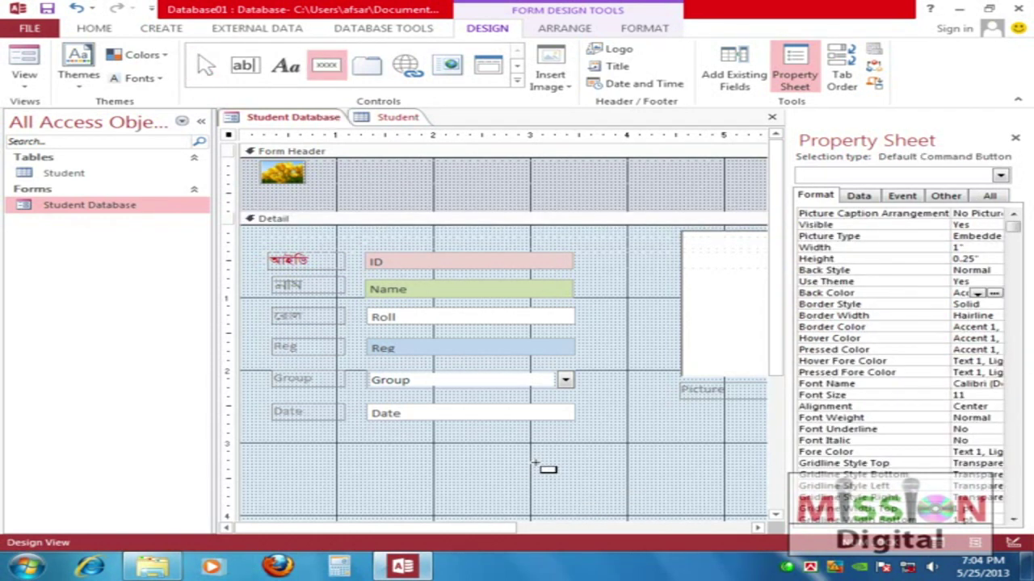
mouse_move(518, 469)
mouse_down()
mouse_move(577, 499)
mouse_move(570, 492)
mouse_up()
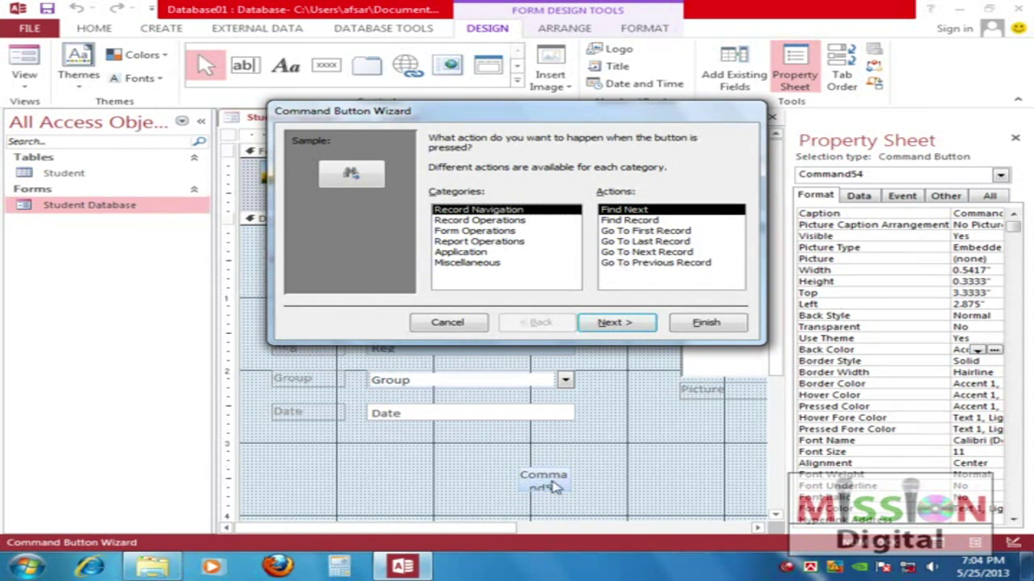
drag(524, 111, 506, 136)
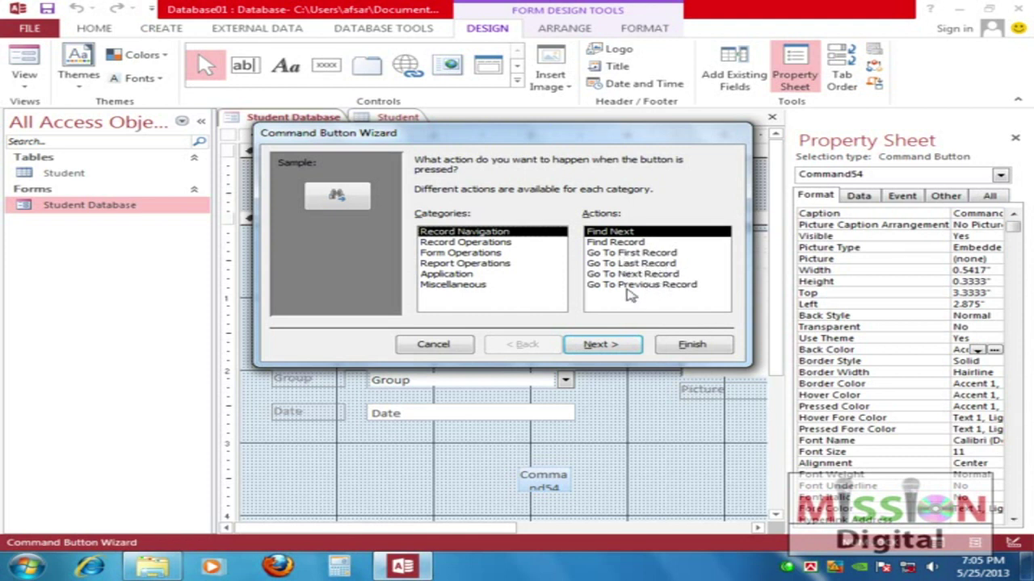
click(620, 275)
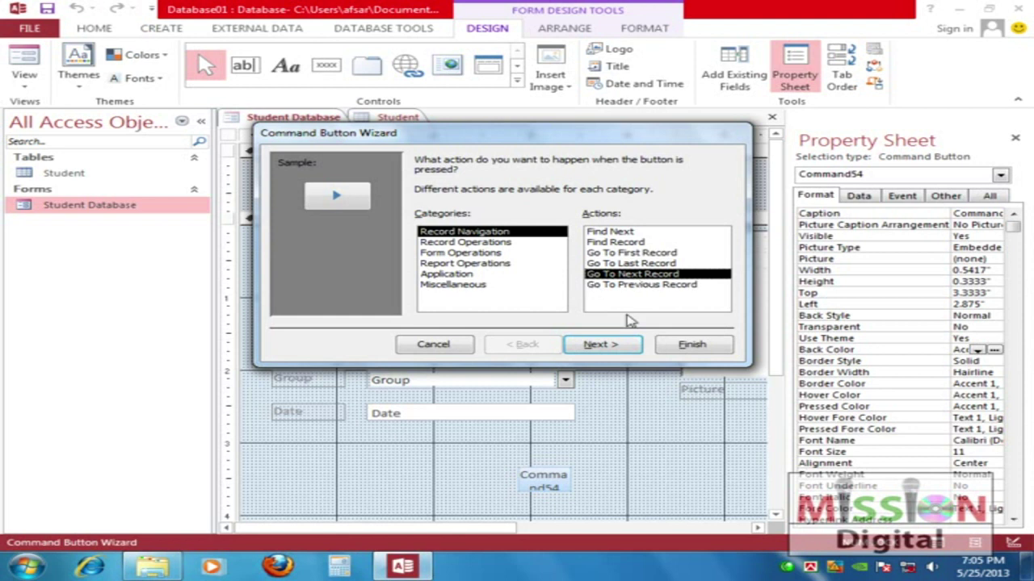
click(604, 347)
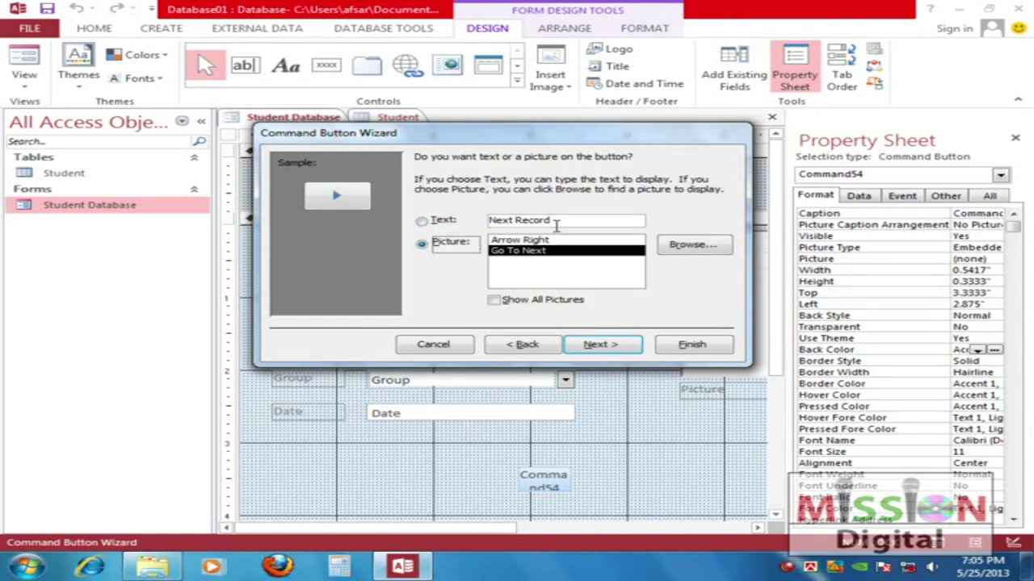
Give the new button the Arrow Right picture, name it Next and finish the wizard
click(422, 222)
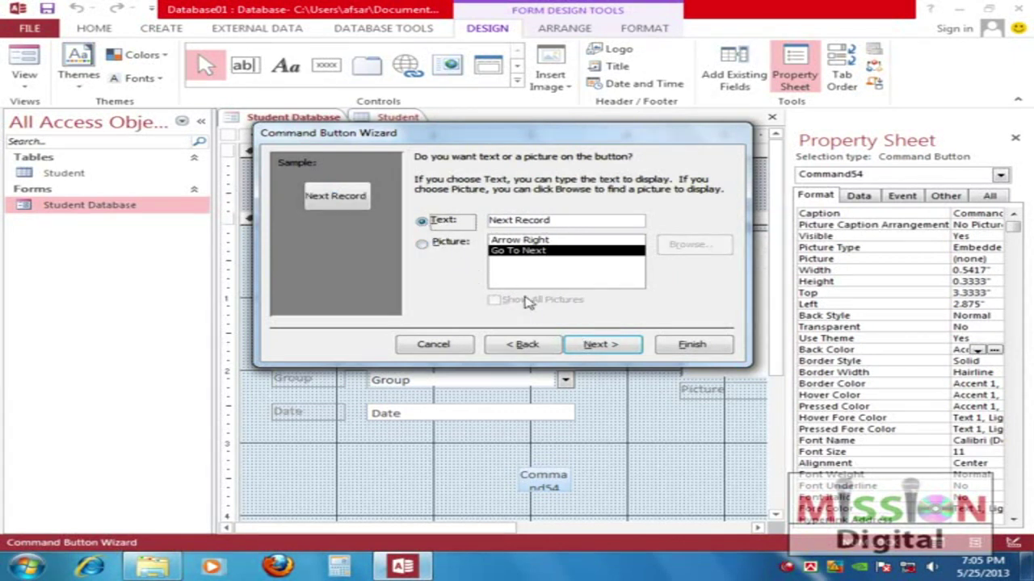
click(421, 245)
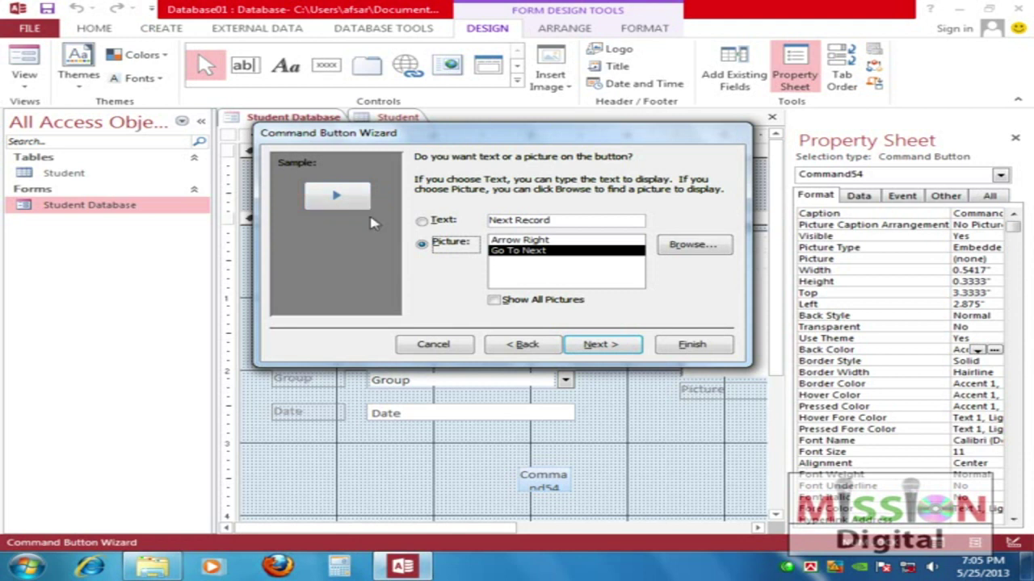
click(531, 241)
click(538, 252)
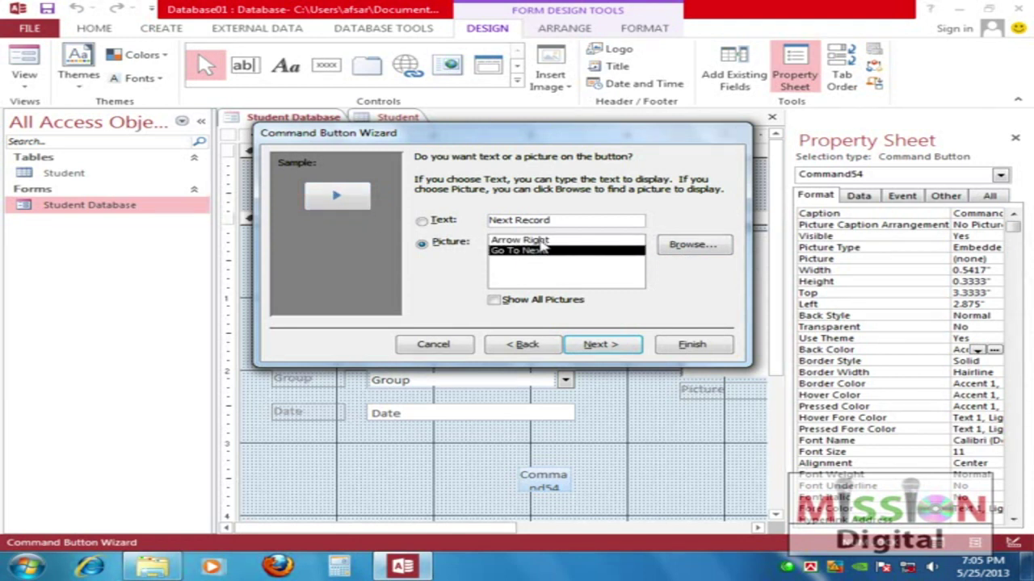
click(539, 242)
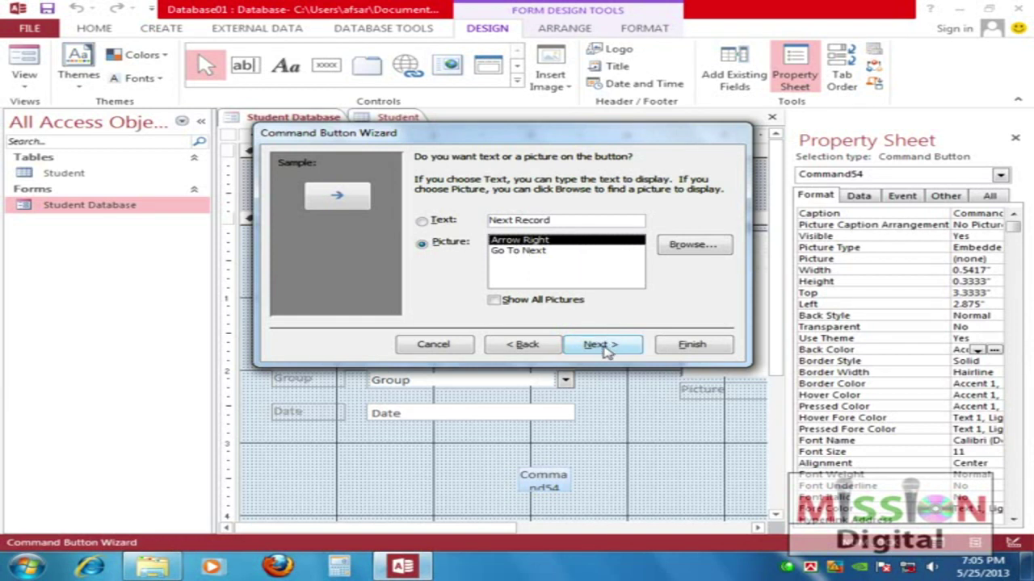
click(598, 345)
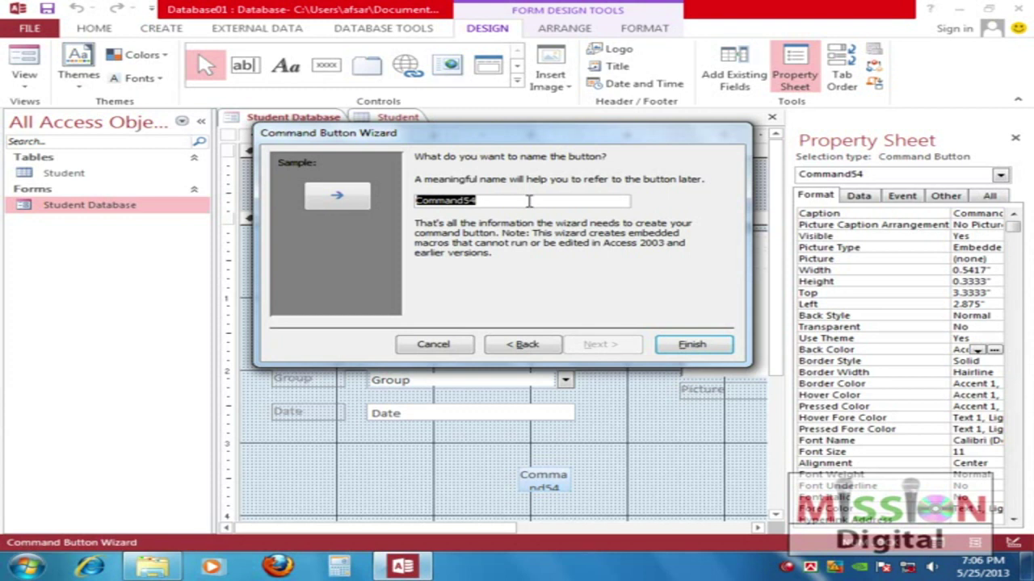
text(Next)
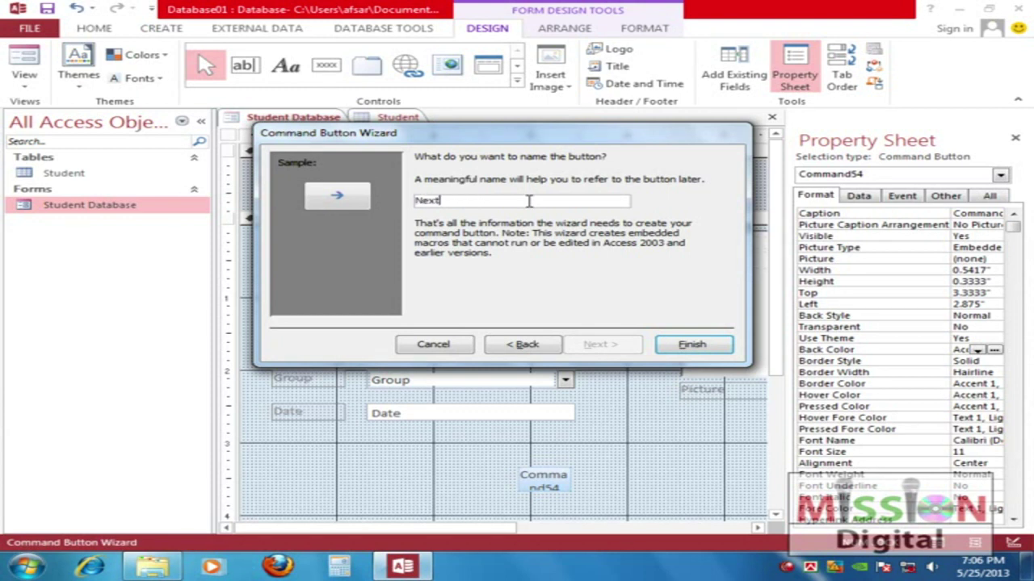
click(714, 344)
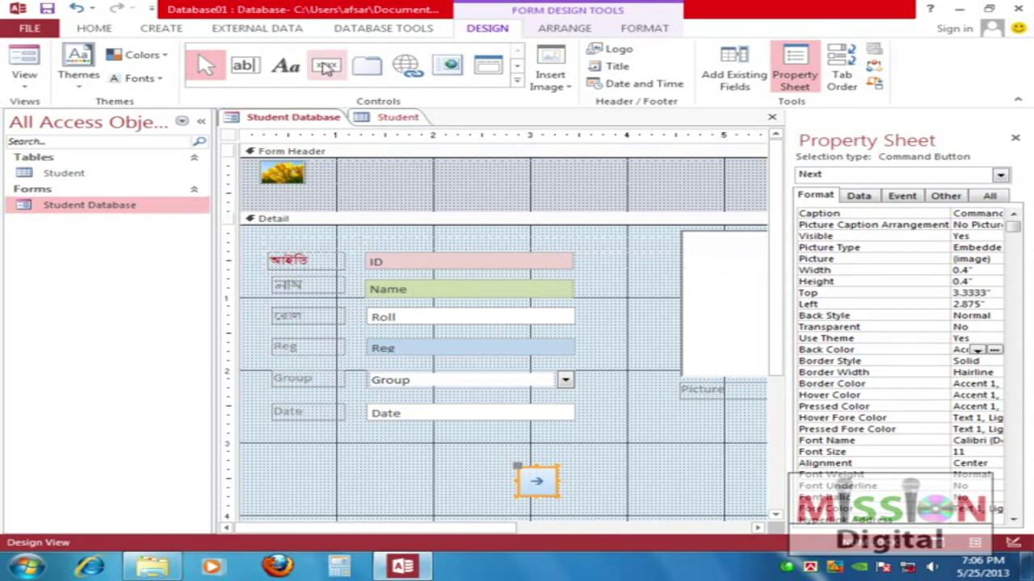
Draw a second command button about 0.33" by 0.375" just left of the Next button and assign it the Go To Previous Record action
click(326, 64)
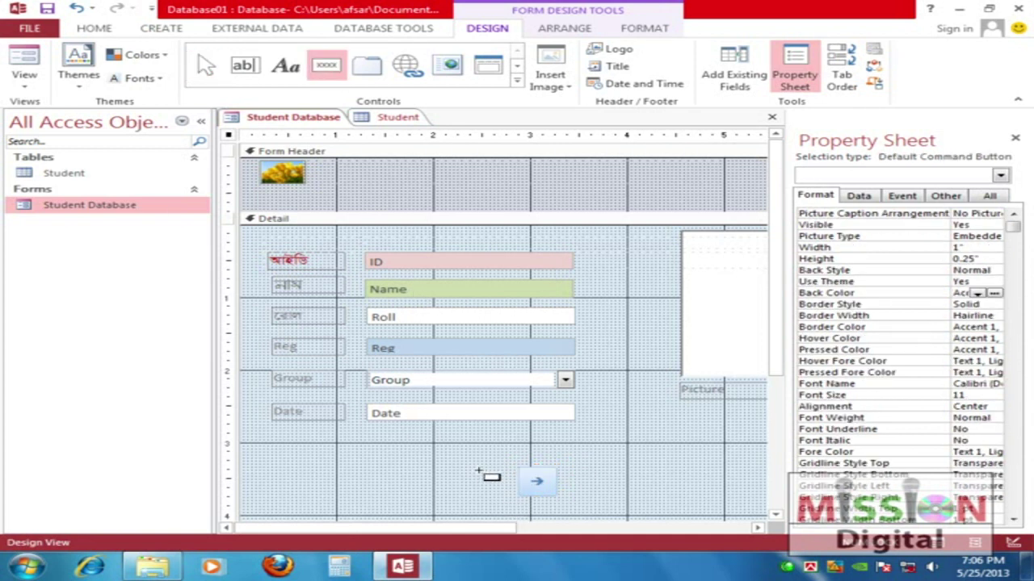
drag(478, 469, 510, 498)
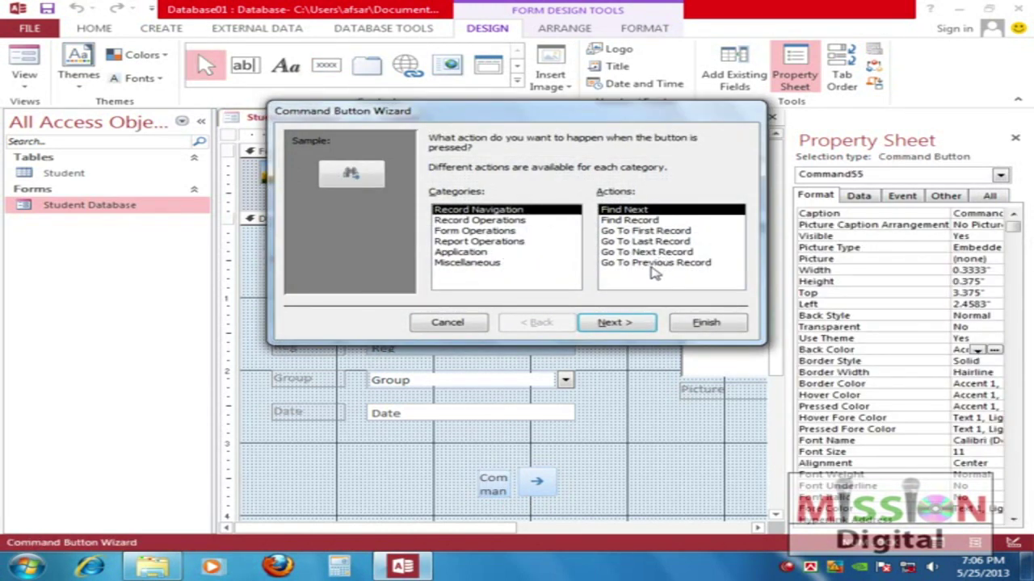
click(650, 266)
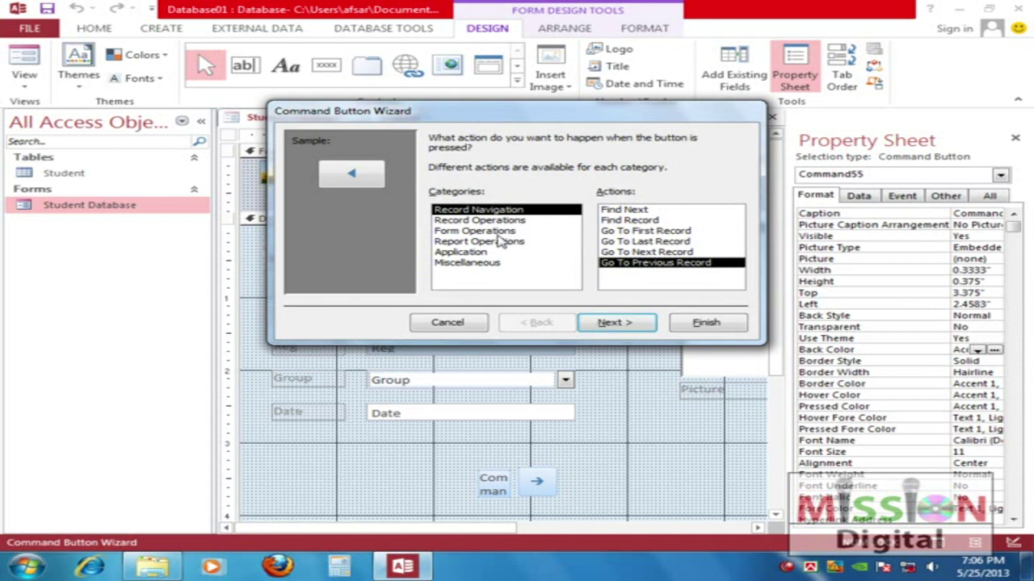
click(602, 322)
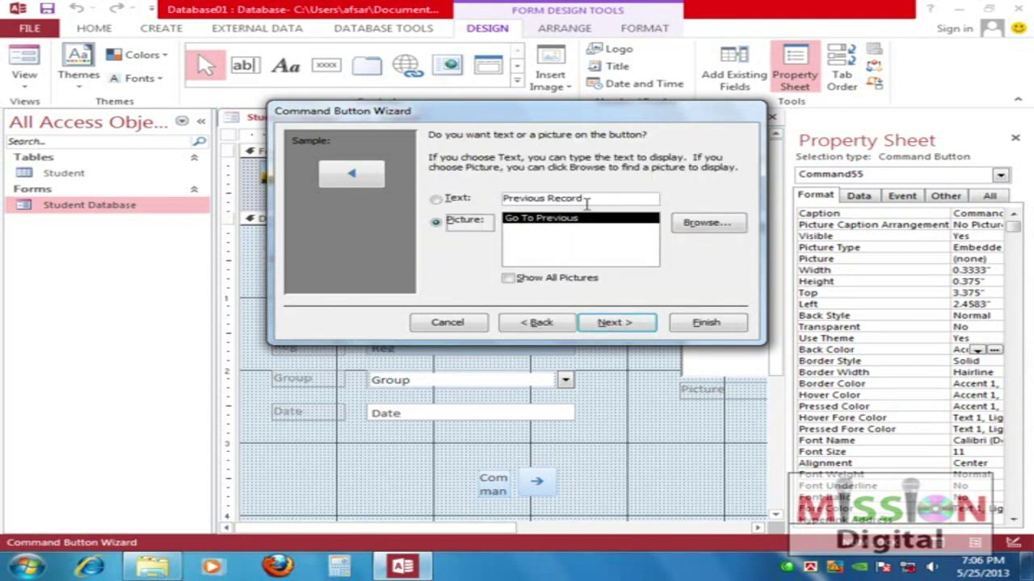
Give the second button the Go To Previous picture, name it Prev and finish the wizard
click(540, 221)
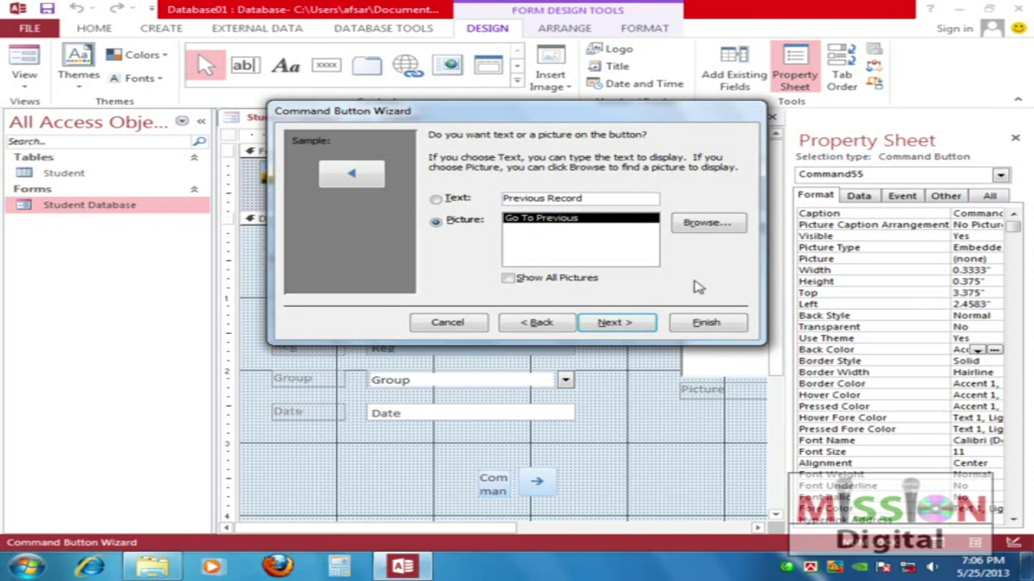
click(608, 323)
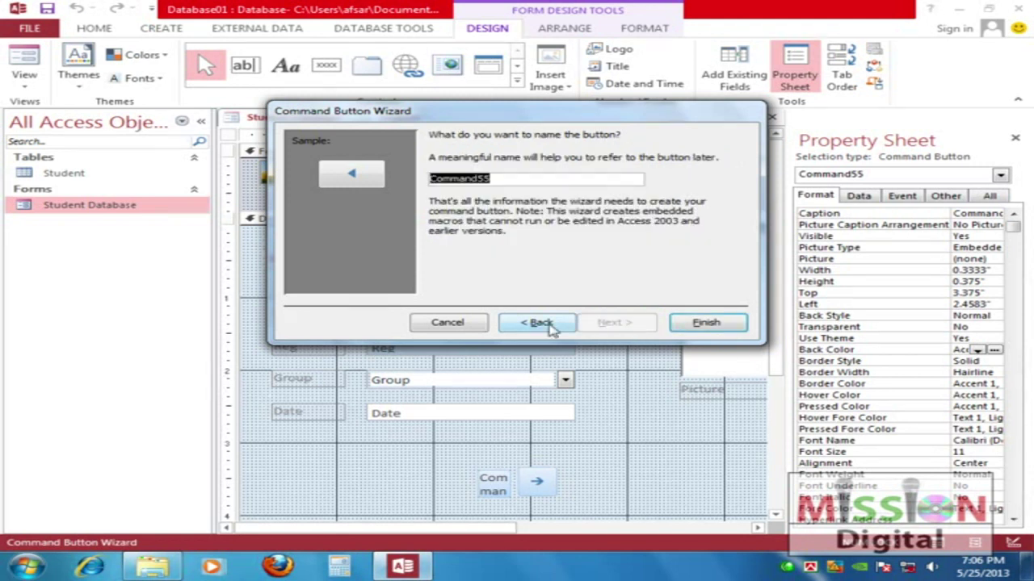
text(Prev)
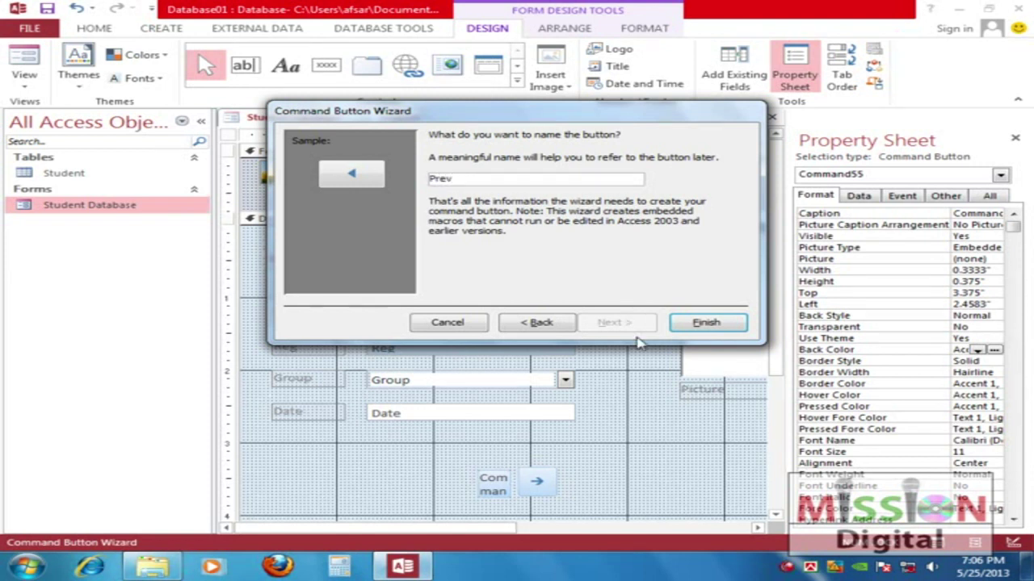
click(706, 323)
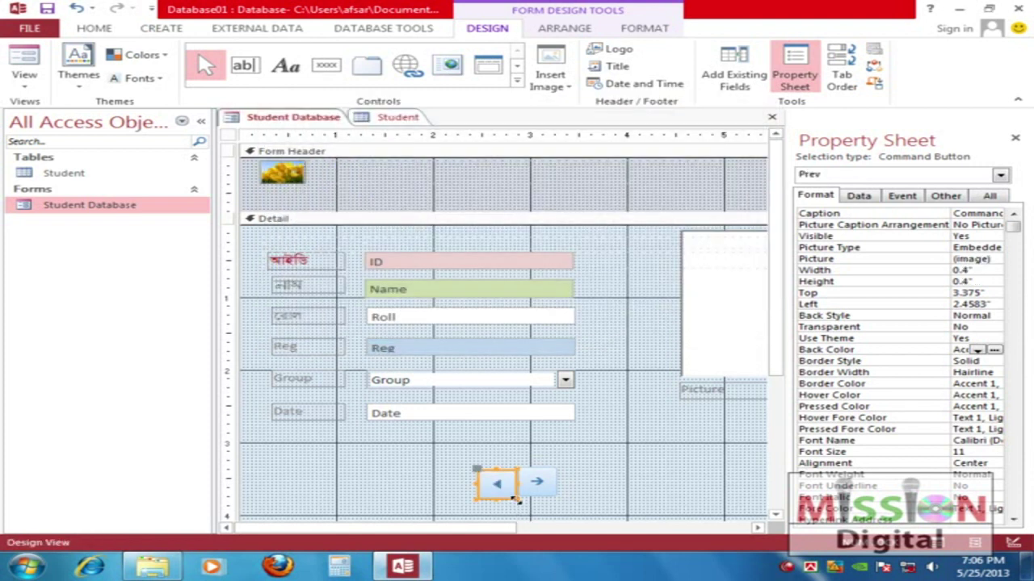
Shift the Prev button slightly left and up so it lines up beside the Next button
click(612, 490)
click(492, 491)
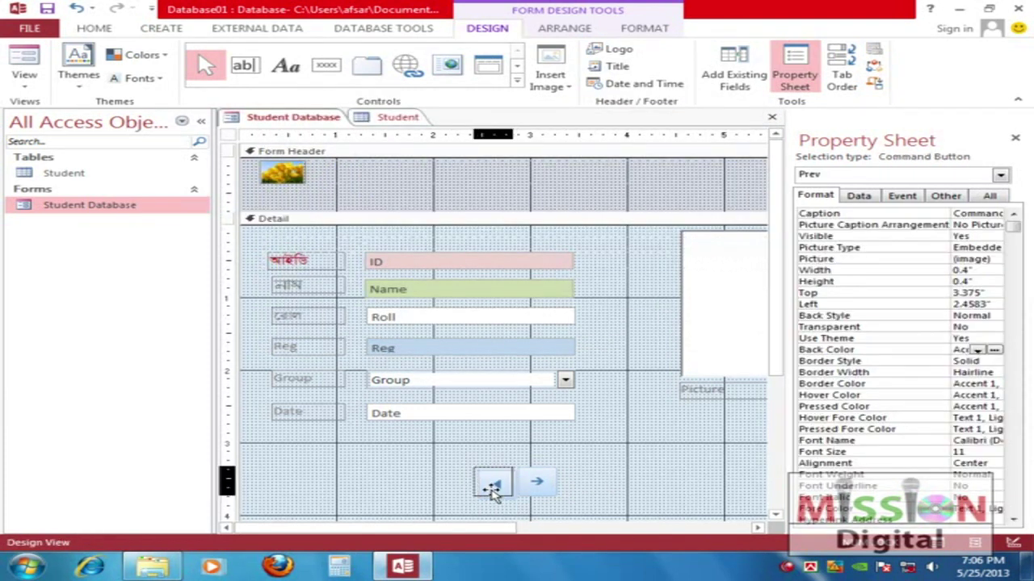
click(537, 482)
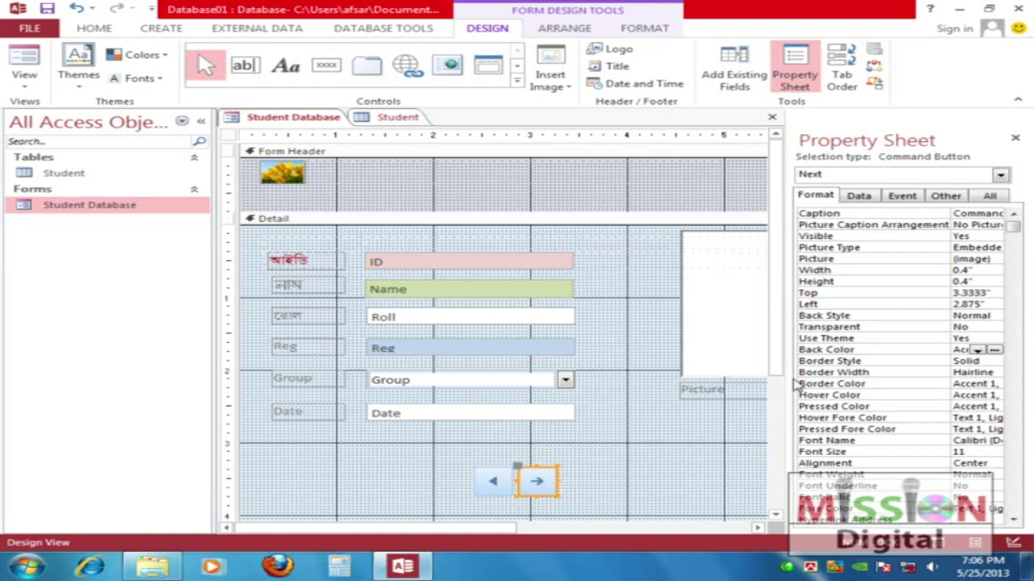
click(589, 467)
Look at the Back Color palette for the Next button without picking a color
click(547, 481)
click(979, 353)
click(996, 352)
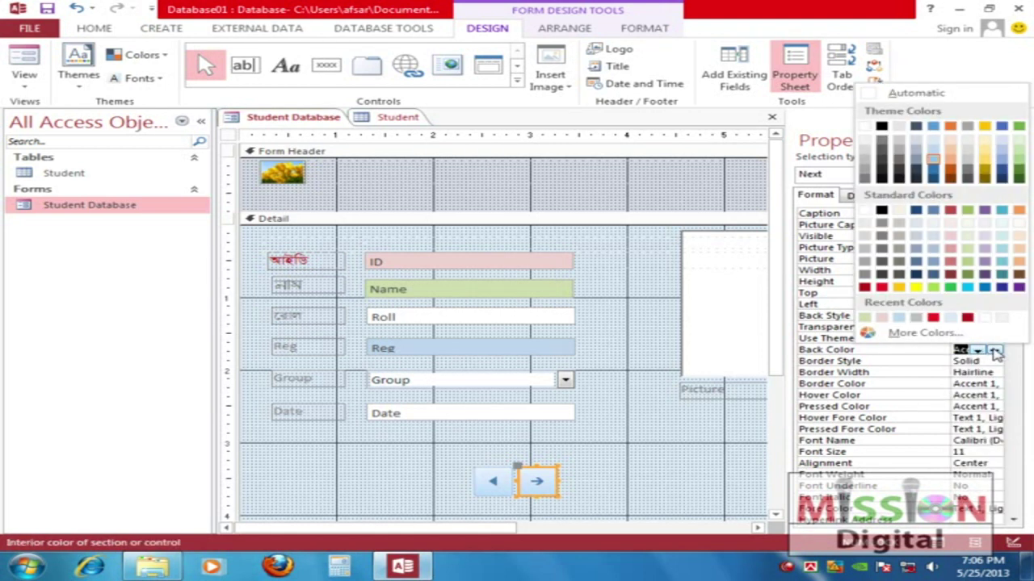
click(885, 365)
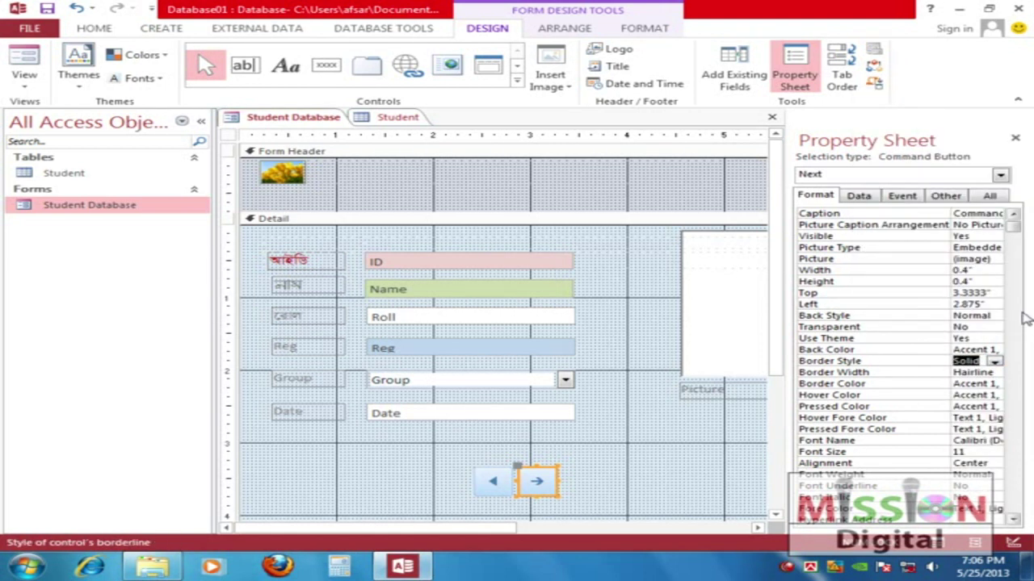
Open the Picture Builder for the Next button and preview pictures such as Apply Filter, Arrow Right and Arrow Up
drag(1017, 232, 1020, 243)
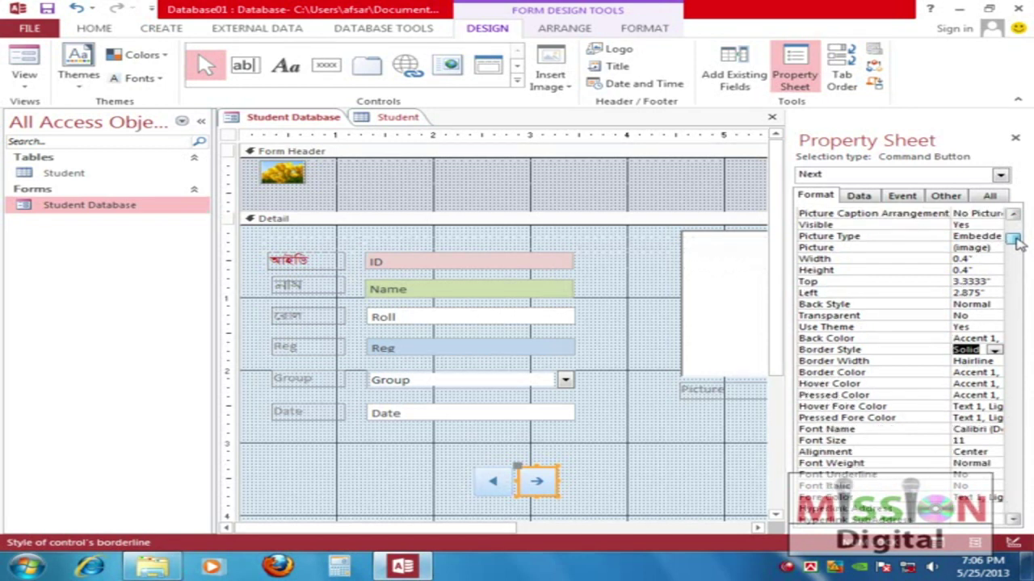
click(996, 248)
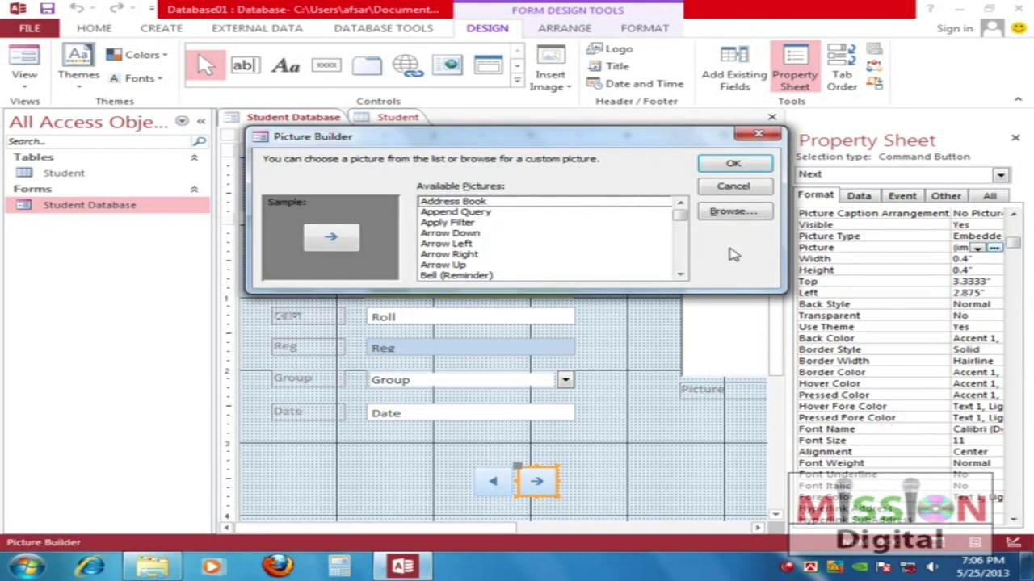
key(Down)
key(Down)
key(Down)
key(Down)
key(Down)
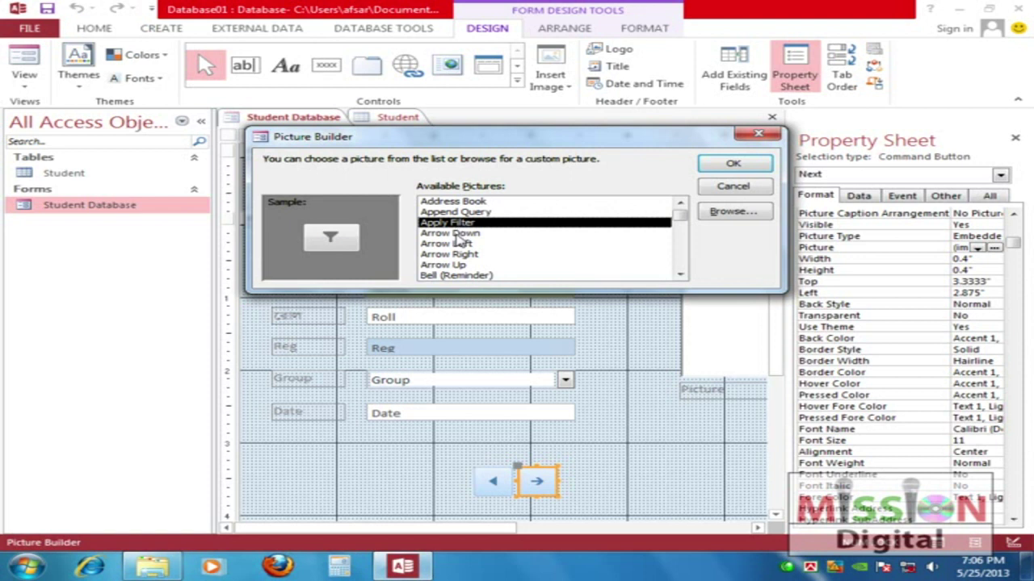
click(453, 255)
click(457, 266)
Look through the available pictures for the Next button, preview NotepadIcon, and check the custom picture browser without choosing a file
scroll(491, 266, down, 3)
scroll(495, 268, down, 4)
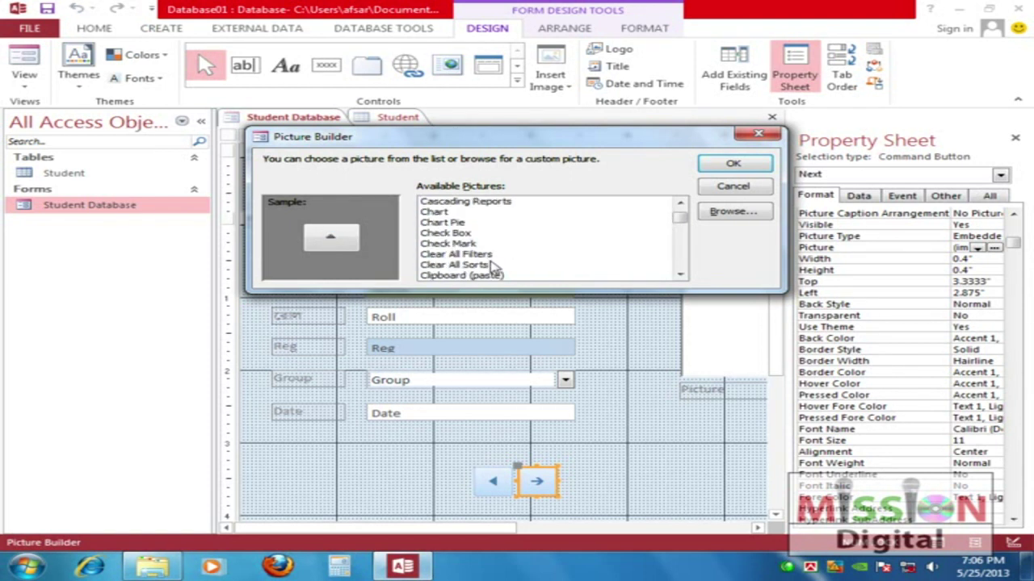
scroll(495, 263, up, 2)
scroll(496, 260, down, 1)
scroll(493, 261, down, 8)
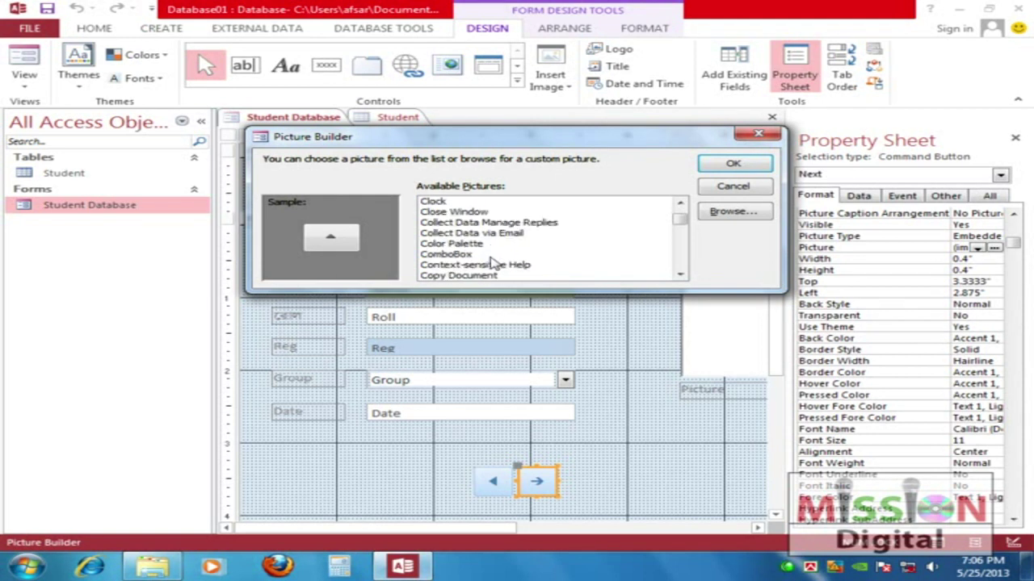
drag(680, 226, 685, 204)
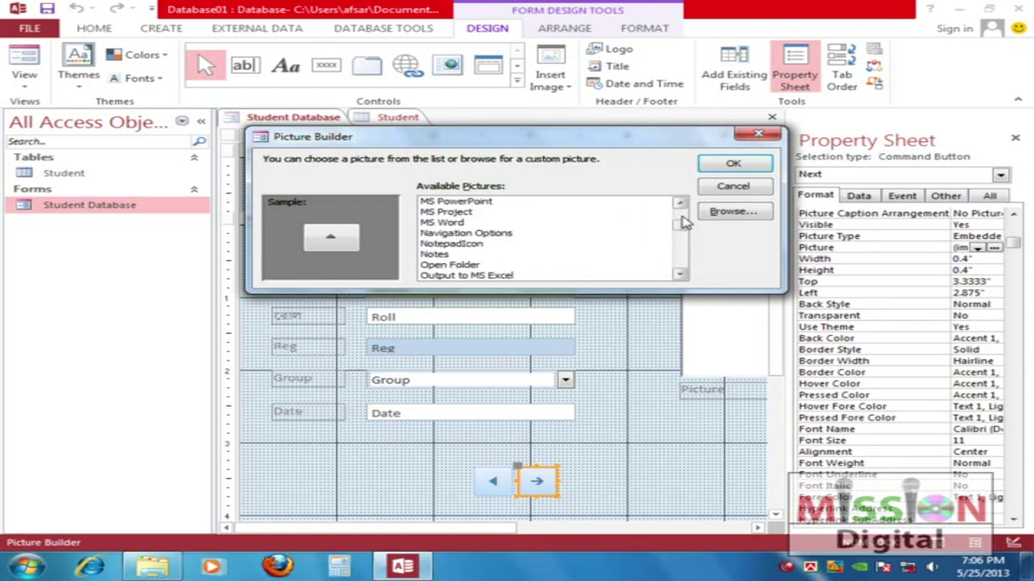
click(454, 243)
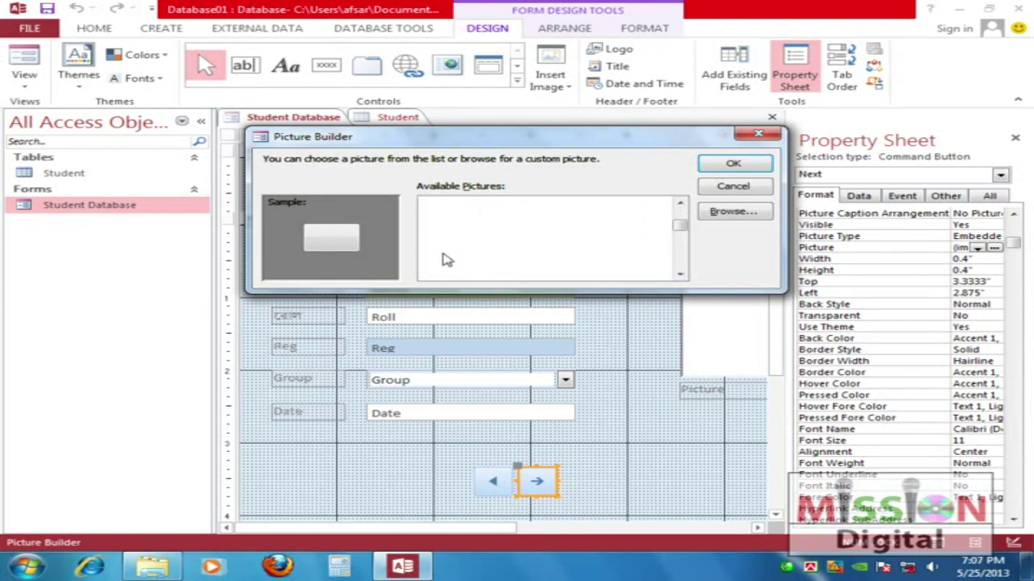
click(681, 275)
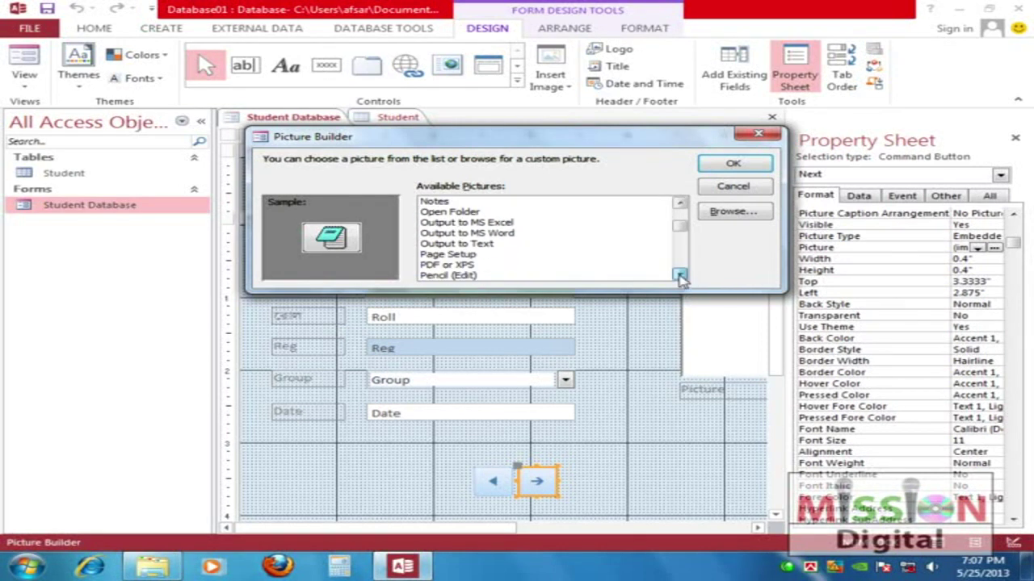
drag(681, 275, 681, 275)
click(731, 212)
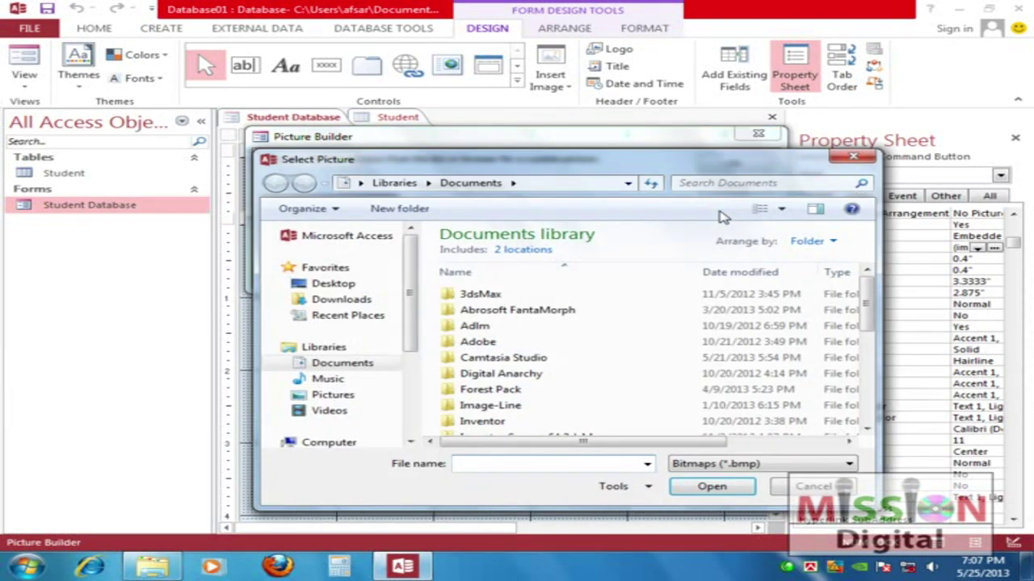
click(807, 491)
Preview the Arrow Left, Arrow Down, Arrow Right, Arrow Up and Apply Filter pictures for the Next button
drag(683, 234, 683, 212)
click(448, 208)
click(457, 234)
click(462, 244)
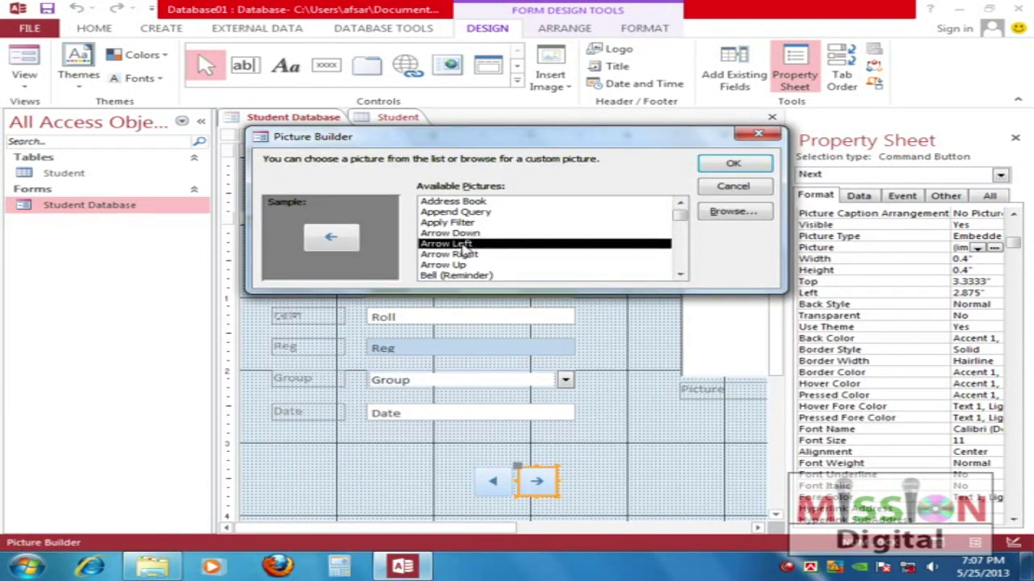
click(467, 234)
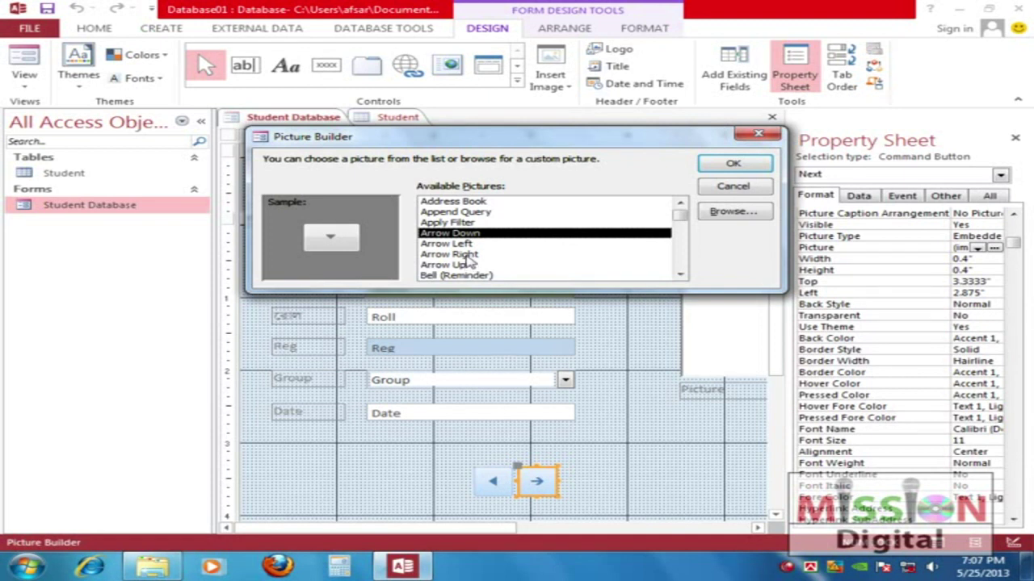
click(466, 255)
click(462, 266)
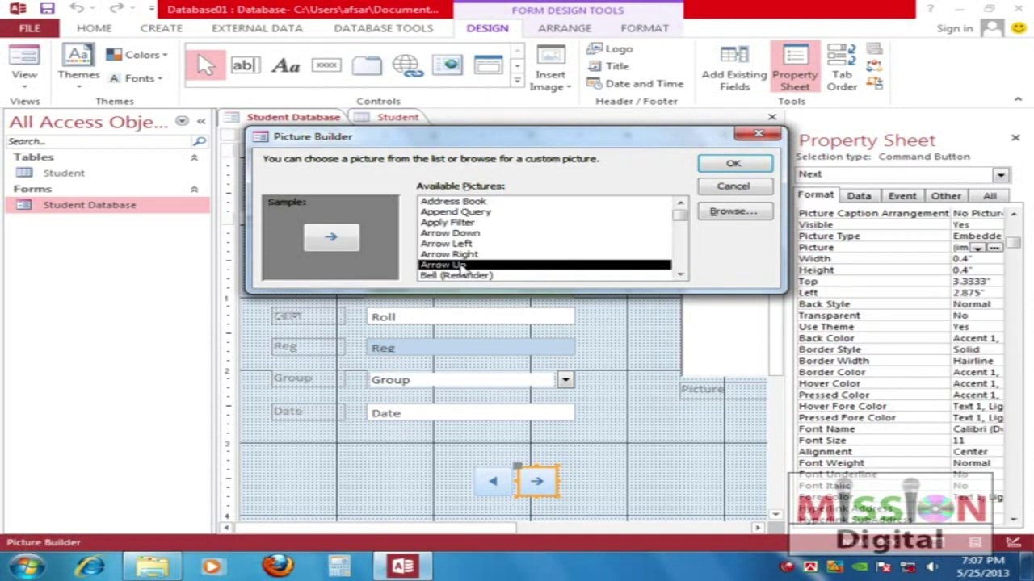
click(467, 226)
scroll(533, 276, down, 5)
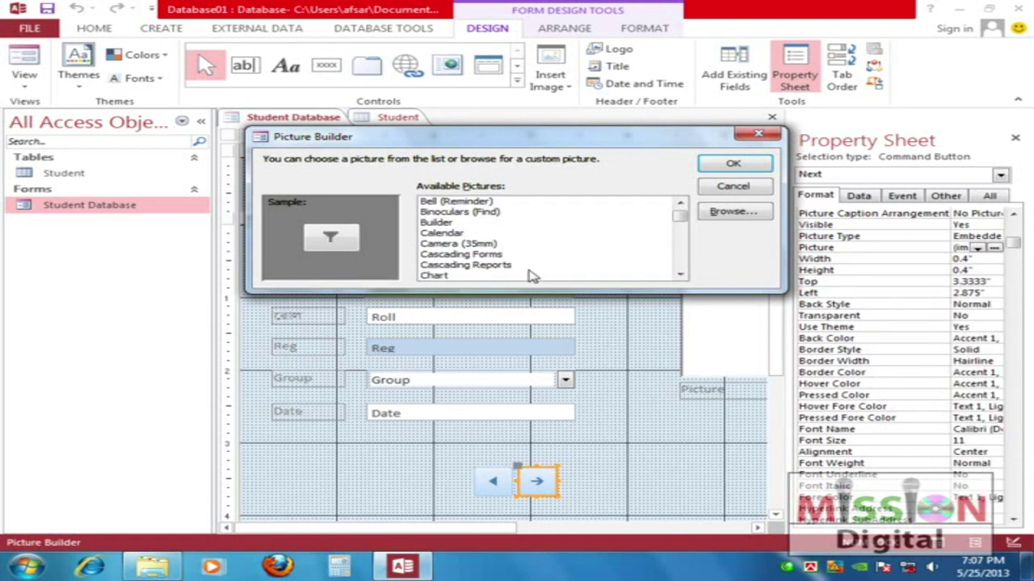
scroll(525, 273, down, 6)
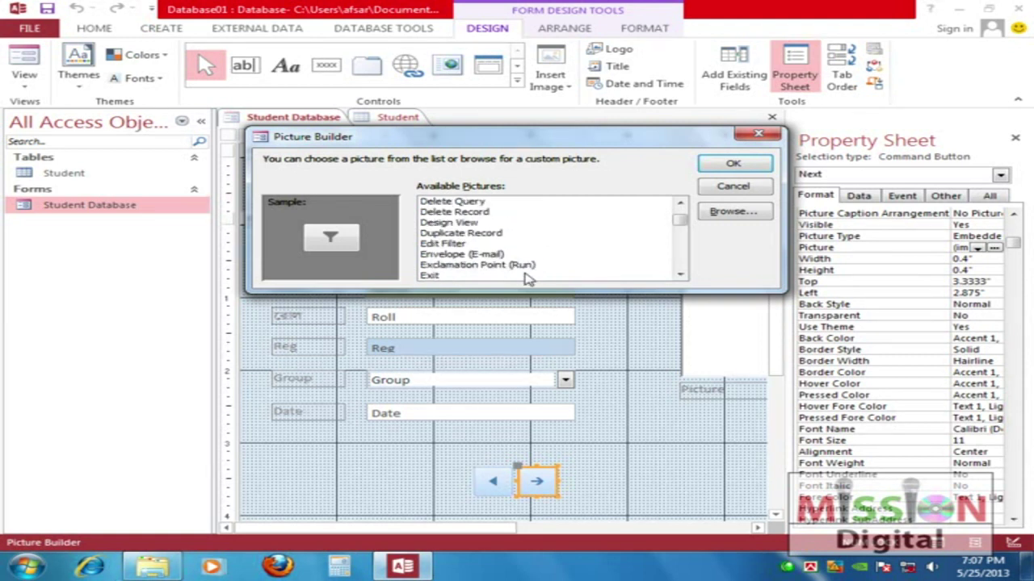
Change the Next button's picture to Go To Next in the Picture Builder and deselect the buttons
click(466, 233)
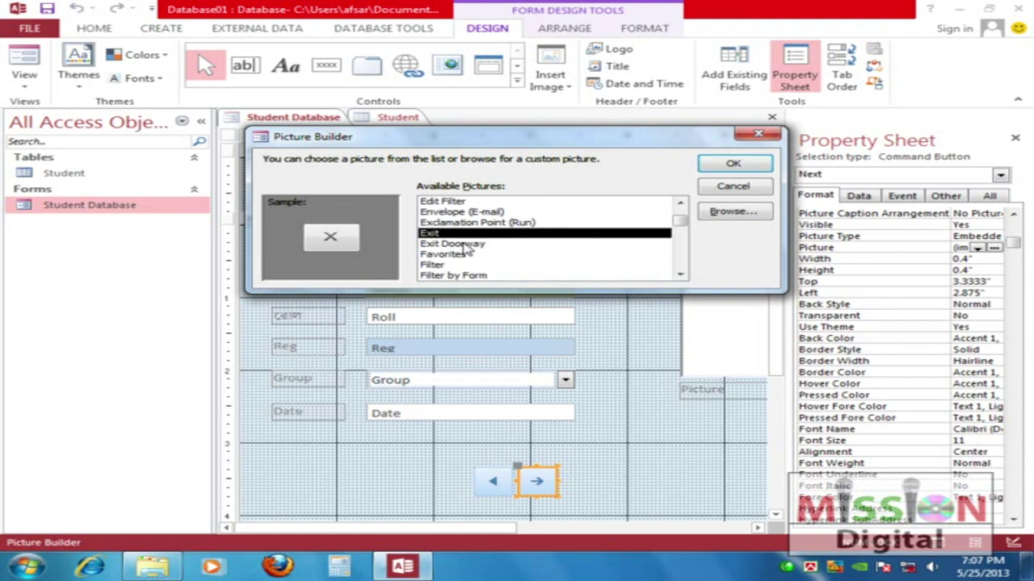
click(464, 244)
scroll(491, 263, down, 2)
scroll(493, 268, down, 2)
click(468, 235)
click(468, 246)
click(467, 223)
click(471, 233)
click(473, 245)
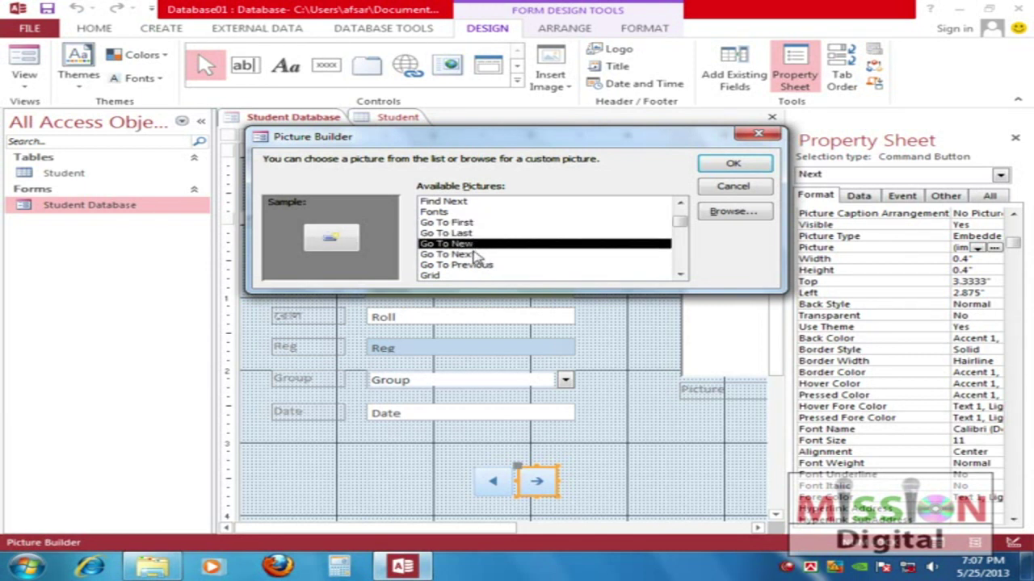
click(475, 254)
click(733, 164)
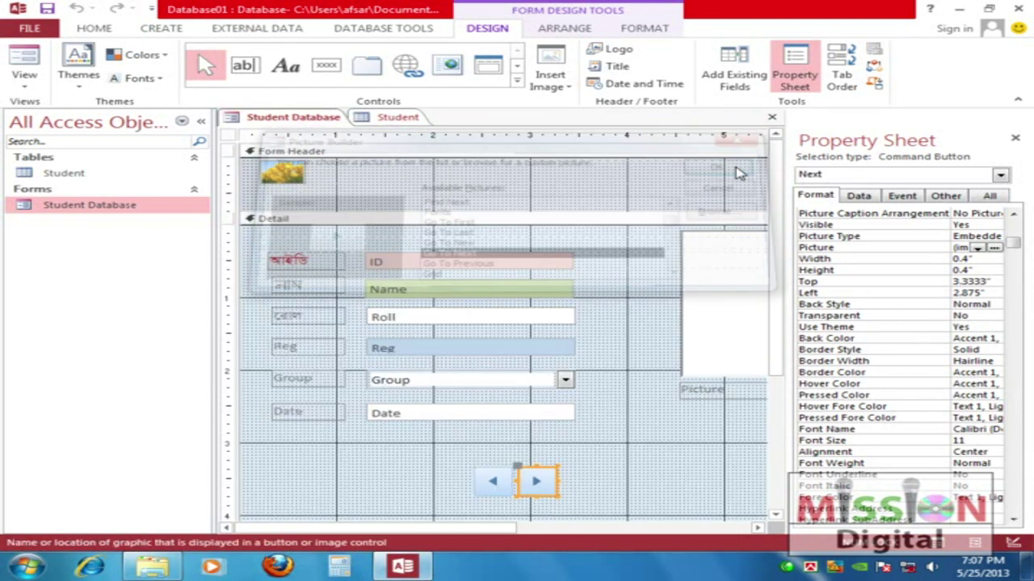
click(493, 482)
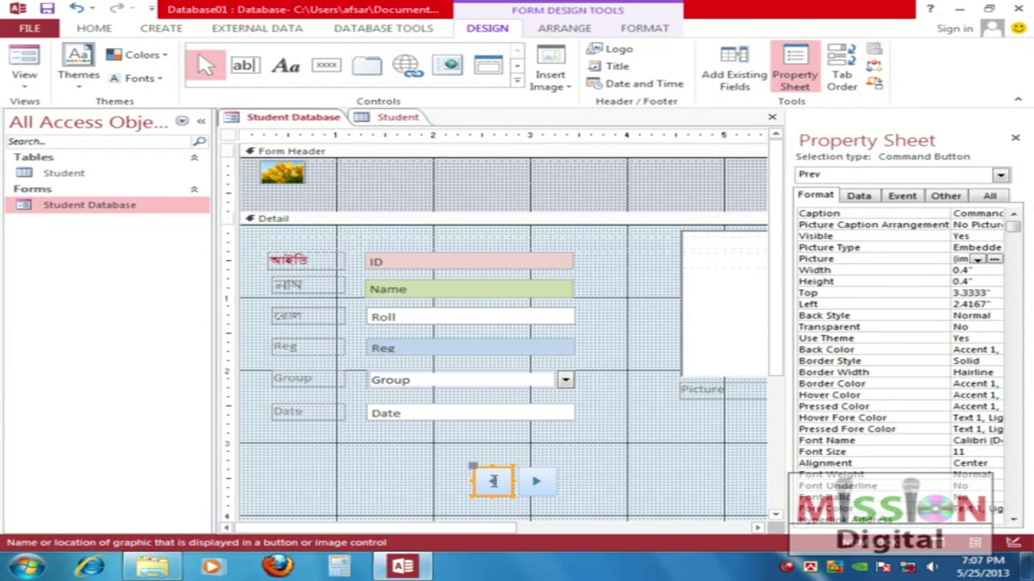
click(596, 475)
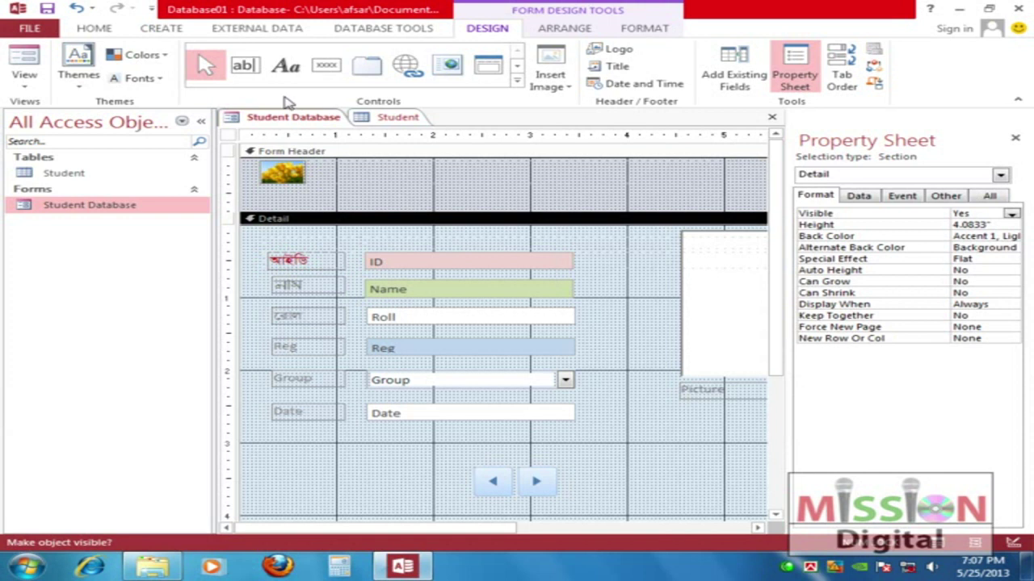
Draw a command button about 0.375" by 0.42" beside the Next button and assign it the Go To Last Record action
click(326, 64)
drag(566, 470, 603, 500)
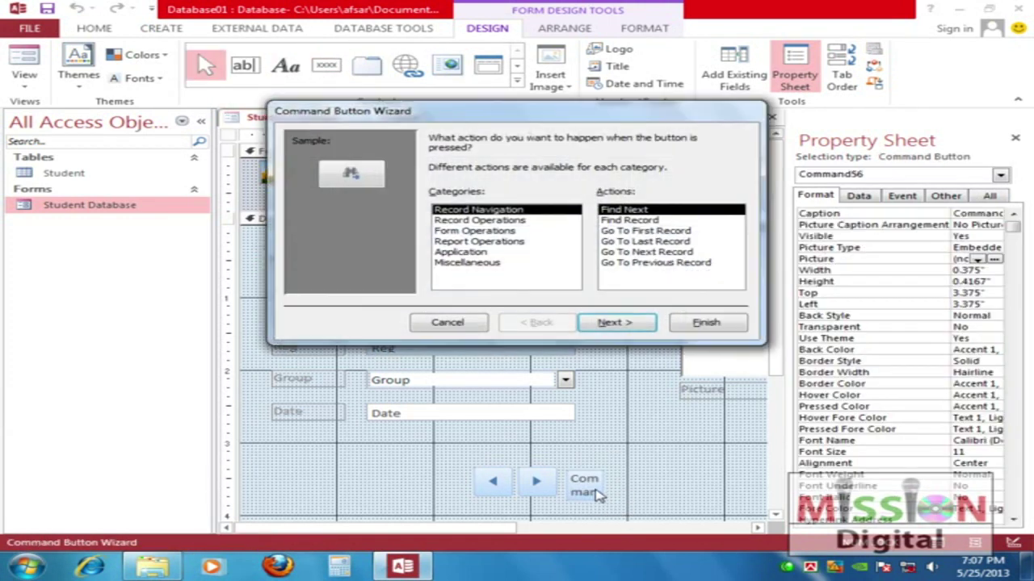
click(658, 244)
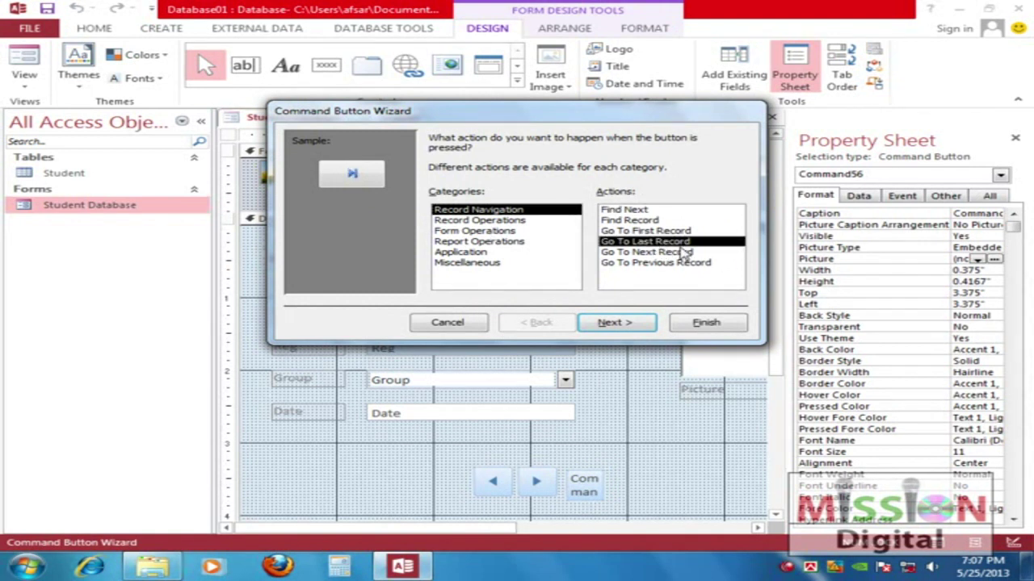
Give the new button the Go To Last picture, name it Last and finish the wizard
click(612, 322)
click(554, 219)
click(547, 230)
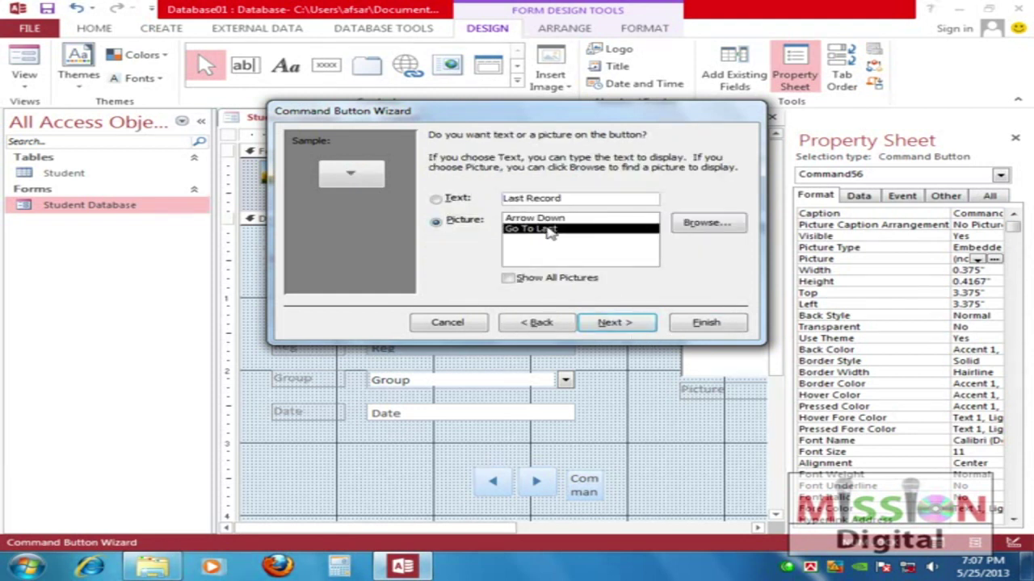
click(612, 322)
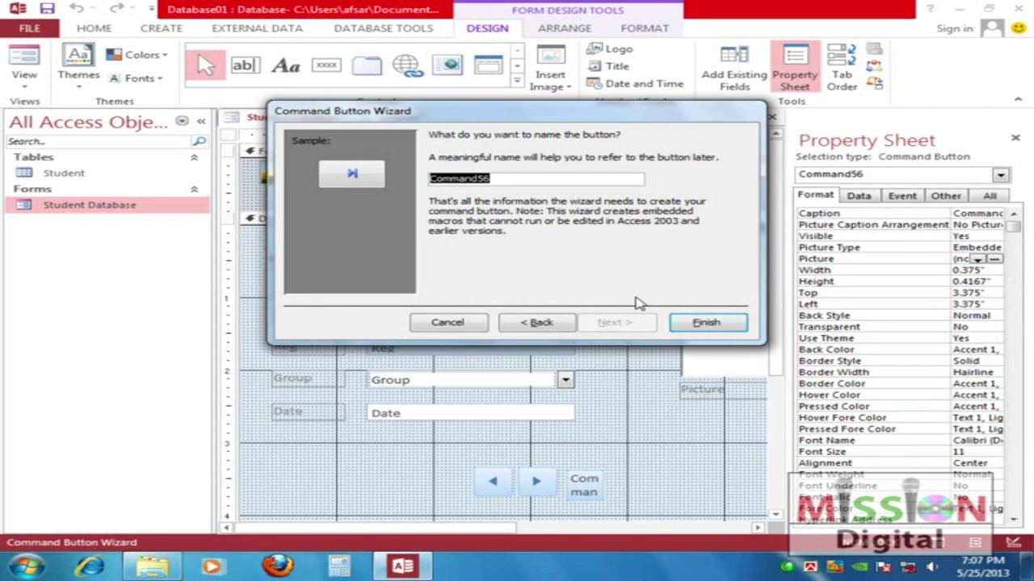
text(Last)
click(703, 323)
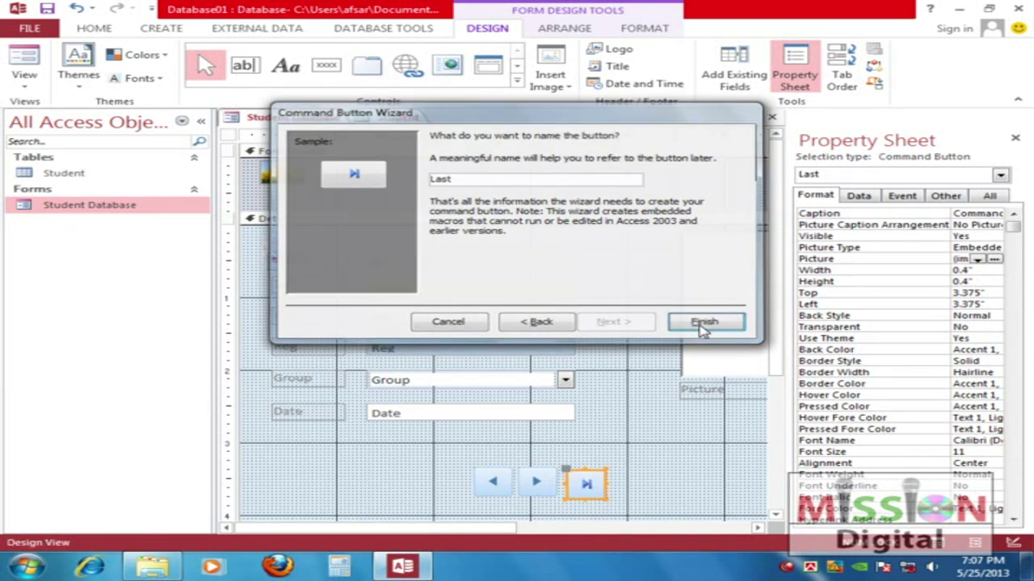
Move the Last button slightly left and up so it lines up beside the Next button
click(629, 473)
click(600, 490)
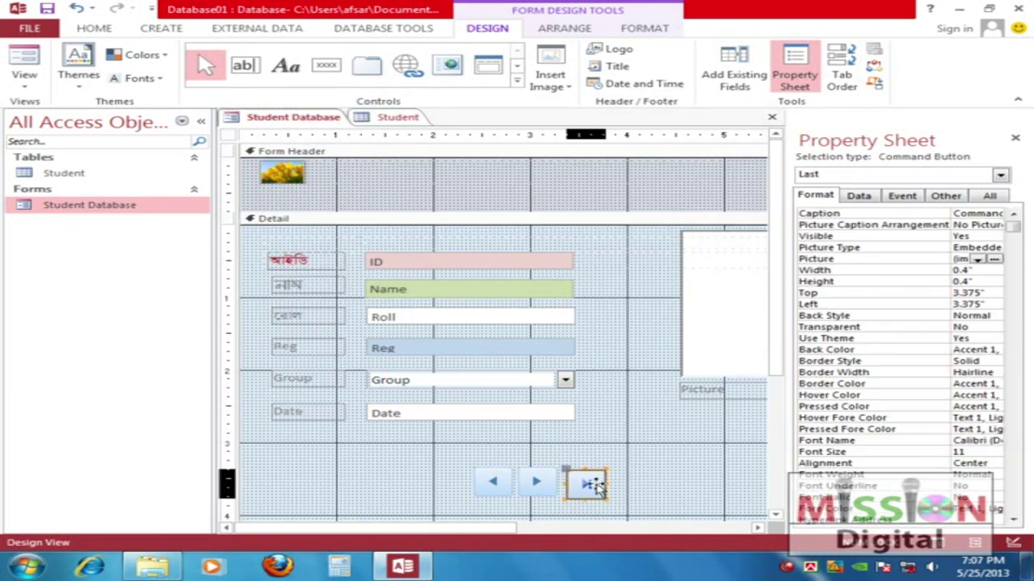
click(653, 453)
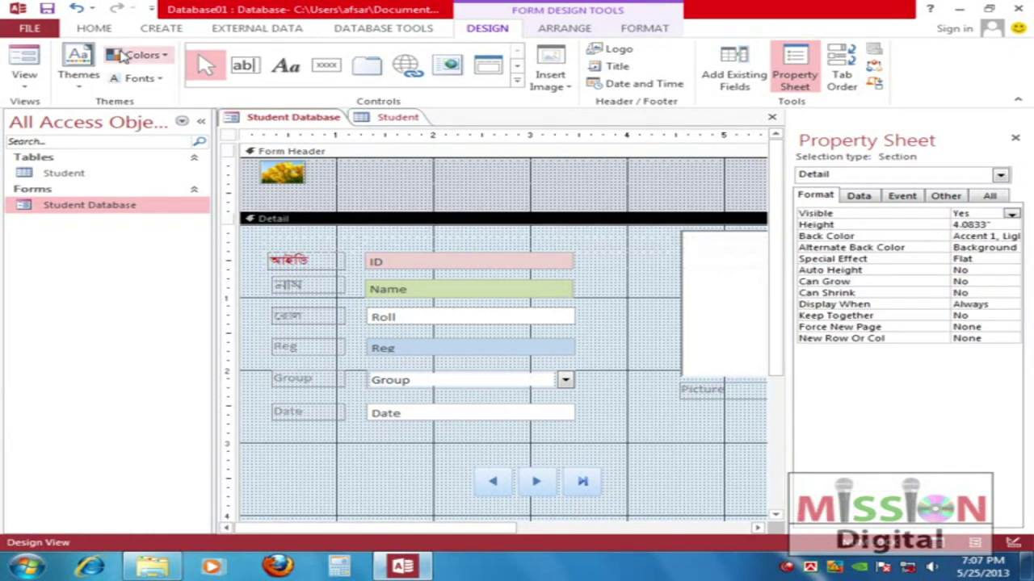
Draw a command button about 0.33" by 0.42" before the Prev button and assign it the Go To First Record action
click(326, 65)
drag(437, 467, 469, 496)
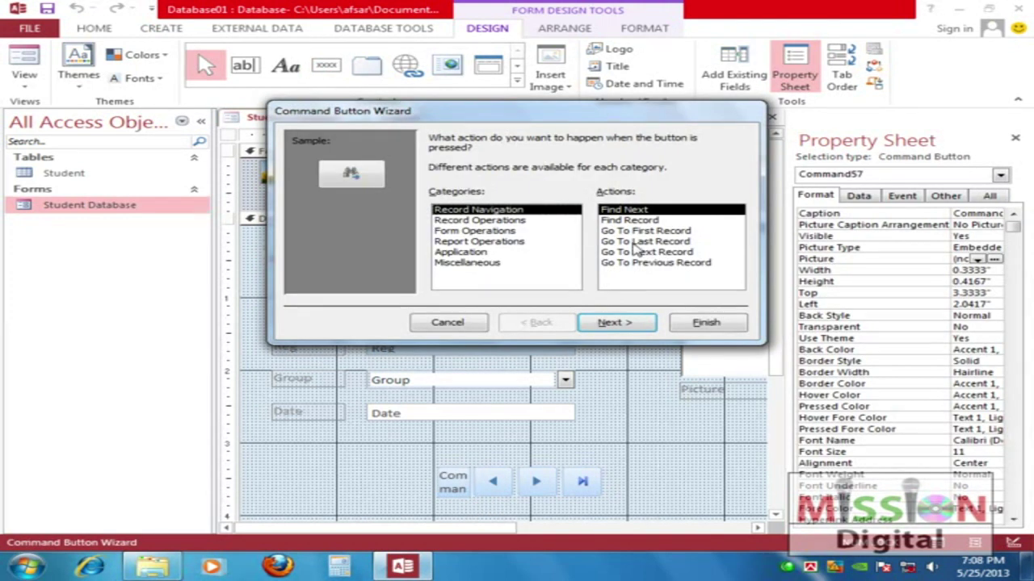
click(655, 231)
Use the Go To First picture for the first-record button, keep its default name and finish the wizard
click(629, 326)
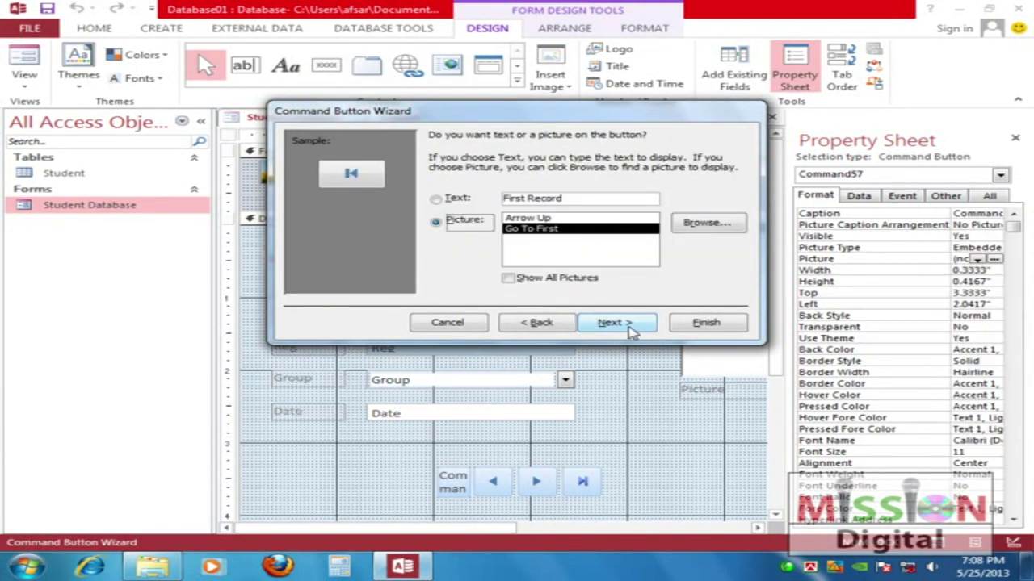
click(613, 324)
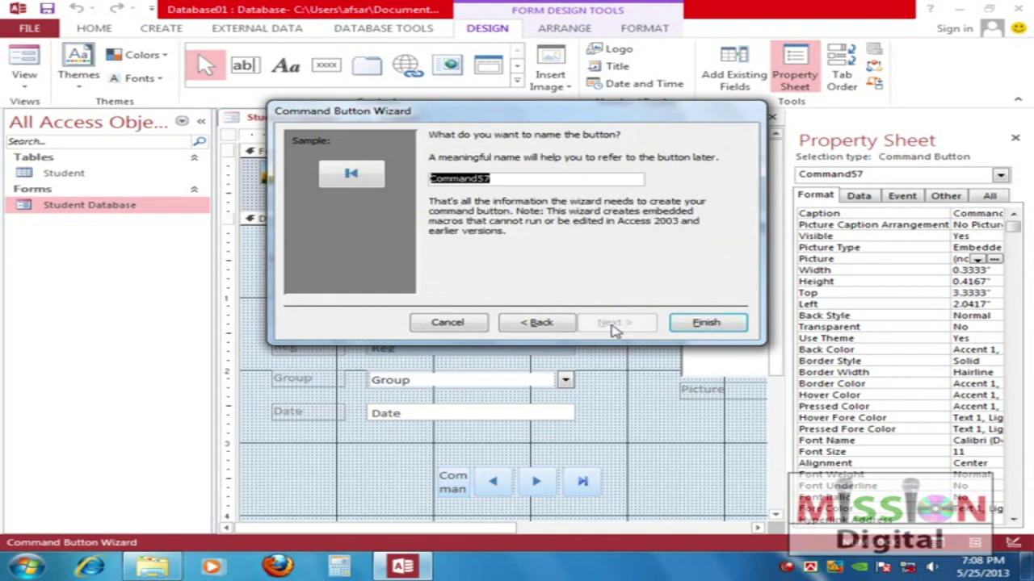
click(707, 324)
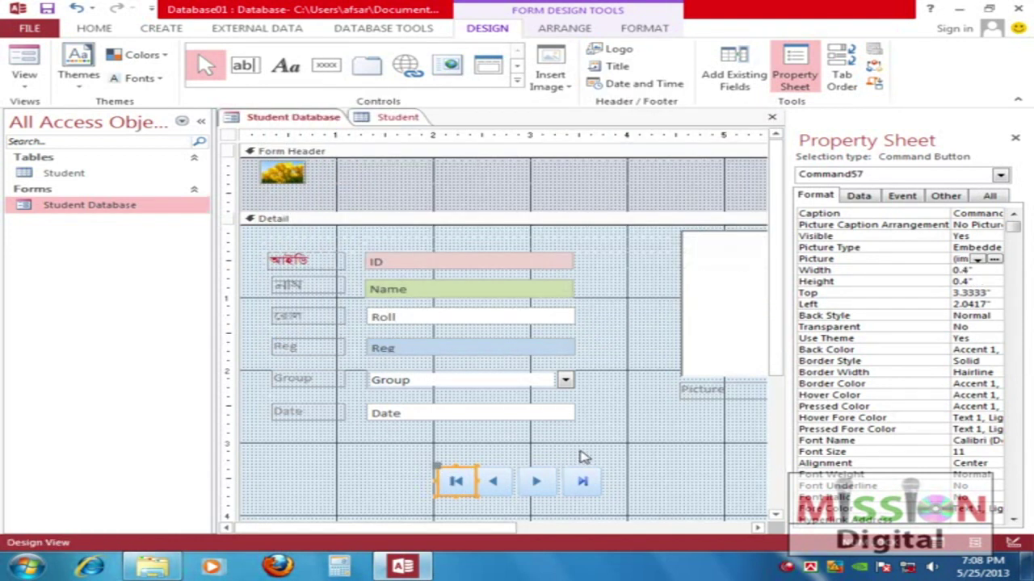
Move the first-record button slightly left so it sits evenly spaced beside the Prev button
click(586, 465)
click(456, 484)
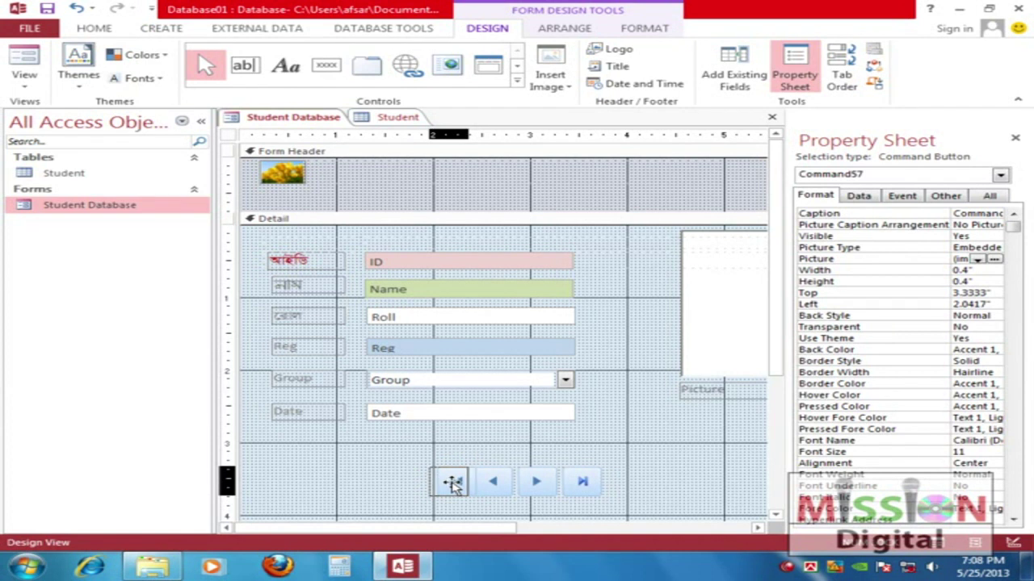
drag(455, 484, 452, 483)
click(554, 465)
click(640, 483)
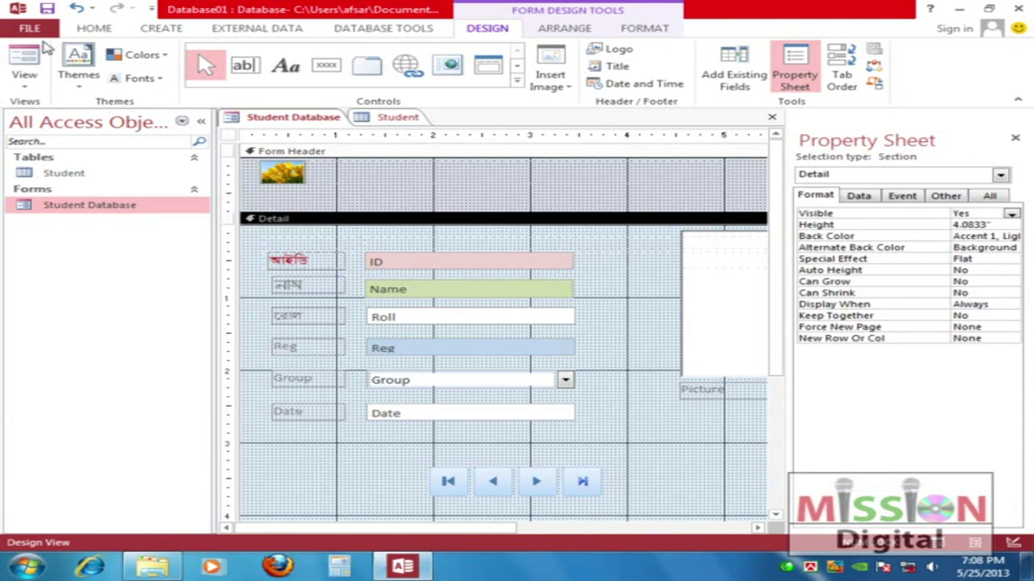
Draw a command button about 0.375" square after the Last button and assign it the Find Record action
click(336, 71)
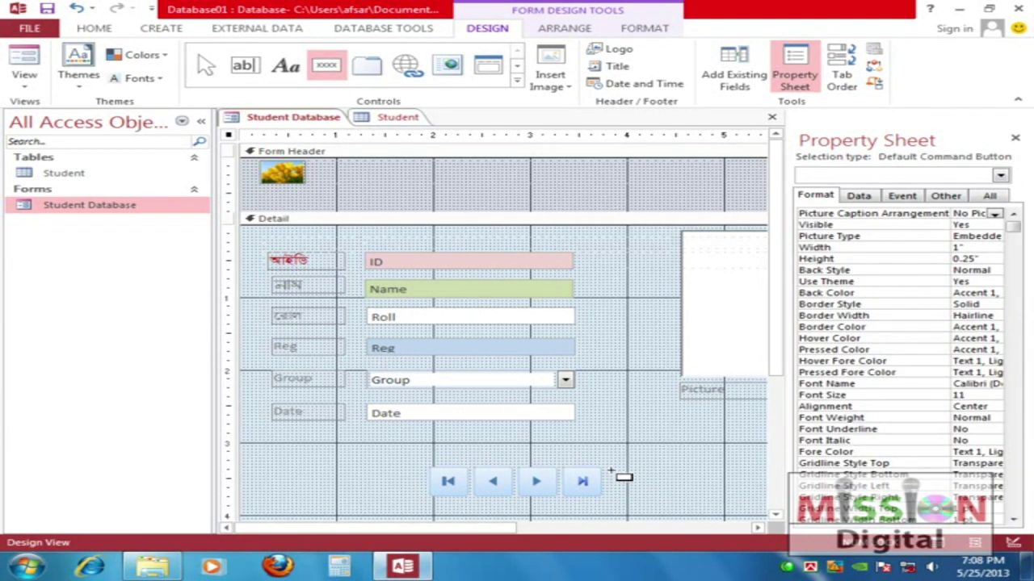
drag(608, 470, 644, 502)
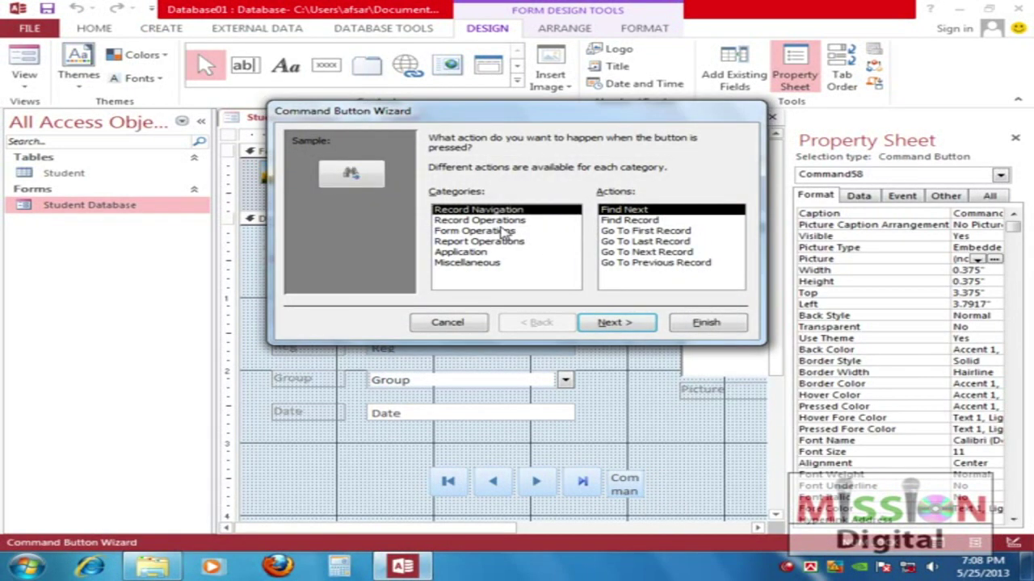
click(629, 221)
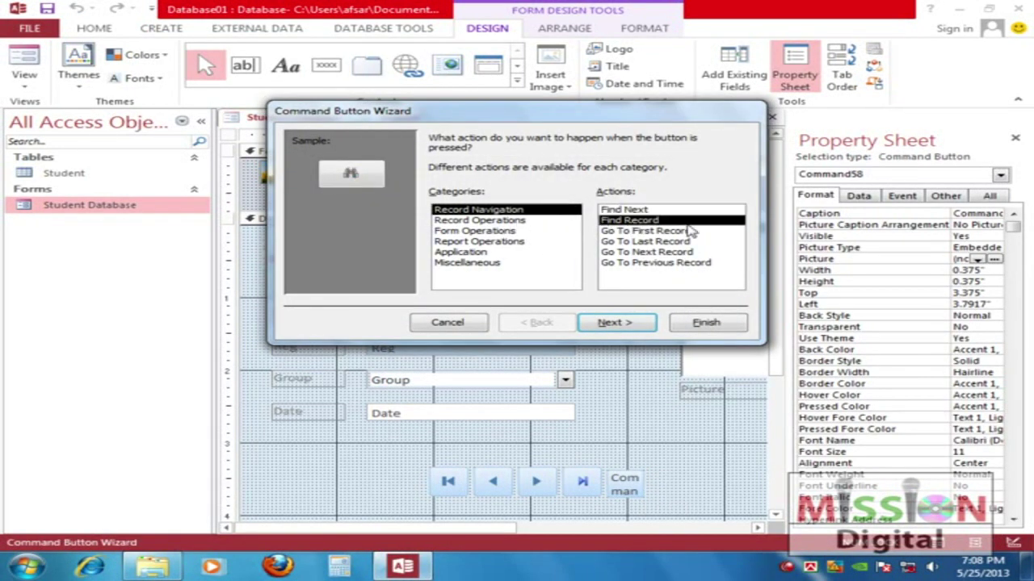
Use the Binoculars (Find) picture for the new button, name it Find and finish the wizard
click(635, 324)
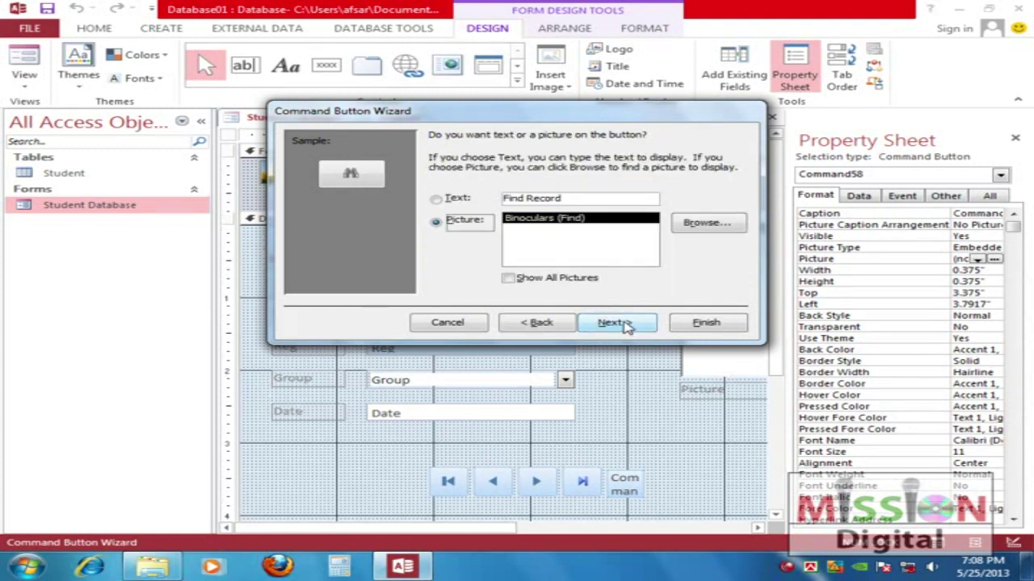
click(629, 327)
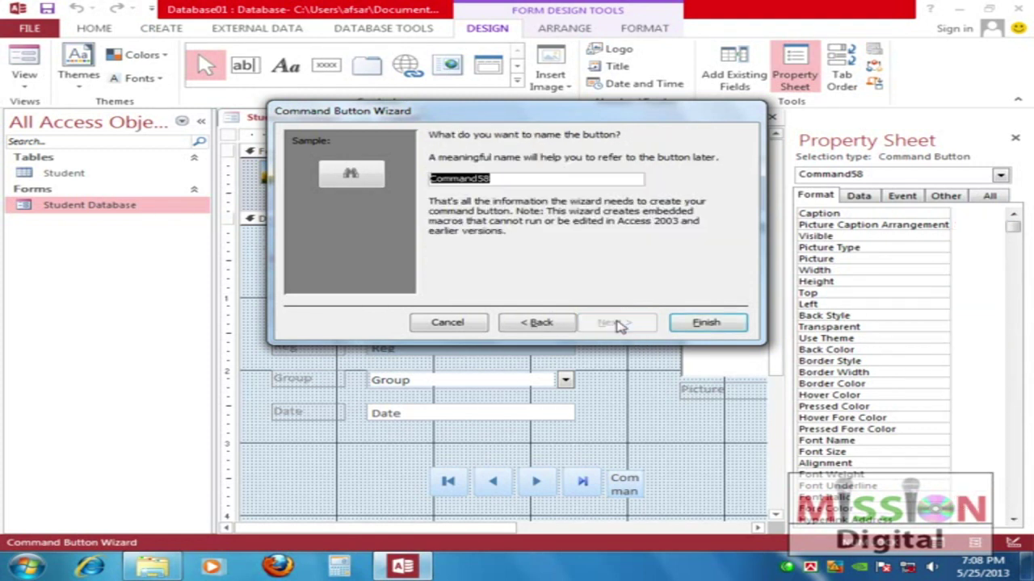
text(Find)
click(682, 320)
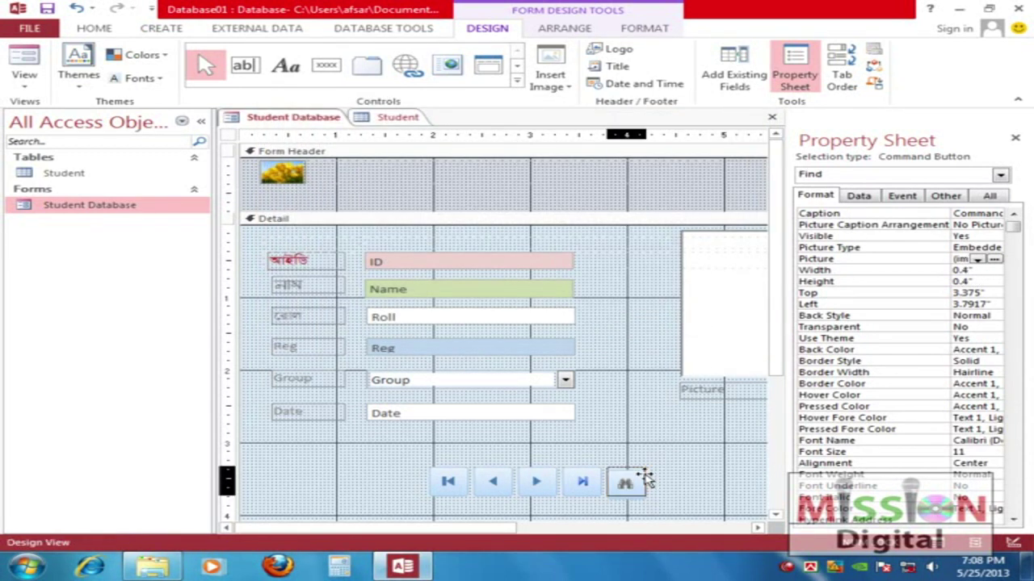
Align the Find button with the navigation buttons and move the whole row of five buttons left beneath the form fields
drag(643, 483, 650, 478)
drag(413, 467, 651, 503)
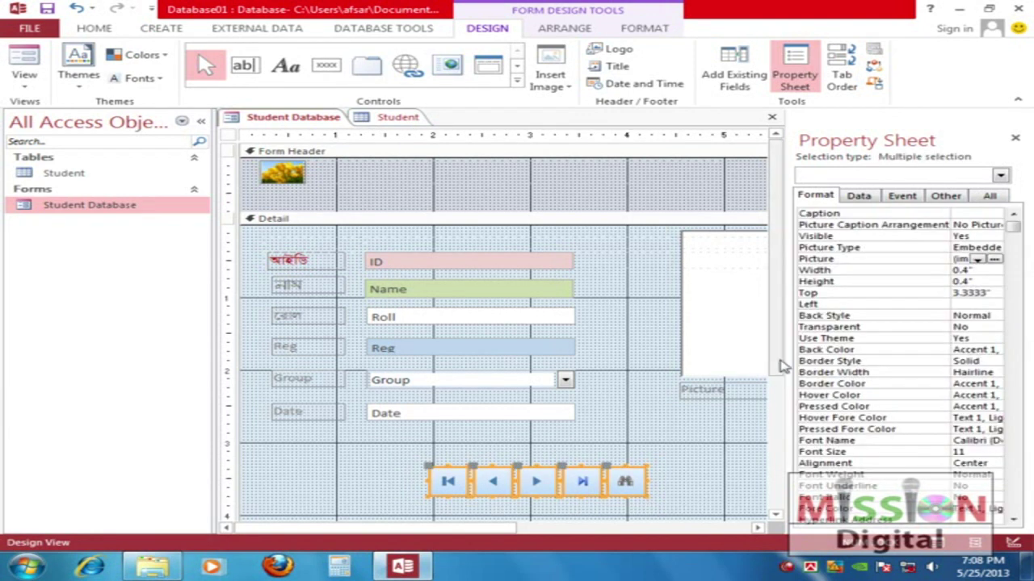
scroll(607, 453, down, 1)
drag(607, 433, 473, 438)
click(596, 420)
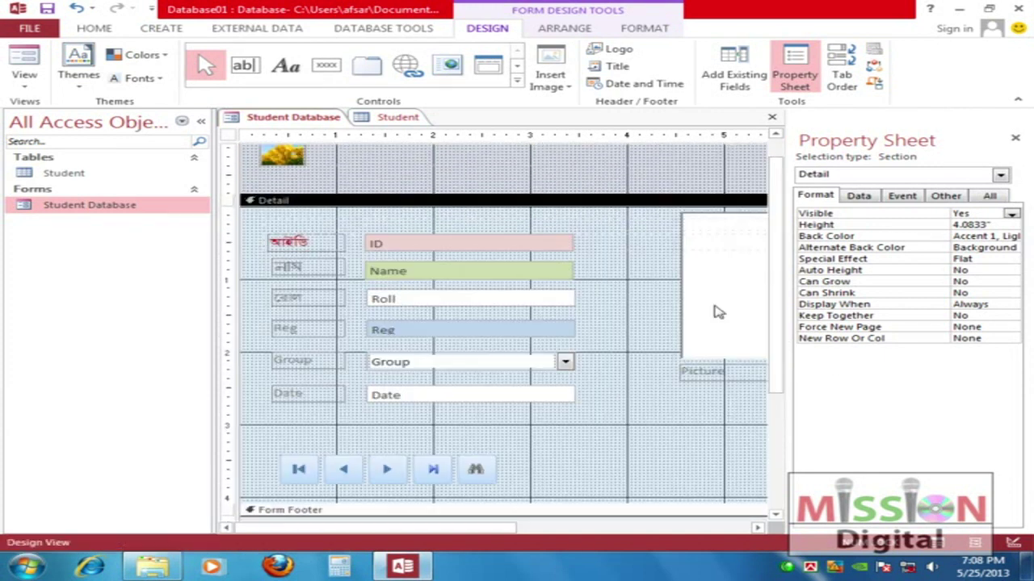
Draw a command button about 0.79" by 0.33" after the Find button and assign it the Print Record action from Record Operations
click(326, 66)
drag(557, 453, 636, 483)
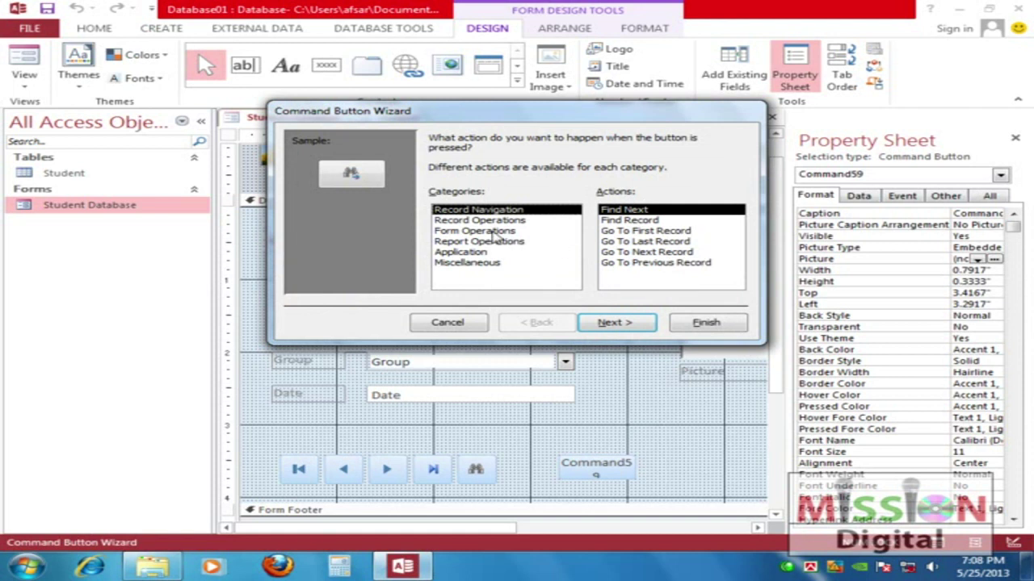
click(493, 220)
click(480, 209)
click(478, 221)
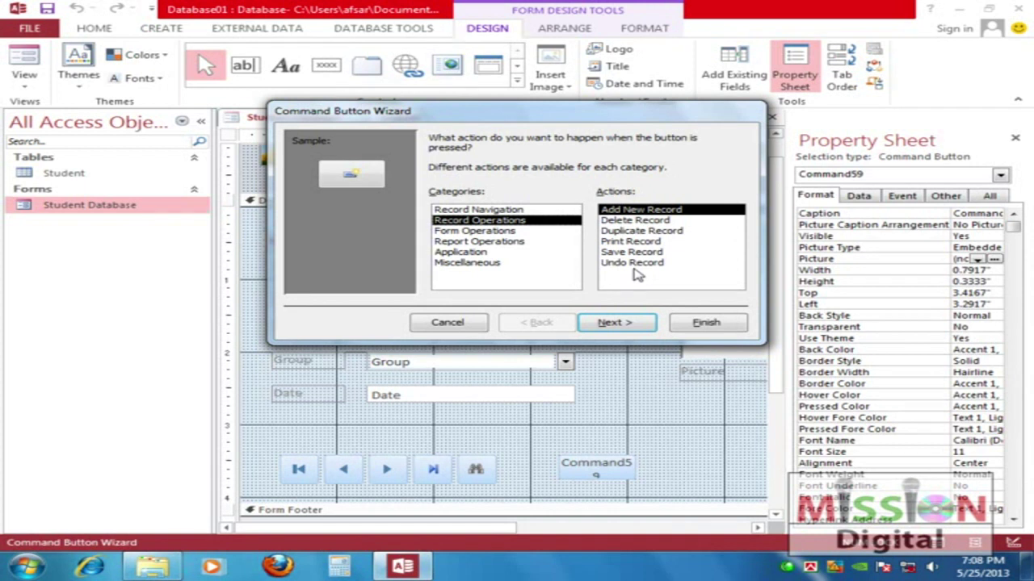
click(629, 243)
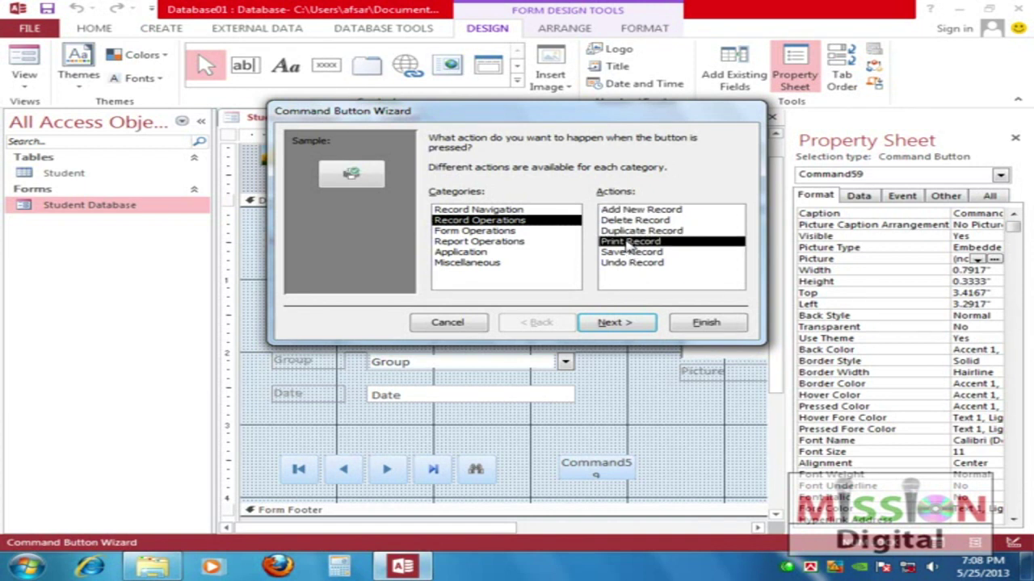
Use the Printer picture for the new button, name it Print and finish the wizard
click(616, 322)
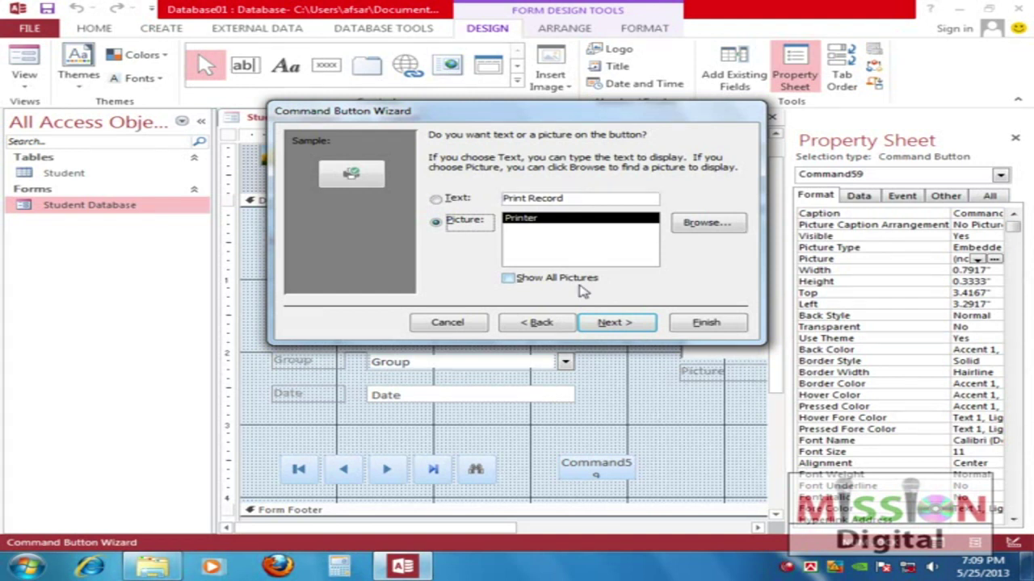
click(617, 324)
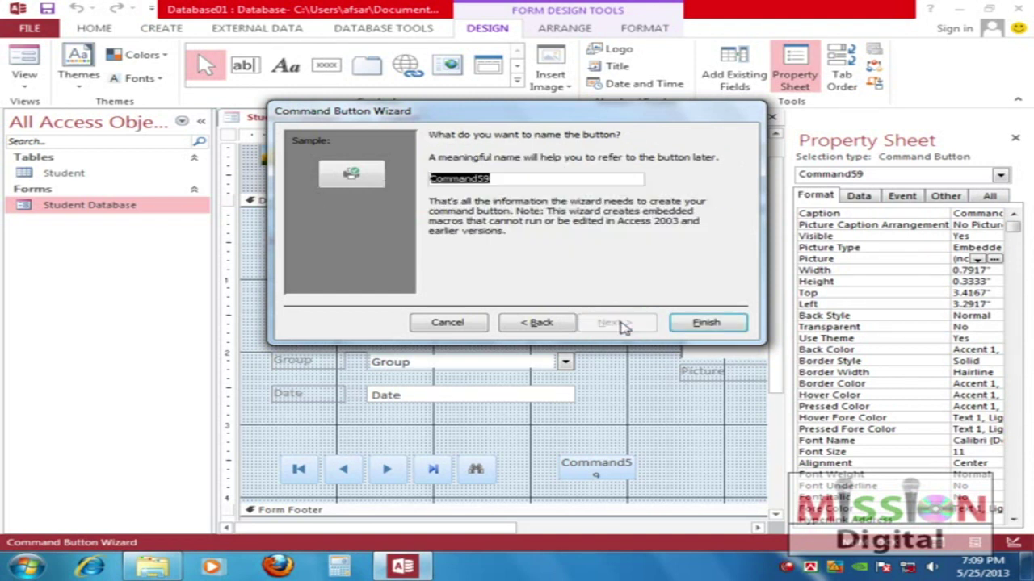
text(Print)
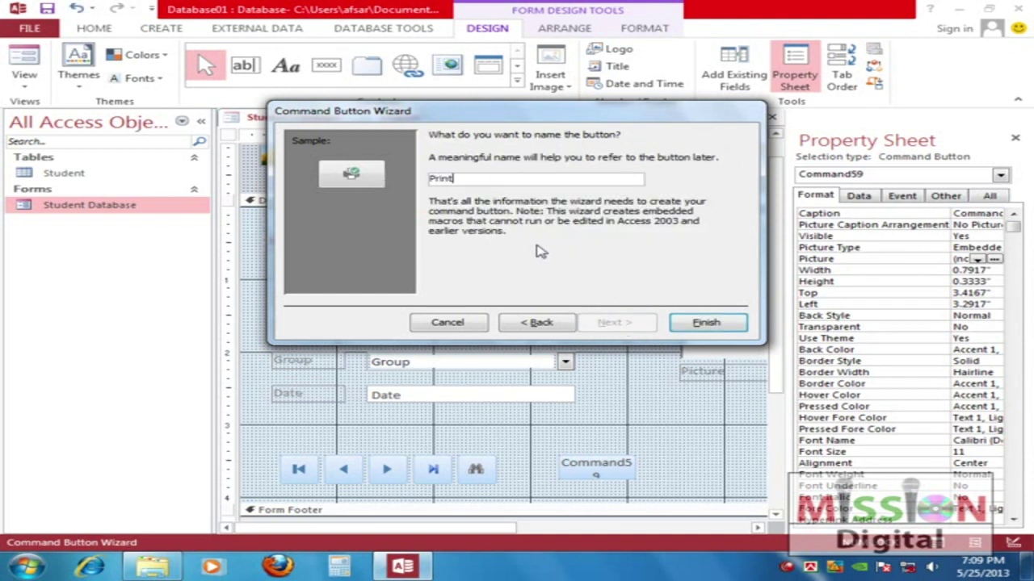
click(704, 323)
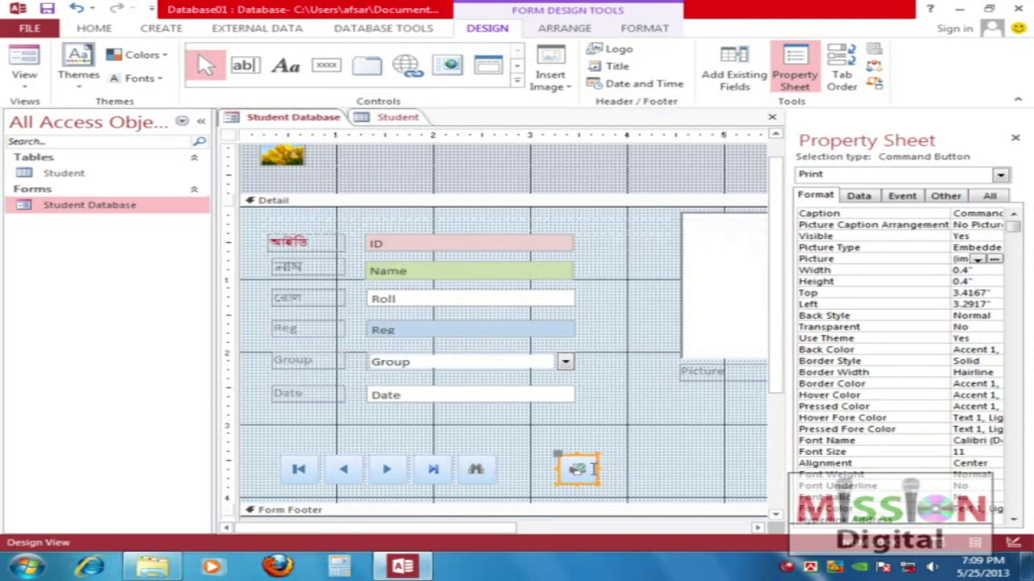
Move the Print button closer to the Find button and make it wider than the navigation buttons
drag(598, 467, 565, 458)
click(622, 460)
Draw a temporary command button after the Print button to review the wizard's actions in every category, and remove it
click(325, 60)
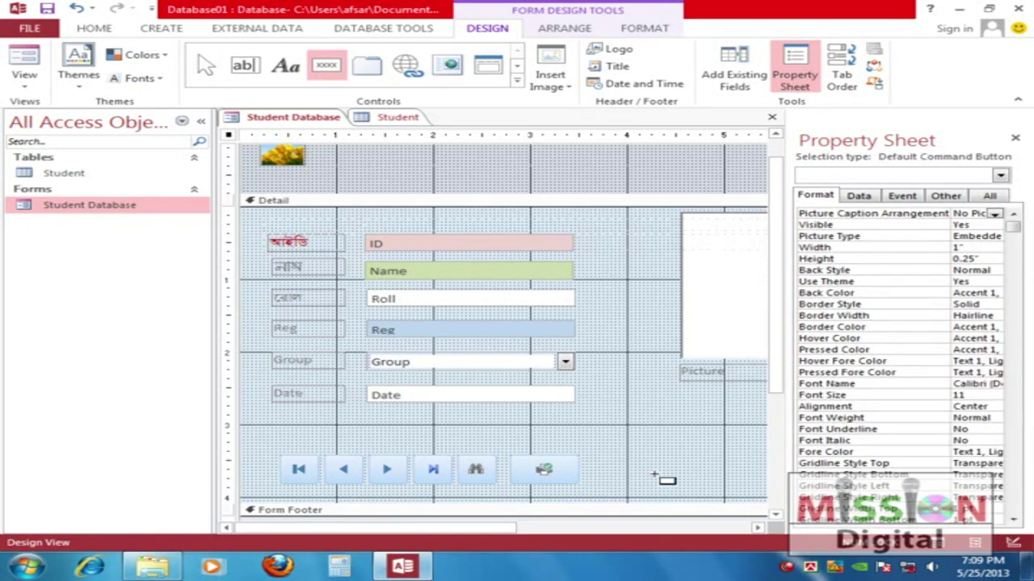
drag(594, 456, 662, 487)
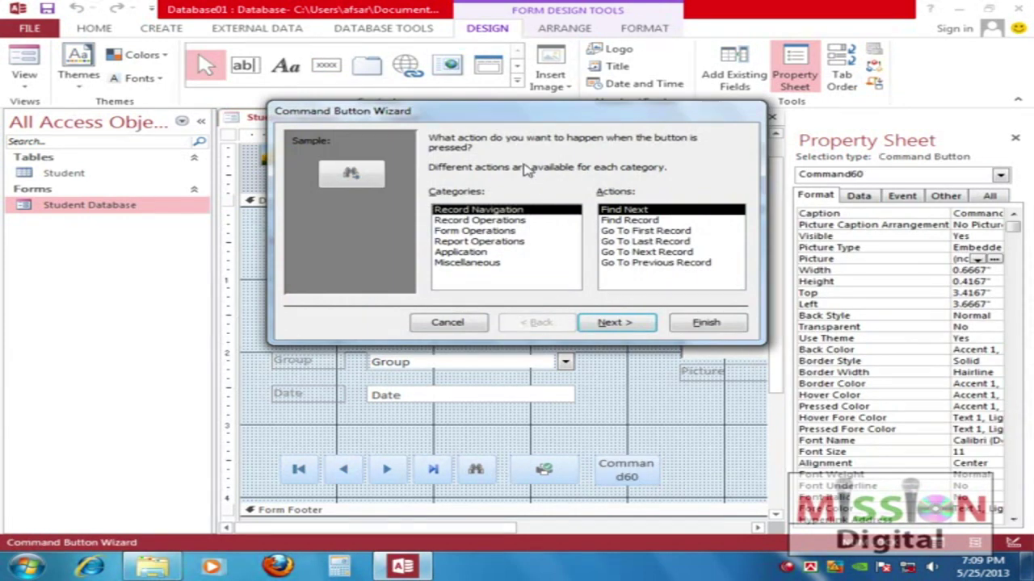
click(510, 220)
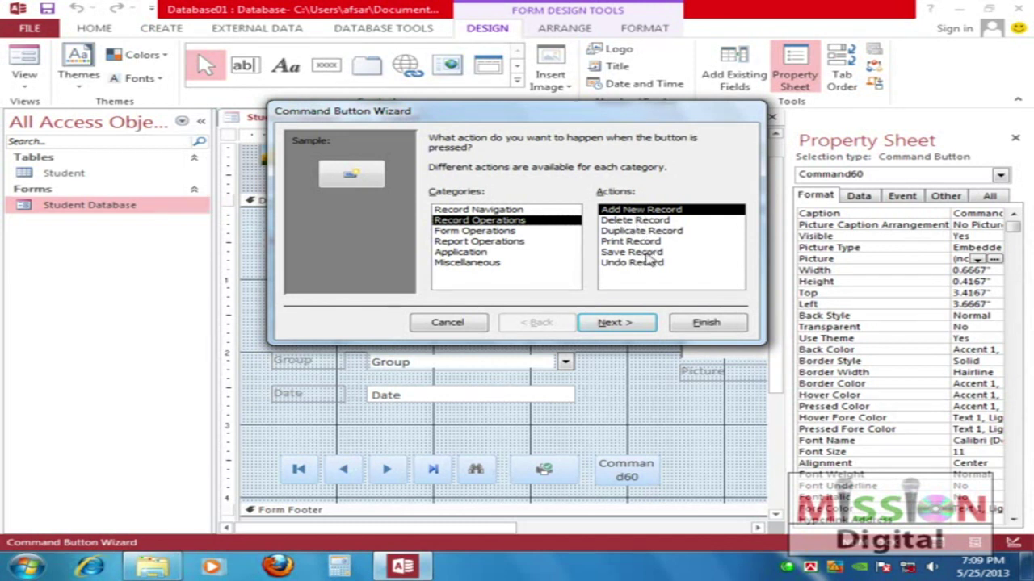
click(473, 231)
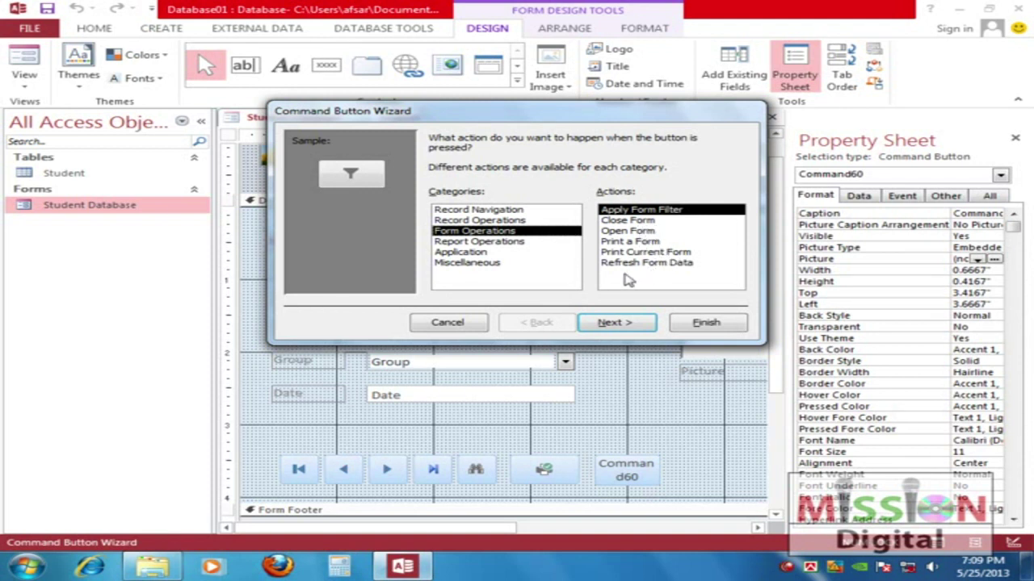
click(489, 241)
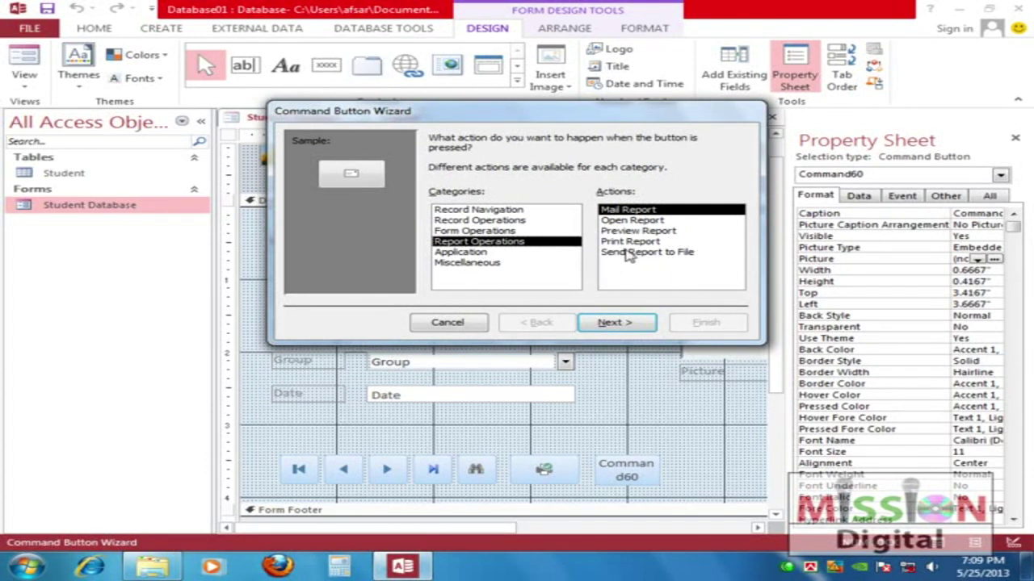
click(467, 253)
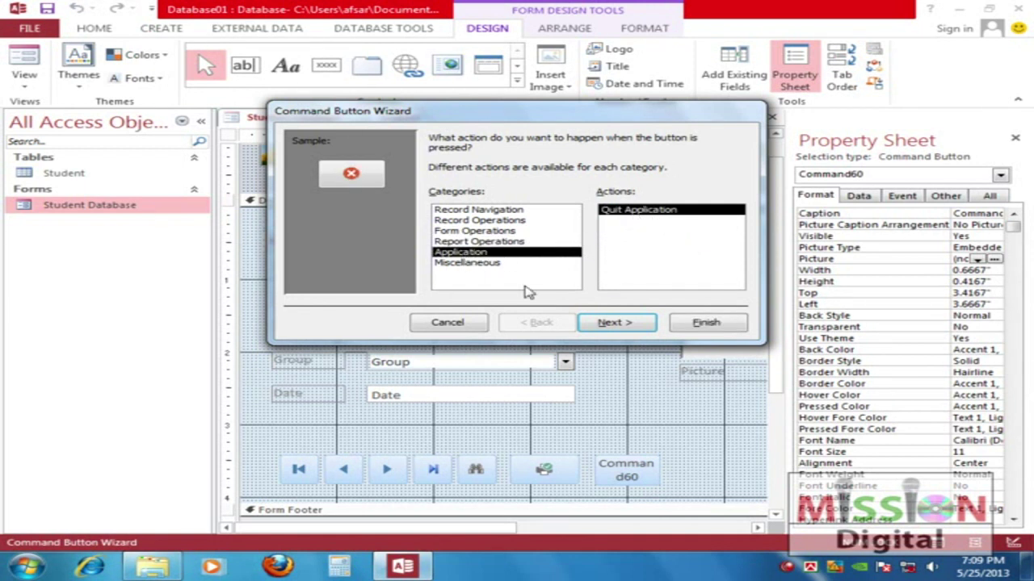
click(485, 264)
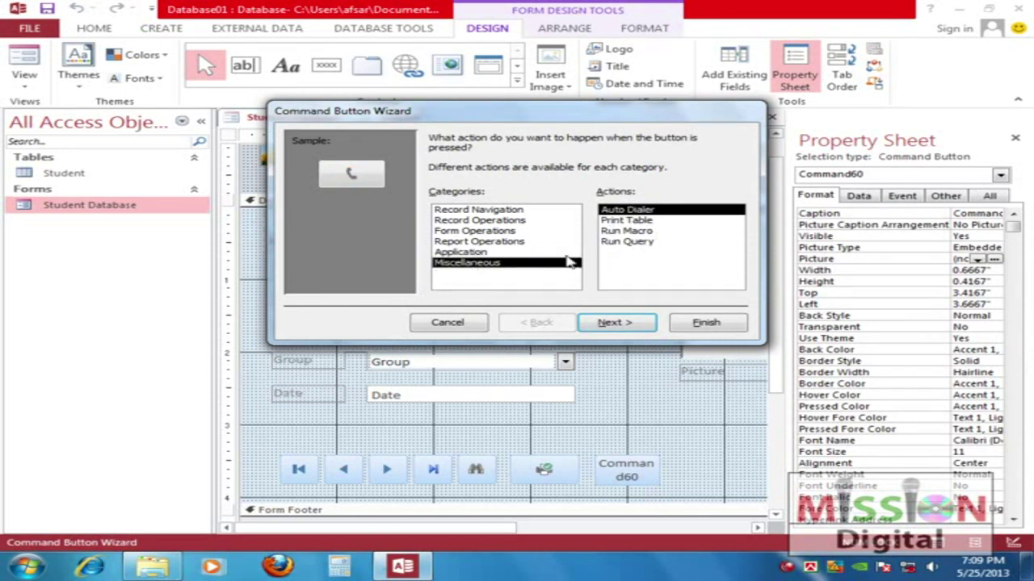
click(496, 213)
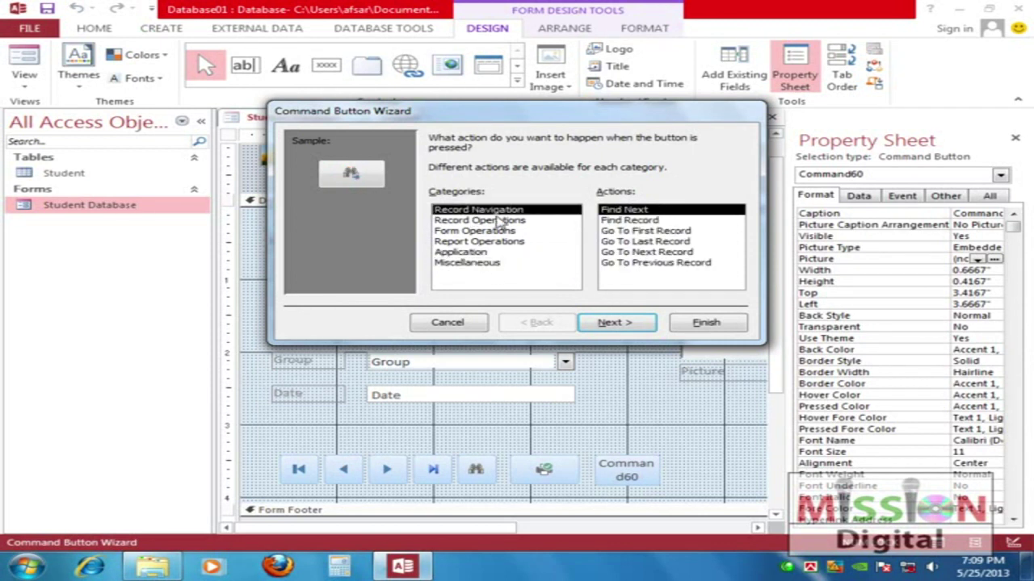
click(507, 221)
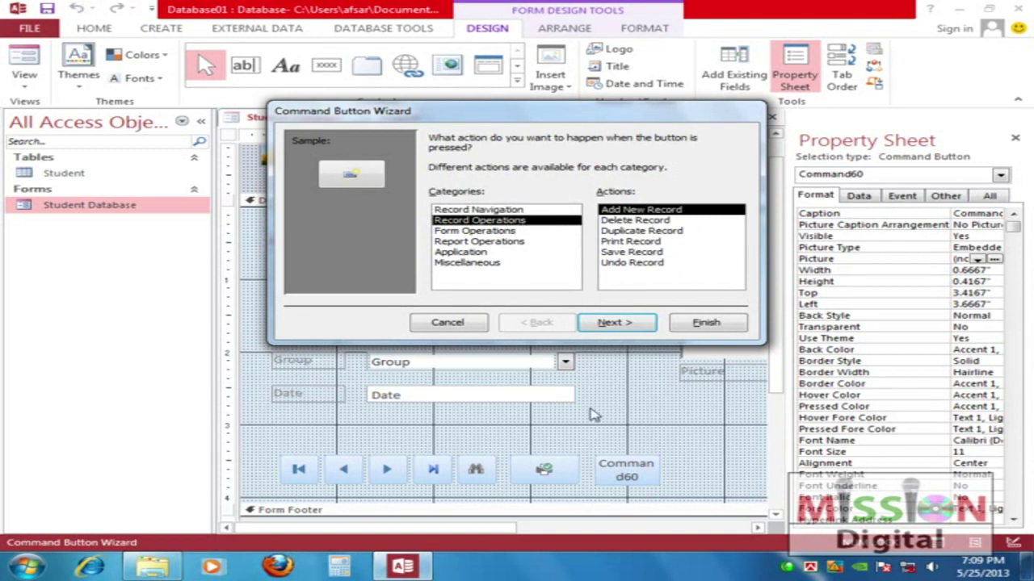
click(446, 323)
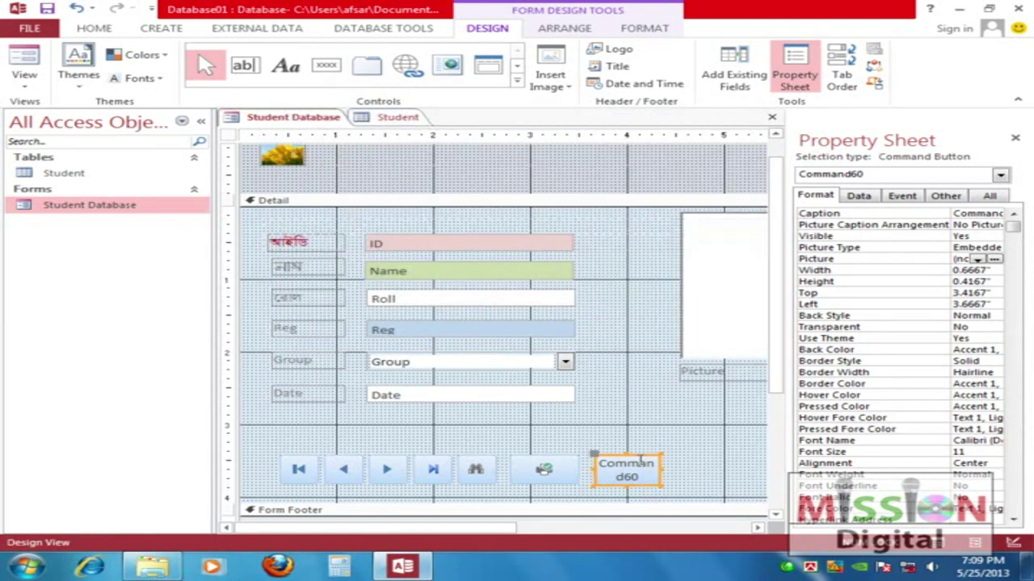
key(Delete)
click(447, 221)
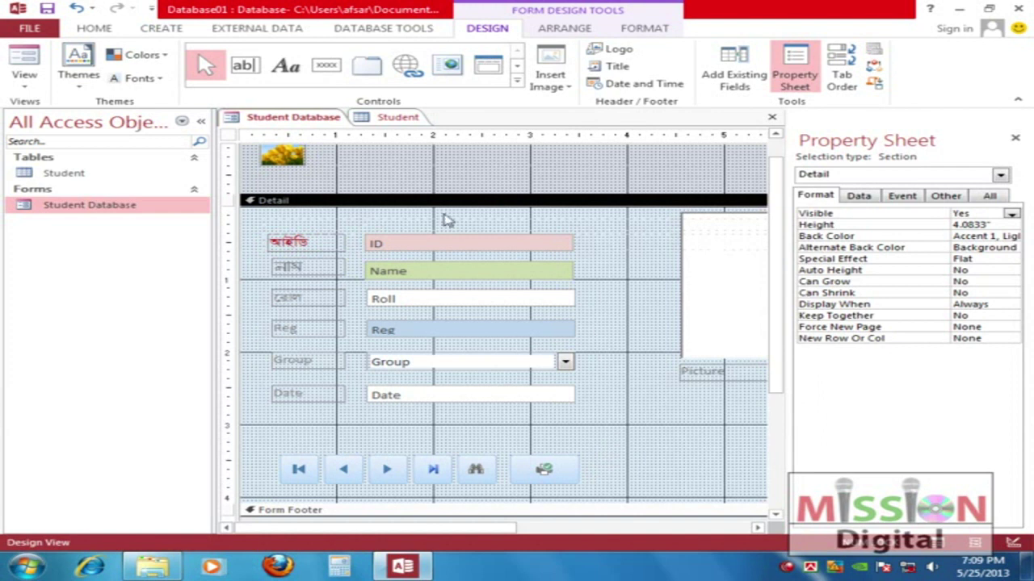
Open the Student Database form in Form View and test the Last and Next record buttons
double_click(66, 205)
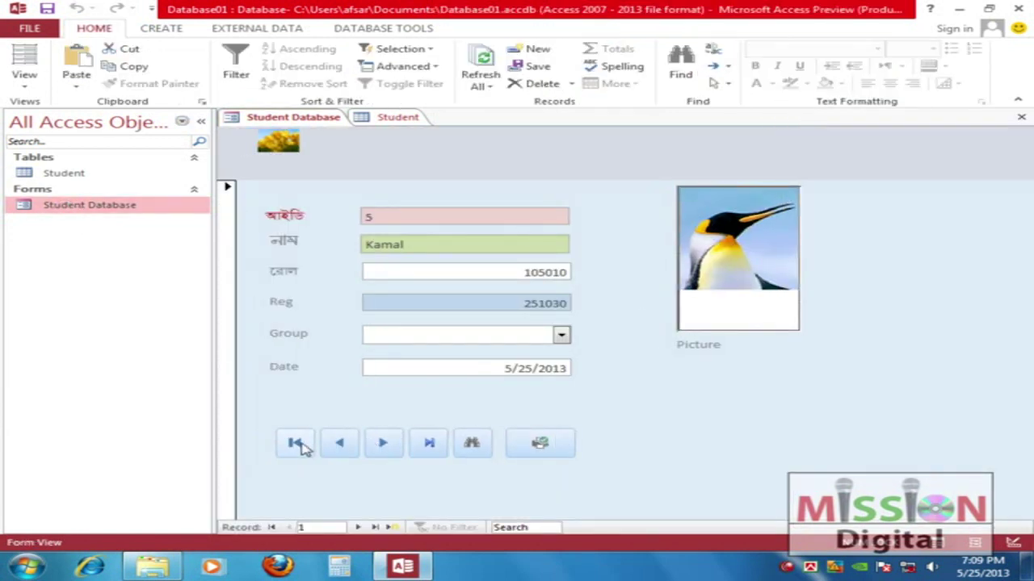
click(429, 443)
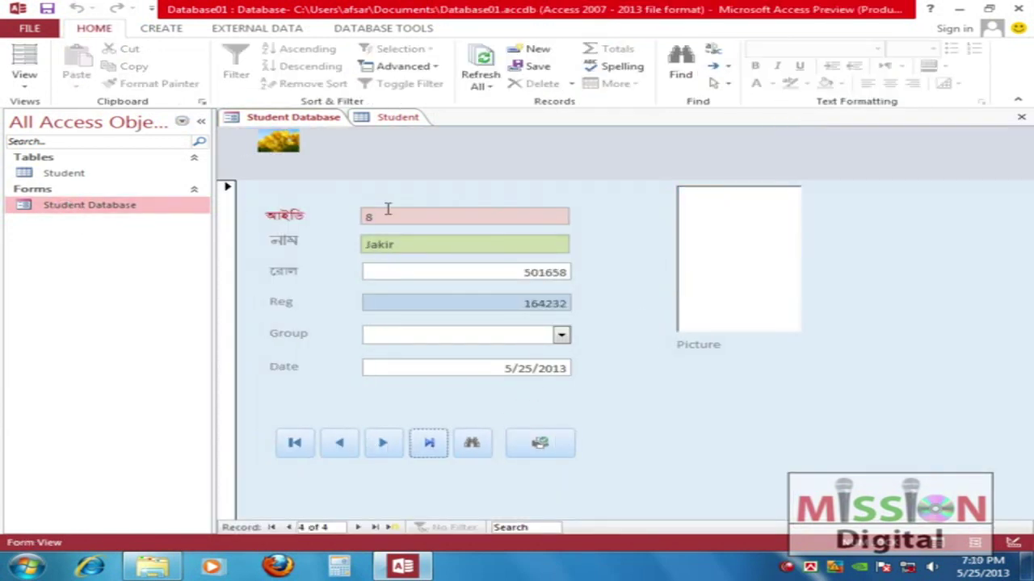
click(385, 444)
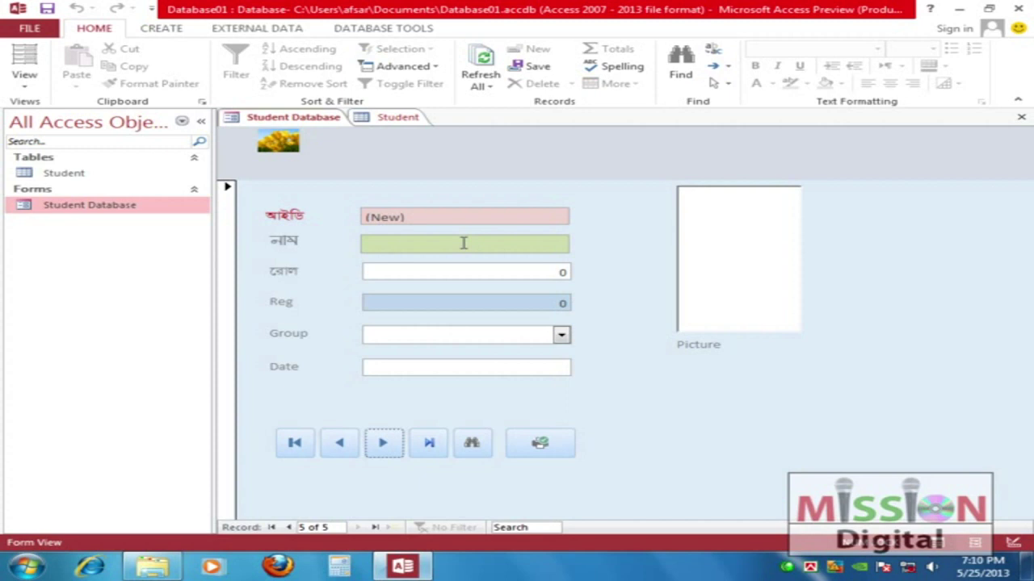
Test the form's Find button by searching for a record by the student's name, and close the search dialog
click(472, 444)
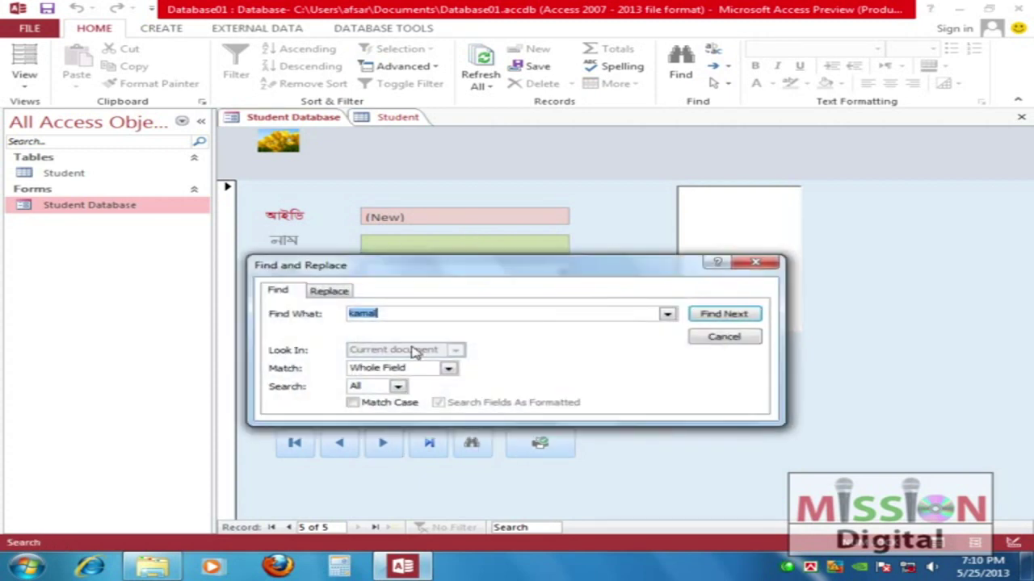
text(Jakir)
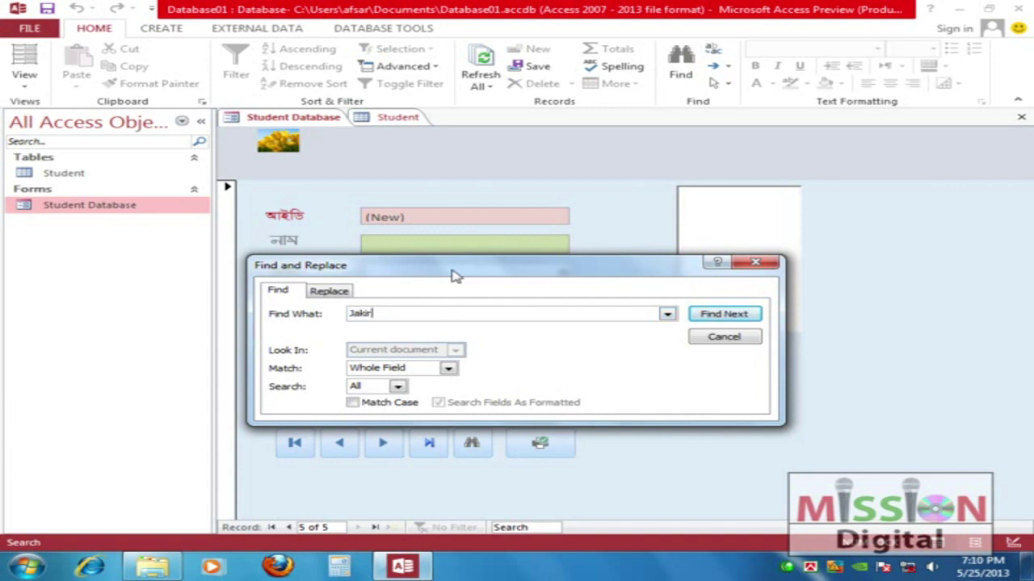
drag(451, 269, 501, 243)
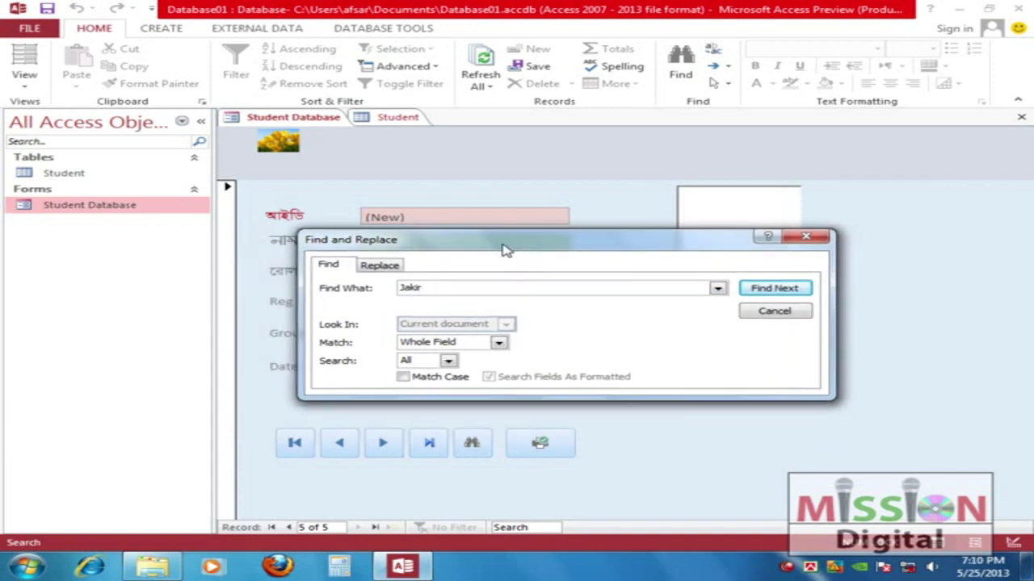
click(785, 291)
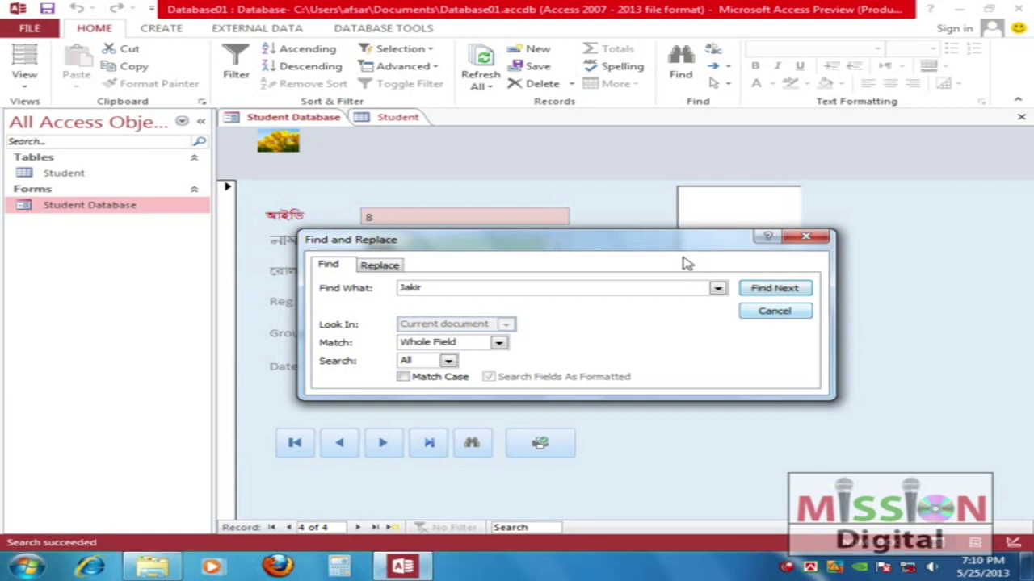
drag(677, 250, 677, 338)
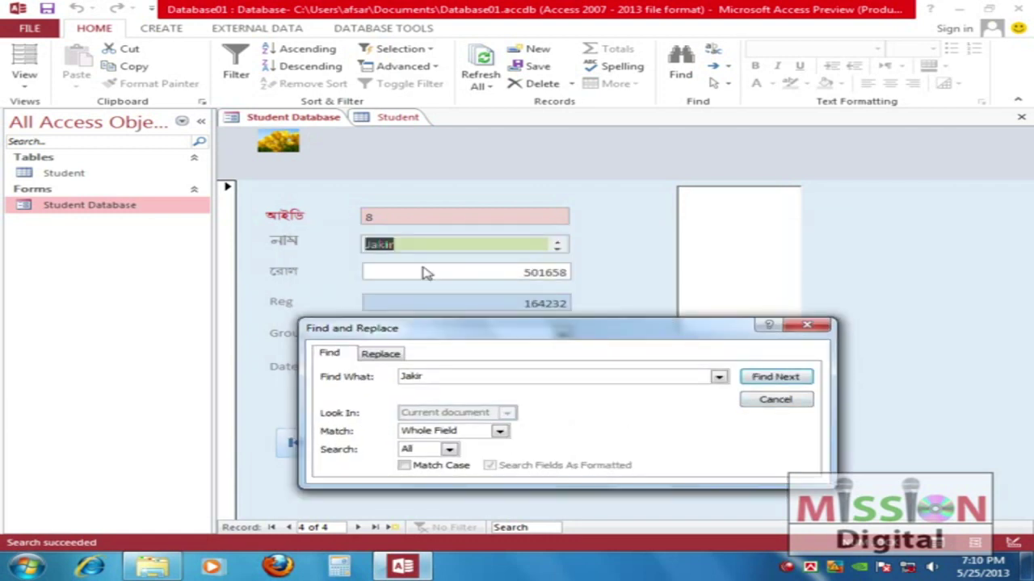
click(807, 324)
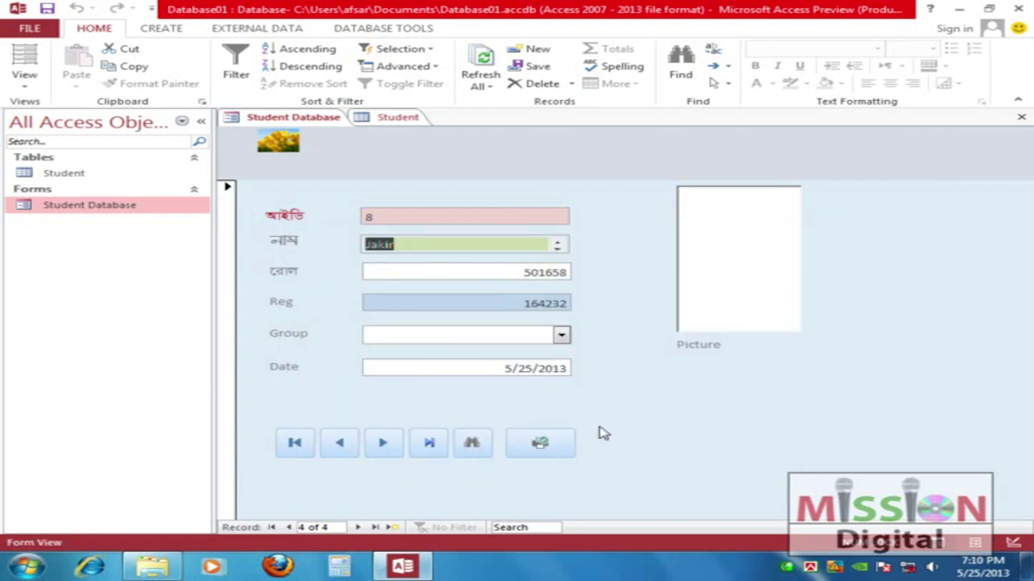
Test the form's Print button, cancelling the print job, and go to the first record with the First button
click(539, 443)
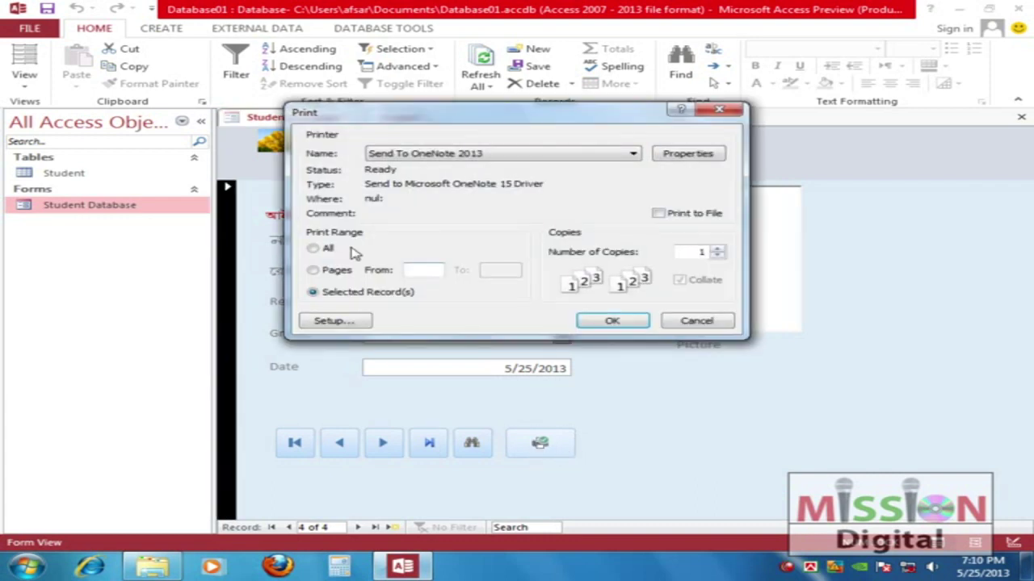
click(716, 323)
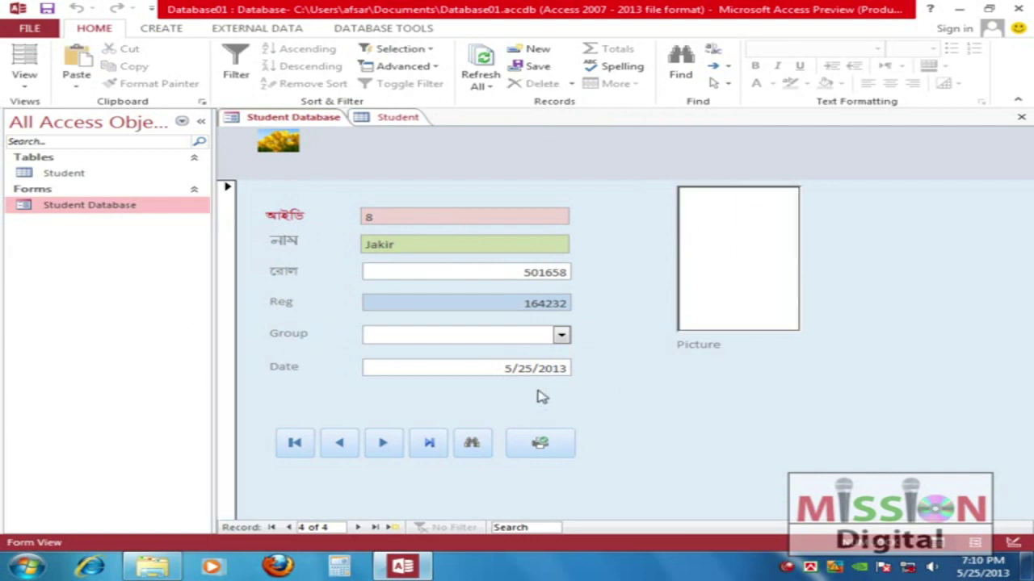
click(294, 445)
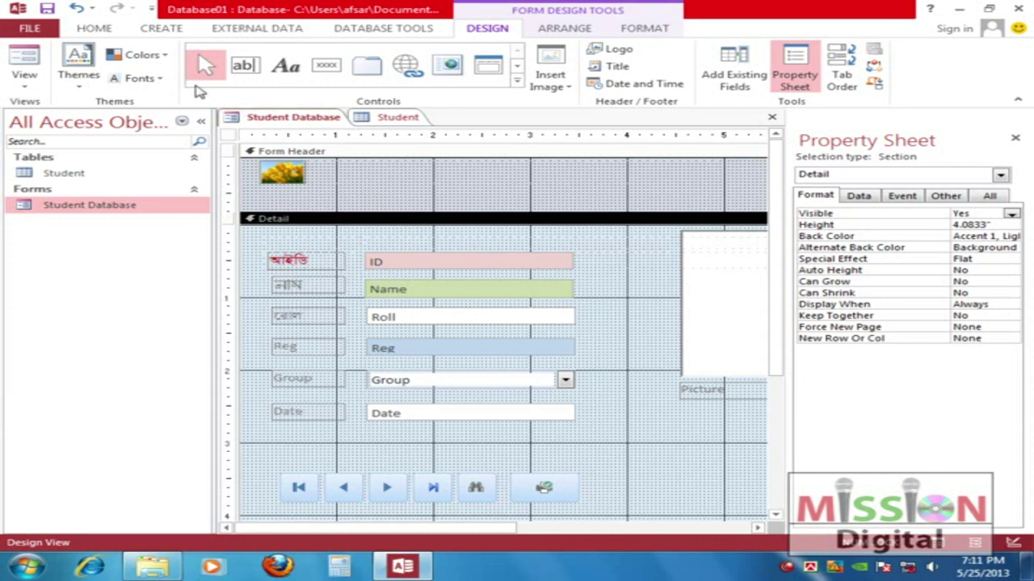
Display the commands available for creating reports
click(154, 29)
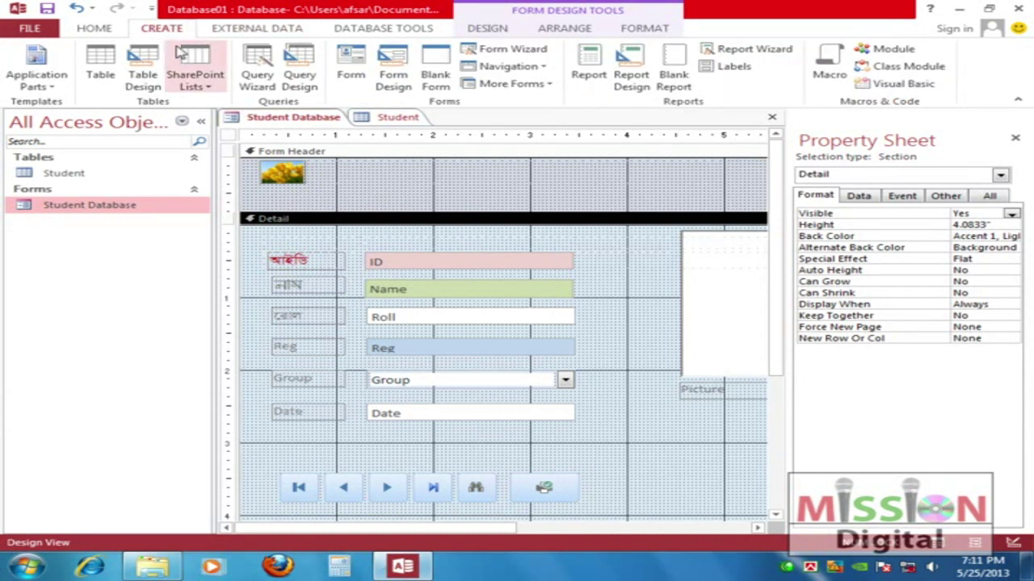
mouse_move(136, 32)
mouse_down()
mouse_move(149, 22)
mouse_move(209, 45)
mouse_move(150, 15)
mouse_up()
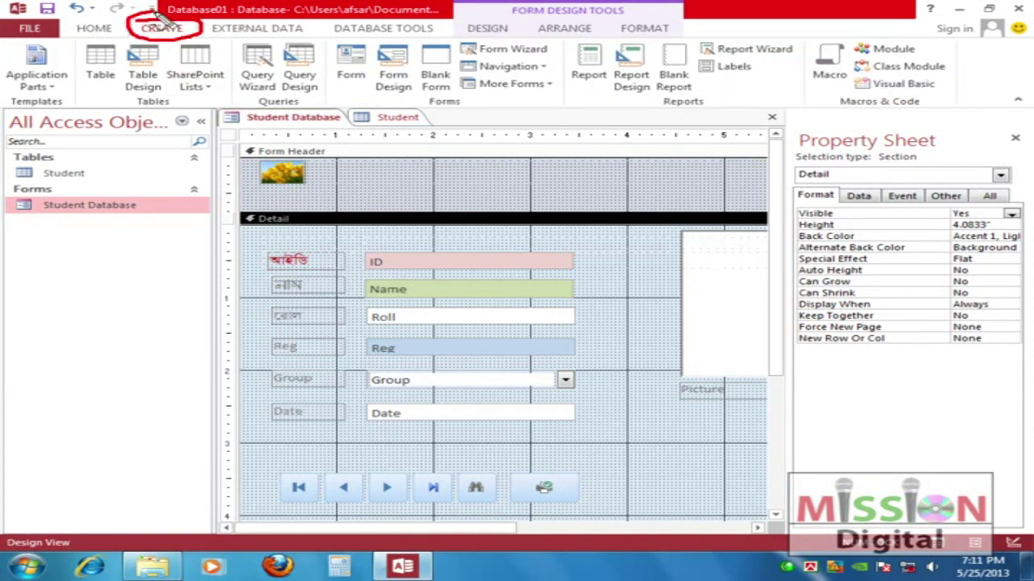
mouse_move(569, 40)
mouse_down()
mouse_move(743, 39)
mouse_move(800, 50)
mouse_move(646, 104)
mouse_up()
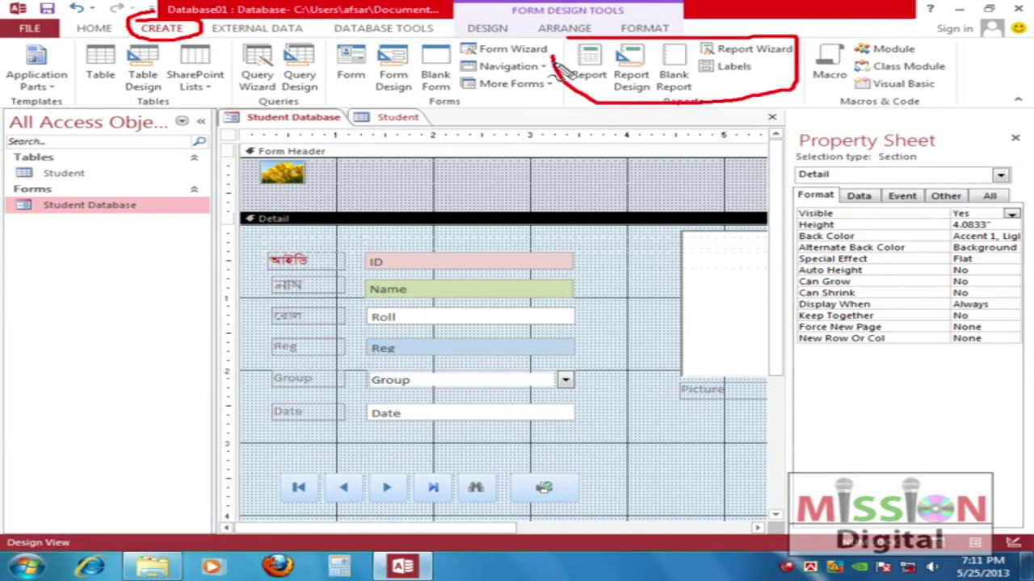
Generate an automatic report from the Student Database form, look it over and close it without saving
key(Escape)
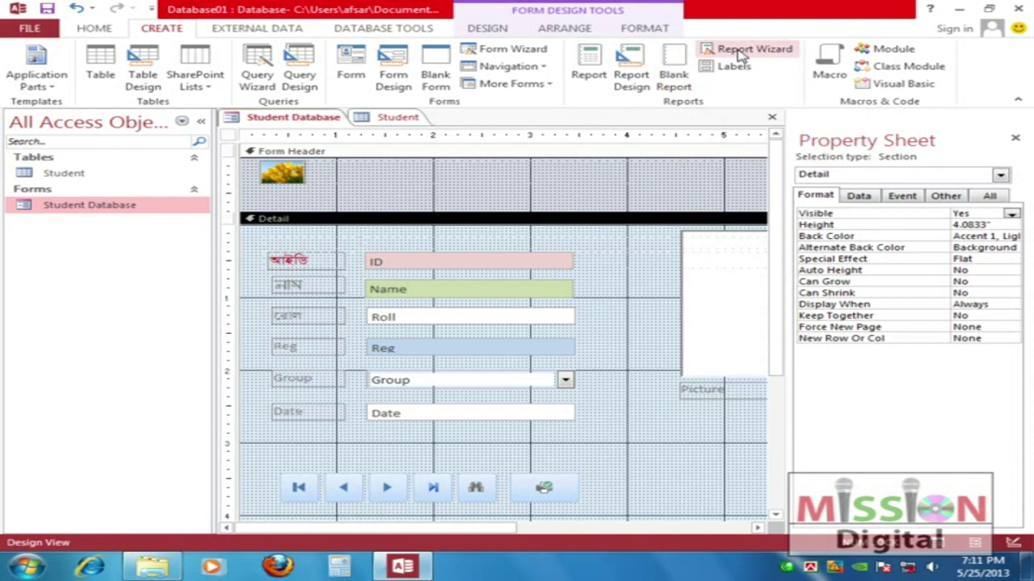
click(584, 71)
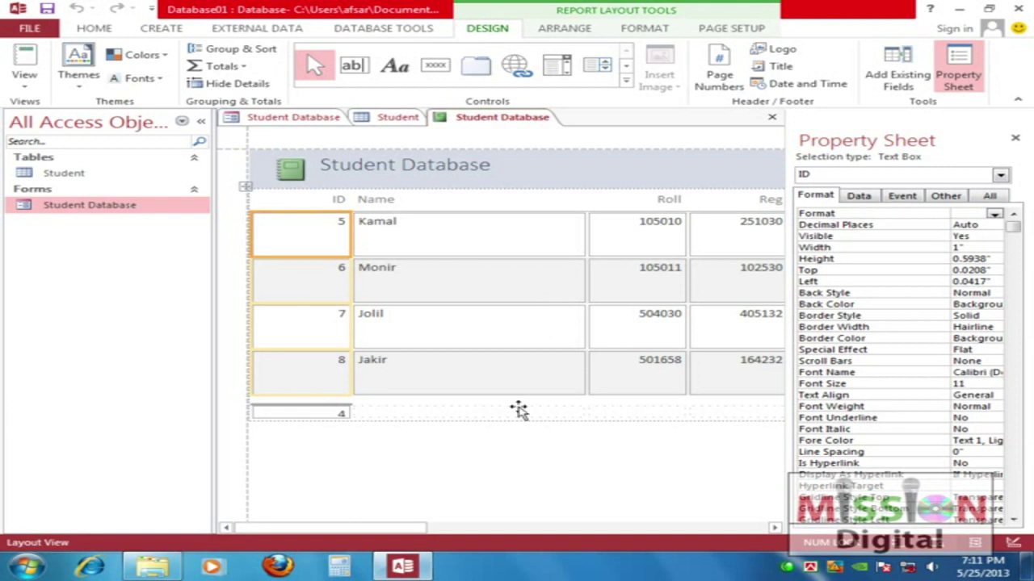
click(381, 413)
drag(386, 529, 346, 542)
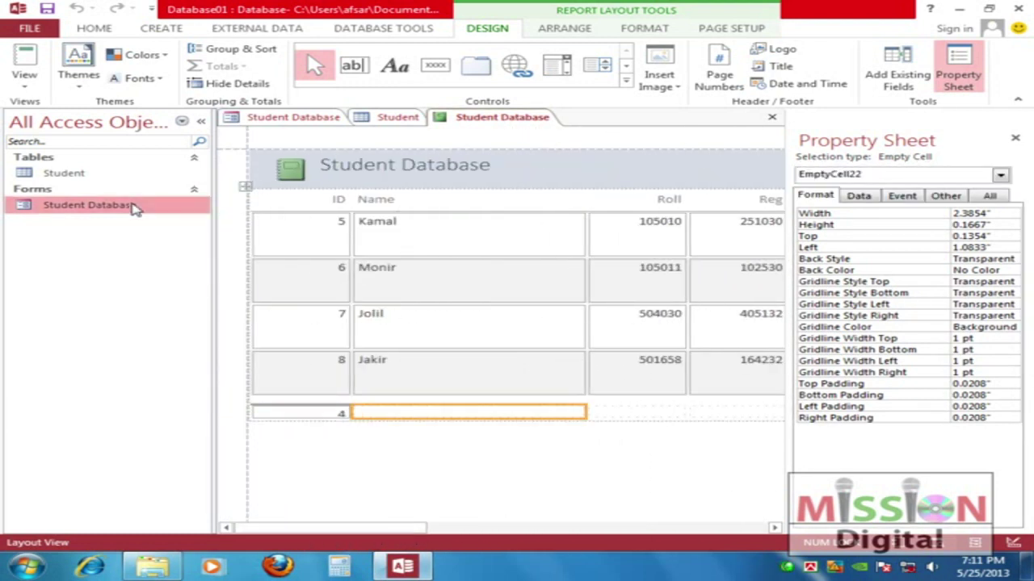
right_click(489, 121)
click(538, 145)
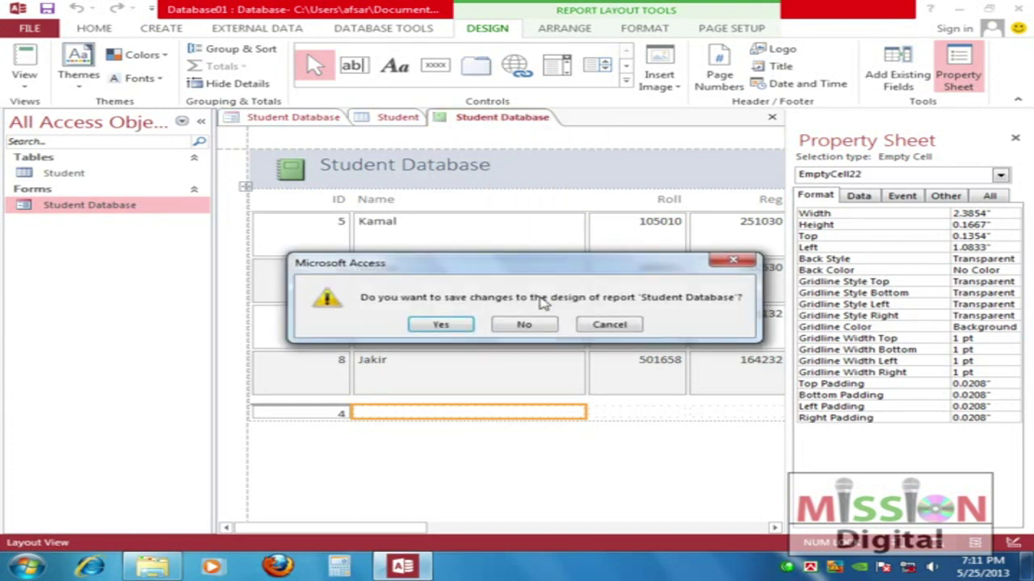
click(526, 323)
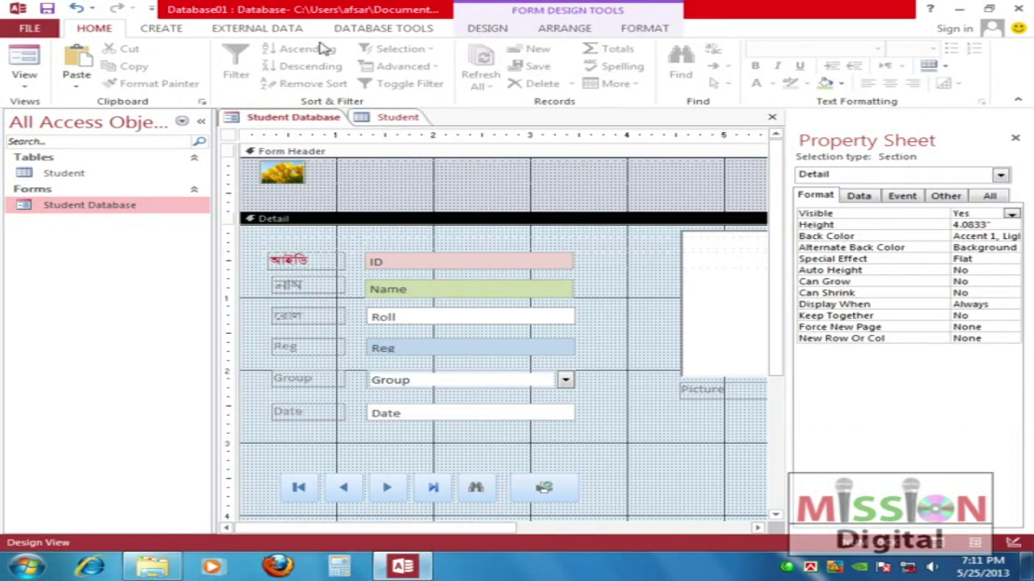
Start a Report Wizard report with all fields of the Student table and no grouping levels
click(162, 29)
click(744, 50)
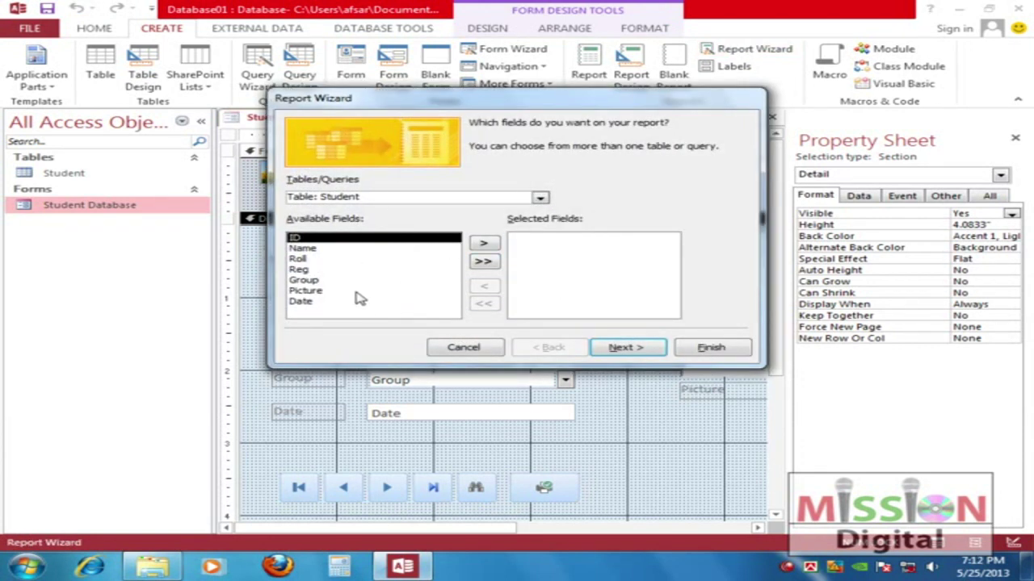
click(483, 261)
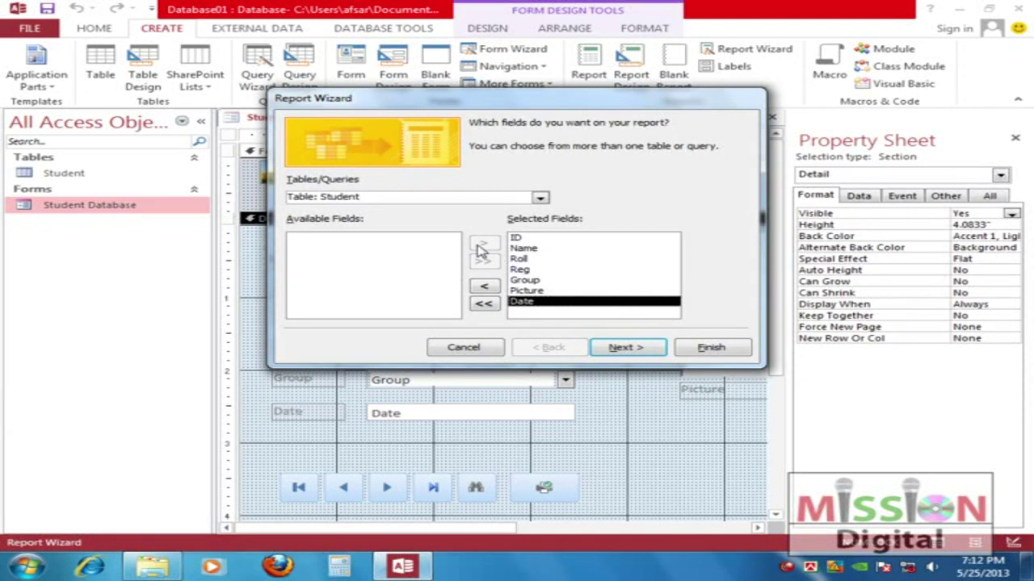
click(622, 349)
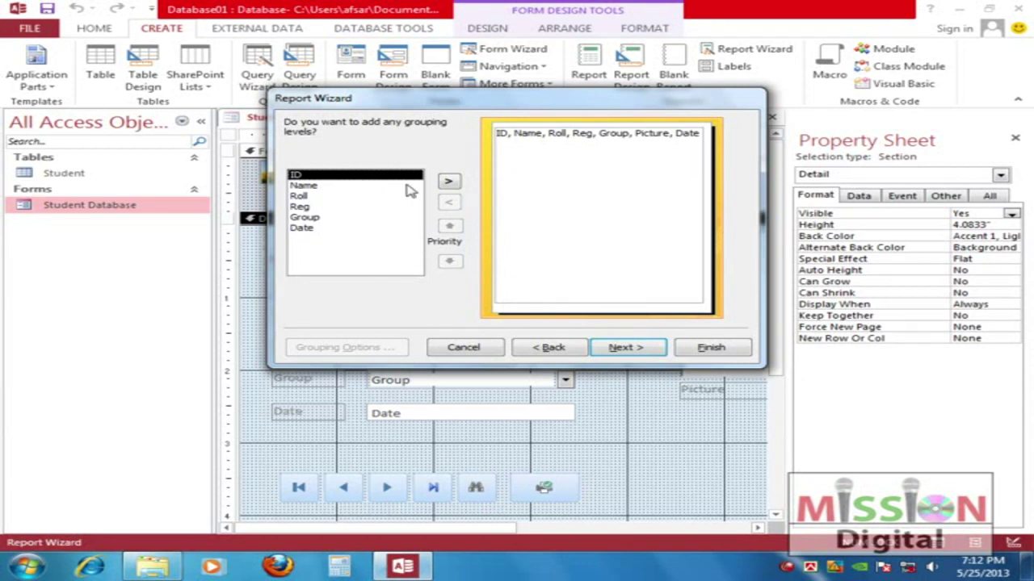
click(629, 348)
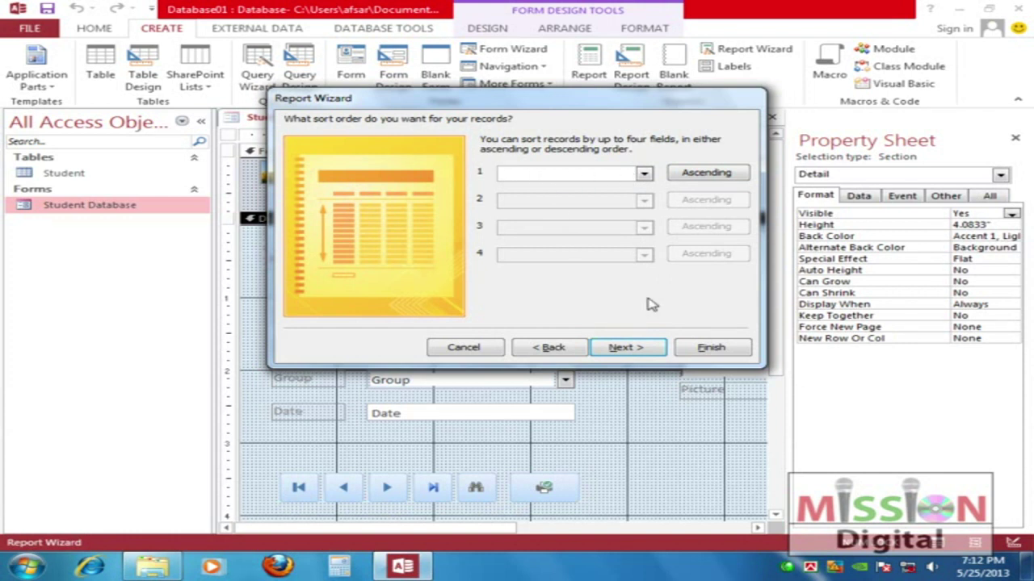
Sort the report's records by ID in ascending order
click(643, 174)
click(643, 174)
click(644, 173)
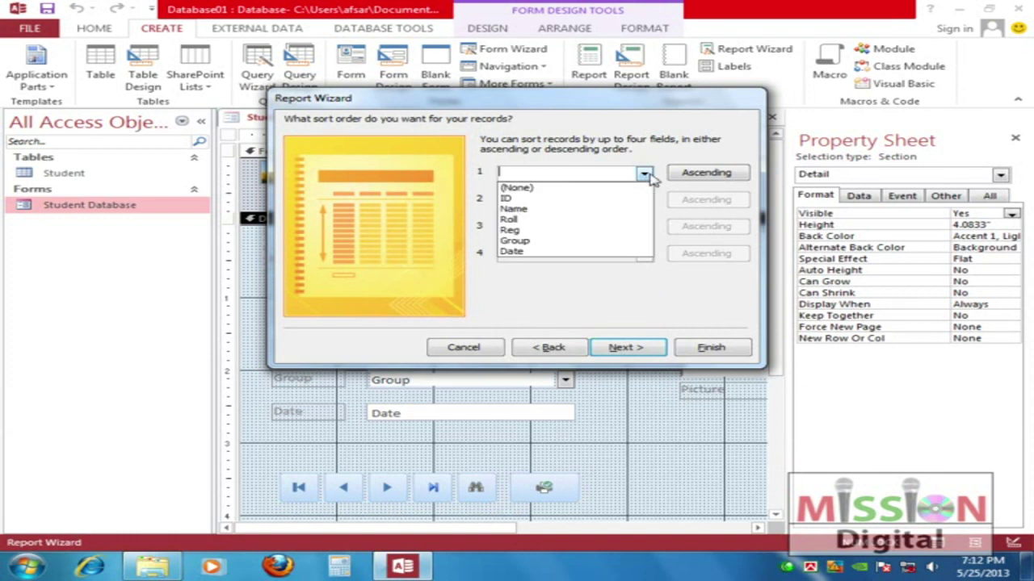
click(575, 197)
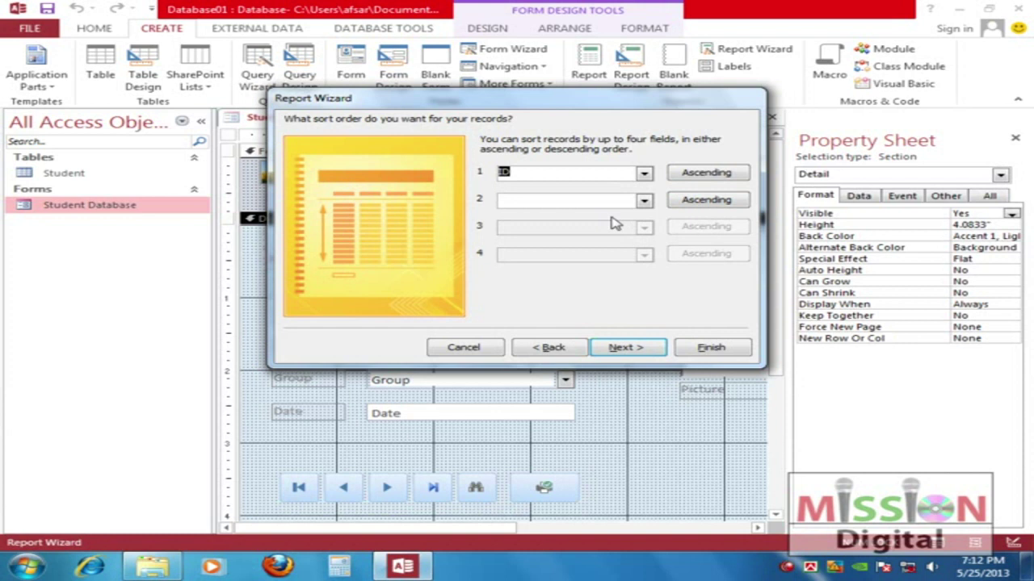
click(619, 348)
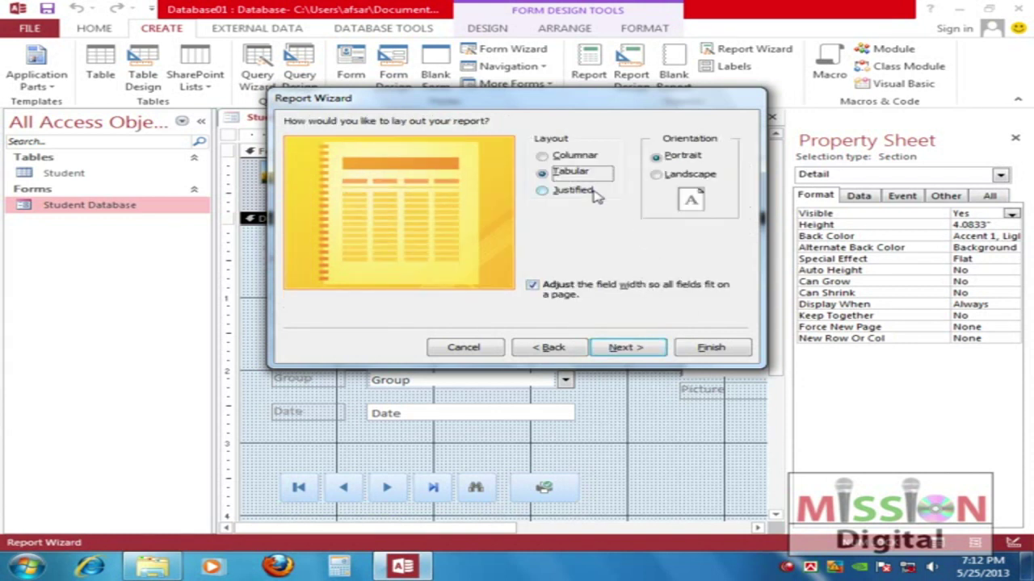
Give the report a Tabular layout in Landscape orientation and finish the wizard with the title Student and the preview option
click(559, 156)
click(561, 178)
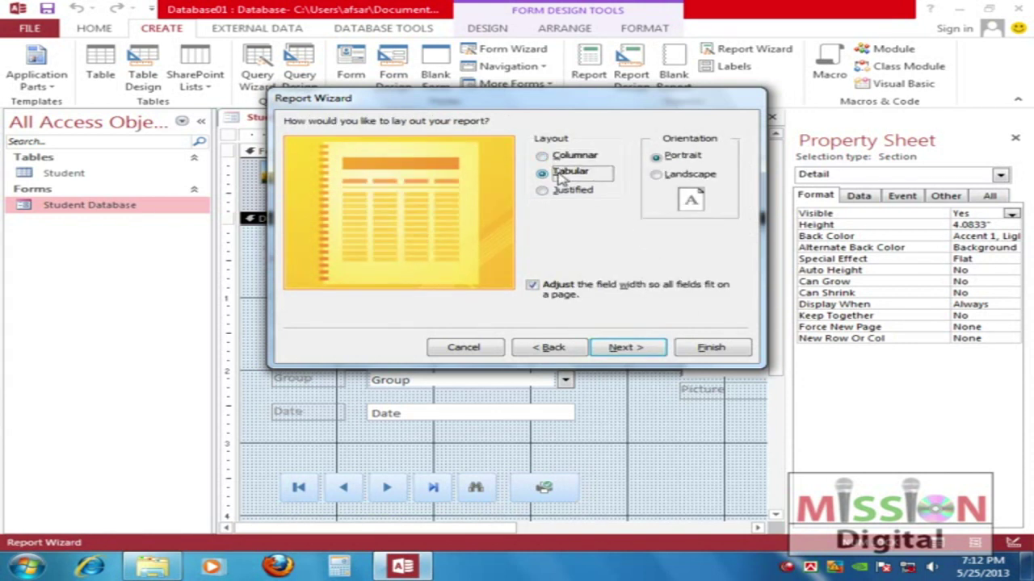
click(570, 199)
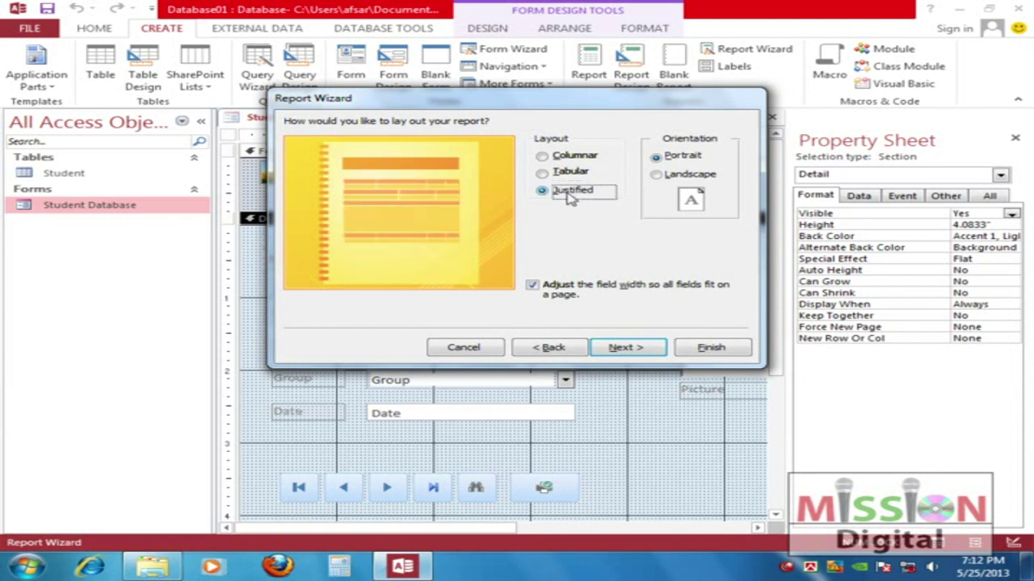
click(566, 173)
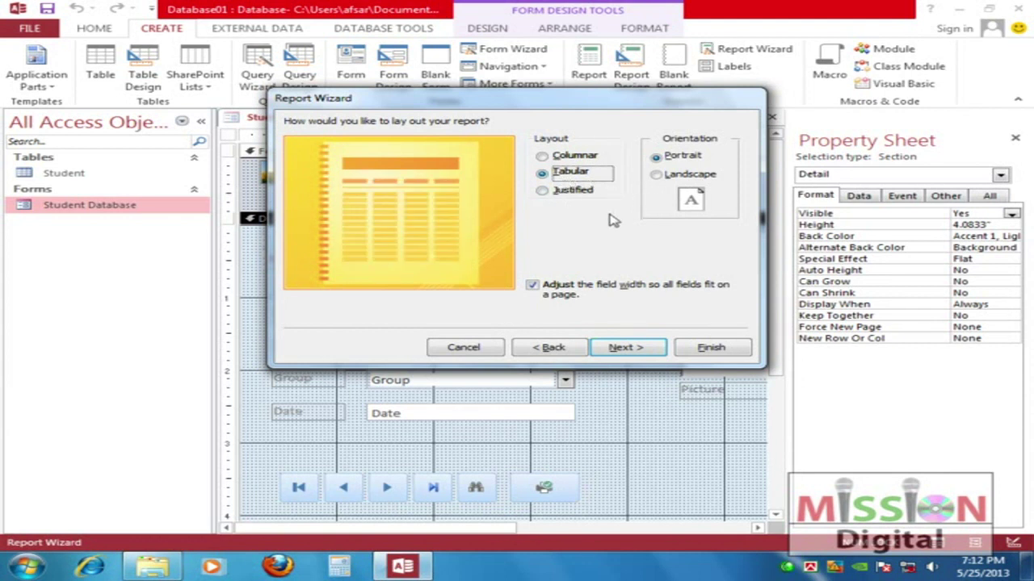
click(662, 179)
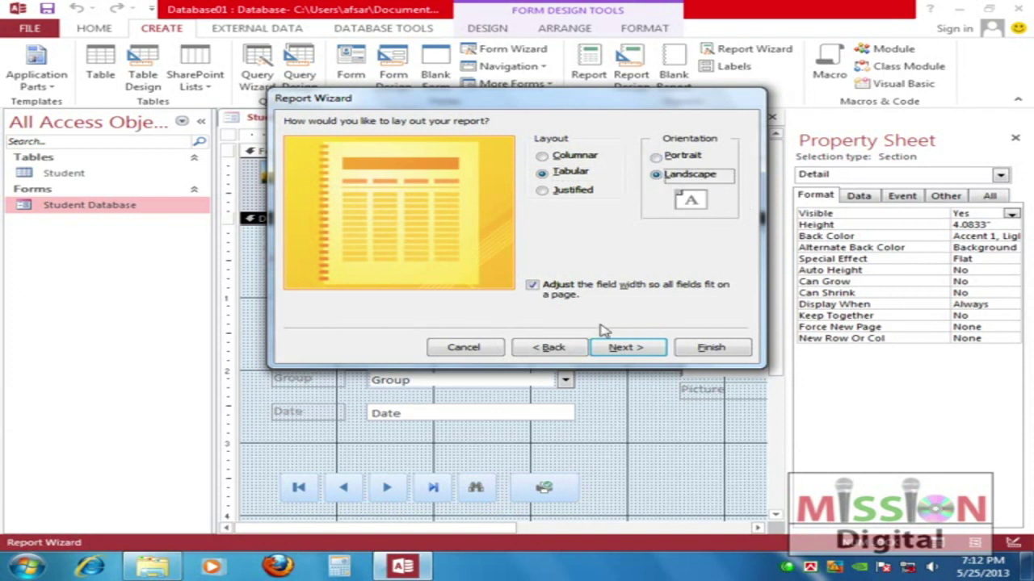
click(634, 350)
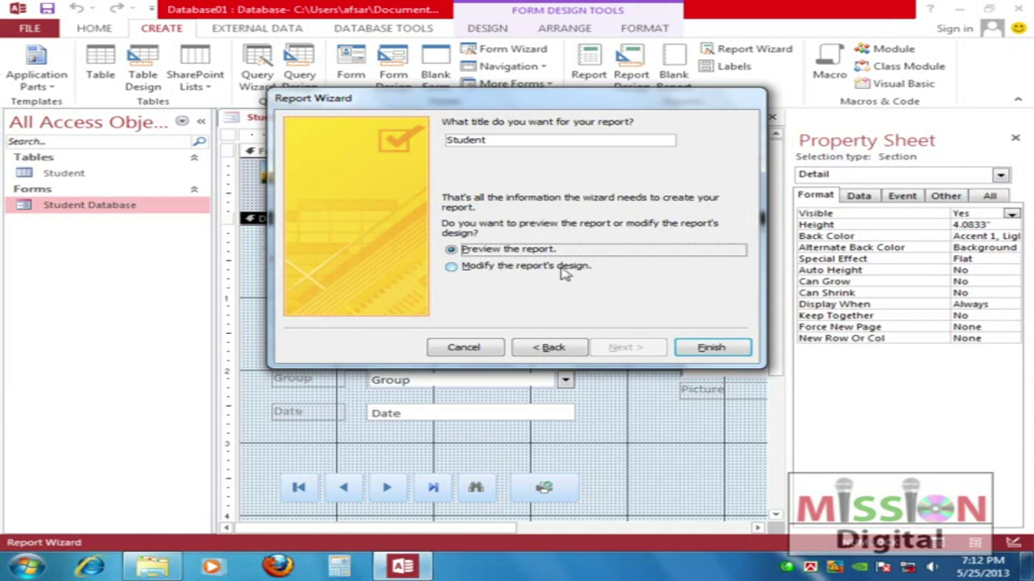
click(704, 348)
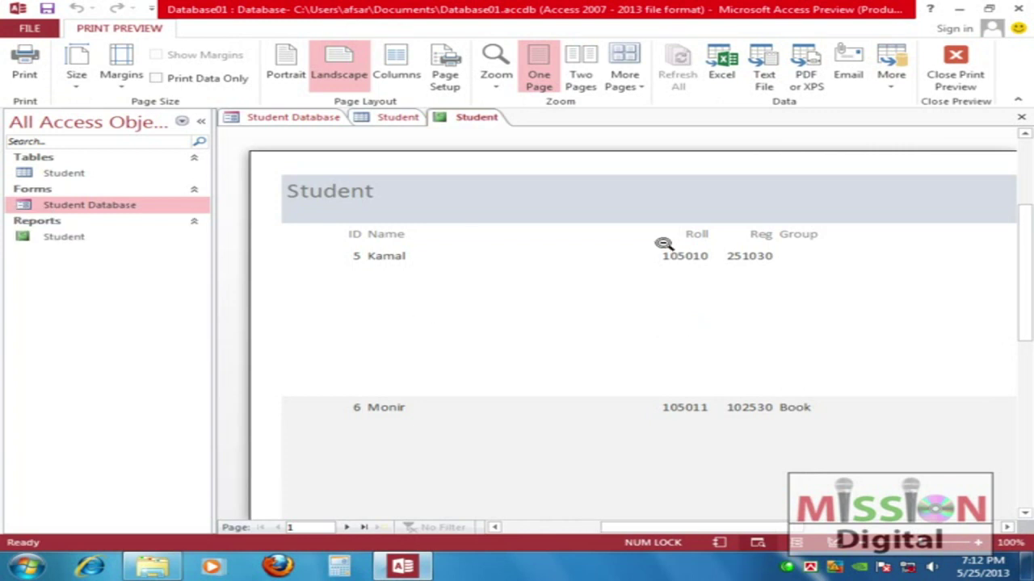
Examine how the columns and pictures of the Student report fit on both preview pages, and close the print preview
mouse_move(1022, 240)
mouse_down()
mouse_move(1022, 312)
mouse_move(1025, 224)
mouse_up()
mouse_move(685, 529)
mouse_down()
mouse_move(791, 529)
mouse_move(685, 531)
mouse_up()
drag(1025, 299, 1025, 373)
mouse_move(694, 531)
mouse_down()
mouse_move(844, 531)
mouse_move(613, 531)
mouse_move(718, 530)
mouse_move(690, 531)
mouse_up()
drag(1022, 351, 1017, 256)
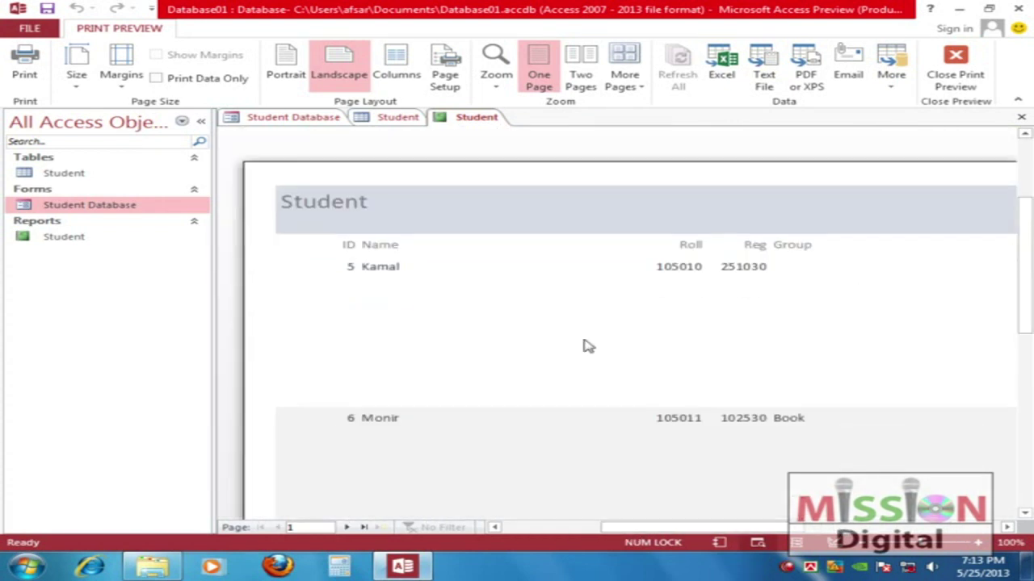
click(96, 241)
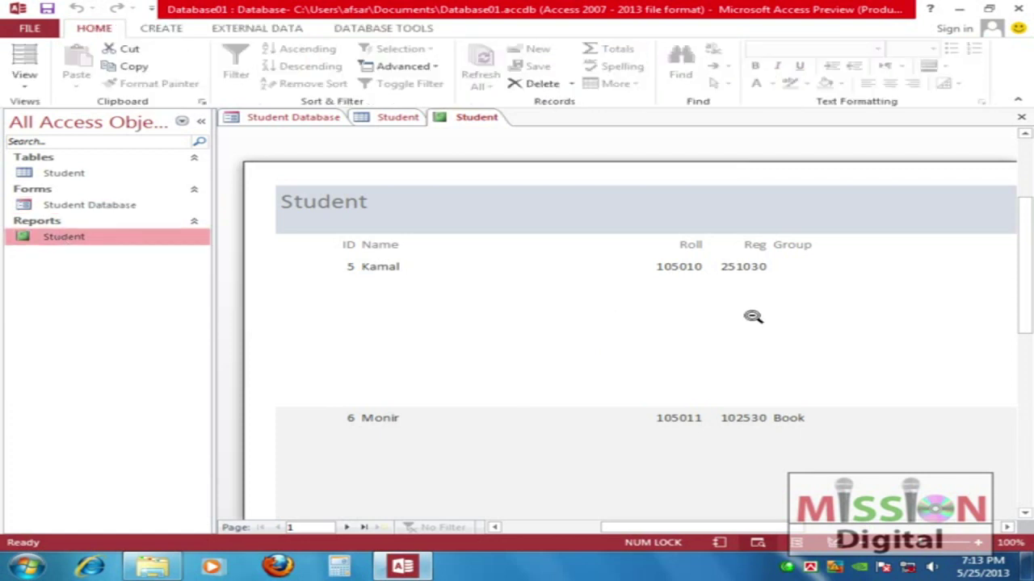
click(605, 298)
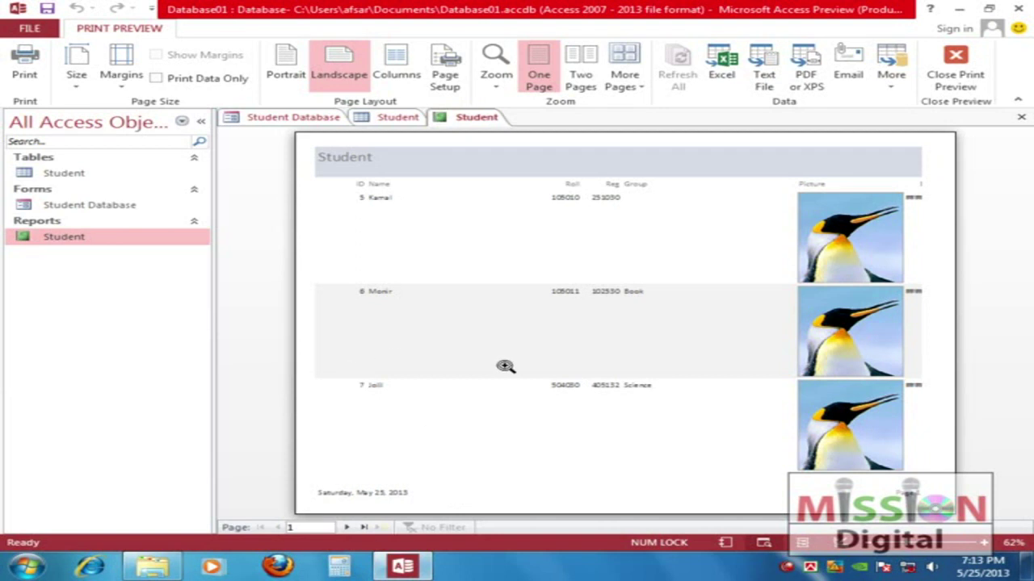
click(346, 528)
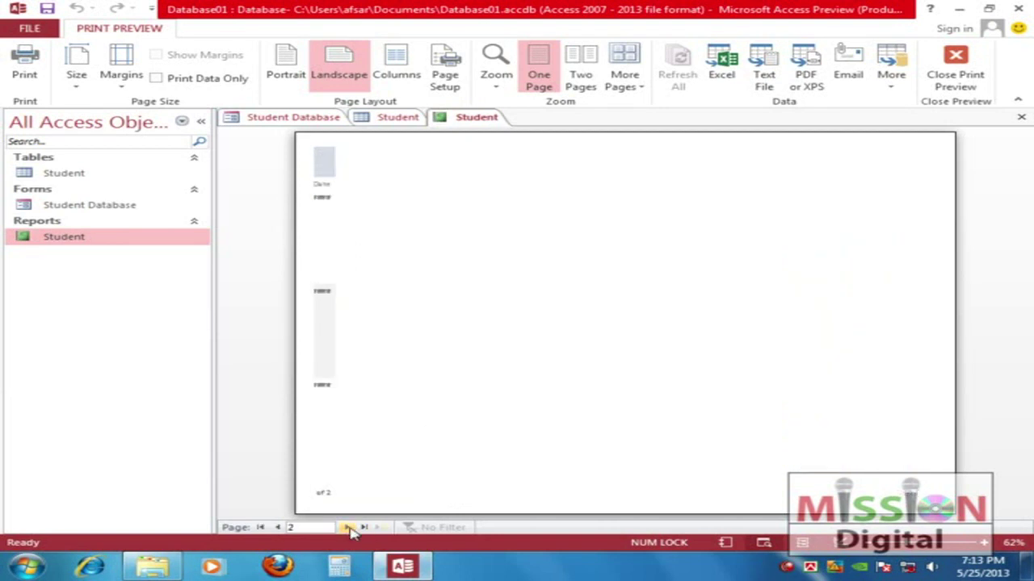
click(277, 527)
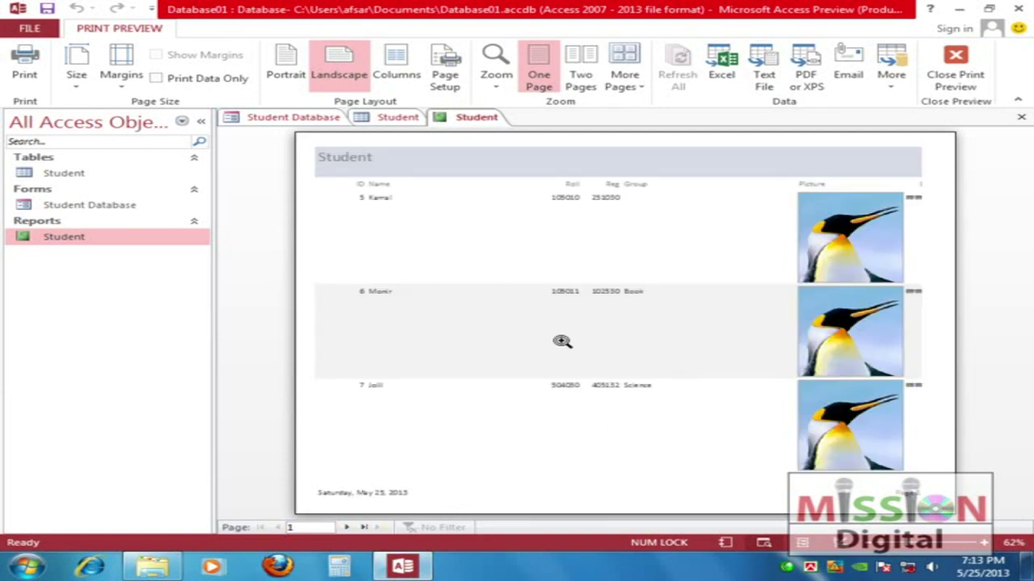
click(956, 75)
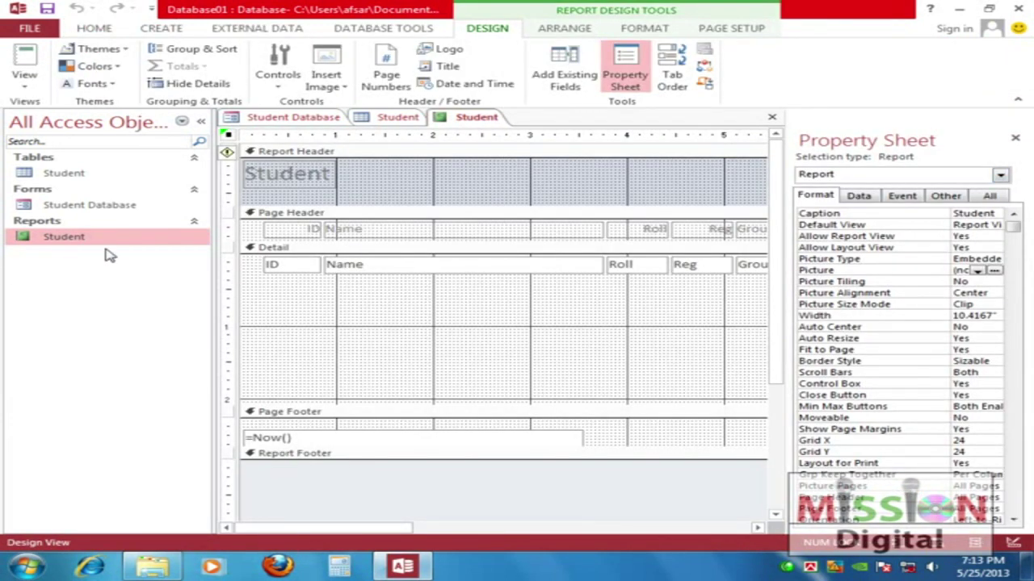
Open the Student report in Report View and look through its records
double_click(25, 235)
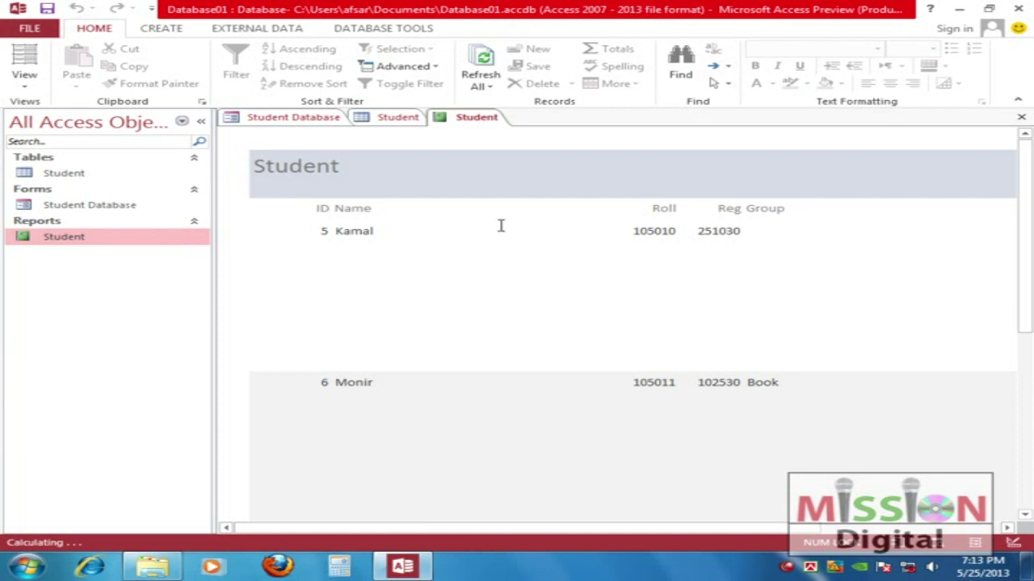
click(594, 285)
click(608, 204)
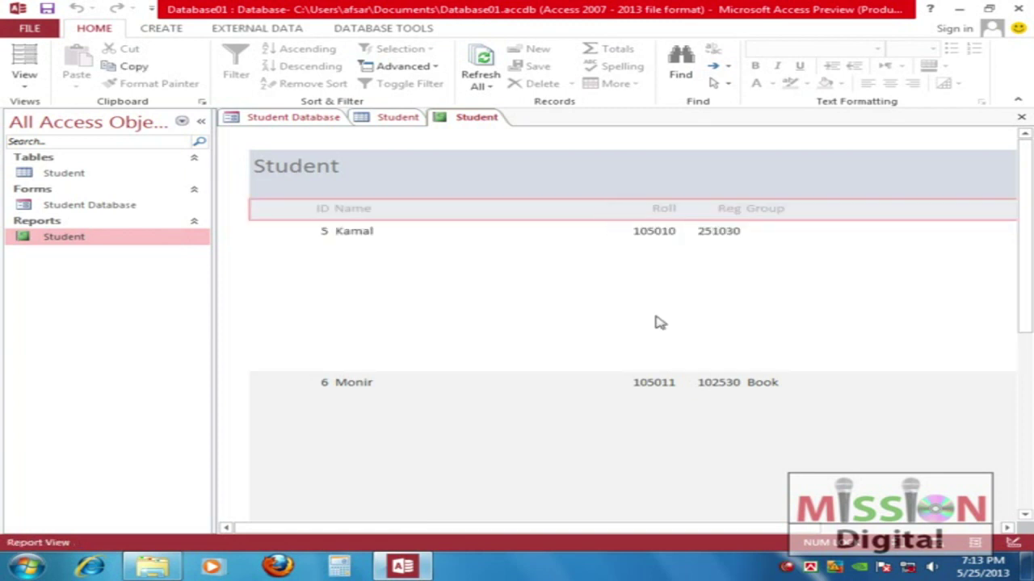
scroll(658, 321, down, 3)
scroll(653, 358, up, 3)
Open the Student report in Design View and swap the Date field and Picture frame in the Detail section so Date comes first
right_click(49, 237)
click(108, 278)
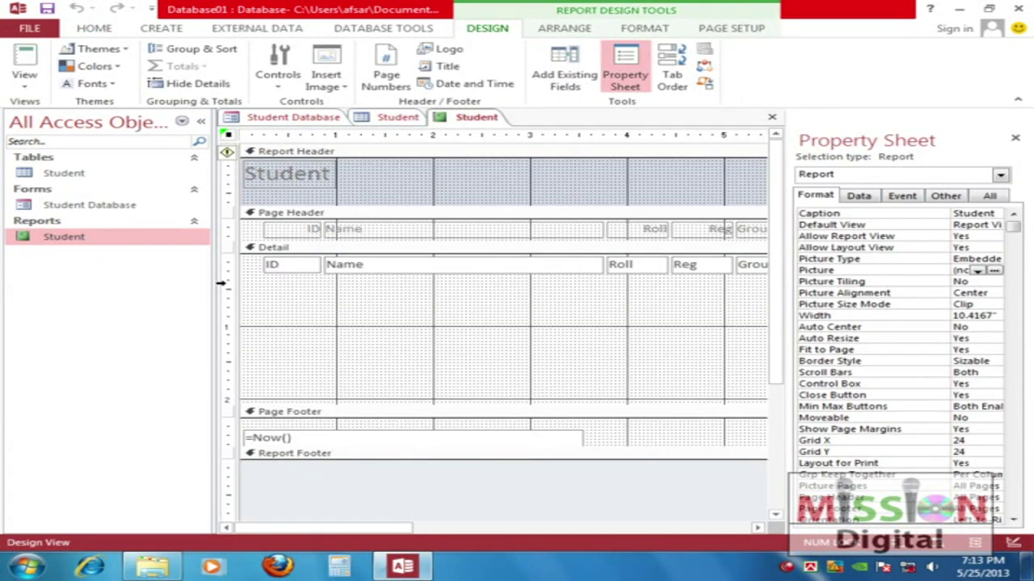
mouse_move(777, 269)
mouse_down()
mouse_move(777, 285)
mouse_move(777, 272)
mouse_up()
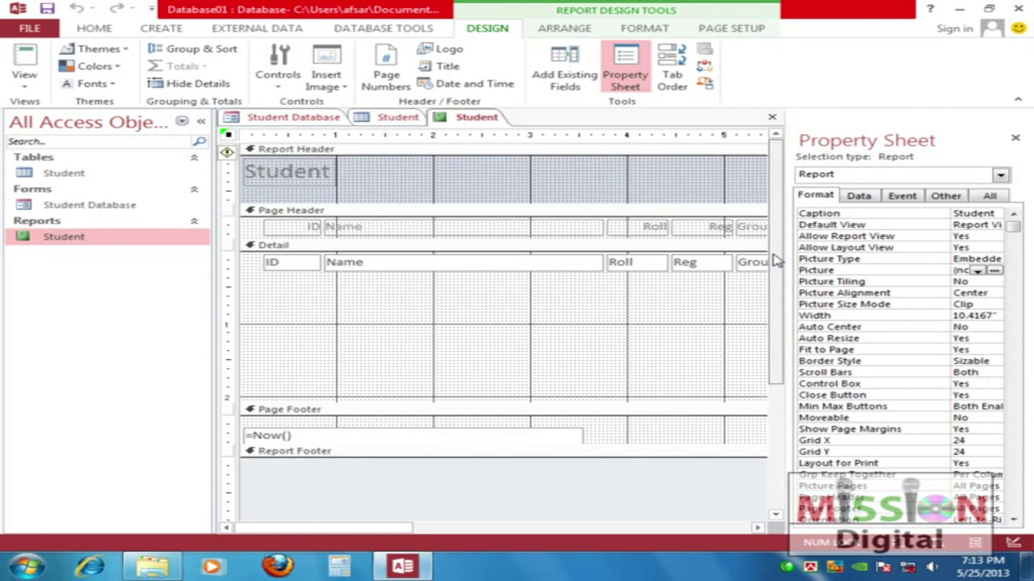
drag(387, 529, 647, 512)
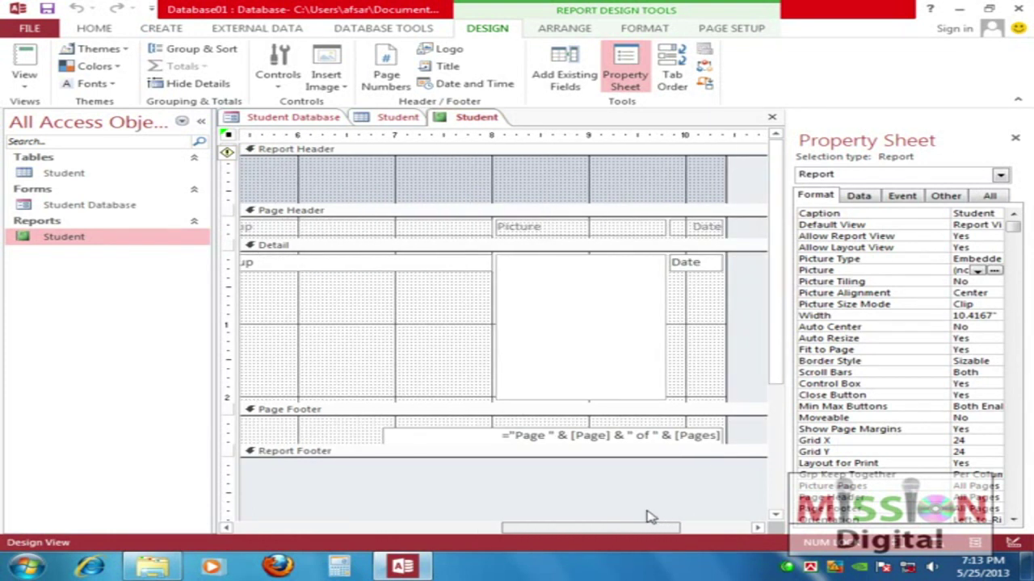
click(622, 295)
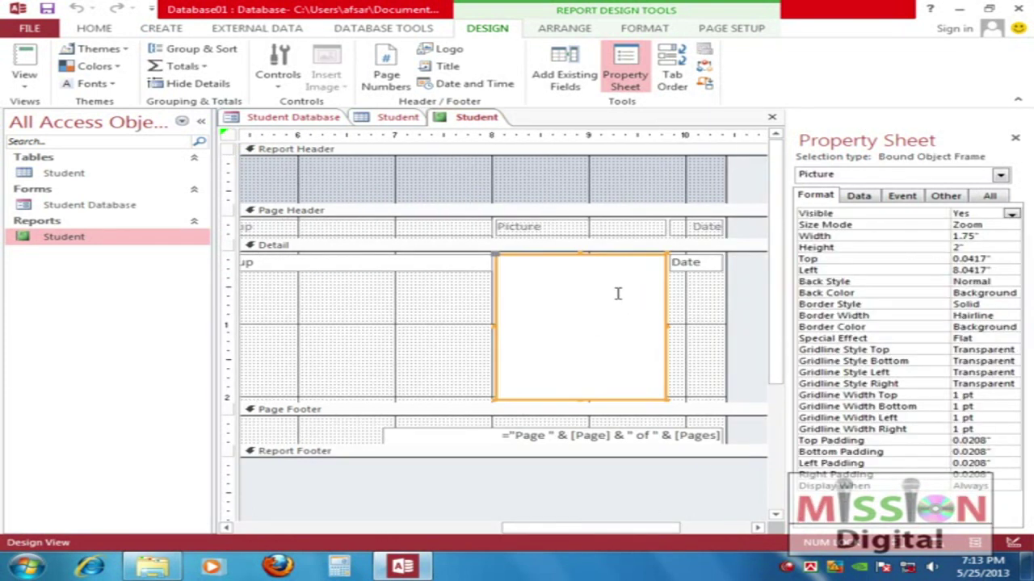
click(687, 270)
drag(687, 272, 453, 297)
click(664, 295)
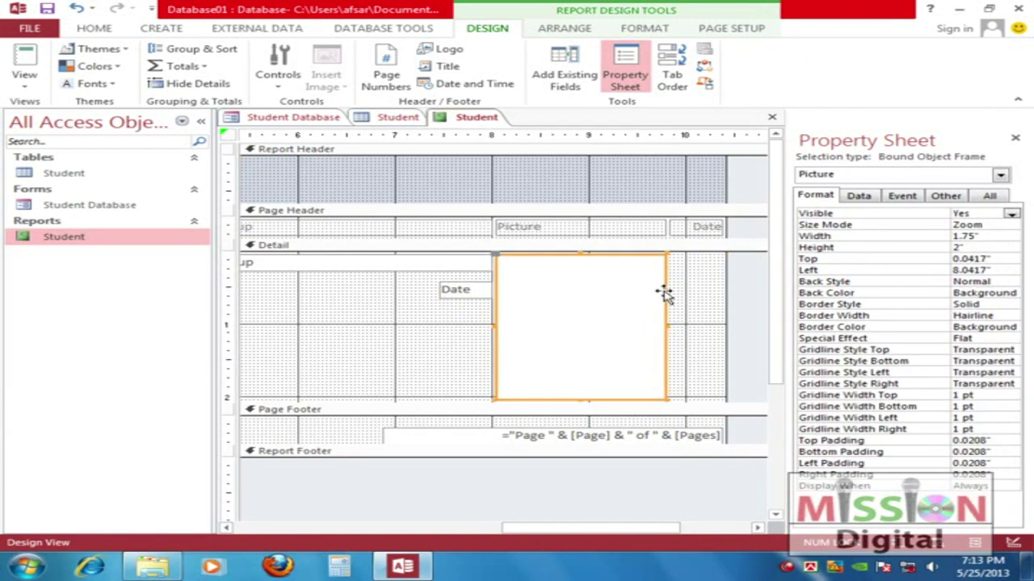
drag(665, 300, 722, 300)
drag(481, 291, 539, 259)
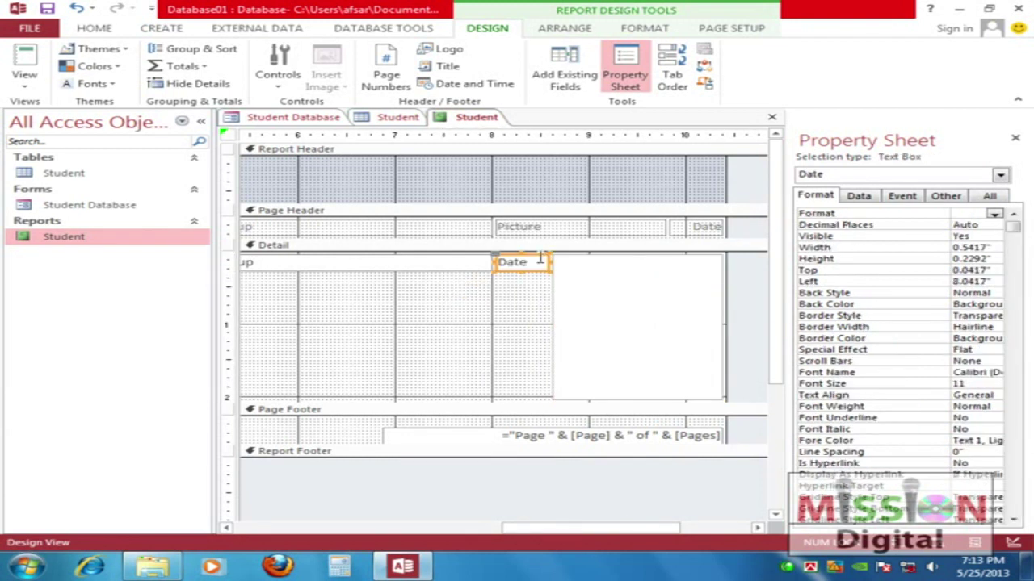
Swap the Date and Picture labels in the Page Header so each lines up with its field below
click(566, 234)
drag(590, 235, 546, 227)
click(707, 228)
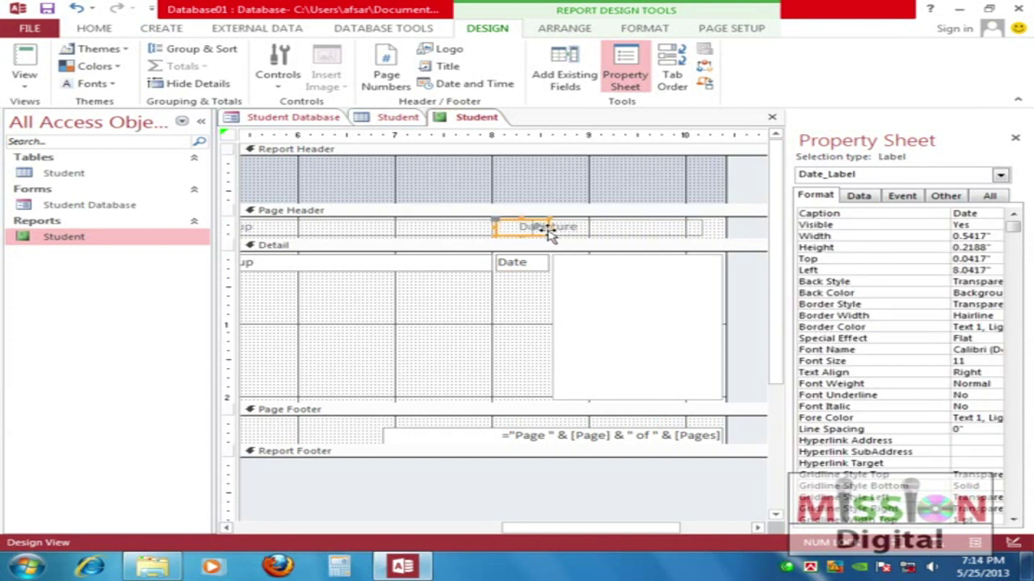
click(602, 235)
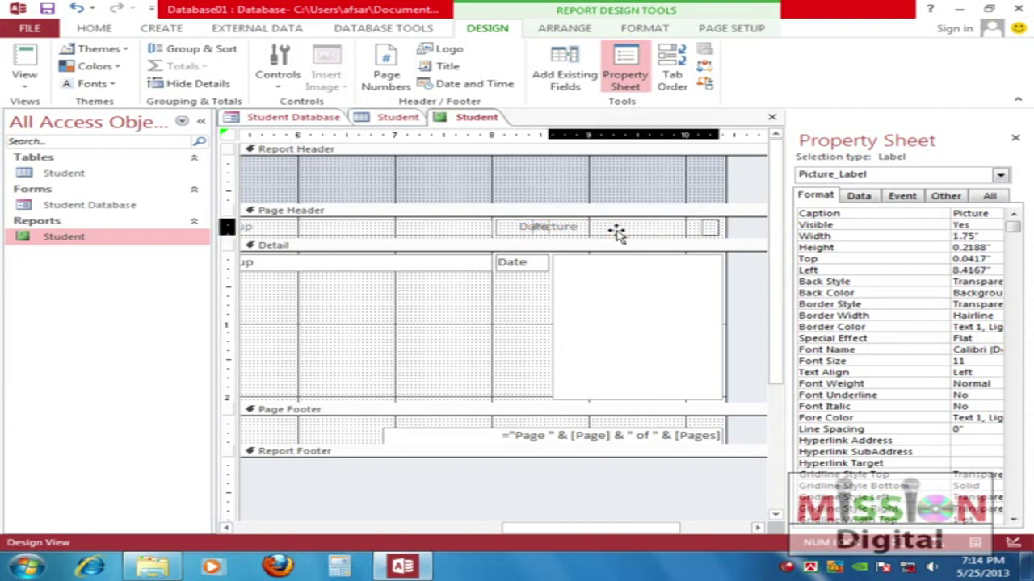
click(442, 332)
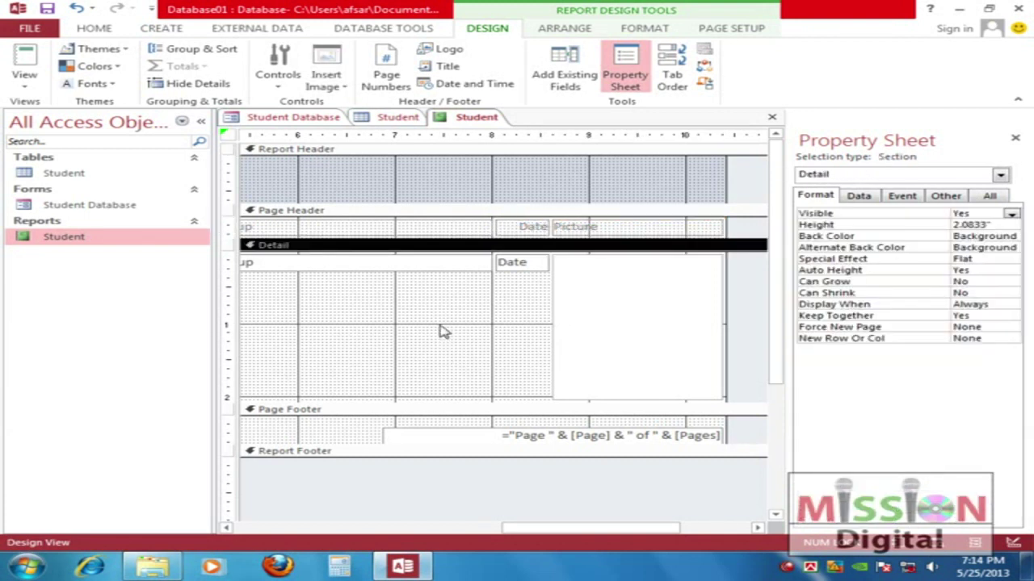
Reopen the rearranged Student report in Report View and check how its columns line up
drag(595, 533, 336, 533)
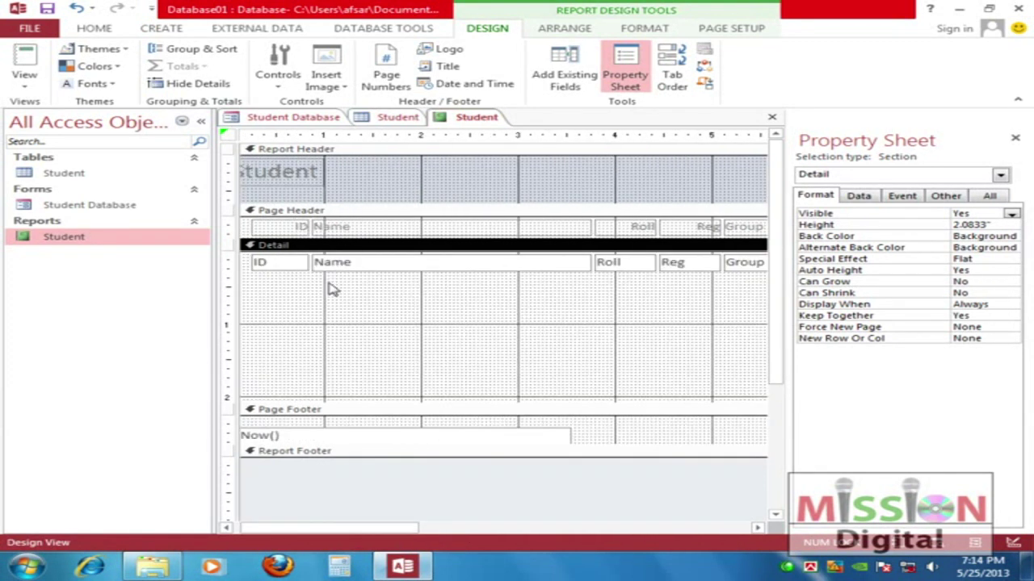
double_click(48, 236)
drag(1032, 179, 727, 312)
click(545, 266)
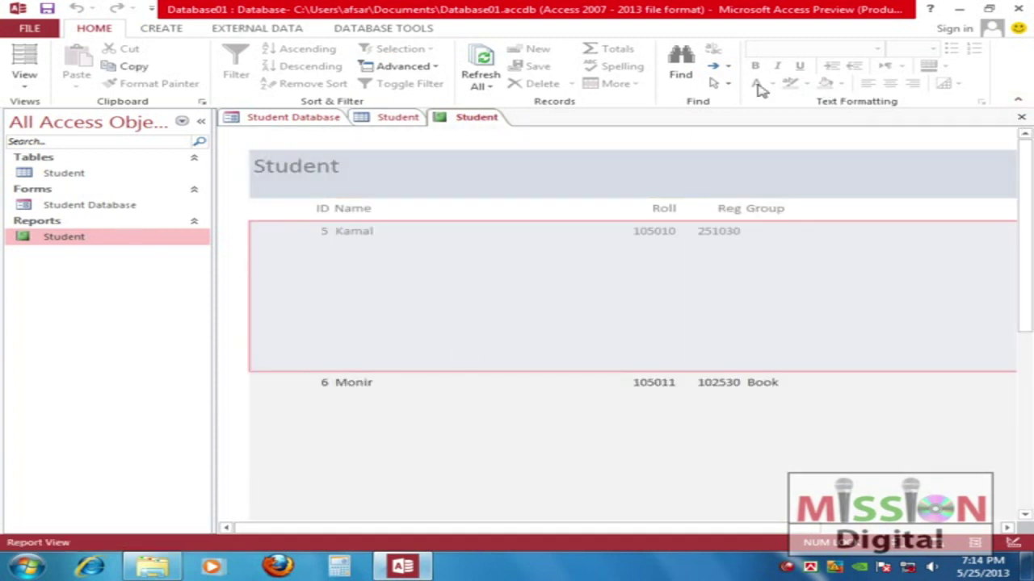
Try to delete the Student report while it is still open
click(160, 30)
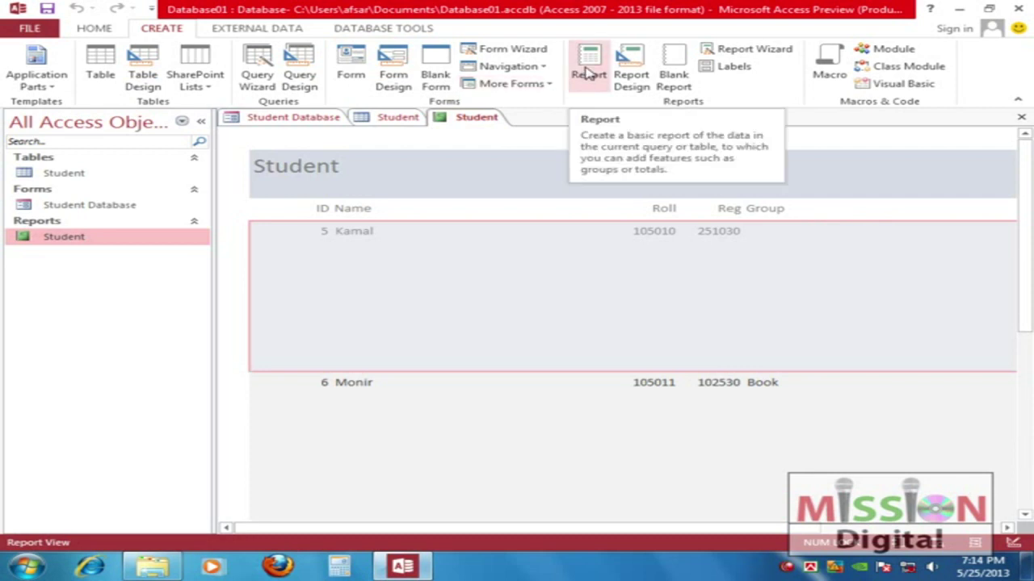
right_click(24, 238)
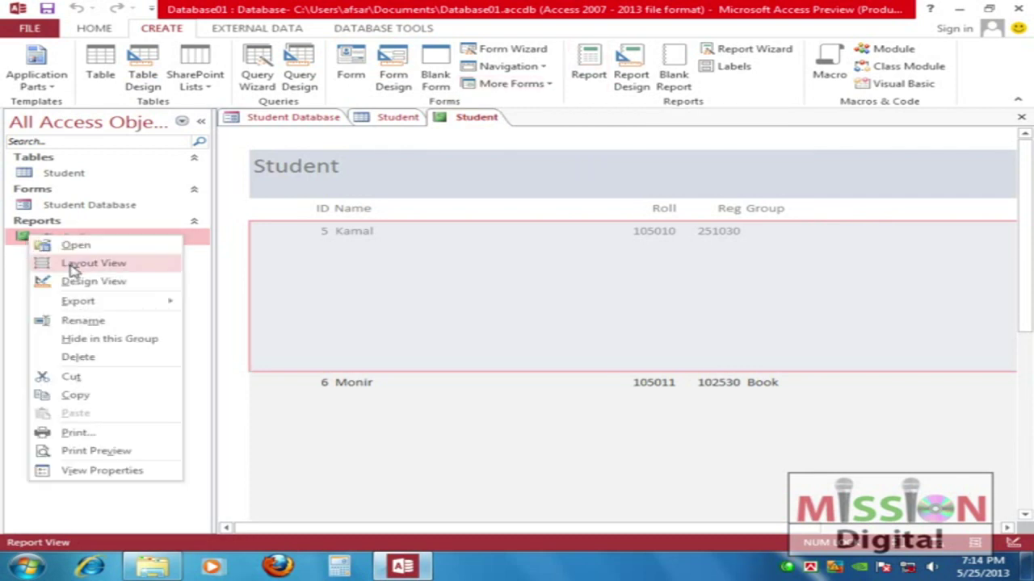
click(626, 313)
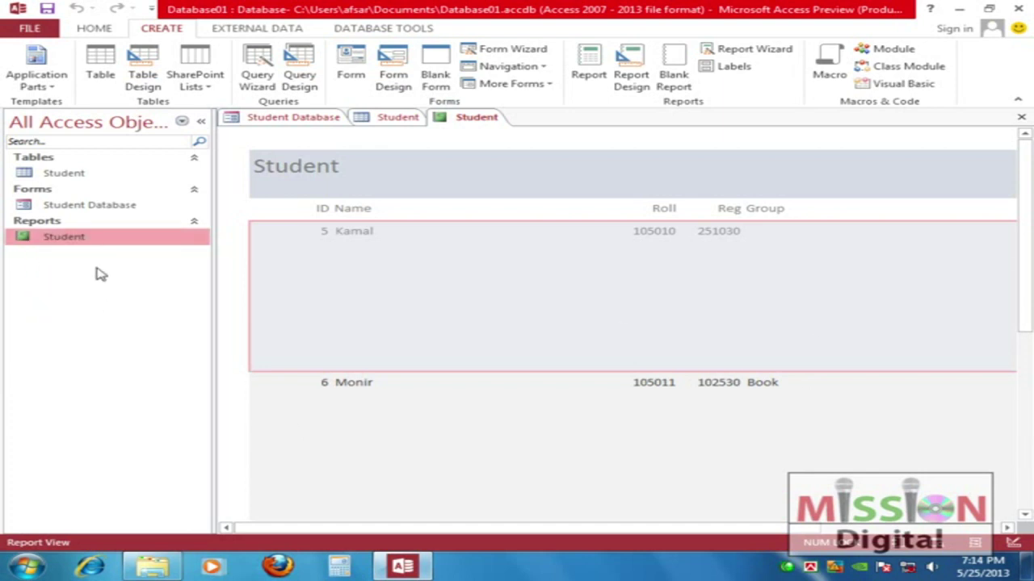
right_click(49, 242)
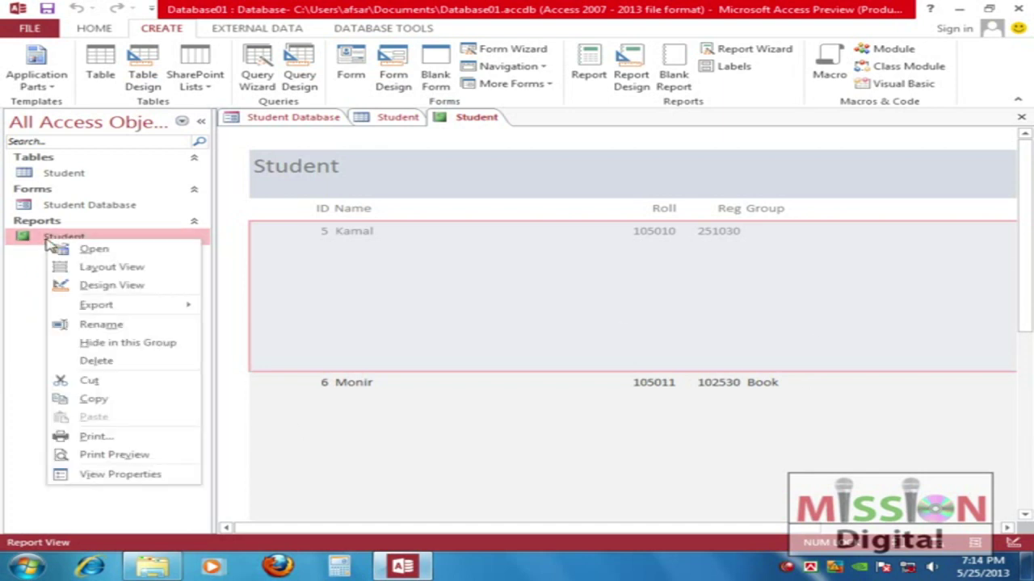
click(121, 361)
click(506, 329)
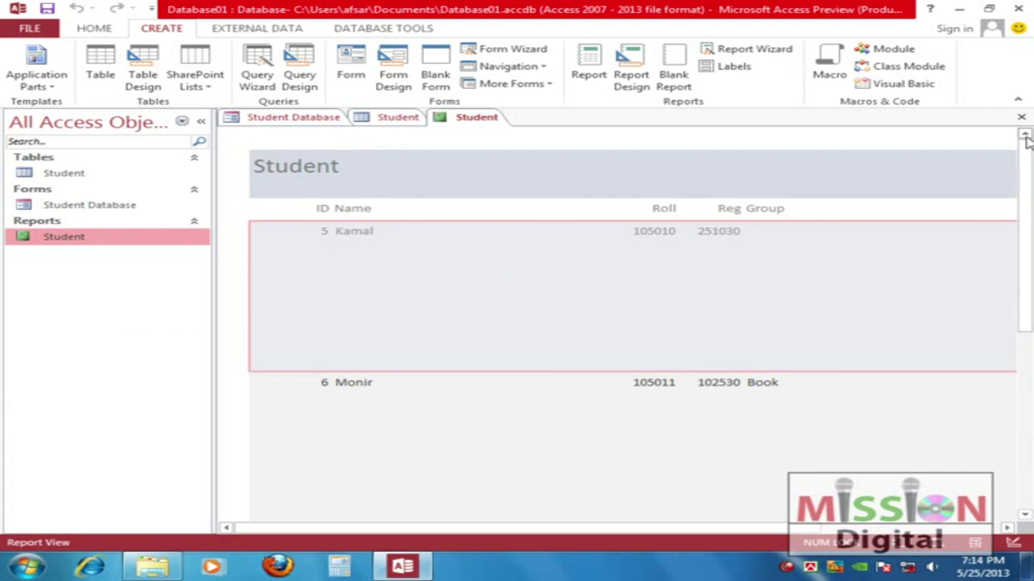
Close the Student report without saving its design changes and permanently delete it from the database
click(1021, 117)
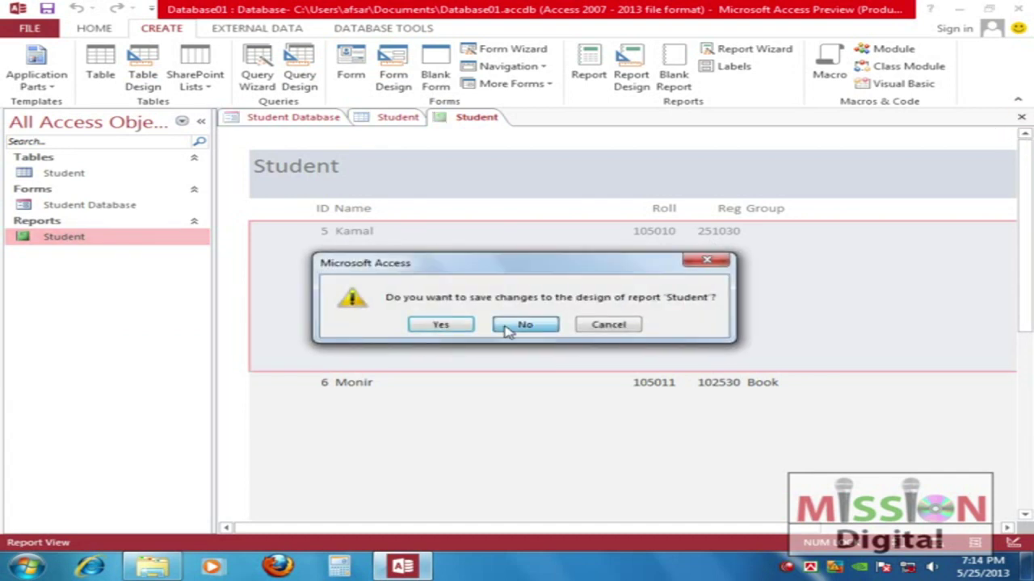
click(515, 325)
right_click(56, 236)
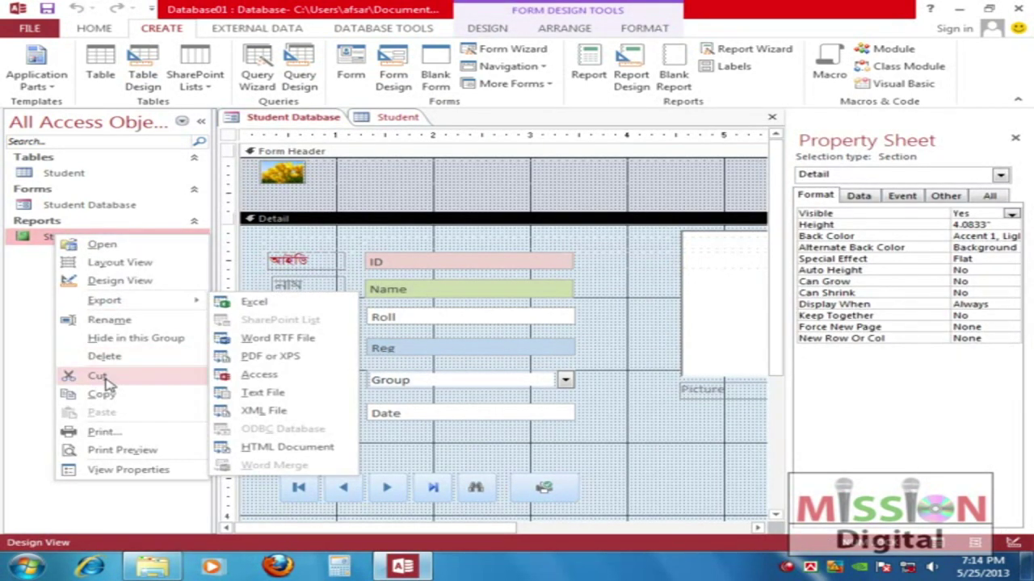
click(121, 358)
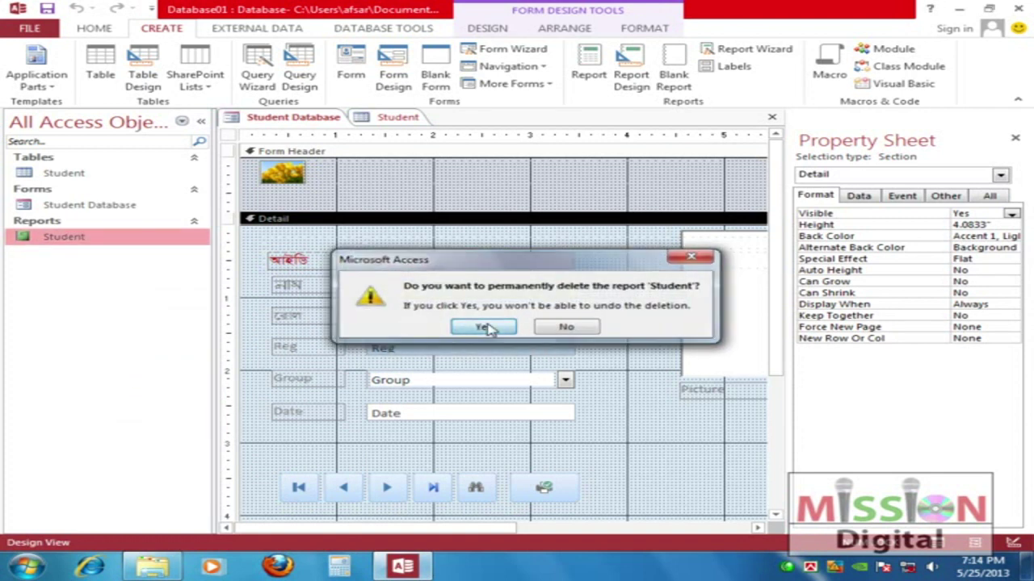
click(483, 327)
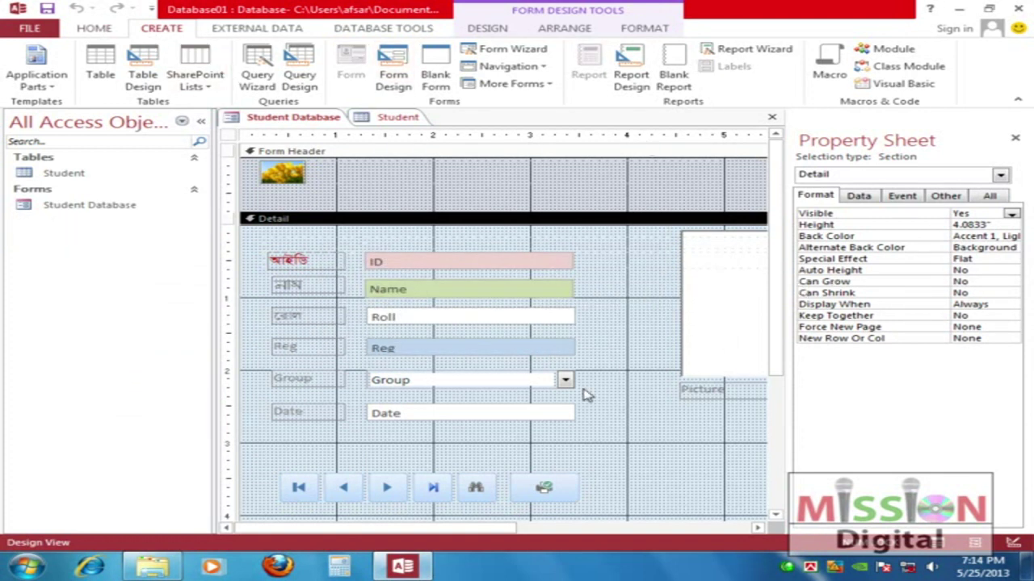
Draw a command button about 0.79 by 0.38 inches beside the form's print button, try the Preview Report action and cancel its wizard
scroll(782, 363, down, 1)
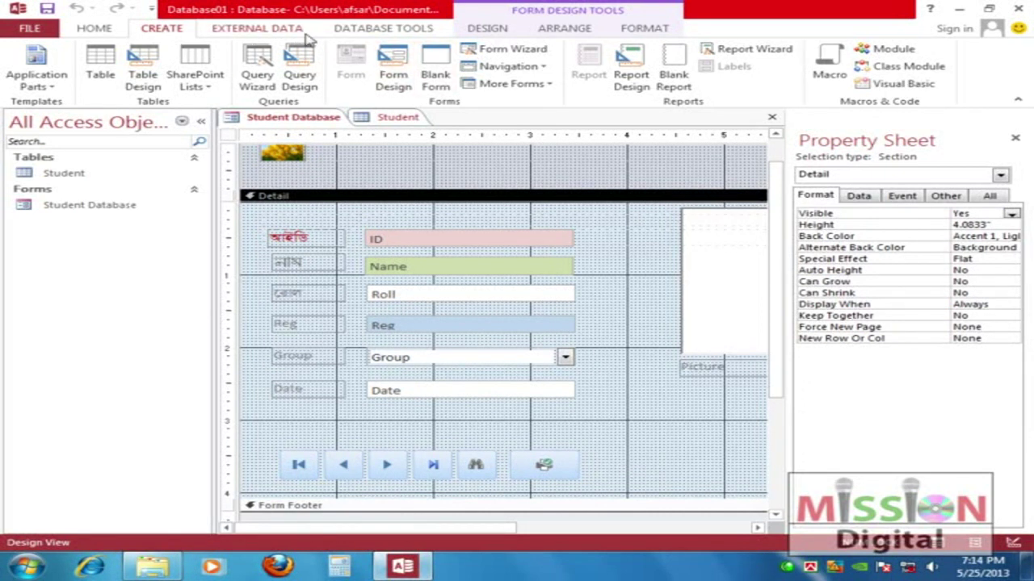
click(492, 30)
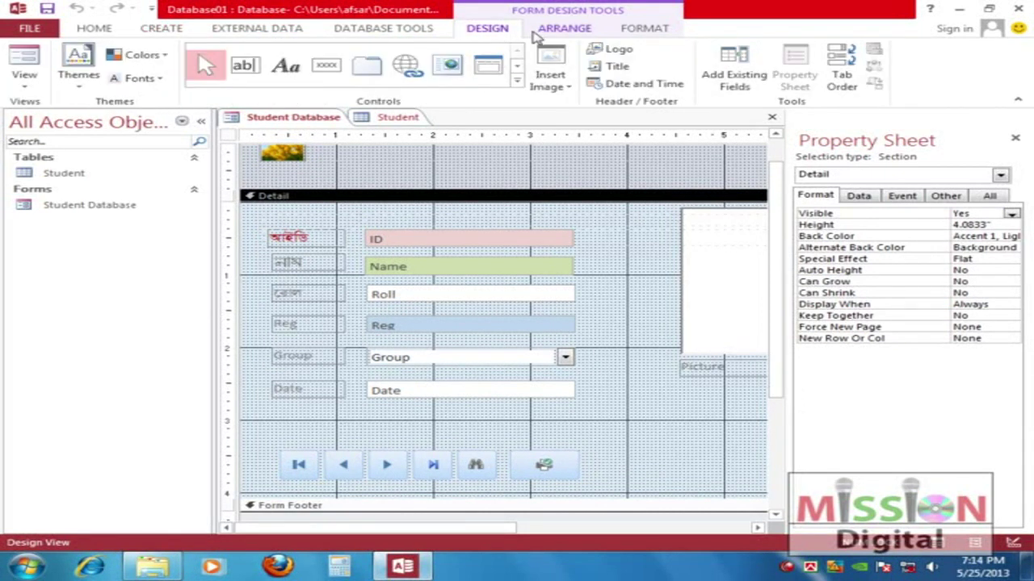
click(326, 65)
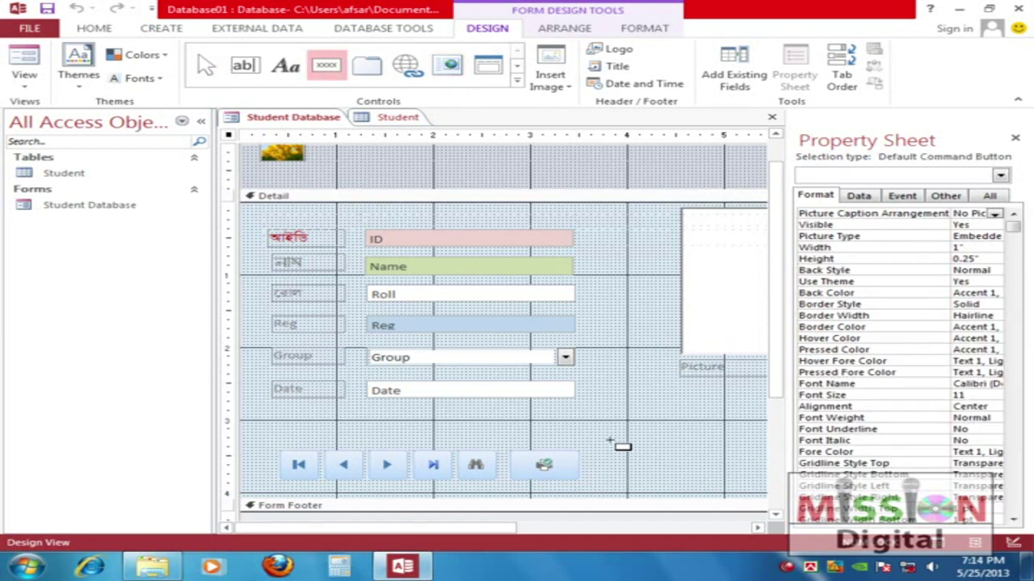
drag(595, 453, 671, 482)
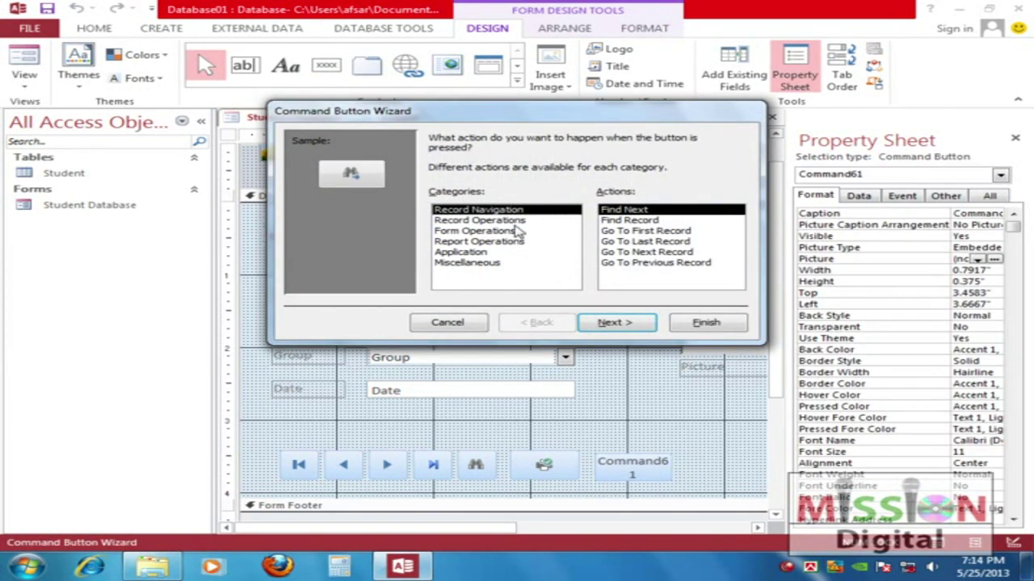
click(478, 242)
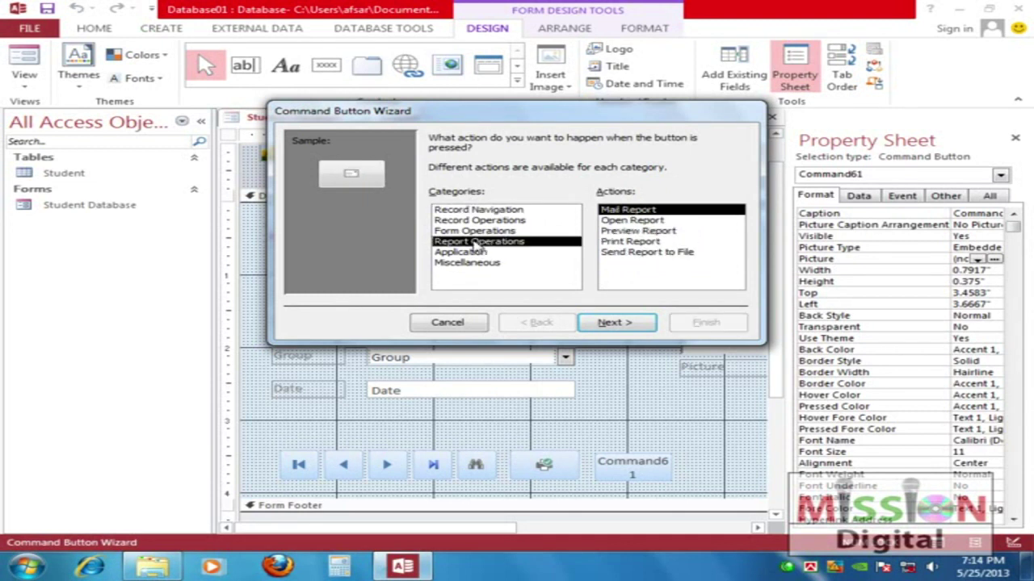
click(648, 220)
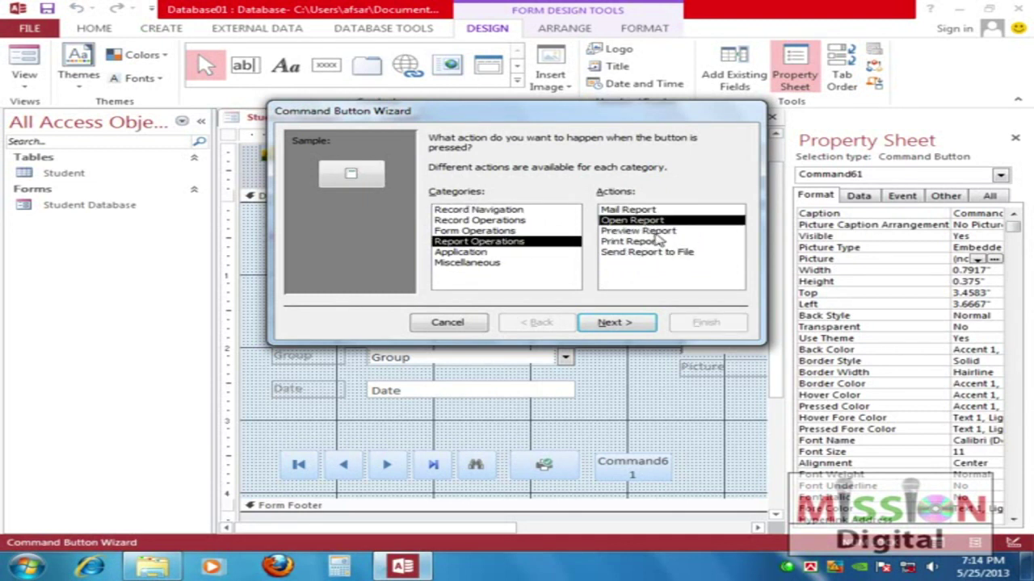
click(657, 232)
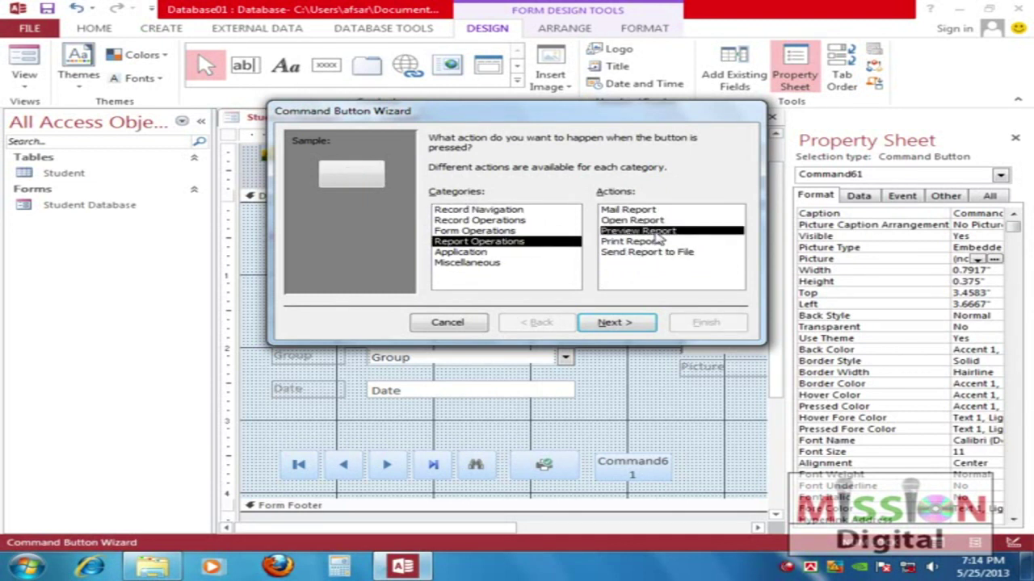
click(633, 323)
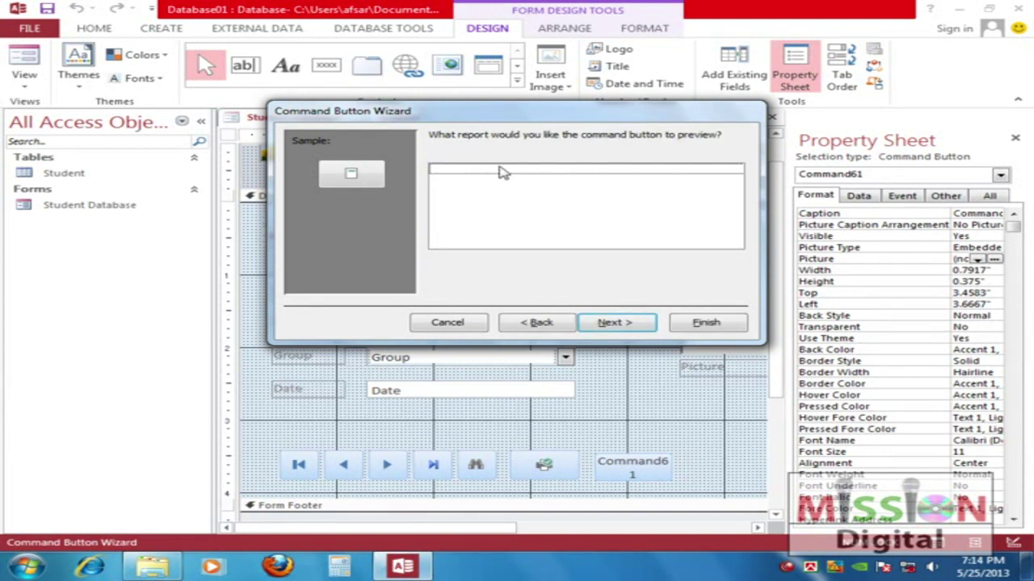
click(473, 327)
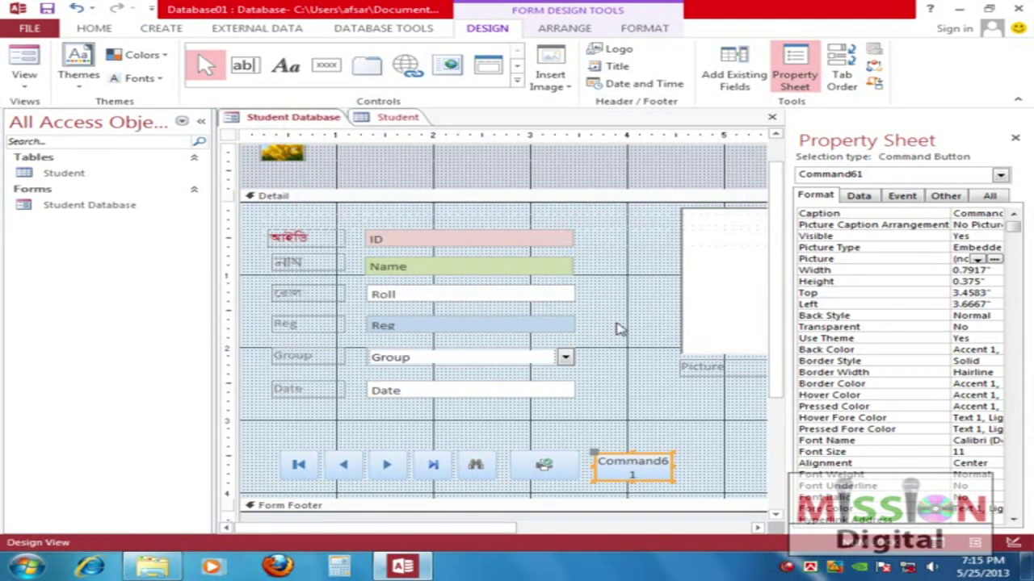
Create a report titled Student with the Report Wizard, using all fields of the Student table sorted ascending by ID, and preview it
click(157, 30)
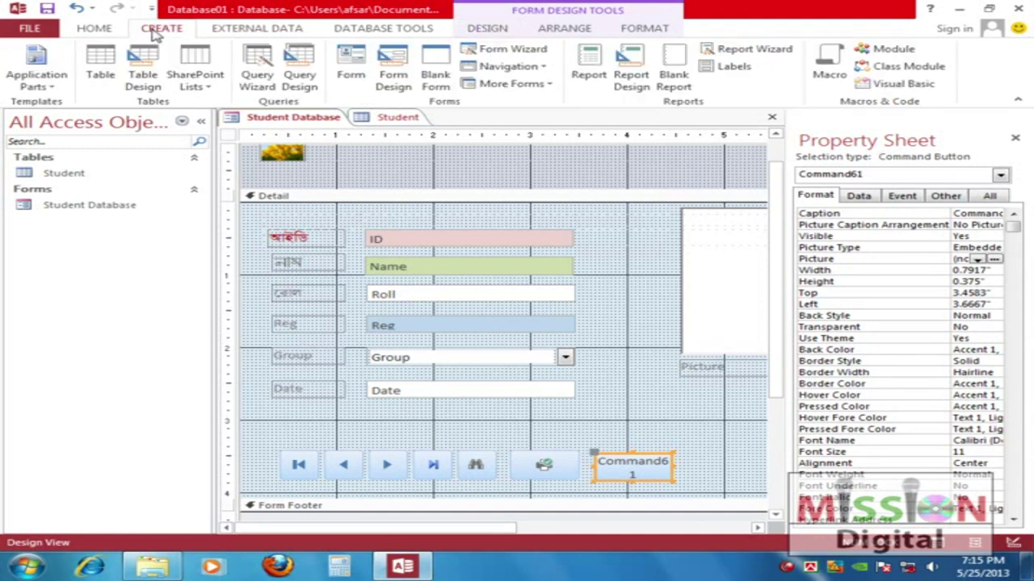
click(731, 49)
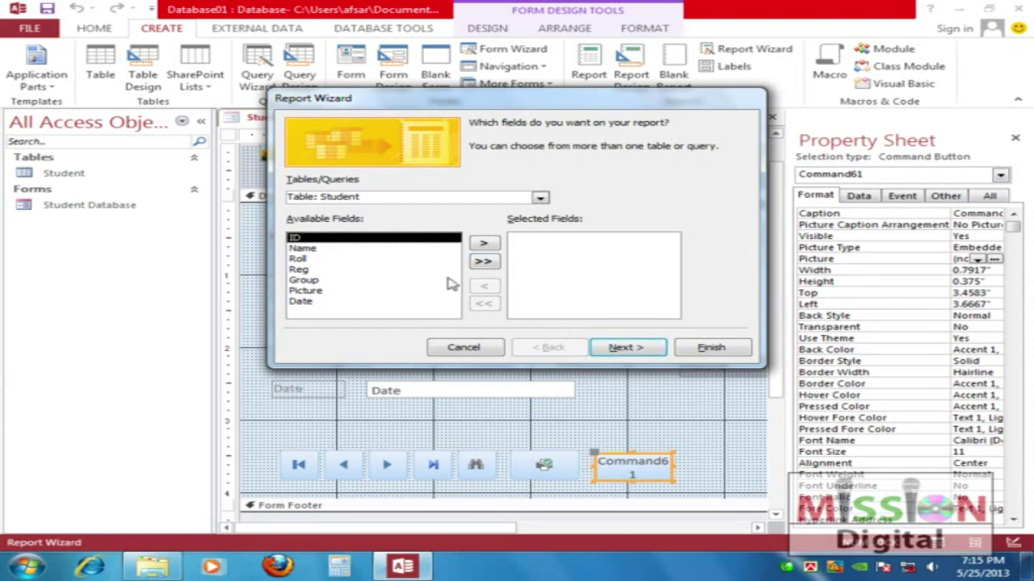
click(487, 263)
click(630, 349)
click(632, 350)
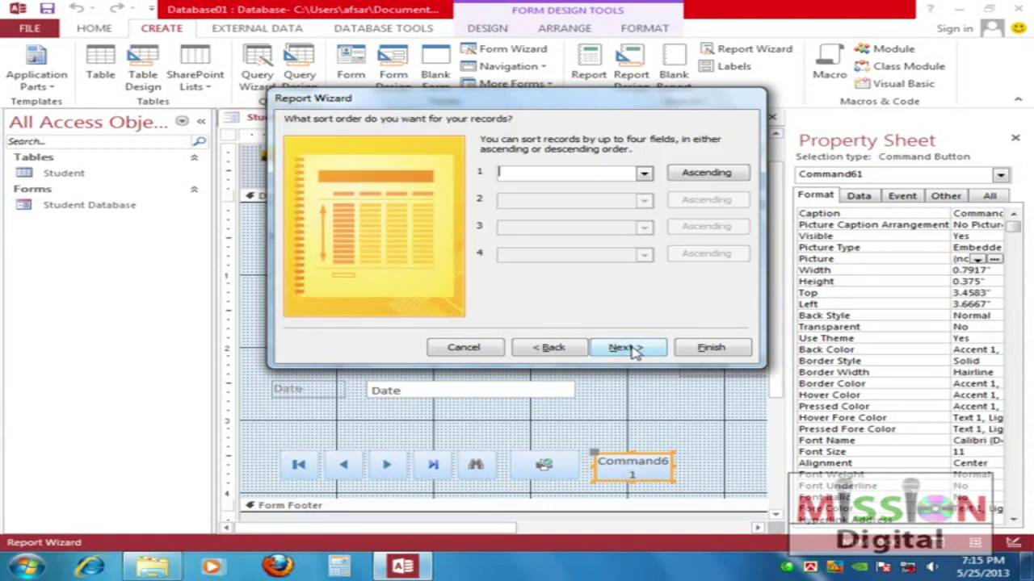
click(644, 173)
click(582, 198)
click(635, 347)
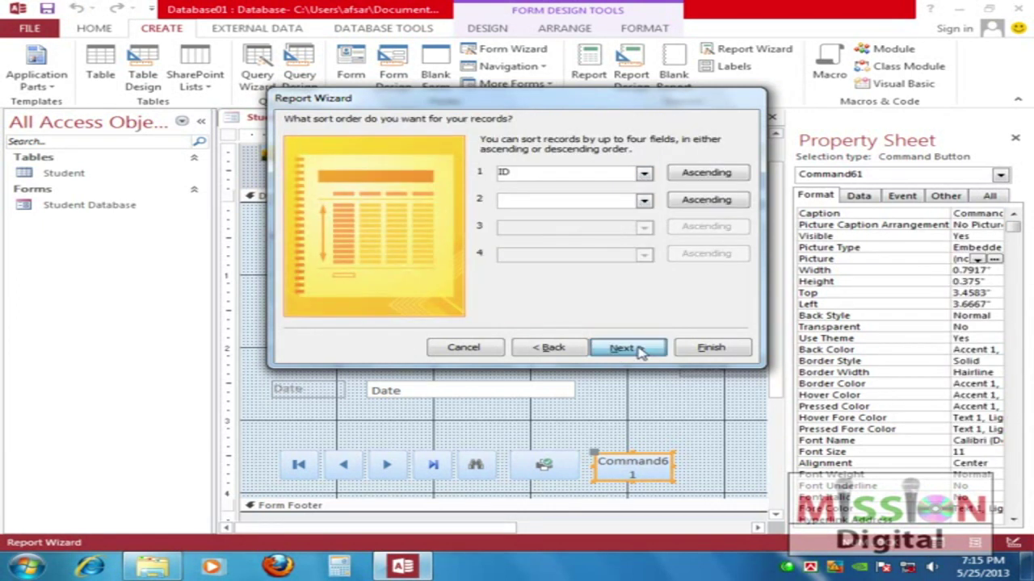
click(640, 350)
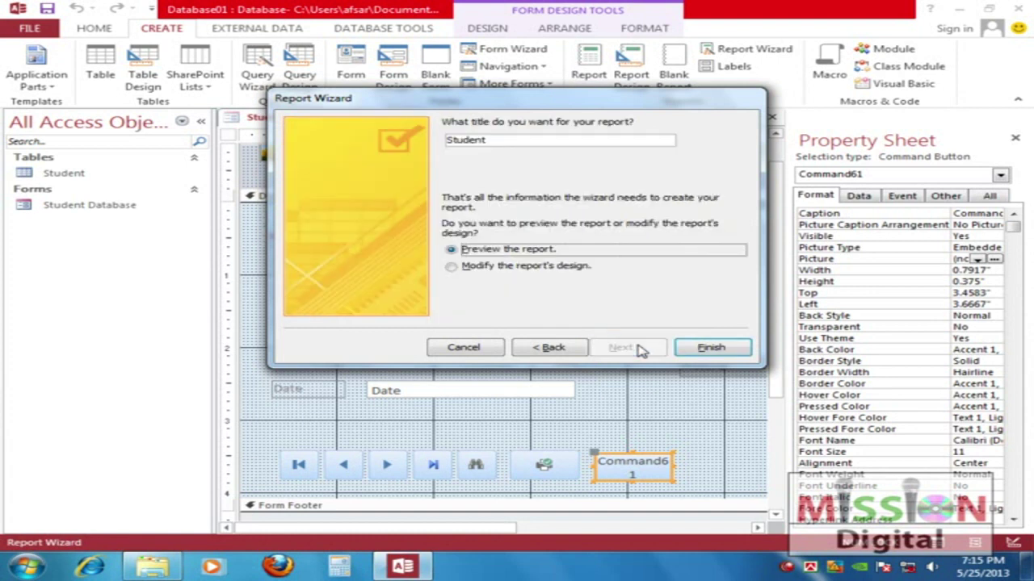
click(709, 348)
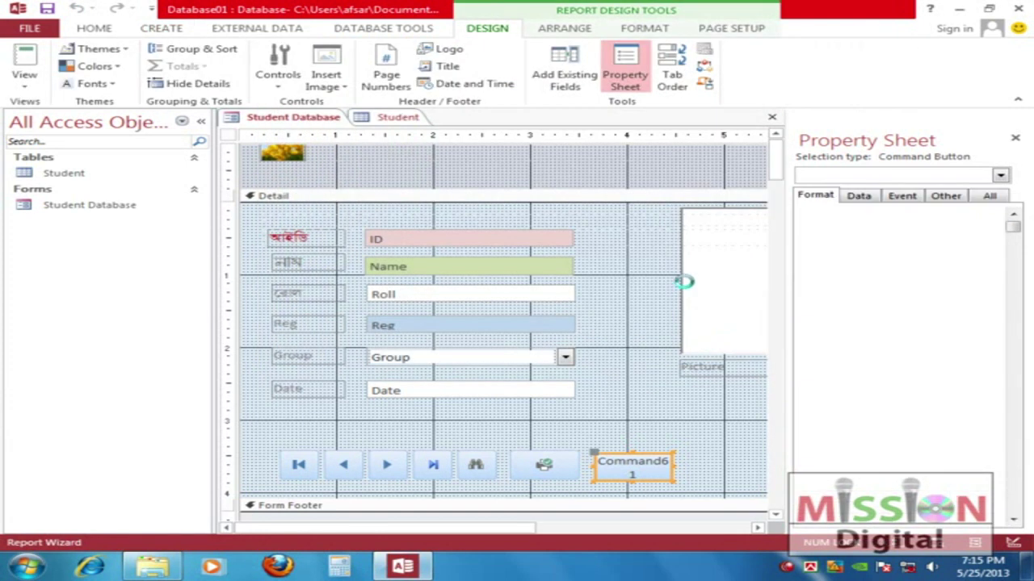
Examine the records and the full-page layout of the new Student report, and close the print preview
scroll(872, 315, down, 3)
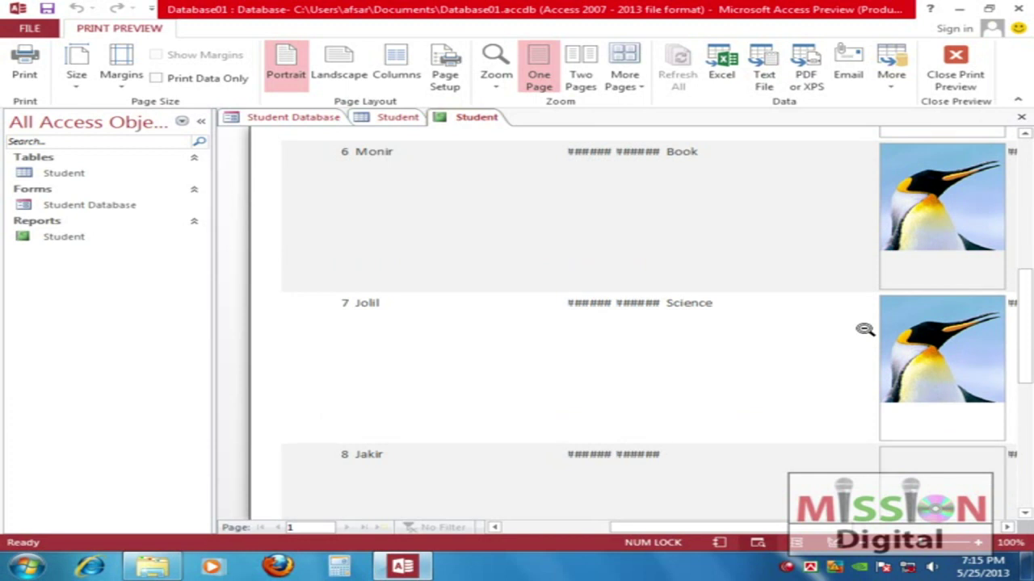
scroll(866, 340, up, 2)
scroll(866, 340, up, 2)
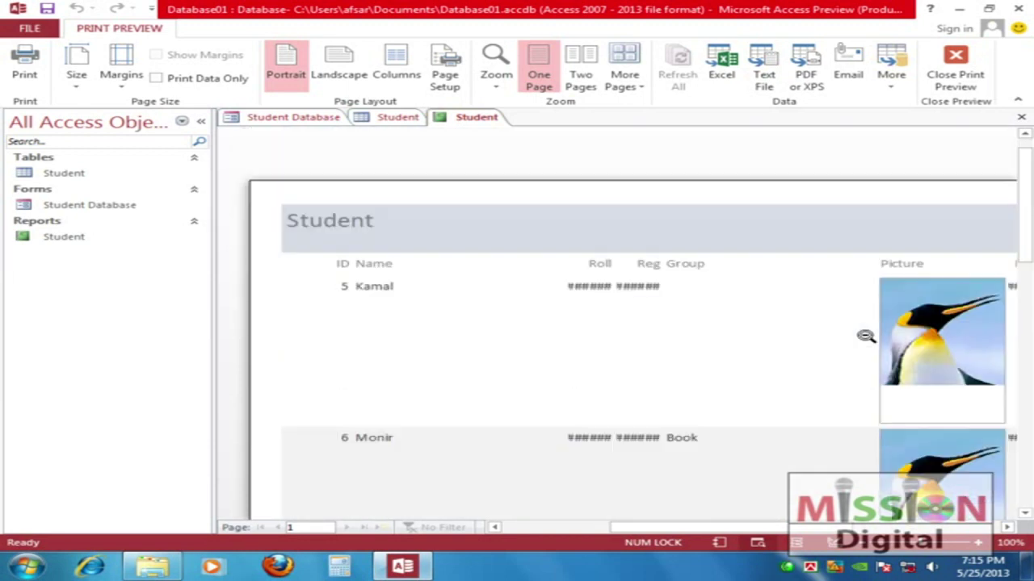
scroll(865, 339, down, 2)
scroll(865, 333, up, 2)
click(65, 237)
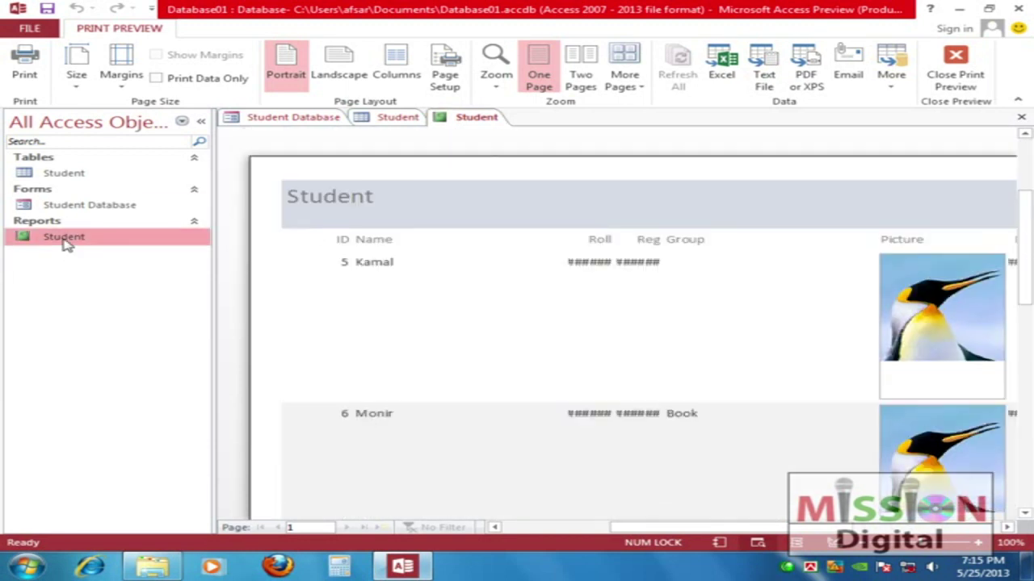
click(850, 232)
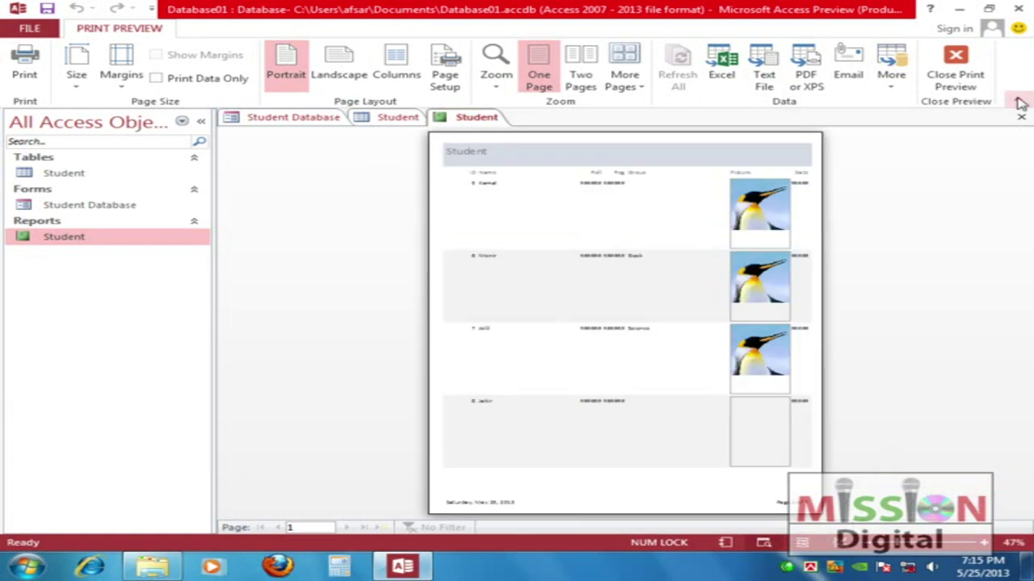
click(955, 71)
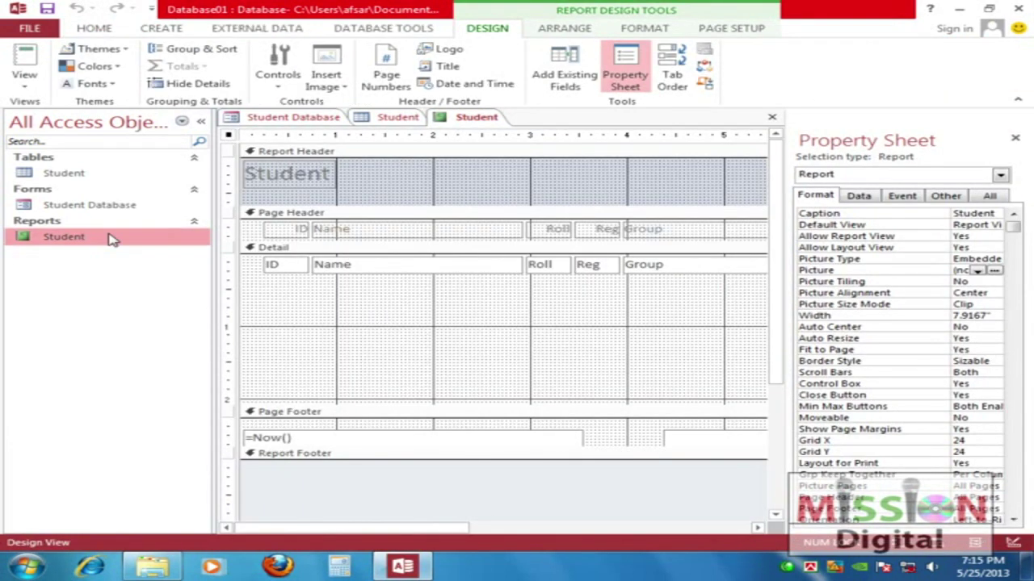
mouse_move(774, 281)
mouse_down()
mouse_move(775, 335)
mouse_move(775, 283)
mouse_up()
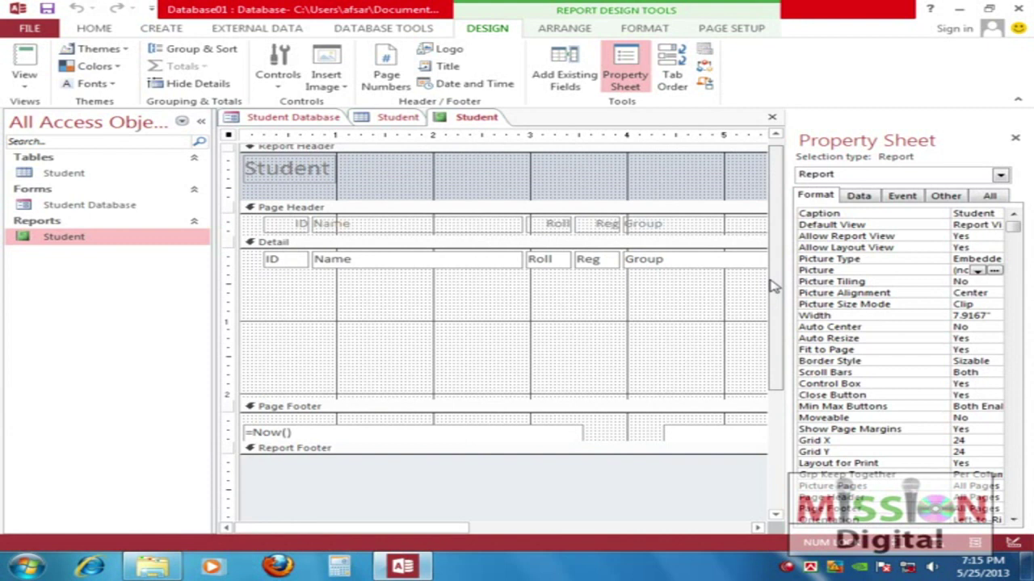
Check the Student Database form in Form View and return it to Design View
double_click(91, 204)
right_click(77, 206)
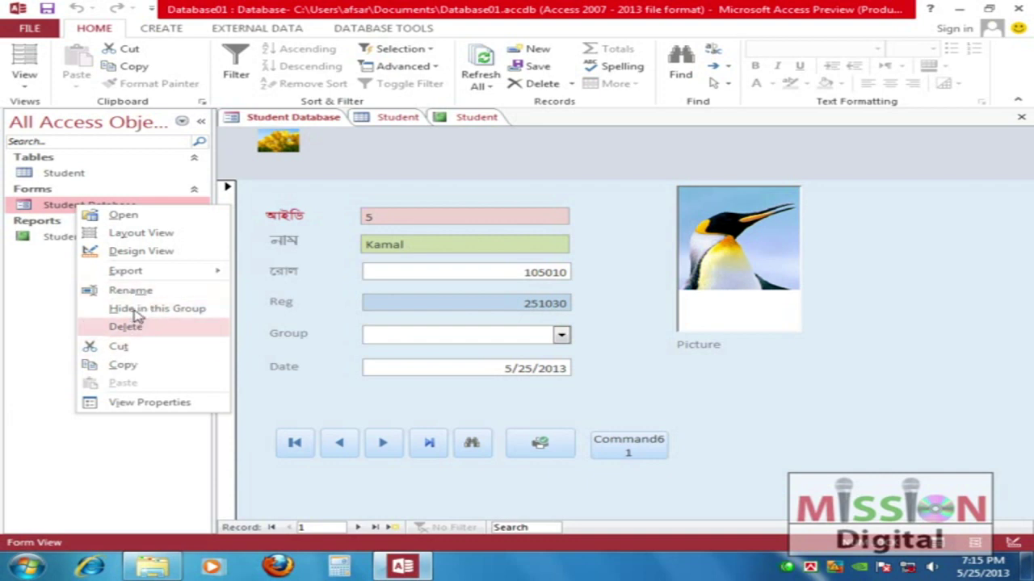
click(136, 251)
click(632, 489)
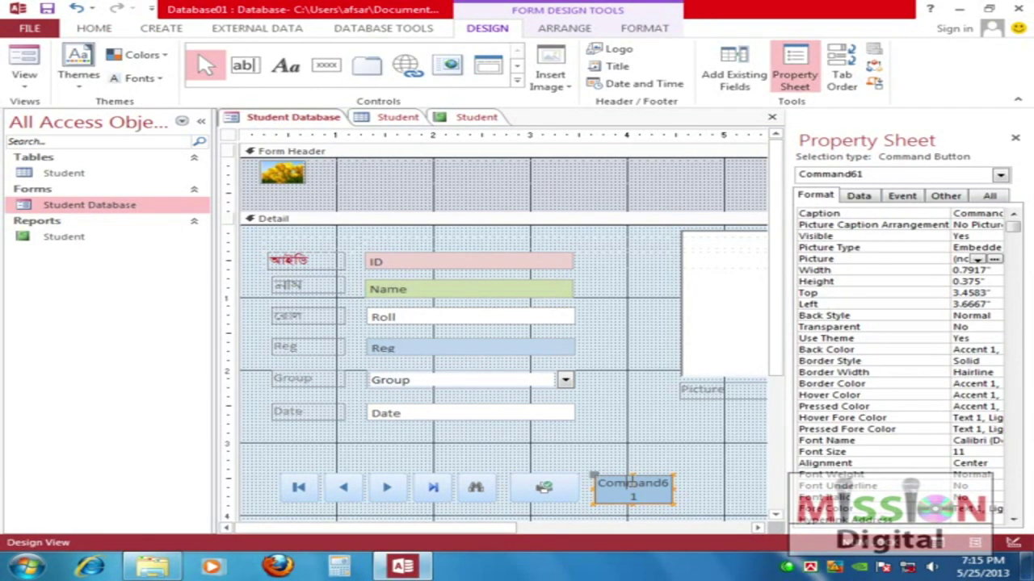
click(731, 517)
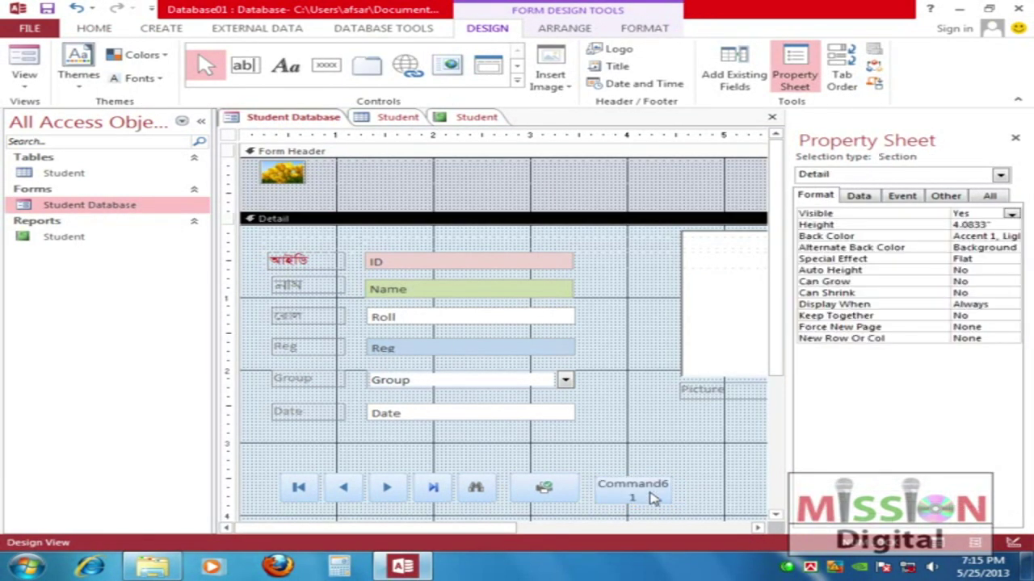
Replace the leftover command button with a new one about 0.83 by 0.42 inches, assigned to preview the Student report
key(ctrl+z)
click(326, 65)
drag(602, 474, 684, 503)
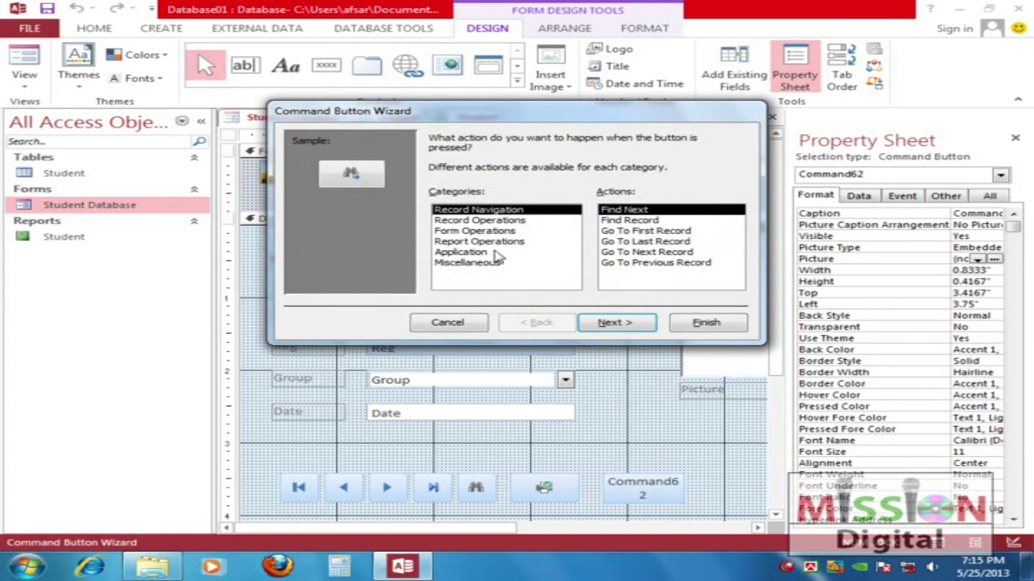
click(479, 242)
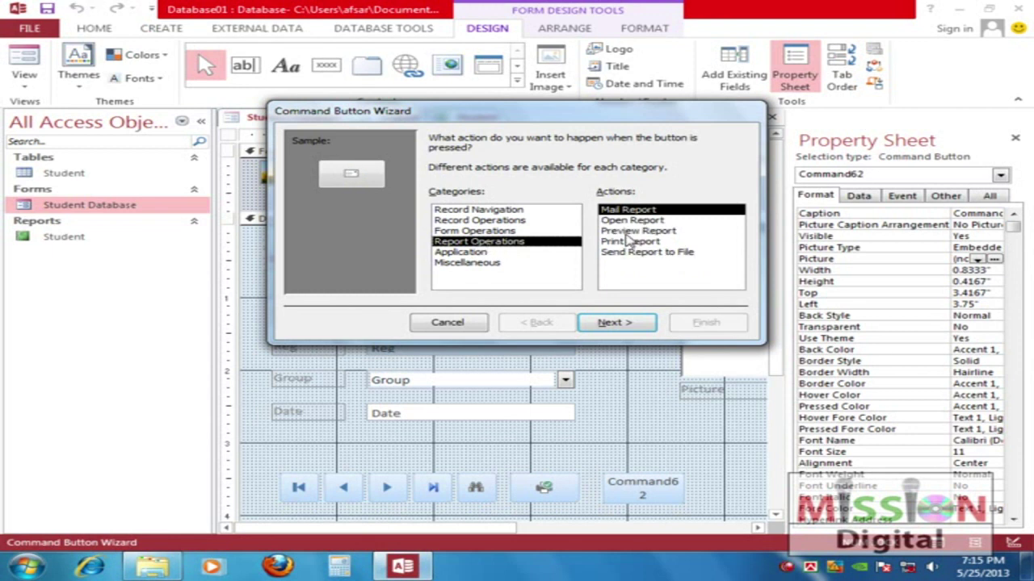
click(649, 233)
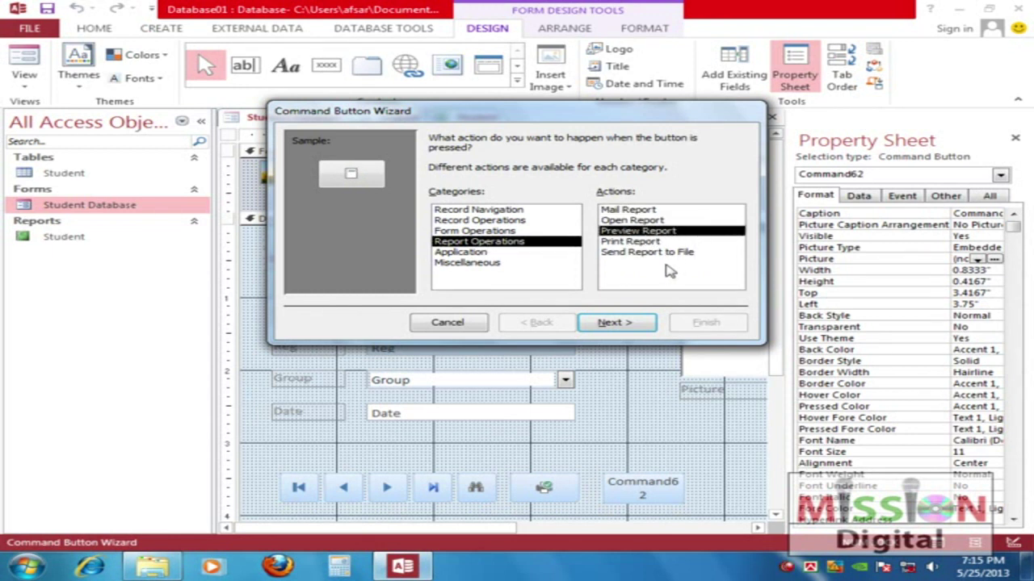
click(616, 322)
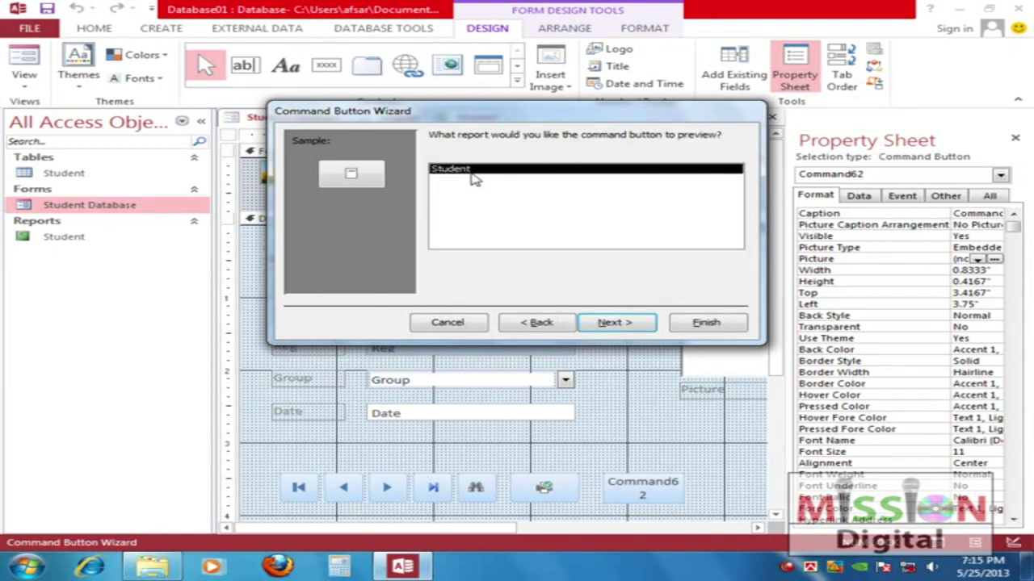
click(615, 322)
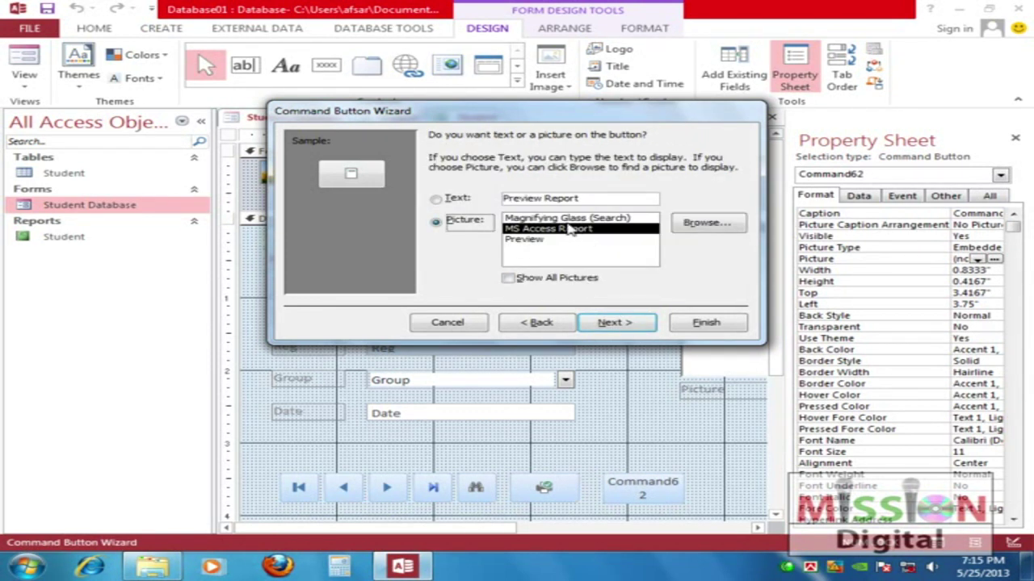
Use the Preview picture for the new command button and finish its wizard with the default button name
click(568, 220)
click(558, 240)
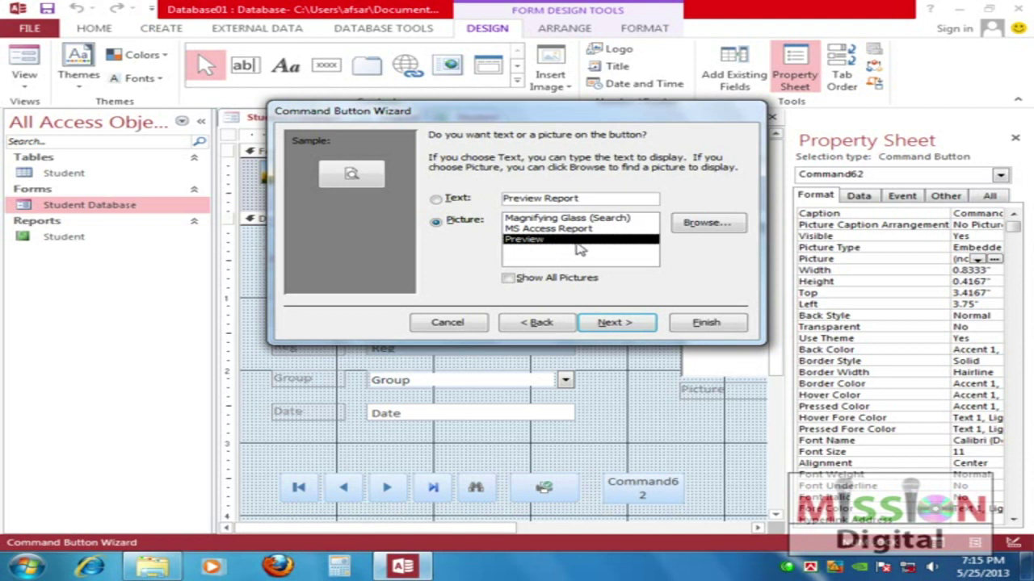
click(620, 323)
click(701, 322)
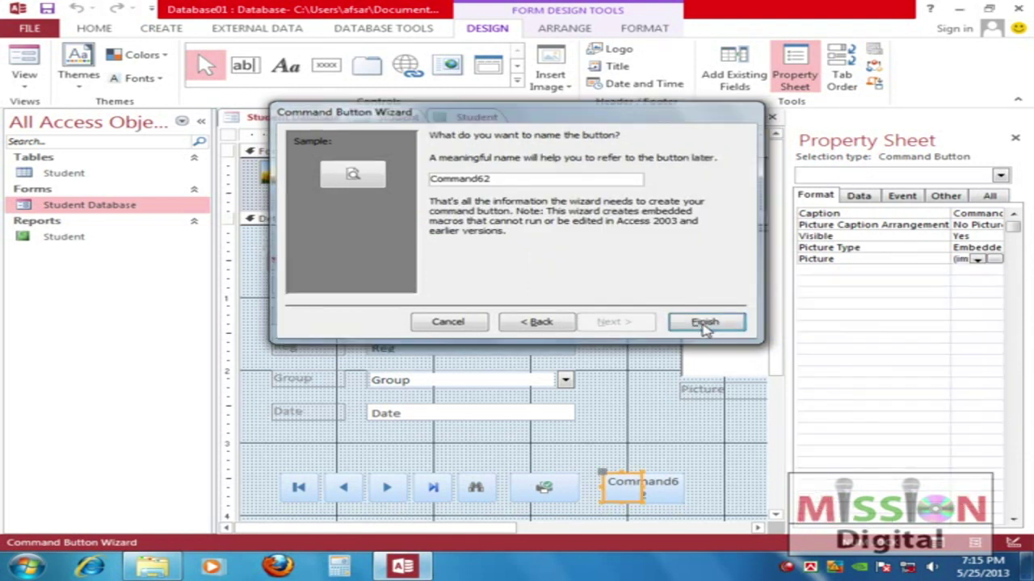
click(615, 406)
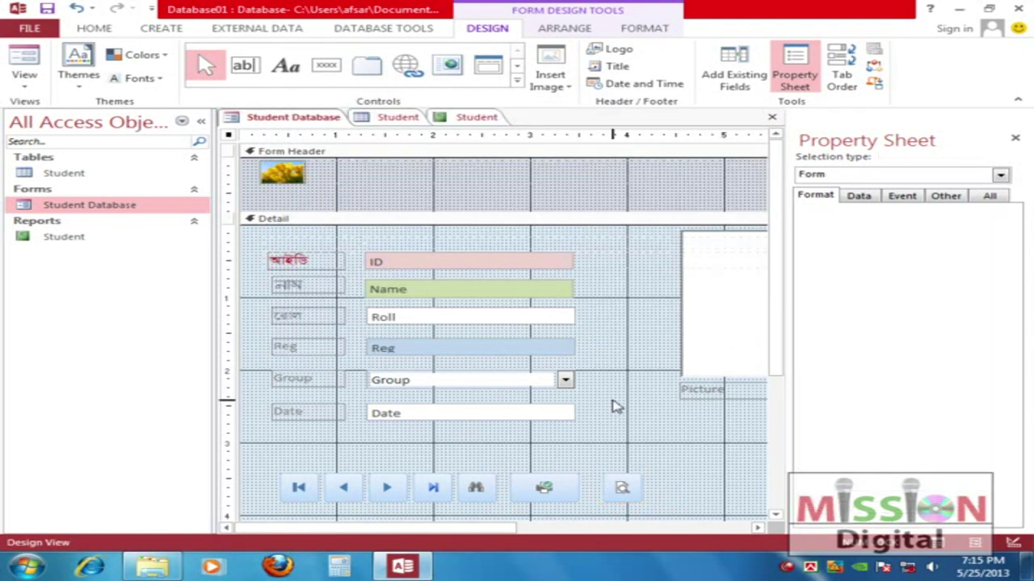
Test the new preview button in the Student Database form's Form View, examine the Student report and close it
double_click(63, 206)
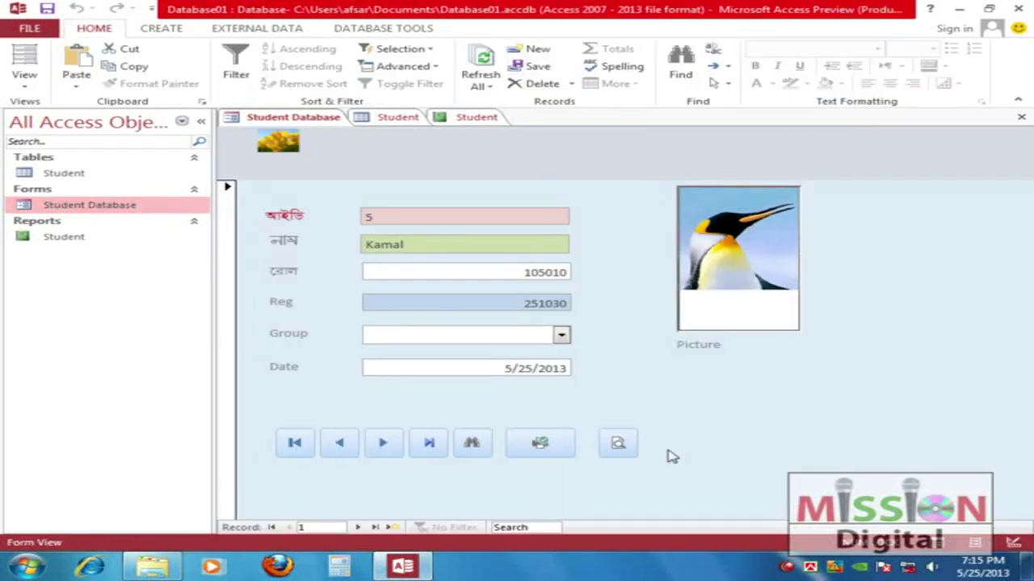
click(616, 443)
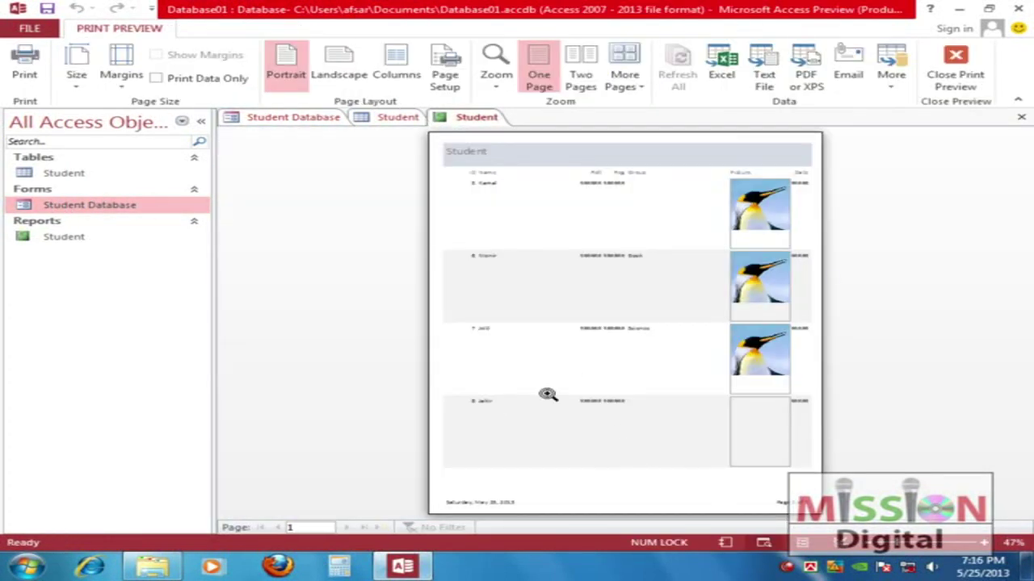
click(605, 327)
click(604, 321)
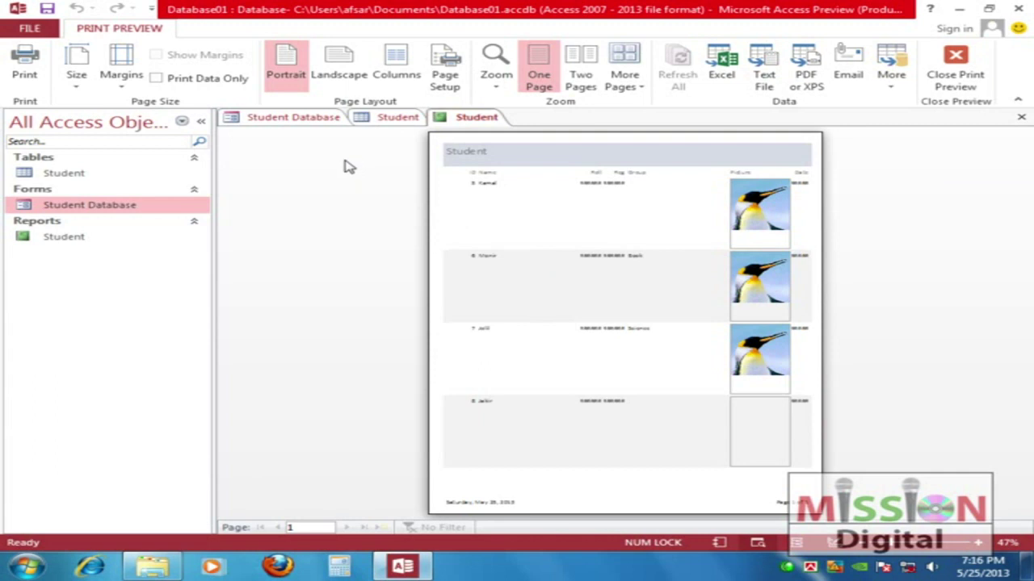
click(1021, 117)
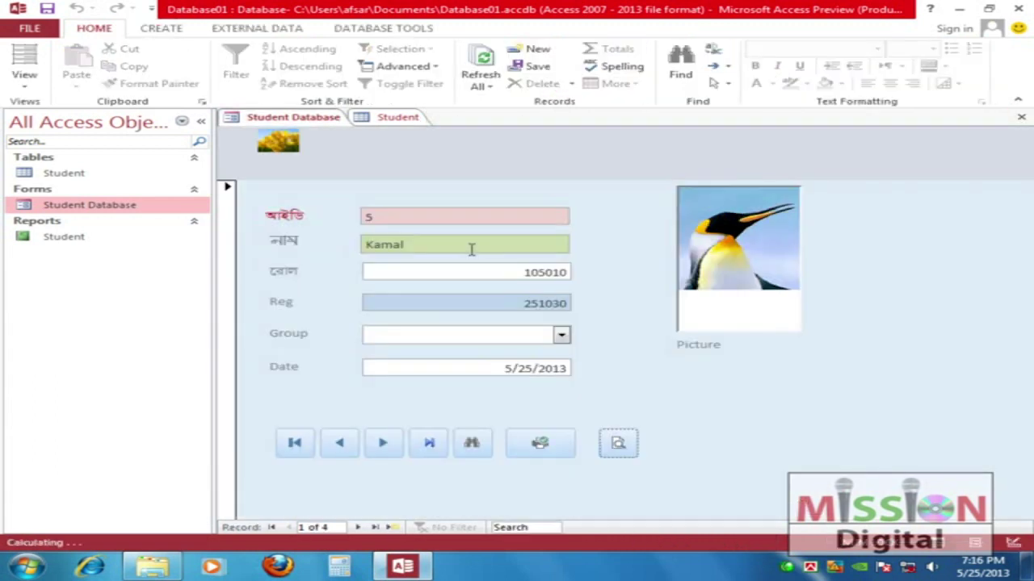